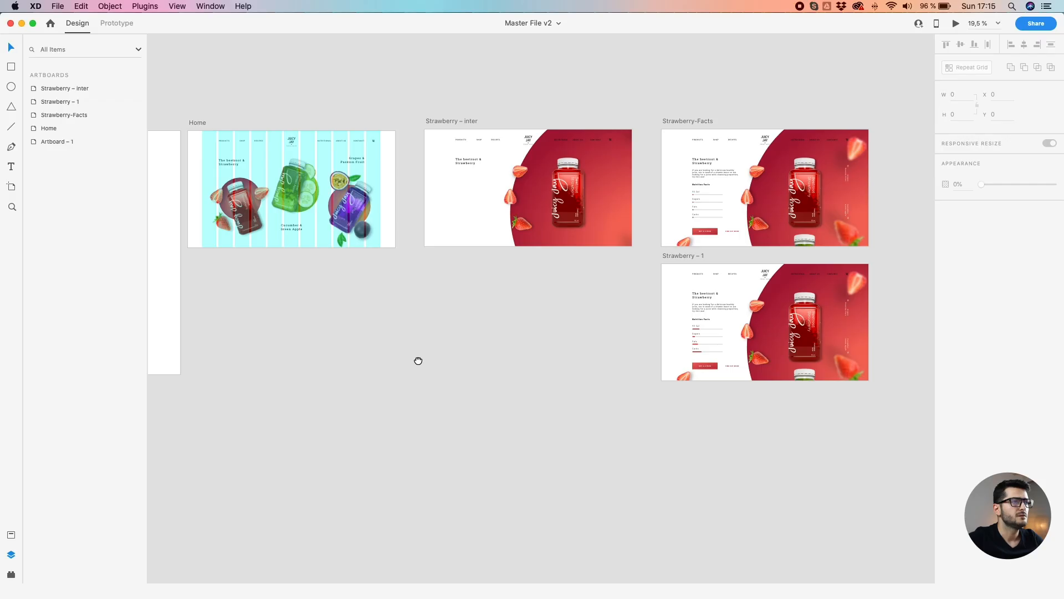
left_click_drag(418, 360, 252, 377)
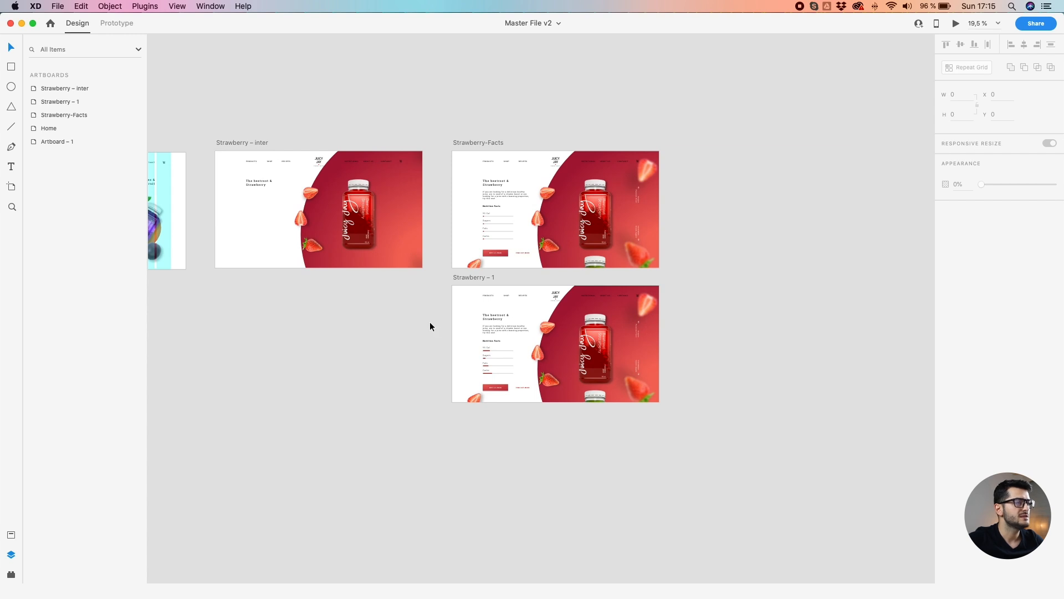
left_click(480, 278)
left_click_drag(481, 277, 377, 283)
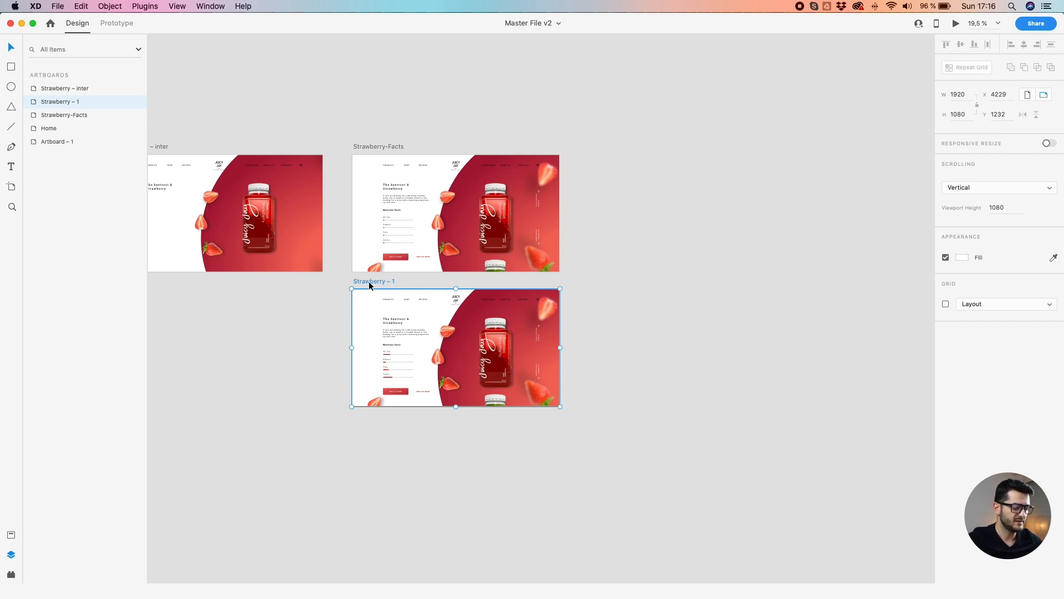
left_click_drag(275, 331, 547, 345)
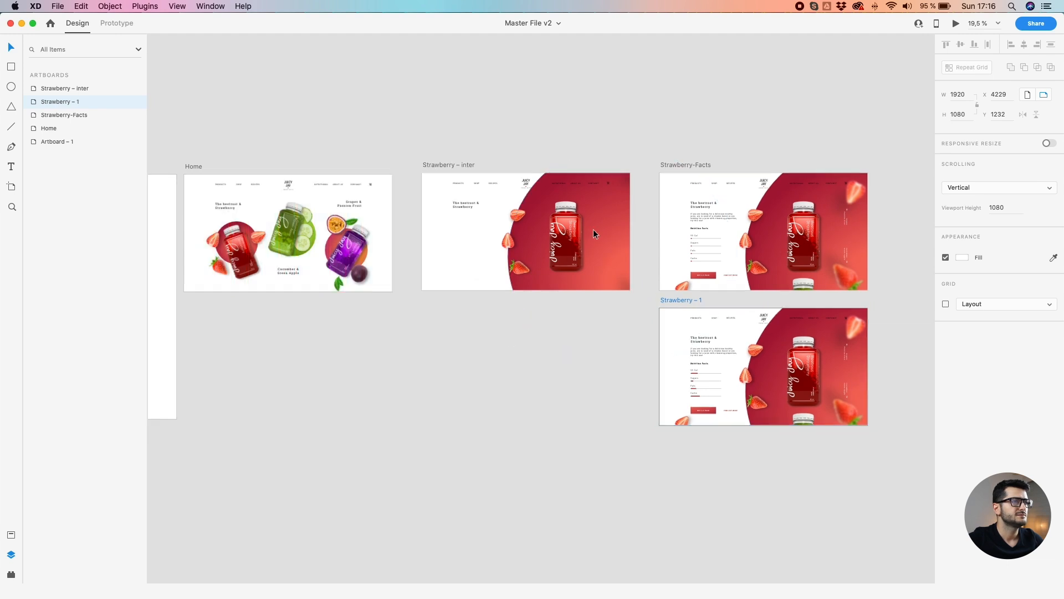
scroll(593, 228, "up", 5)
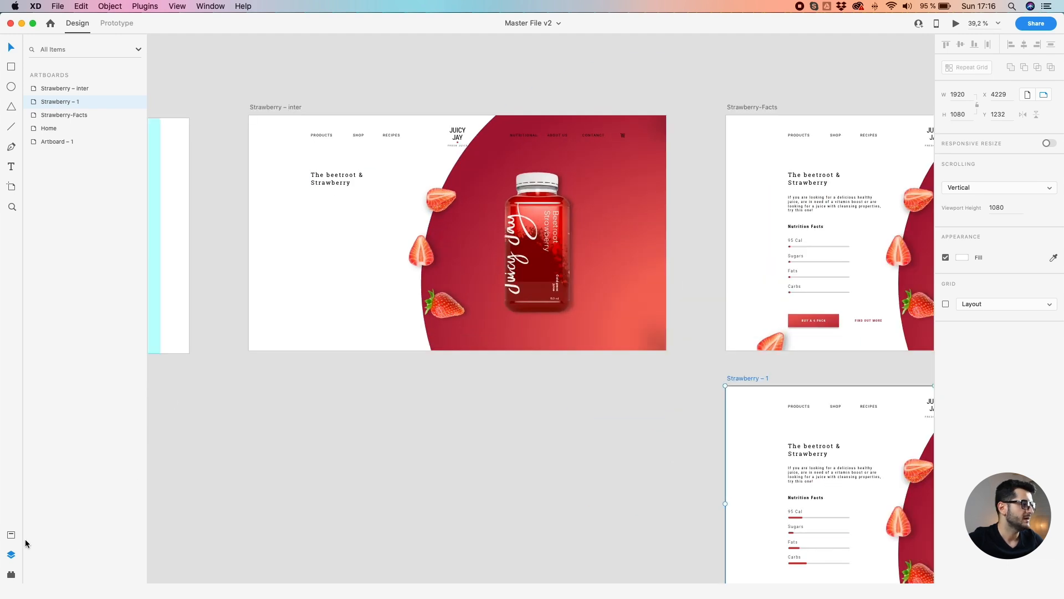
left_click(11, 535)
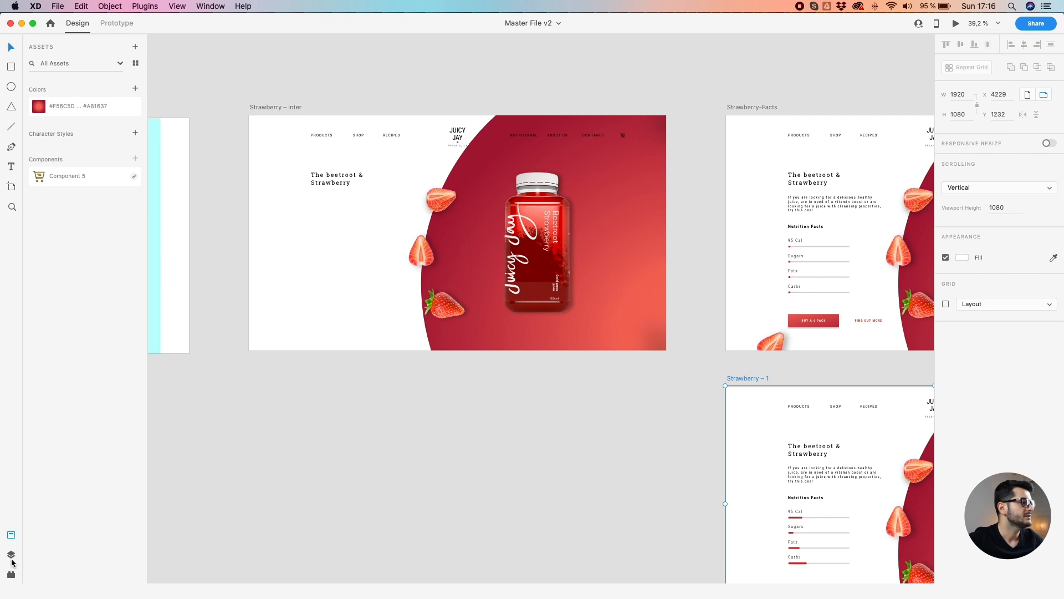
left_click(11, 554)
Group the red bottle, the red circle, the three strawberries along its edge and the blurred strawberries on the Strawberry – inter artboard
scroll(531, 119, "up", 2)
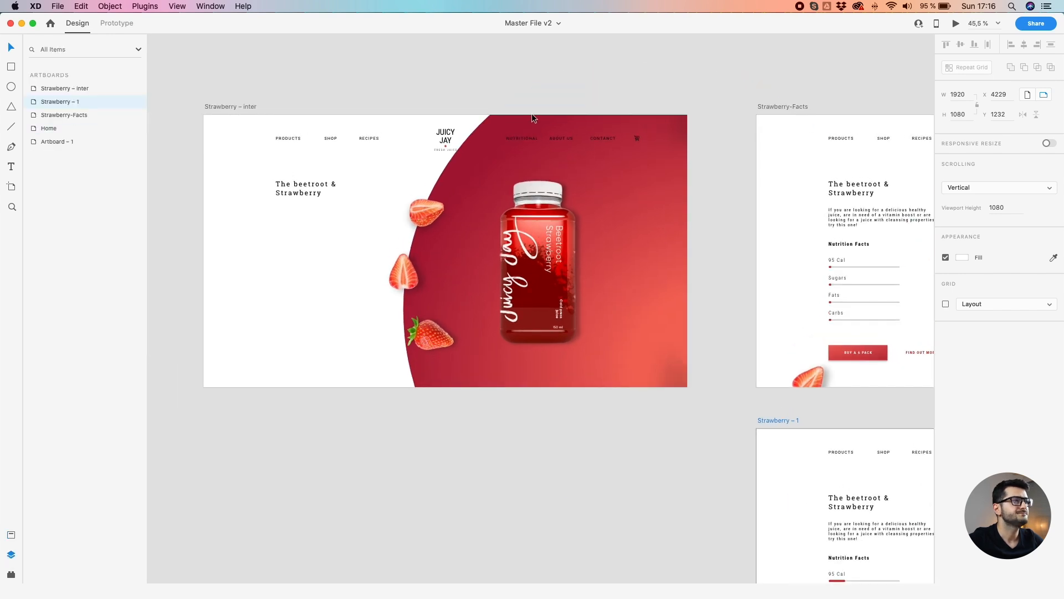
left_click(531, 92)
left_click(528, 256)
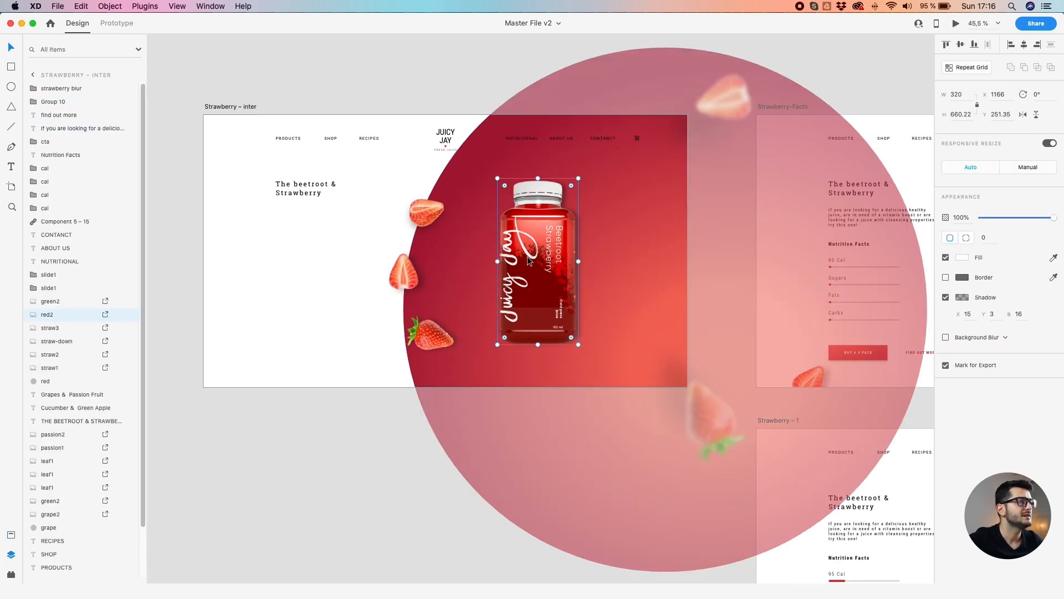
left_click(461, 253, "shift")
left_click(426, 212, "shift")
left_click(409, 283, "shift")
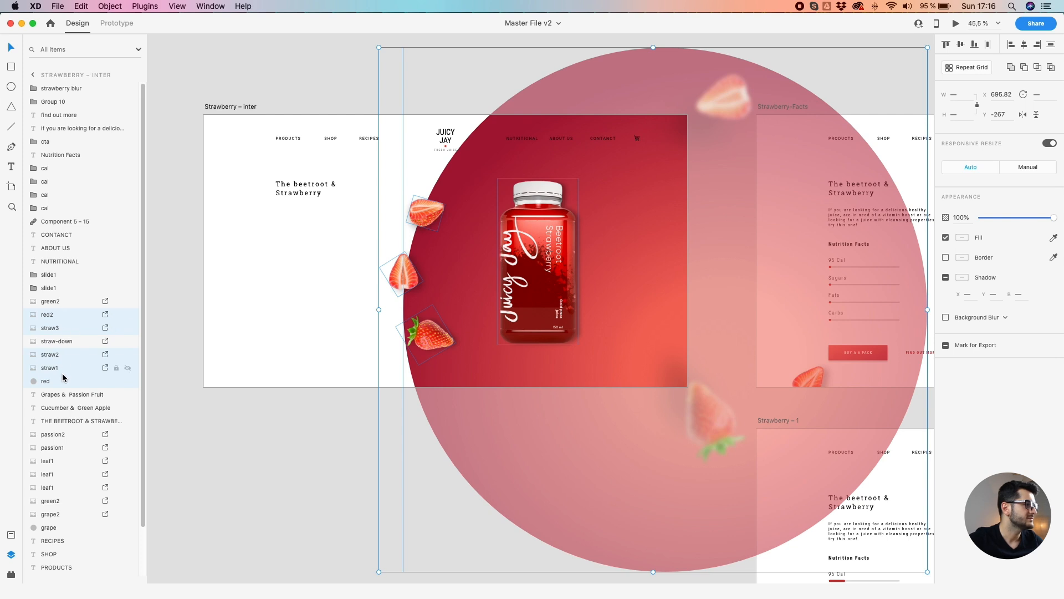
left_click(719, 95, "shift")
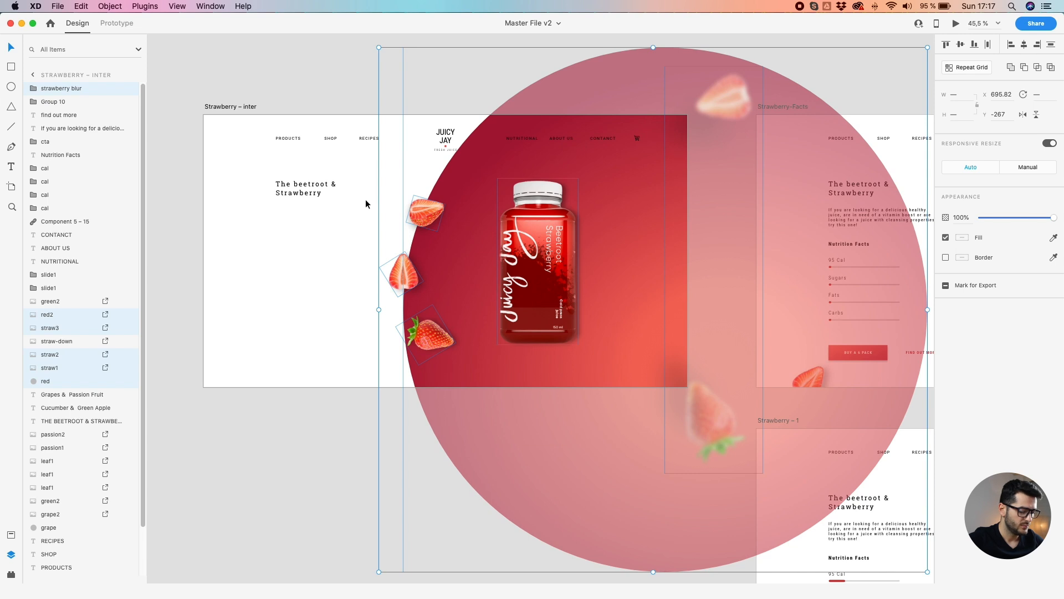
key("super+g")
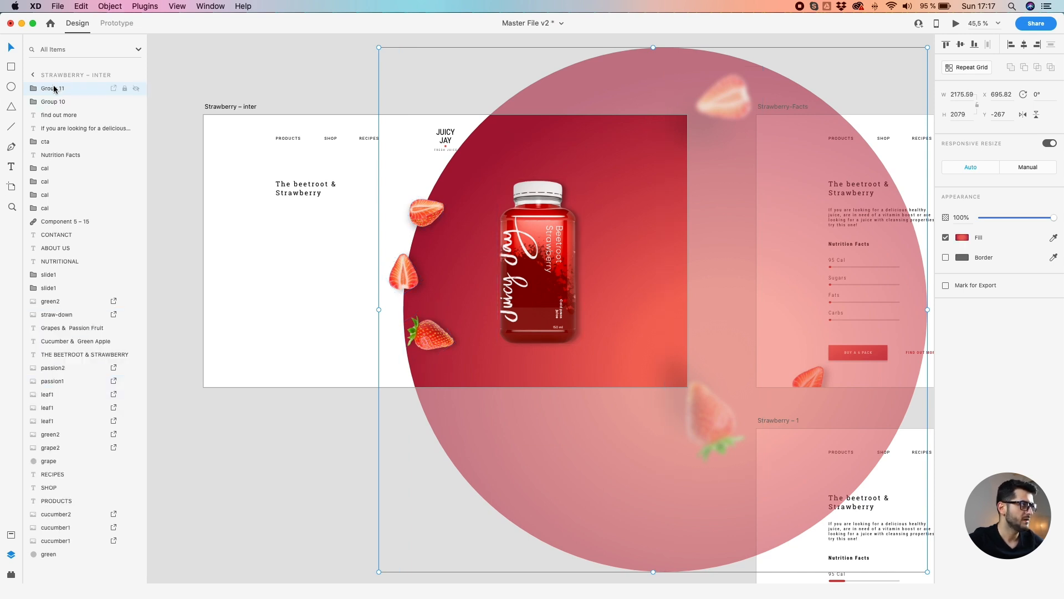
Rename the new bottle and strawberries group as red-bottle
double_click(54, 88)
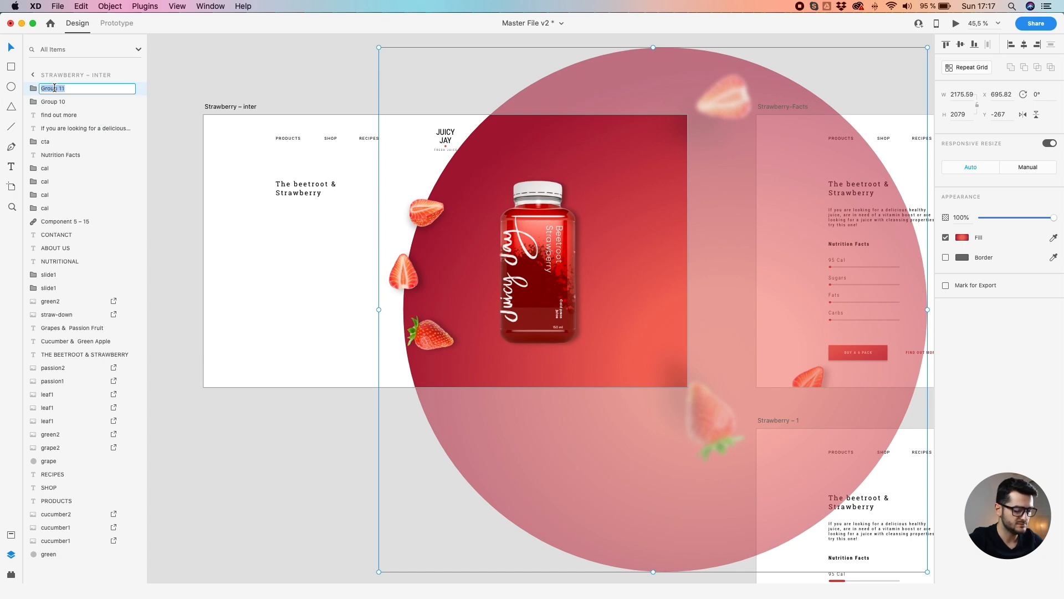
type("re")
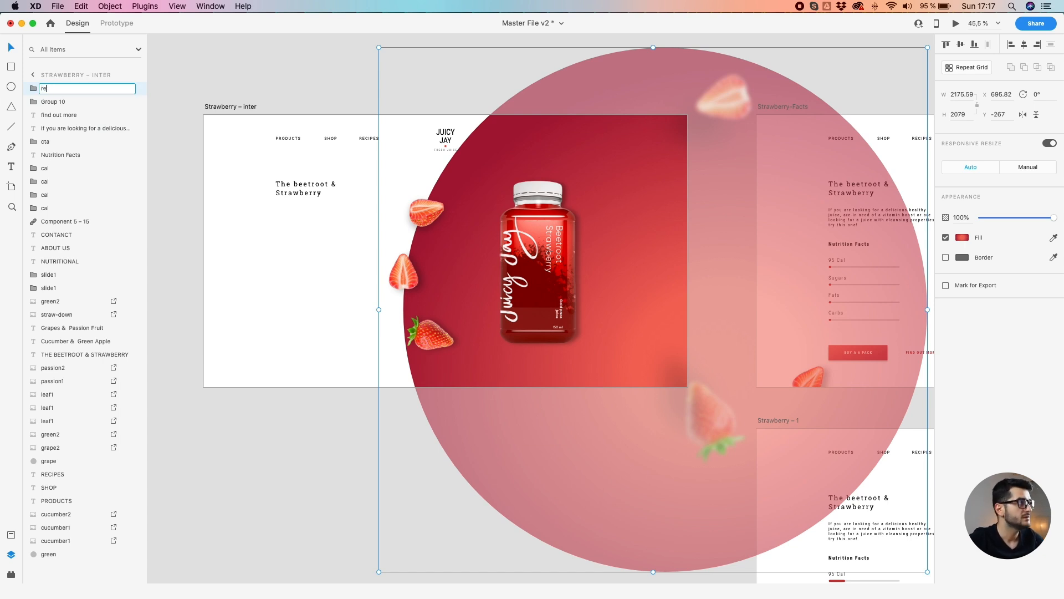
type("d-bottle")
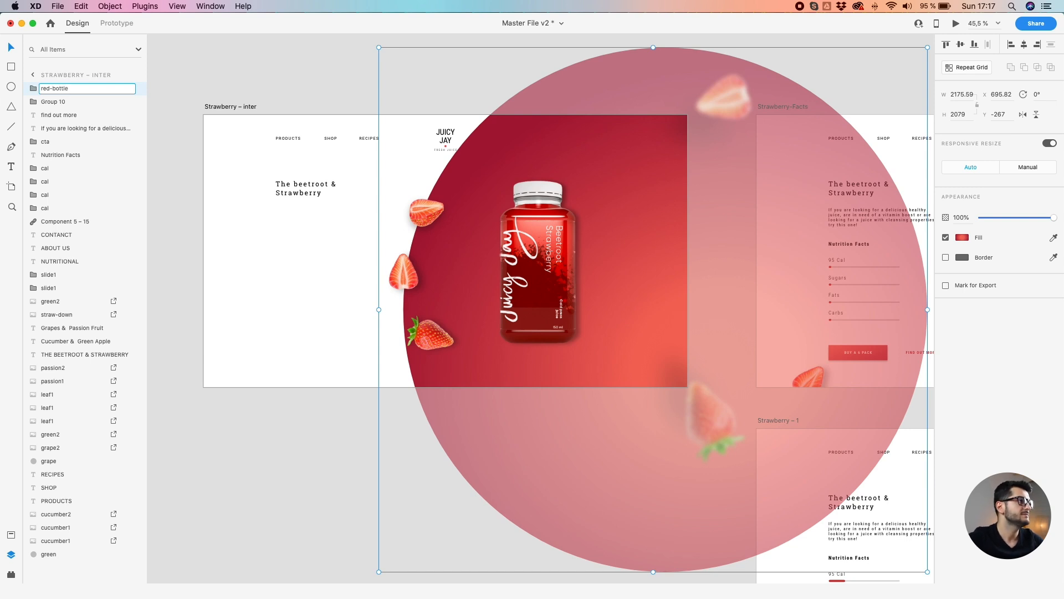
left_click(242, 50)
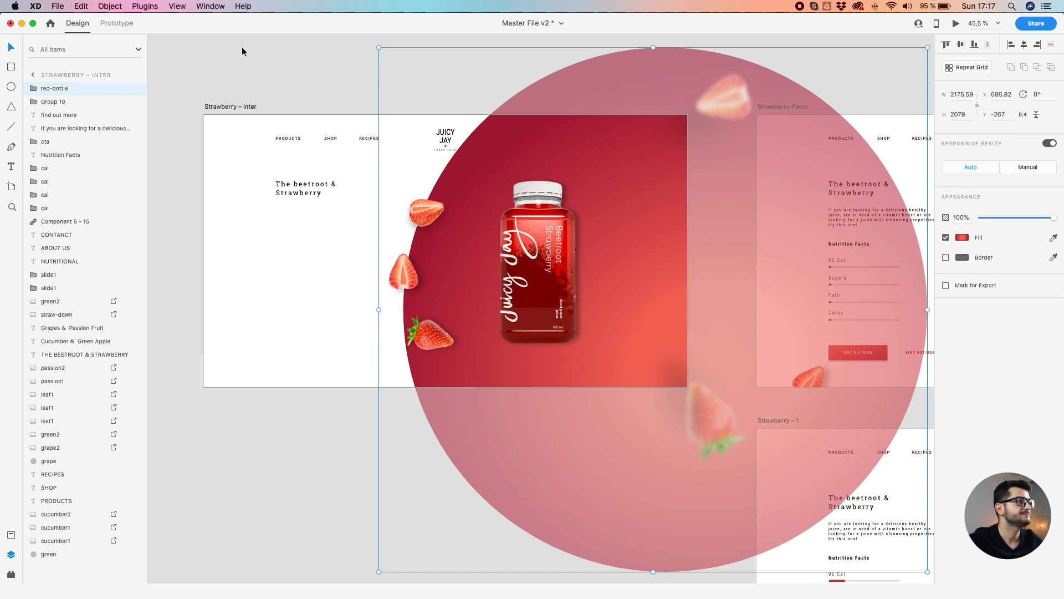
Move the red-bottle group below the two slide1 groups in the layer order of the Strawberry – inter artboard
scroll(328, 140, "down", 5)
left_click_drag(439, 150, 261, 163)
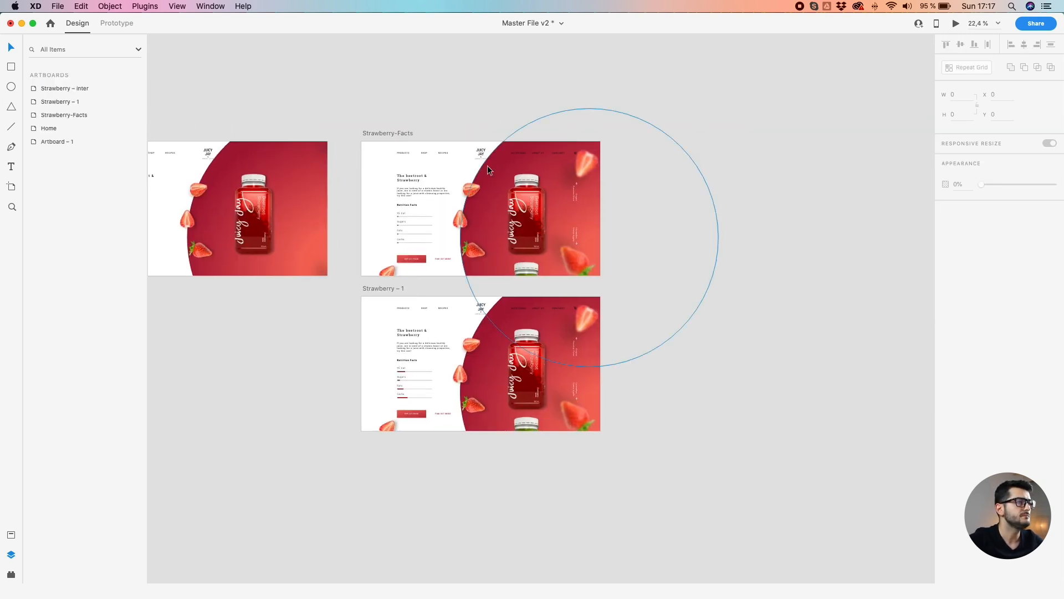
scroll(487, 165, "up", 3)
left_click_drag(316, 183, 625, 165)
left_click(459, 185)
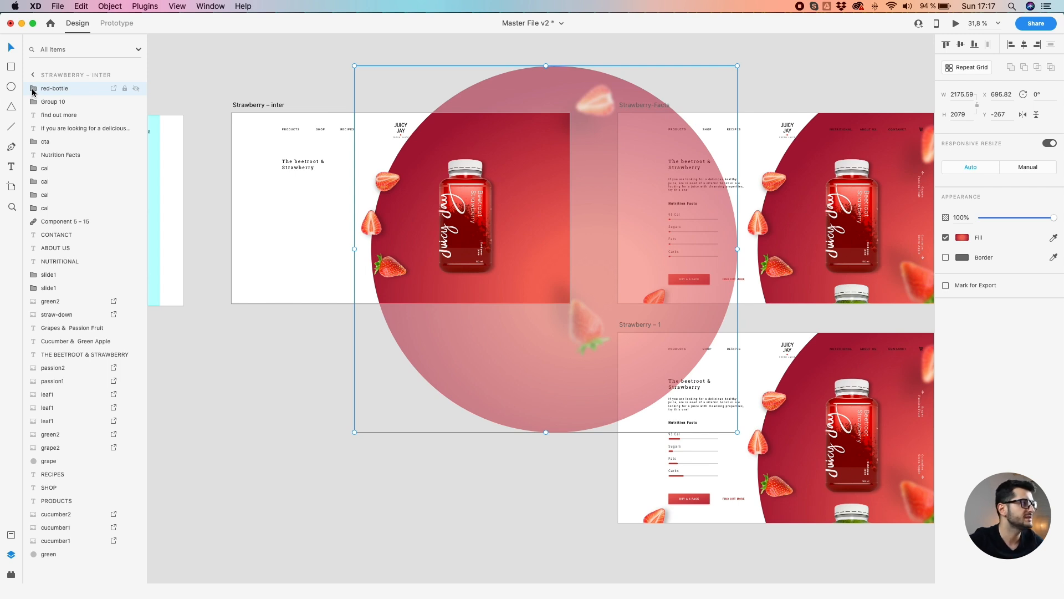
left_click_drag(32, 91, 46, 291)
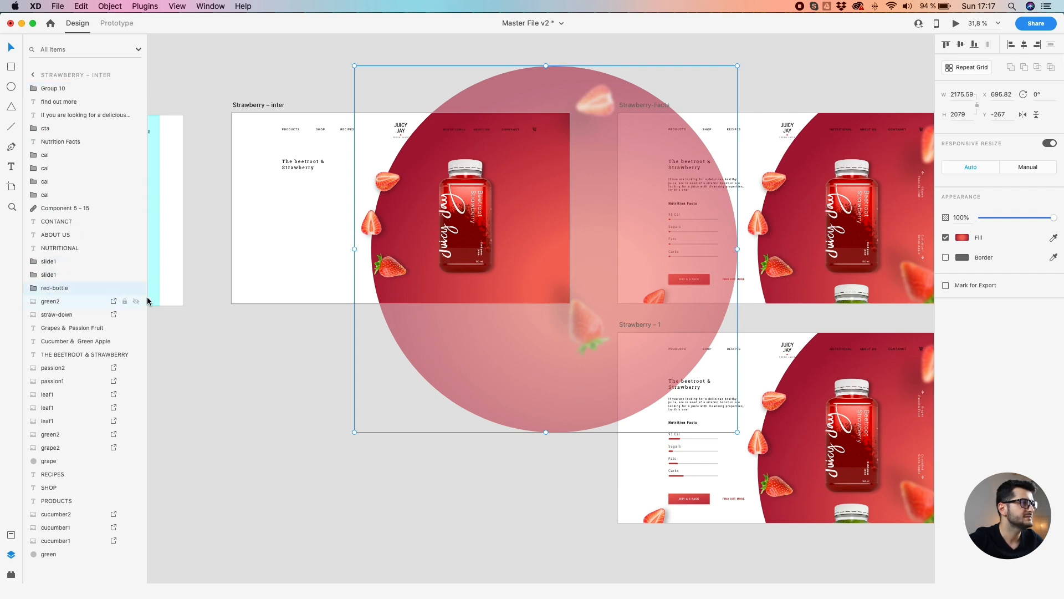
Set the opacity of both hidden slide1 groups beside the bottle to 100%
left_click(537, 192)
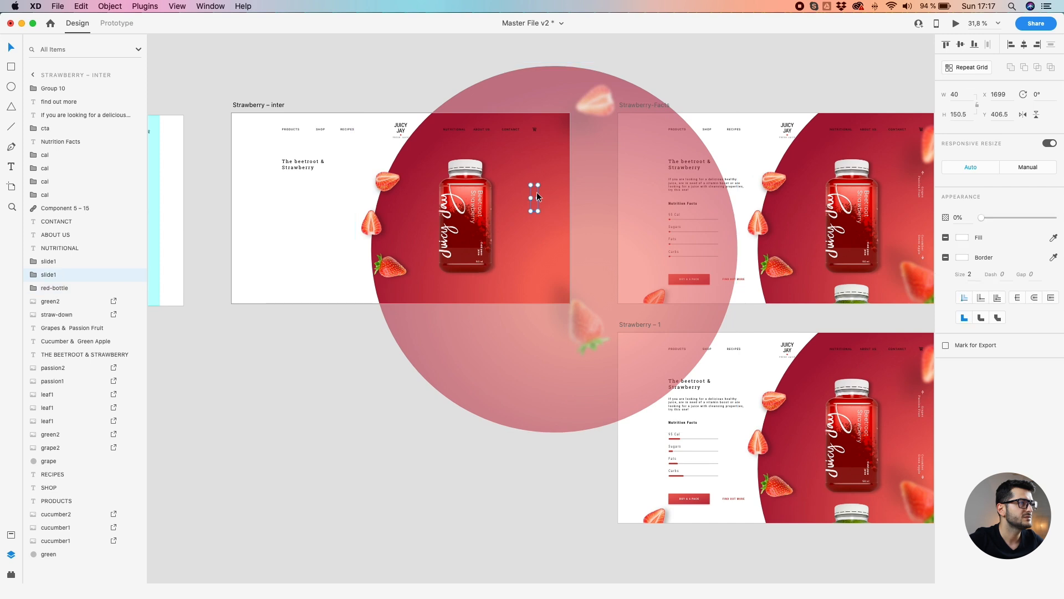
left_click(88, 261, "shift")
left_click_drag(981, 218, 1053, 217)
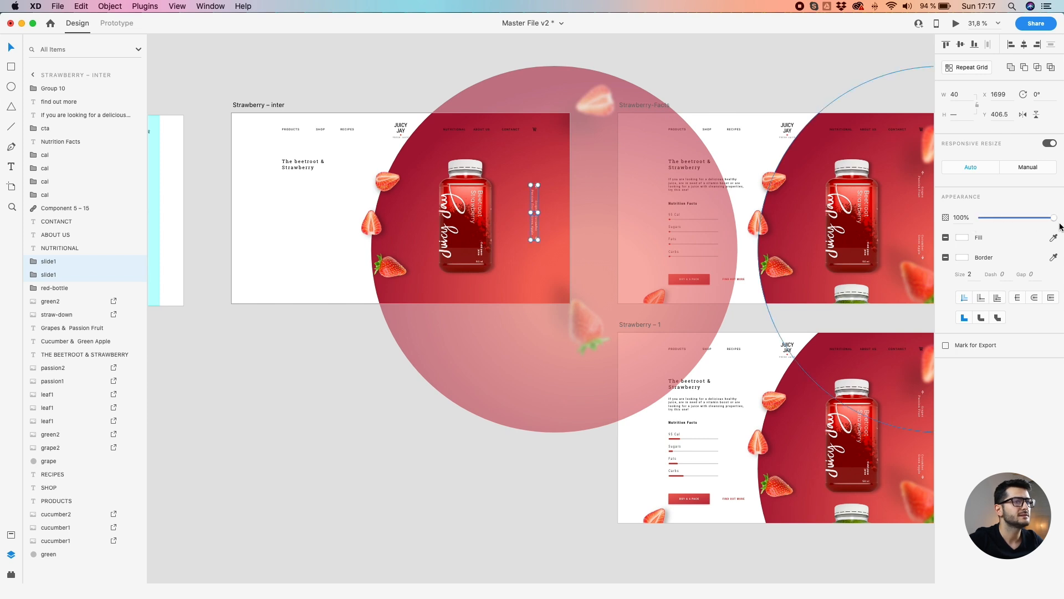
scroll(543, 294, "up", 3)
left_click(289, 56)
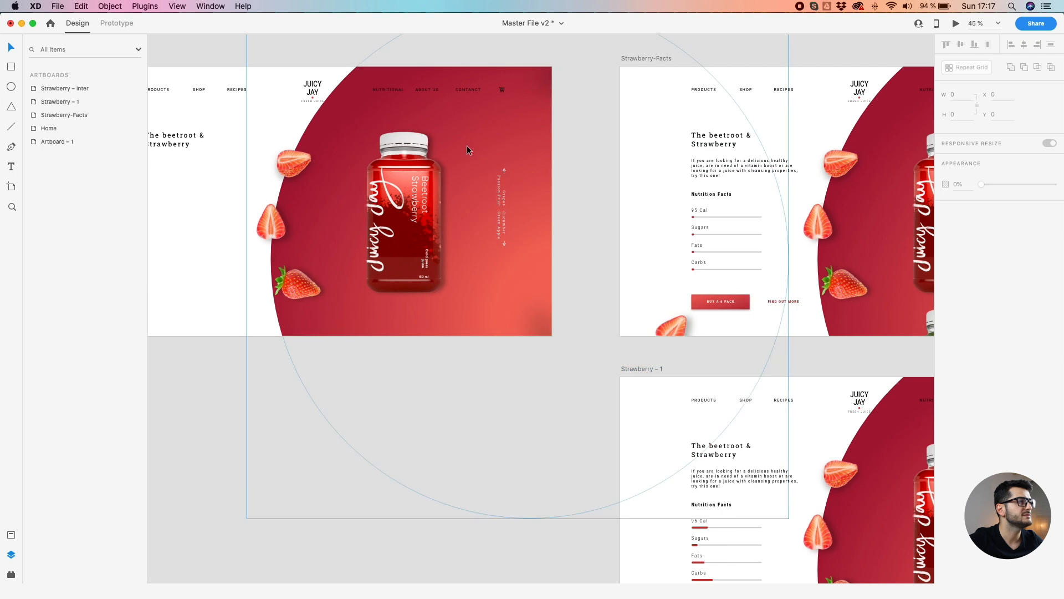
Rename the lower of the two slide1 layer groups as slide2
scroll(461, 150, "up", 2)
left_click(517, 221)
left_click(518, 274)
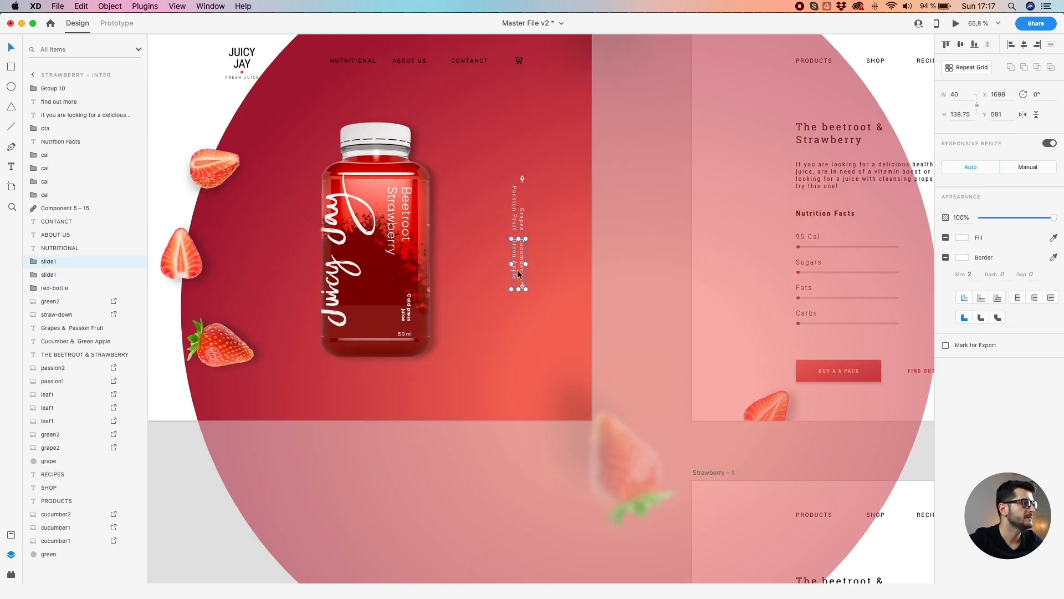
double_click(50, 275)
left_click(59, 274)
key("BackSpace")
type("2")
key("Return")
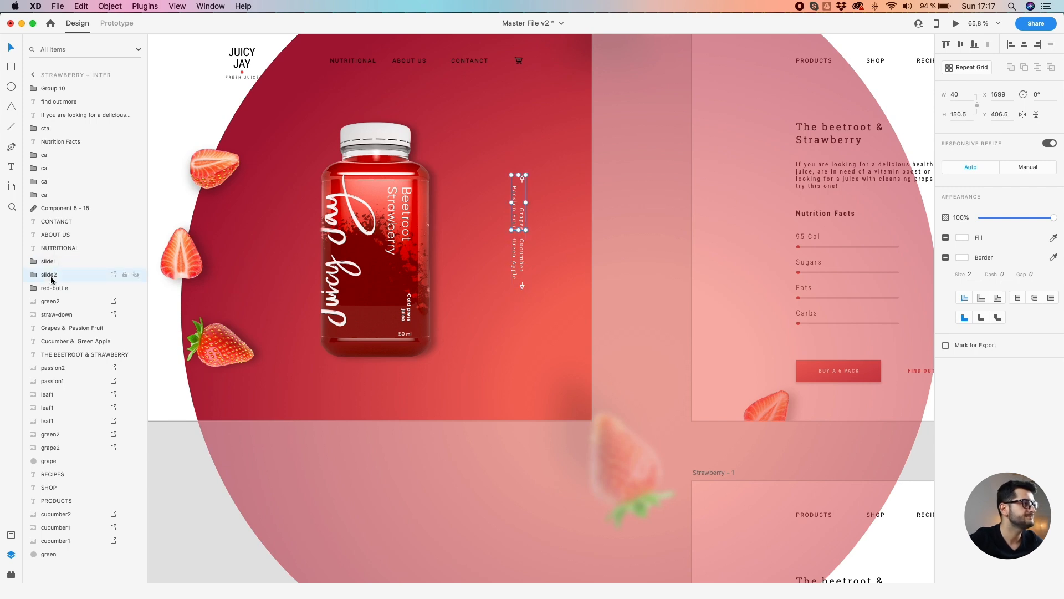
left_click(523, 203)
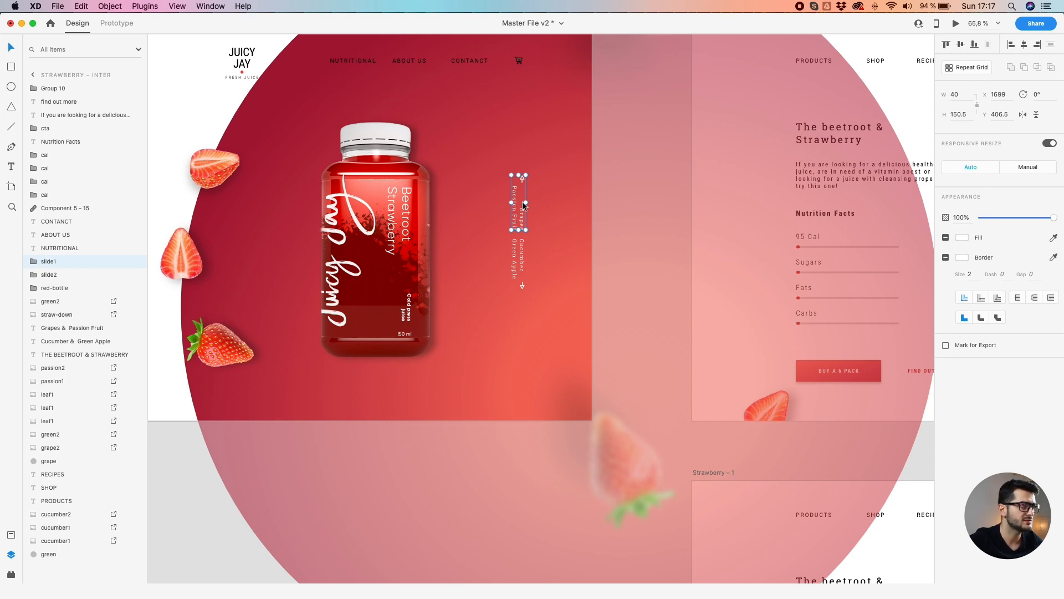
scroll(522, 201, "down", 3)
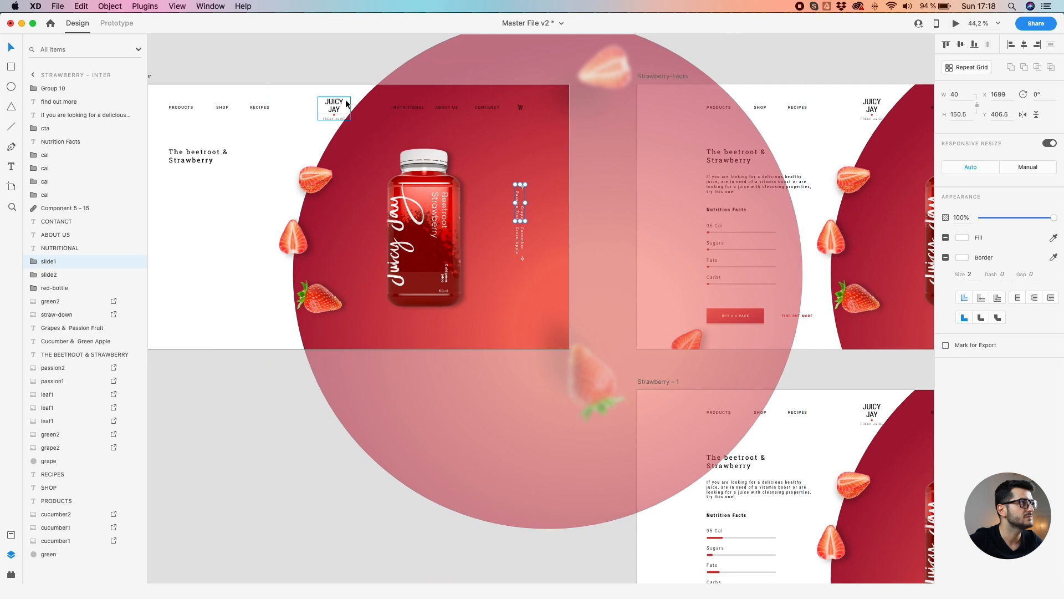
left_click(325, 71)
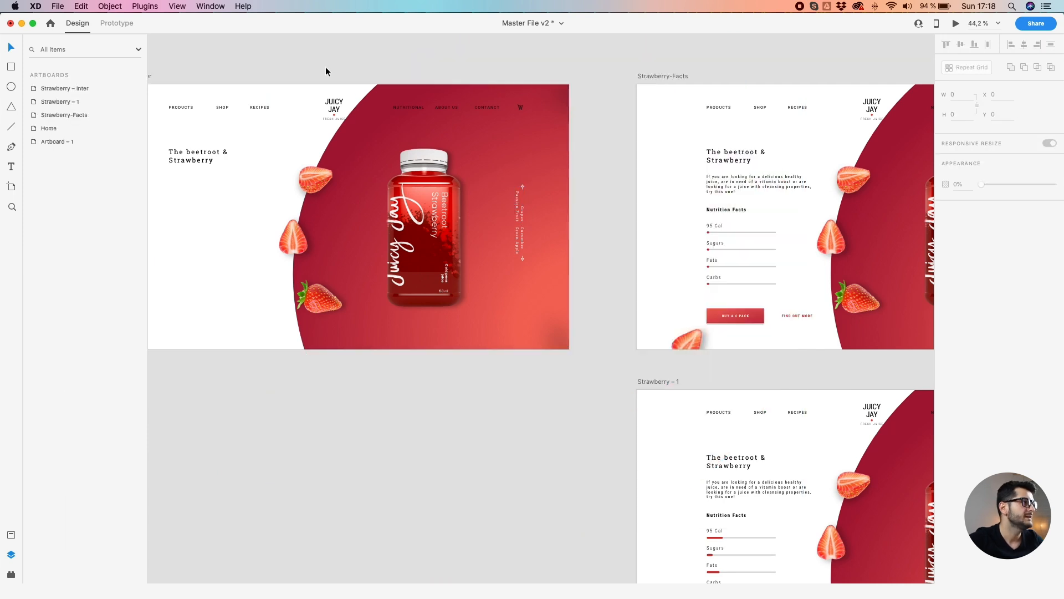
Group the header's six navigation labels, the Juicy Jay logo and the cart icon on the Strawberry – inter artboard
scroll(388, 83, "left", 3)
left_click(553, 195)
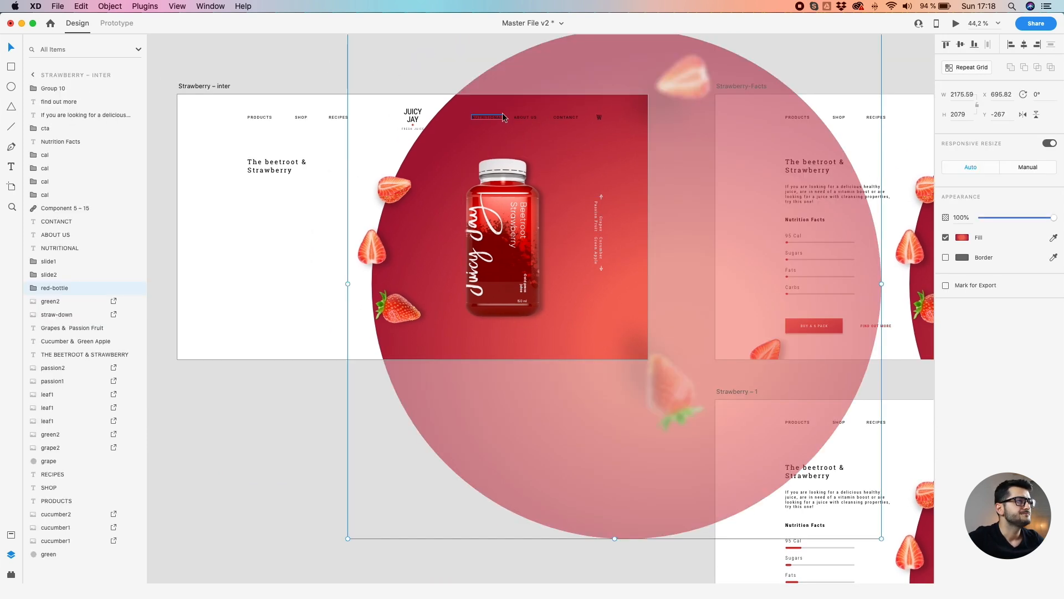
left_click(495, 119)
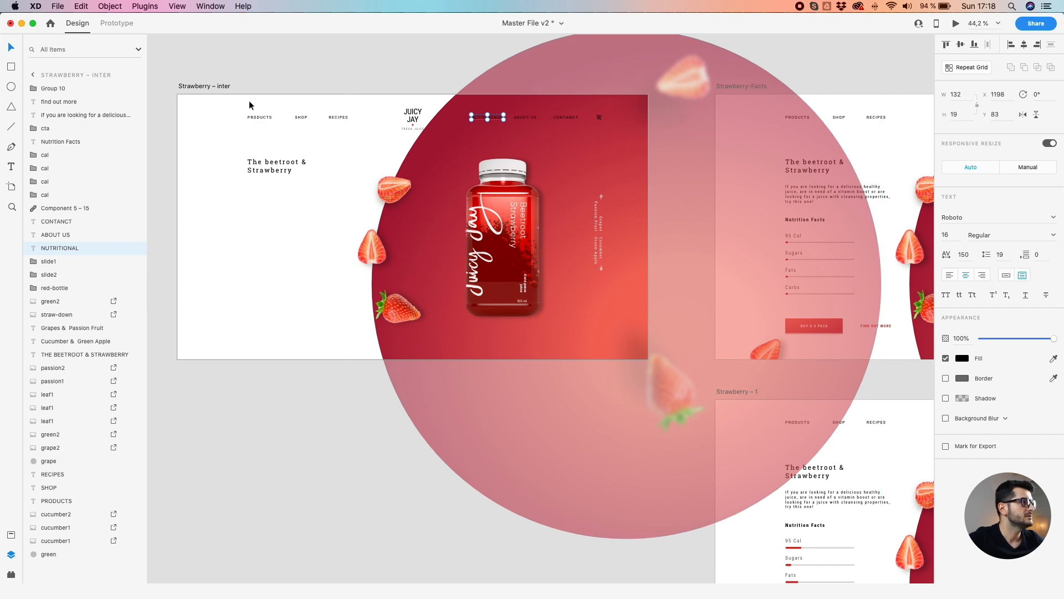
left_click_drag(244, 102, 607, 137)
left_click(606, 137, "shift")
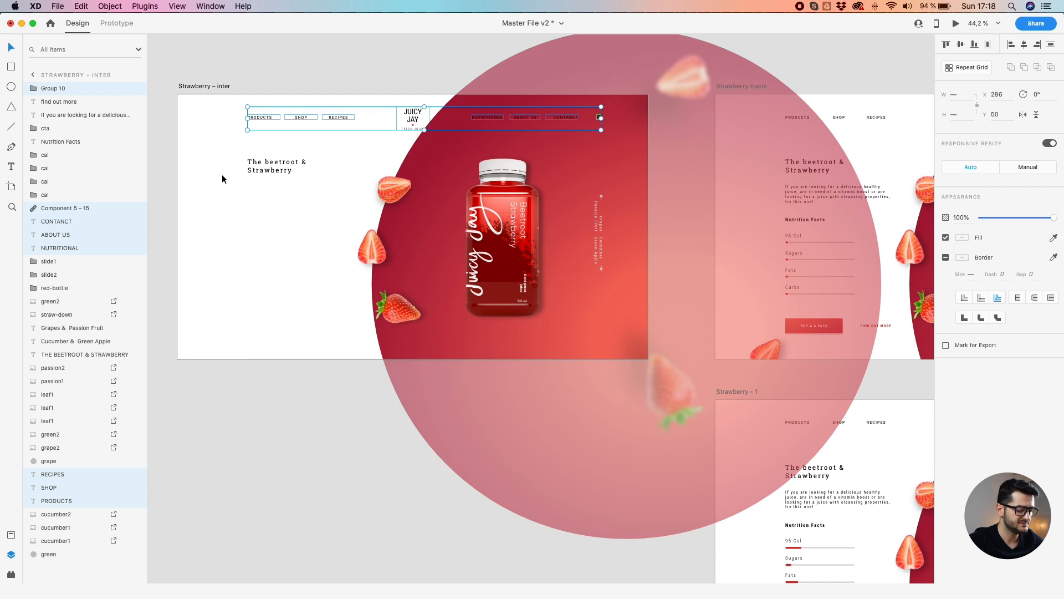
key("super+g")
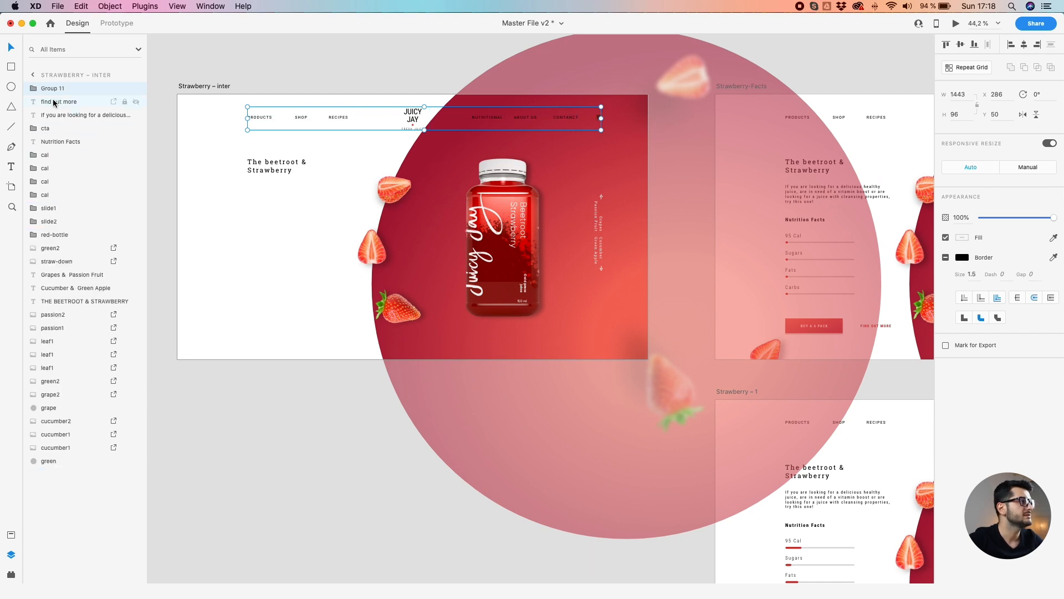
Rename the new header group as Menu
double_click(61, 90)
type("menu")
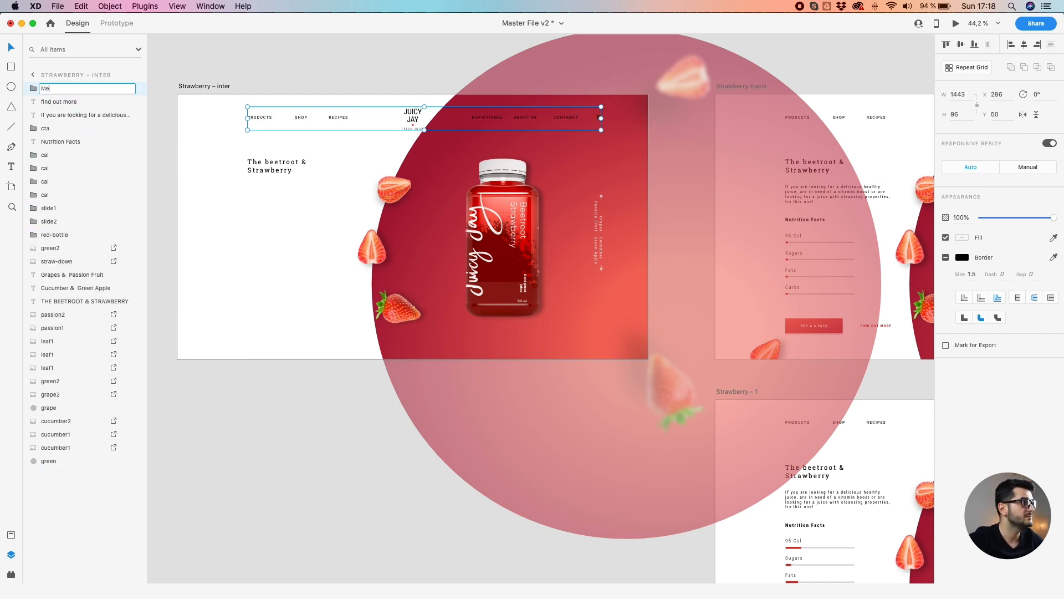
left_click(249, 61)
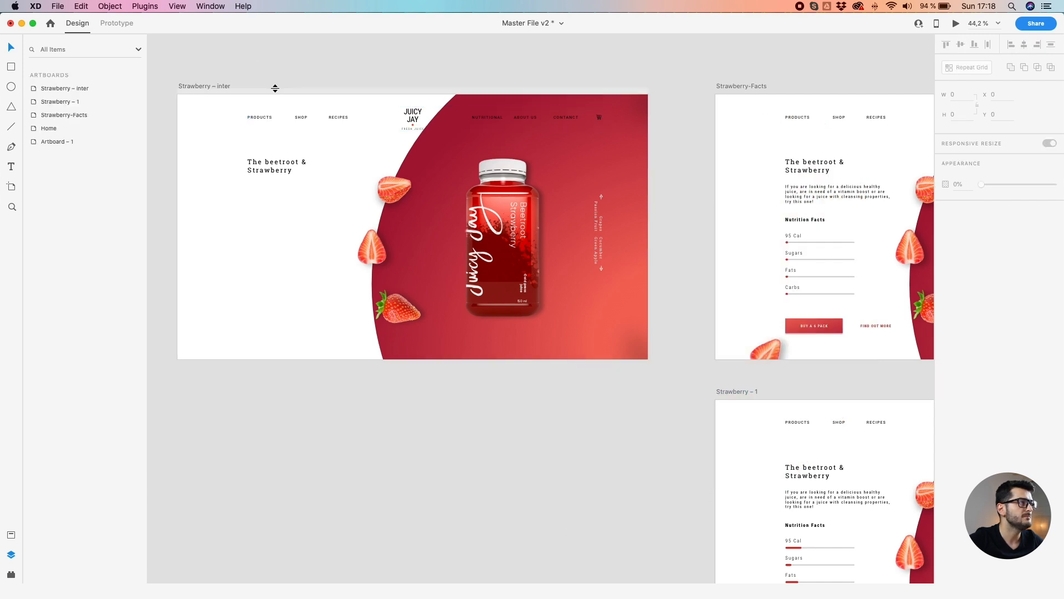
Set the opacity of the hidden Nutrition Facts heading and its four nutrition bars on the Strawberry – inter artboard to 100%
left_click(200, 85)
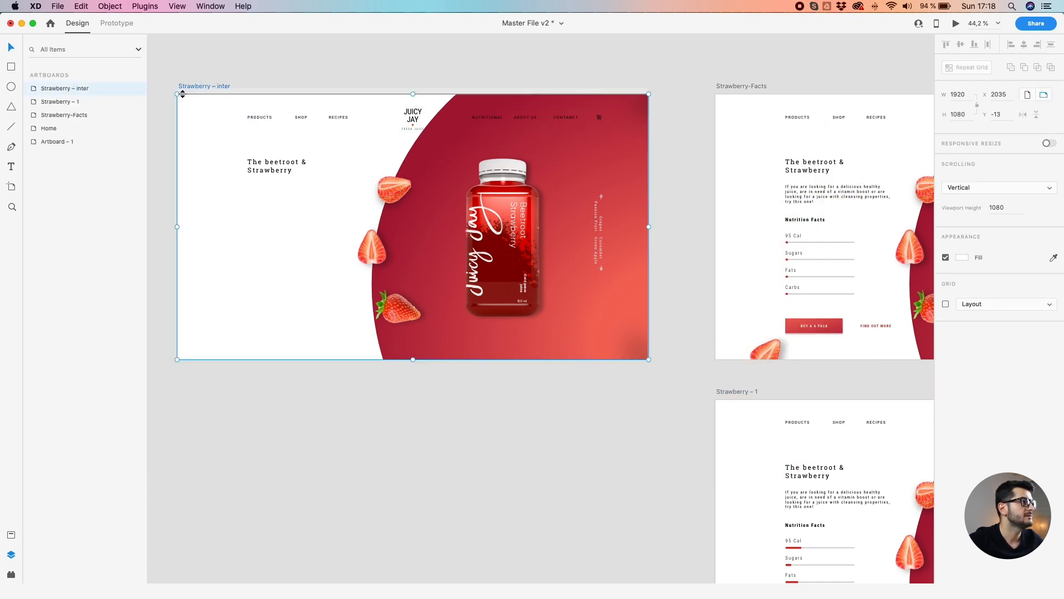
key("super+3")
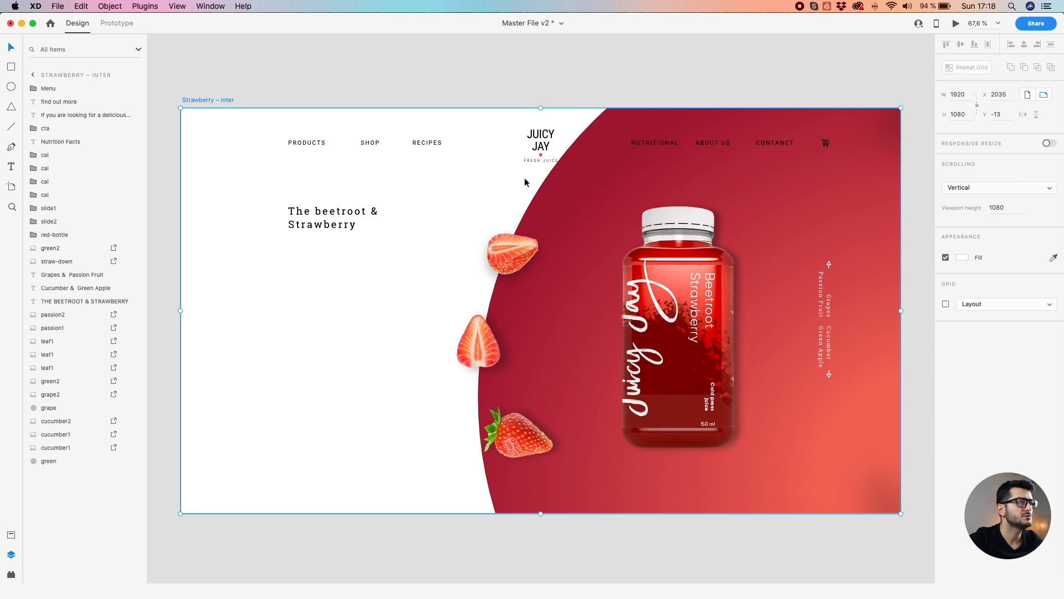
scroll(524, 177, "down", 3)
left_click_drag(653, 220, 530, 199)
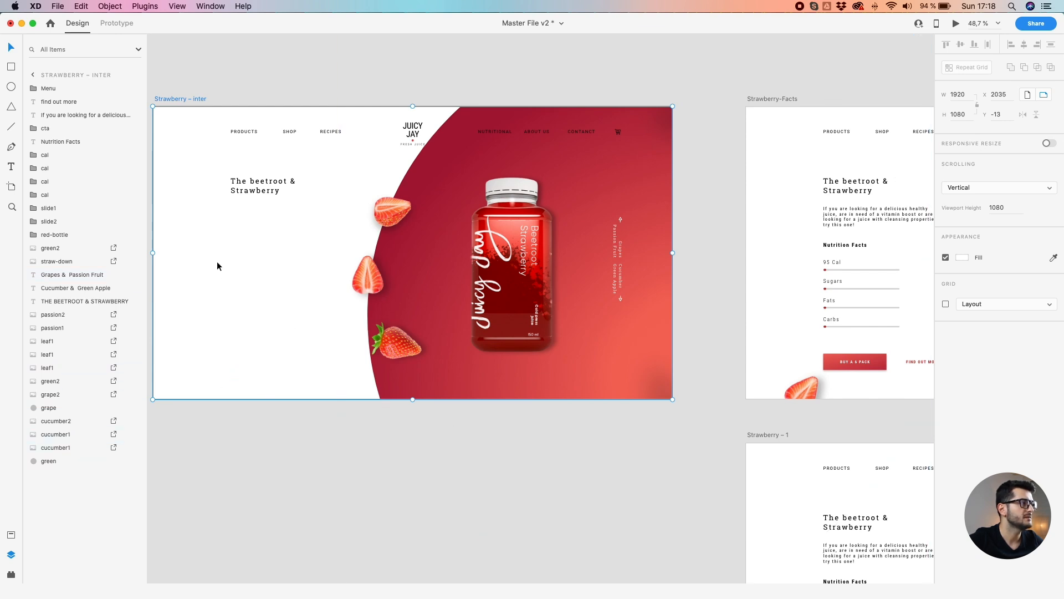
left_click_drag(315, 242, 164, 364)
scroll(163, 365, "left", 3)
left_click_drag(990, 218, 1054, 217)
Rename the cal group holding the Sugars bar on the Strawberry – inter artboard as sugar
scroll(311, 252, "up", 2)
left_click(233, 259)
left_click(320, 260)
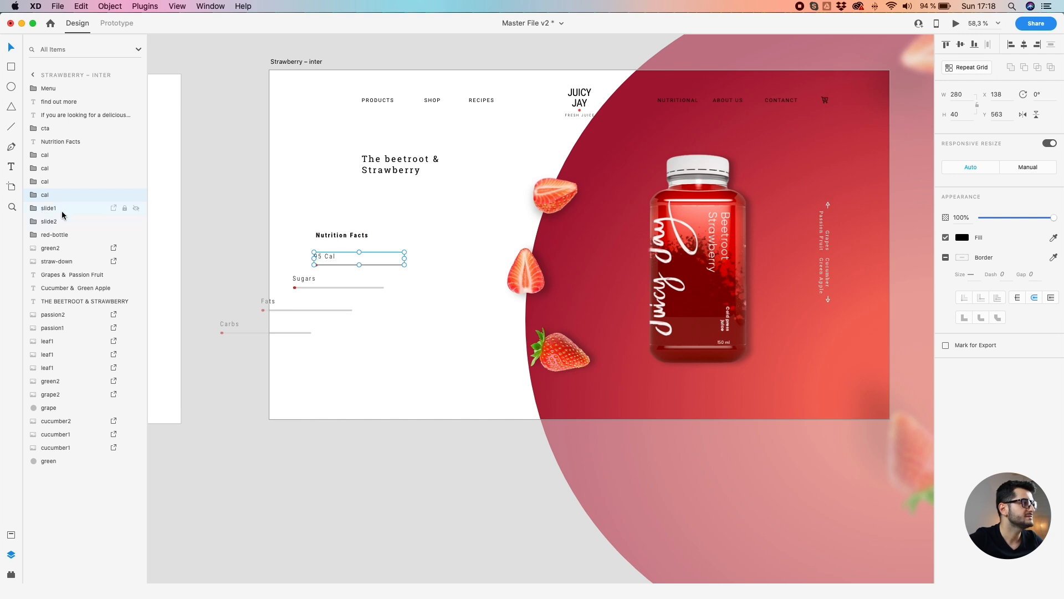
left_click(304, 280)
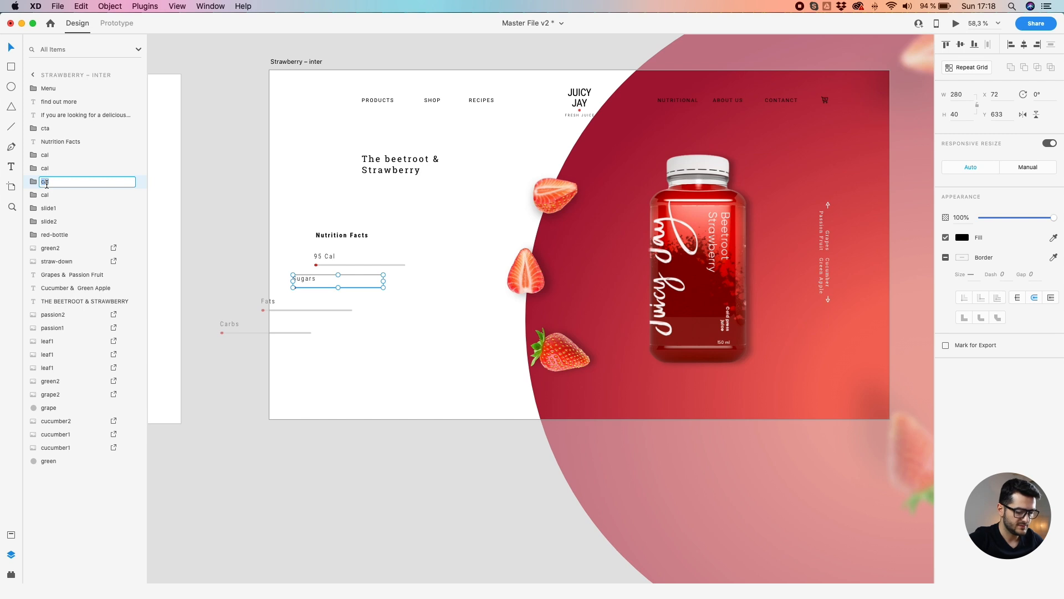
type("r")
Rename the Fats bar's group as fat and the Carbs bar's group as carb on the Strawberry – inter artboard
left_click(274, 303)
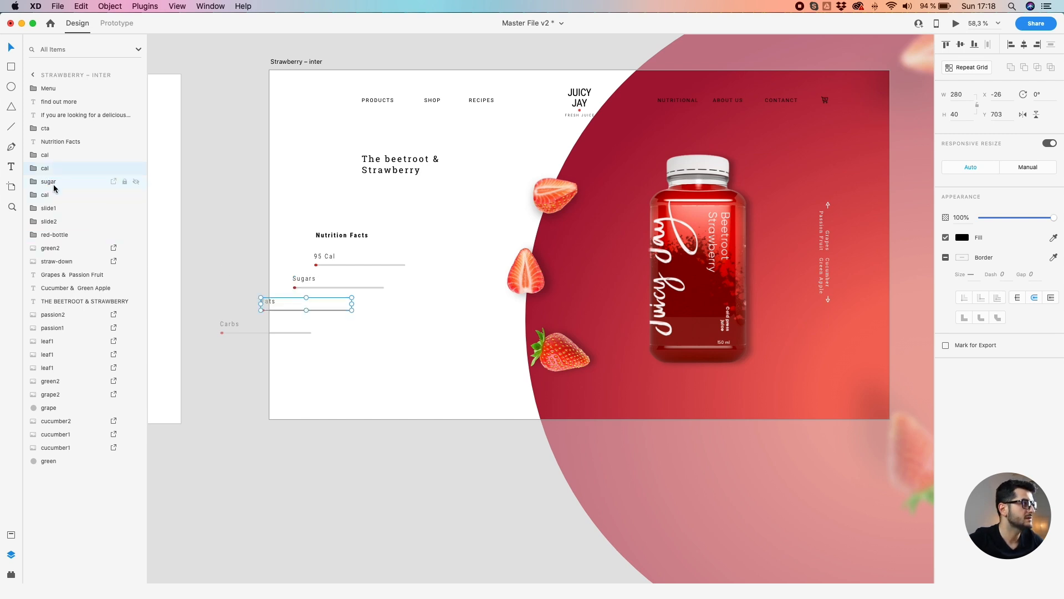
double_click(44, 169)
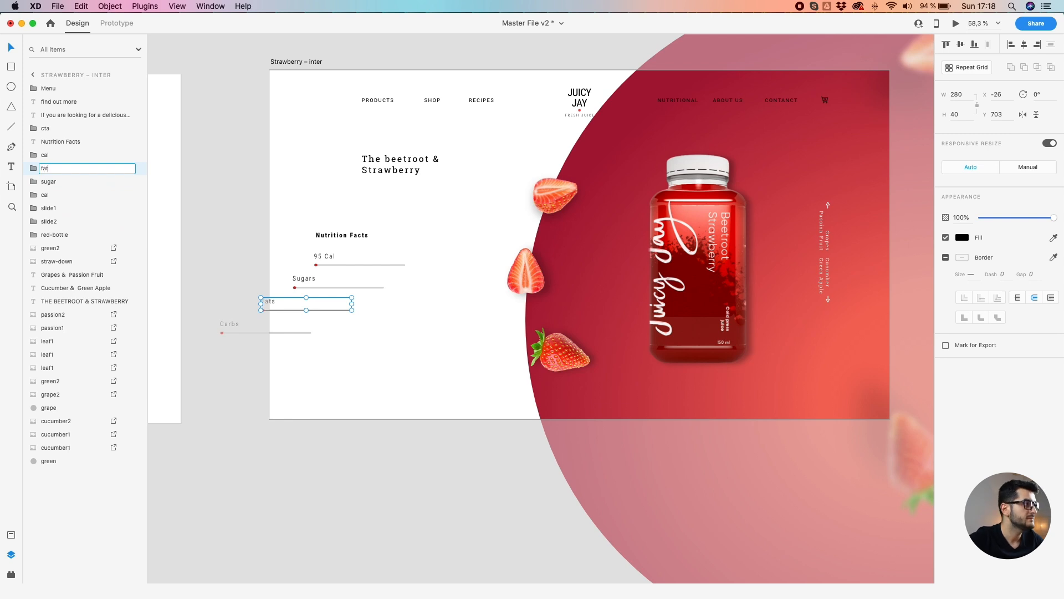
left_click(224, 325)
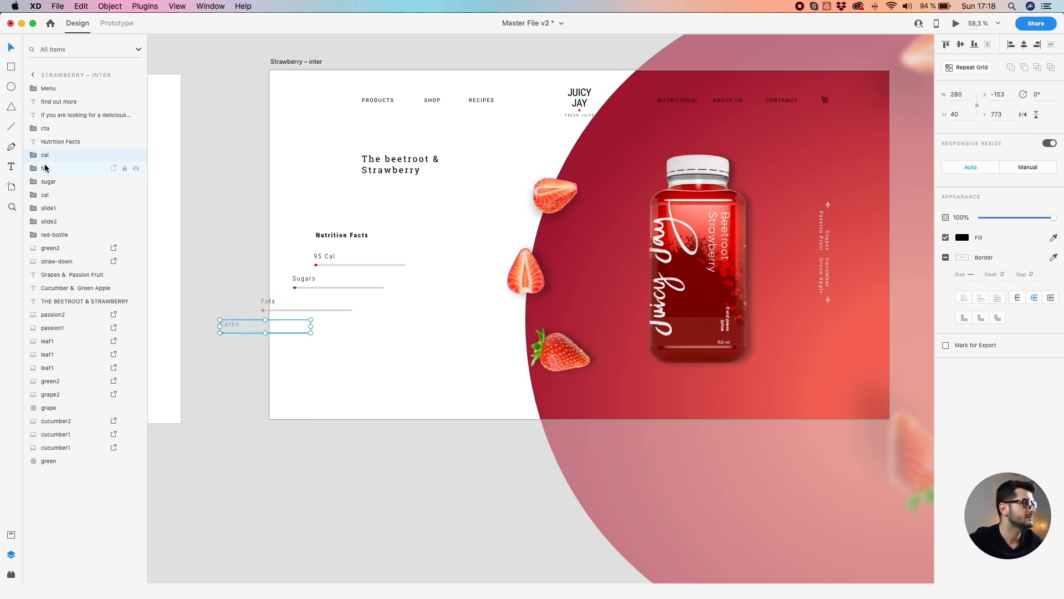
double_click(45, 157)
type("carb")
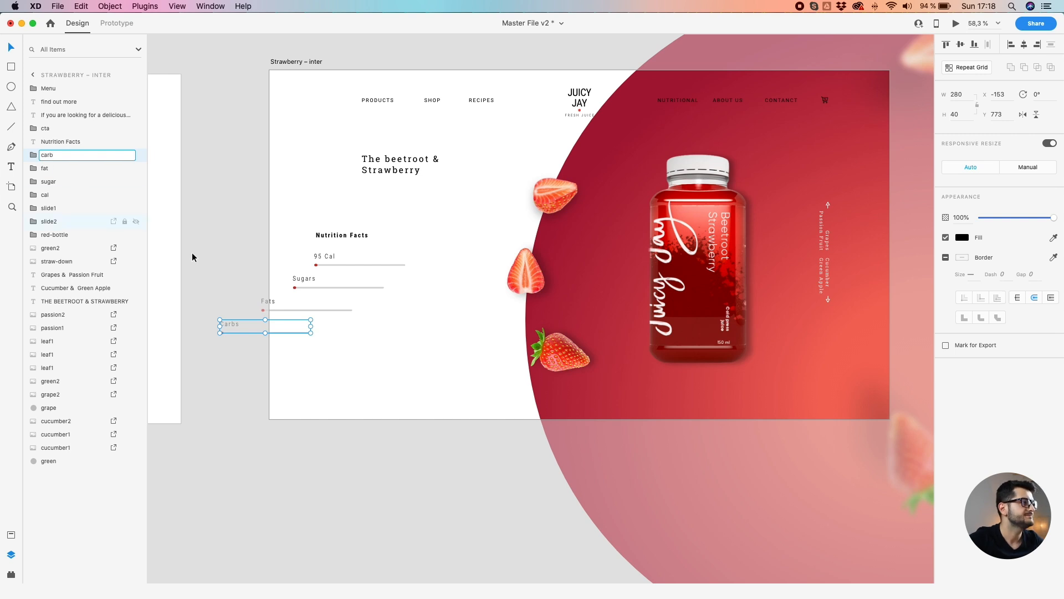
left_click(235, 401)
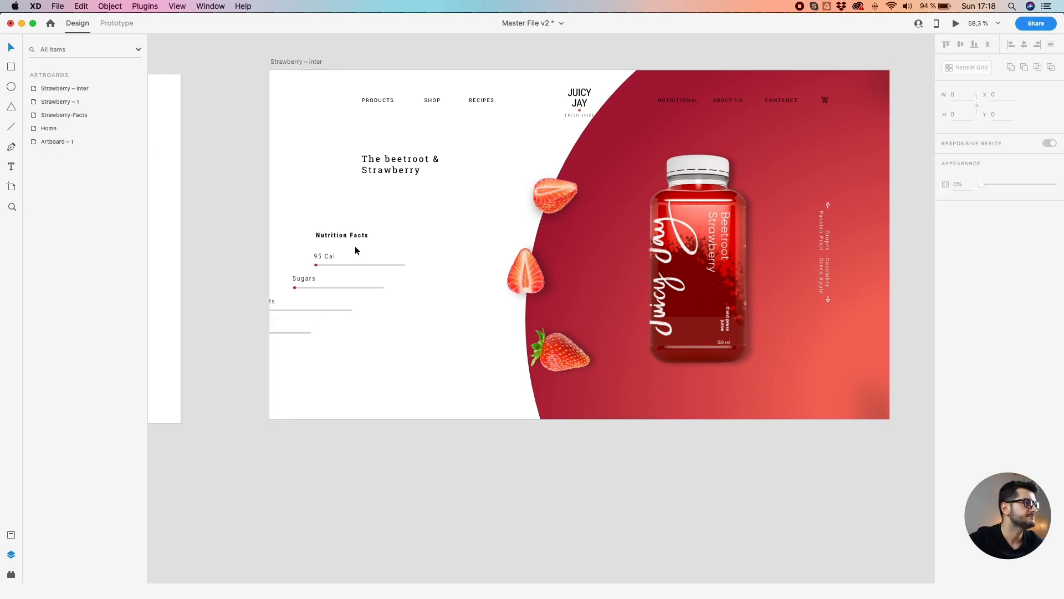
Set the opacity of the Nutrition Facts heading and its four nutrition bars on the Strawberry – inter artboard to 0%
left_click(328, 235)
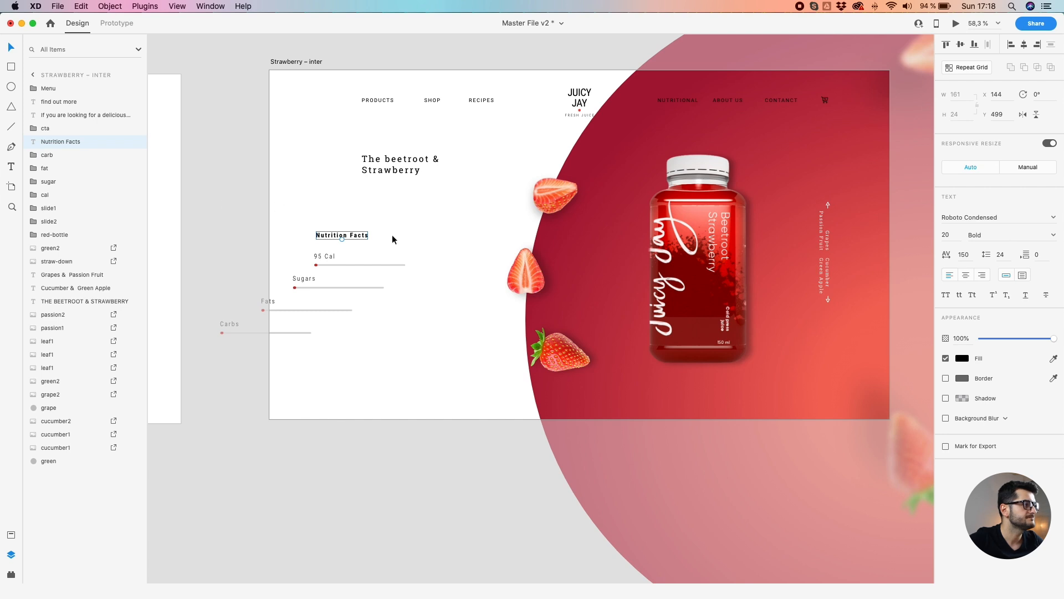
left_click_drag(428, 225, 231, 351)
left_click_drag(1008, 225, 980, 221)
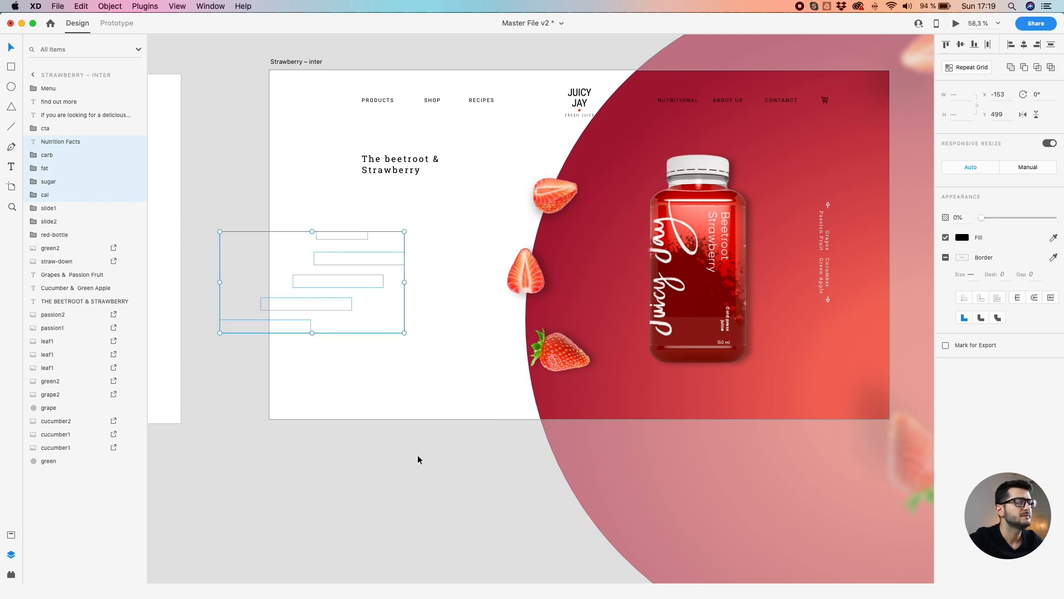
left_click(418, 458)
Move the straw-down layer of the Strawberry – inter artboard into the red-bottle group, between straw1 and red
left_click_drag(665, 426, 396, 444)
left_click_drag(663, 446, 320, 432)
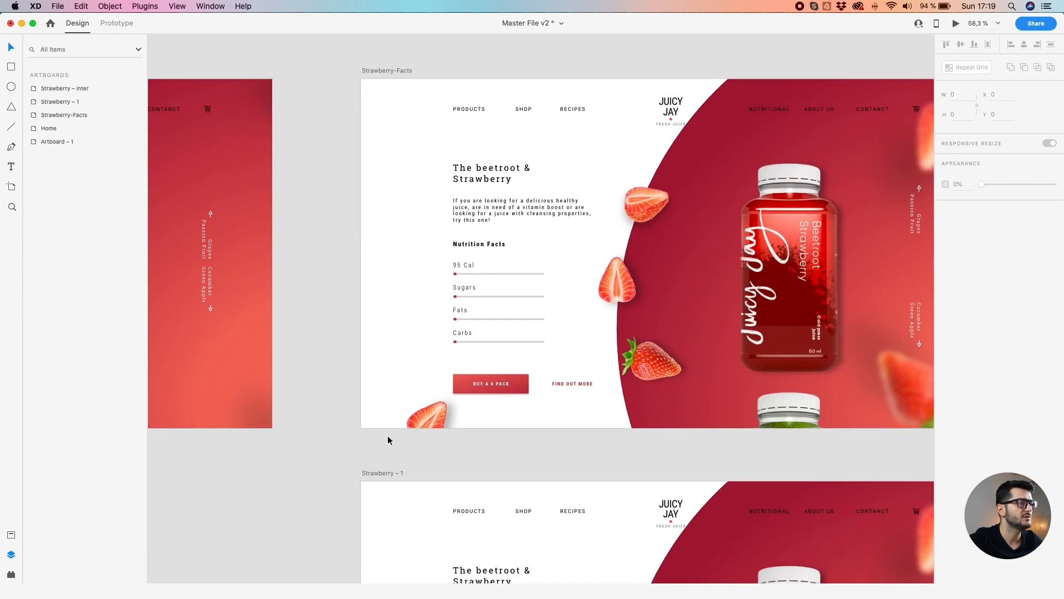
scroll(438, 424, "down", 5)
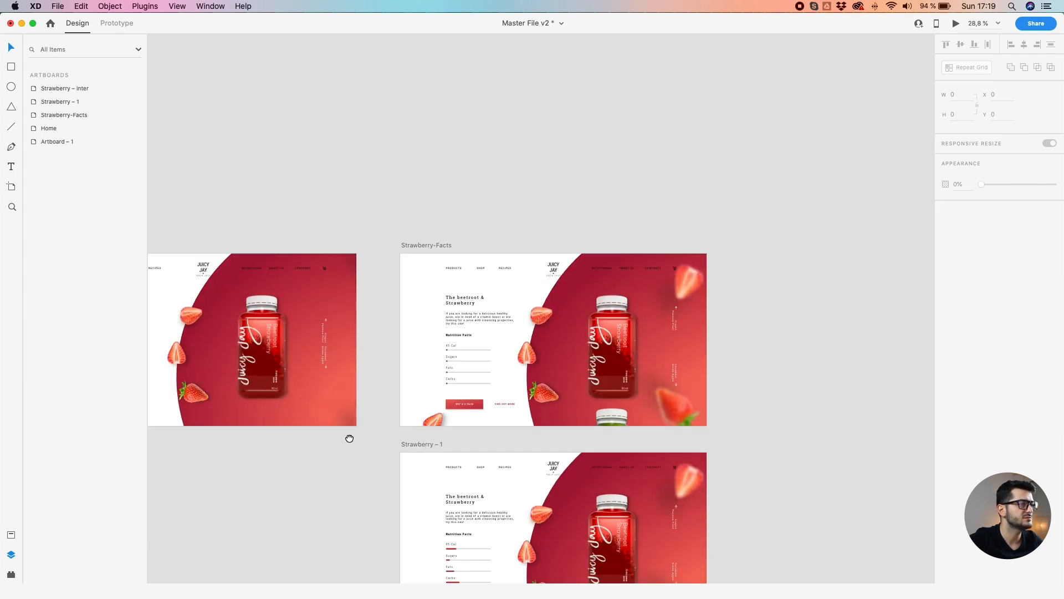
left_click_drag(344, 437, 531, 425)
left_click(417, 360)
left_click(276, 231)
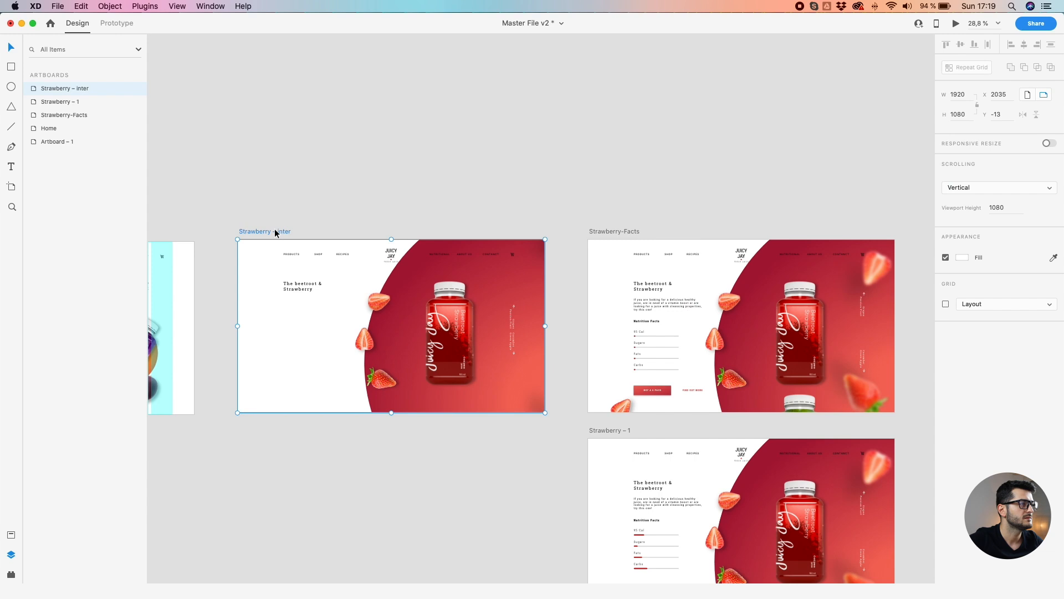
left_click_drag(246, 196, 442, 436)
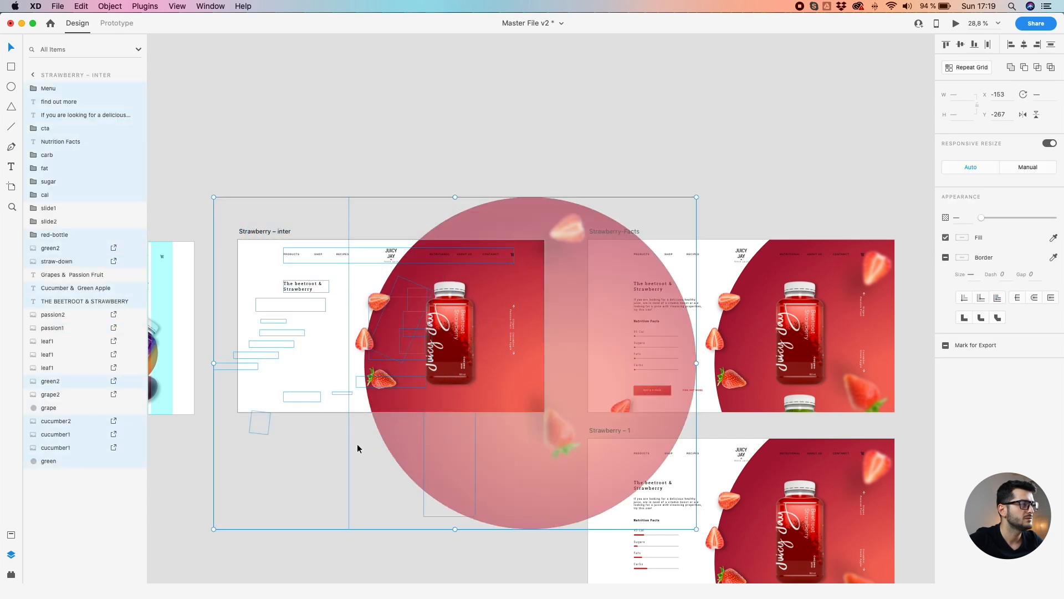
scroll(256, 446, "up", 3)
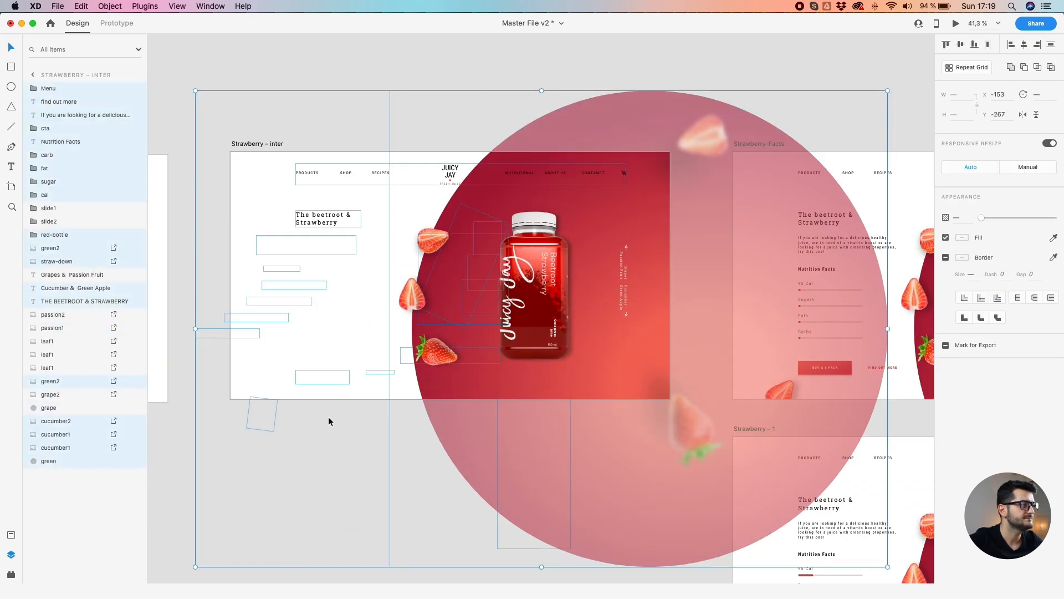
left_click(252, 398)
left_click(260, 413)
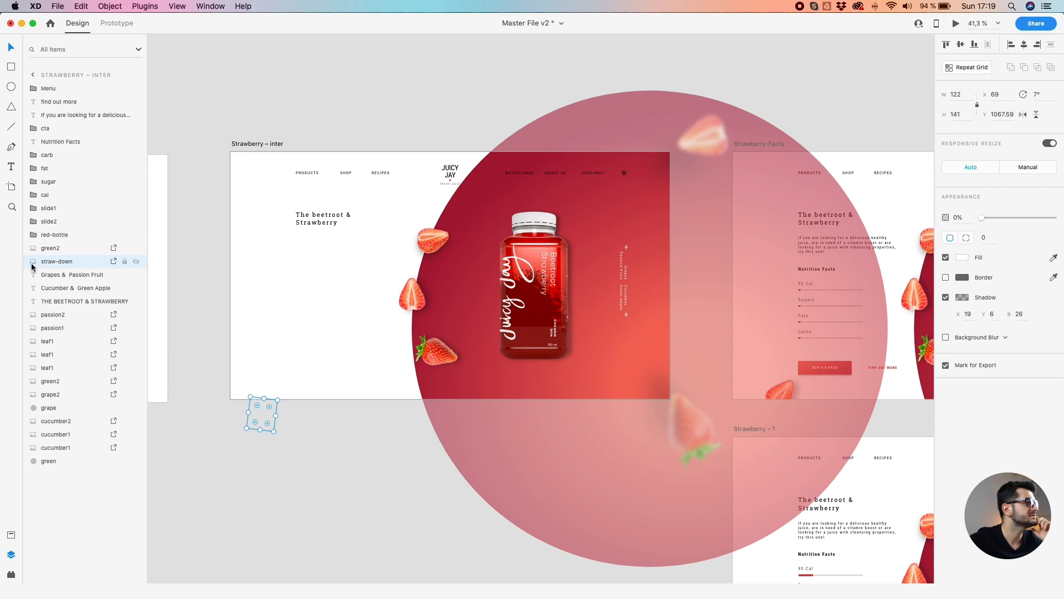
left_click_drag(31, 266, 43, 314)
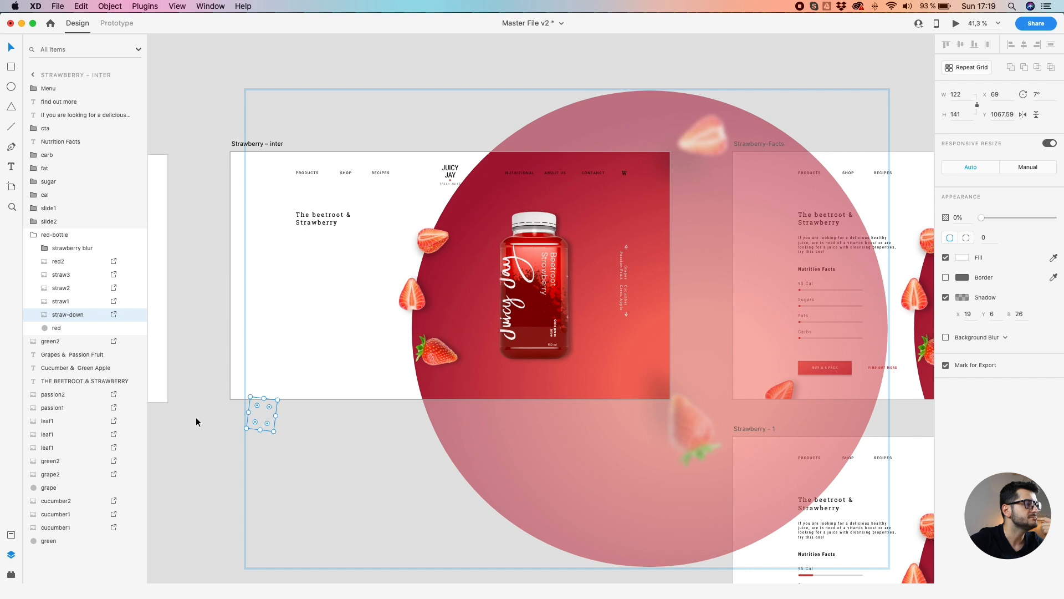
left_click(200, 422)
Group the red bottle, all the strawberry slices, the blurred strawberries and the red circle on the Strawberry-Facts artboard
scroll(457, 382, "down", 2)
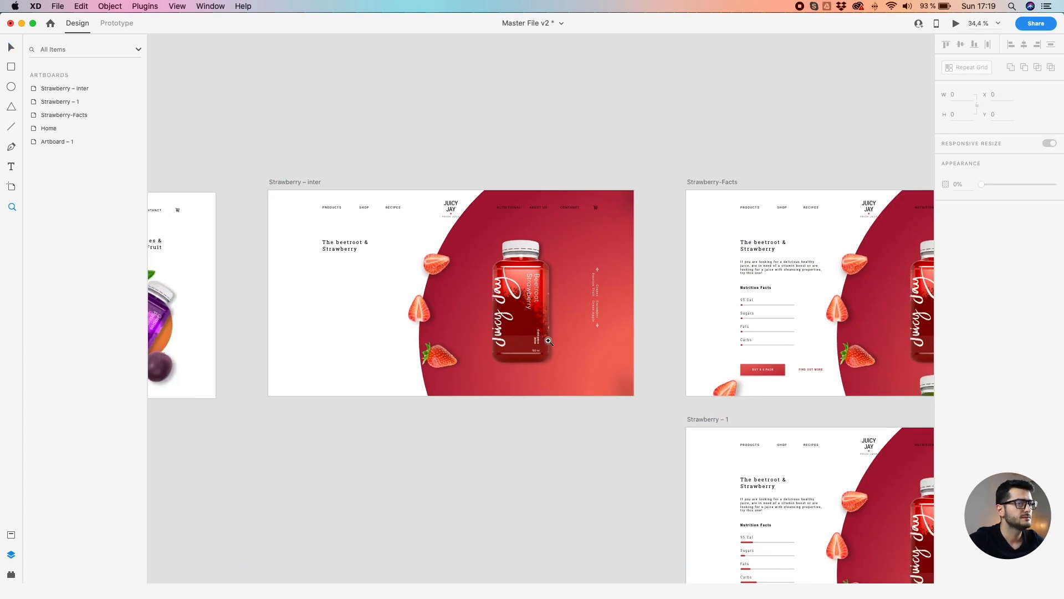
scroll(641, 344, "right", 5)
key("v")
left_click(435, 168)
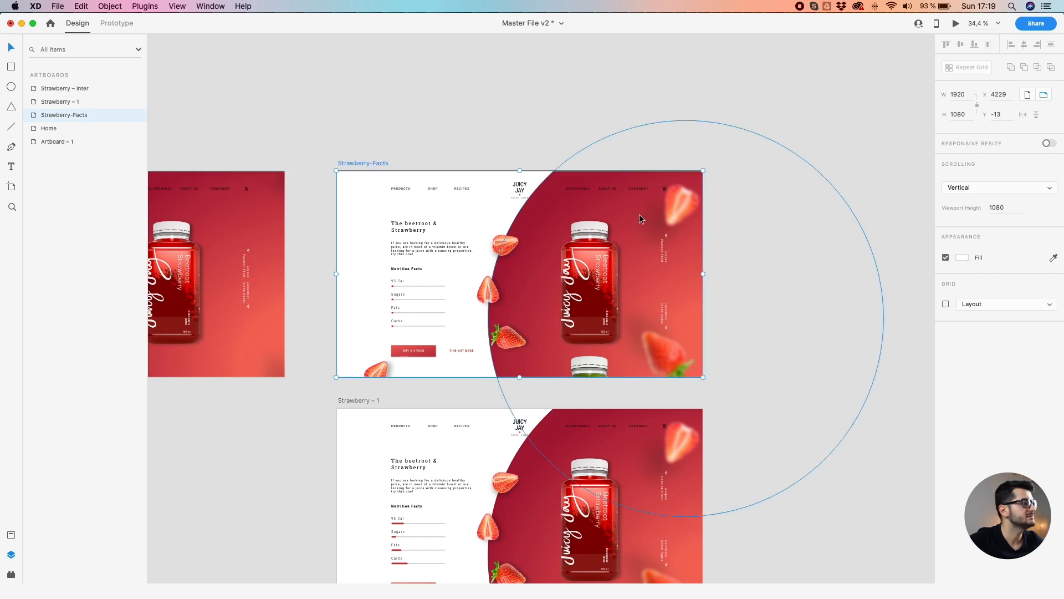
scroll(638, 214, "up", 2)
left_click(636, 217)
left_click(580, 288, "shift")
left_click(480, 250, "shift")
left_click(467, 311, "shift")
left_click(474, 362, "shift")
left_click(331, 408, "shift")
left_click(673, 354, "shift")
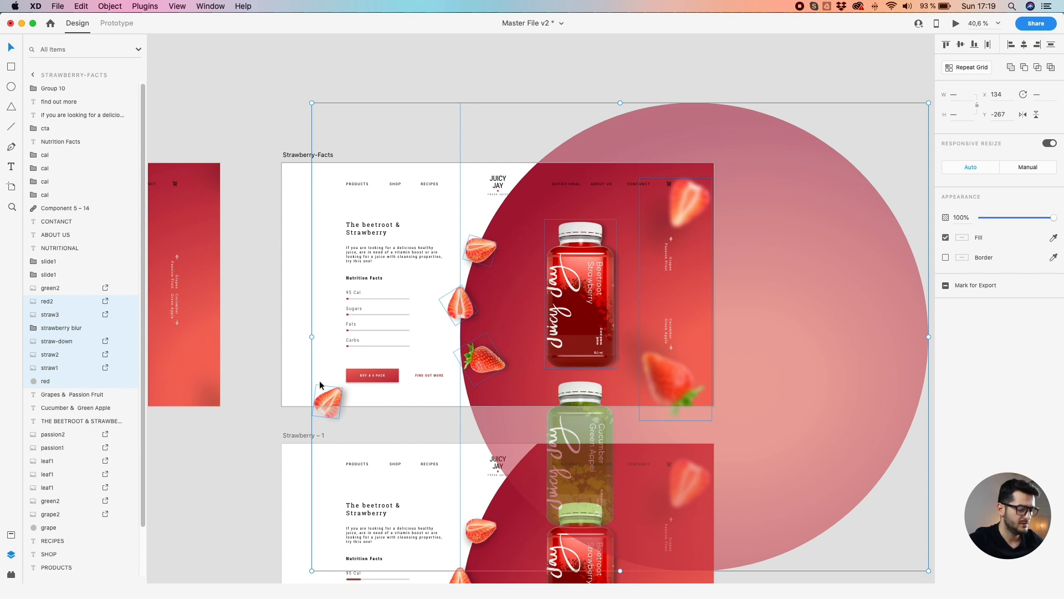
key("super+g")
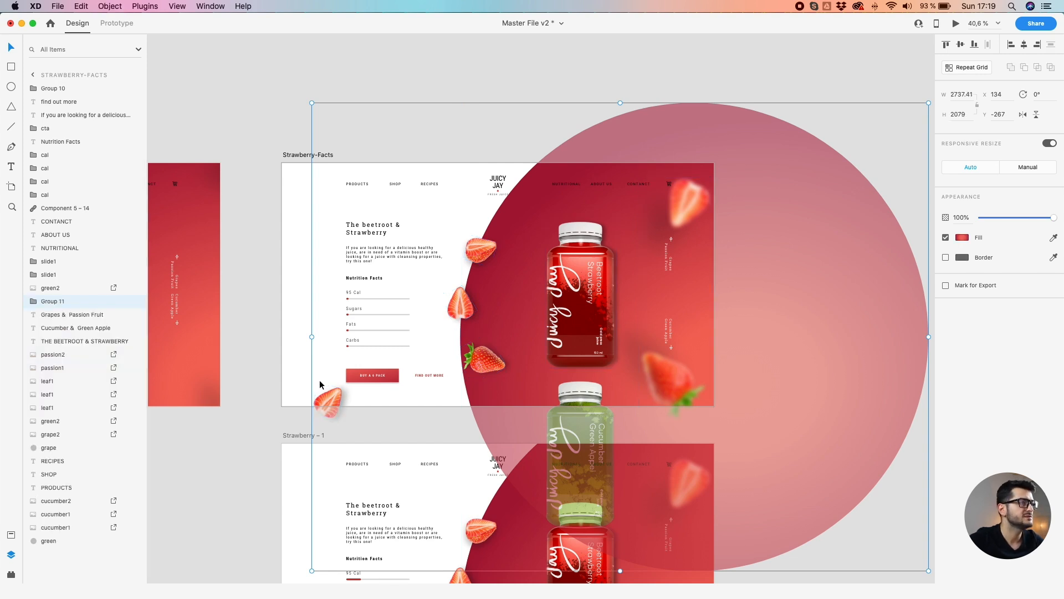
Rename the new bottle and strawberries group on the Strawberry-Facts artboard as red-bottle
double_click(57, 301)
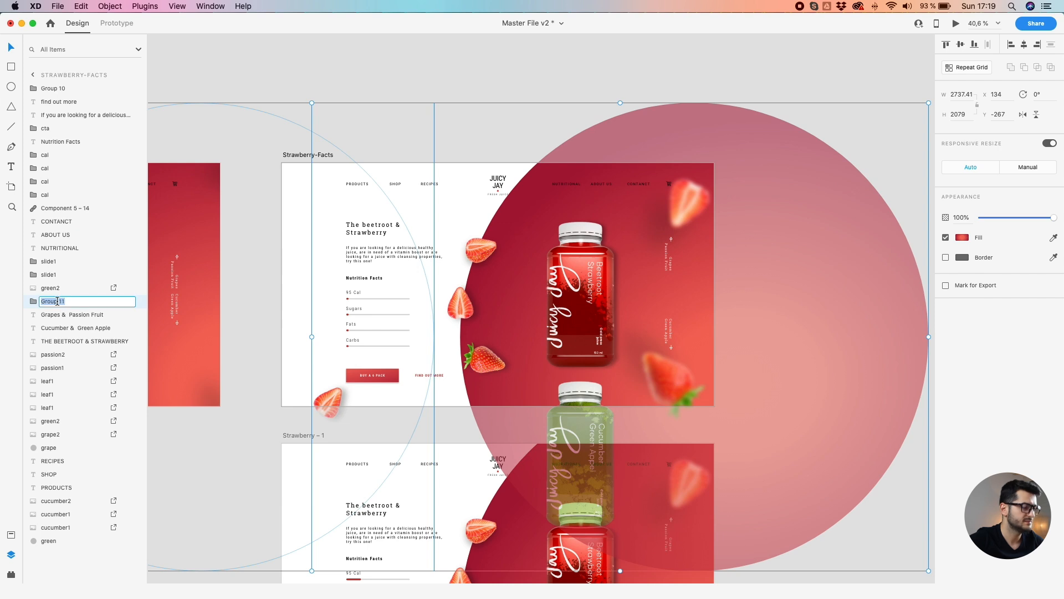
type("red0")
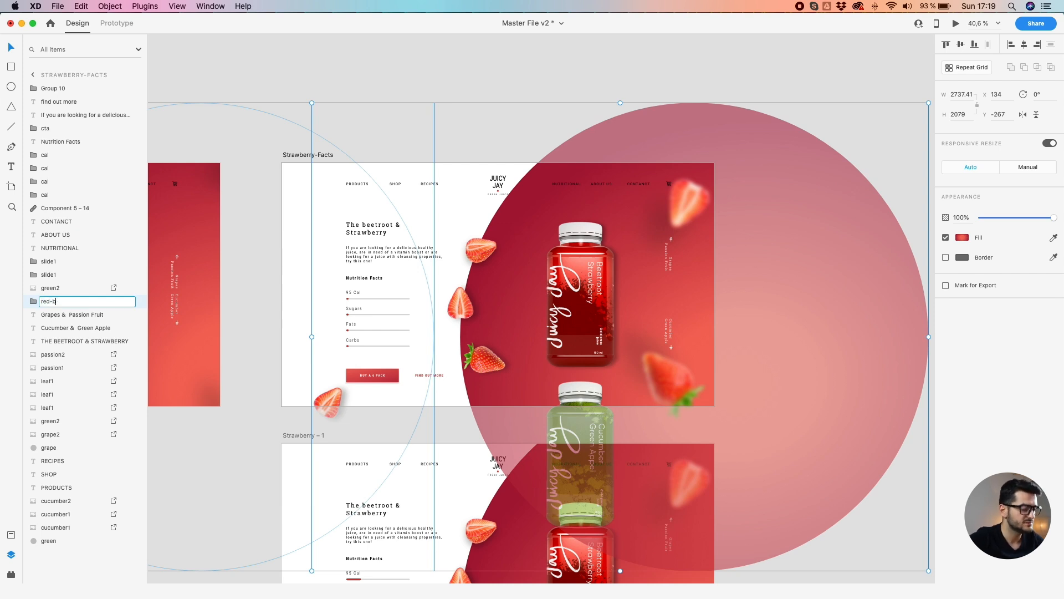
left_click(188, 425)
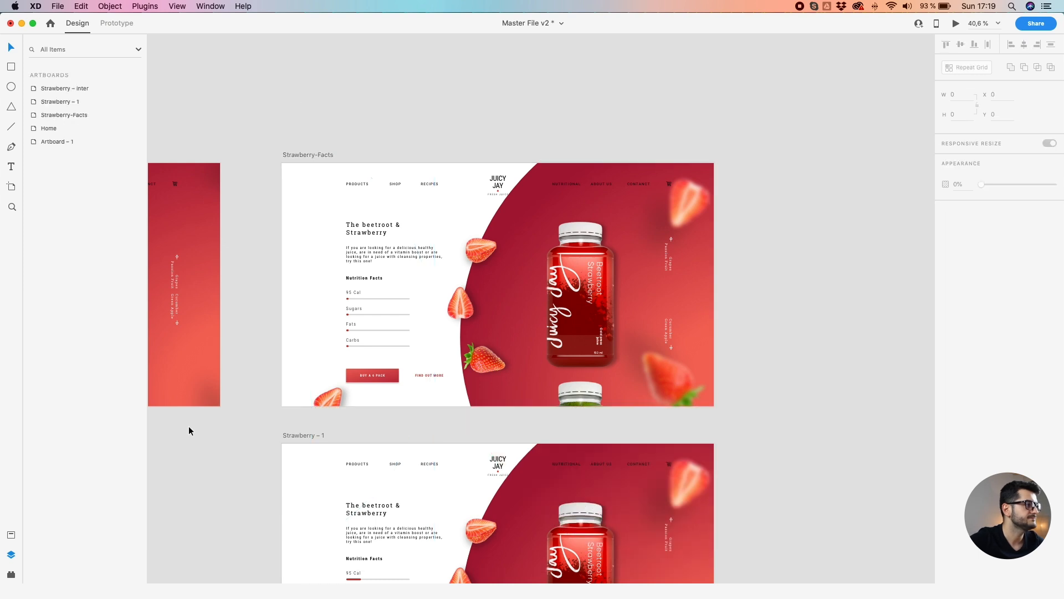
Rename the lower of the two slide1 groups on the Strawberry-Facts artboard as slide2
left_click(501, 278)
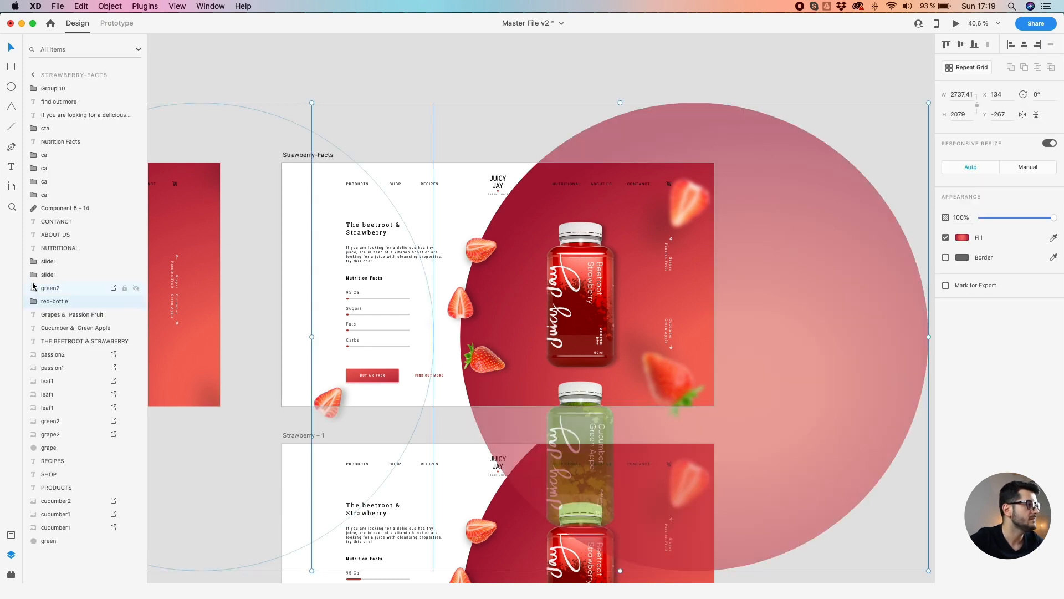
left_click(48, 266)
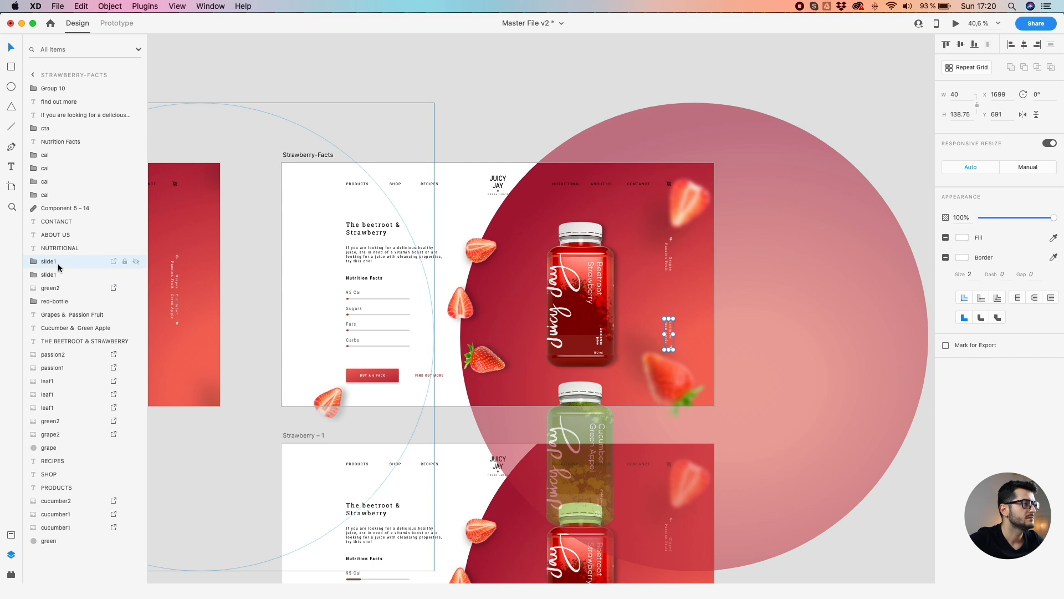
left_click_drag(31, 263, 38, 280)
double_click(55, 276)
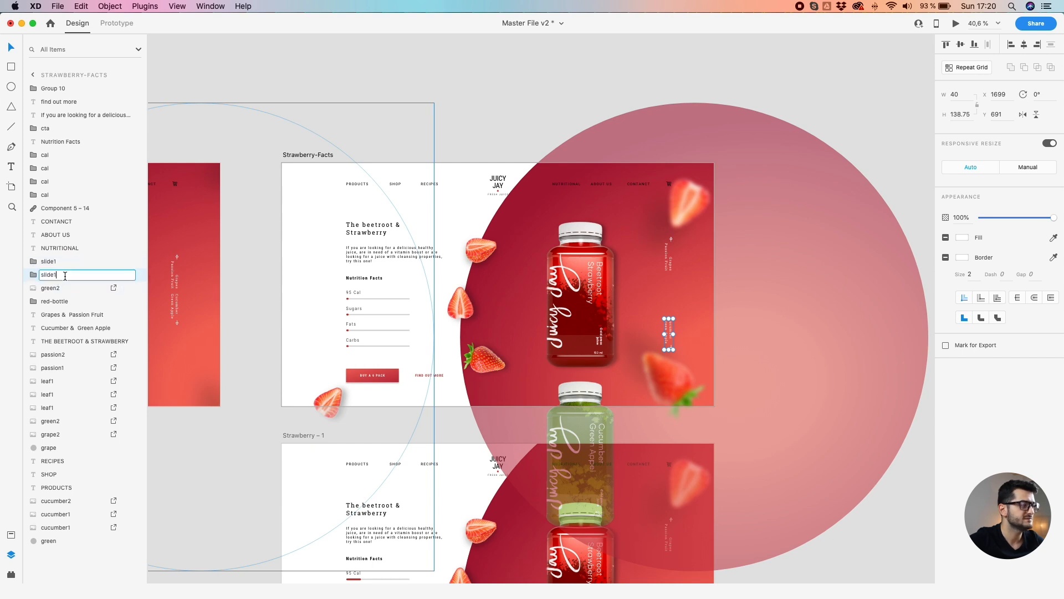
left_click(177, 409)
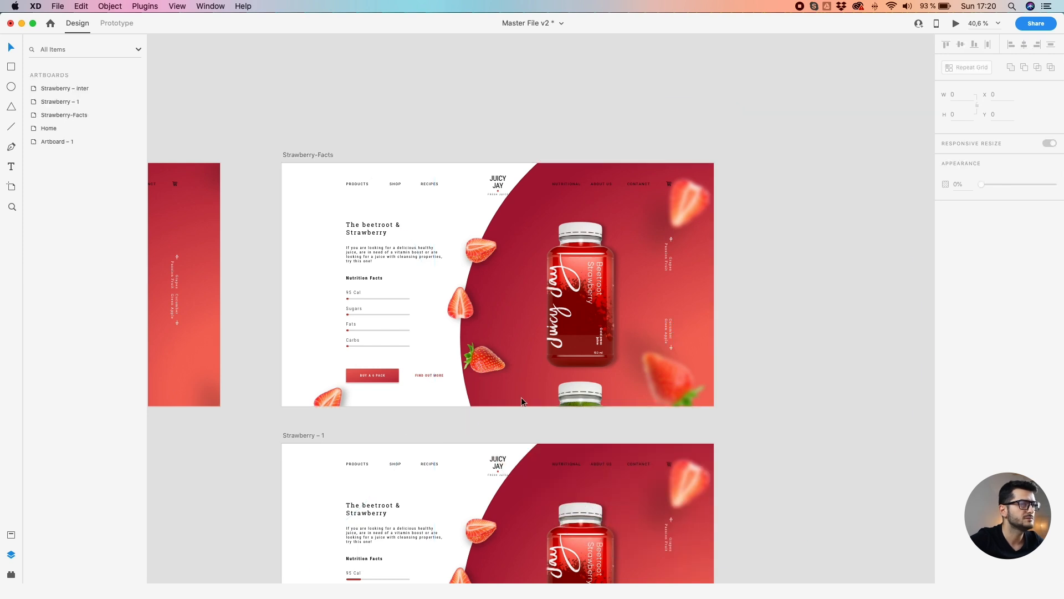
Rename the cal group holding the Sugars bar on the Strawberry-Facts artboard as sugar
left_click_drag(420, 341, 497, 301)
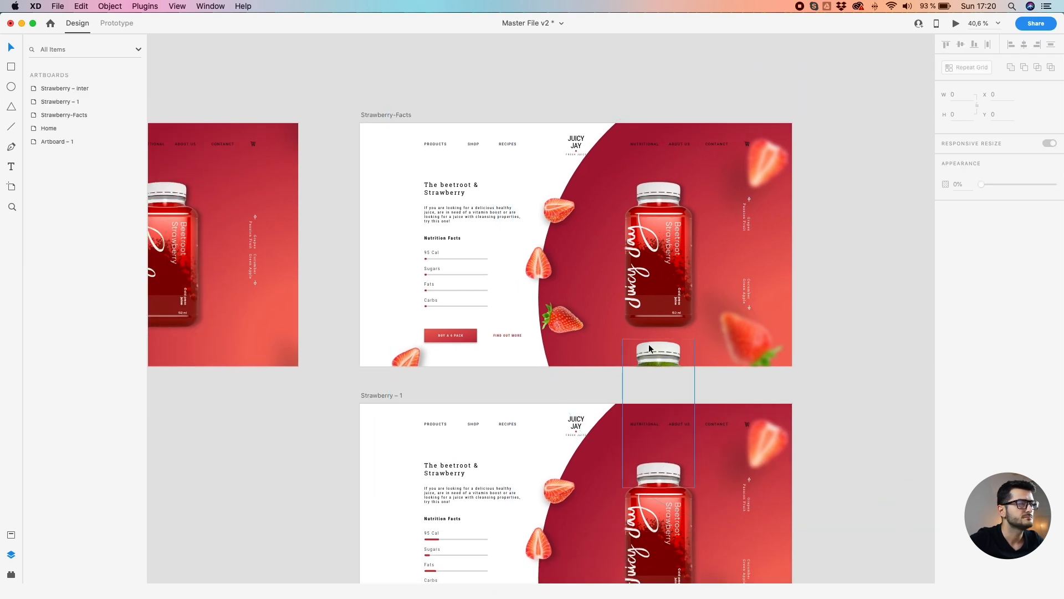
left_click(649, 344)
left_click(304, 397)
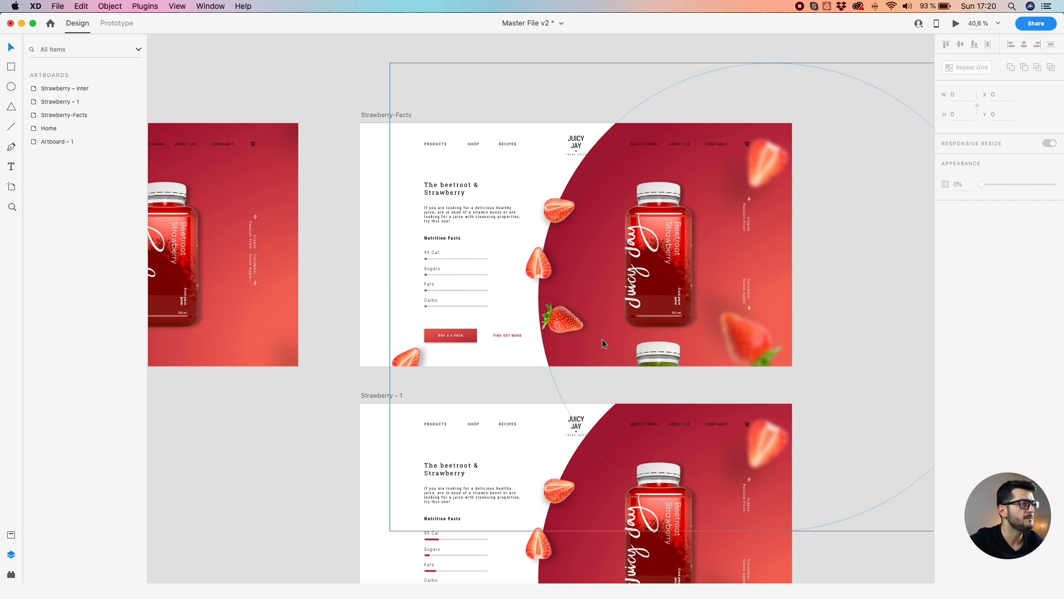
left_click(450, 258)
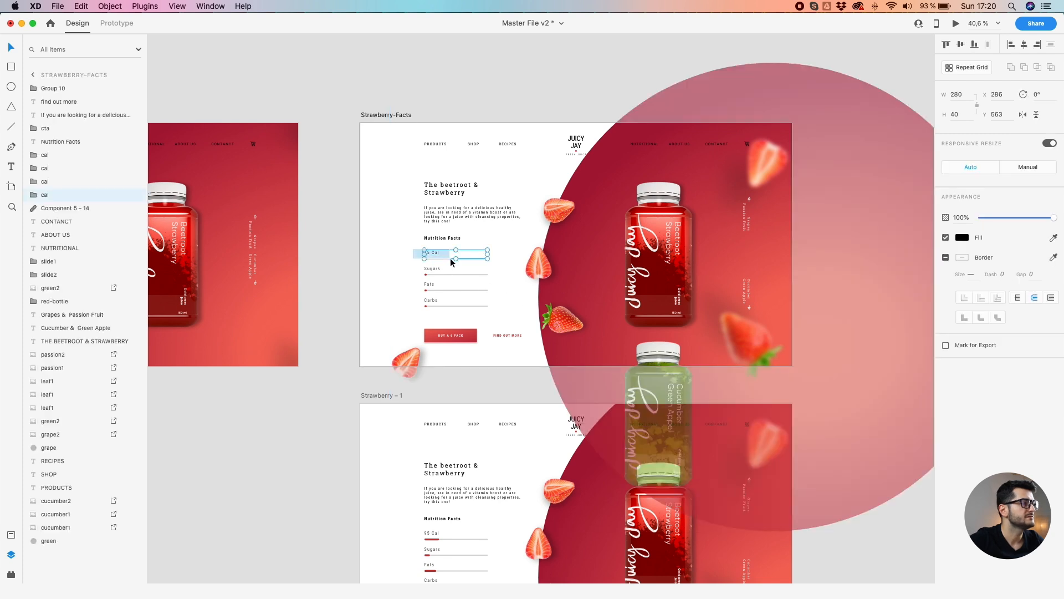
left_click_drag(397, 265, 461, 277)
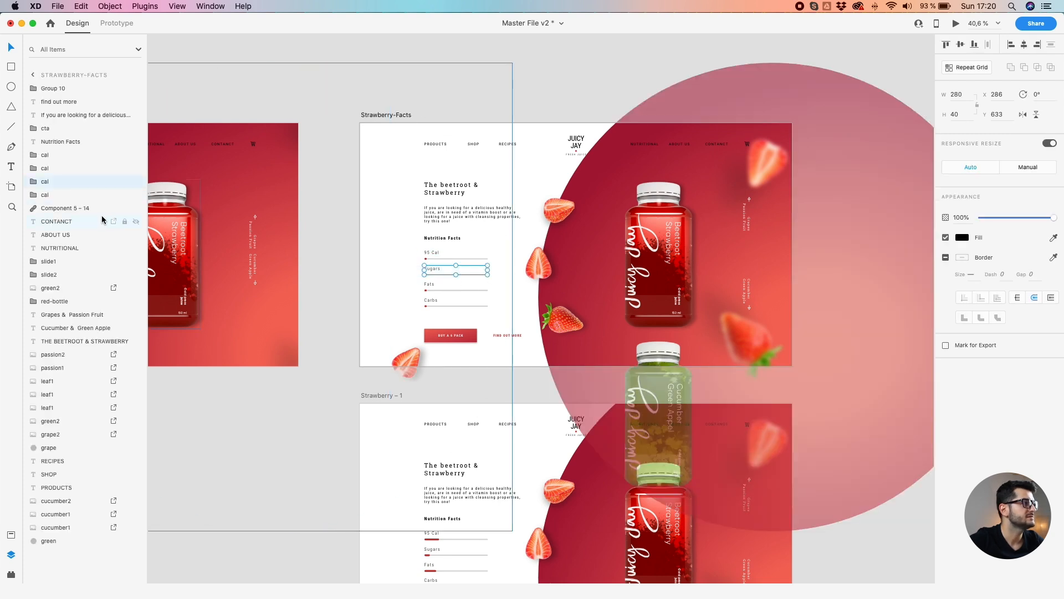
double_click(47, 183)
type("su")
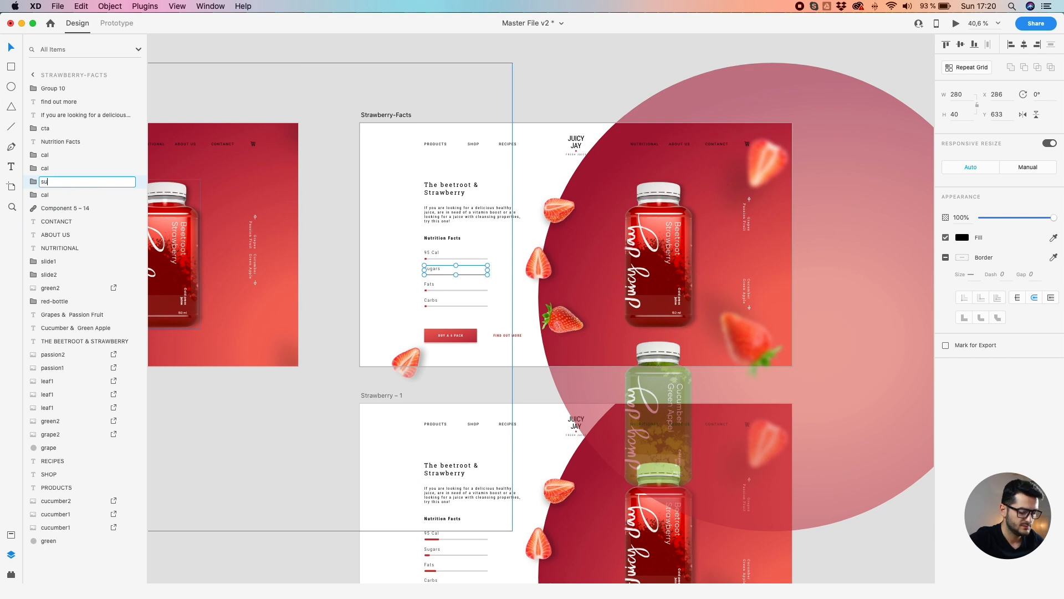
type("gar")
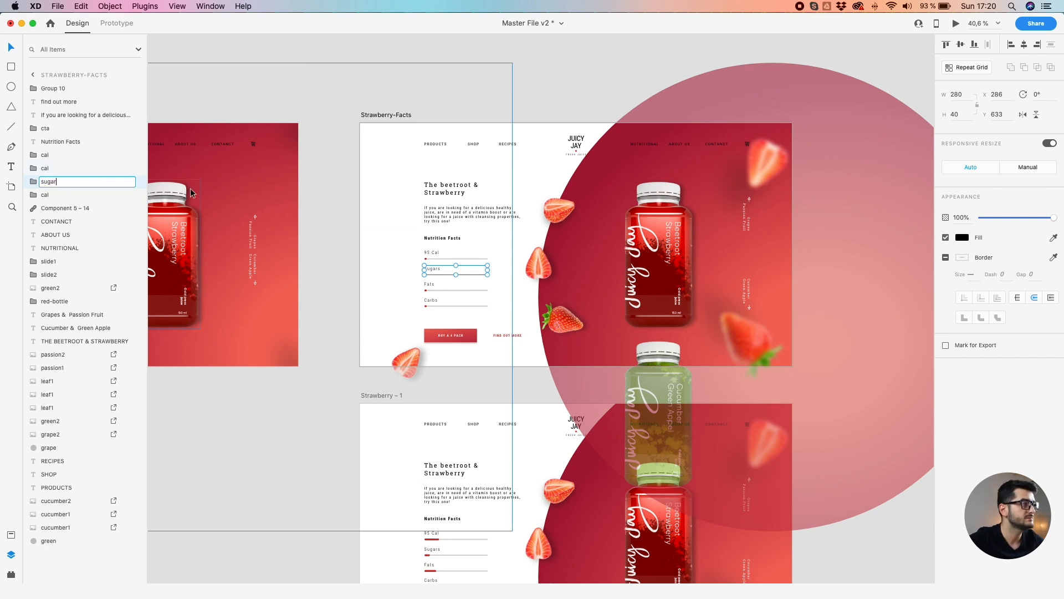
Rename the Fats bar's group as fat and the Carbs bar's group as carb on the Strawberry-Facts artboard
left_click(432, 289)
double_click(47, 169)
type("fats")
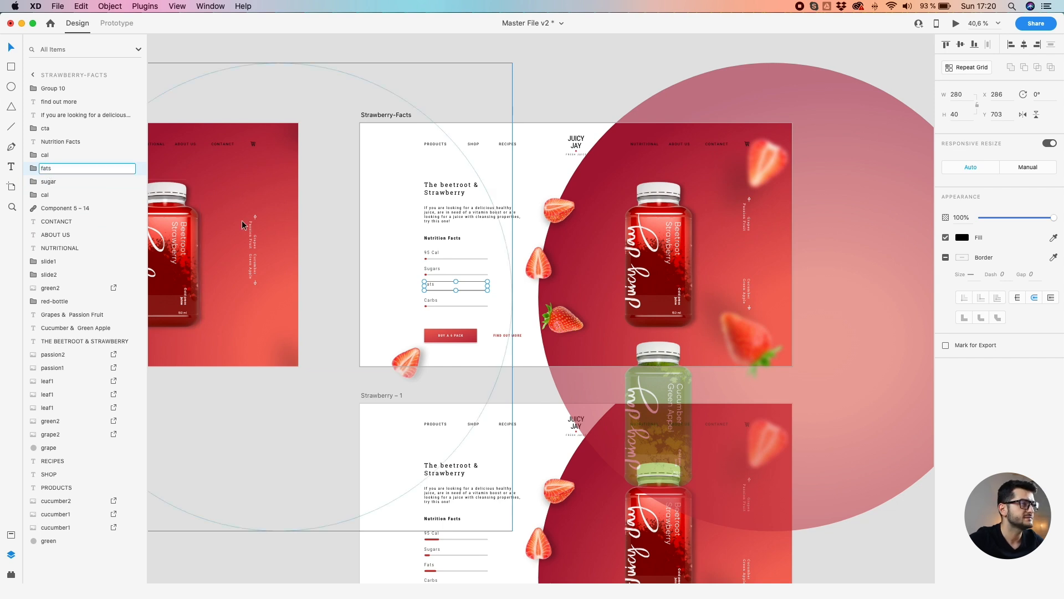
left_click(431, 302)
double_click(44, 155)
type("carb")
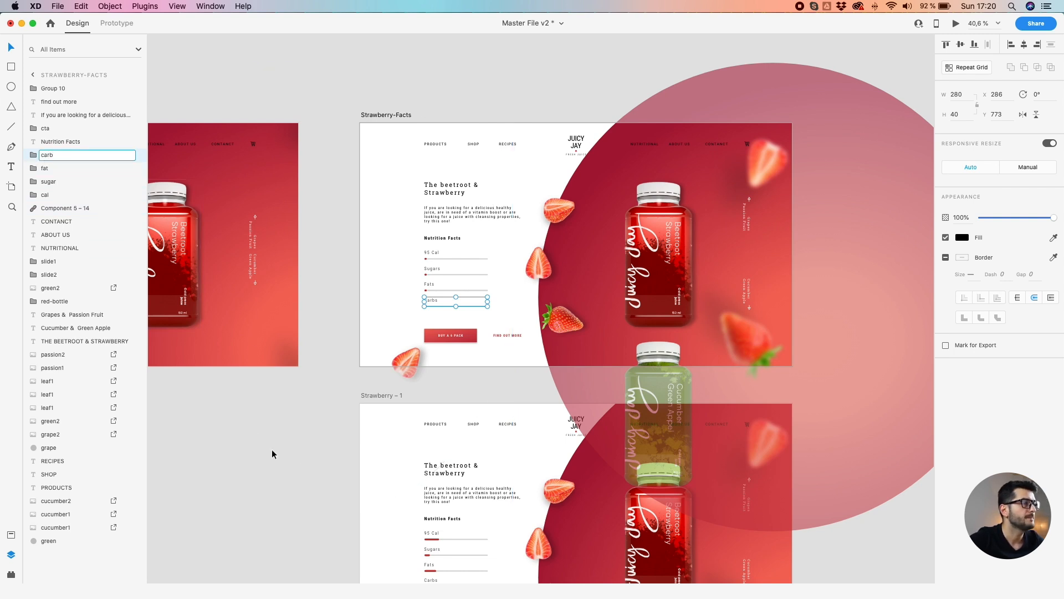
Check the Nutrition Facts text and the red-bottle group on the Strawberry-Facts artboard, toggling the group's visibility off and on
left_click(302, 462)
left_click(442, 240)
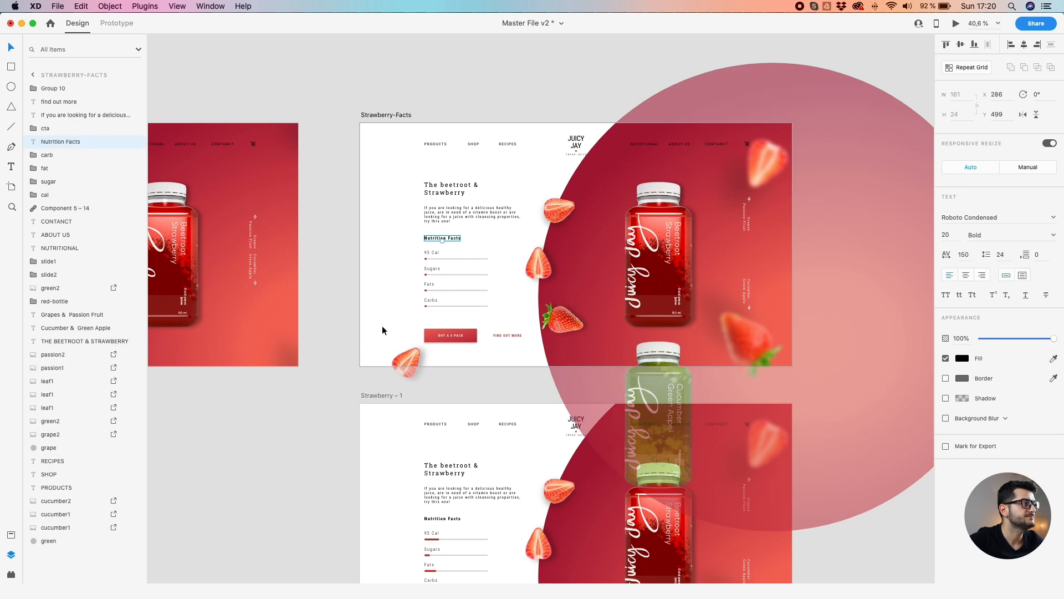
left_click(412, 362)
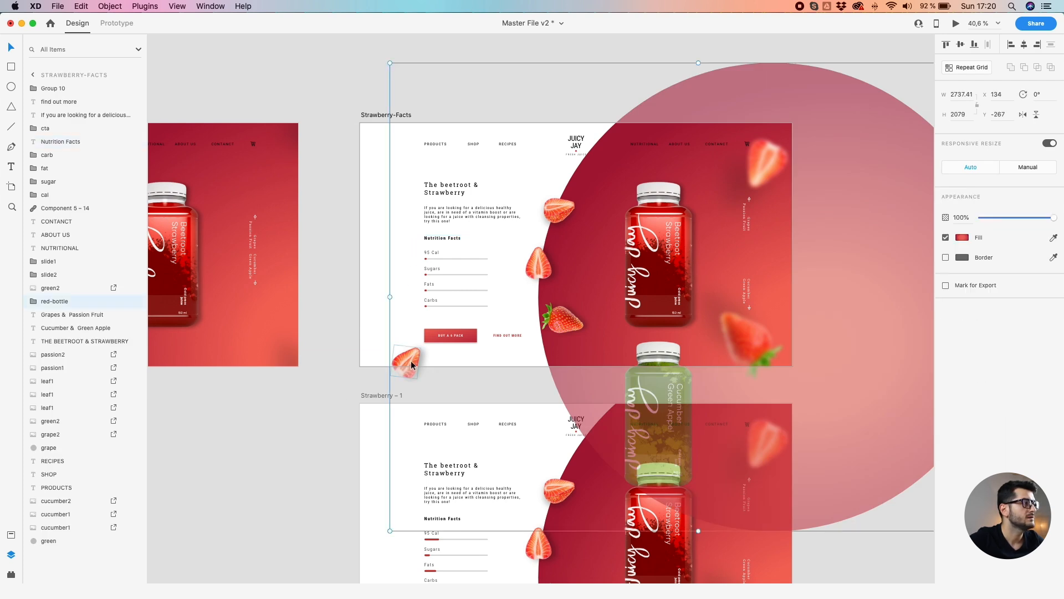
left_click(135, 302)
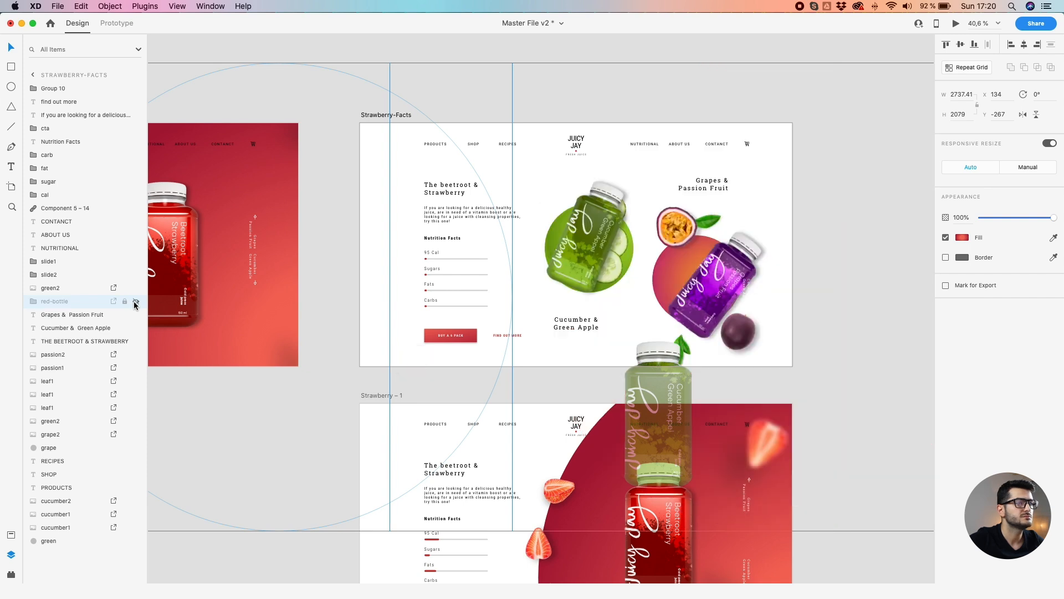
left_click(136, 302)
left_click(260, 435)
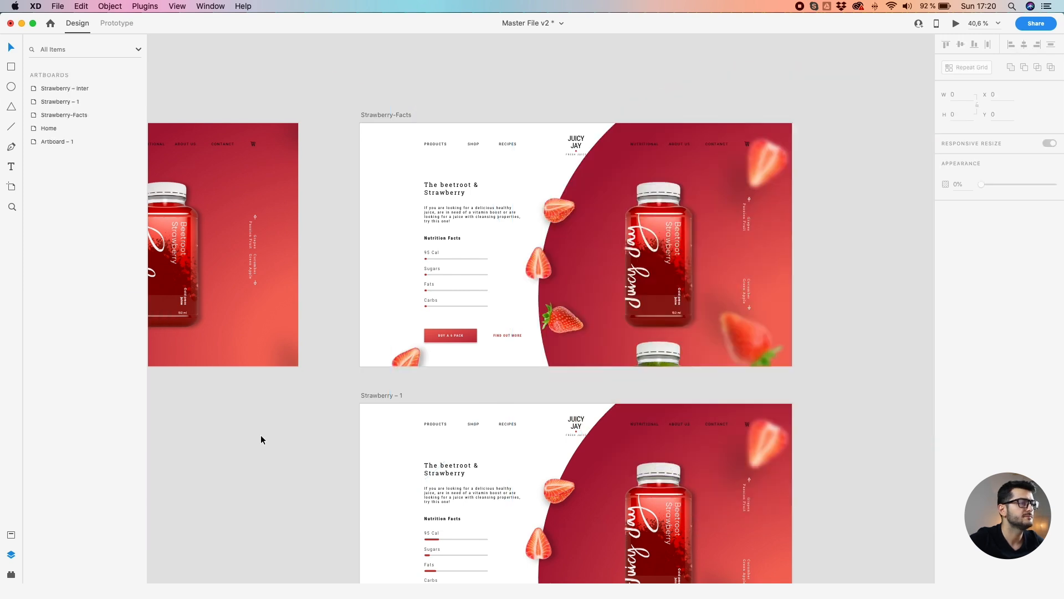
Group the red circle, red bottle, sharp strawberries and blurred strawberries on the Strawberry – 1 artboard
scroll(258, 316, "down", 8)
left_click(569, 197)
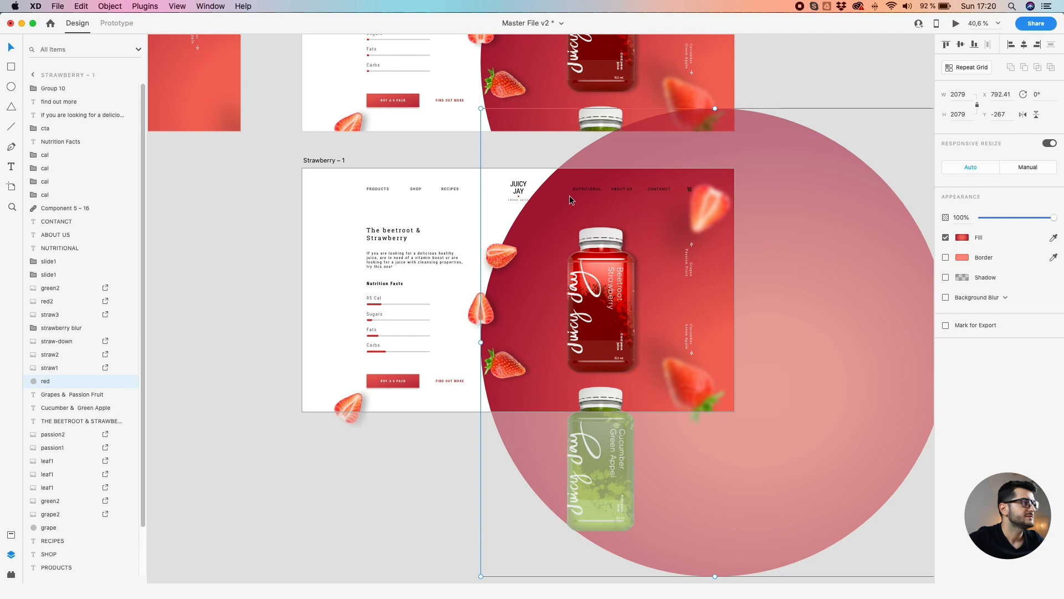
left_click(590, 282, "shift")
left_click(501, 255, "shift")
left_click(479, 309, "shift")
left_click(505, 364, "shift")
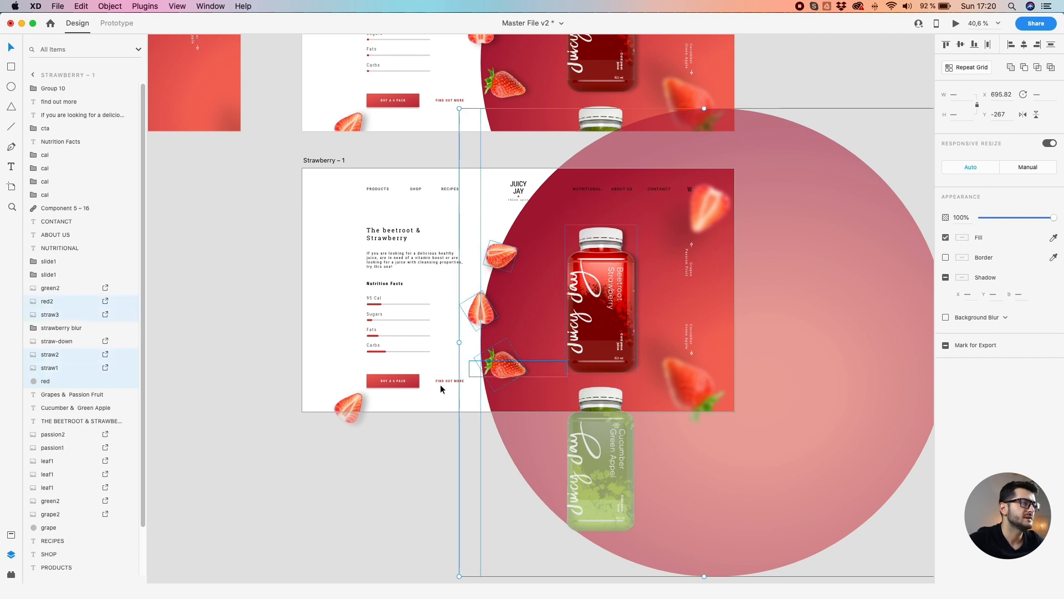
left_click(348, 408, "shift")
left_click(690, 378, "shift")
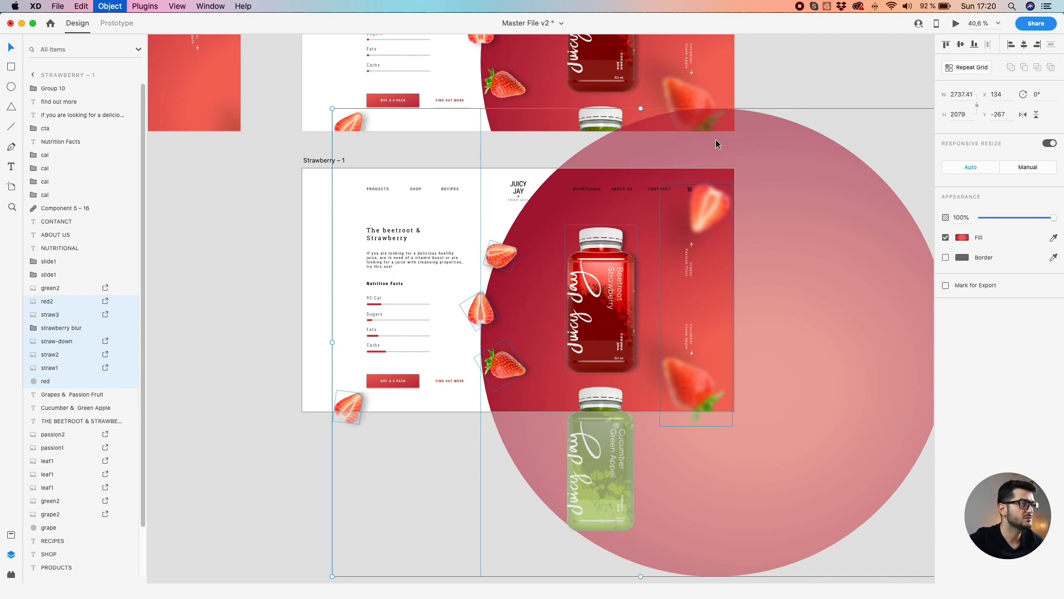
key("super+g")
Rename the new bottle and strawberries group on the Strawberry – 1 artboard as red-bottle
double_click(63, 301)
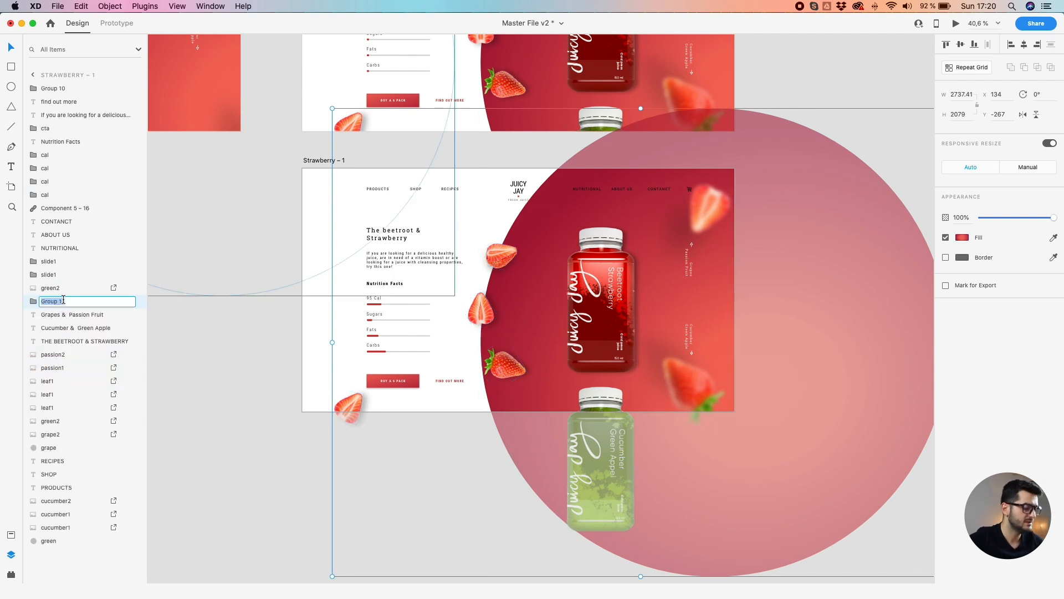
type("red-bottle")
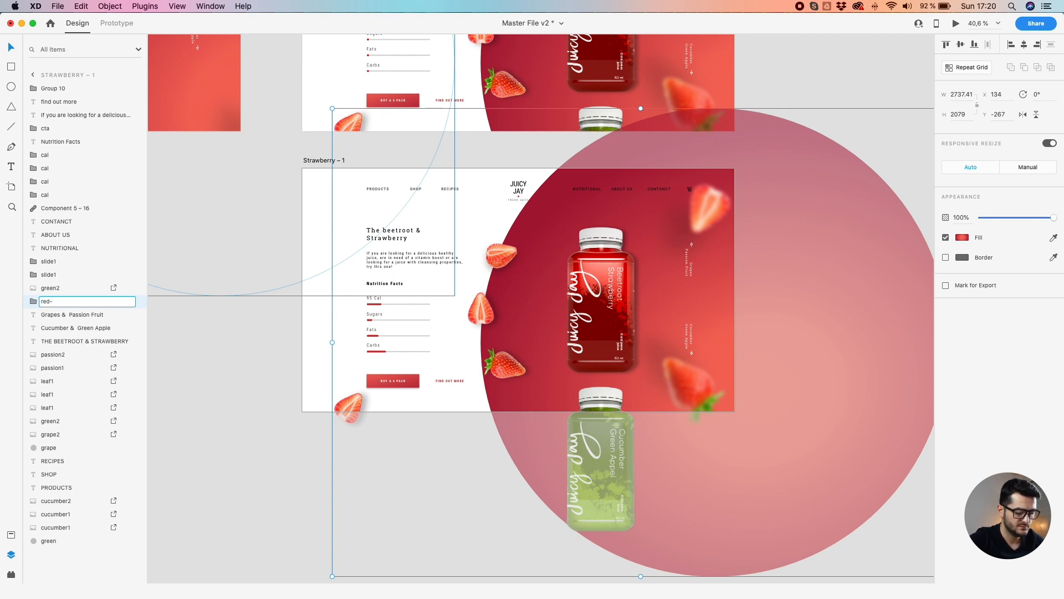
left_click(233, 415)
Rename the cal group holding the Sugars bar on the Strawberry – 1 artboard as sugar
left_click(370, 304)
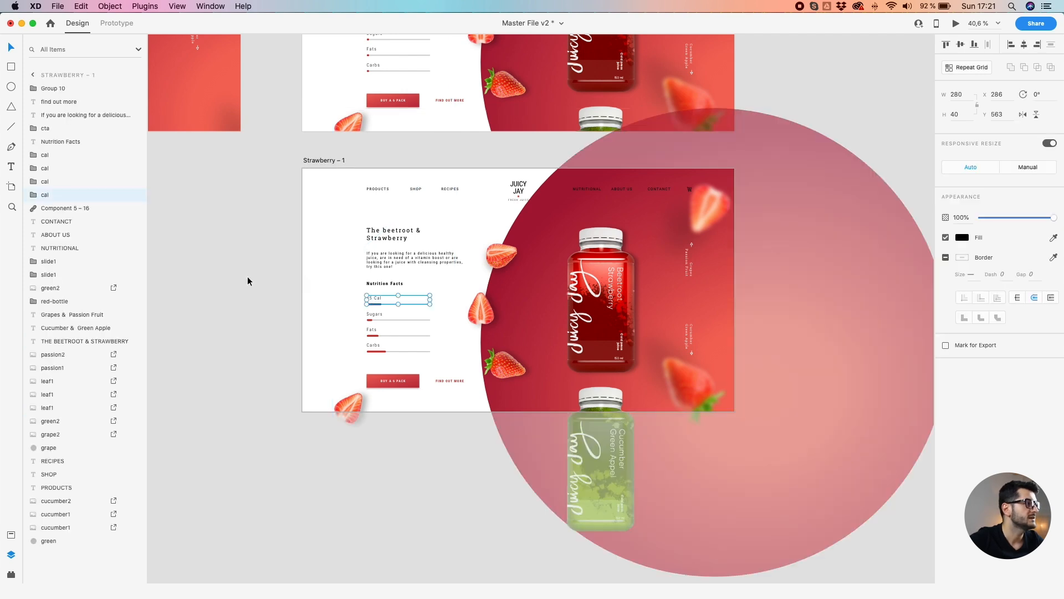
left_click(371, 317)
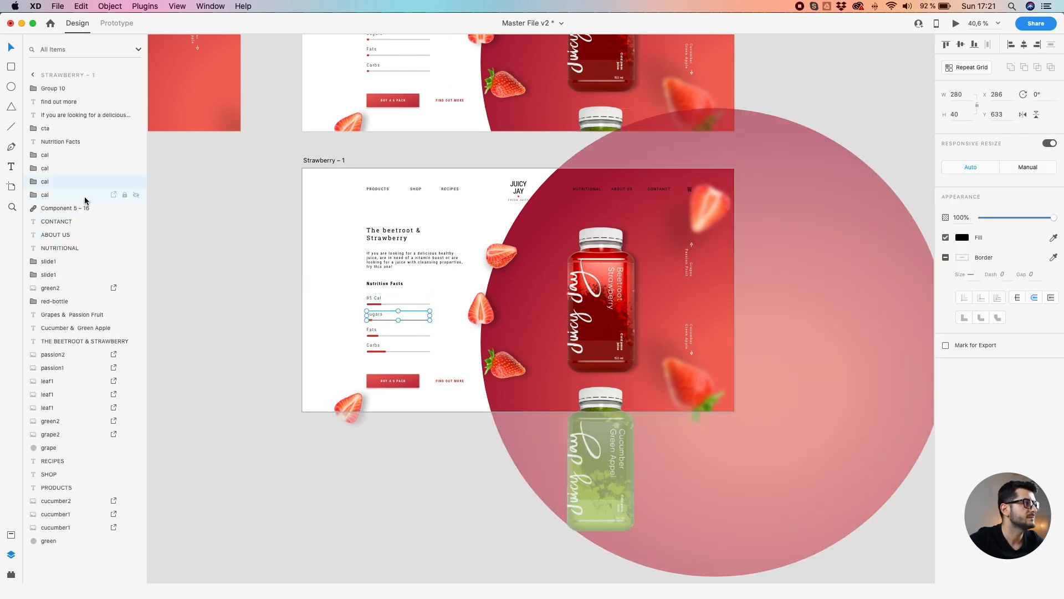
double_click(45, 182)
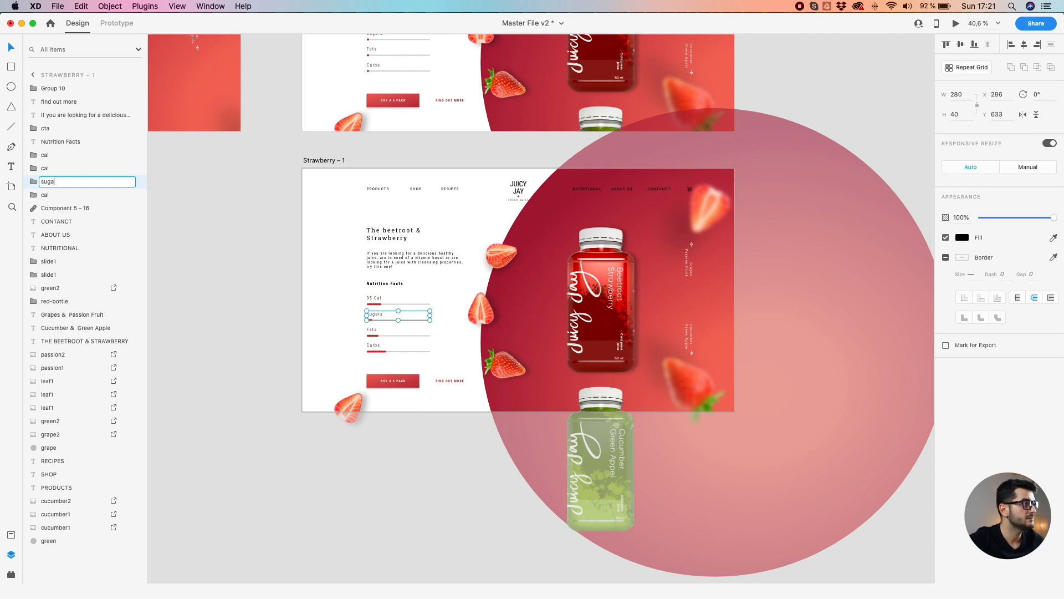
Rename the cal group holding the Fats bar on the Strawberry – 1 artboard as fat
left_click(371, 332)
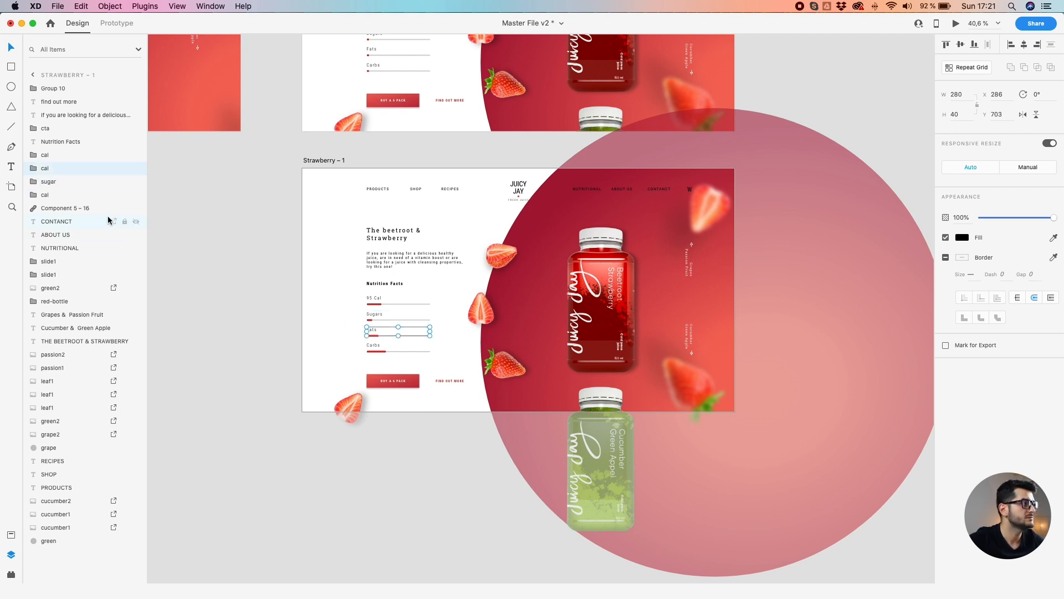
left_click(42, 168)
double_click(45, 169)
key("Return")
left_click(211, 255)
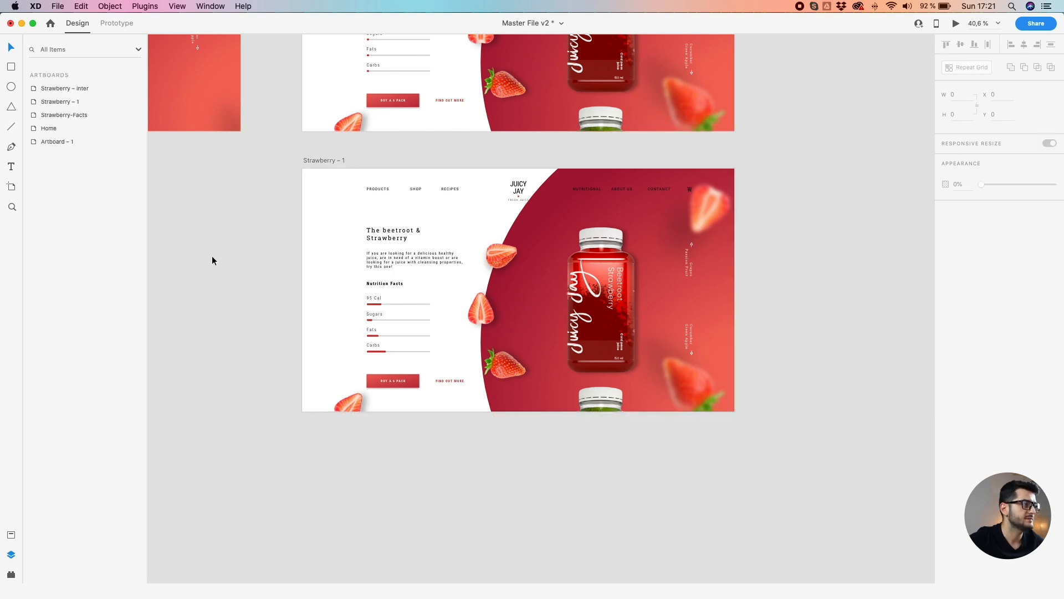
Rename the cal group holding the Carbs bar on the Strawberry – 1 artboard as carb
left_click(370, 345)
double_click(44, 155)
type("carb")
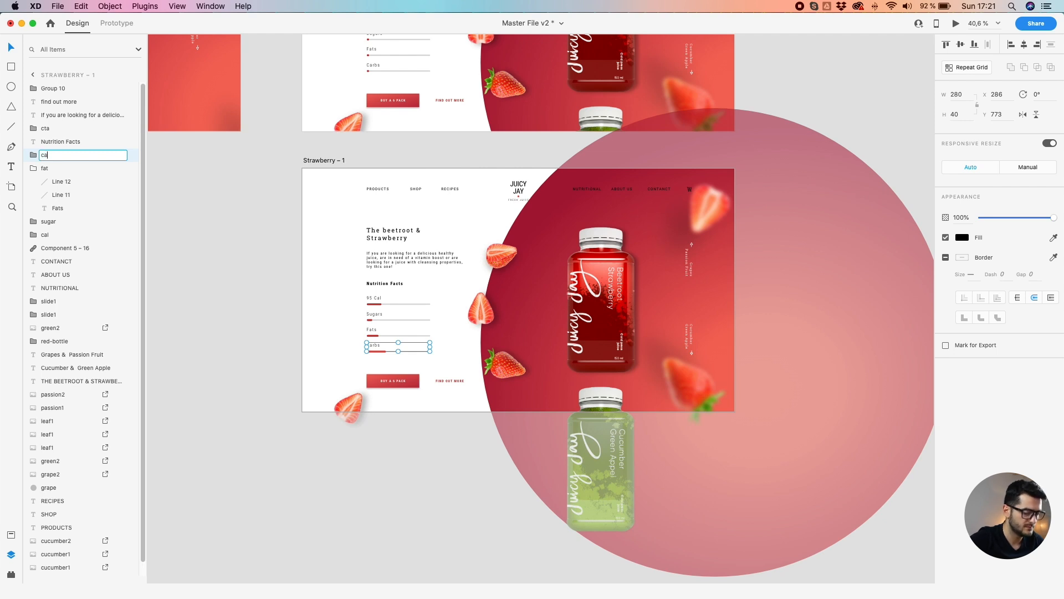
key("Return")
left_click(220, 241)
Compare the nutrition bar groups' layer names on the Strawberry – inter and Strawberry-Facts artboards
left_click_drag(215, 240, 723, 363)
left_click_drag(501, 277, 476, 337)
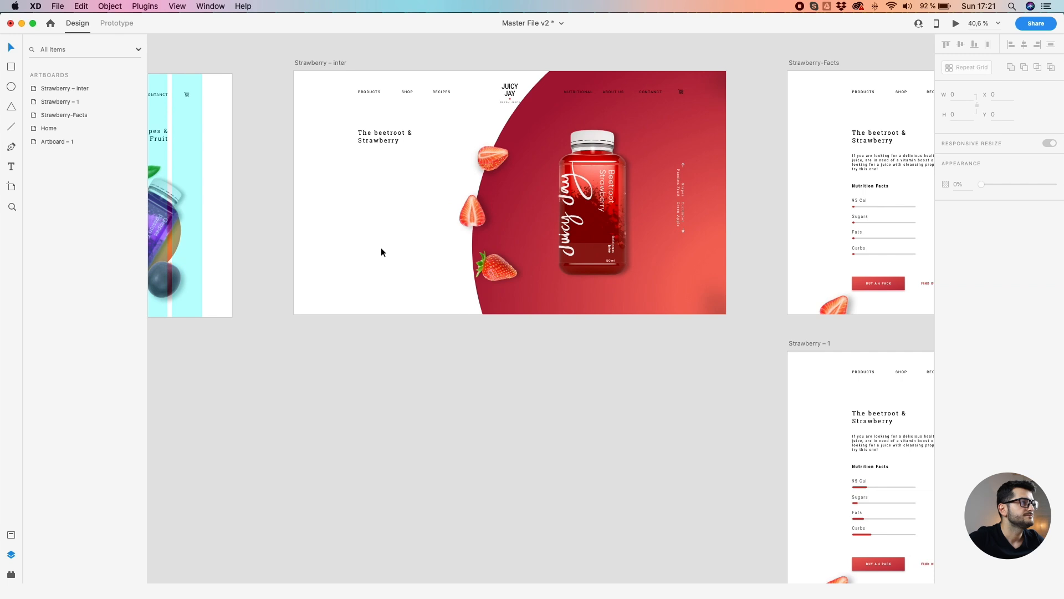
left_click_drag(408, 198, 258, 265)
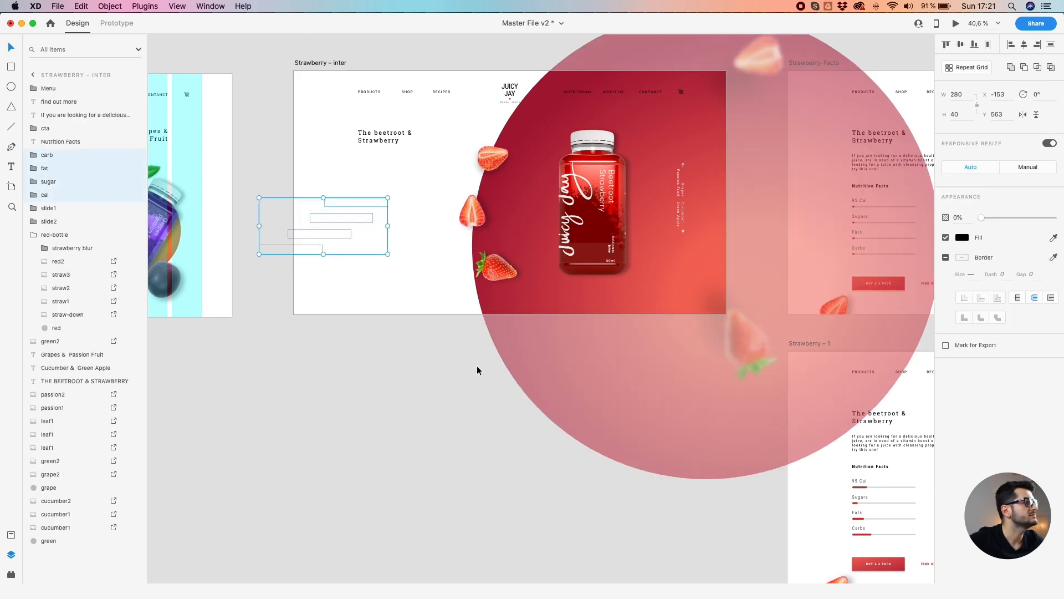
left_click(632, 360)
scroll(580, 215, "right", 5)
scroll(580, 215, "down", 1)
left_click(535, 371)
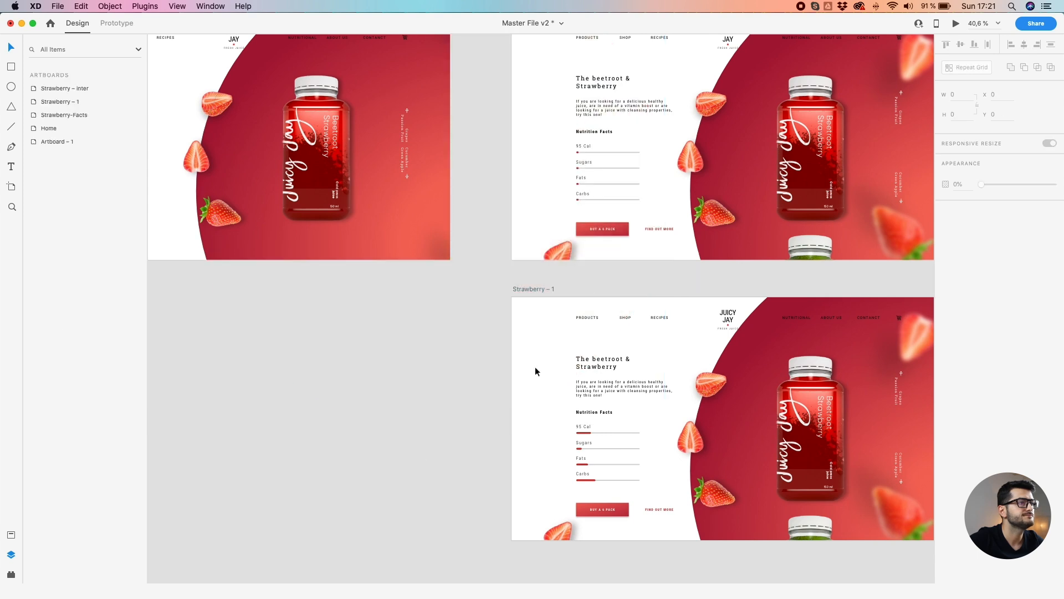
left_click_drag(655, 142, 570, 197)
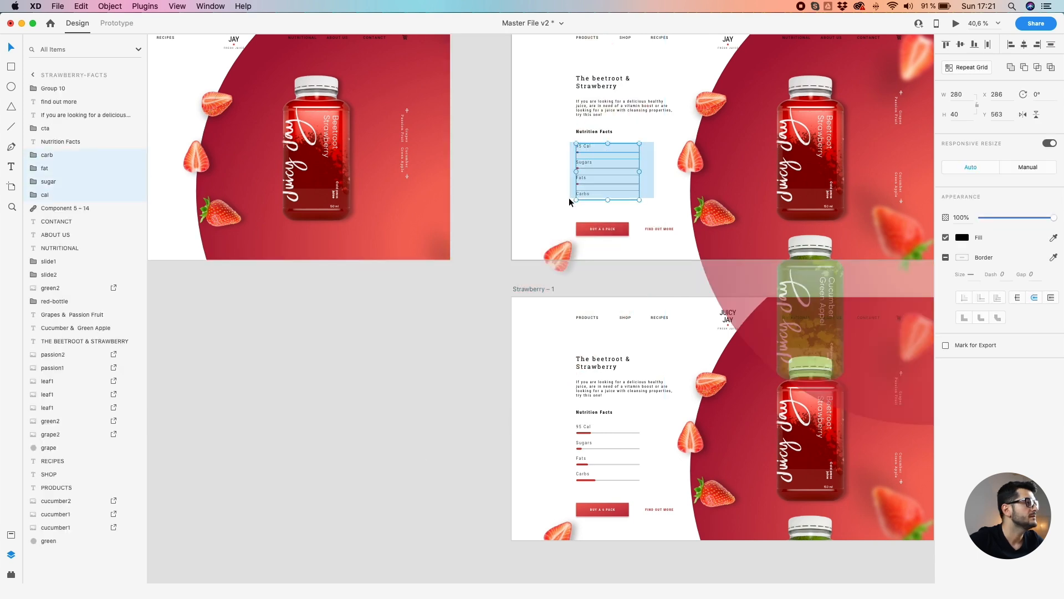
left_click(470, 398)
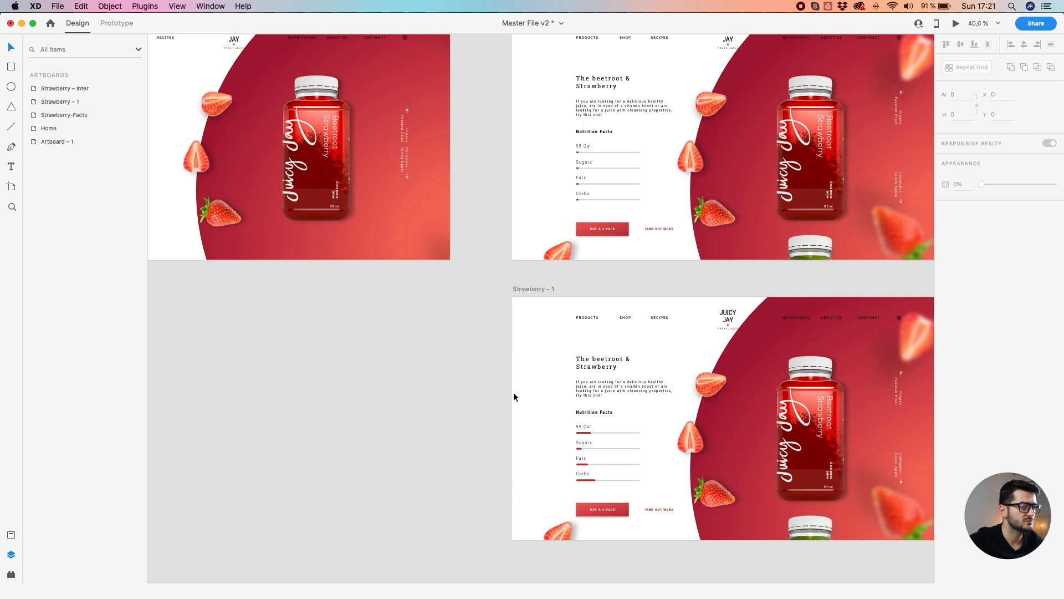
Group the six navigation links, the logo and the cart icon in the header of the Strawberry-Facts artboard
scroll(513, 392, "down", 3)
left_click_drag(513, 391, 390, 399)
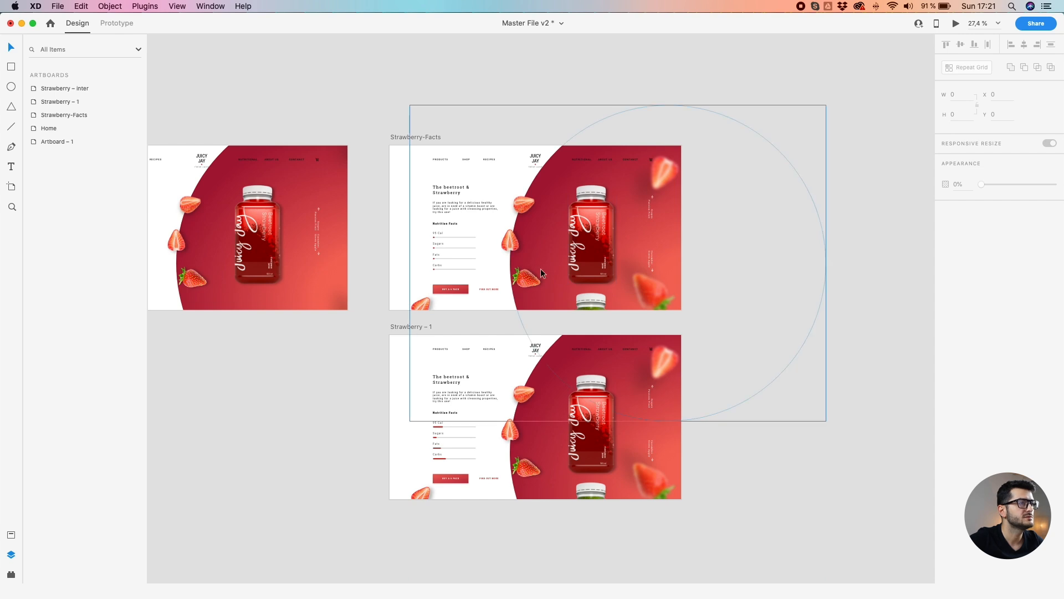
scroll(541, 268, "down", 3)
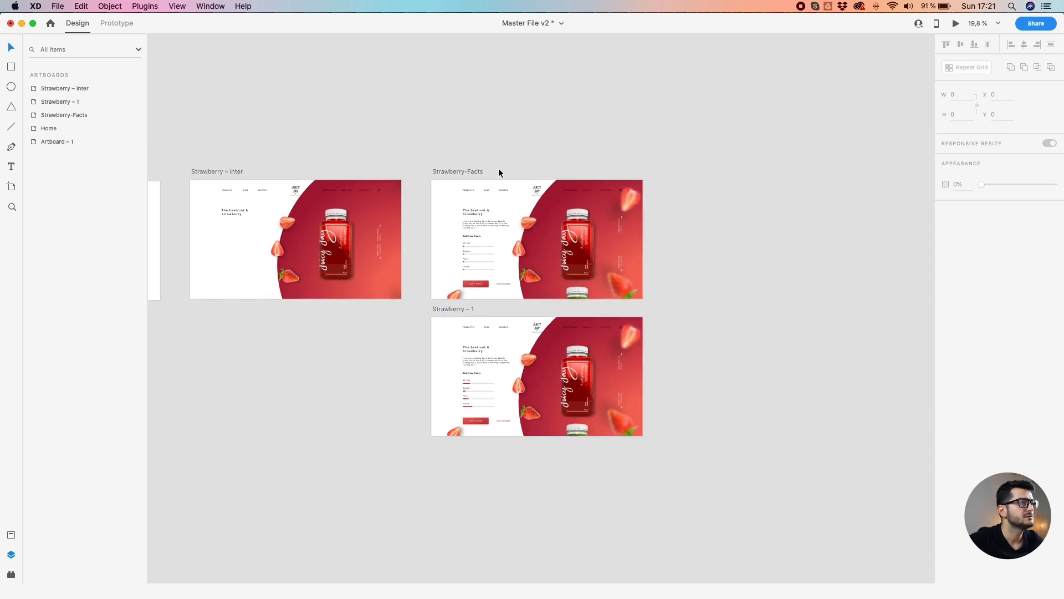
scroll(469, 194, "up", 5)
left_click(468, 185)
left_click(501, 185, "shift")
left_click(529, 185, "shift")
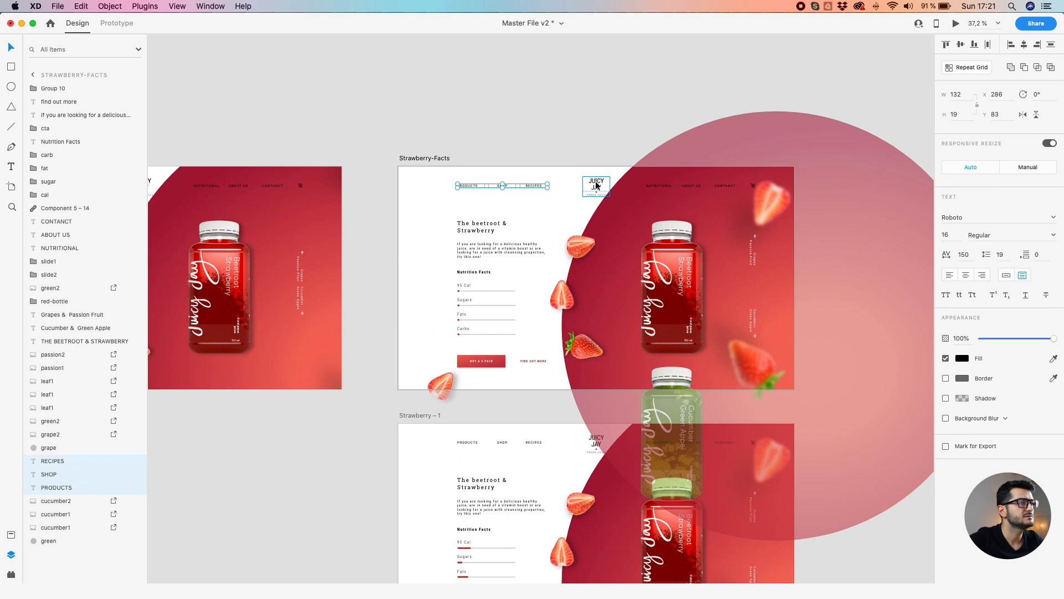
left_click(594, 184, "shift")
left_click(652, 186, "shift")
left_click(701, 188, "shift")
left_click(723, 188, "shift")
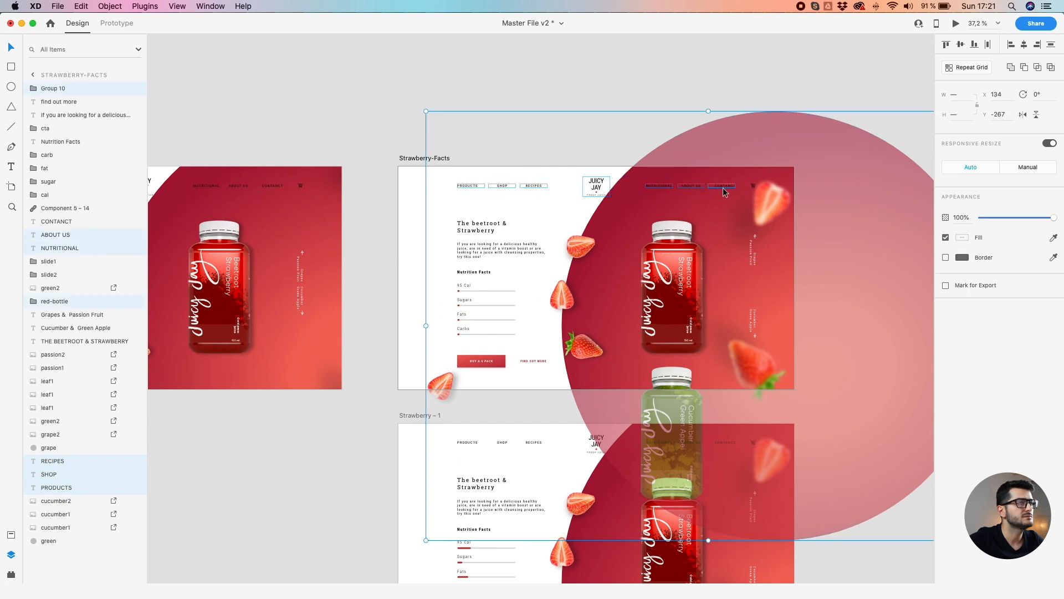
left_click(750, 188, "shift")
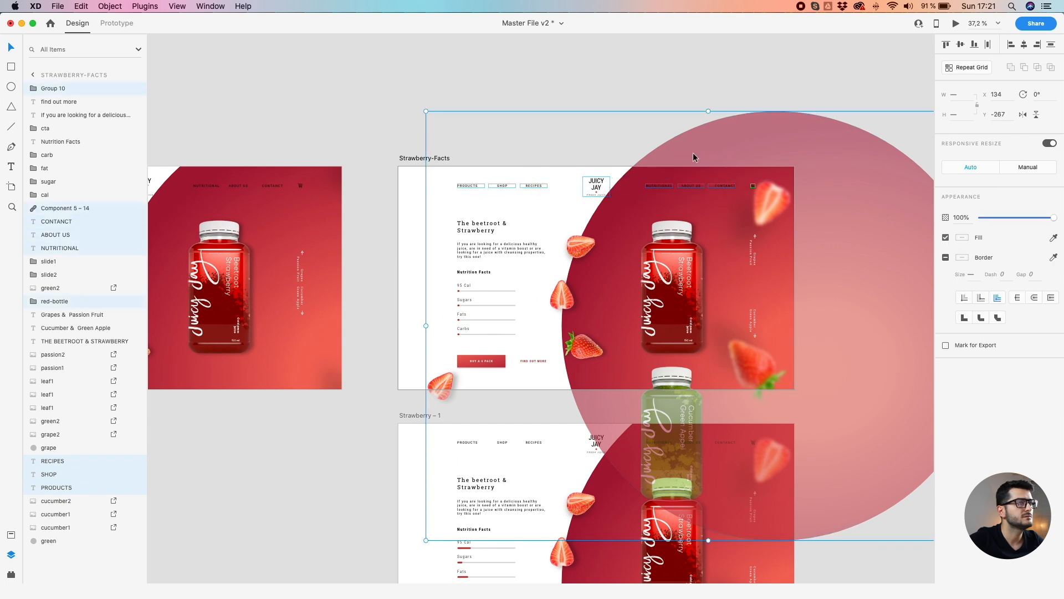
key("super+g")
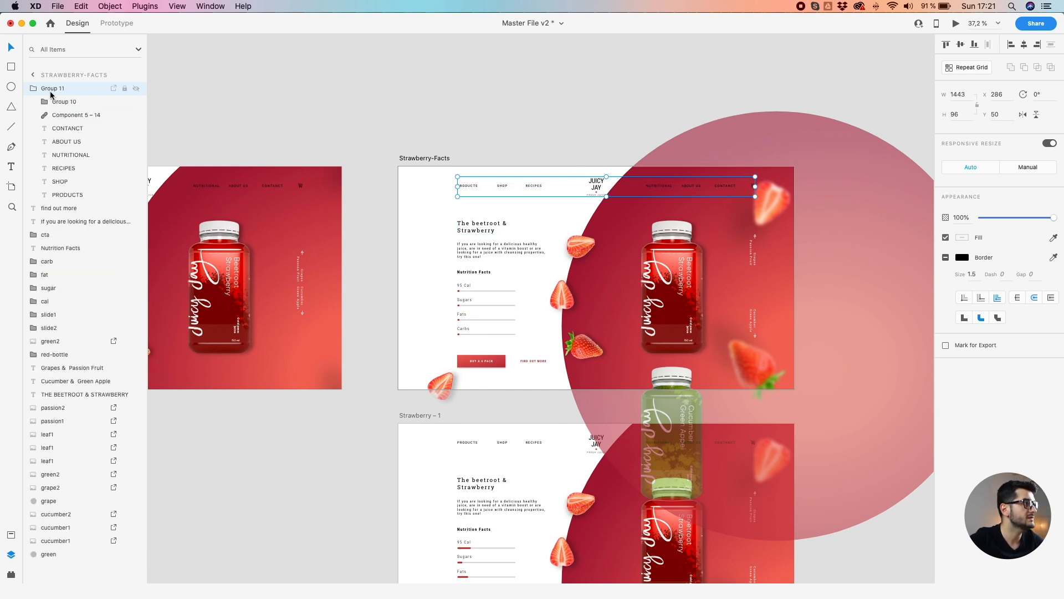
Rename the header group on the Strawberry-Facts artboard as Menu, matching the capitalisation used on the Strawberry – inter artboard
double_click(51, 88)
type("menu")
key("Return")
left_click(203, 190)
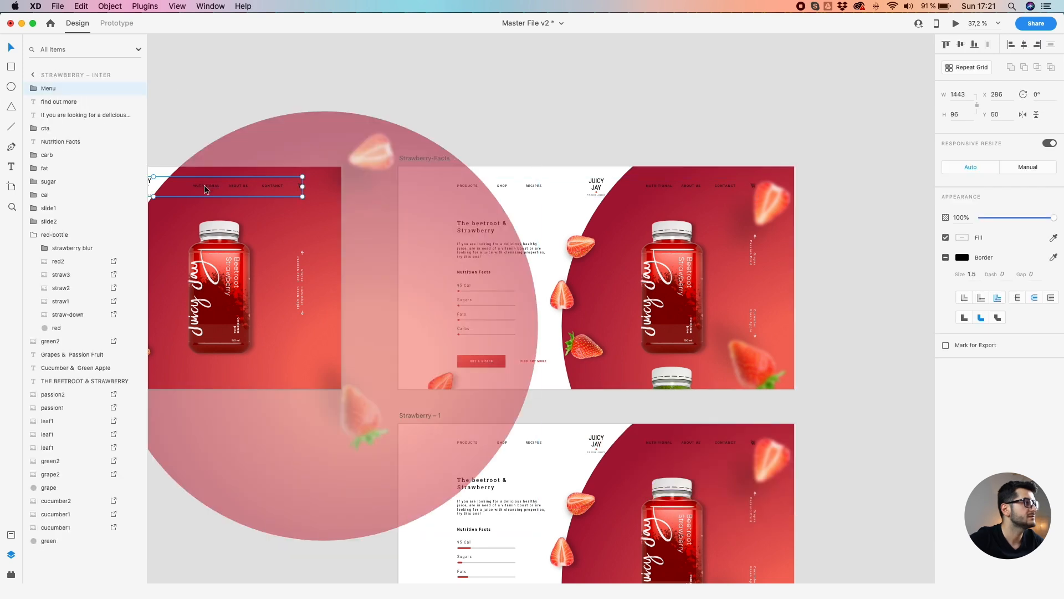
left_click(541, 195)
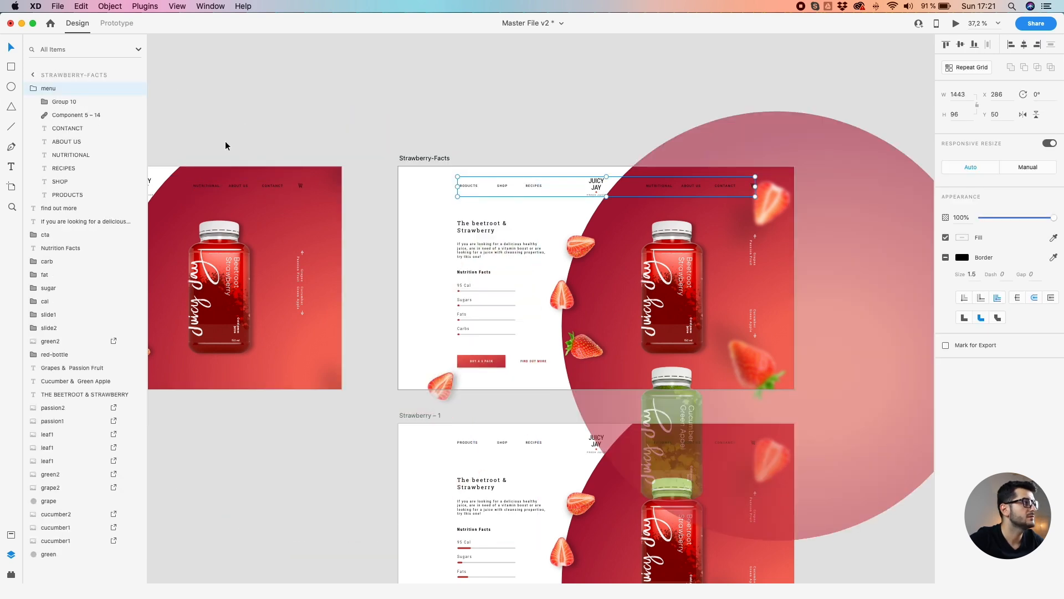
double_click(47, 88)
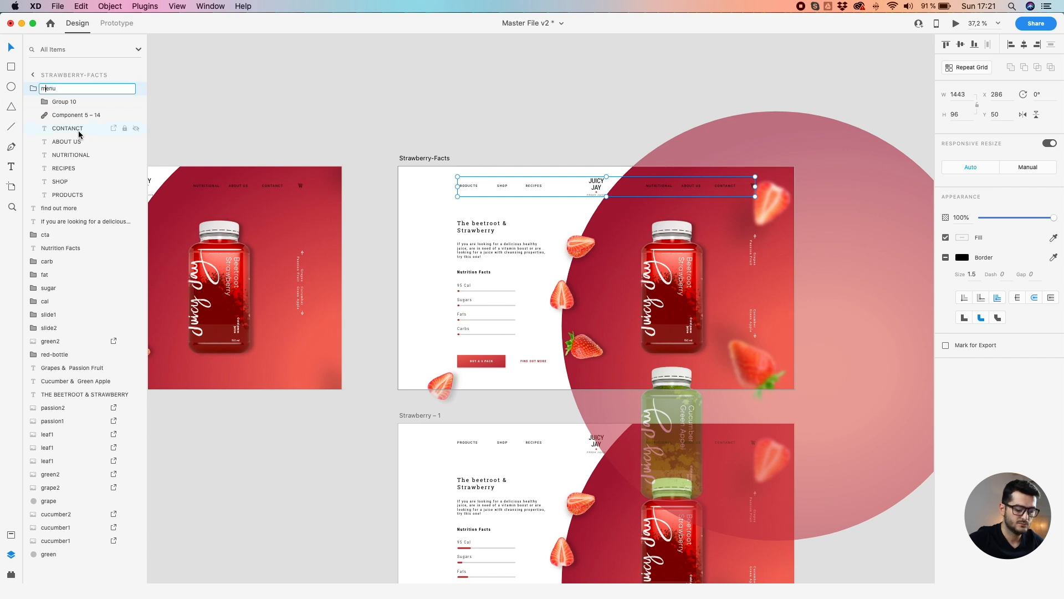
left_click(274, 138)
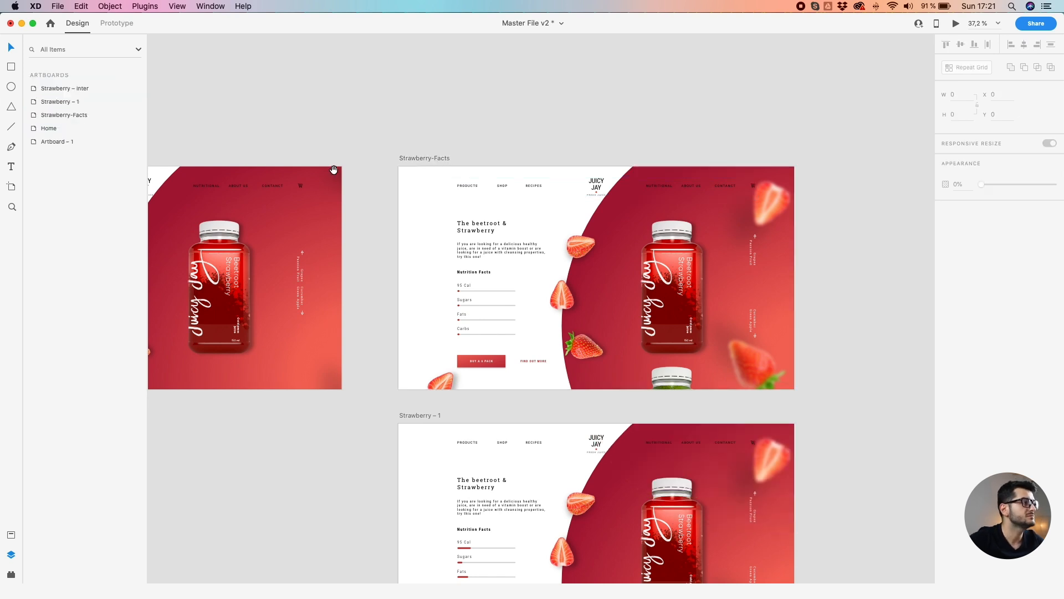
Group the six navigation links, the logo and the cart icon in the header of the Strawberry – 1 artboard
scroll(344, 172, "down", 5)
scroll(344, 172, "right", 3)
left_click(396, 313)
left_click(430, 312, "shift")
left_click(457, 313, "shift")
left_click(522, 313, "shift")
left_click(581, 314, "shift")
left_click(617, 313, "shift")
left_click(651, 313, "shift")
left_click(680, 314, "shift")
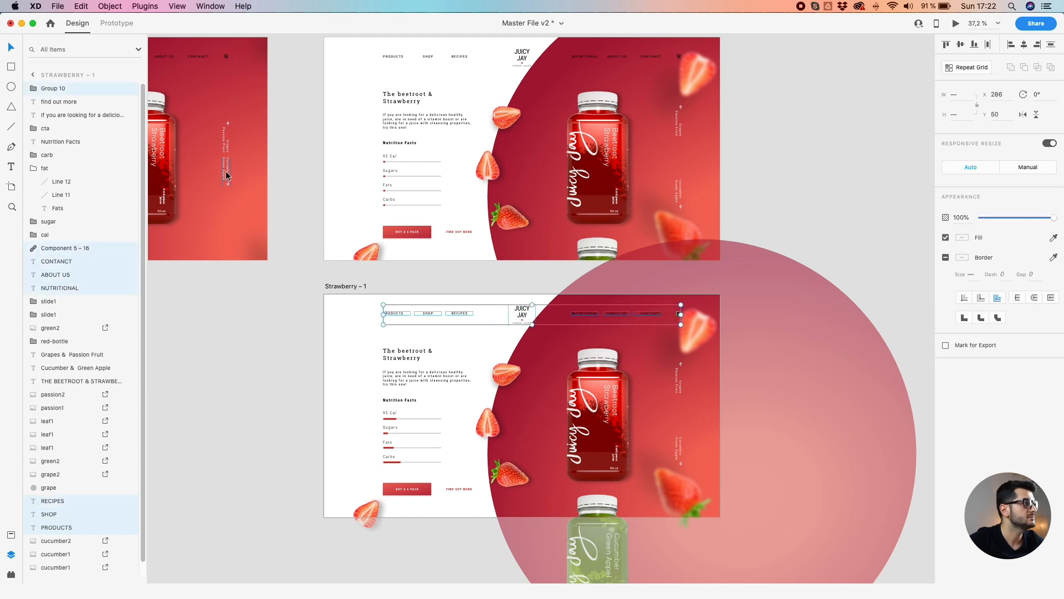
key("super+g")
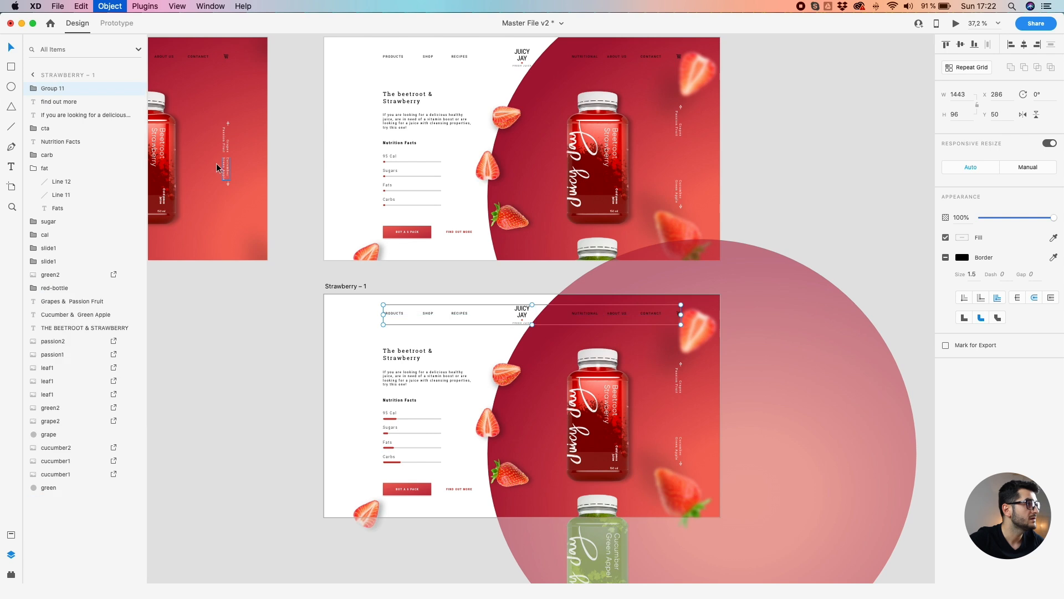
Rename the new header group on the Strawberry – 1 artboard as Menu
double_click(68, 91)
double_click(47, 89)
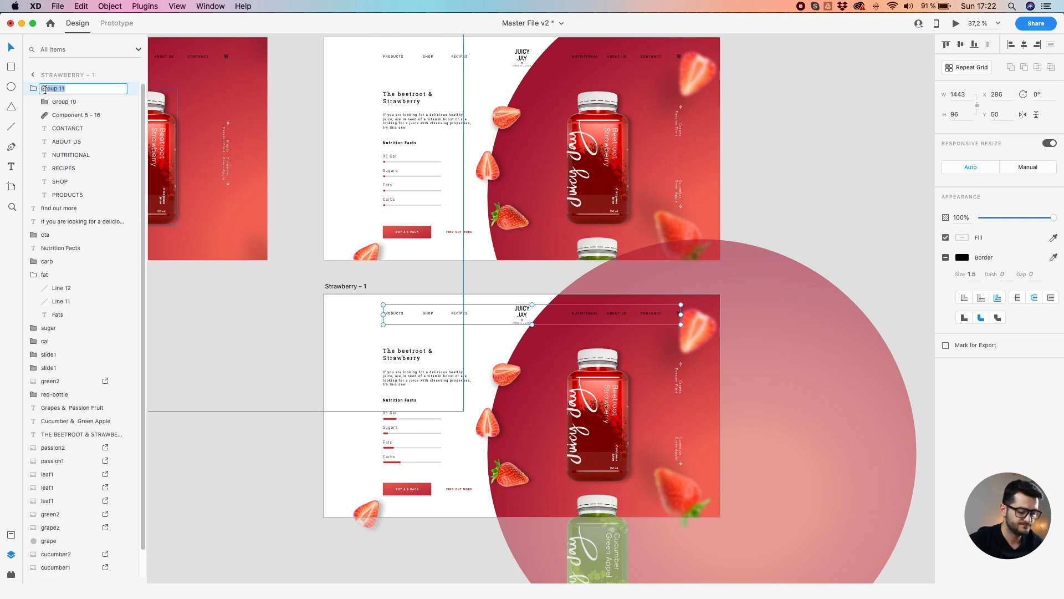
type("Menu")
left_click(242, 467)
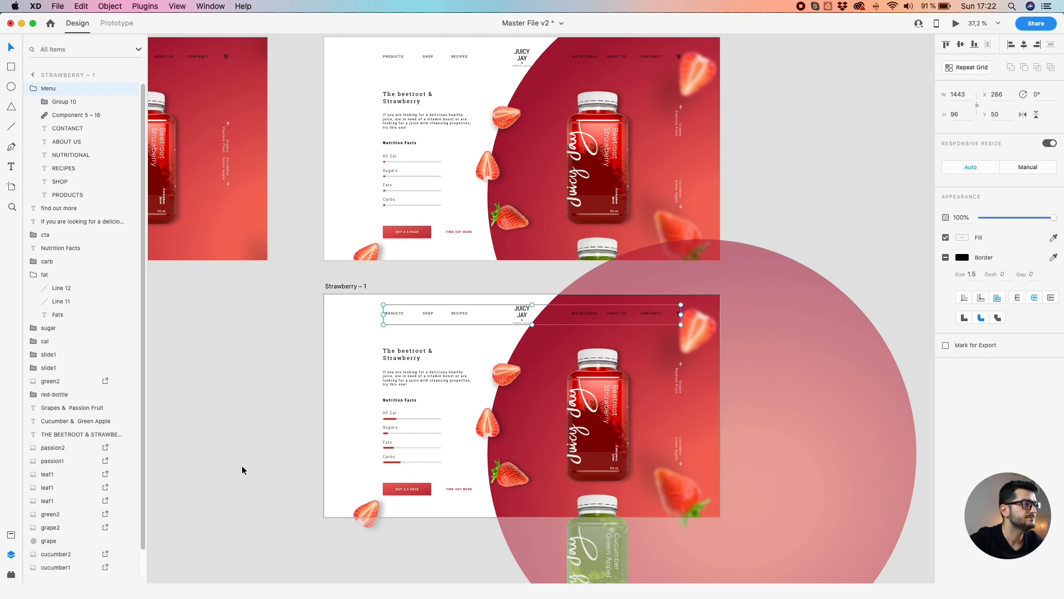
Review the layer list of the Strawberry – 1 artboard, checking its heading text and grouped layers
scroll(261, 417, "down", 3)
scroll(235, 377, "left", 3)
left_click(437, 325)
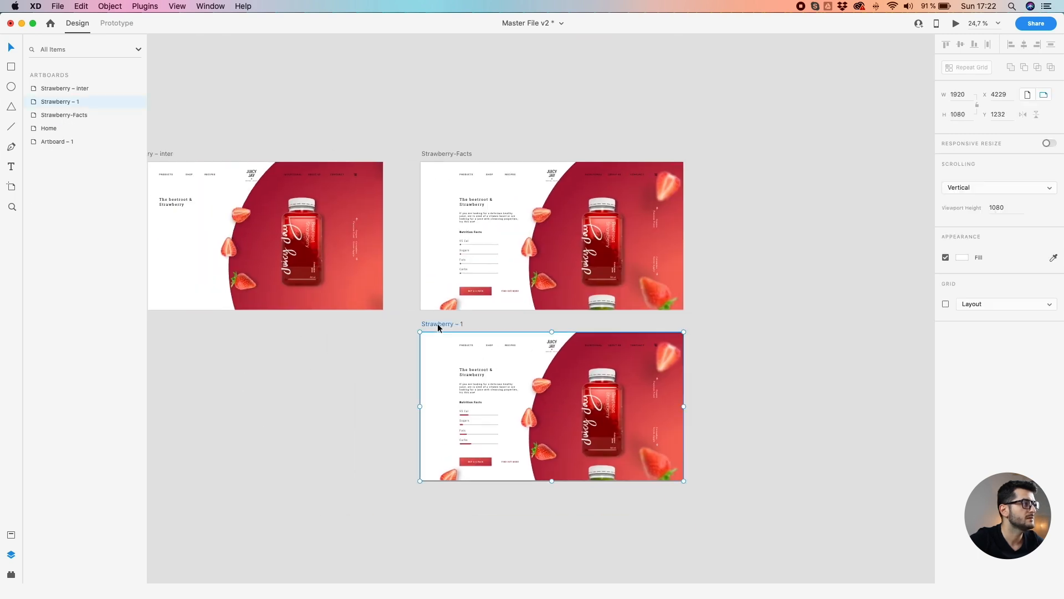
left_click(458, 348)
left_click(468, 373)
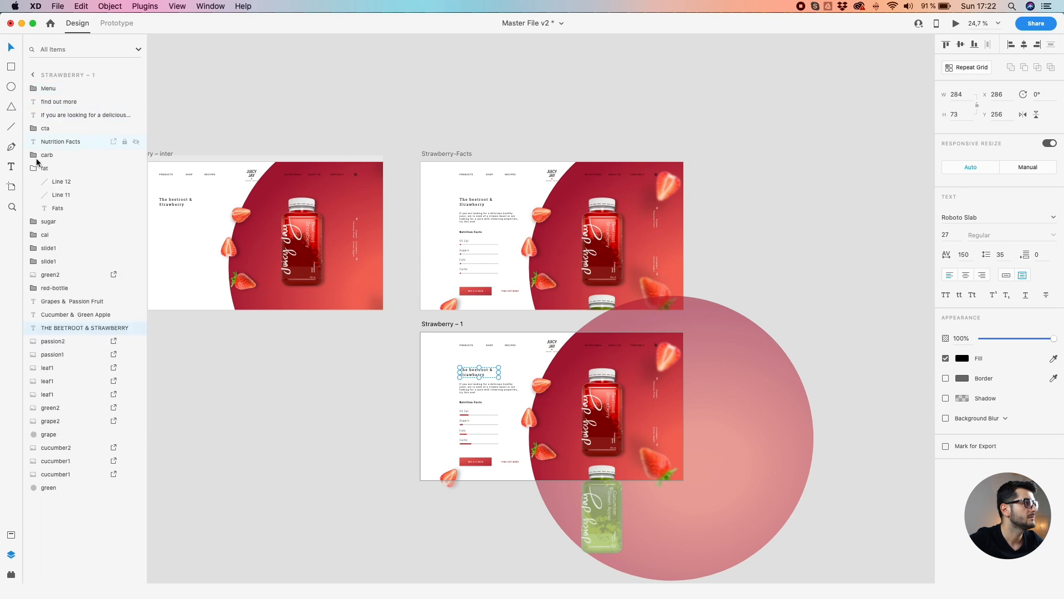
left_click(261, 395)
left_click_drag(401, 424, 188, 393)
scroll(199, 367, "down", 2)
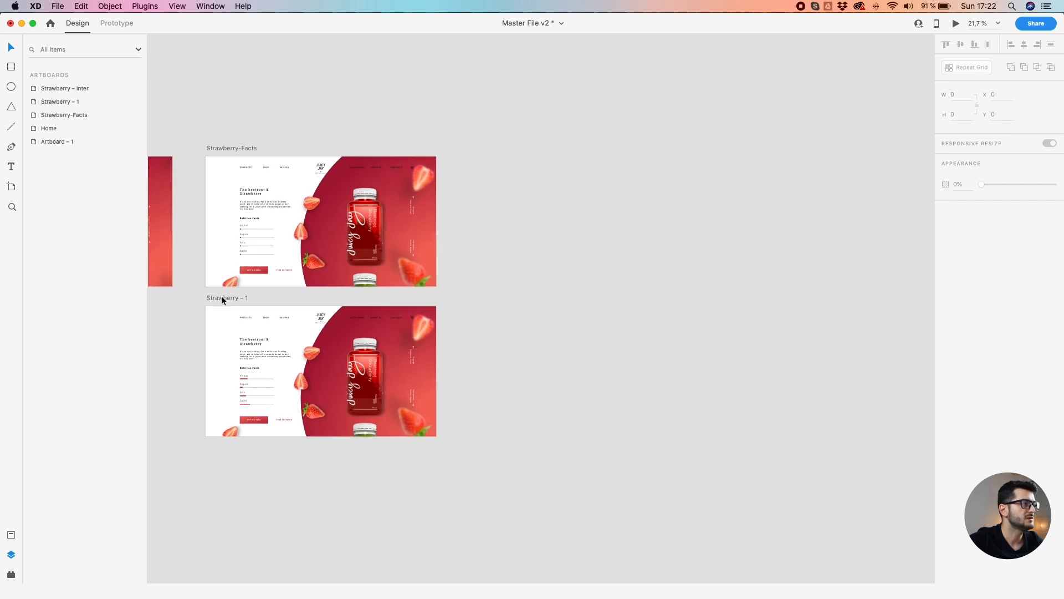
Rename the Strawberry – 1 artboard as Strawberry – final
left_click_drag(224, 121, 340, 119)
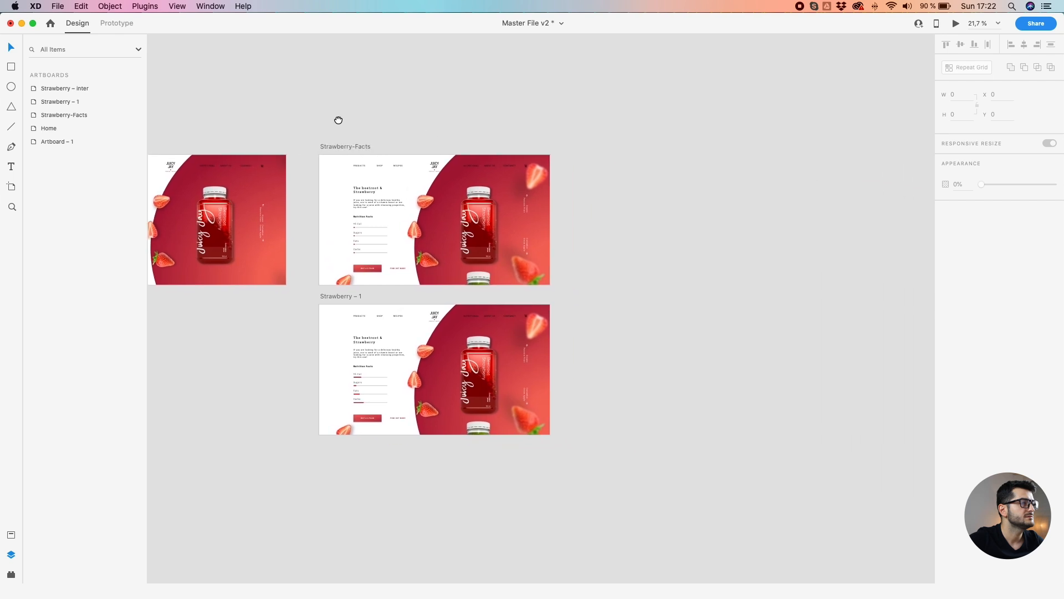
double_click(353, 296)
left_click(362, 297)
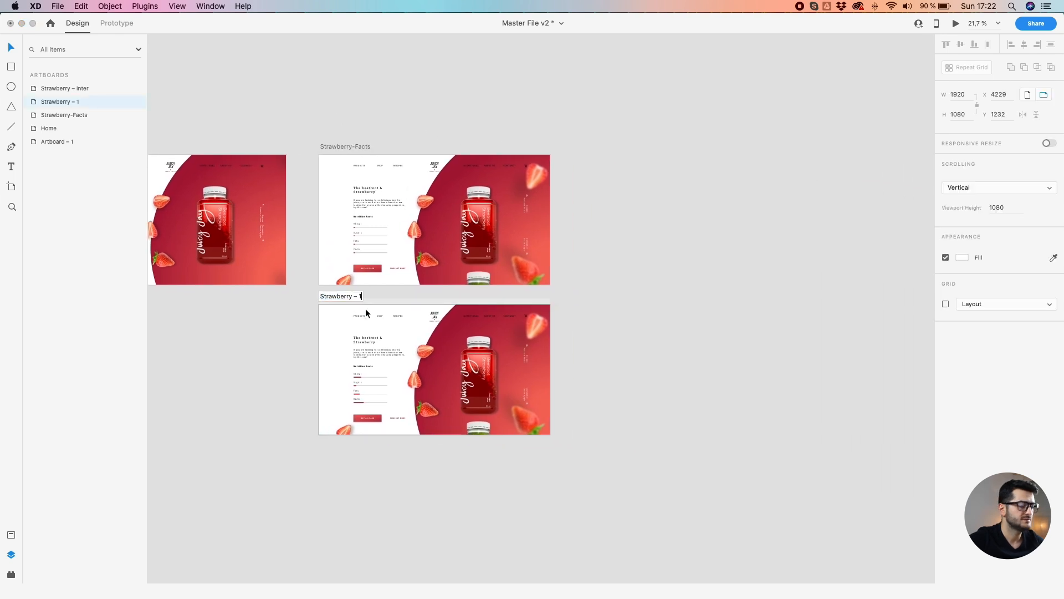
key("BackSpace")
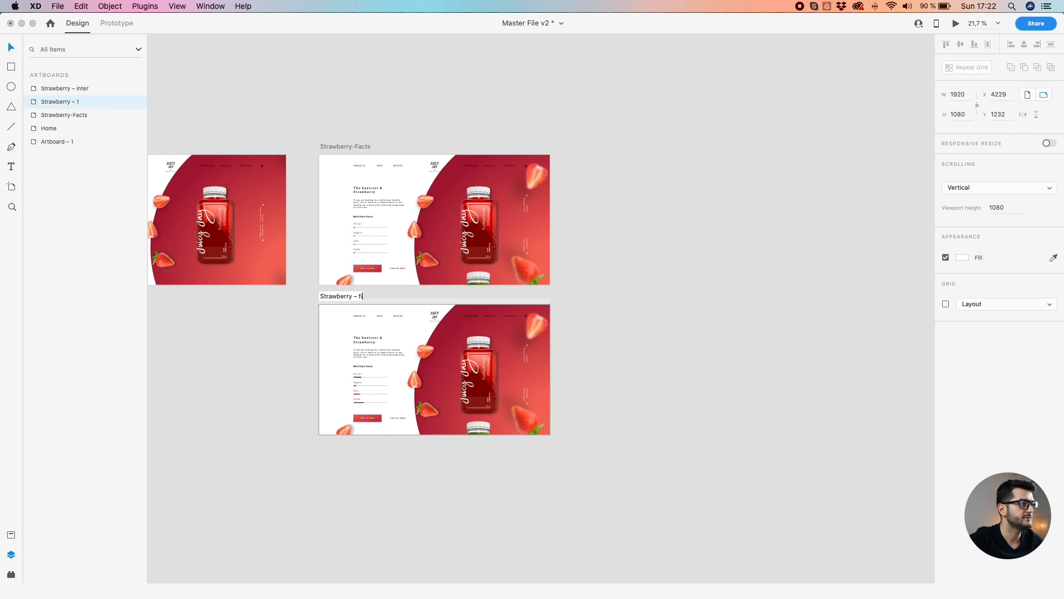
key("Return")
Duplicate the Strawberry – final artboard and place the copy beside it at X 7949, Y 1232
left_click_drag(263, 374, 122, 388)
left_click_drag(208, 309, 656, 326)
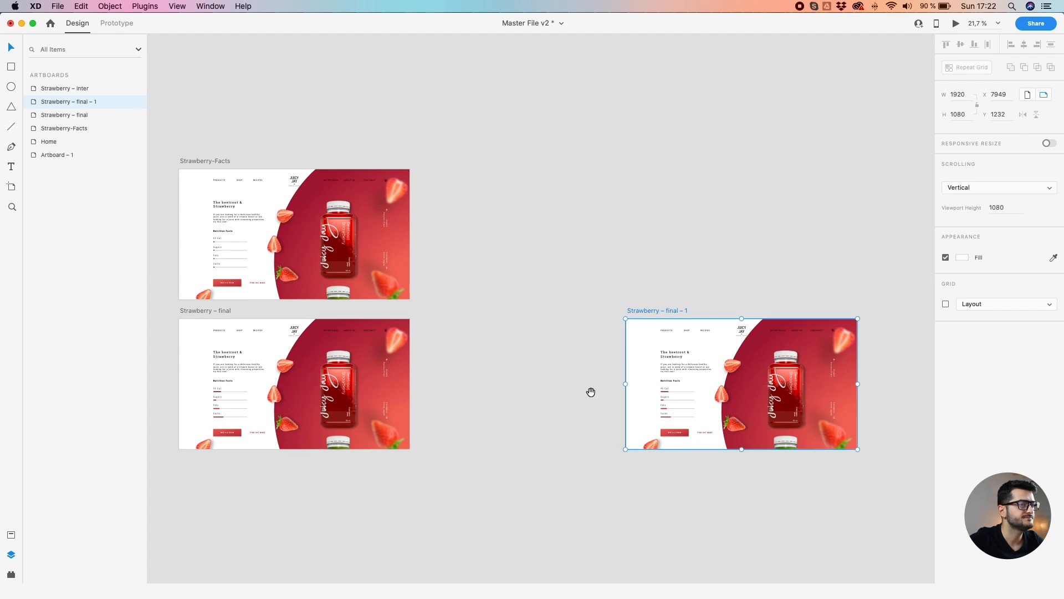
left_click_drag(589, 391, 354, 321)
Move the green cucumber bottle on the duplicated artboard straight up over the red bottle, to Y 254
scroll(559, 370, "up", 3)
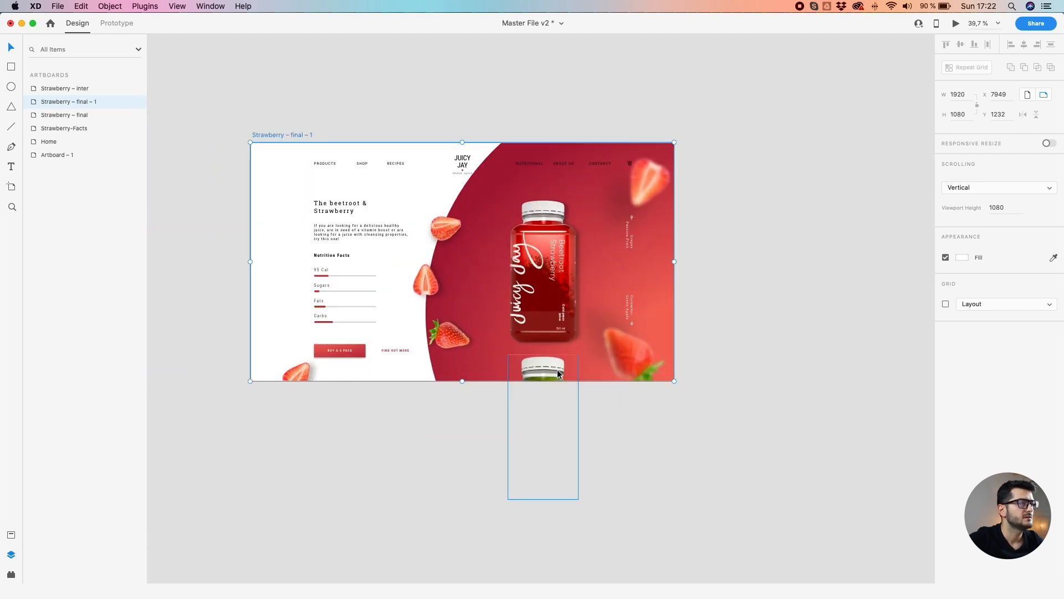
scroll(558, 370, "down", 2)
left_click(557, 370)
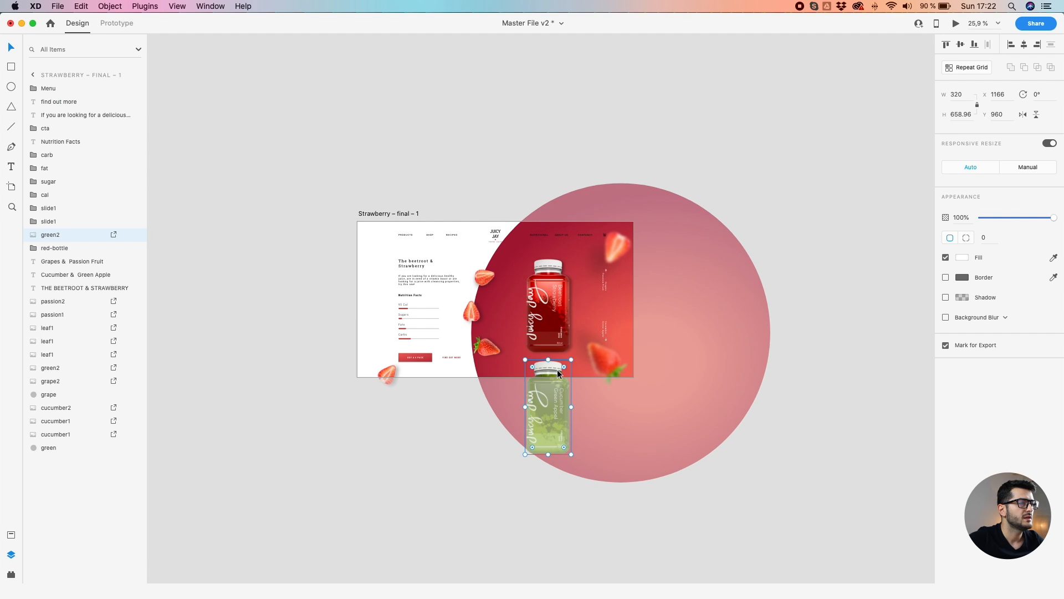
left_click(559, 304)
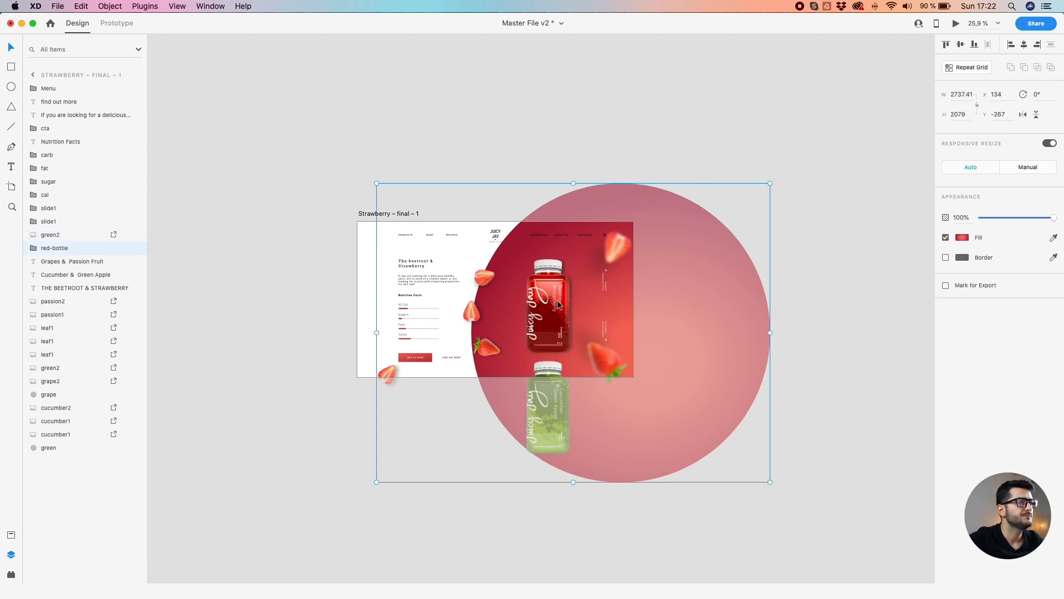
left_click(549, 375)
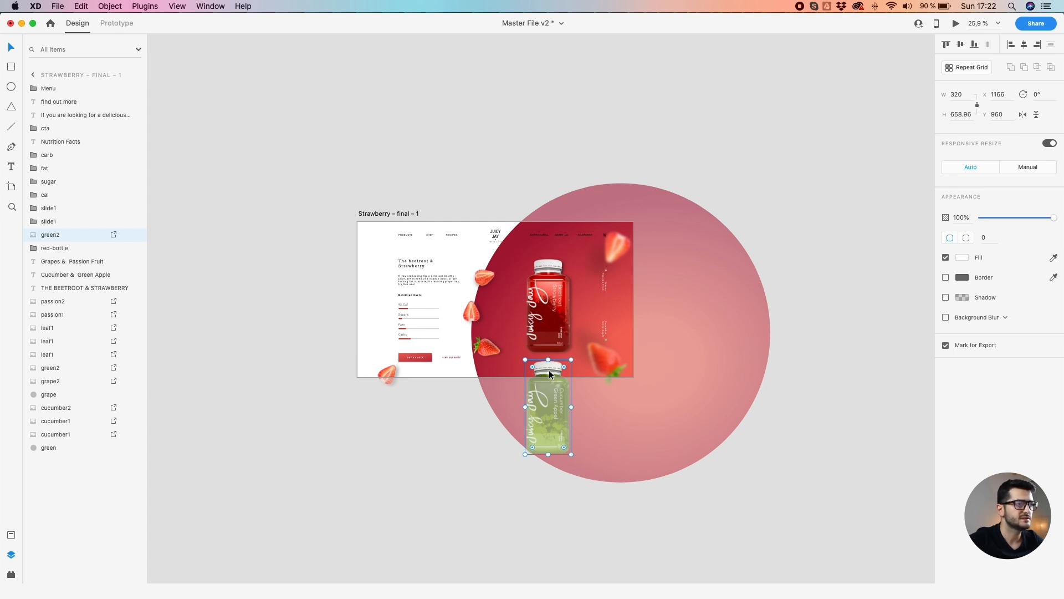
scroll(550, 372, "up", 2)
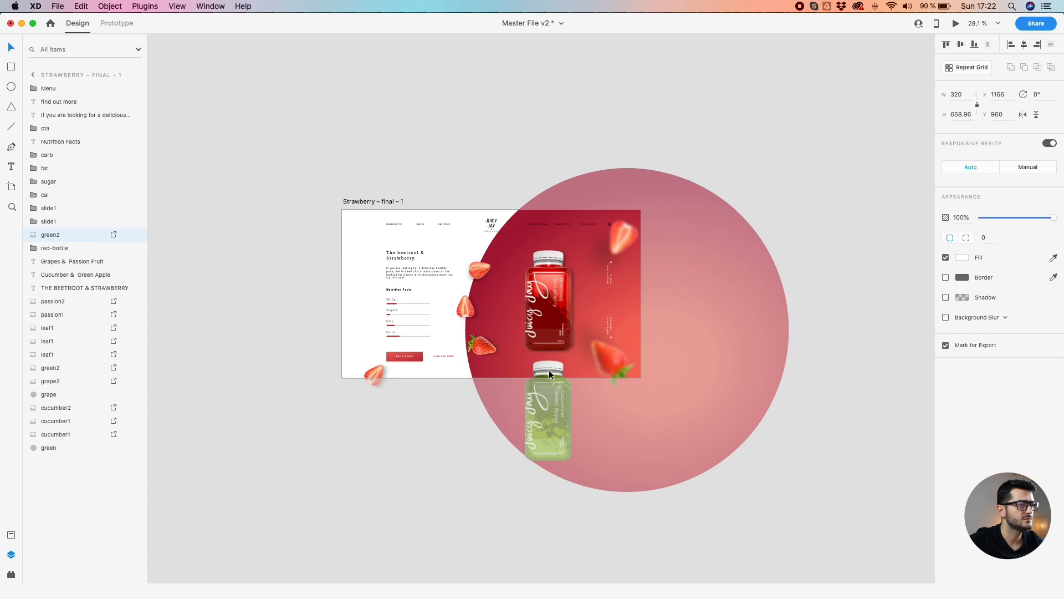
left_click_drag(549, 370, 547, 253)
scroll(546, 253, "up", 5)
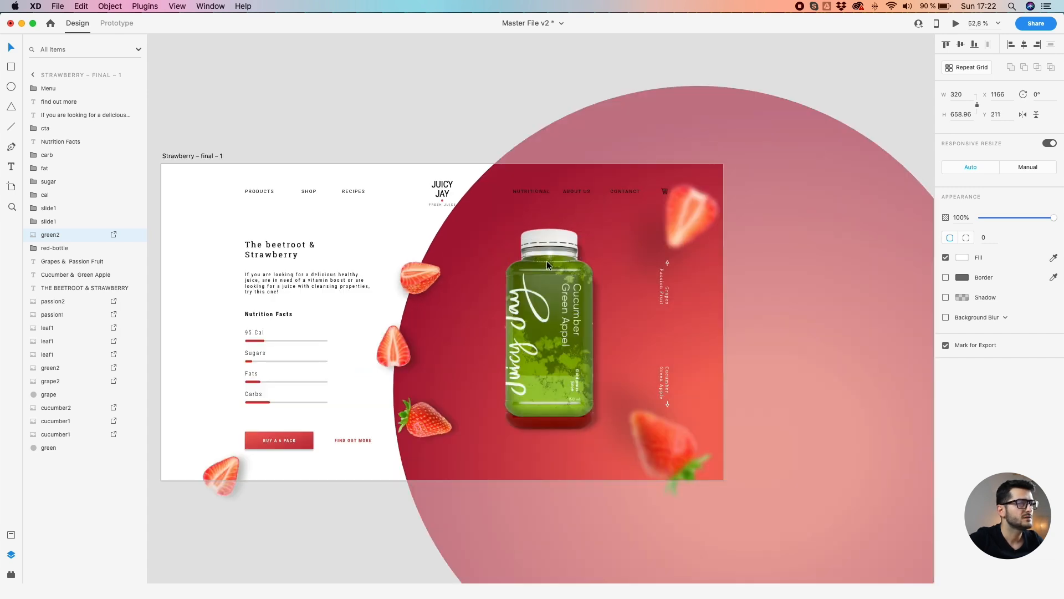
left_click_drag(546, 260, 547, 271)
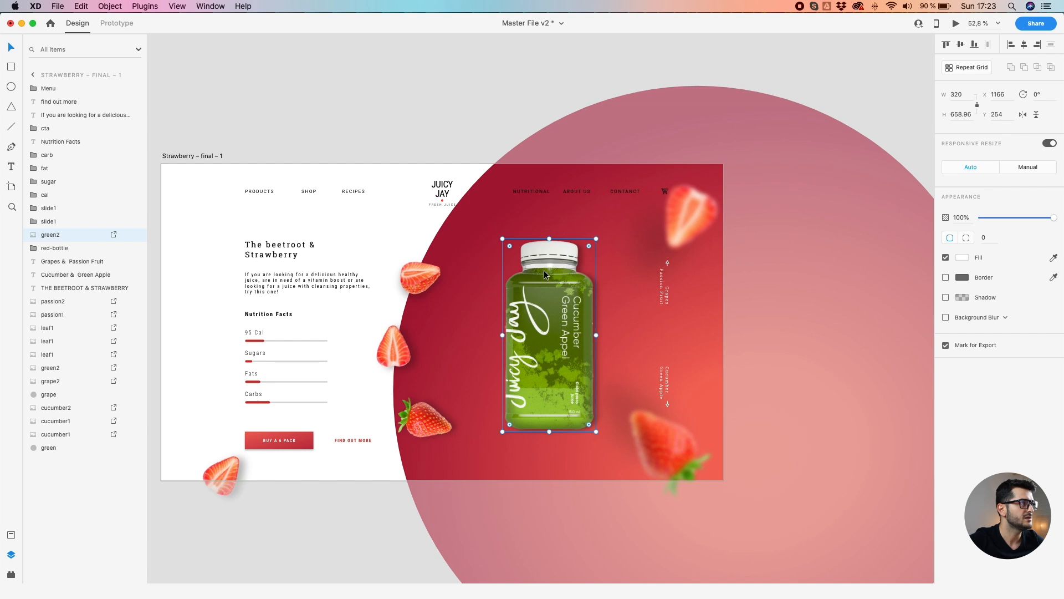
Bring the purple grape bottle from the Home artboard to the pasteboard just below the Strawberry – final – 1 artboard
left_click(438, 131)
scroll(438, 130, "down", 3)
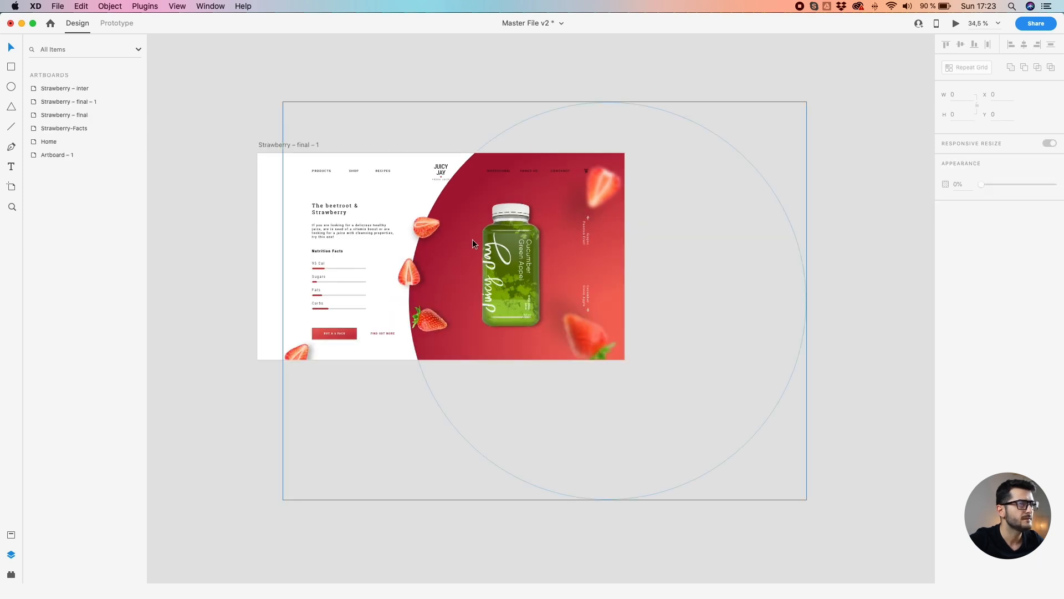
left_click_drag(475, 242, 535, 242)
scroll(536, 242, "down", 3)
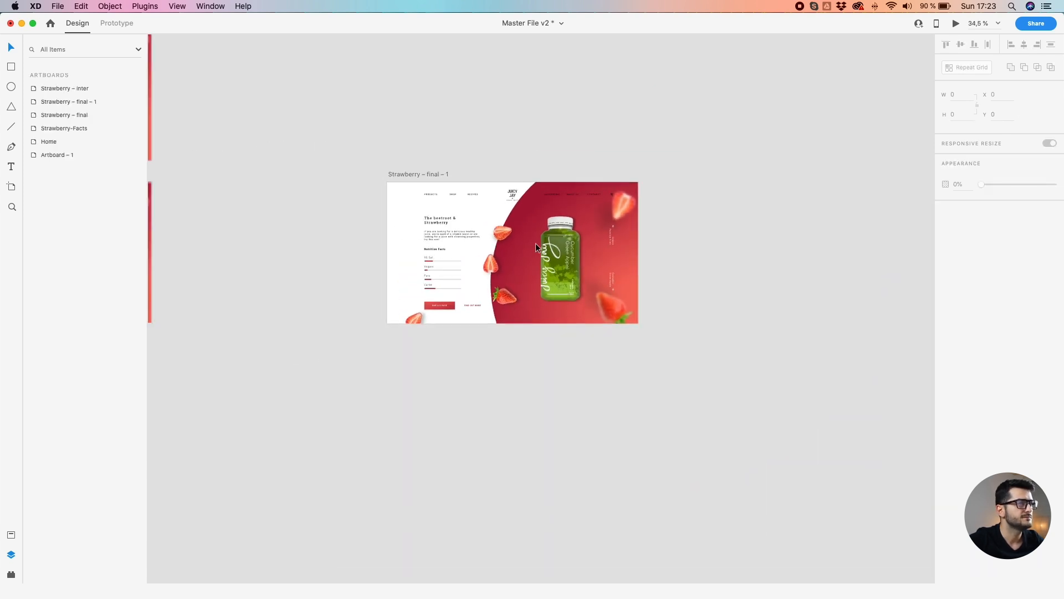
left_click_drag(352, 252, 708, 263)
left_click_drag(292, 247, 575, 316)
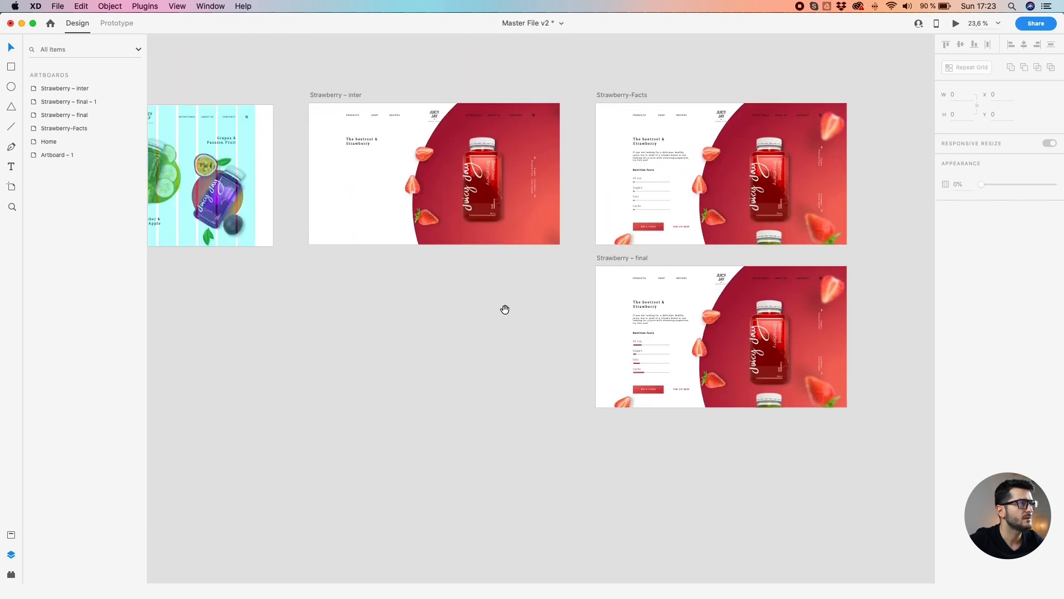
left_click_drag(344, 291, 403, 290)
left_click_drag(273, 201, 858, 409)
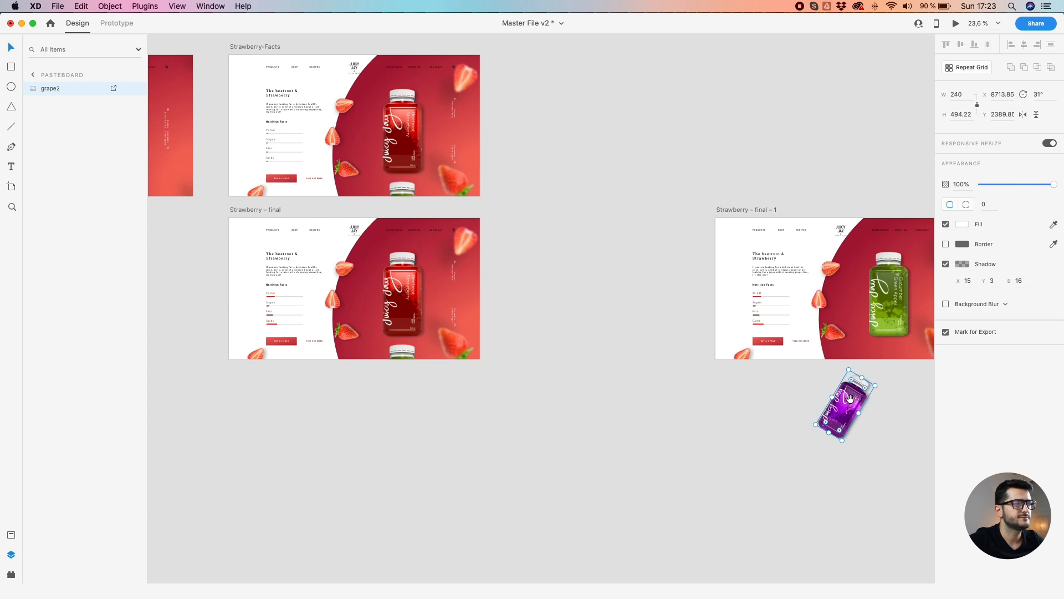
scroll(629, 394, "right", 5)
scroll(629, 394, "up", 3)
left_click_drag(582, 402, 665, 380)
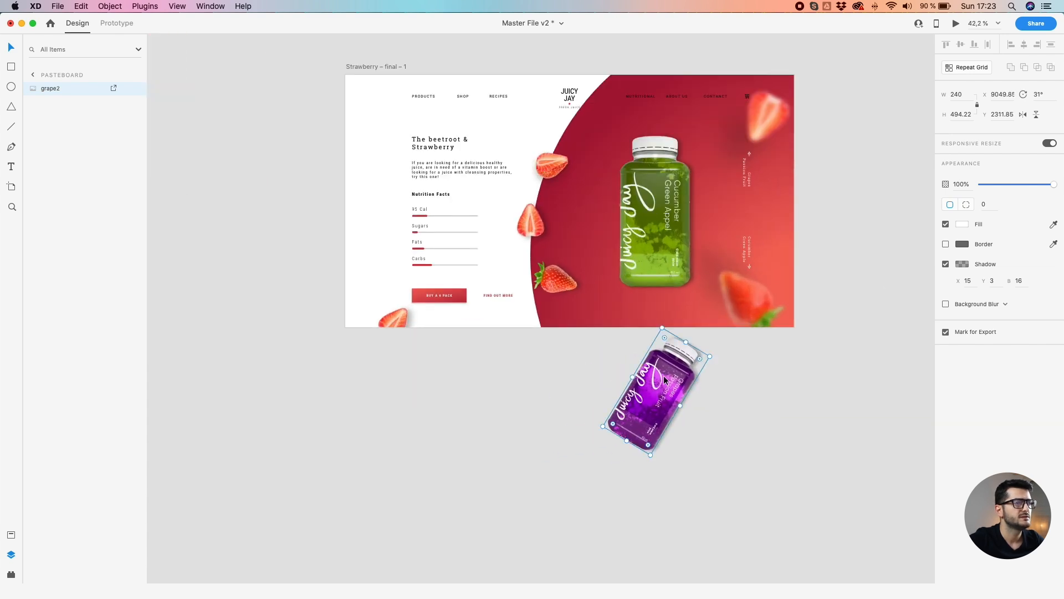
Rotate the purple grape bottle upright to 0° and set its width to 320, matching the green bottle
left_click_drag(660, 323, 623, 328)
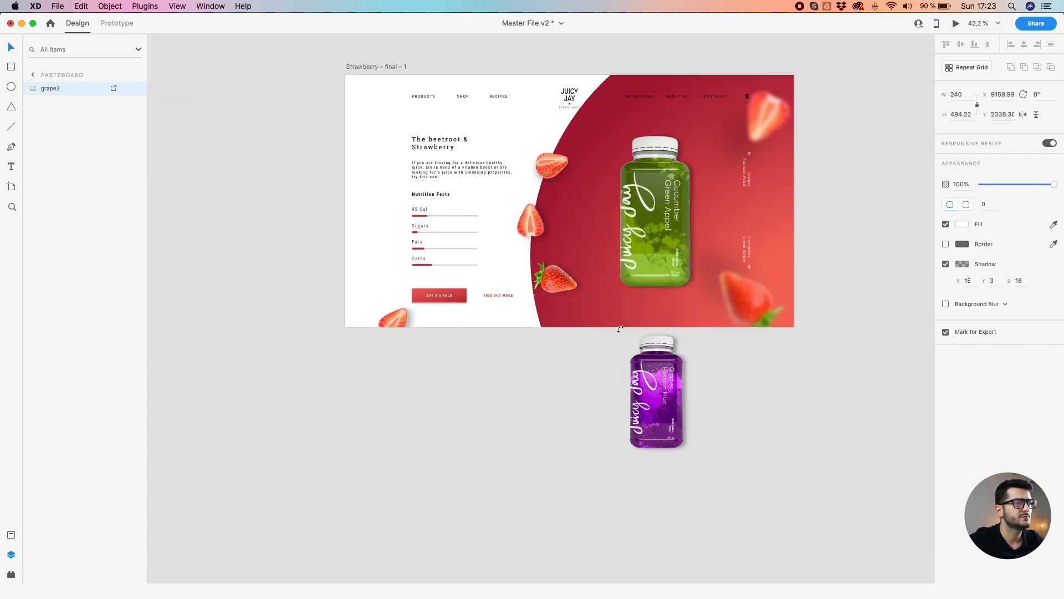
left_click(628, 191)
left_click(658, 431)
key("Escape")
left_click(650, 441)
left_click(959, 94)
type("320")
key("Return")
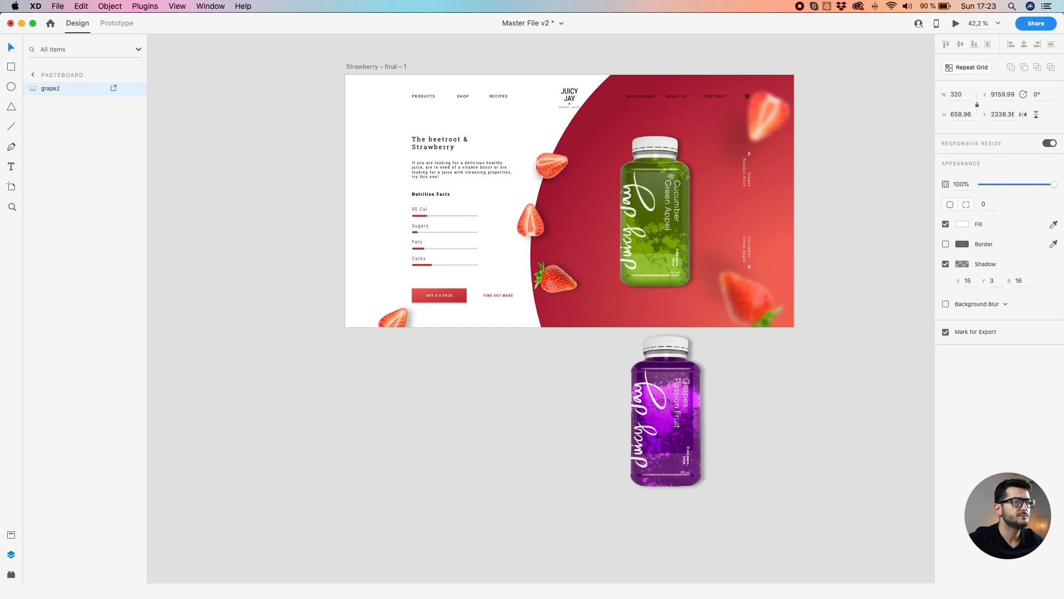
Cut the resized purple bottle and undo the earlier edits back through the green bottle's move over the red one
left_click_drag(678, 403, 664, 366)
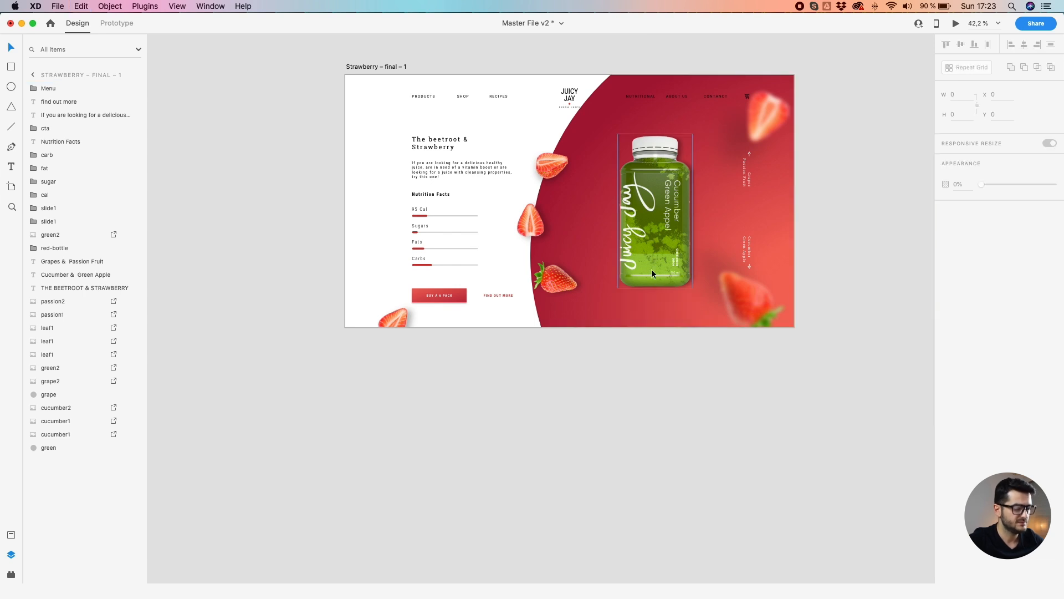
key("super+z")
key("super+z")
key("super+z")
key("super+z")
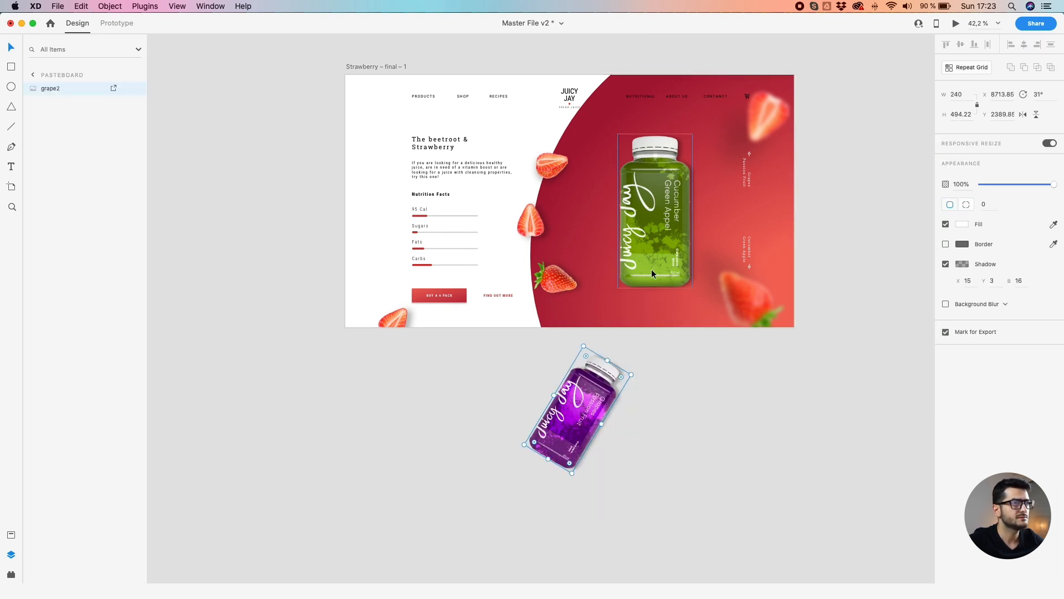
key("super+z")
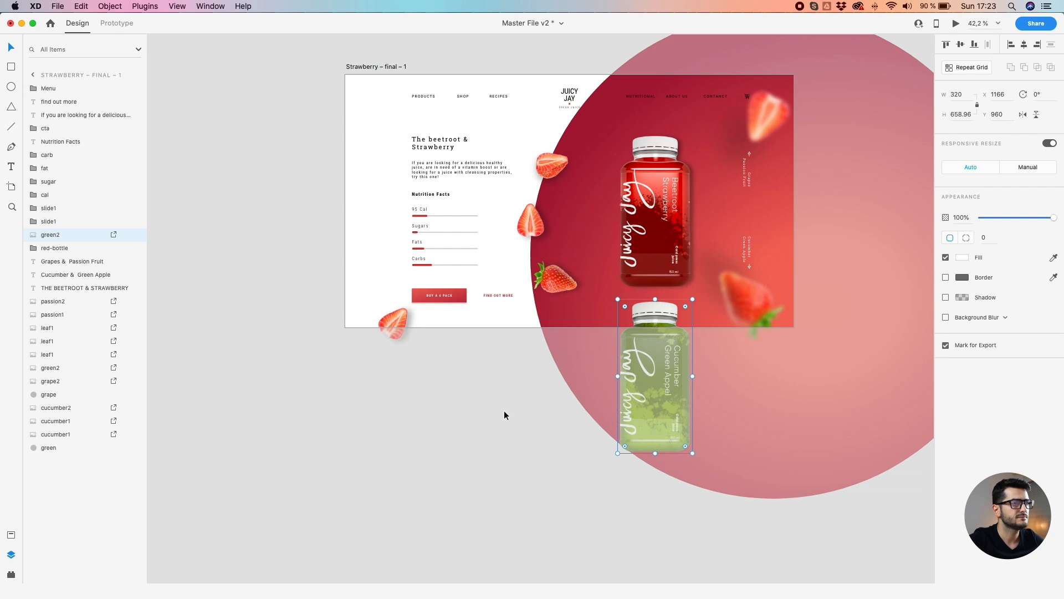
Paste the purple bottle into Strawberry – final – 1 and place it over the green bottle at X 1164.99, Y 958.36
left_click(470, 433)
key("super+z")
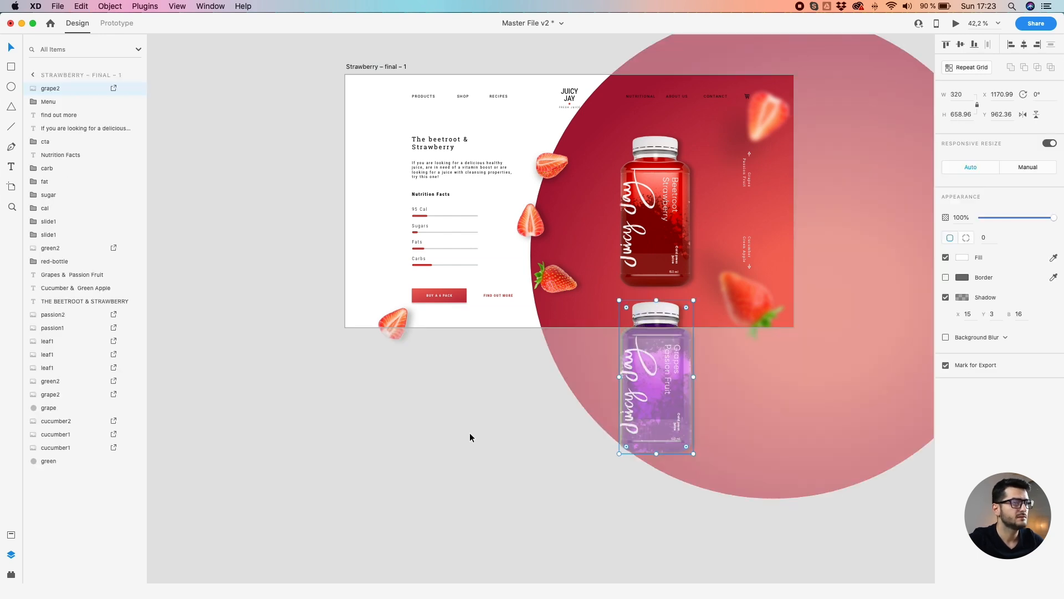
left_click_drag(633, 319, 608, 308)
scroll(591, 310, "up", 5)
scroll(600, 306, "up", 5)
scroll(608, 307, "up", 2)
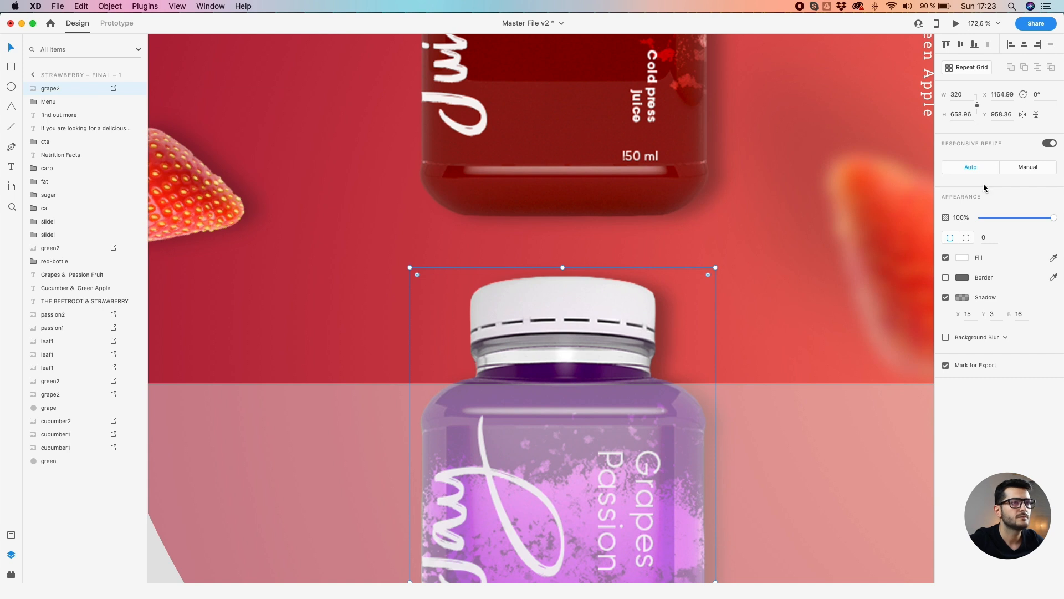
Try setting the purple bottle's opacity to 0% to compare it with the green bottle underneath
left_click_drag(992, 216, 950, 221)
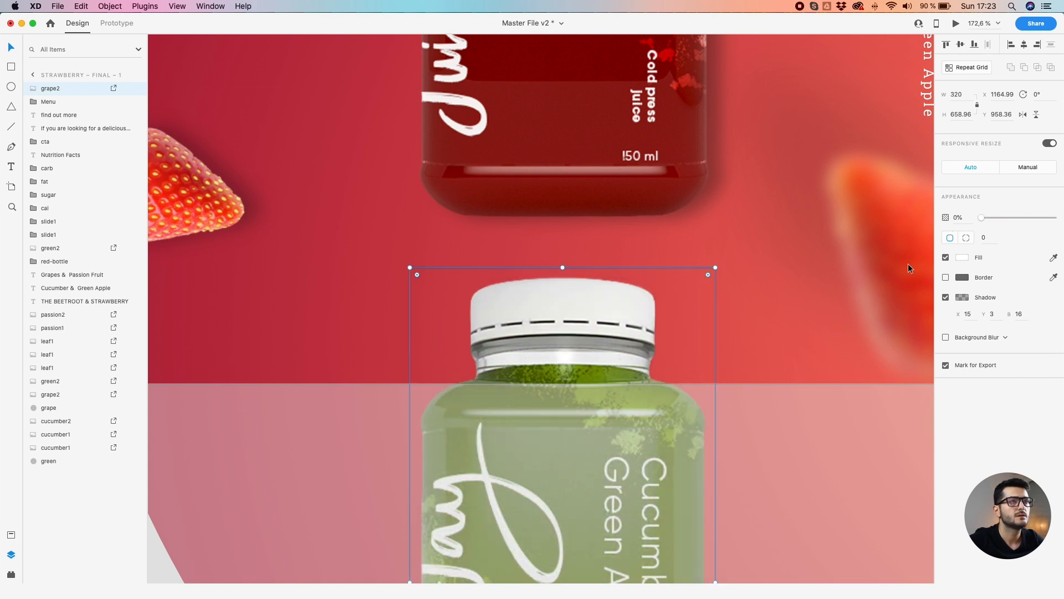
key("super+z")
scroll(734, 242, "down", 5)
Set the purple bottle's X position to 1166, matching the green bottle's X position
left_click_drag(687, 278, 590, 278)
left_click(679, 280)
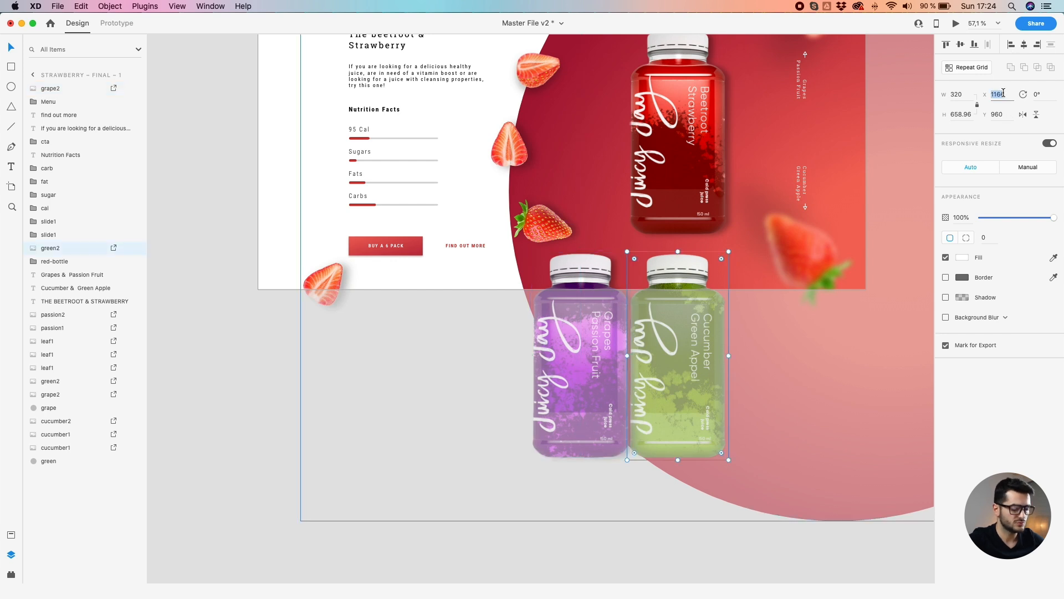
left_click(613, 264)
left_click(993, 93)
type("866")
key("Return")
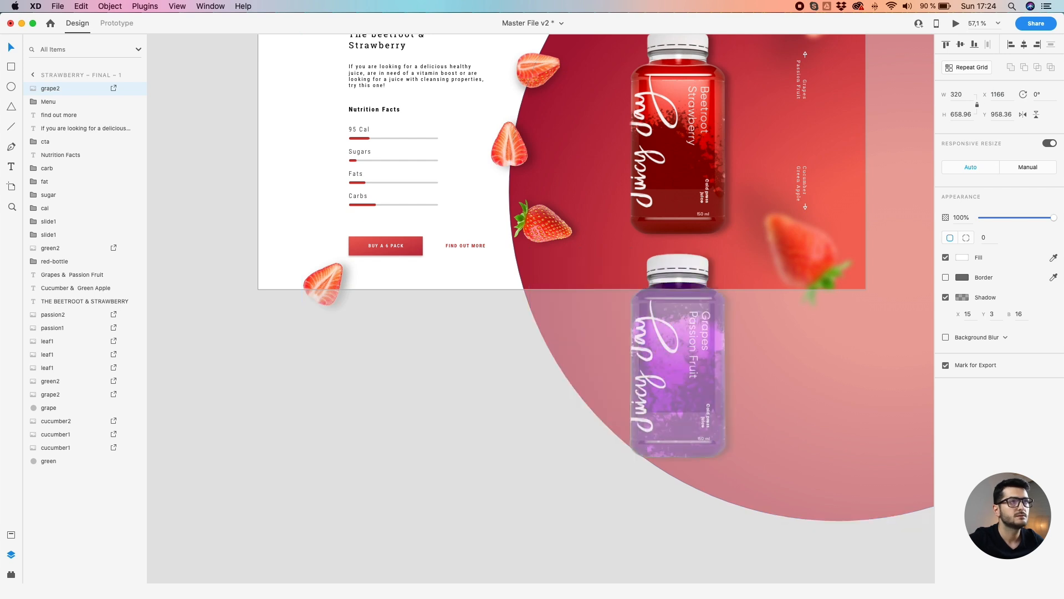
Switch the purple bottle's opacity to 0% and back to 100% to check its alignment over the green bottle
left_click(982, 218)
left_click(681, 275)
left_click(1002, 115)
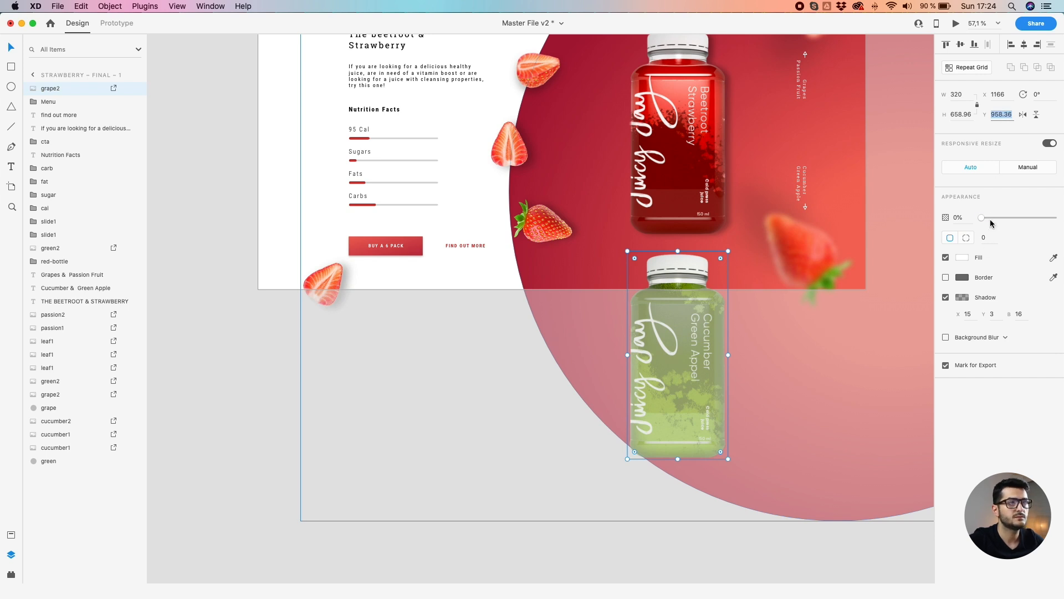
left_click_drag(983, 218, 1056, 218)
left_click(679, 268)
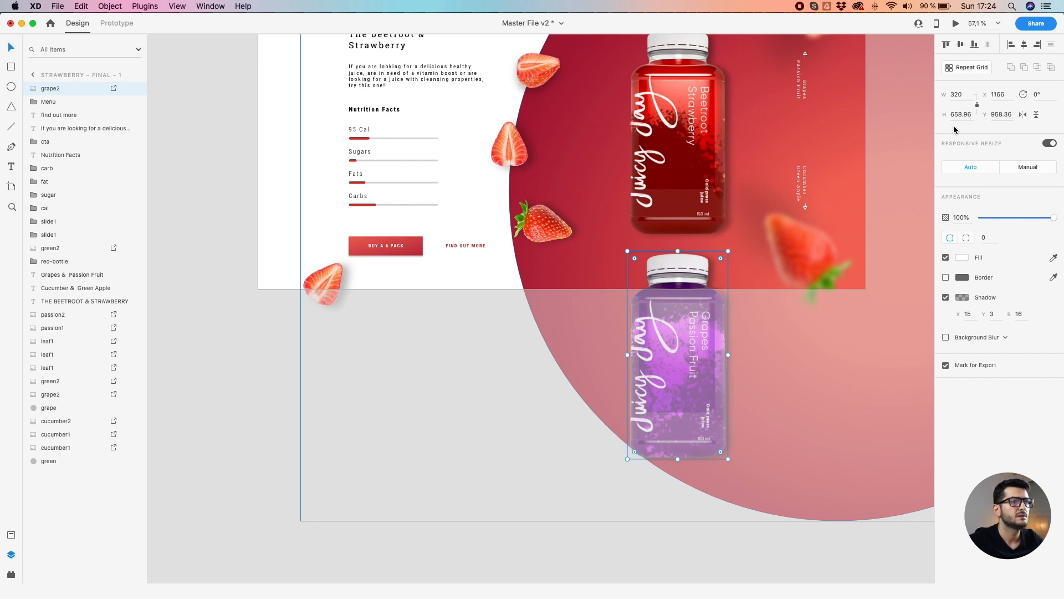
left_click(497, 354)
Hide the grape2 bottle layer and move the green bottle straight up over the red bottle, to Y 254
left_click(689, 275)
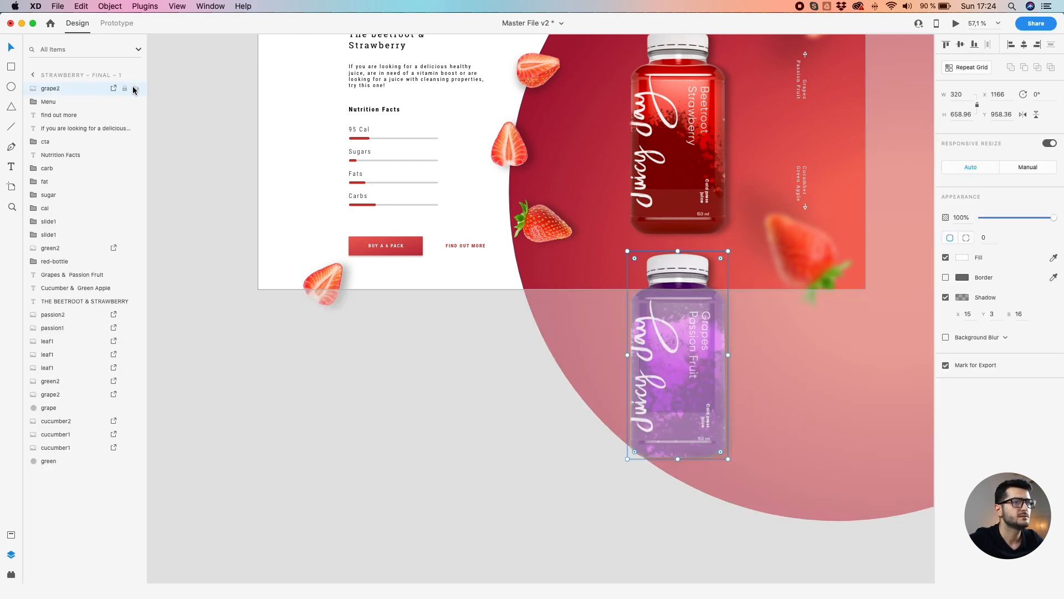
left_click(135, 88)
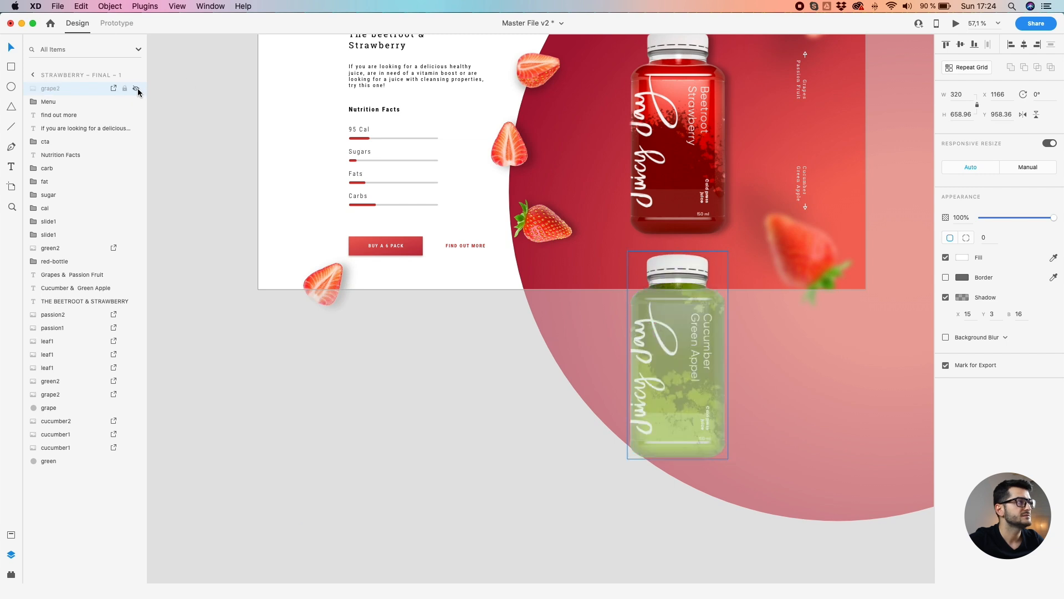
scroll(637, 235, "up", 3)
scroll(637, 235, "right", 2)
left_click_drag(619, 357, 616, 134)
scroll(617, 134, "down", 2)
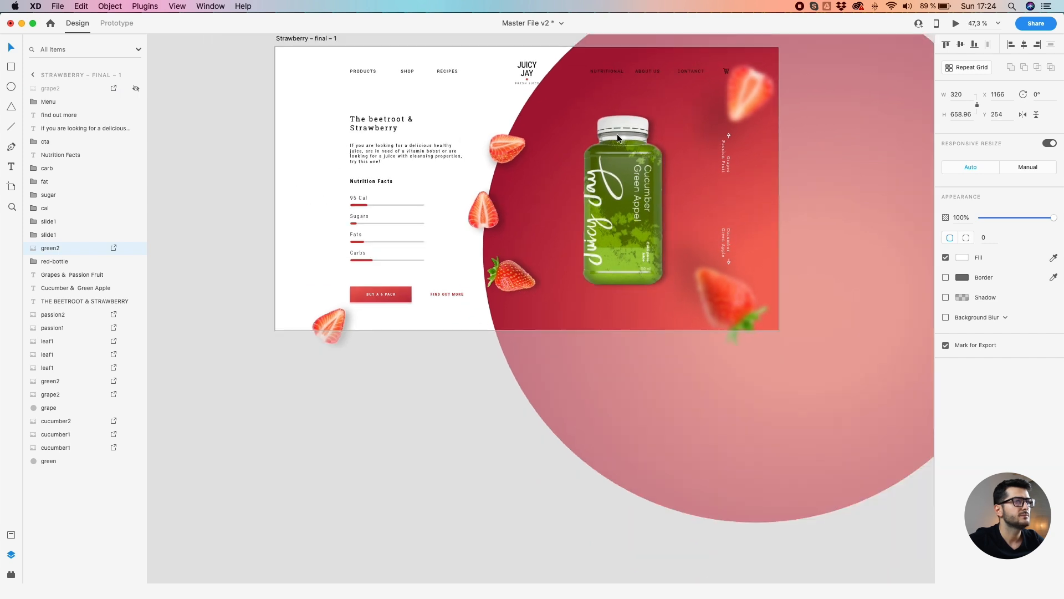
Show the grape2 bottle layer again below the green bottle and clear the selection
left_click(136, 88)
left_click(324, 274)
left_click_drag(476, 261, 429, 362)
scroll(397, 294, "down", 3)
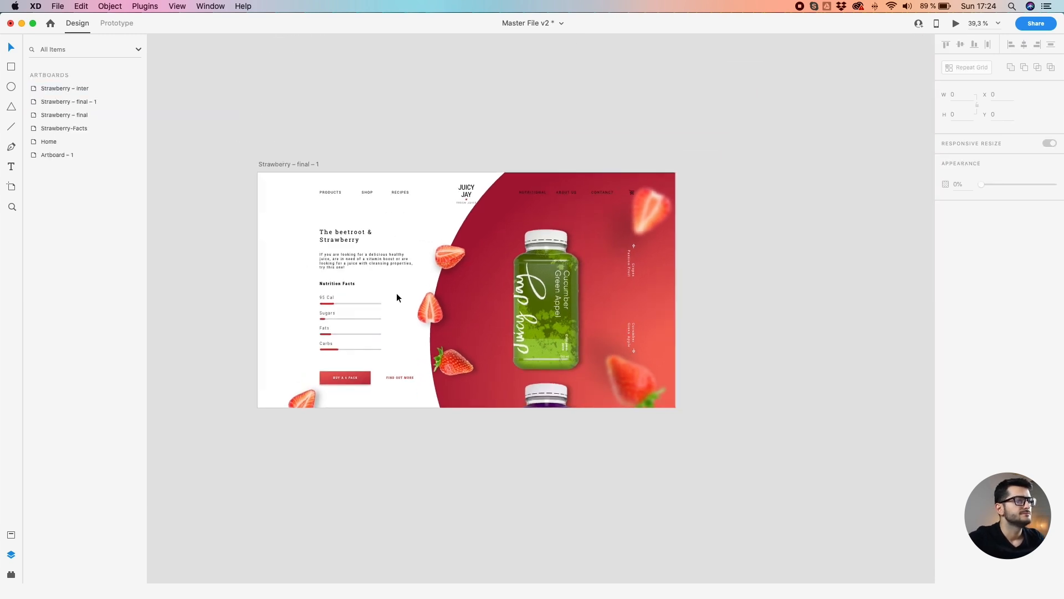
Bring a copy of the green circle from the source artboard to the pasteboard above Strawberry – final – 1
scroll(343, 288, "down", 5)
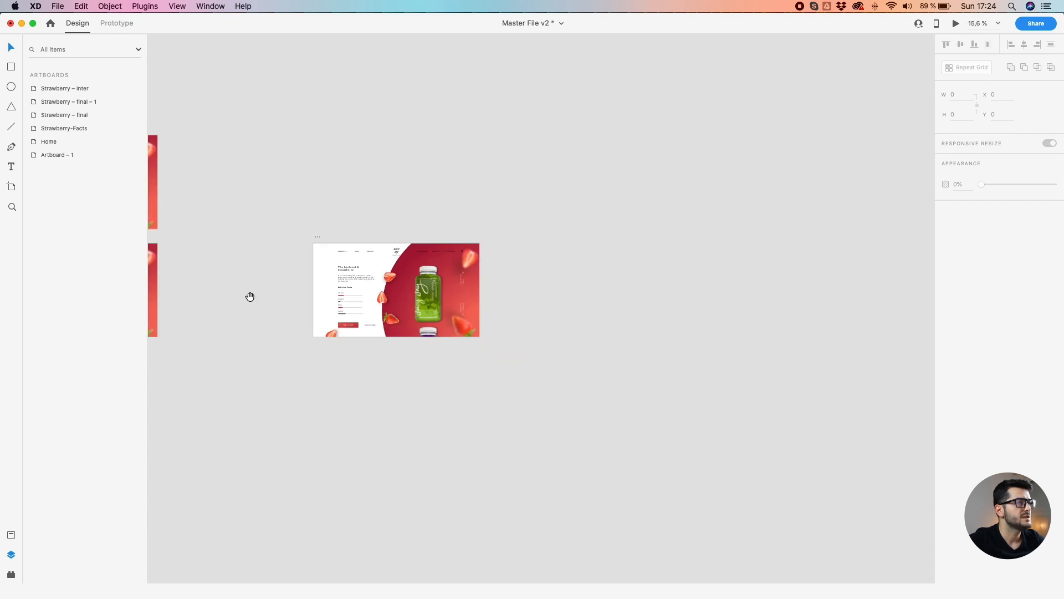
left_click_drag(254, 297, 610, 285)
left_click_drag(290, 288, 525, 302)
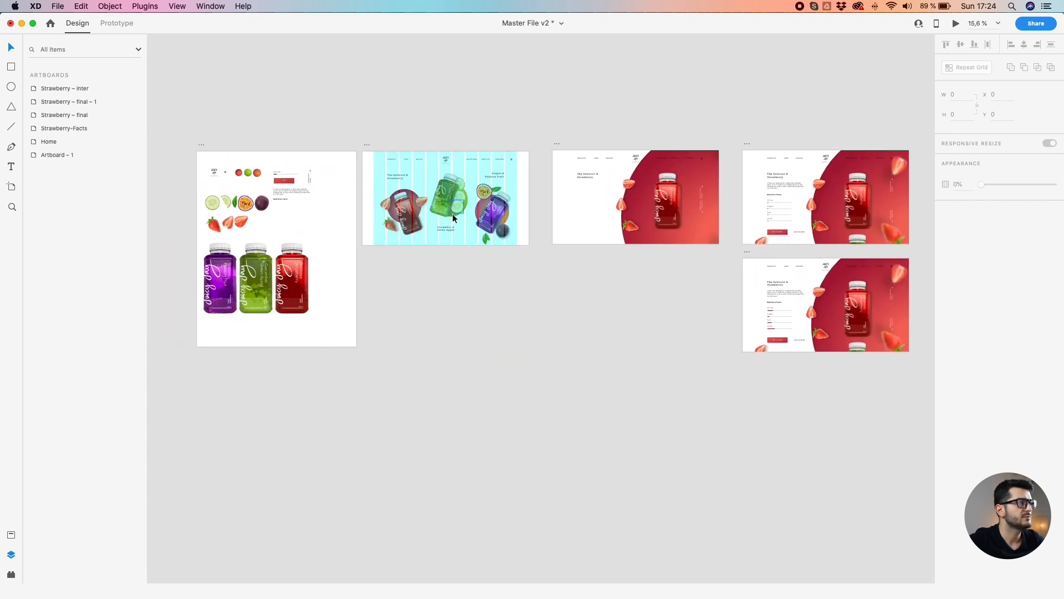
left_click_drag(450, 211, 461, 135)
scroll(689, 285, "up", 3)
Resize the copied green circle to 2079 wide and high, matching the large red background circle
left_click(557, 222)
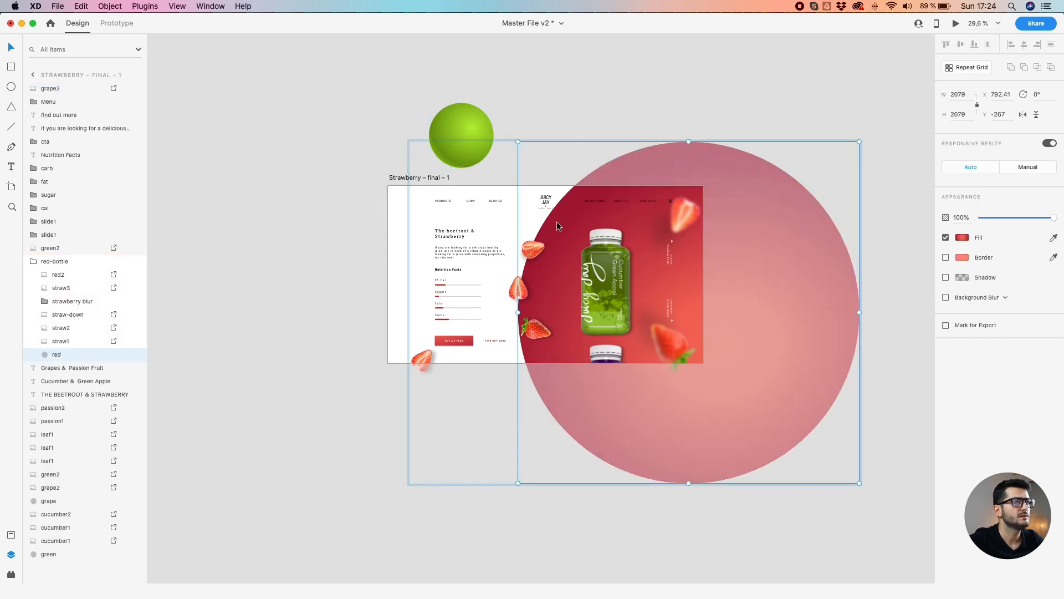
left_click(453, 125)
left_click(950, 95)
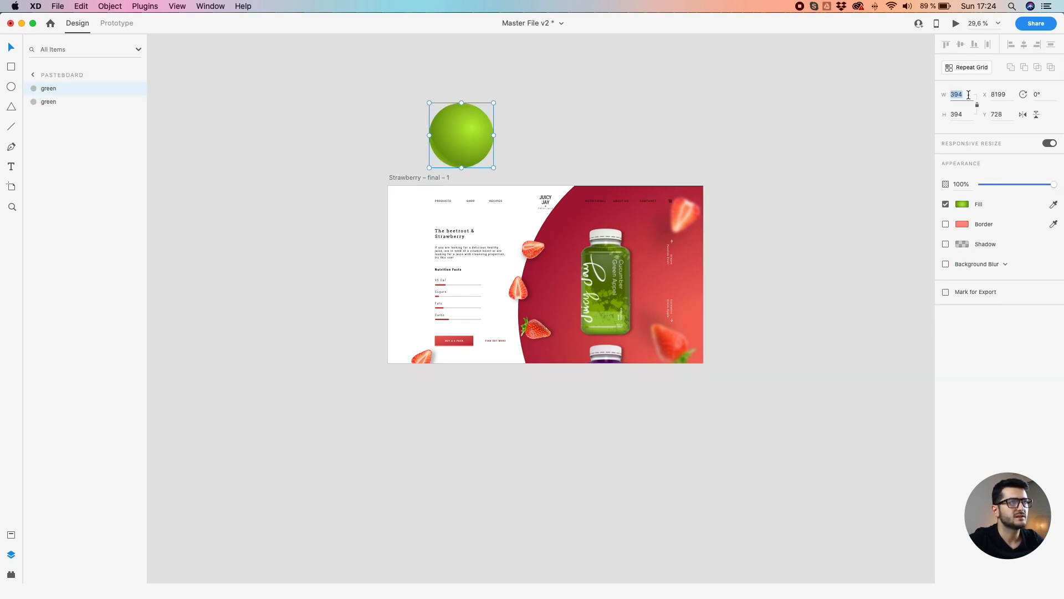
type("20")
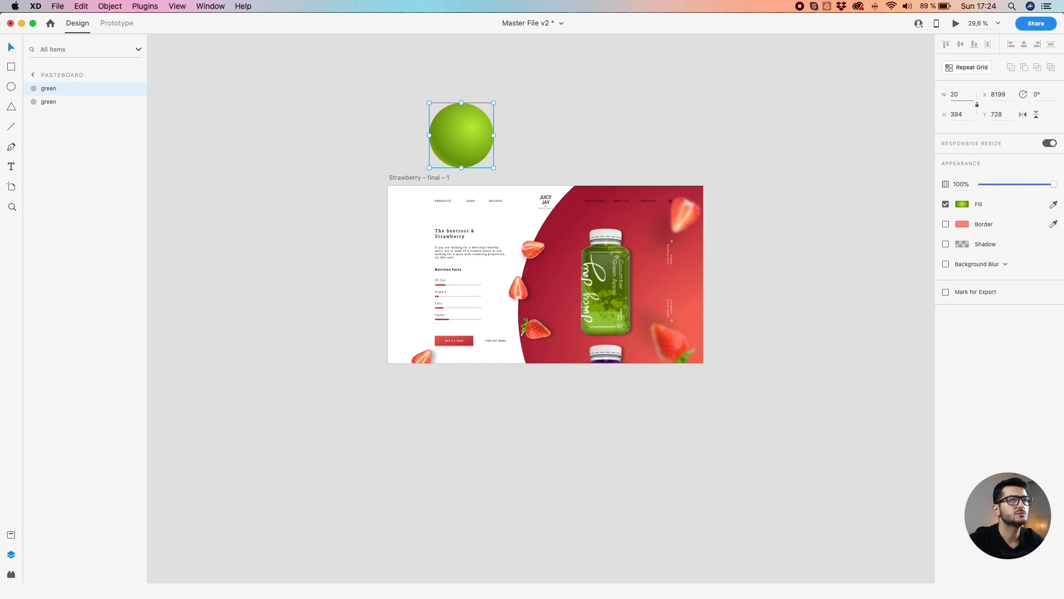
type("79")
key("Return")
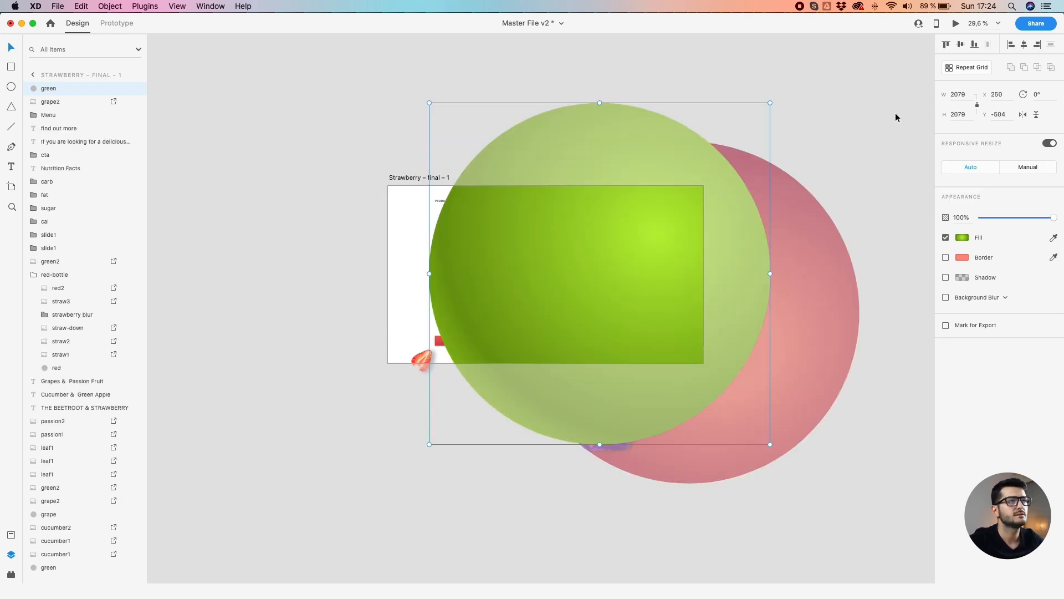
Move the green circle roughly over the red circle and set its X position to 134, matching the red-bottle group
left_click_drag(586, 130, 676, 213)
scroll(674, 167, "up", 5)
left_click(658, 118)
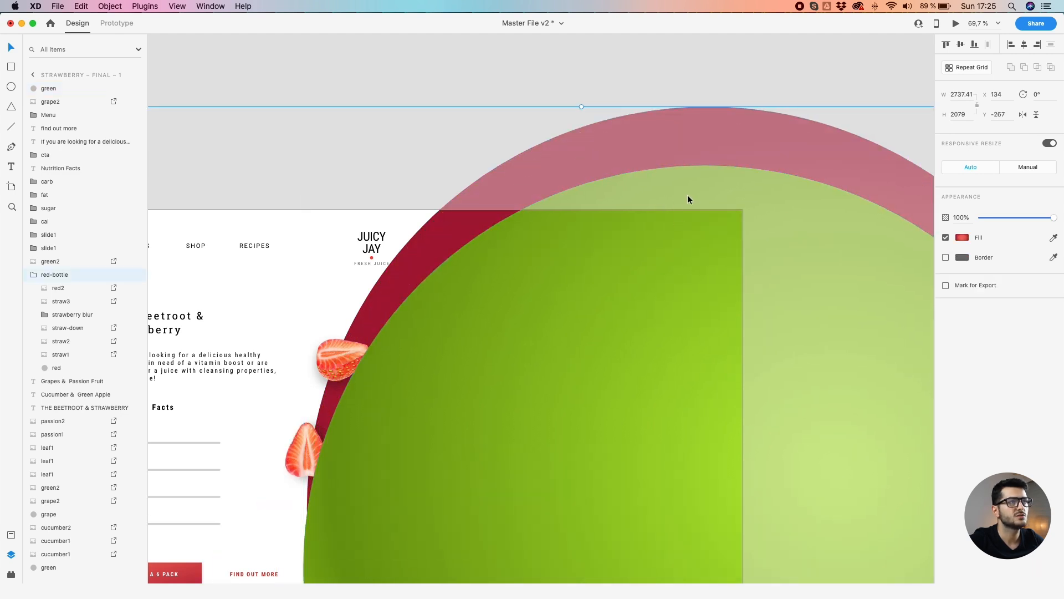
left_click(691, 194)
left_click(996, 95)
type("134")
key("Return")
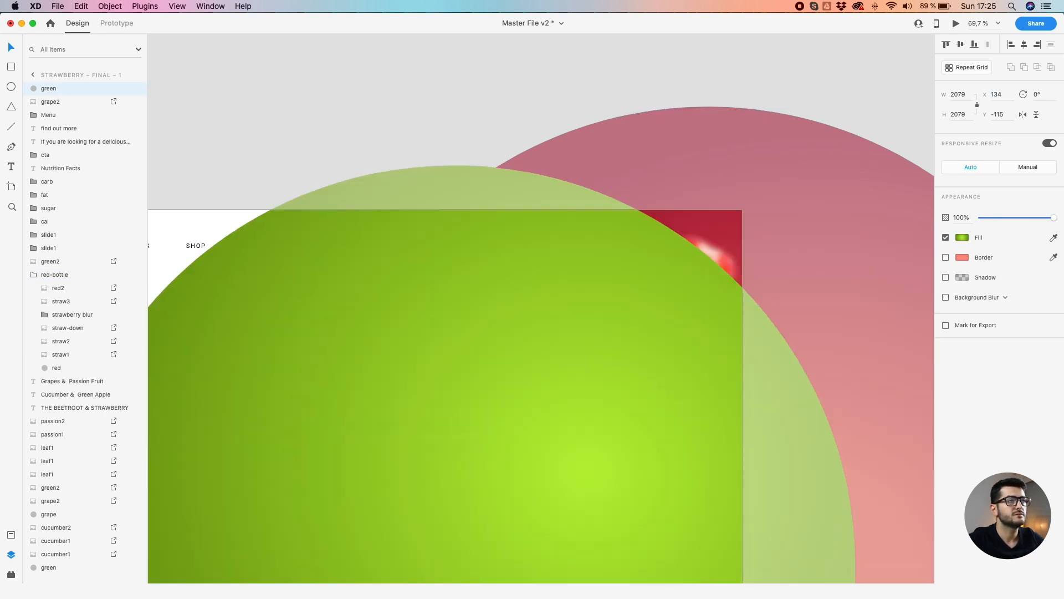
Copy the red circle's X position, 792.41, to the green circle inside Strawberry – final – 1
left_click(711, 144)
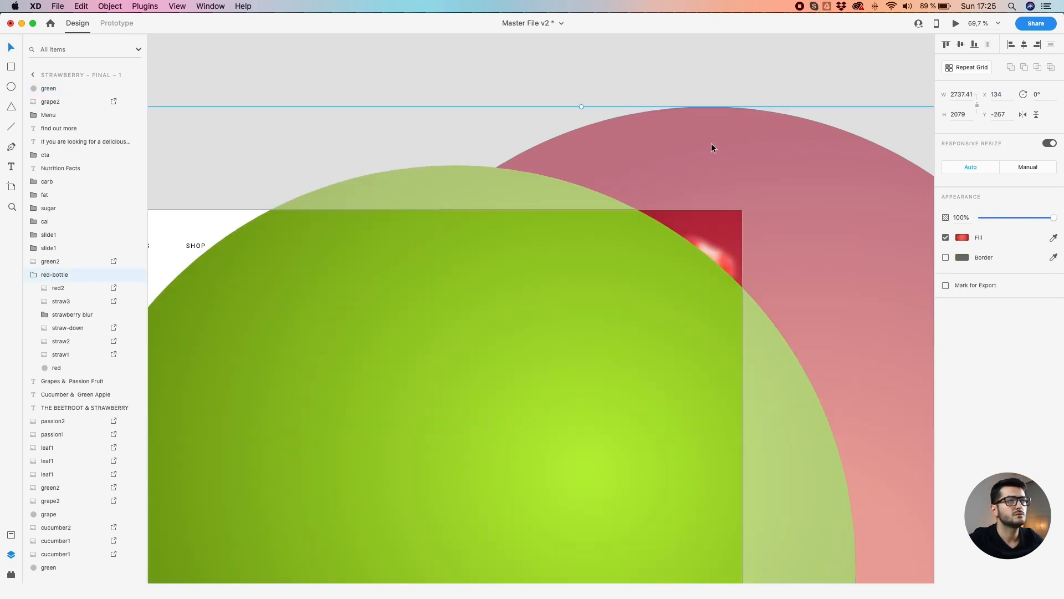
double_click(668, 153)
left_click(997, 94)
key("super+c")
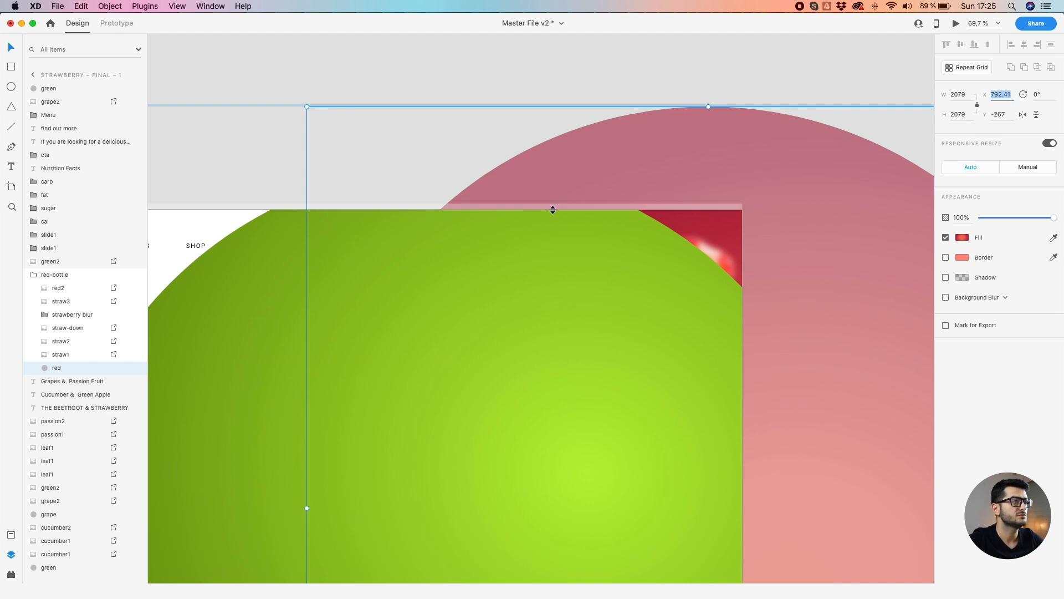
left_click(477, 269)
left_click(1001, 94)
key("super+v")
key("Return")
Try to set the Y position of the green circle's top anchor point to 267, and undo the distortion
left_click(826, 132)
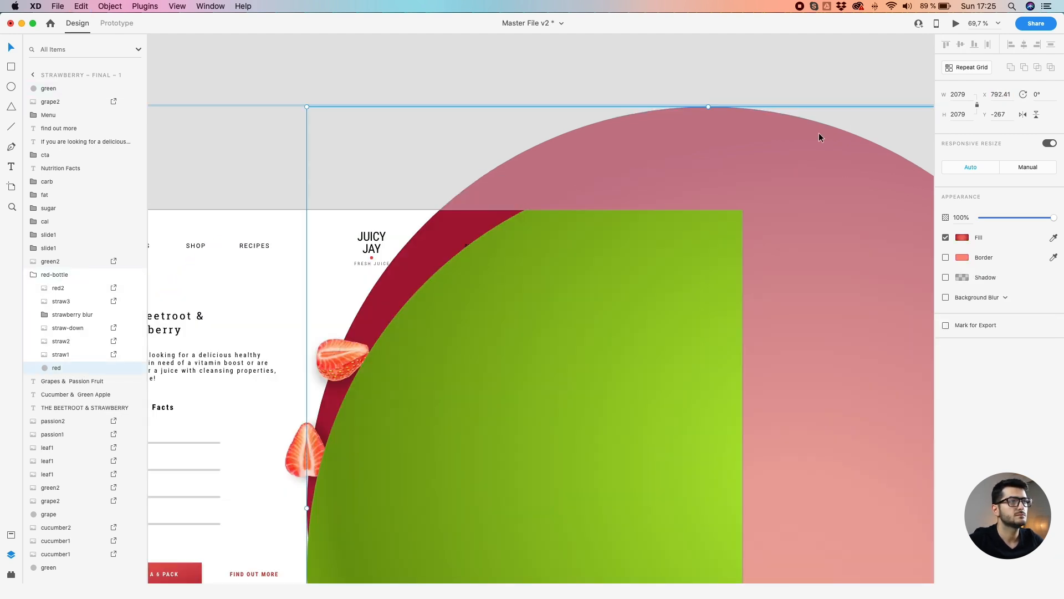
left_click(1002, 114)
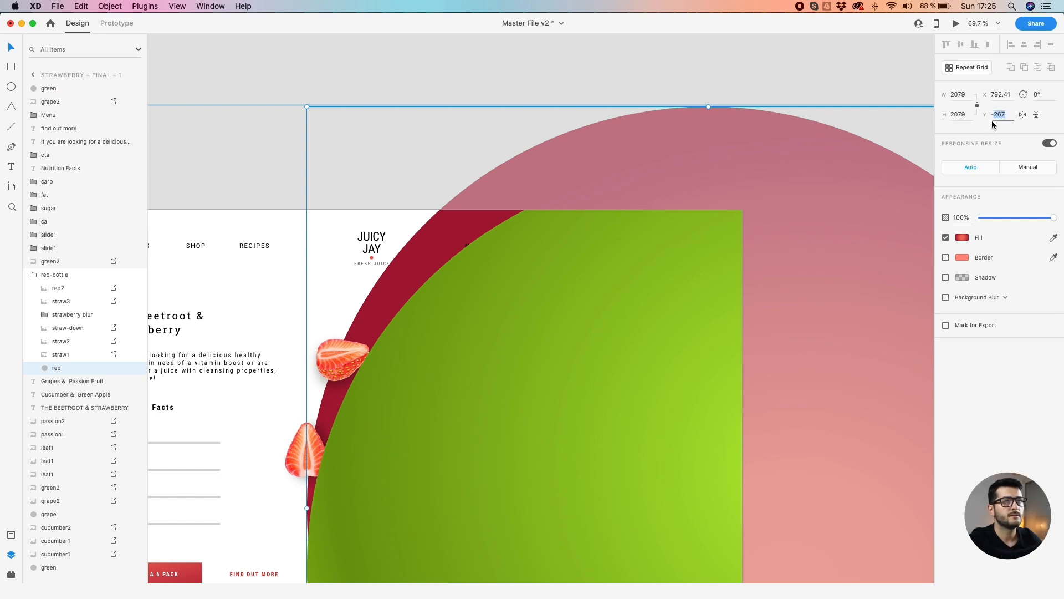
left_click(635, 261)
double_click(633, 257)
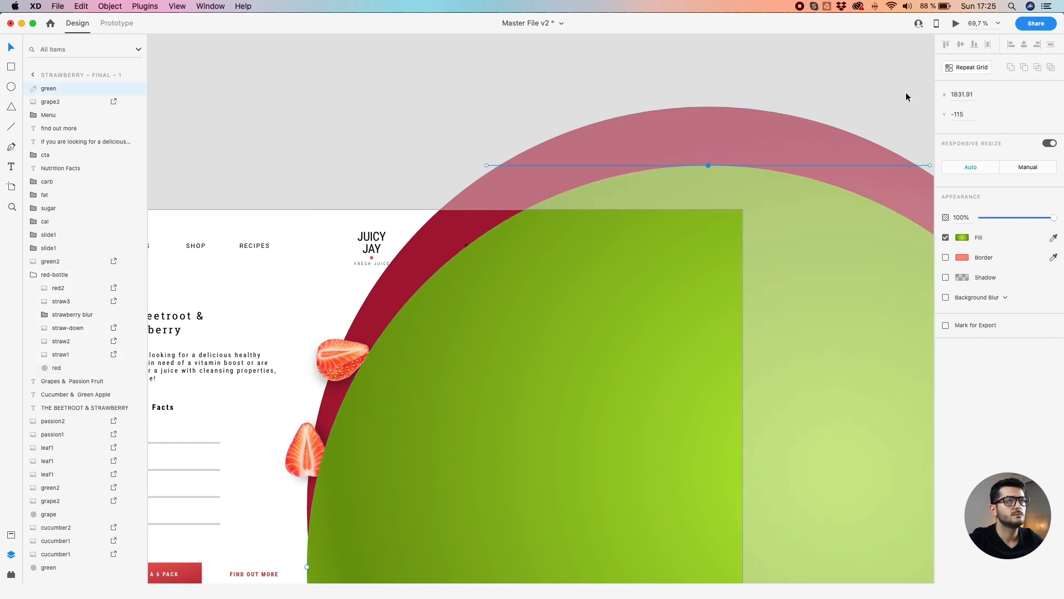
left_click_drag(952, 115, 966, 112)
type("267")
key("Return")
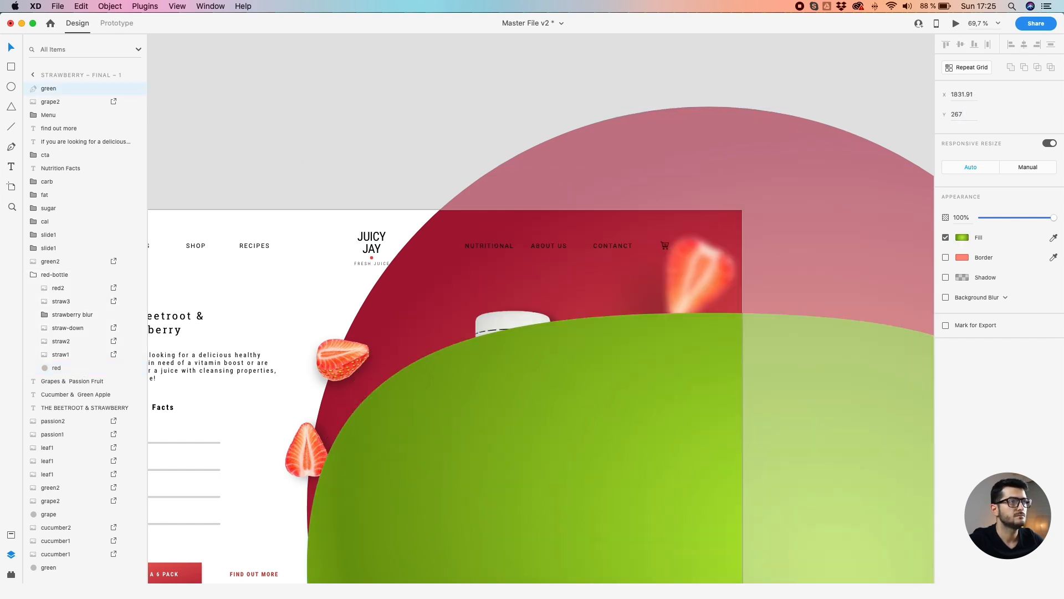
scroll(345, 244, "down", 2)
key("super+z")
Set the whole green circle's Y position to 267
left_click(347, 147)
left_click(448, 293)
left_click(999, 114)
type("267")
key("Return")
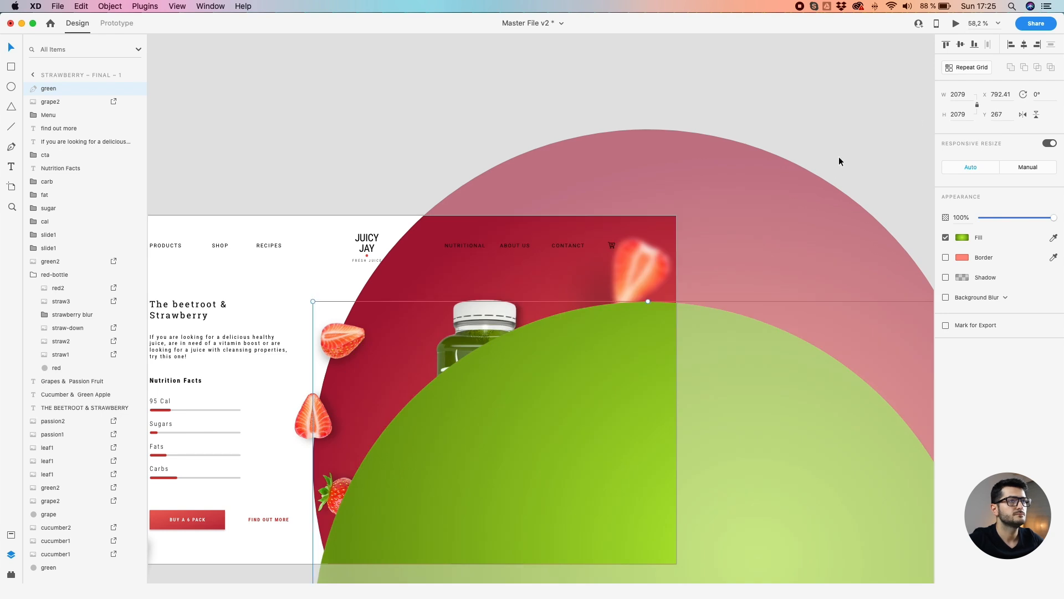
Move the green circle straight up until it covers the red circle exactly, at Y -267
scroll(663, 324, "down", 3)
left_click_drag(649, 358, 647, 249)
scroll(655, 181, "up", 2)
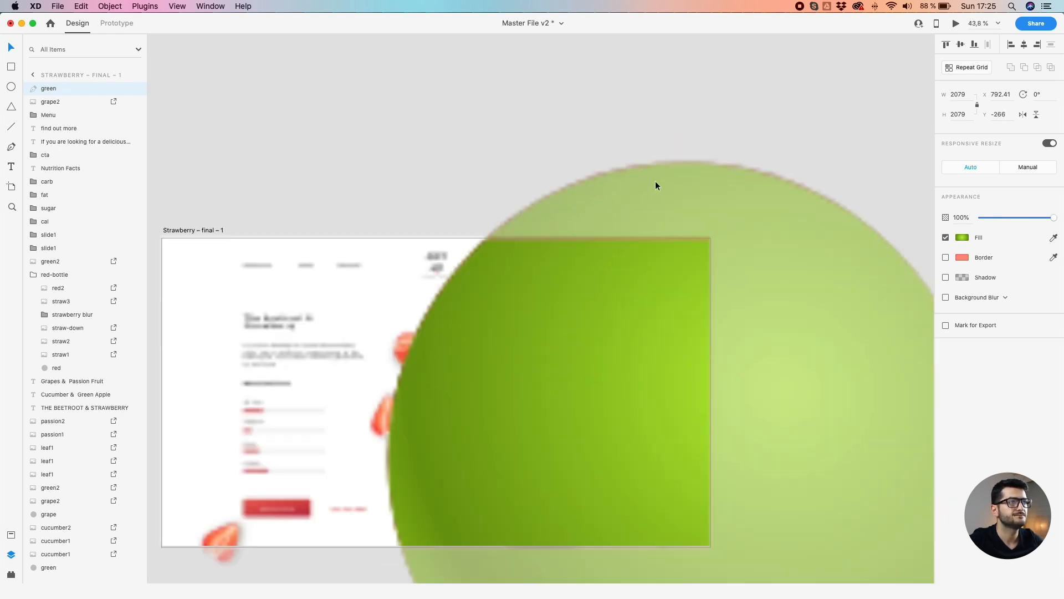
left_click(660, 184)
left_click_drag(603, 308, 610, 253)
scroll(542, 228, "down", 5)
left_click(512, 189)
scroll(537, 284, "up", 3)
left_click(537, 284)
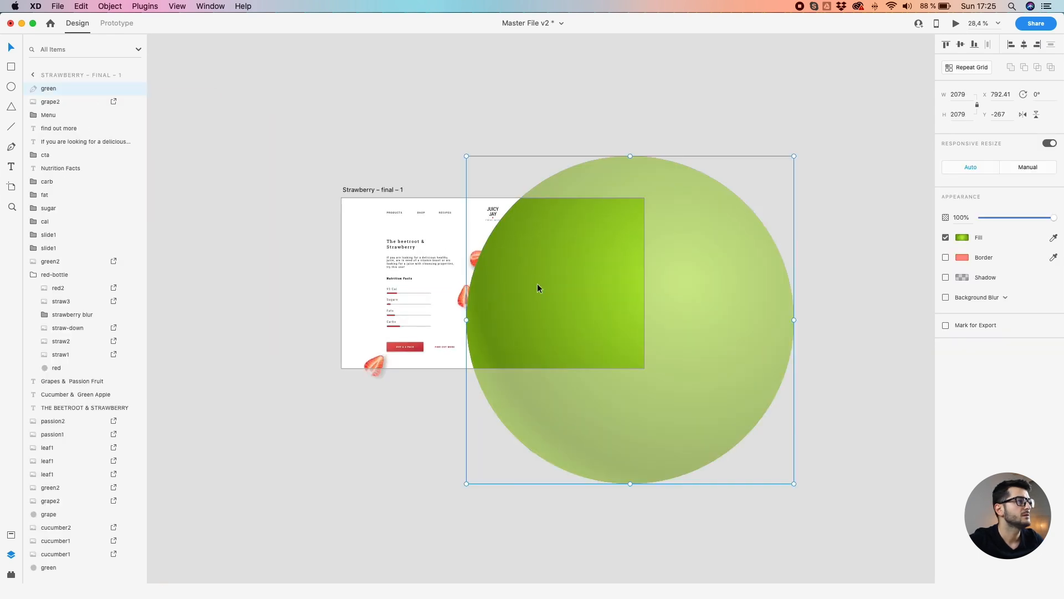
Place the green circle layer directly below grape2 and lower the circle's opacity to 0%
left_click_drag(47, 86, 47, 106)
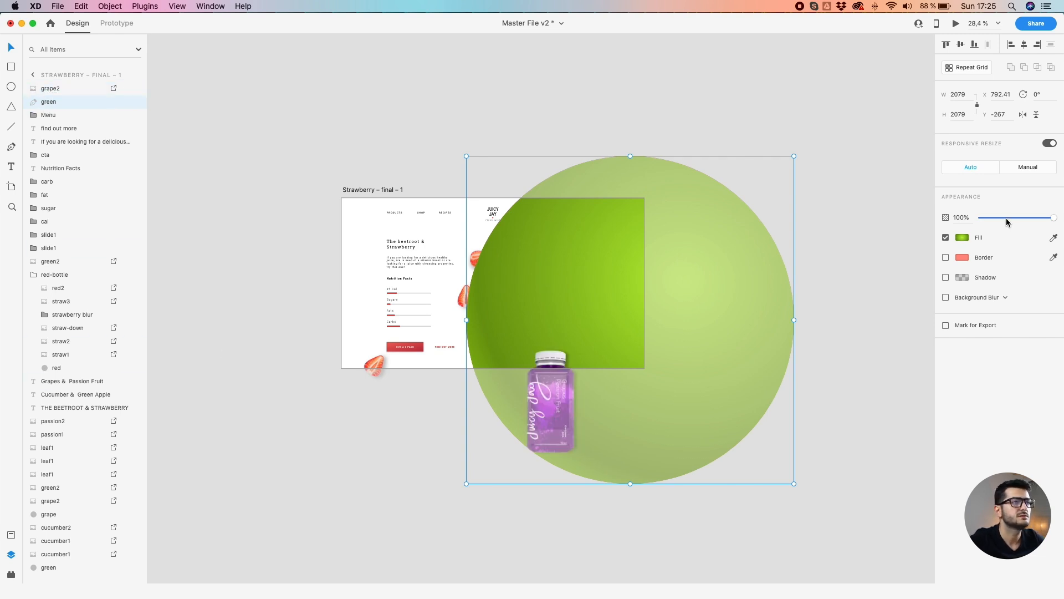
left_click_drag(1007, 222, 978, 219)
left_click(427, 138)
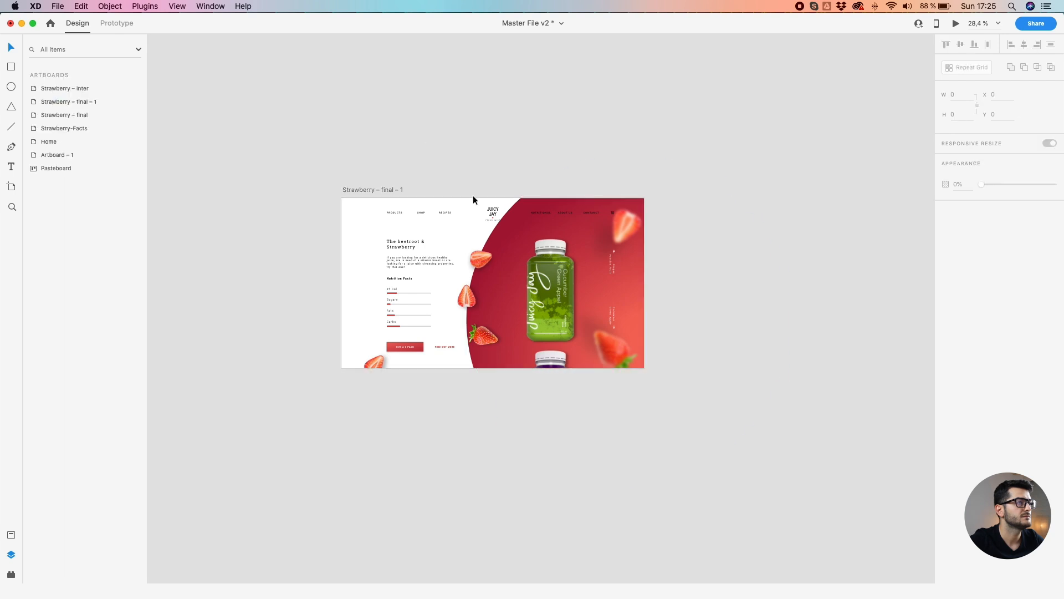
Hide the green circle layer and move the green2 bottle layer directly above it, below grape2
left_click(558, 299)
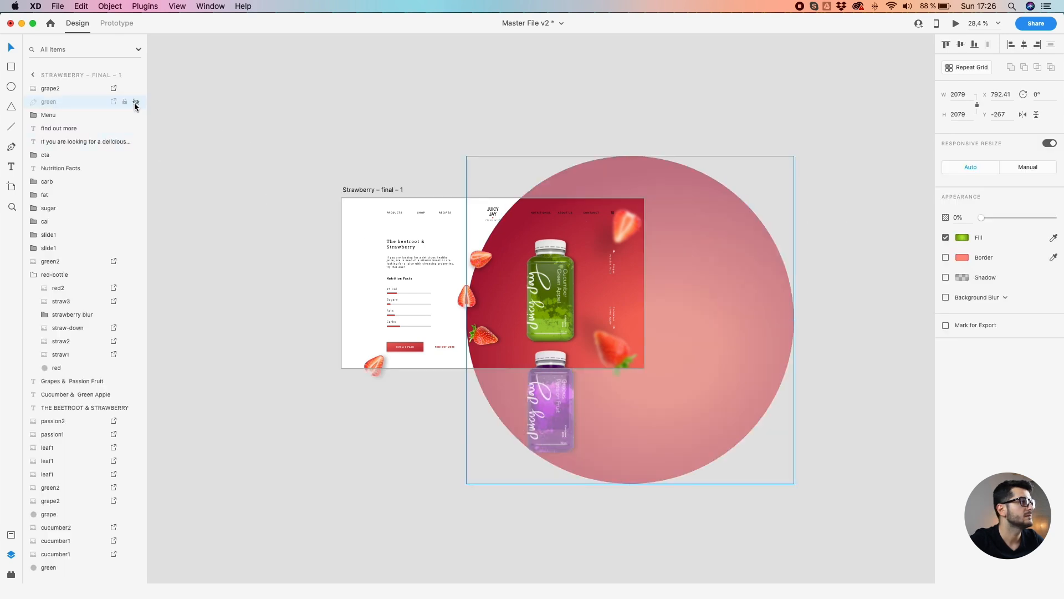
left_click(557, 297)
left_click_drag(36, 266, 39, 101)
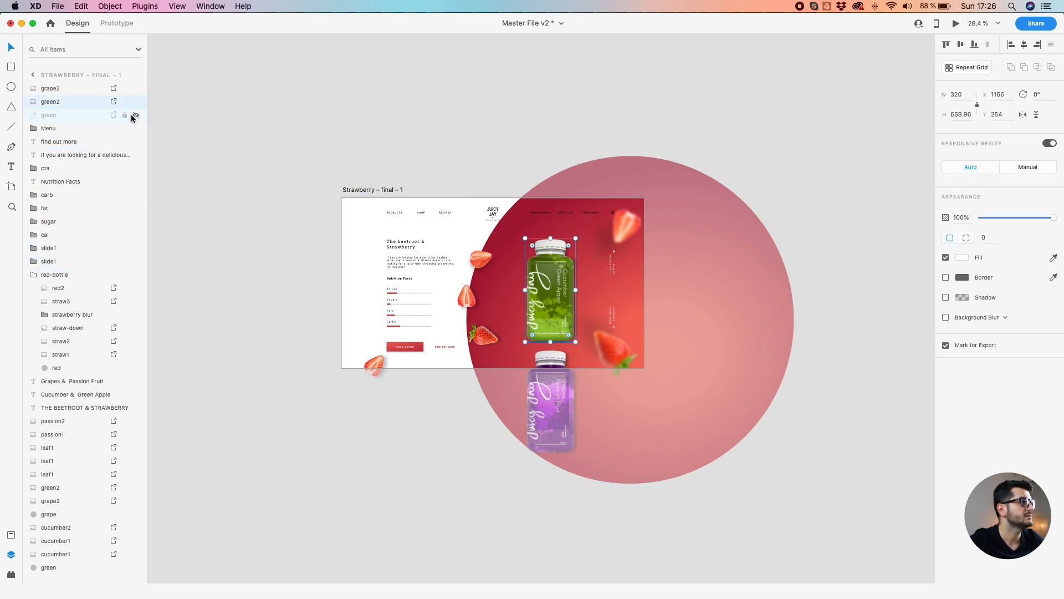
Show the green circle layer again, restore its opacity to 100% and clear the selection
left_click(56, 115)
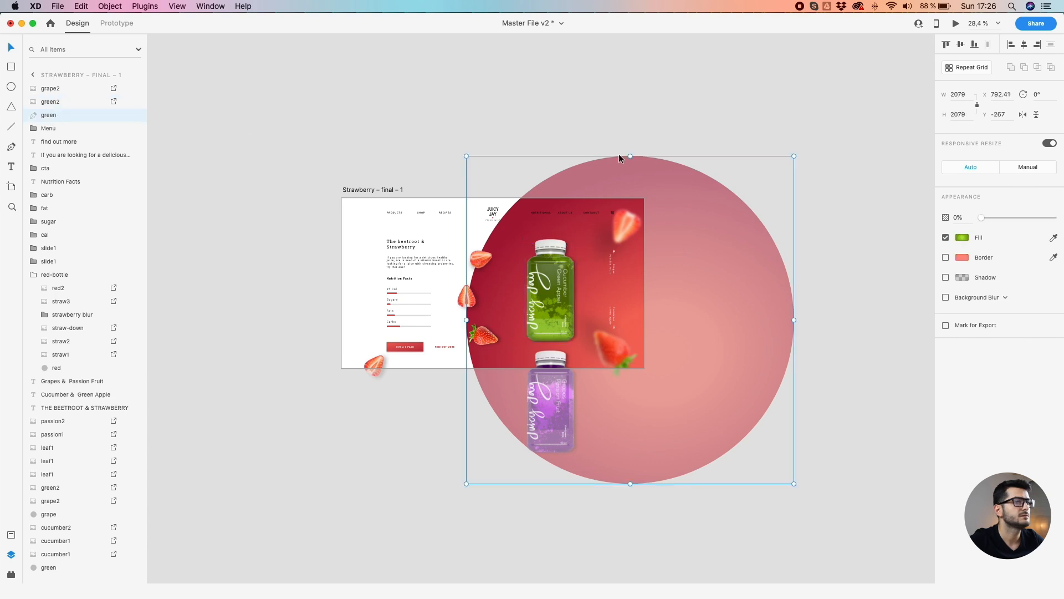
left_click_drag(981, 217, 1054, 217)
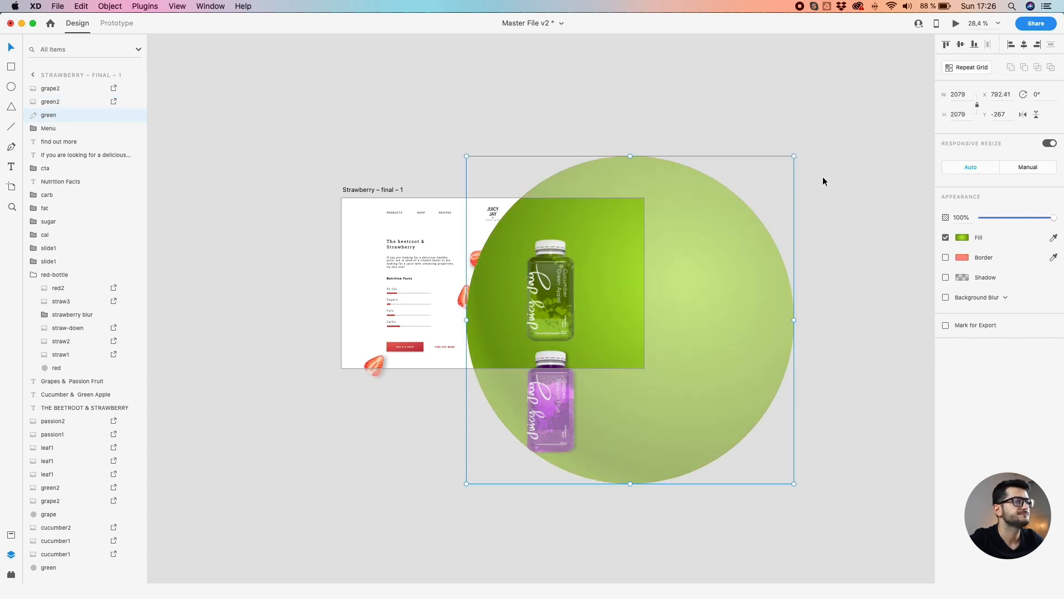
scroll(723, 174, "up", 3)
left_click(586, 153)
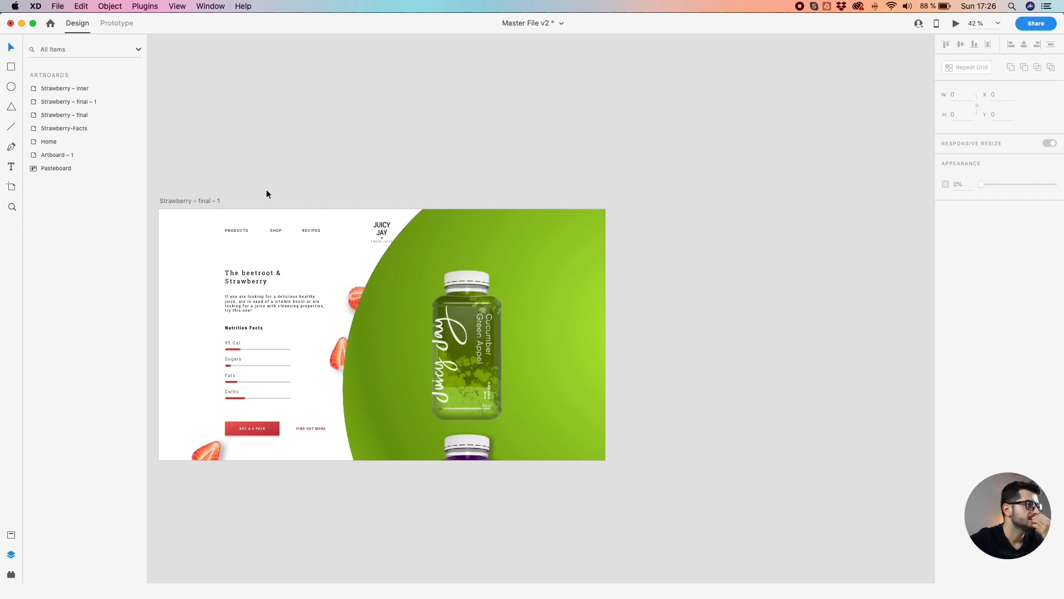
Select the cucumber1 and cucumber2 images on Artboard – 1 for copying
scroll(266, 188, "down", 5)
left_click_drag(259, 205, 565, 233)
scroll(291, 267, "left", 10)
scroll(258, 231, "up", 5)
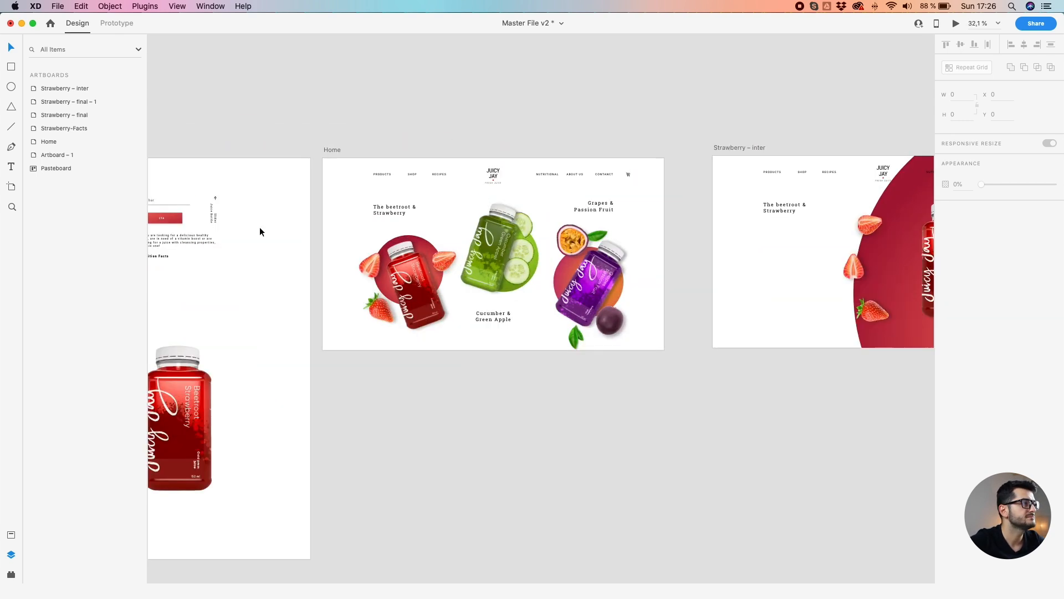
left_click_drag(318, 240, 555, 249)
scroll(263, 275, "up", 5)
left_click(264, 274)
left_click(323, 272, "shift")
Paste copies of the two cucumber slices into the Strawberry – final – 1 artboard
scroll(323, 275, "down", 5)
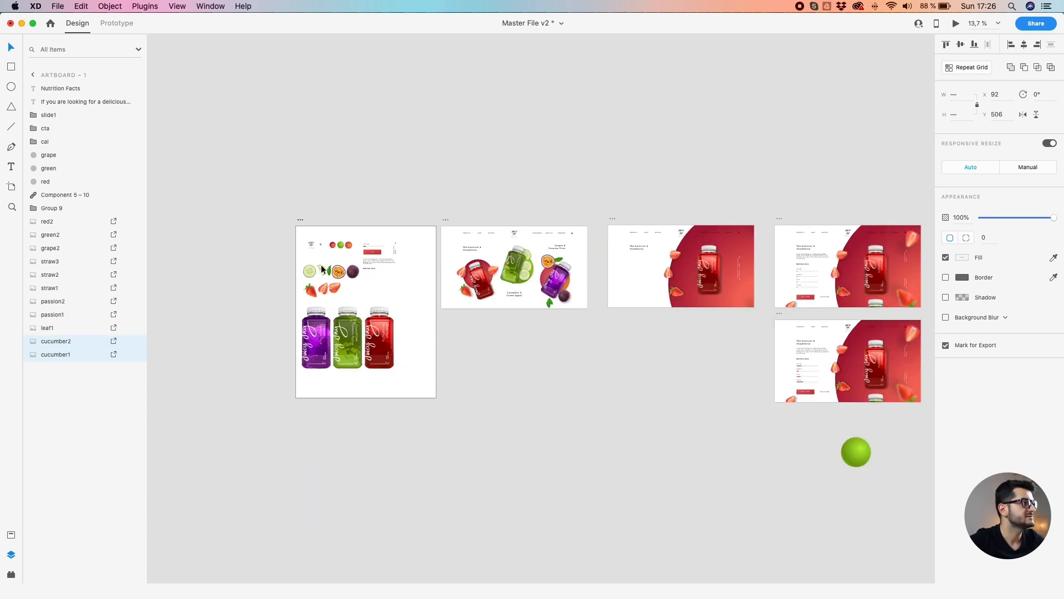
scroll(451, 284, "right", 10)
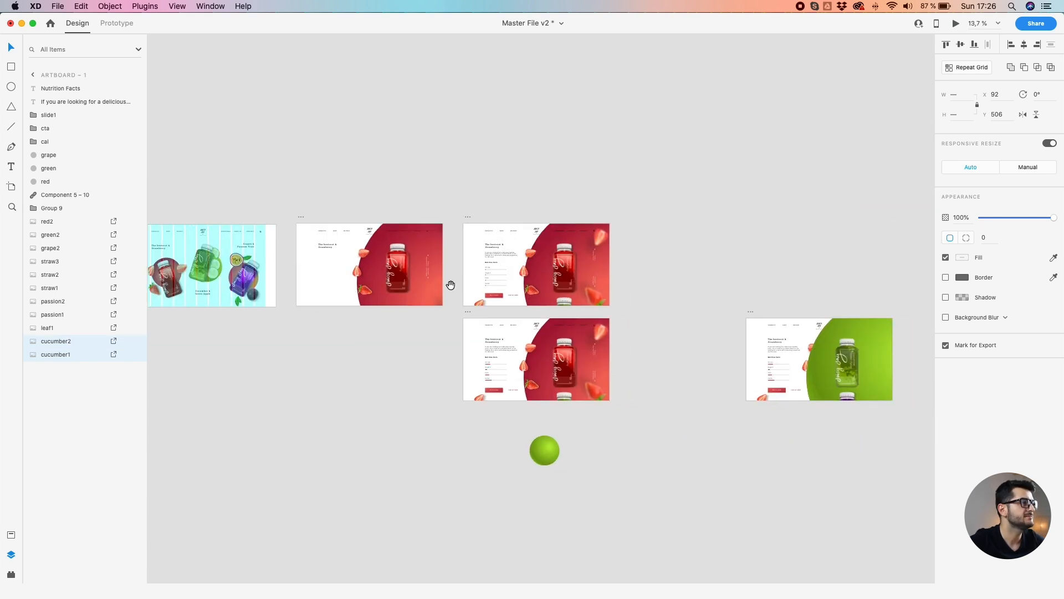
scroll(594, 301, "up", 4)
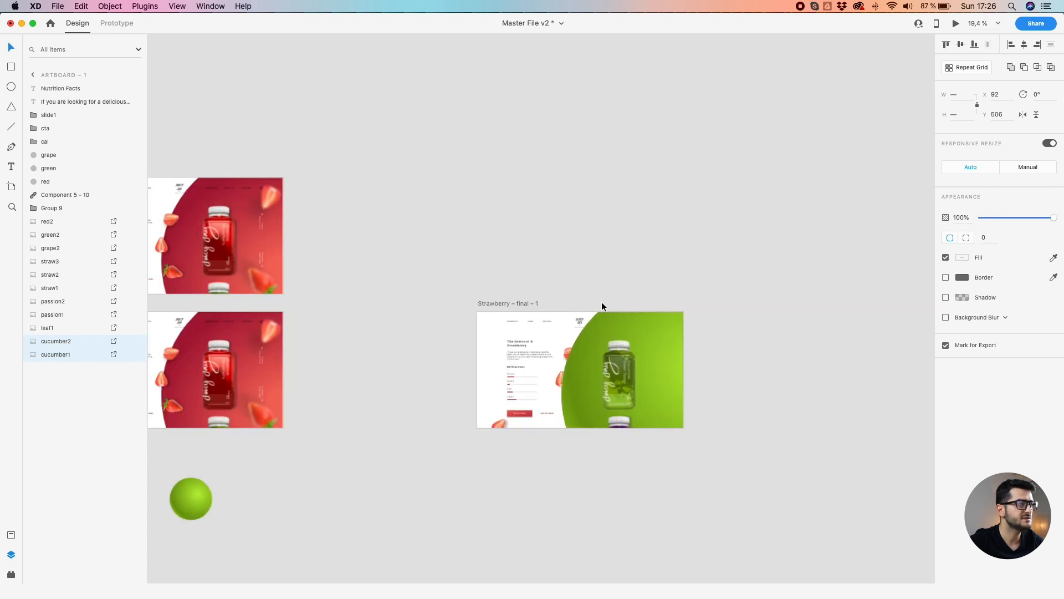
key("super+v")
left_click_drag(558, 383, 509, 247)
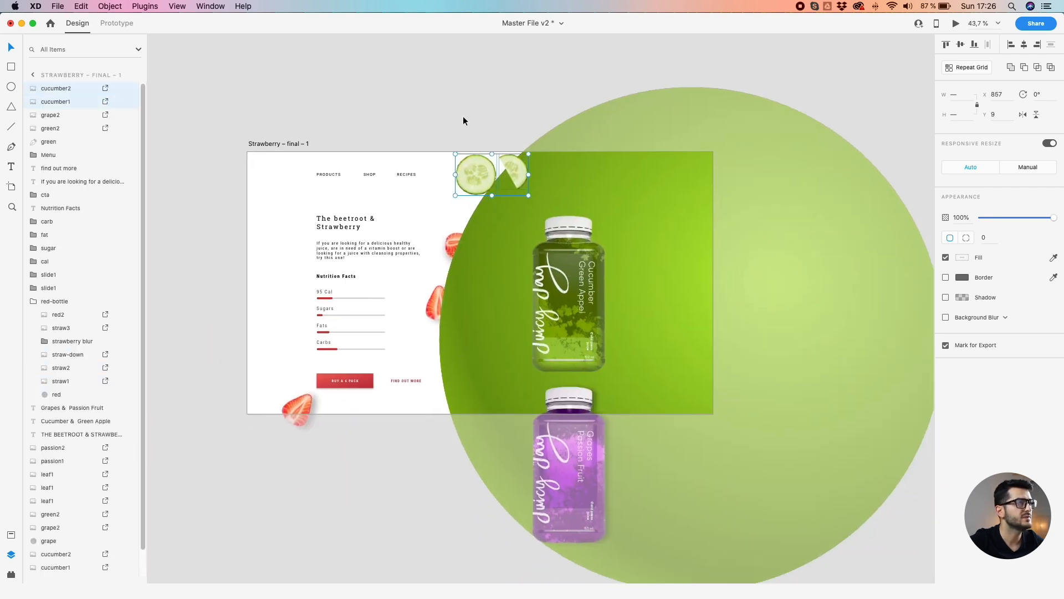
Move both cucumber slices together down to the inner edge of the green circle, at X 788, Y 533
left_click(568, 286)
left_click(480, 171)
left_click(520, 175, "shift")
left_click_drag(520, 175, 503, 303)
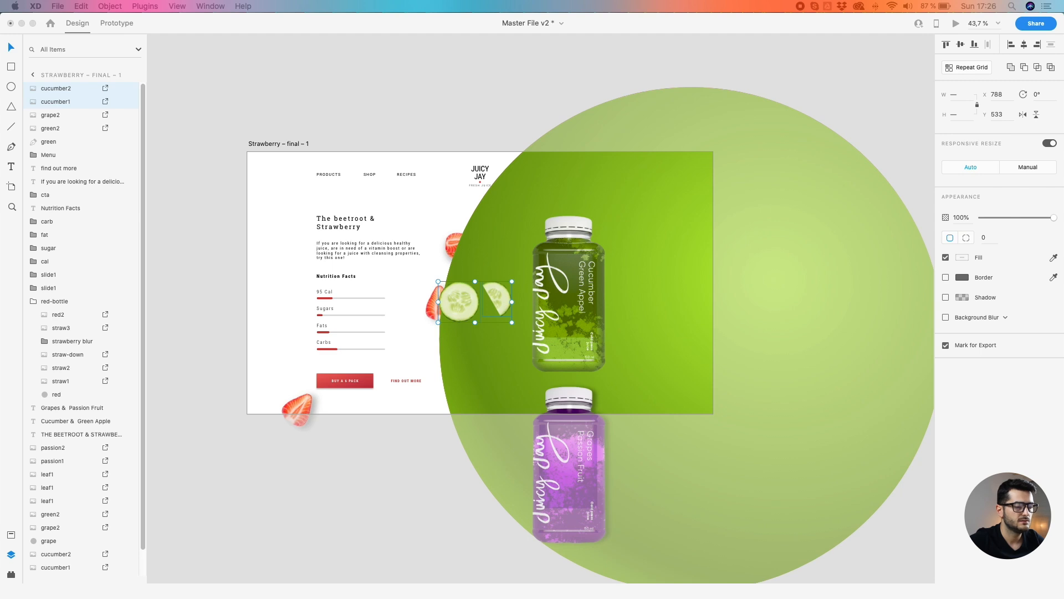
left_click(493, 113)
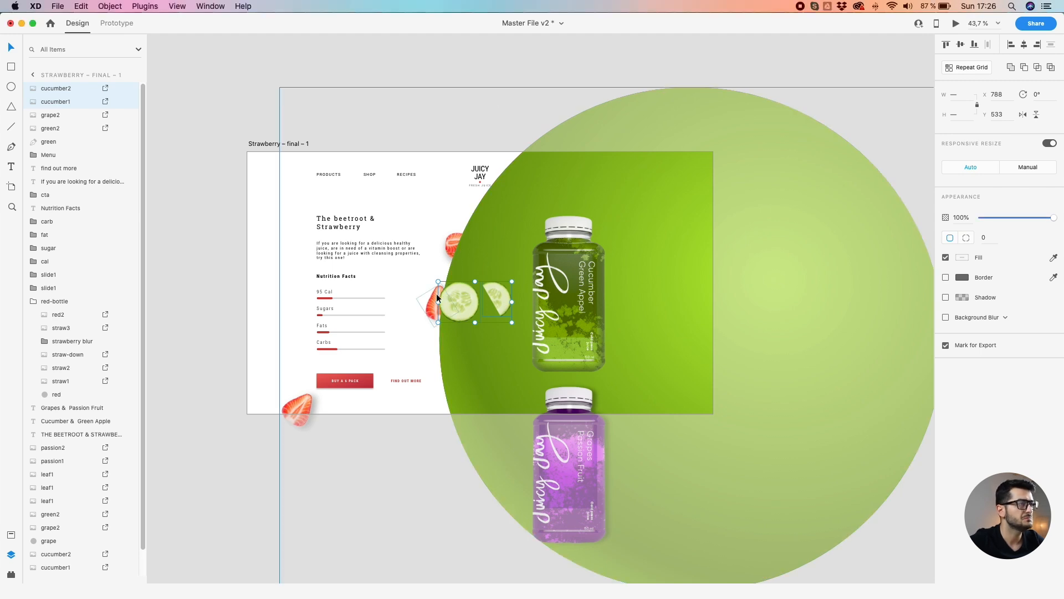
Separate the slices: place the round one at X 839, Y 695 and the half slice beside the Nutrition Facts
scroll(458, 296, "up", 2)
left_click(424, 191)
scroll(456, 304, "up", 3)
left_click_drag(455, 304, 477, 370)
left_click_drag(508, 291, 387, 254)
Enable a shadow on the round cucumber slice with offsets X -4 and Y 2 and a blur of 12
left_click(480, 371)
left_click(944, 299)
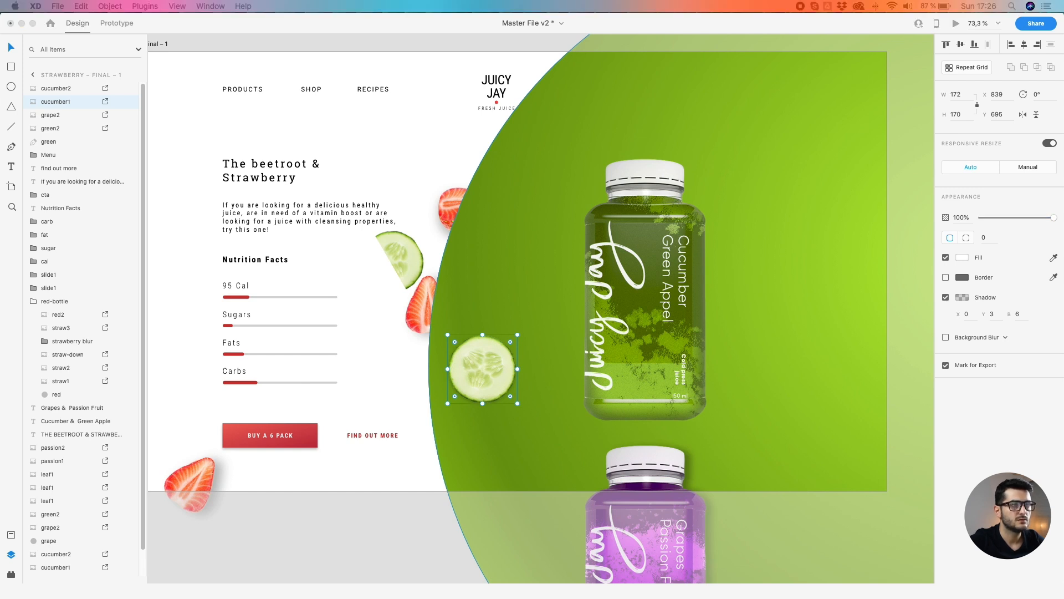
left_click(973, 315)
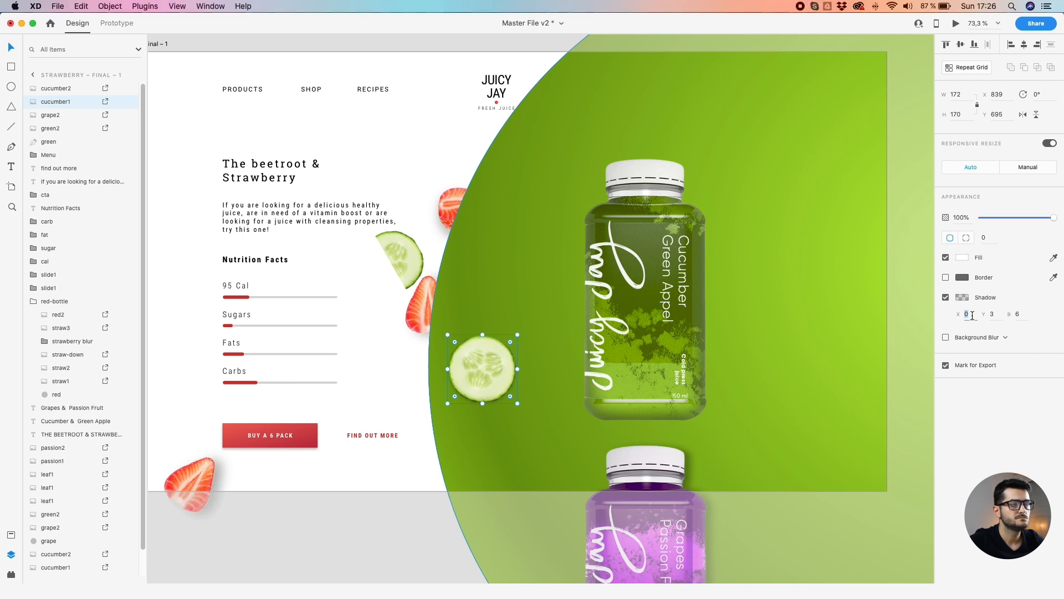
type("-4")
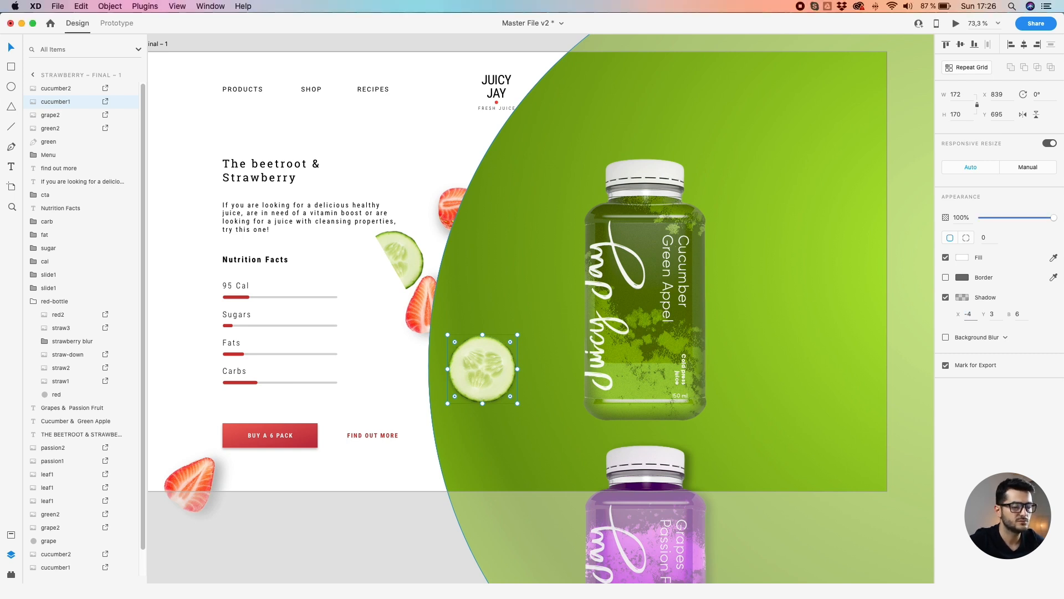
key("Tab")
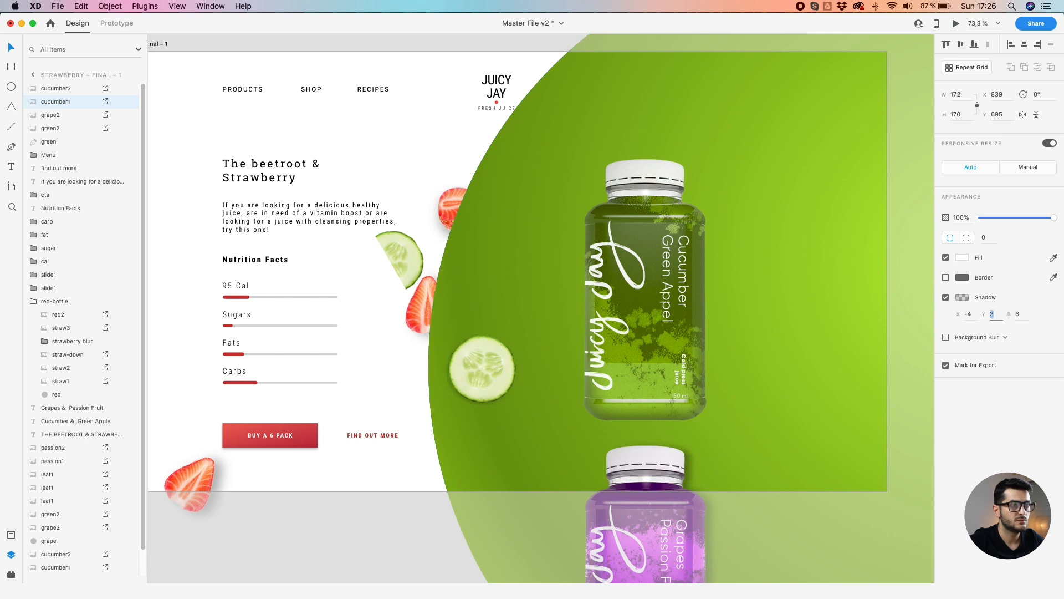
key("Tab")
type("12")
key("Return")
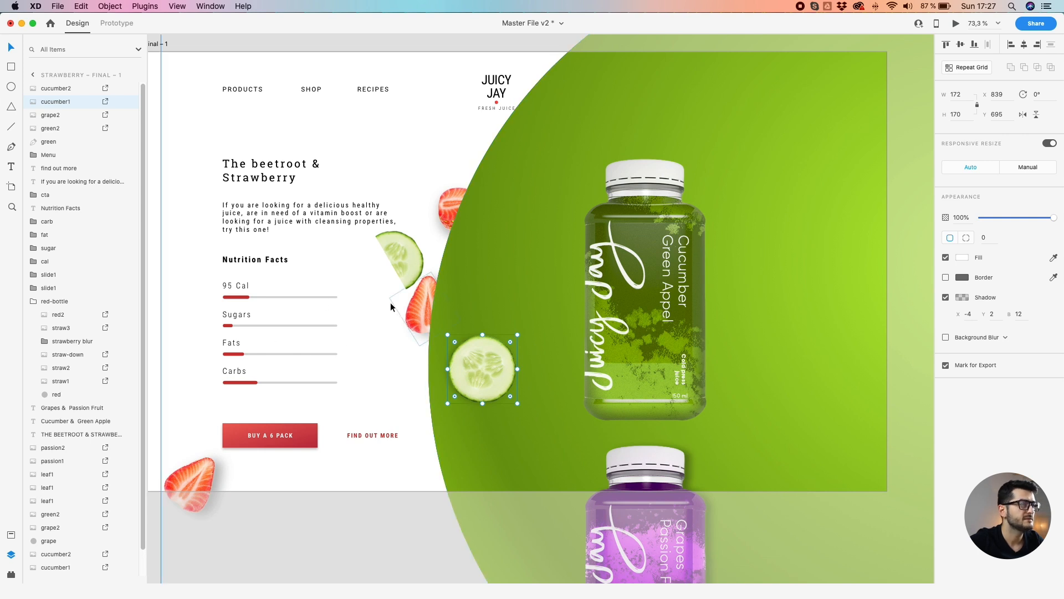
key("Escape")
Duplicate the round cucumber slice twice into an overlapping stack and rotate the copies, the uppermost to -28°
scroll(440, 348, "up", 2)
left_click_drag(476, 354, 478, 288)
left_click(542, 335)
left_click_drag(550, 292, 504, 290)
left_click(504, 287)
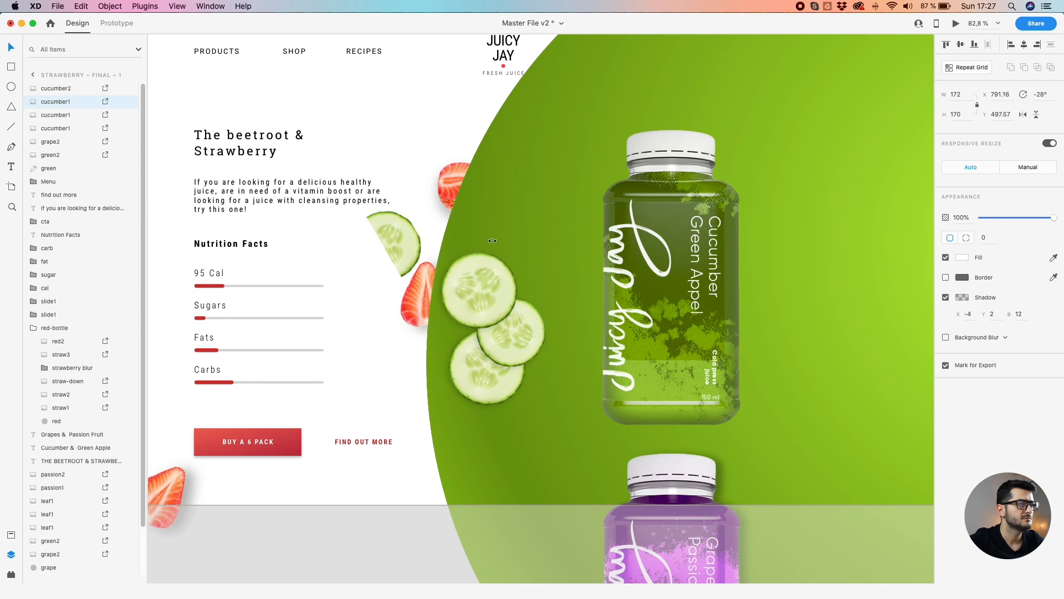
left_click(497, 338)
left_click_drag(559, 334, 566, 333)
left_click(478, 294)
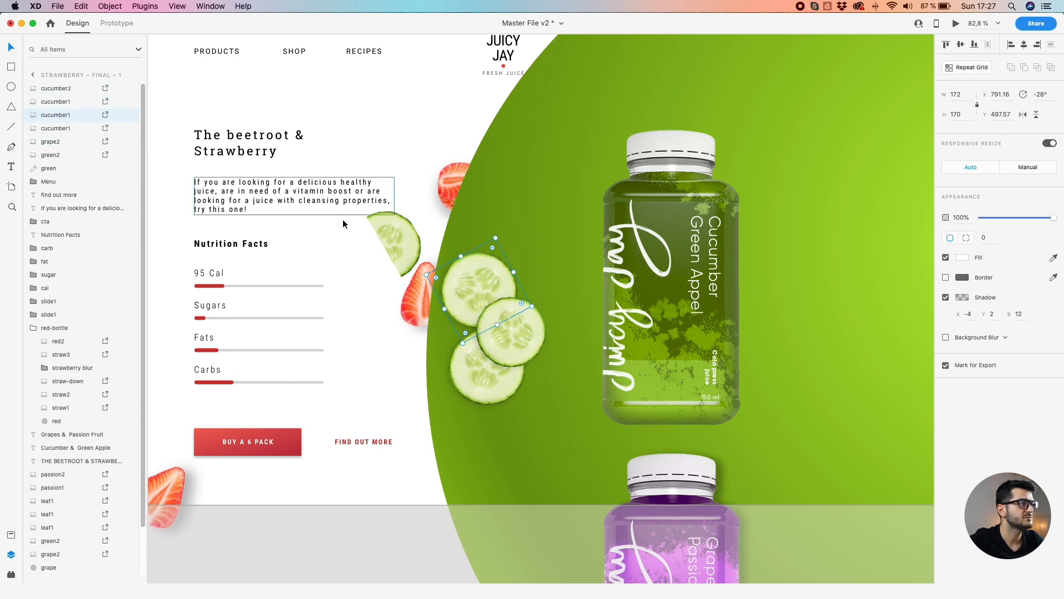
Rearrange the cucumber stack with the front slice at X 874.01, Y 552.96 and the uppermost at X 803.16, Y 472.57
left_click(530, 331)
mouse_move(530, 335)
left_mouse_down()
mouse_move(527, 318)
mouse_move(573, 321)
mouse_move(535, 317)
left_mouse_up()
left_click_drag(455, 273, 455, 279)
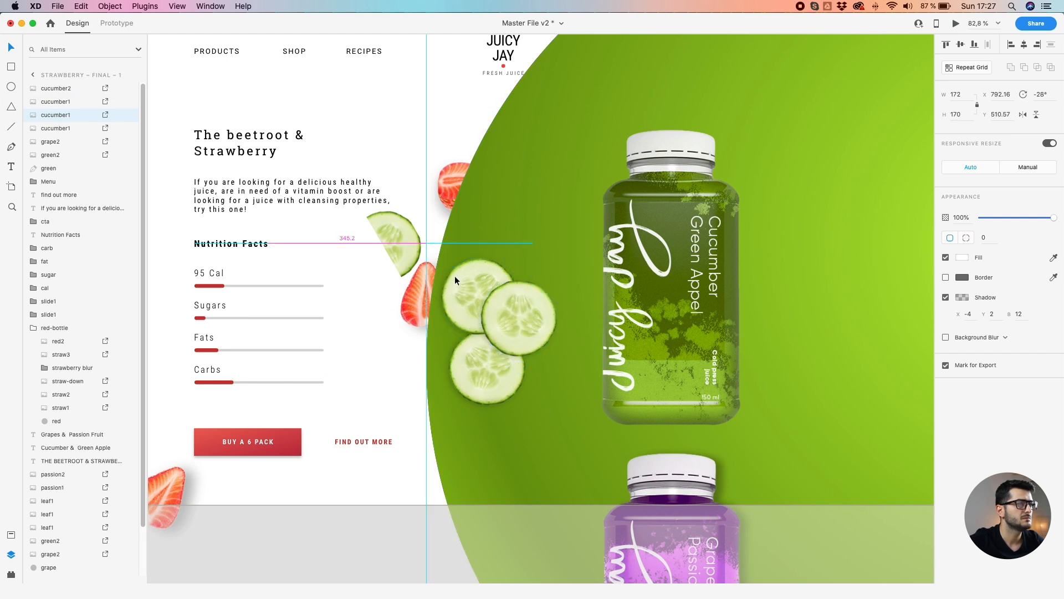
left_click_drag(455, 278, 459, 261)
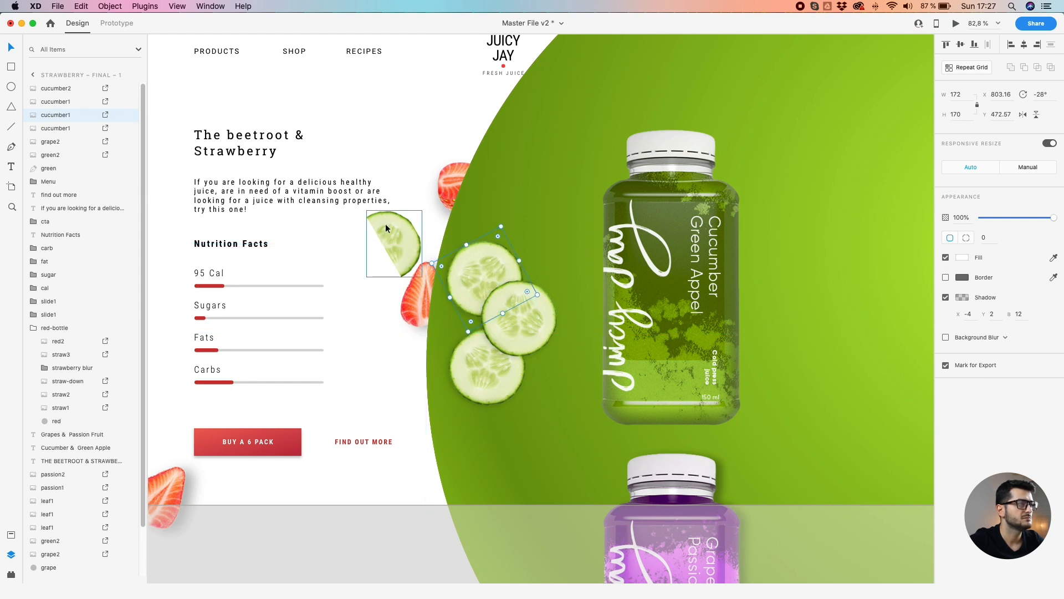
left_click(486, 363)
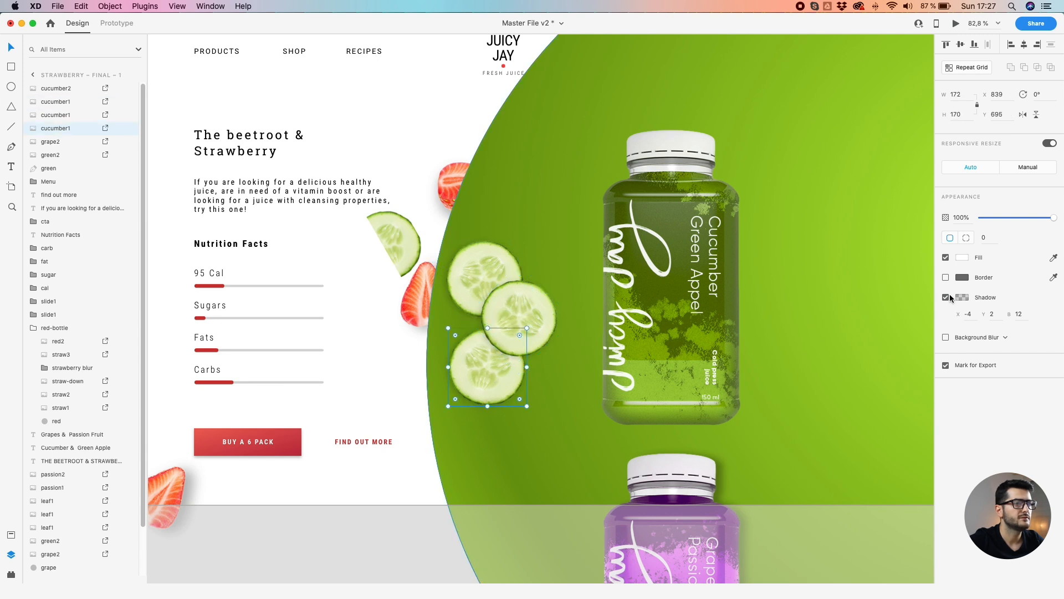
Copy the half slice to the green circle's lower edge at X 798, Y 892, with a shadow of X -4, Y 2, blur 12
left_click_drag(395, 241, 461, 448)
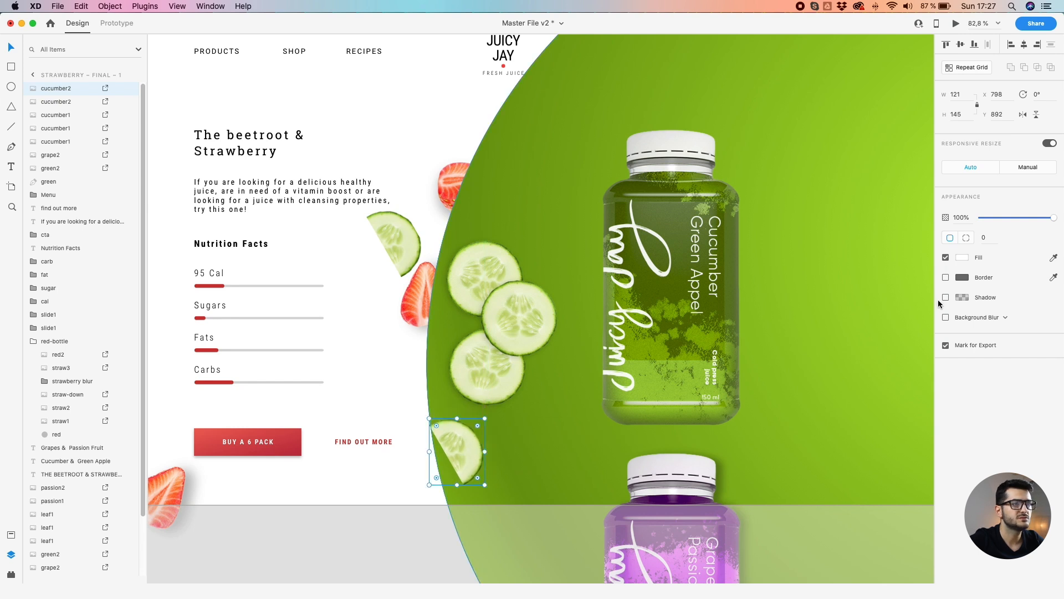
left_click(944, 298)
left_click(967, 314)
type("-4")
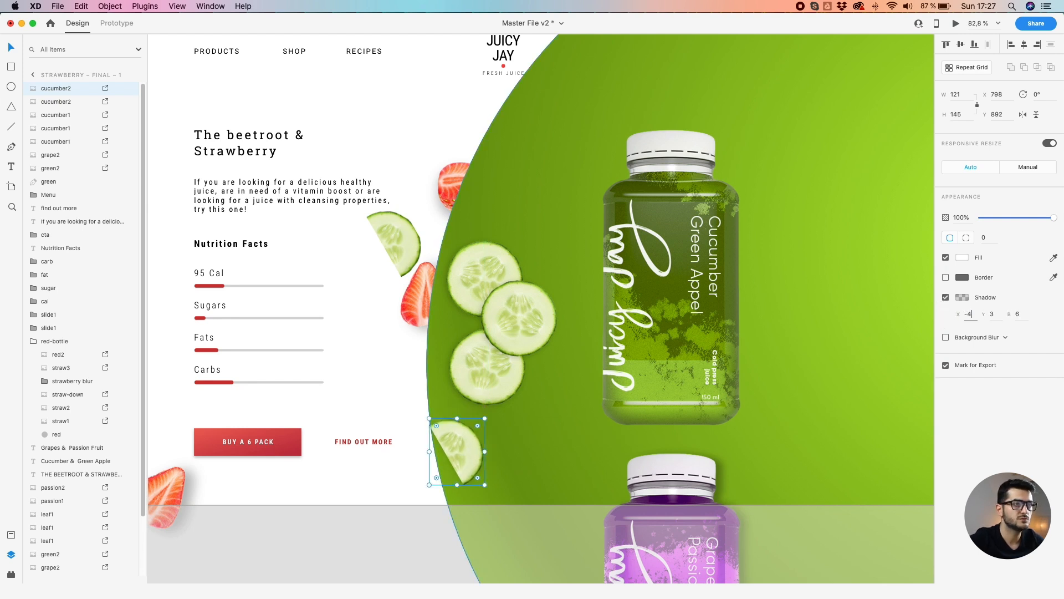
key("Tab")
type("2")
key("Tab")
type("1")
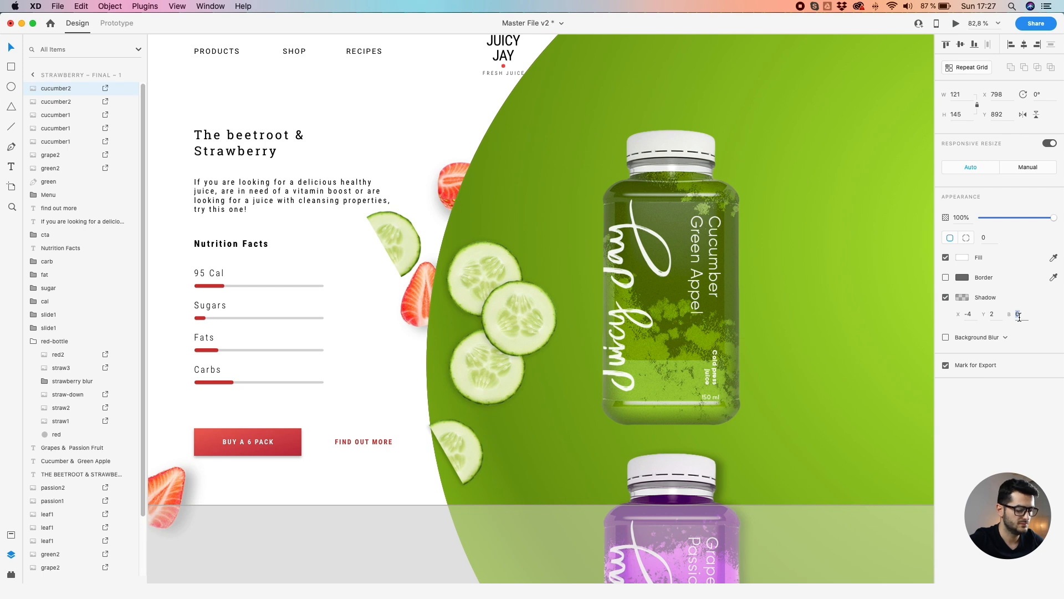
type("2")
left_click(527, 322)
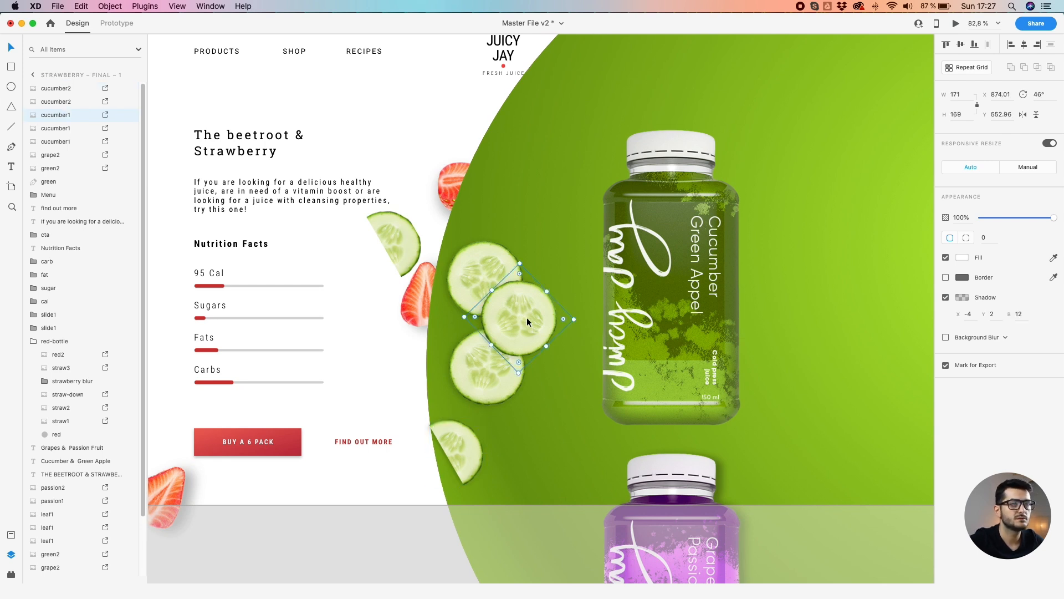
left_click(391, 316)
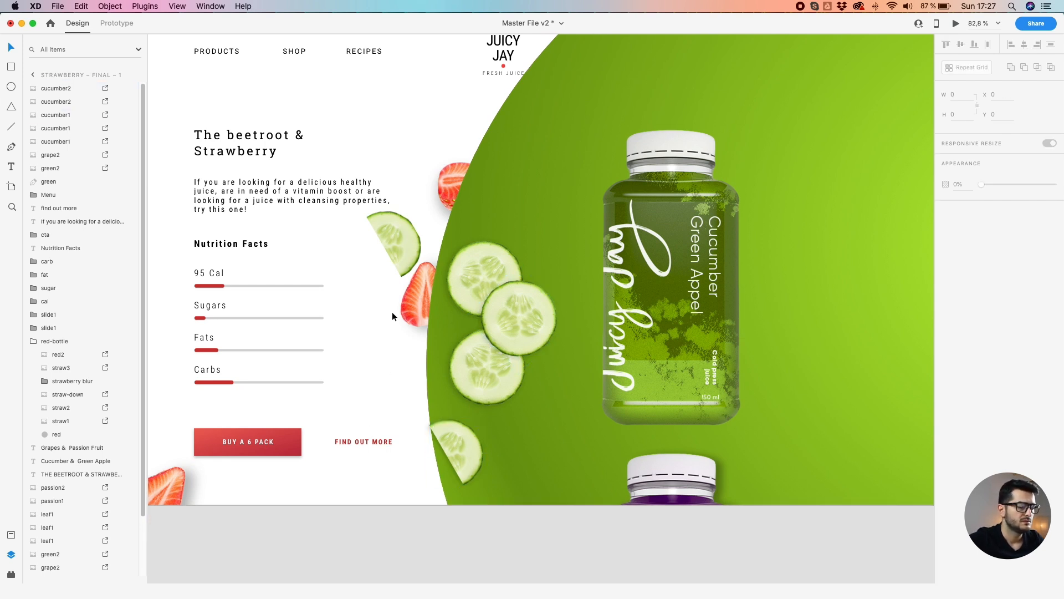
Copy the front round slice to just below and beside the green bottle, scaled to 141 × 139, at X 1018.22, Y 889.17
scroll(391, 311, "down", 3)
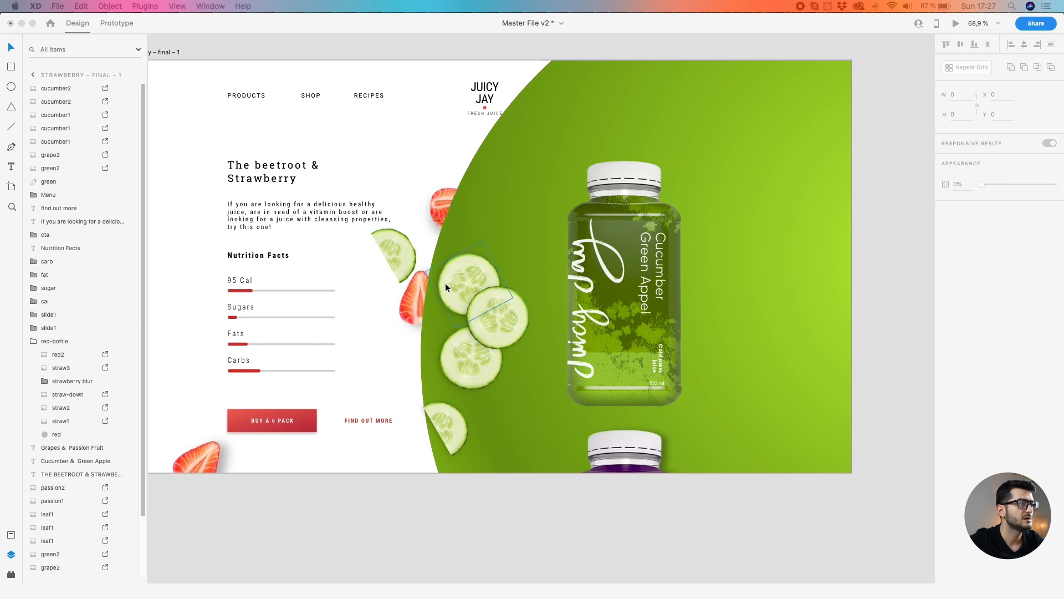
left_click(488, 318)
left_click_drag(487, 319, 534, 438)
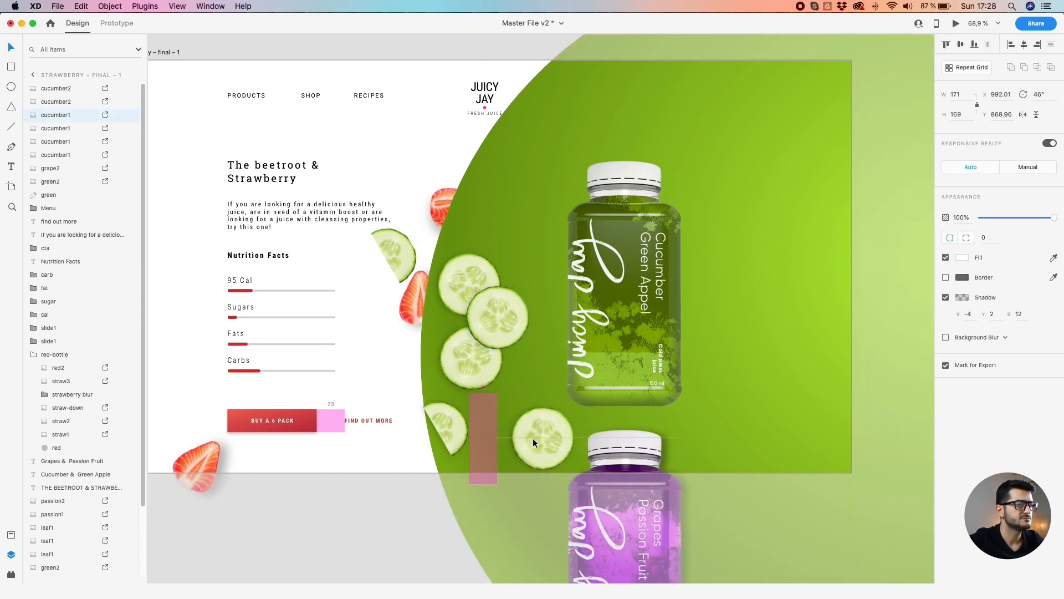
left_click_drag(543, 393, 544, 400)
left_click_drag(545, 436, 547, 435)
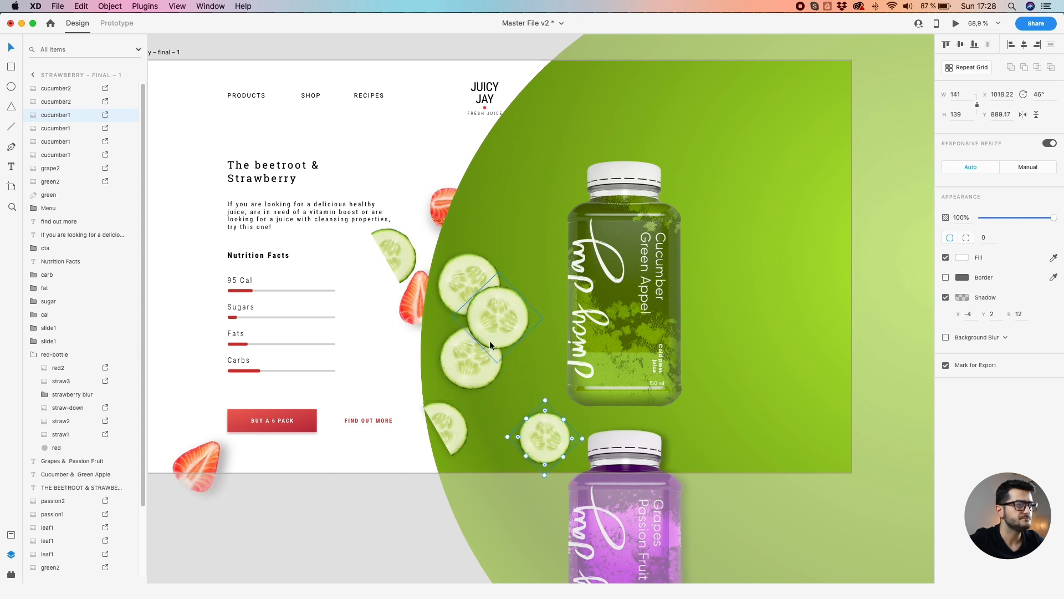
Place overlapping copies of a round and a half slice right of the bottle, and nudge the small slice to X 1027.22, Y 890.17
left_click_drag(498, 317, 740, 324)
left_click_drag(451, 430, 742, 368)
left_click(747, 321, "shift")
left_click_drag(552, 448, 555, 444)
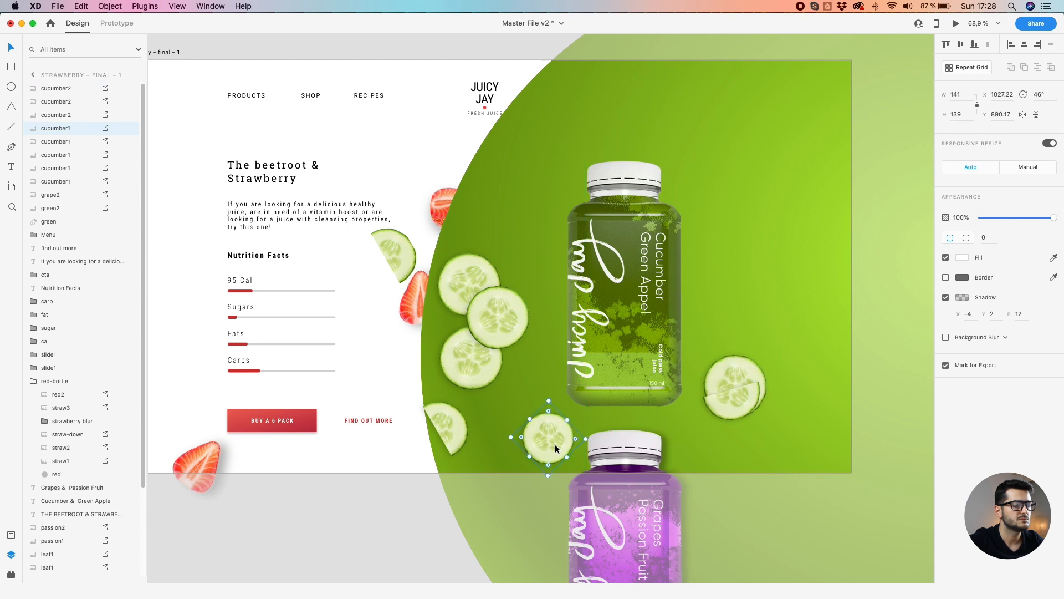
Remove the half cucumber slice beside the Nutrition Facts heading
scroll(550, 428, "down", 5)
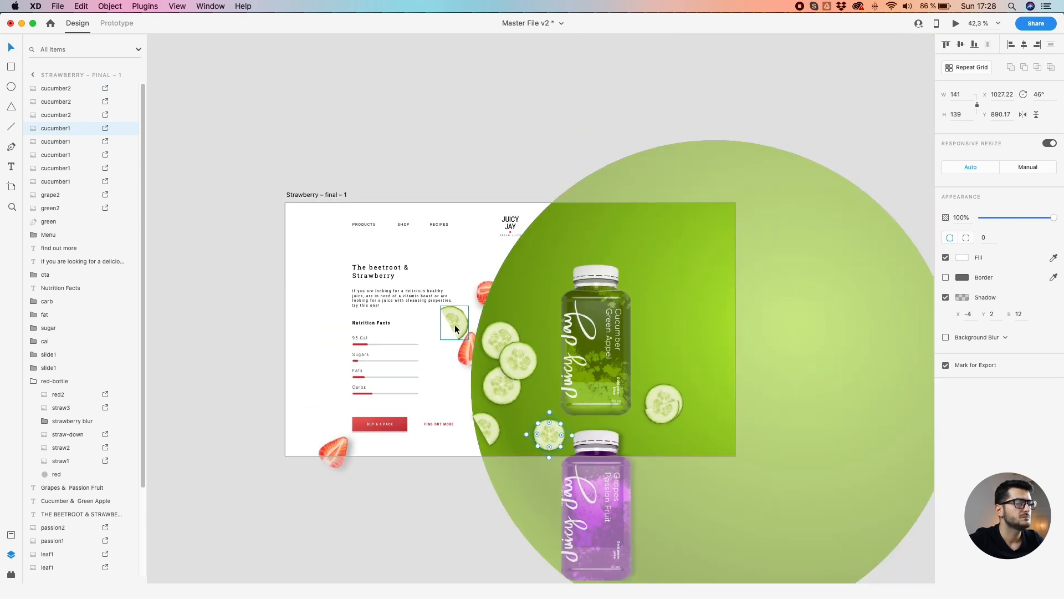
left_click_drag(455, 328, 673, 251)
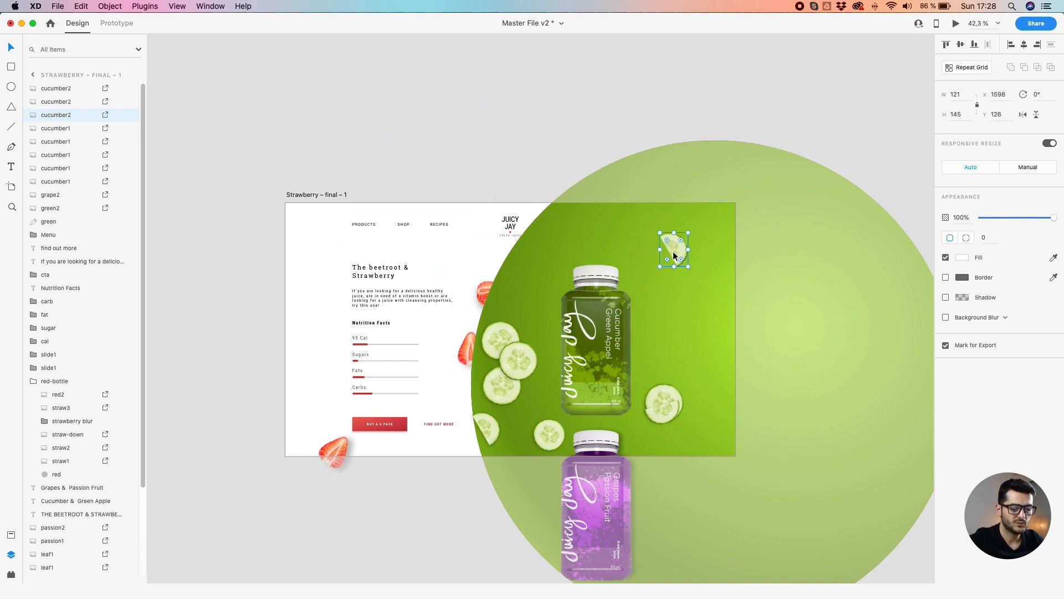
key("Delete")
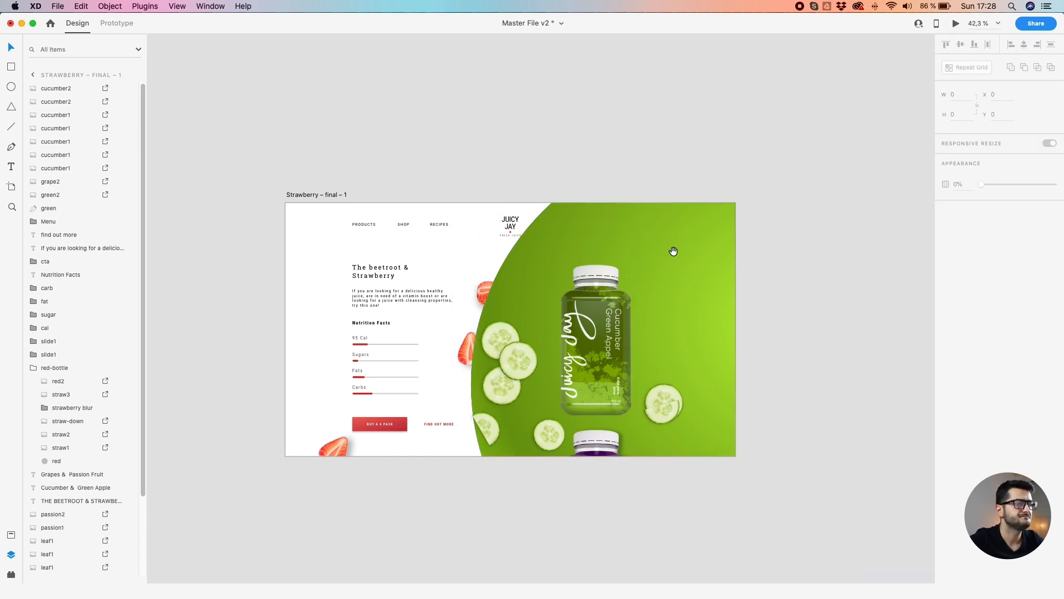
Copy a round cucumber slice to the artboard's upper-right corner and enlarge it to 273 × 269, at X 1588.62, Y -0.46
left_click_drag(673, 251, 541, 286)
left_click(376, 407)
left_click_drag(379, 407, 551, 328)
mouse_move(556, 285)
left_mouse_down()
mouse_move(573, 269)
mouse_move(572, 284)
left_mouse_up()
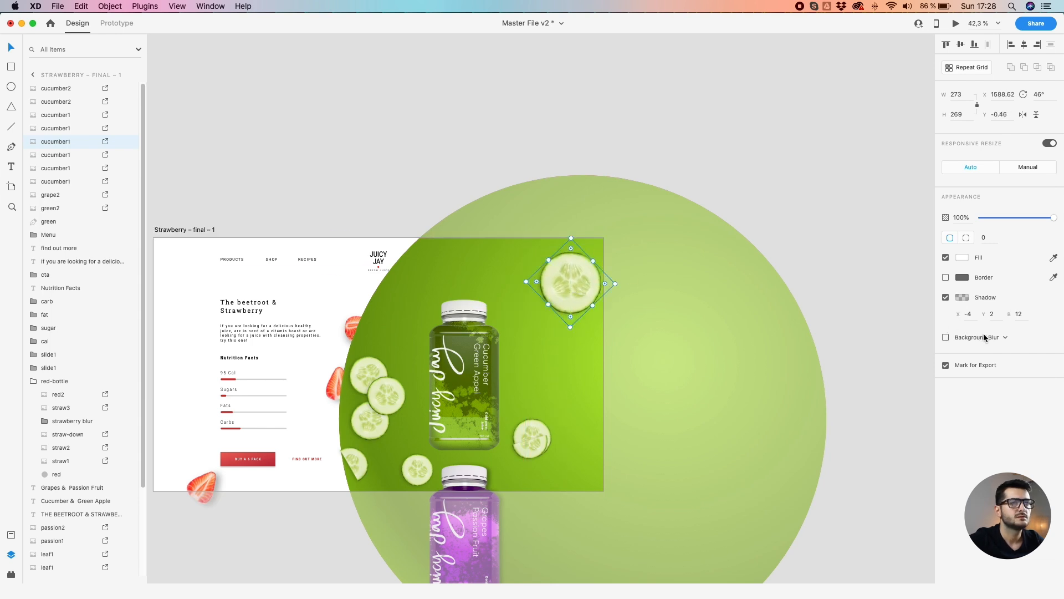
Apply an Object Blur of 7 to the large cucumber slice
left_click(1005, 338)
left_click(999, 346)
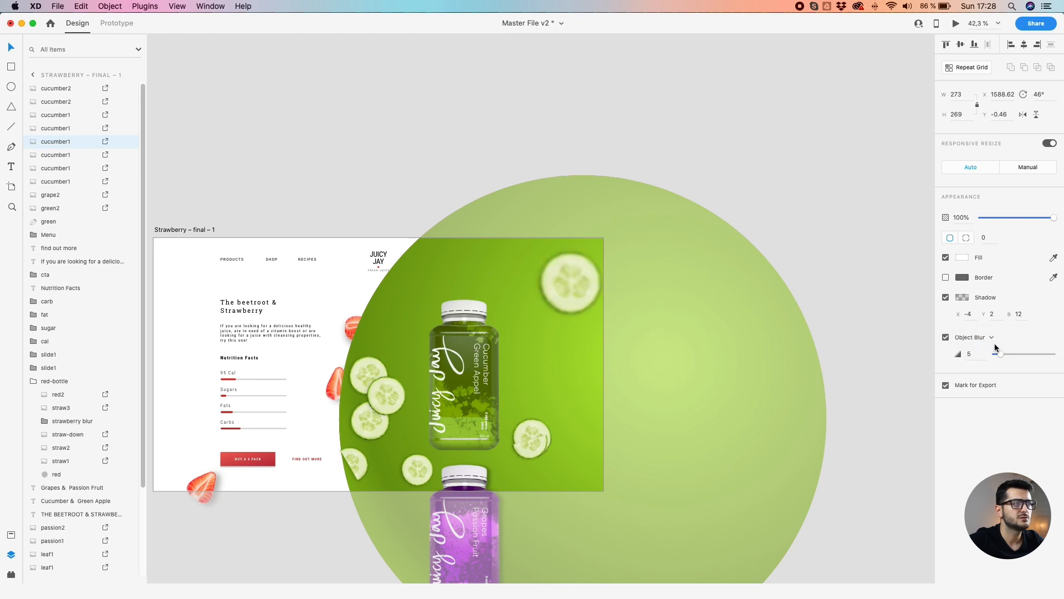
left_click_drag(1000, 355, 1003, 357)
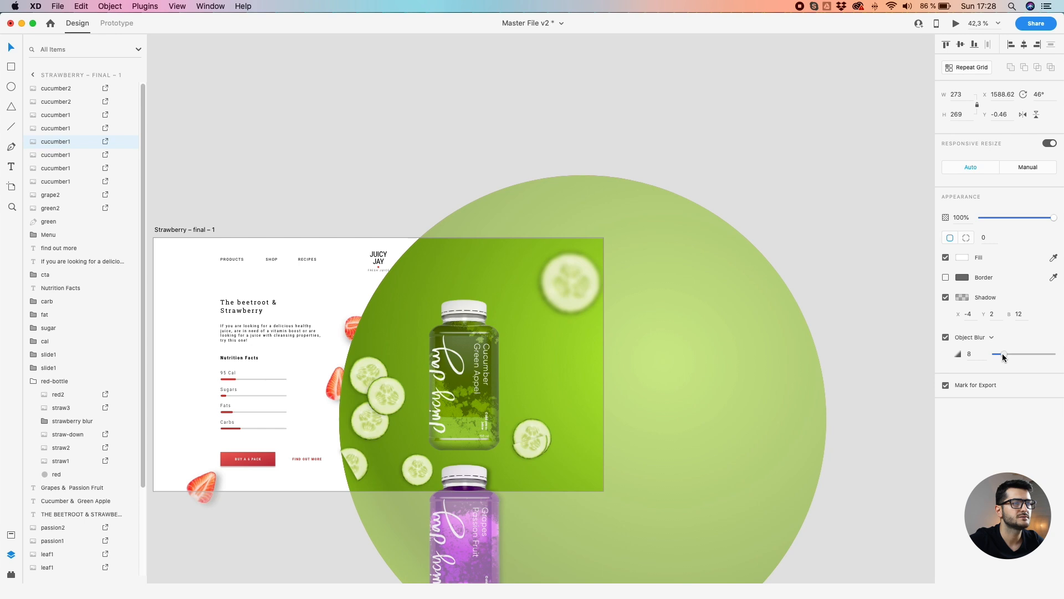
left_click_drag(1004, 357, 1002, 358)
Increase the Y offset of the large cucumber slice's shadow to 122
left_click(1019, 314)
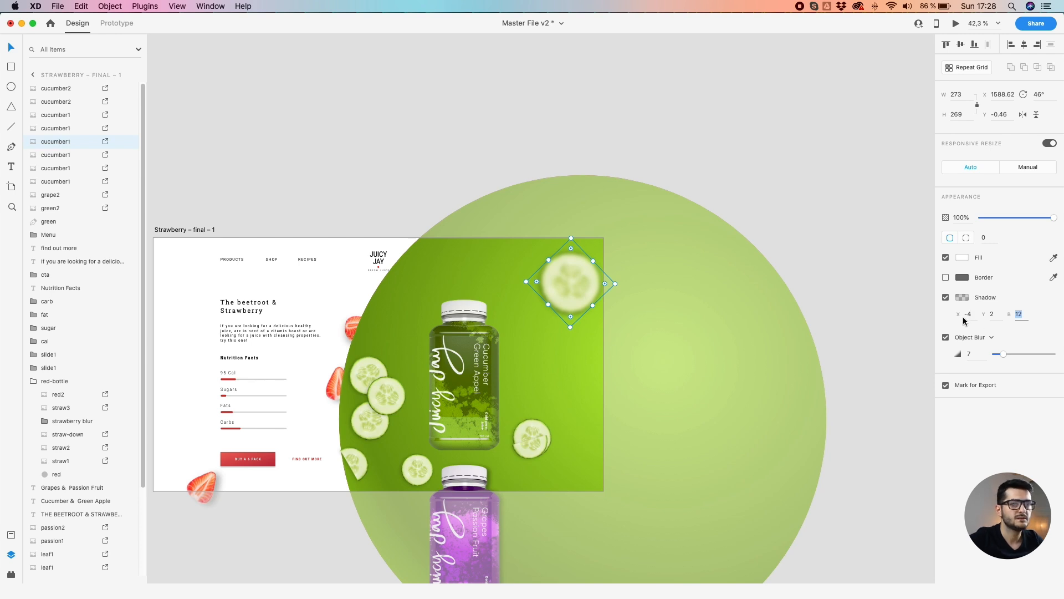
left_click(996, 313)
key("shift+Up")
key("shift+Up")
key("shift+Up")
key("shift+Up")
key("shift+Up")
key("shift+Up")
key("shift+Up")
key("shift+Up")
key("shift+Up")
key("shift+Up")
key("shift+Up")
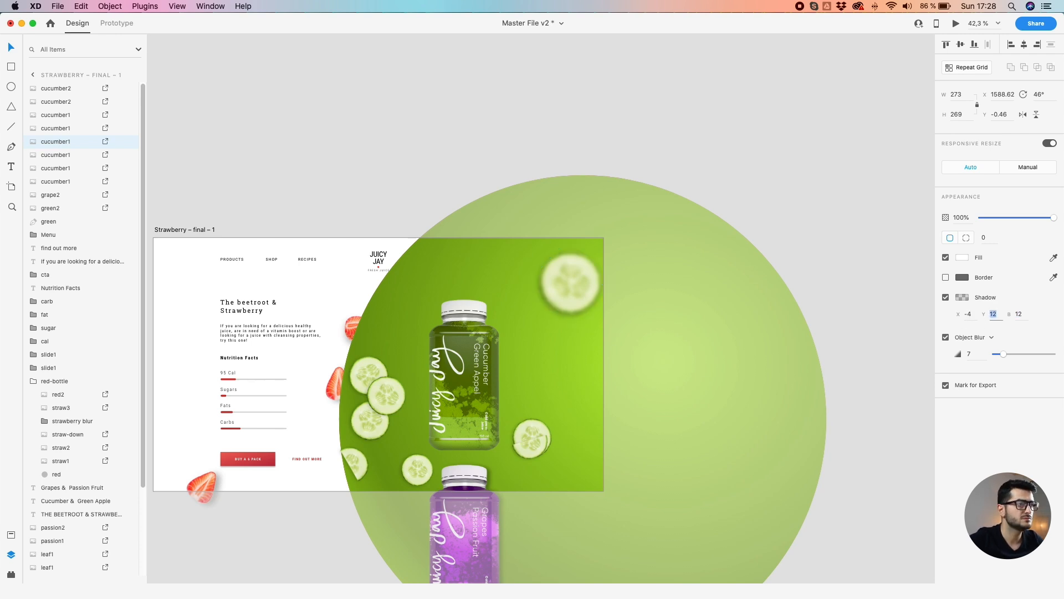
key("shift+Up")
Set the large slice's shadow to an X offset of -84 and a blur of 45
left_click(968, 314)
type("-44")
key("Return")
key("shift+Down")
key("shift+Down")
key("shift+Down")
key("shift+Down")
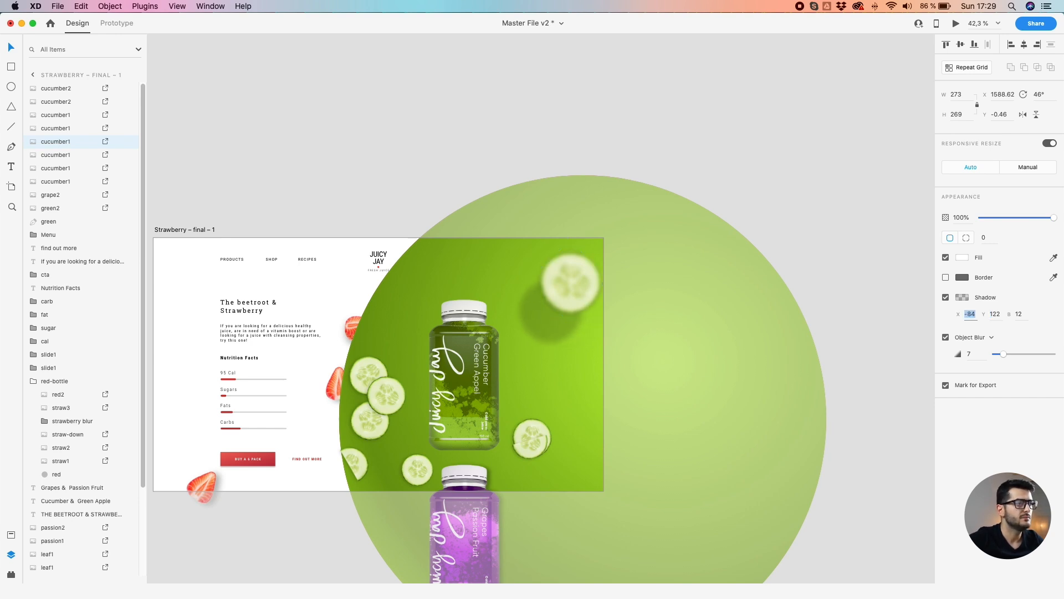
left_click(1018, 314)
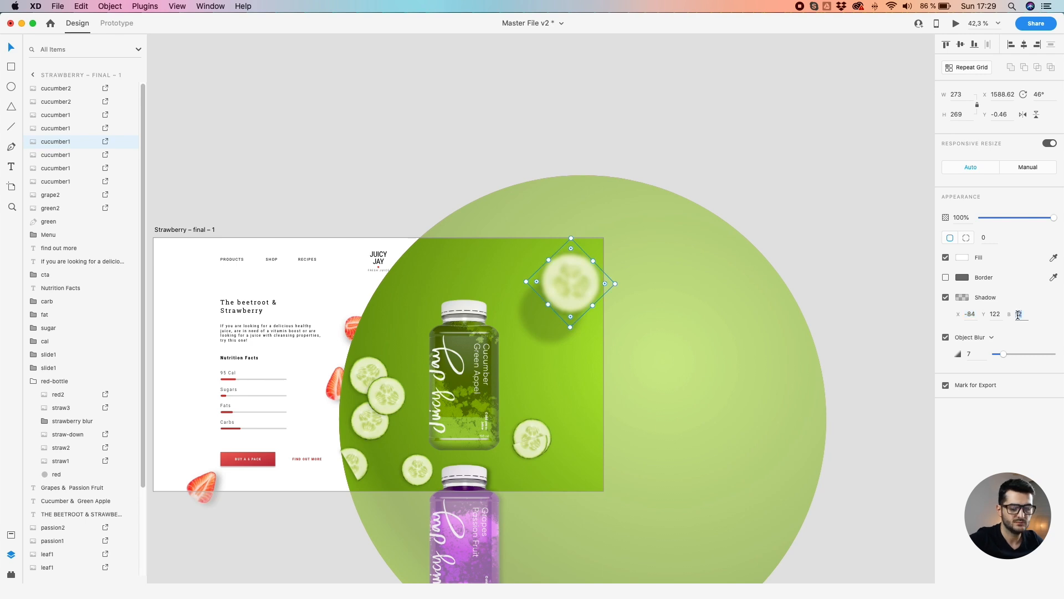
type("14")
key("Return")
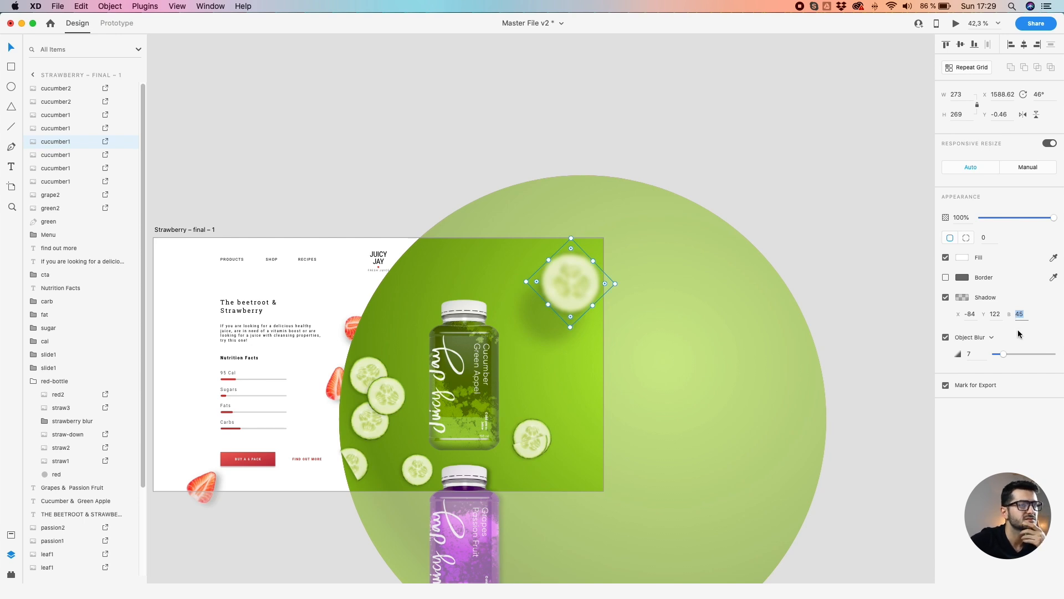
Set the large slice's shadow opacity to 10% and enlarge the slice to 285 × 282
left_click(970, 299)
left_click_drag(936, 311, 939, 316)
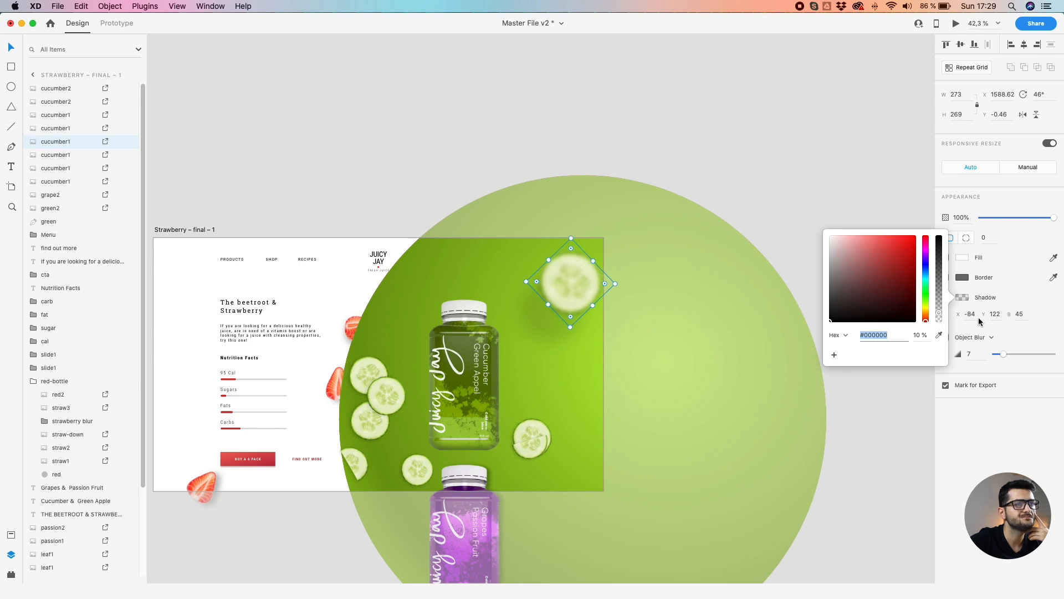
left_click(956, 318)
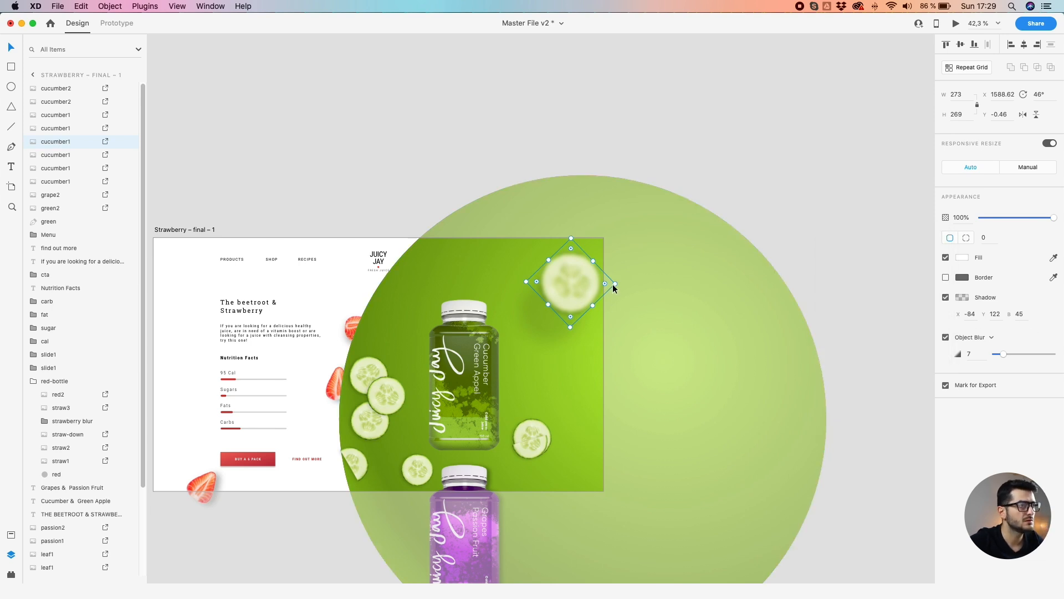
left_click_drag(613, 283, 620, 284)
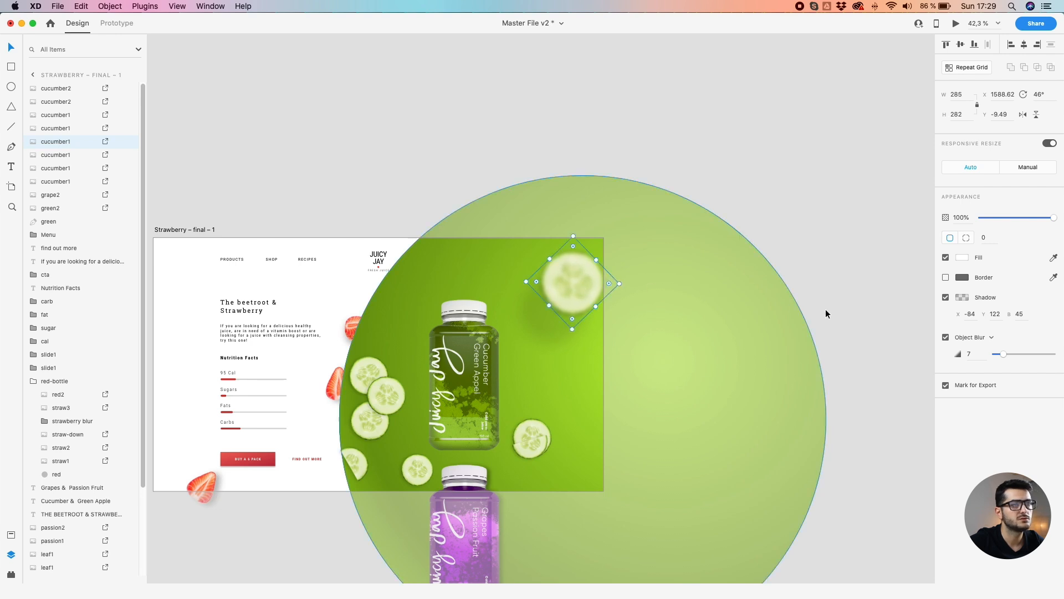
Reduce the large slice's shadow opacity to 8% and move the slice partly past the artboard's right edge
left_click(963, 298)
left_click_drag(938, 317, 938, 316)
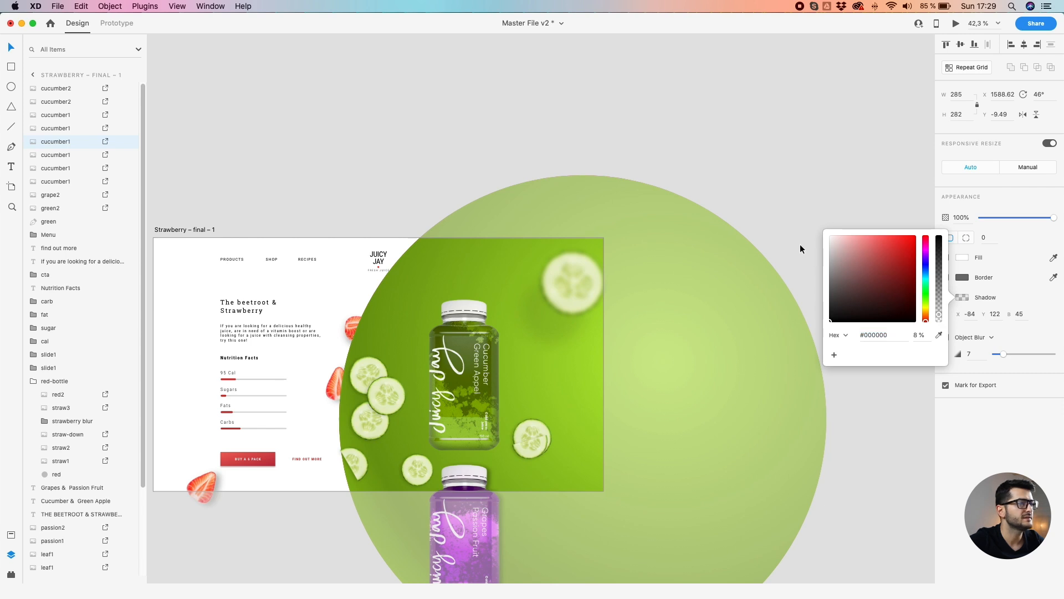
left_click(799, 249)
left_click_drag(567, 281, 598, 272)
left_click(473, 200)
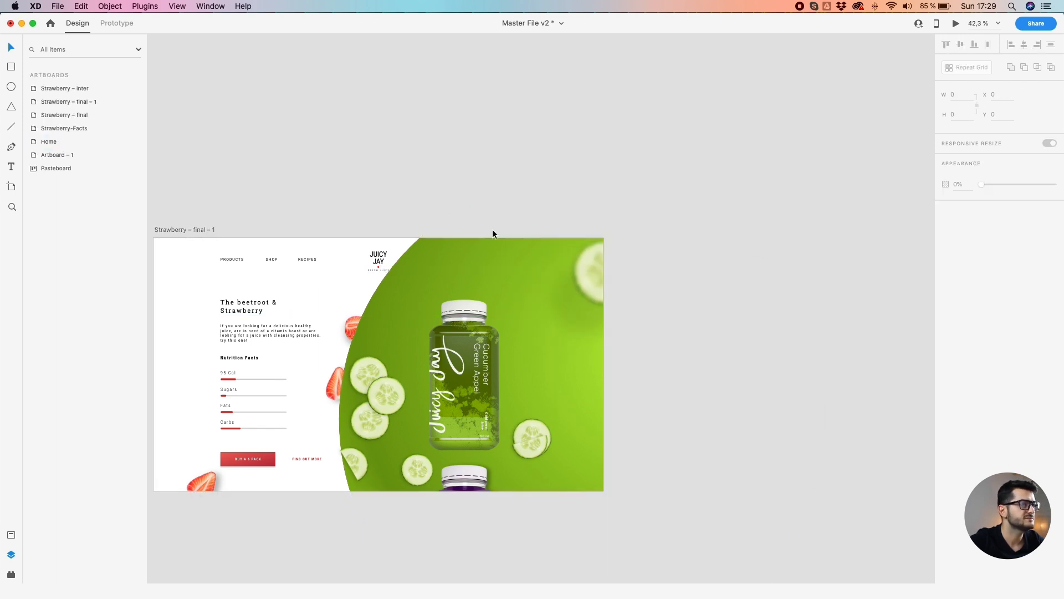
Duplicate the large blurred cucumber slice onto the artboard's lower right corner, enlarge it to 301 × 298 and rotate it to 76°
scroll(578, 302, "down", 3)
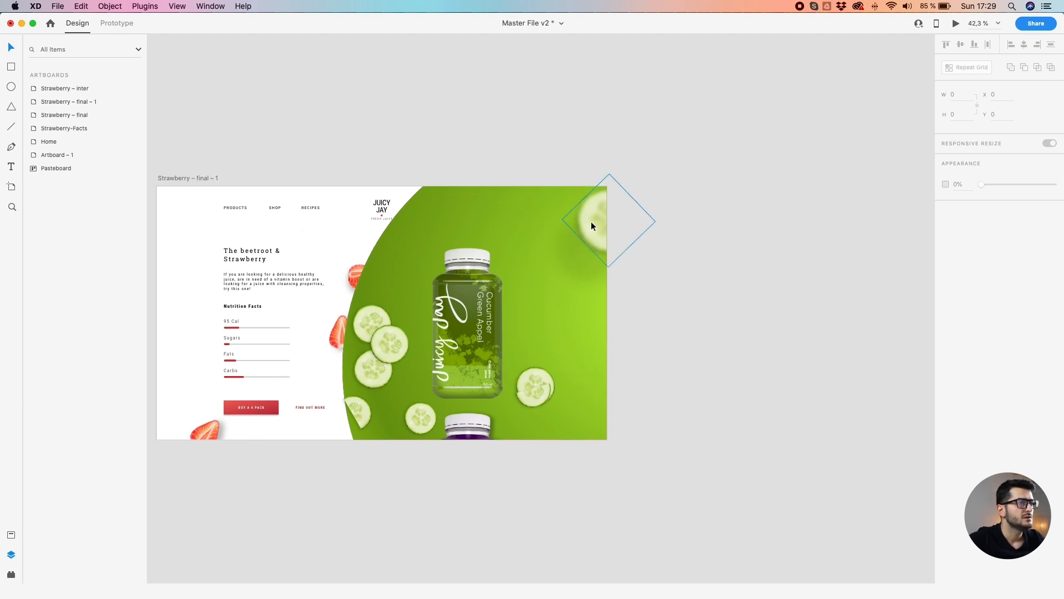
left_click_drag(593, 220, 581, 418)
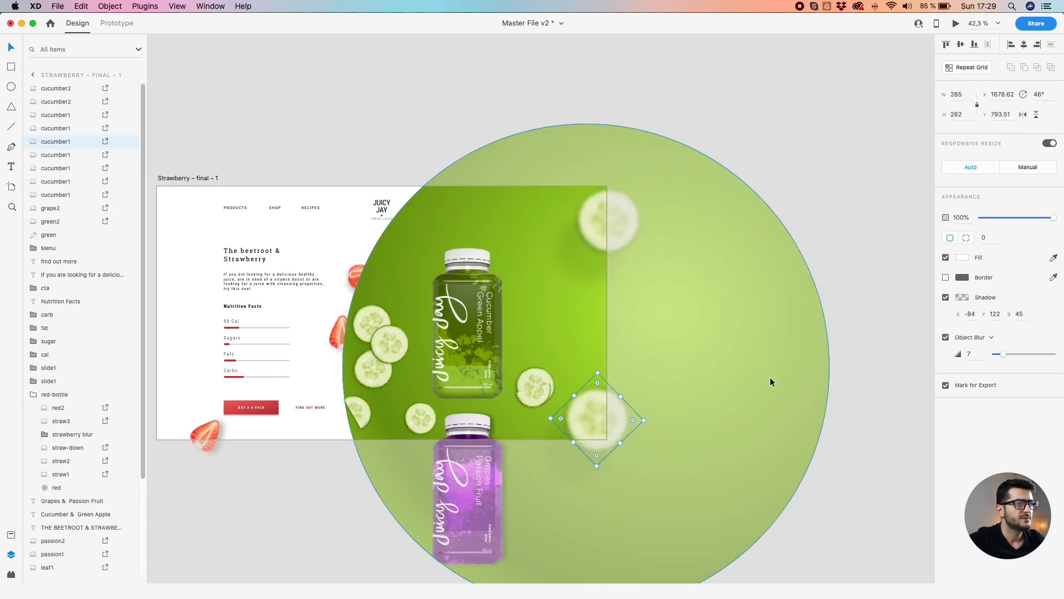
left_click_drag(598, 368, 624, 374)
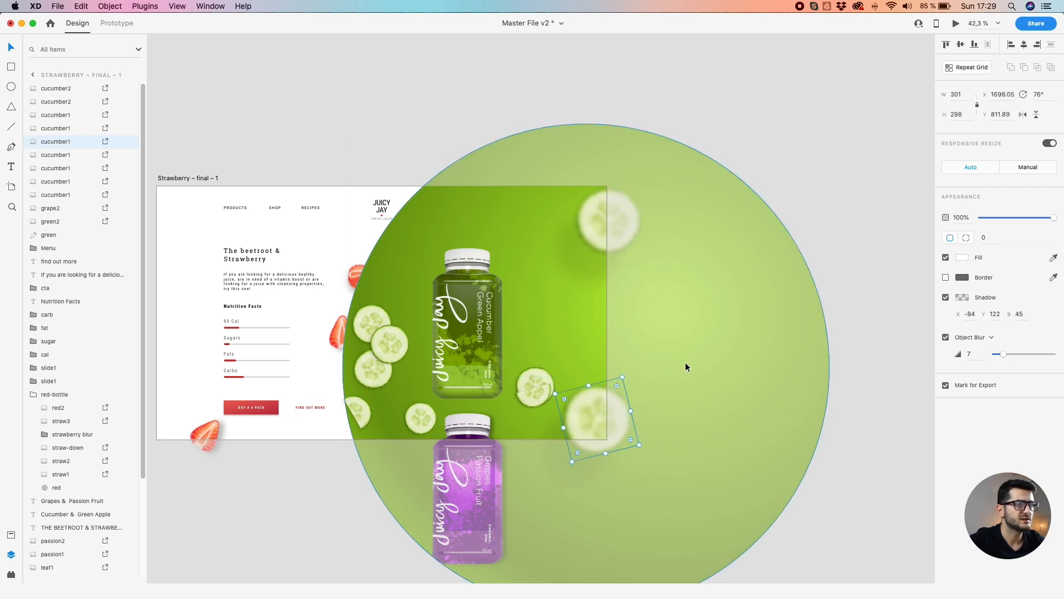
Set the Y offset of the lower right cucumber slice's shadow to -88
left_click(995, 314)
key("shift+Down")
key("shift+Down")
key("shift+Down")
key("shift+Down")
key("shift+Down")
key("shift+Down")
key("shift+Down")
key("shift+Down")
key("shift+Down")
key("shift+Down")
key("shift+Down")
key("shift+Down")
key("shift+Down")
key("shift+Down")
key("shift+Down")
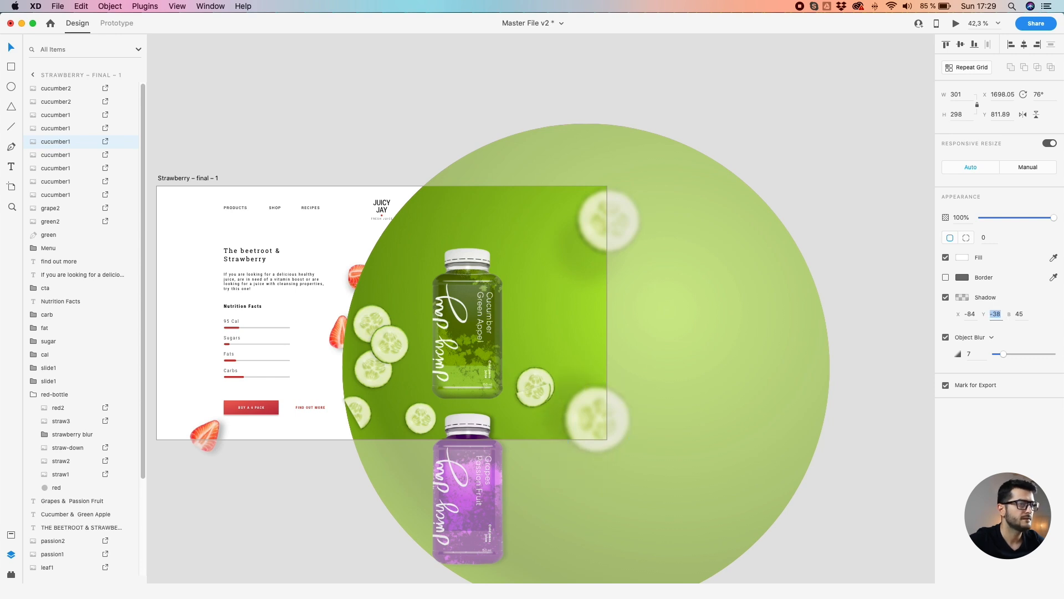
key("shift+Down")
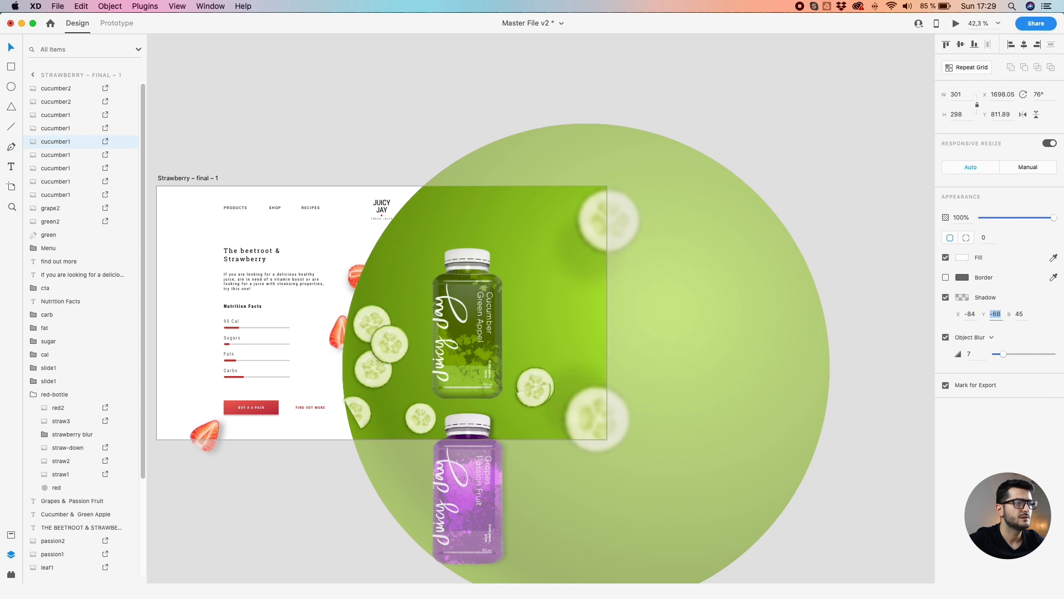
key("shift+Down")
key("shift+Down")
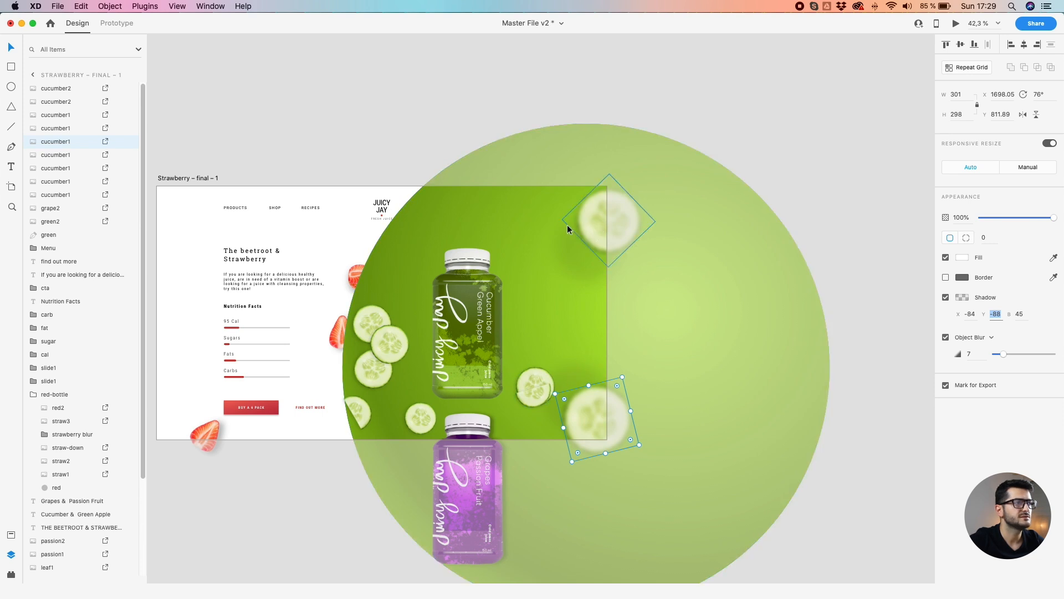
left_click(575, 411)
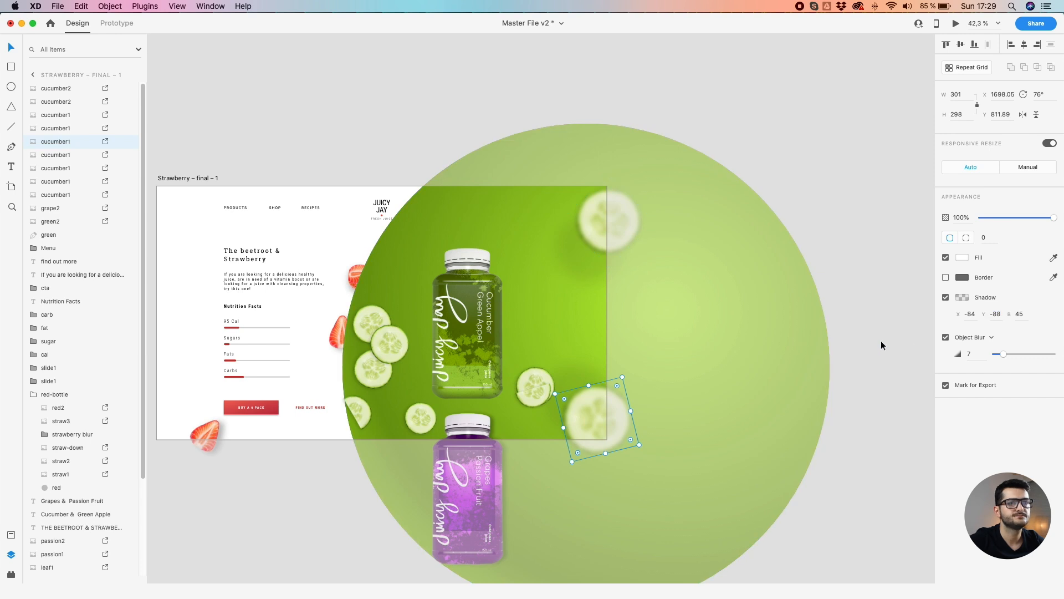
Set the blur of the lower right slice's shadow to 35
left_click(1019, 314)
type("35")
key("Return")
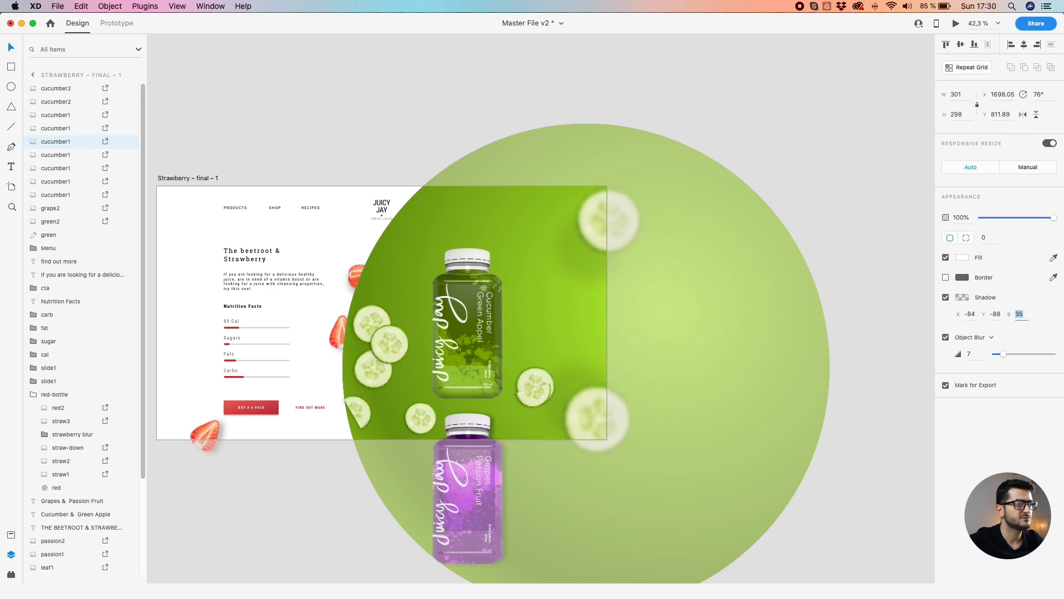
left_click(830, 245)
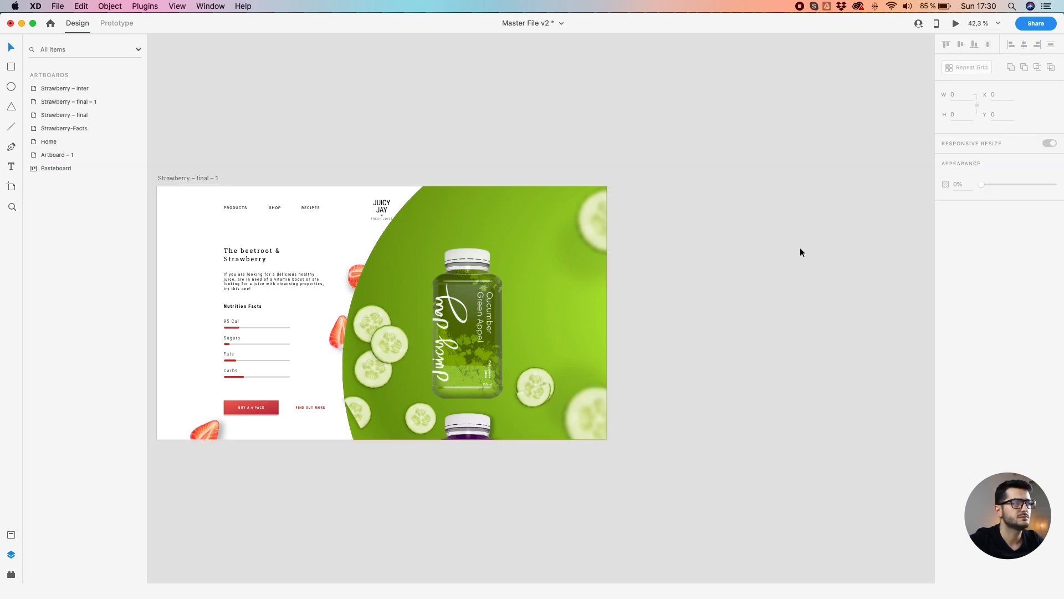
Shift the lower right blurred slice slightly left into the artboard and enlarge it a little
left_click(587, 406)
left_click(755, 183)
scroll(755, 177, "down", 3)
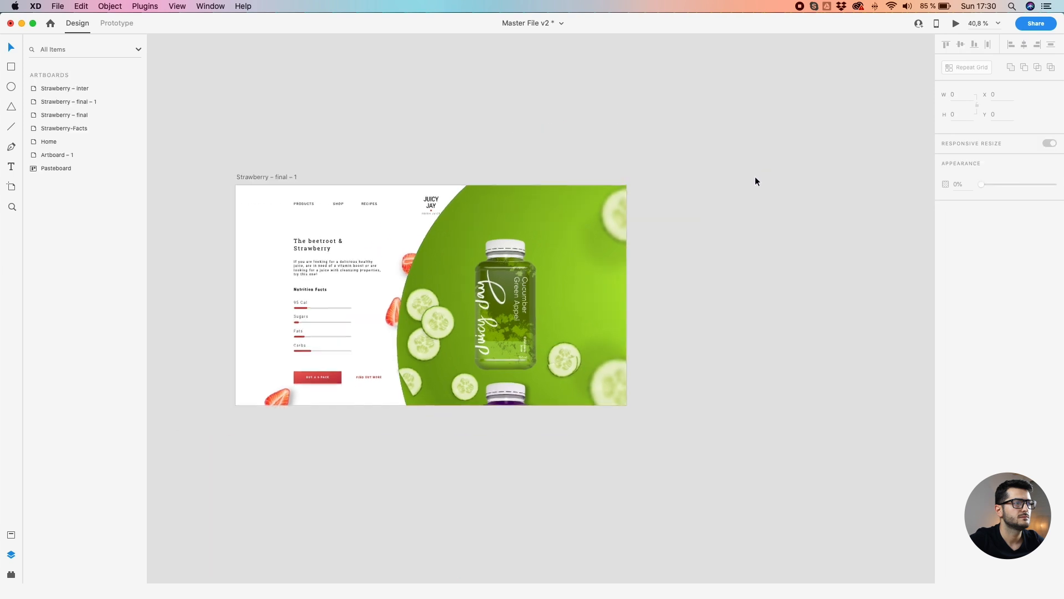
left_click(611, 389)
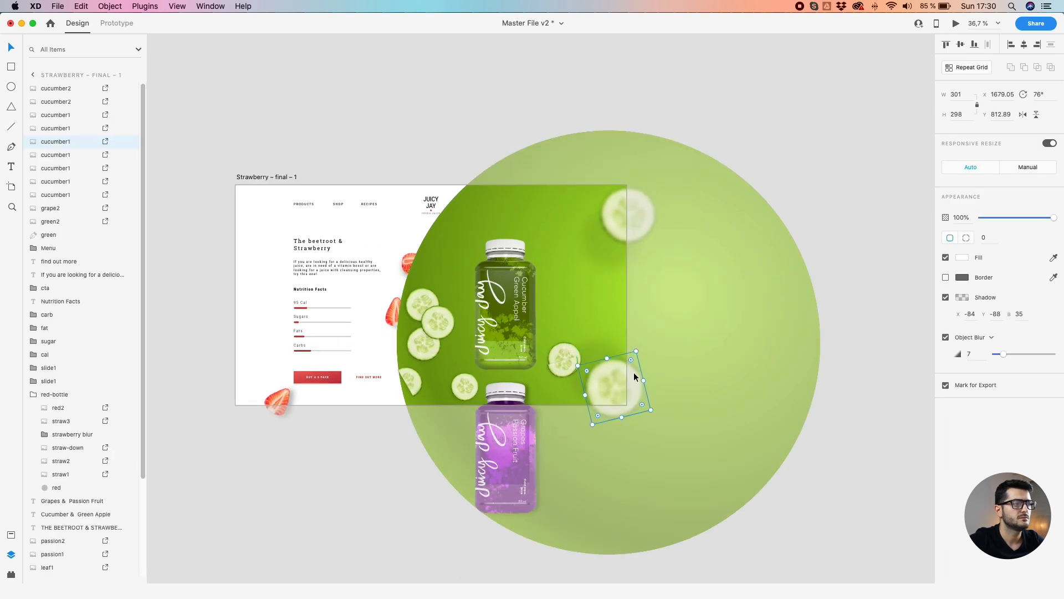
left_click_drag(637, 352, 641, 346)
left_click_drag(595, 392, 597, 398)
left_click(377, 172)
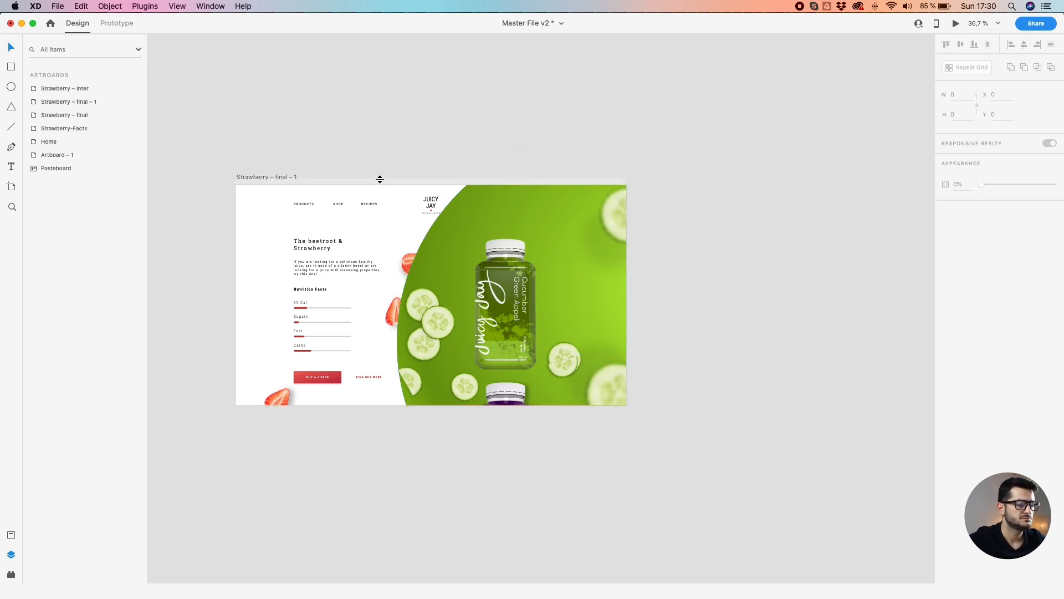
Duplicate a sharp 171 × 169 cucumber slice from the left cluster over the strawberry at the artboard's lower left edge
scroll(437, 325, "left", 5)
scroll(437, 325, "down", 1)
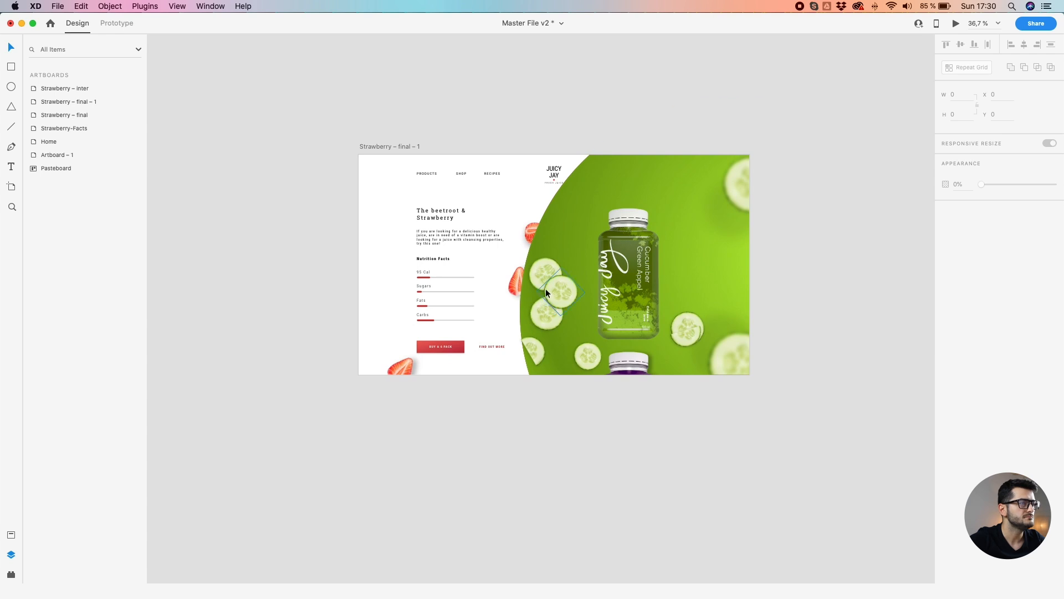
left_click_drag(557, 288, 415, 373)
scroll(394, 367, "up", 5)
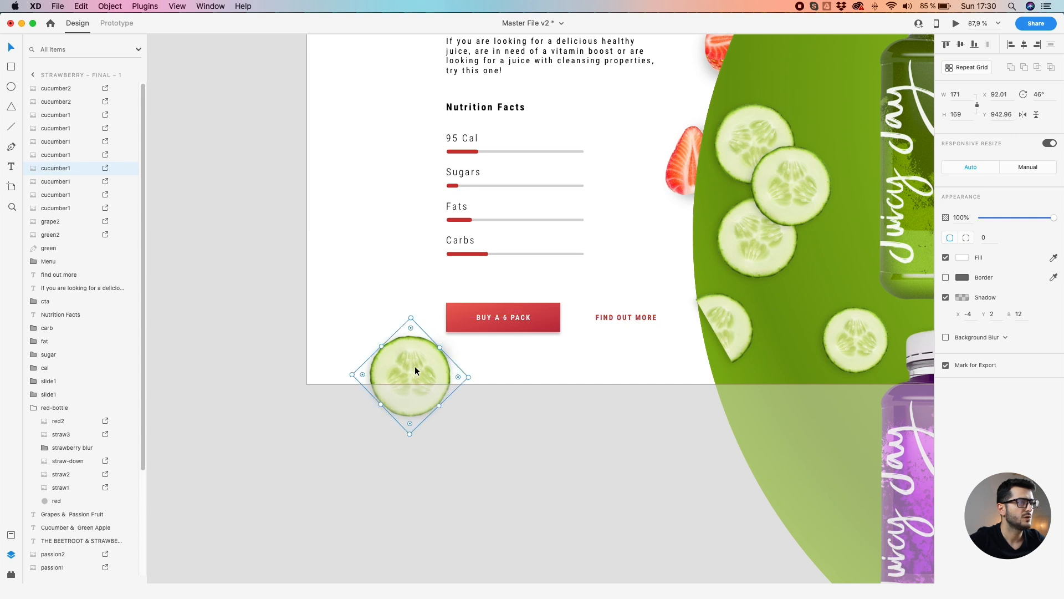
scroll(414, 366, "down", 3)
left_click(328, 331)
scroll(328, 330, "down", 3)
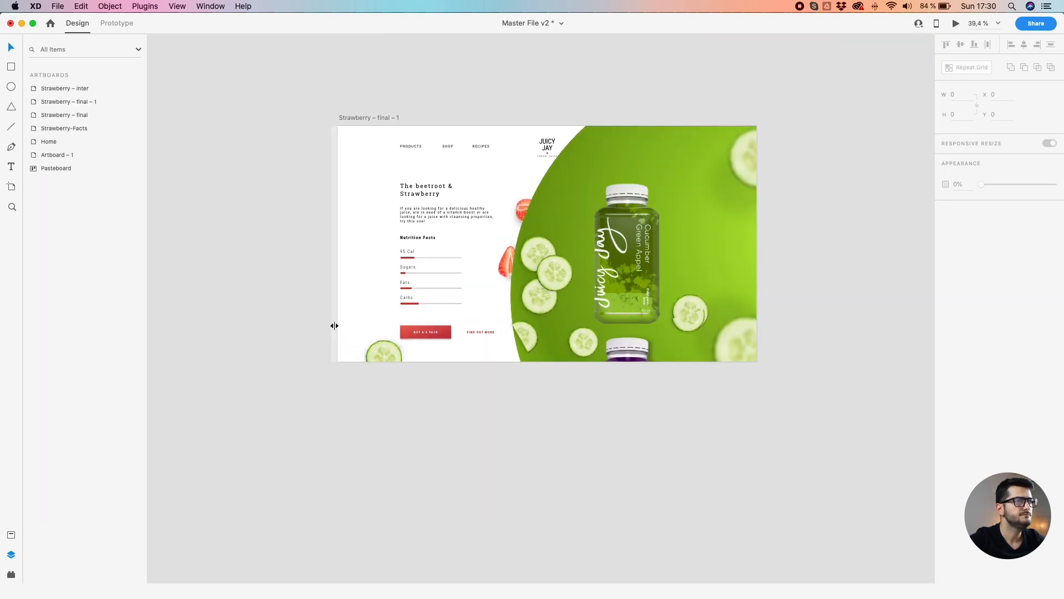
left_click_drag(334, 322, 286, 315)
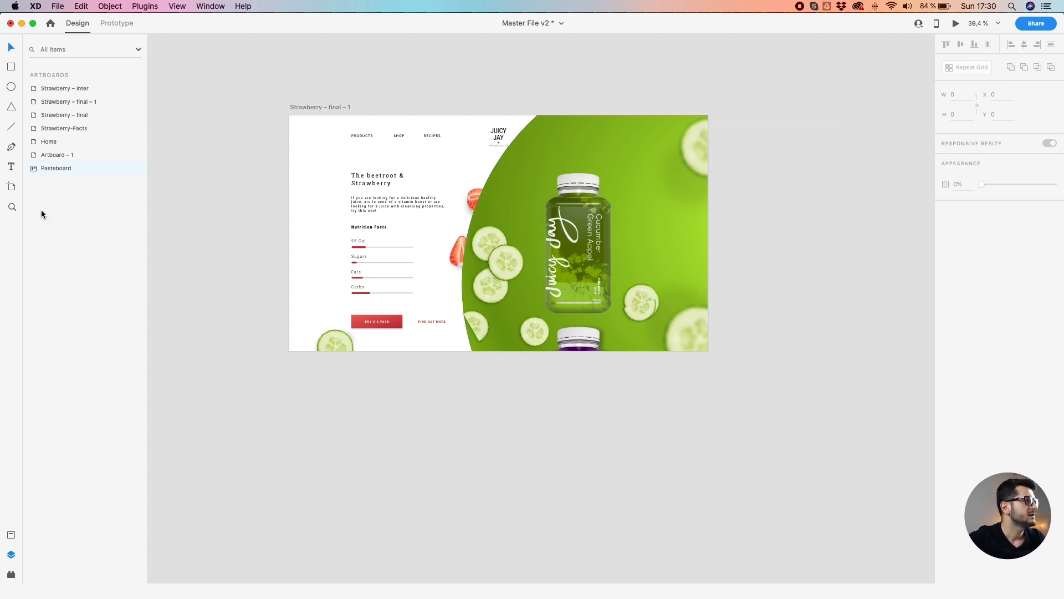
Group all cucumber slices with the grape2, green2 and green layers, leaving out Menu, and name the group green-bottle
left_click(507, 173)
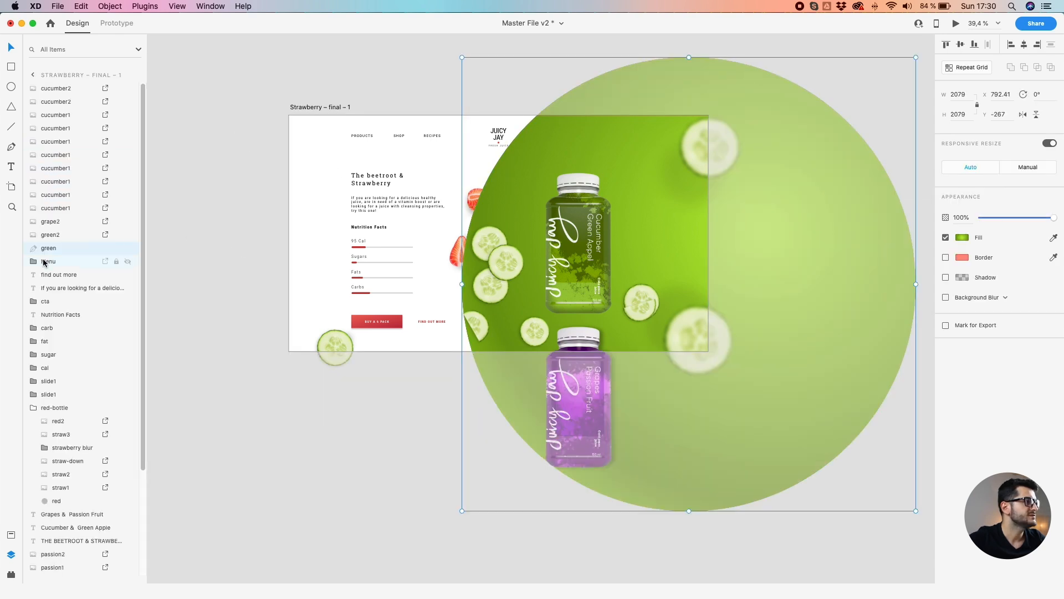
left_click(66, 89)
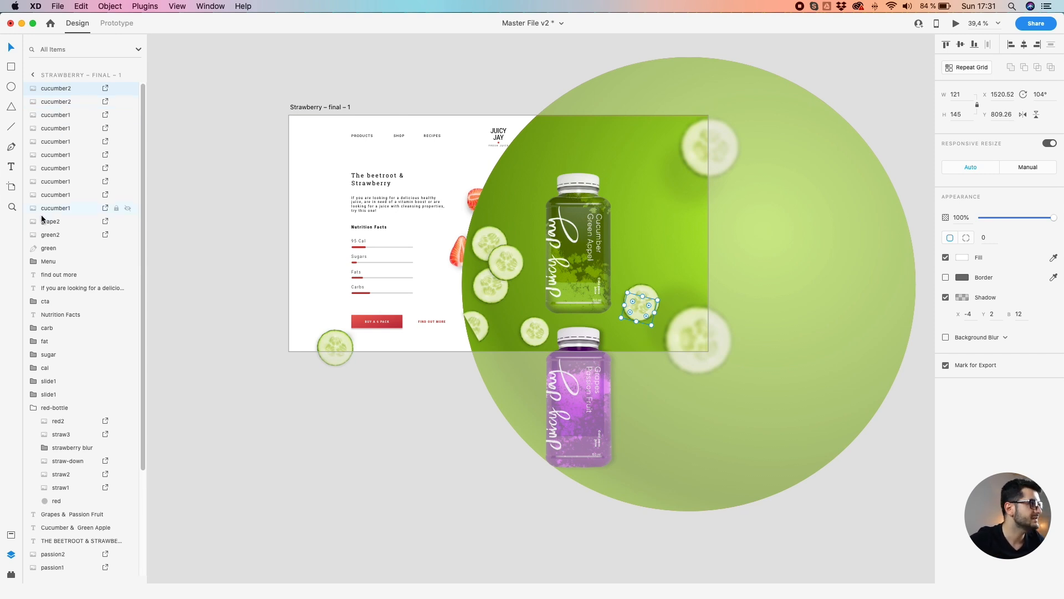
left_click(50, 250, "shift")
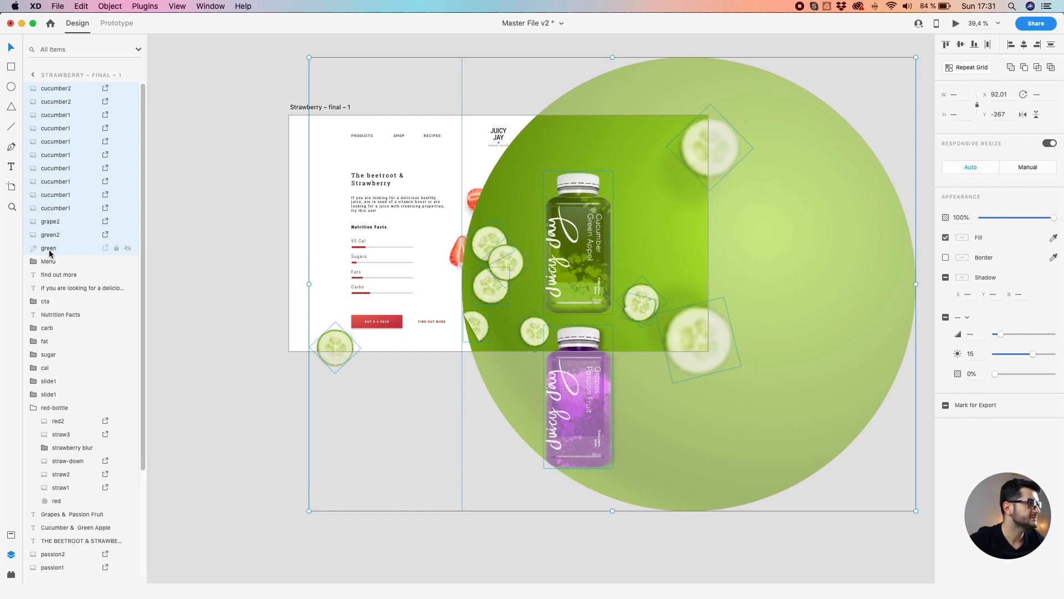
left_click(50, 252)
left_click(63, 88)
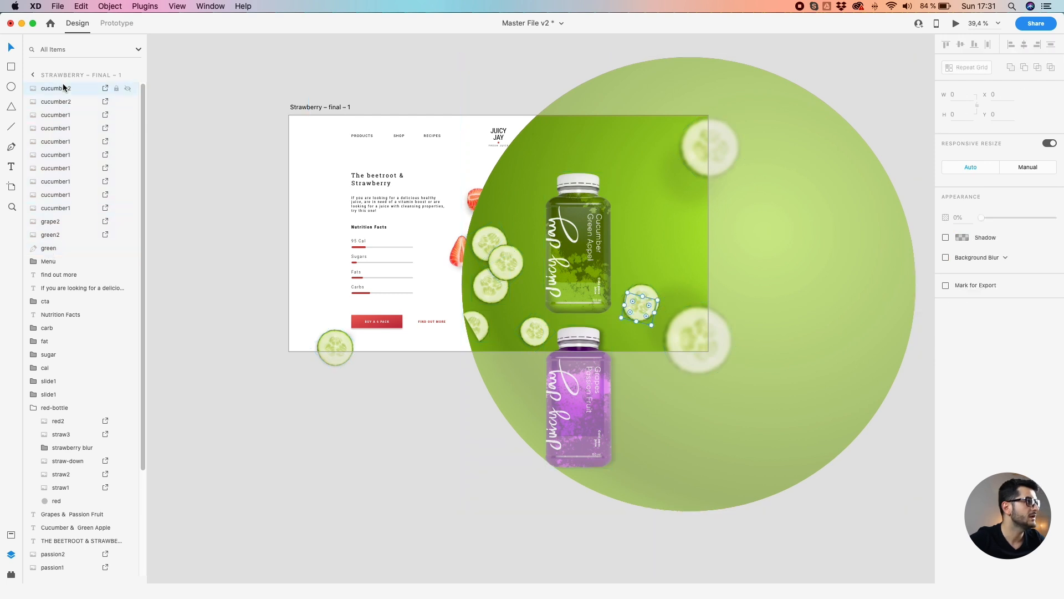
left_click(50, 261, "shift")
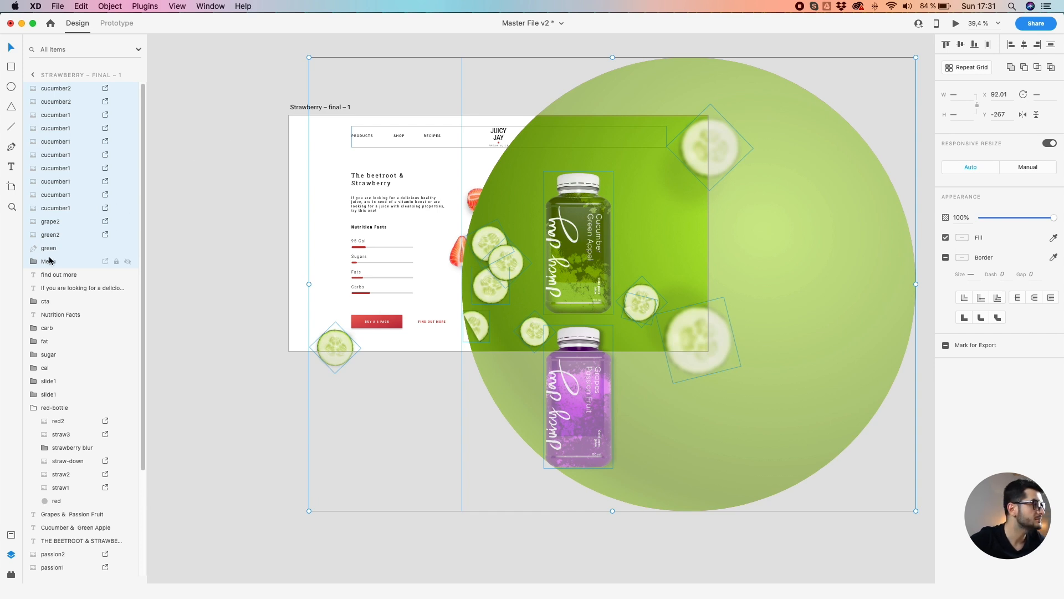
left_click(66, 262, "super")
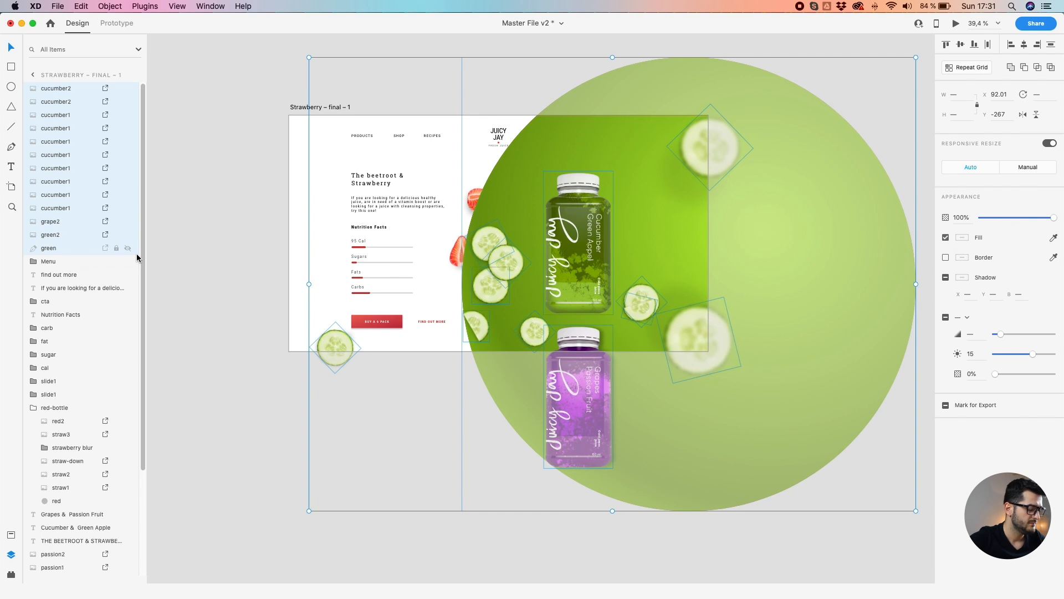
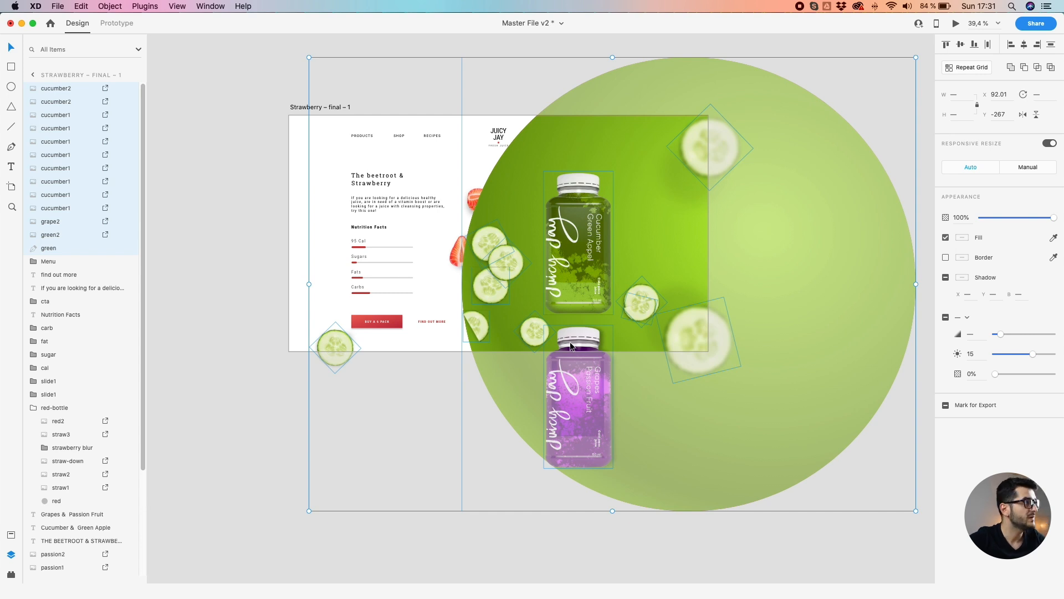
key("super+g")
double_click(59, 89)
type("green-b")
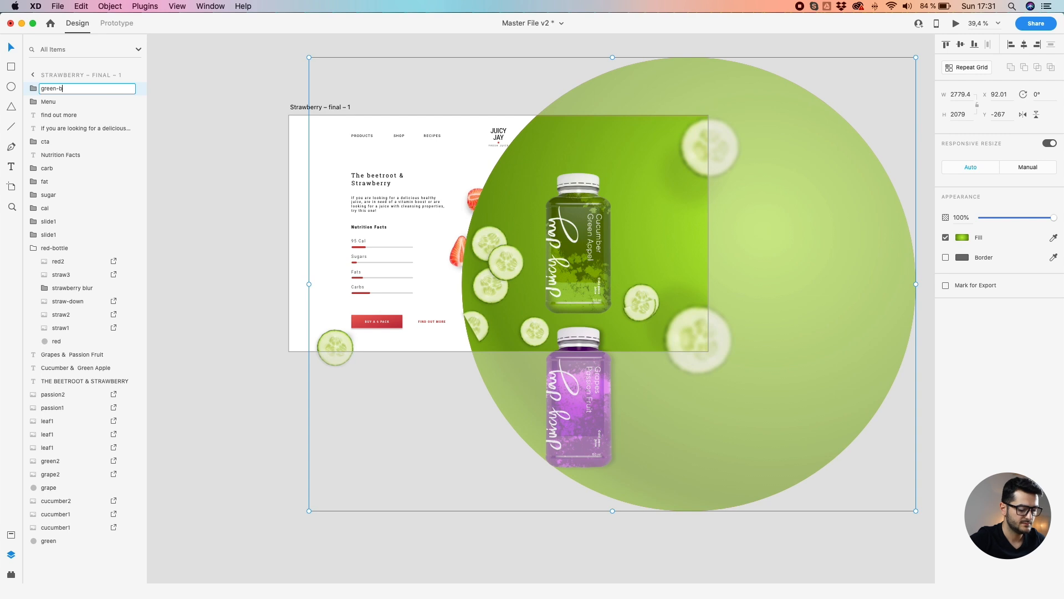
type("ottle")
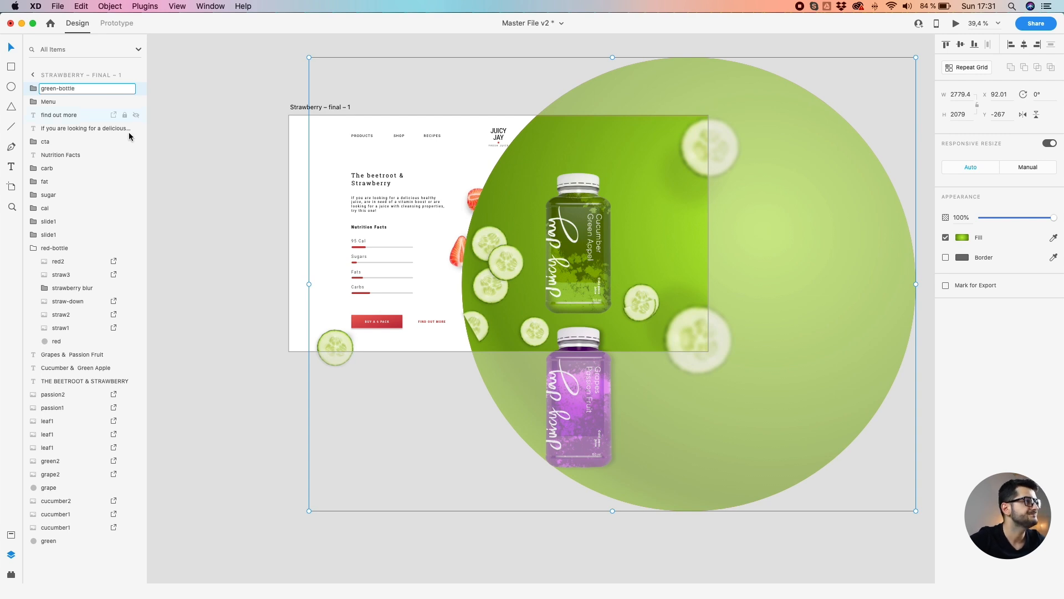
left_click(235, 205)
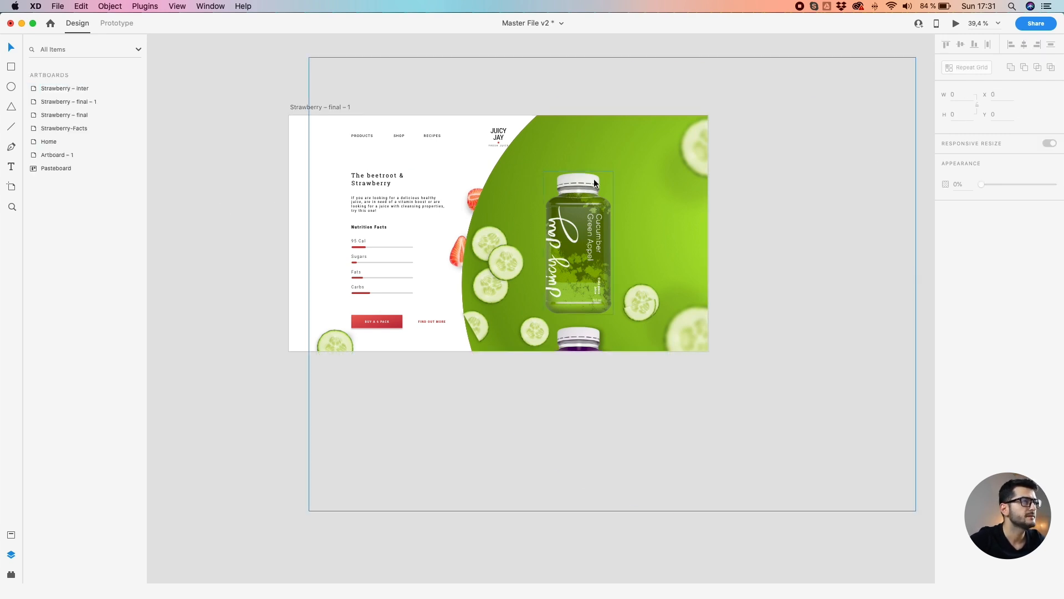
Move the green-bottle group directly above red-bottle in the layer order and collapse the red-bottle group
left_click(636, 165)
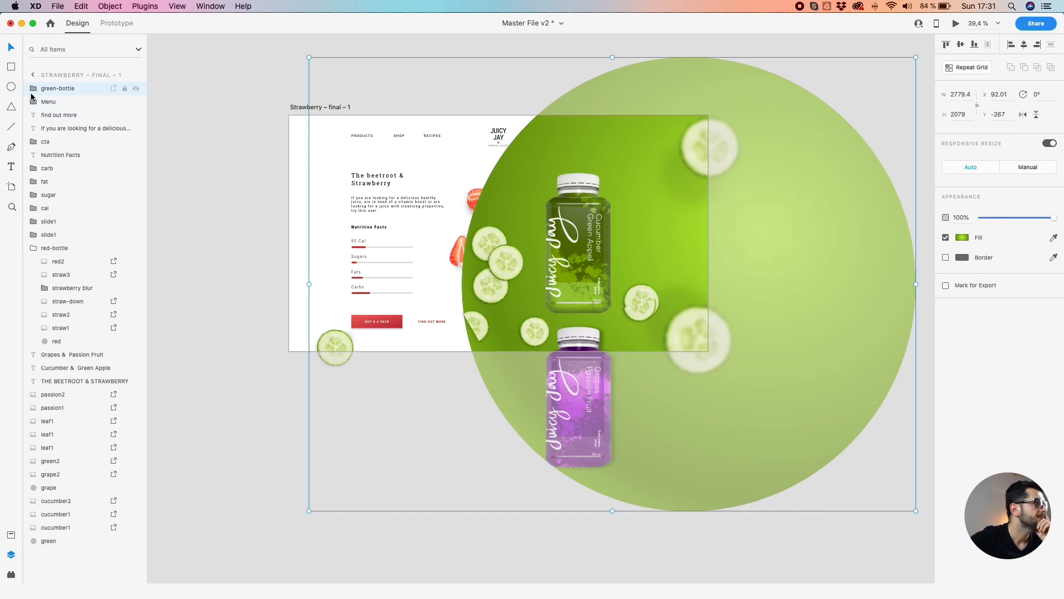
left_click_drag(33, 90, 43, 245)
left_click(31, 248)
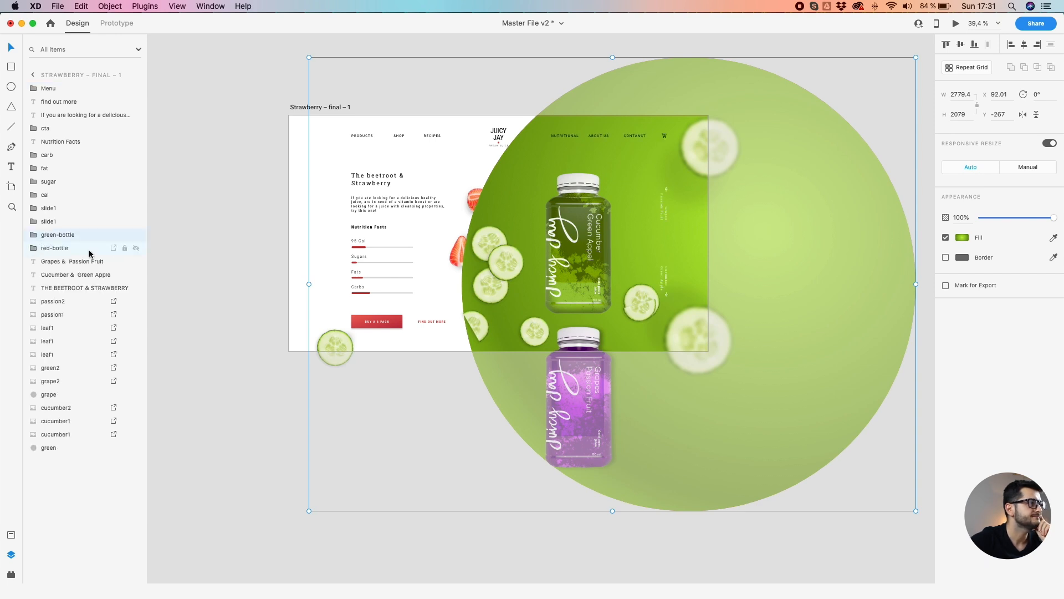
left_click(244, 255)
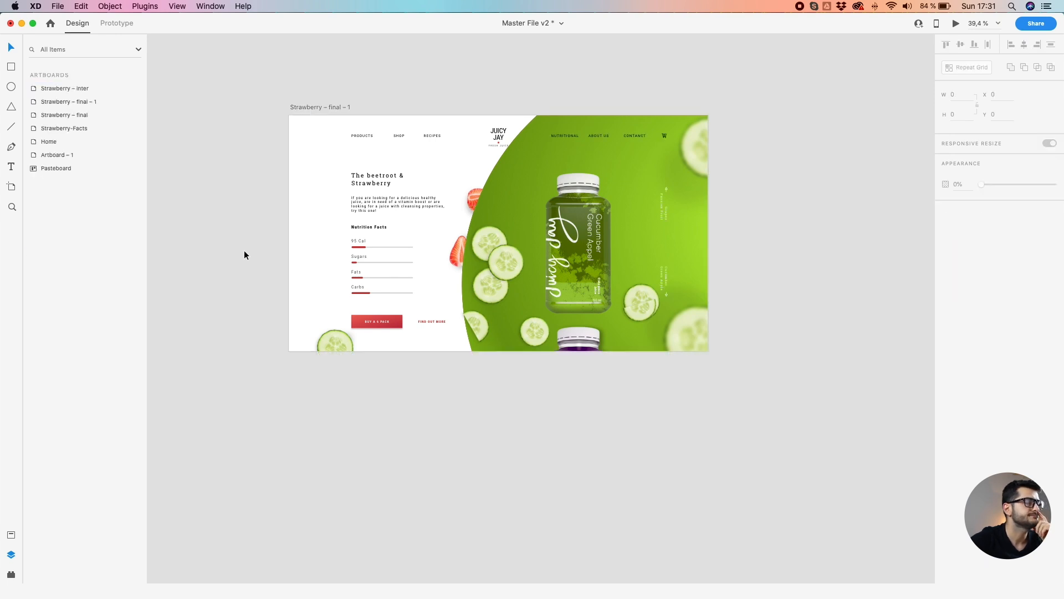
Hide the green-bottle group on the duplicated strawberry artboard
left_click(520, 196)
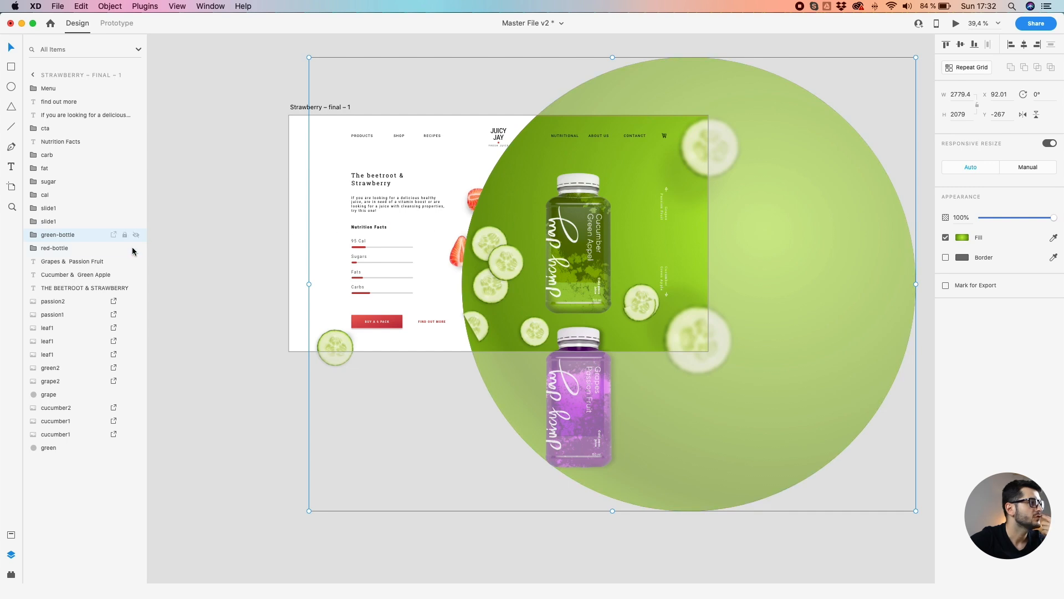
left_click(136, 235)
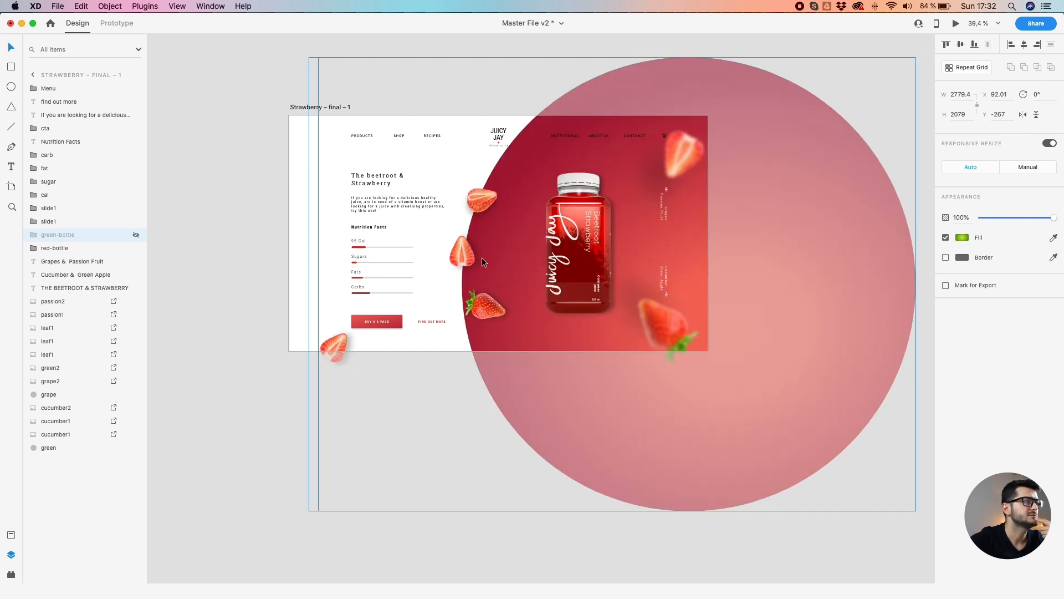
left_click(212, 255)
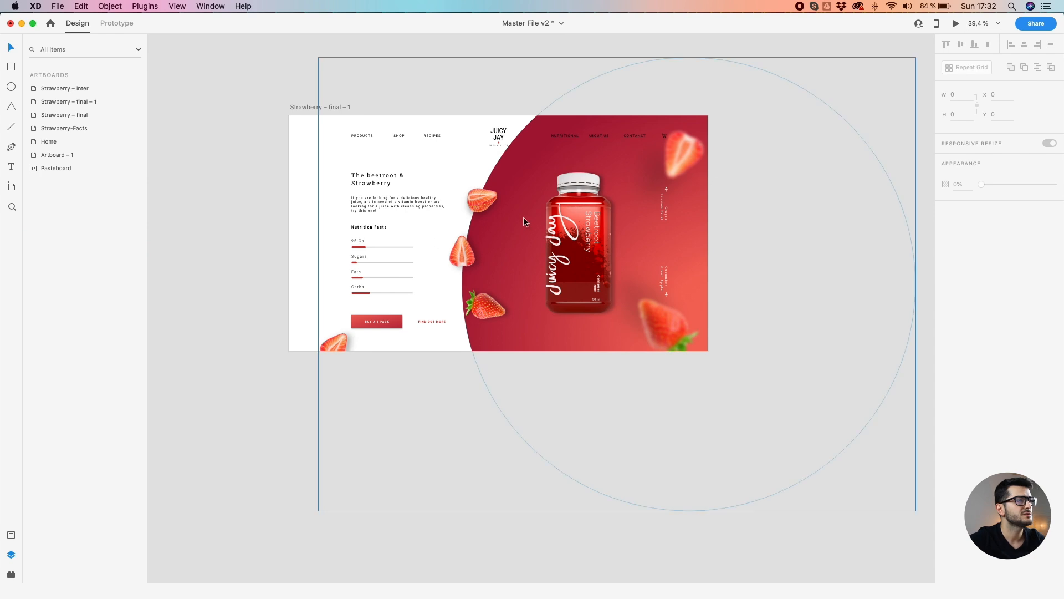
Move the uppermost sharp strawberry slice at the circle's edge, straw3, straight up above the artboard and rotate it to -10°
scroll(473, 207, "down", 5)
scroll(474, 208, "up", 3)
left_click_drag(482, 200, 471, 262)
left_click(471, 262)
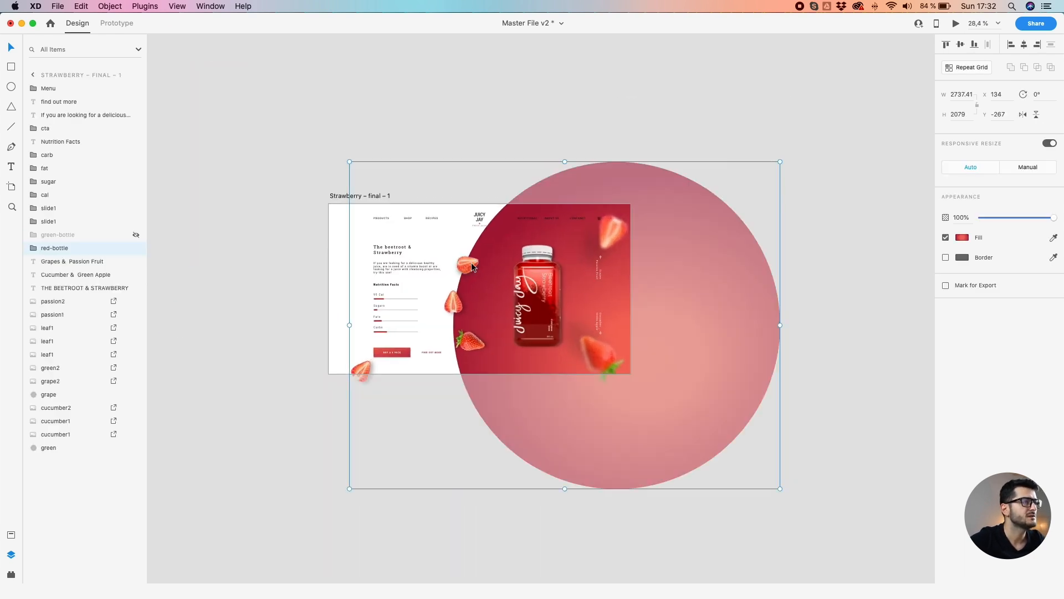
double_click(471, 266)
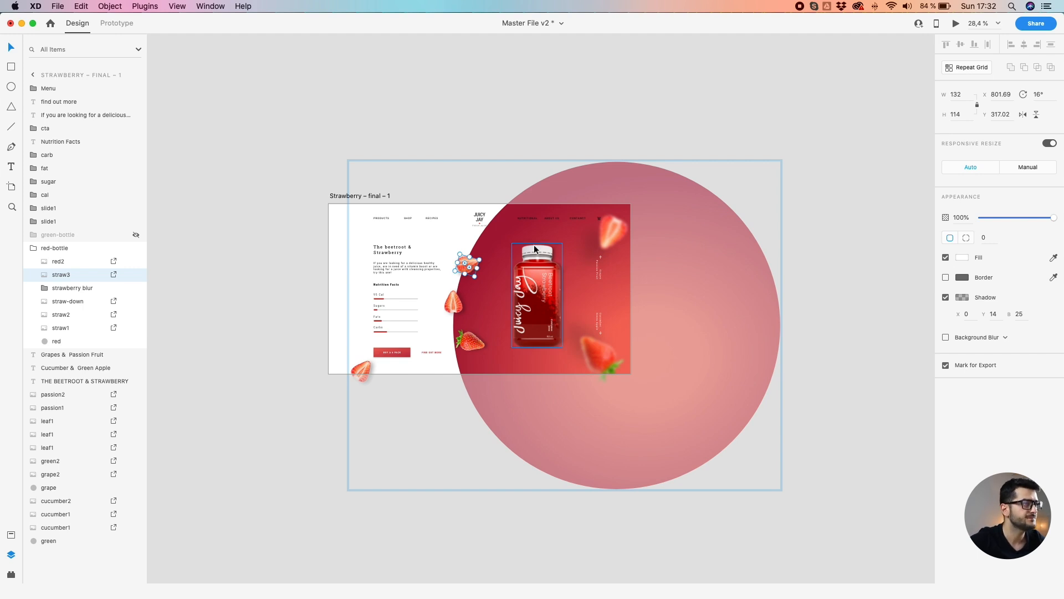
scroll(543, 247, "up", 1)
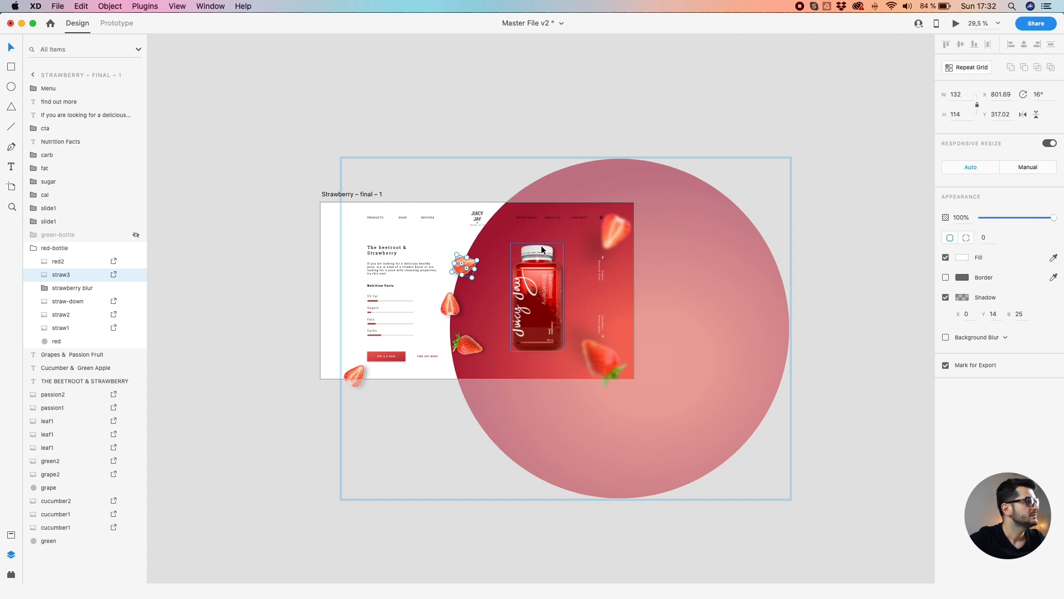
scroll(541, 248, "up", 2)
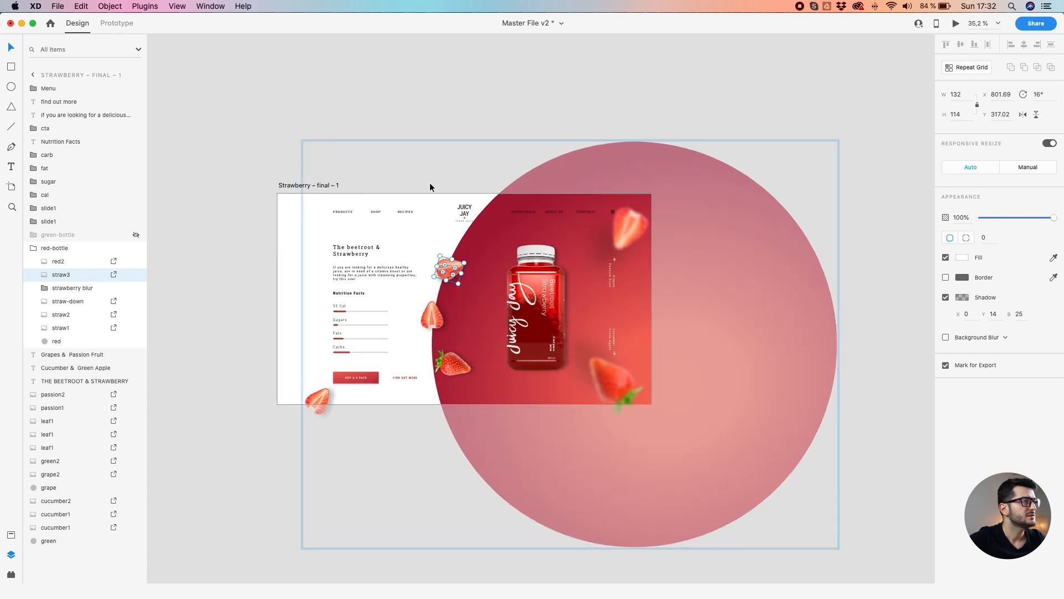
left_click_drag(447, 270, 462, 158)
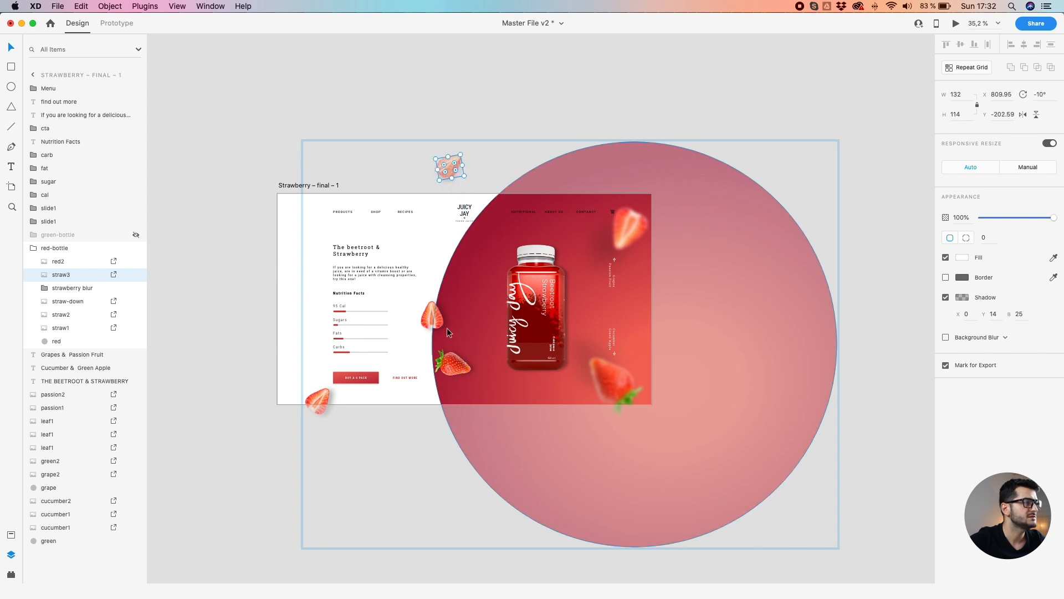
Move strawberry slice straw2 above the artboard rotated to -63°, and whole strawberry straw1 below the artboard rotated to -10°
left_click_drag(432, 316, 433, 155)
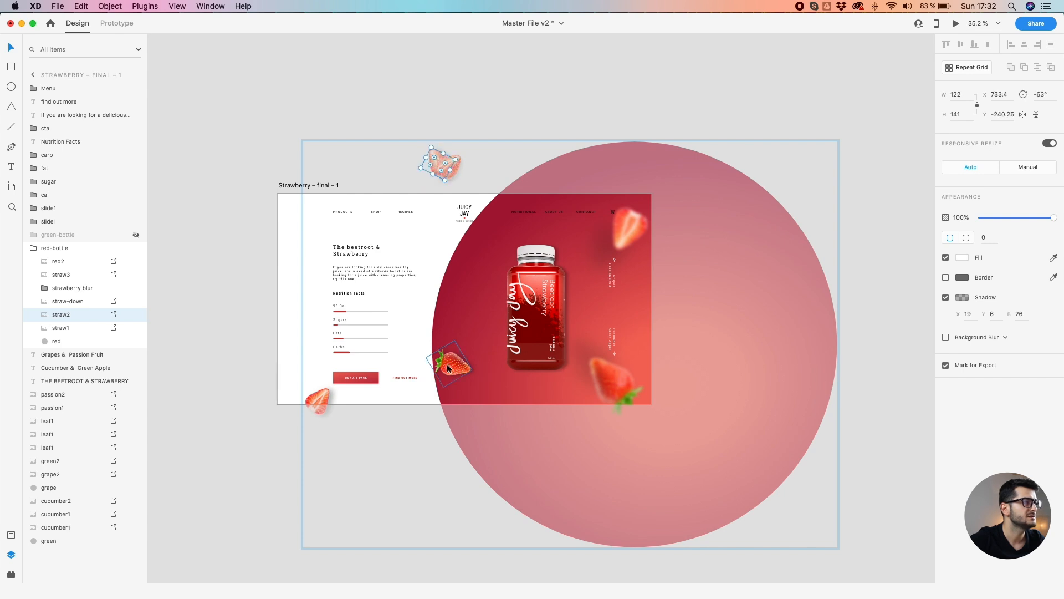
left_click_drag(451, 367, 427, 442)
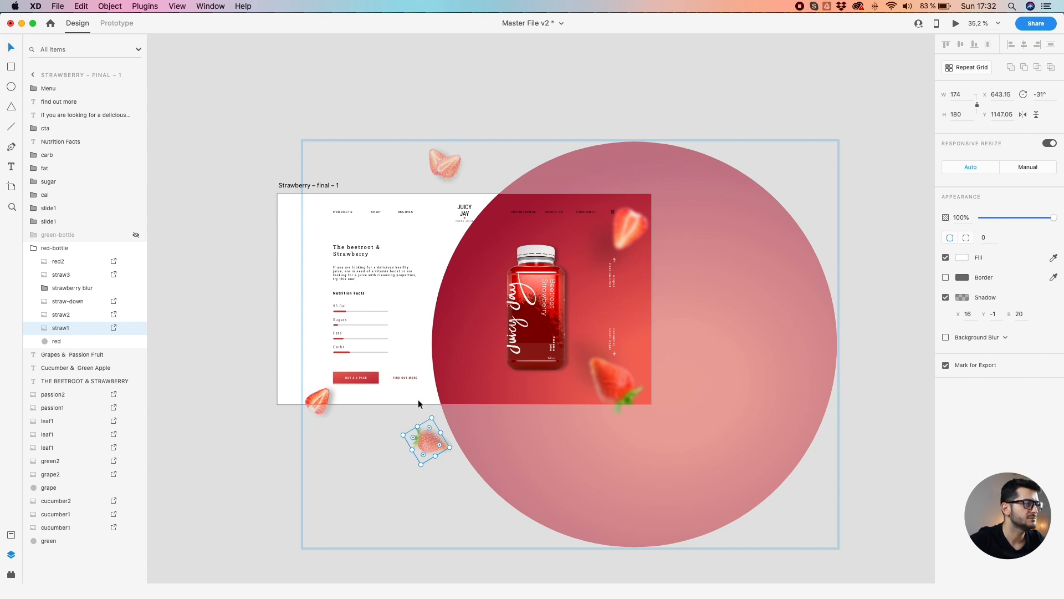
left_click_drag(432, 413, 439, 419)
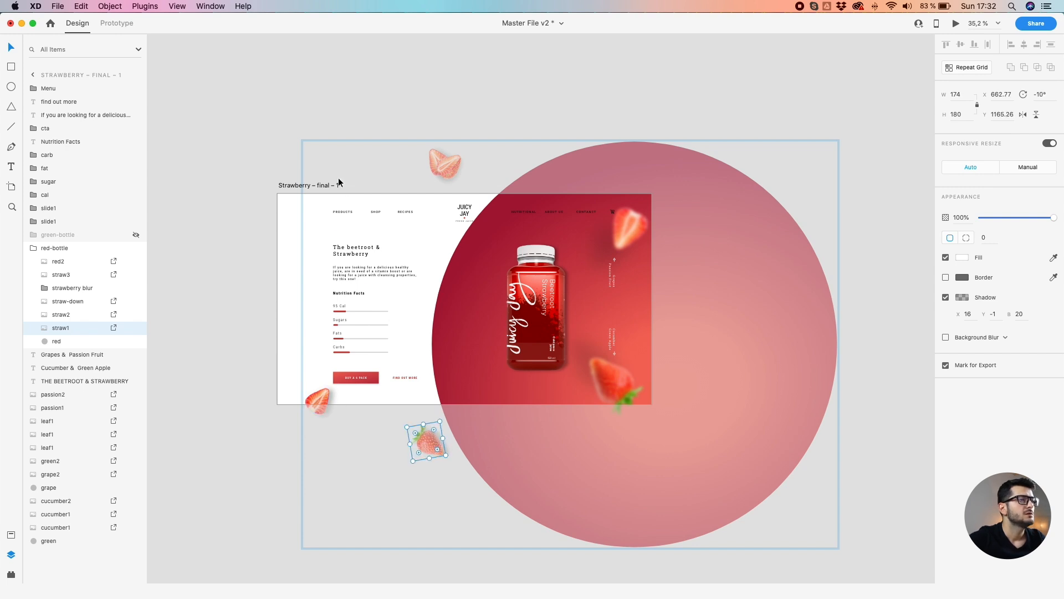
Move the upper blurred strawberry up and outward off the artboard, and the lower blurred one below the artboard at -178° rotation
left_click(631, 226)
left_click_drag(631, 223, 697, 155)
left_click_drag(614, 386, 646, 468)
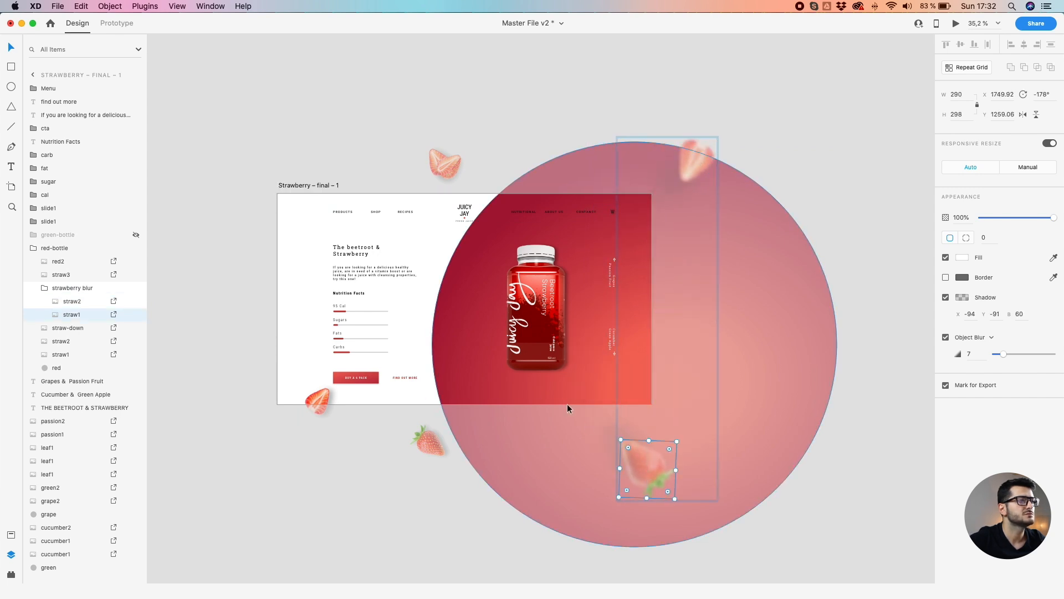
Move the red bottle straight up above the artboard and the lower-left strawberry, straw-down, just below the artboard, then deselect
left_click(535, 357)
left_click_drag(536, 357, 548, 158)
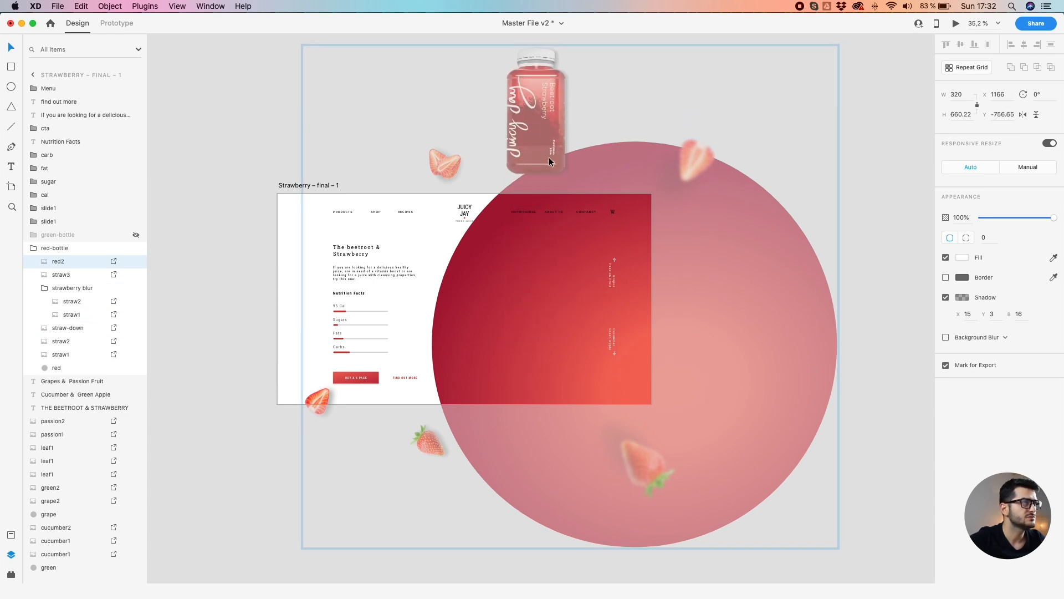
left_click(323, 396)
left_click_drag(317, 403, 303, 427)
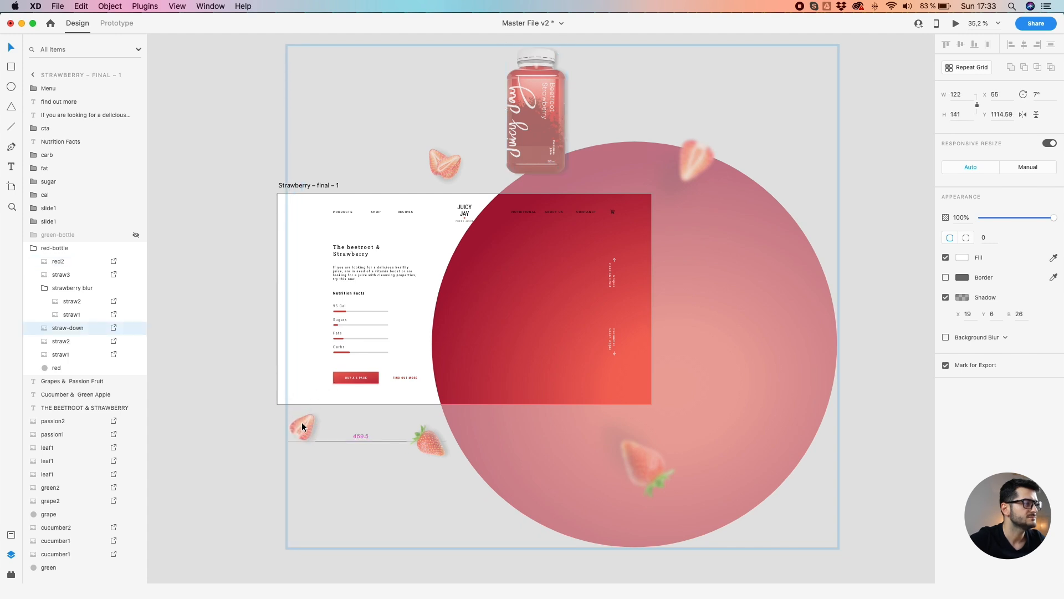
left_click_drag(303, 426, 302, 426)
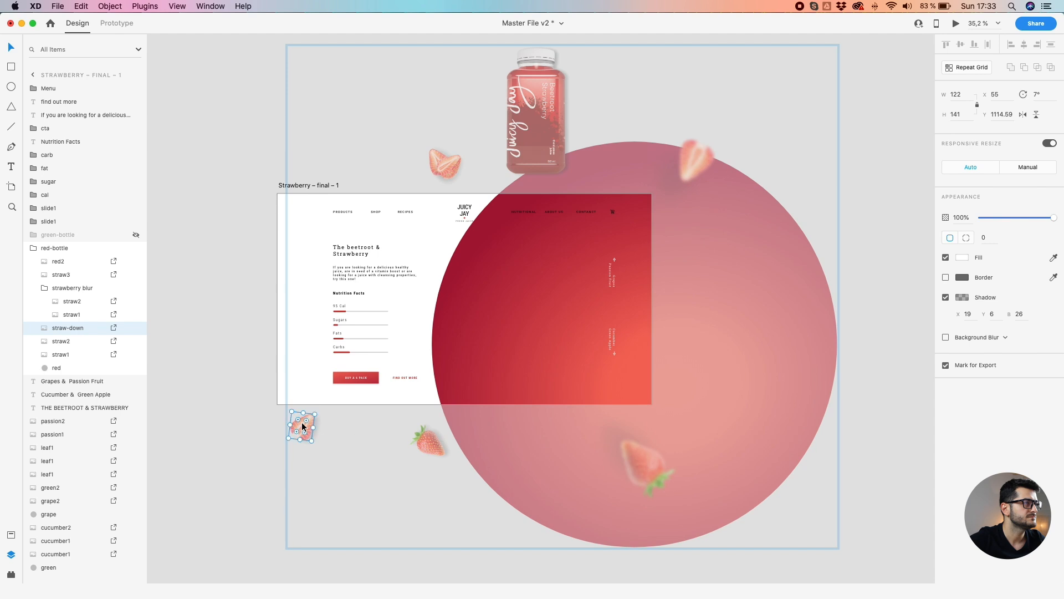
left_click(220, 411)
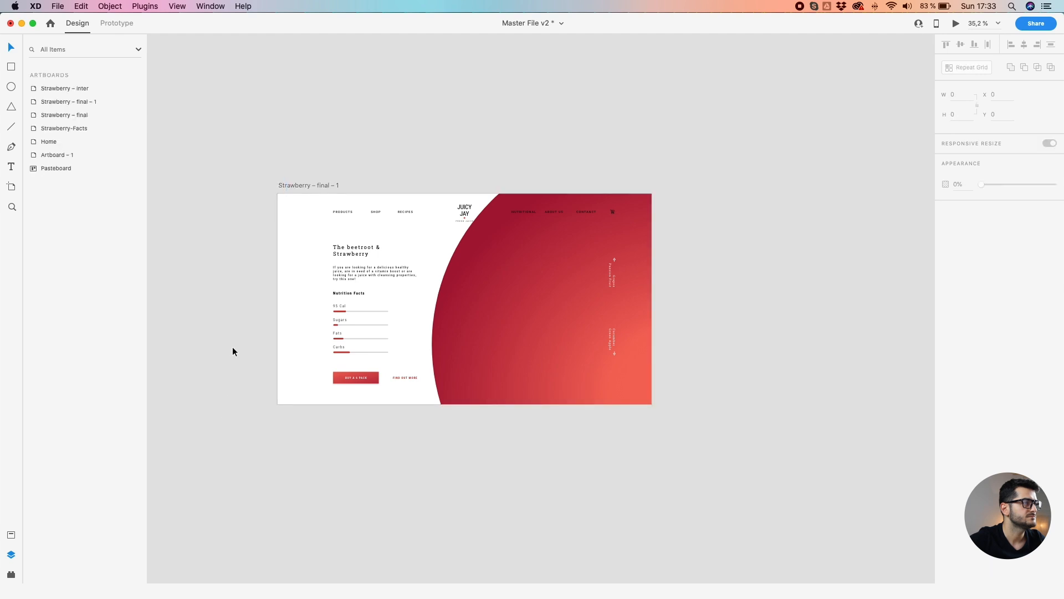
Rename the Strawberry – final – 1 artboard as Green-final
scroll(233, 349, "down", 3)
scroll(232, 350, "left", 4)
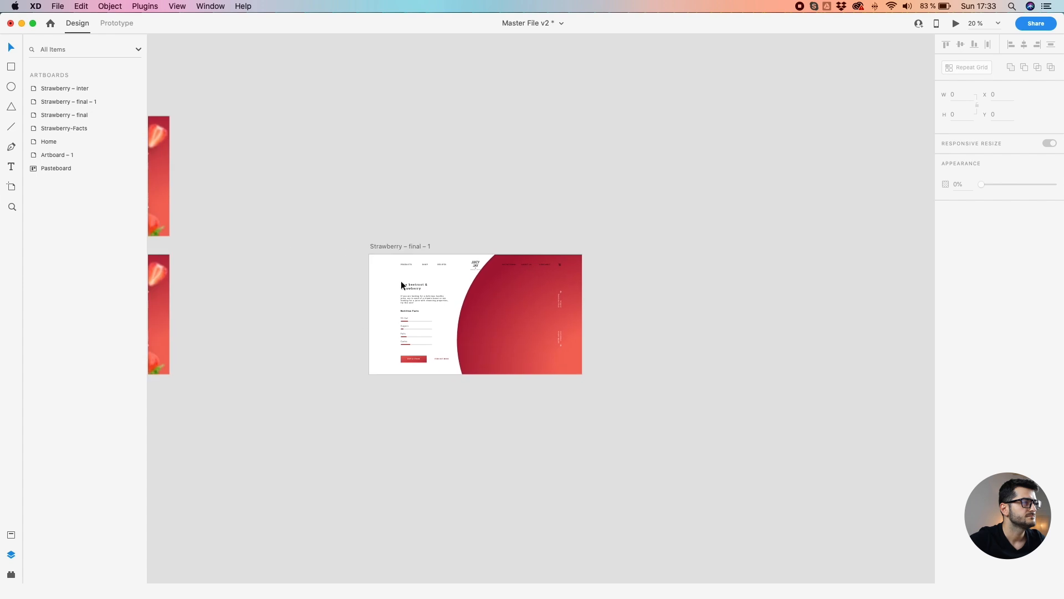
left_click(417, 246)
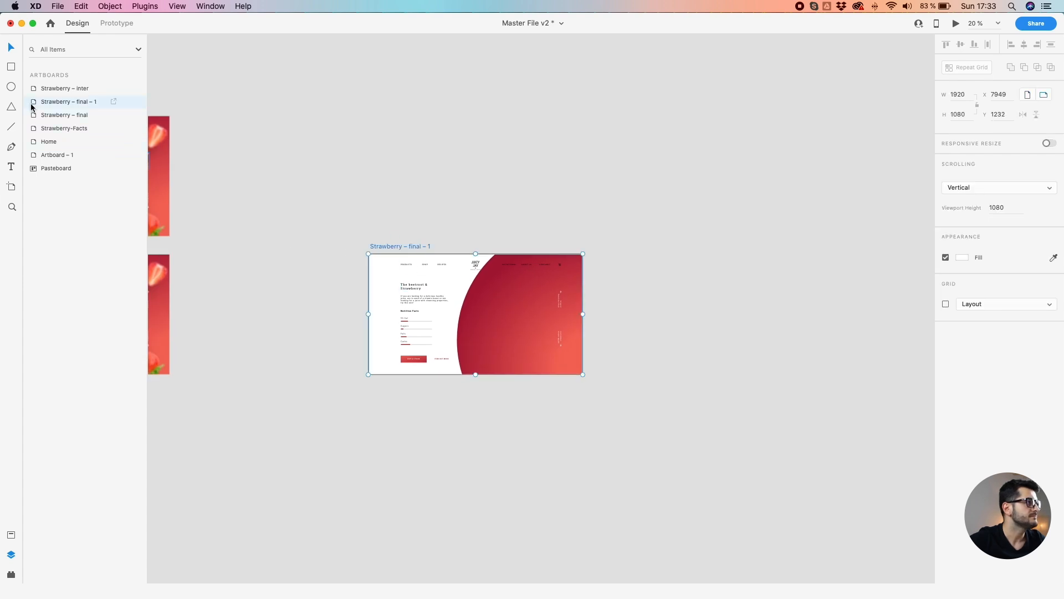
scroll(388, 249, "up", 2)
double_click(389, 248)
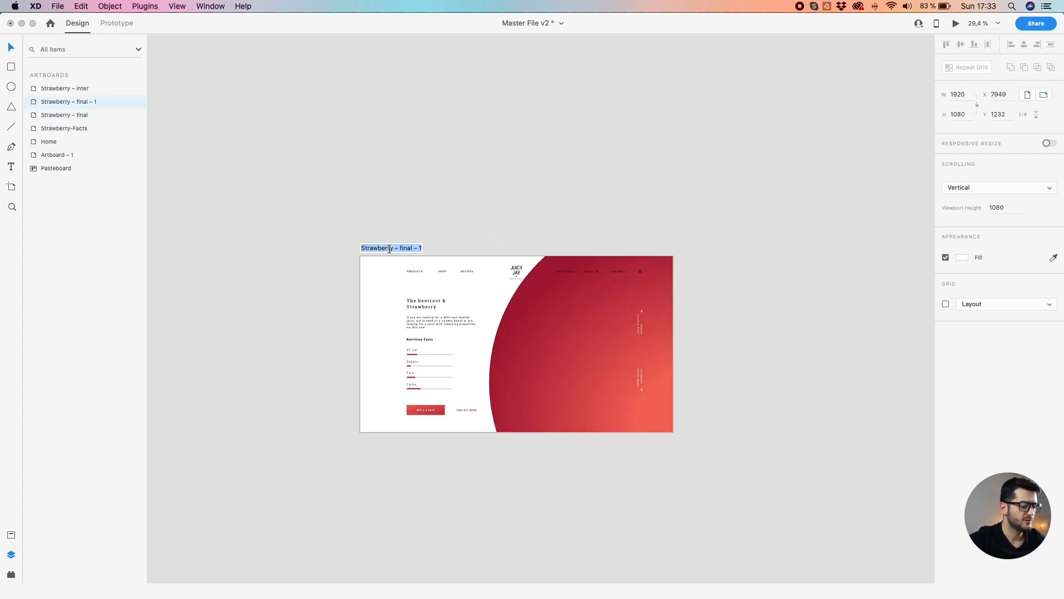
type("Gre")
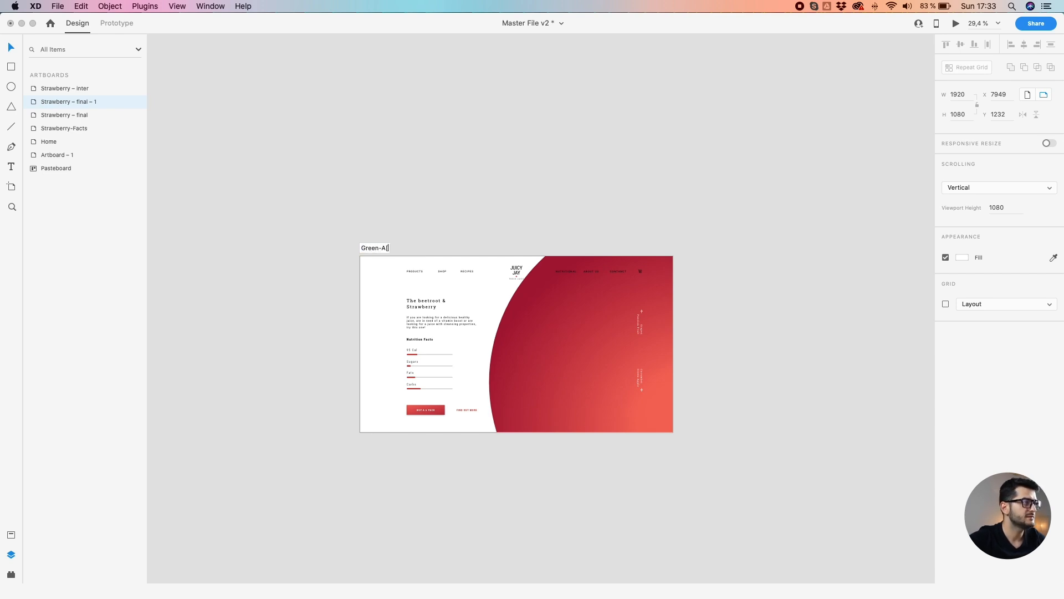
type("en-final")
key("Return")
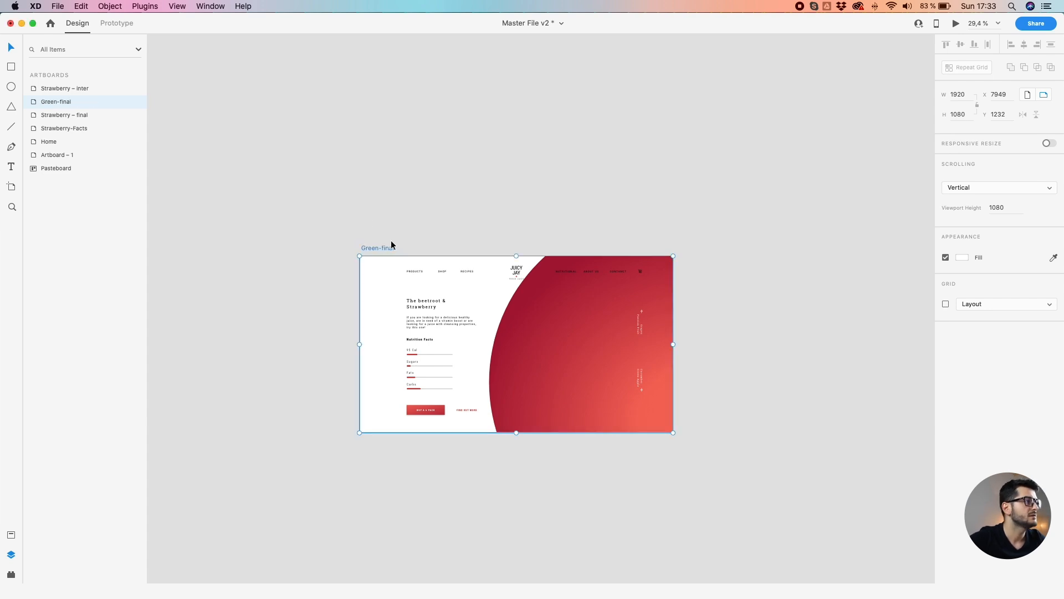
Make the hidden green-bottle group visible on the Green-final artboard
left_click(426, 302)
scroll(558, 314, "up", 2)
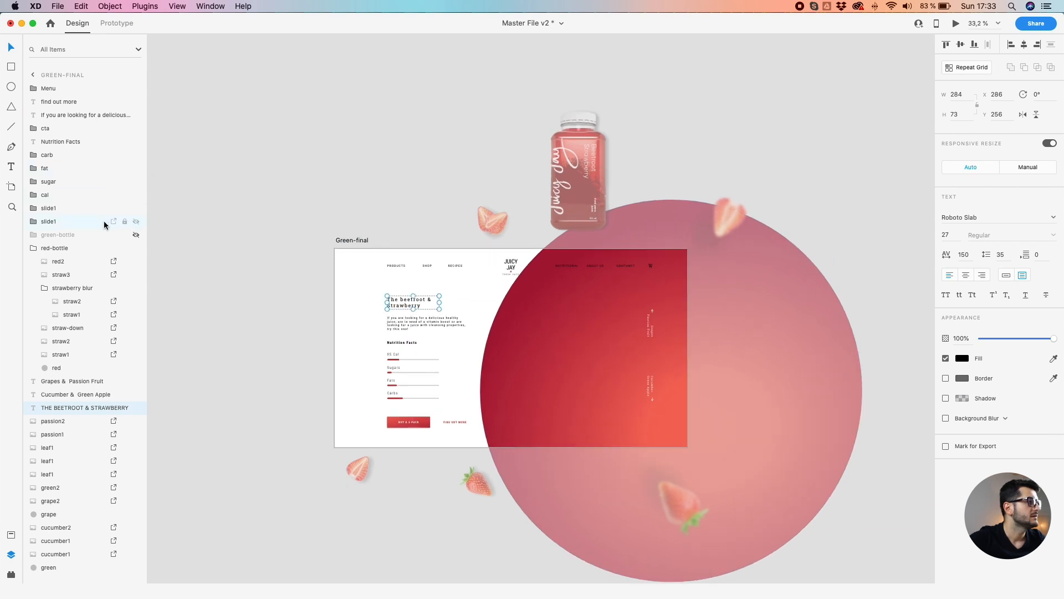
left_click(51, 249)
left_click(136, 236)
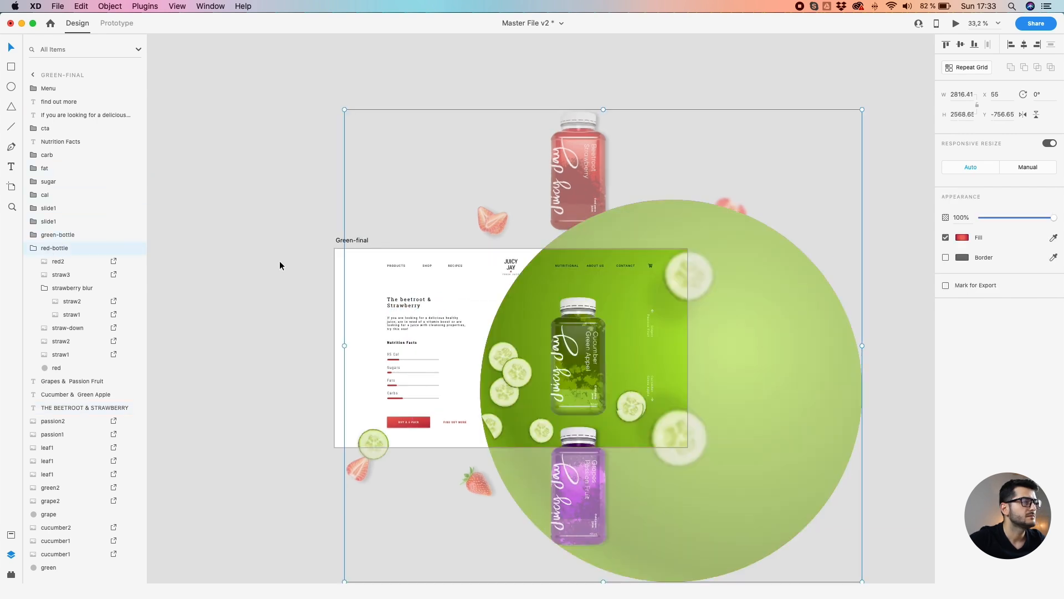
left_click(255, 252)
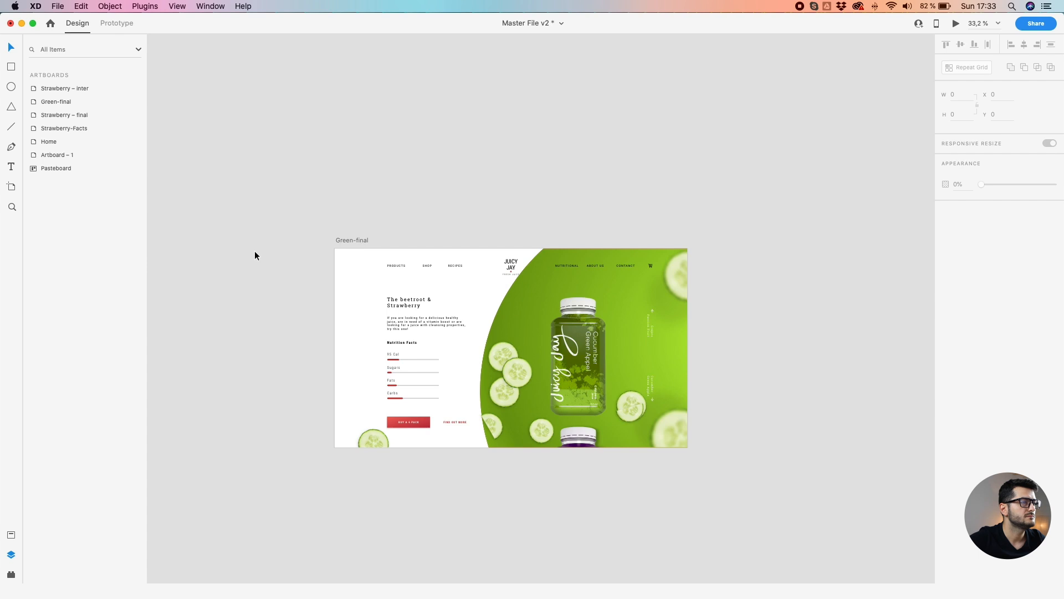
Recolor the 95 Cal progress line with green sampled from the background circle and copy its hex value #7FAC16
scroll(404, 420, "up", 5)
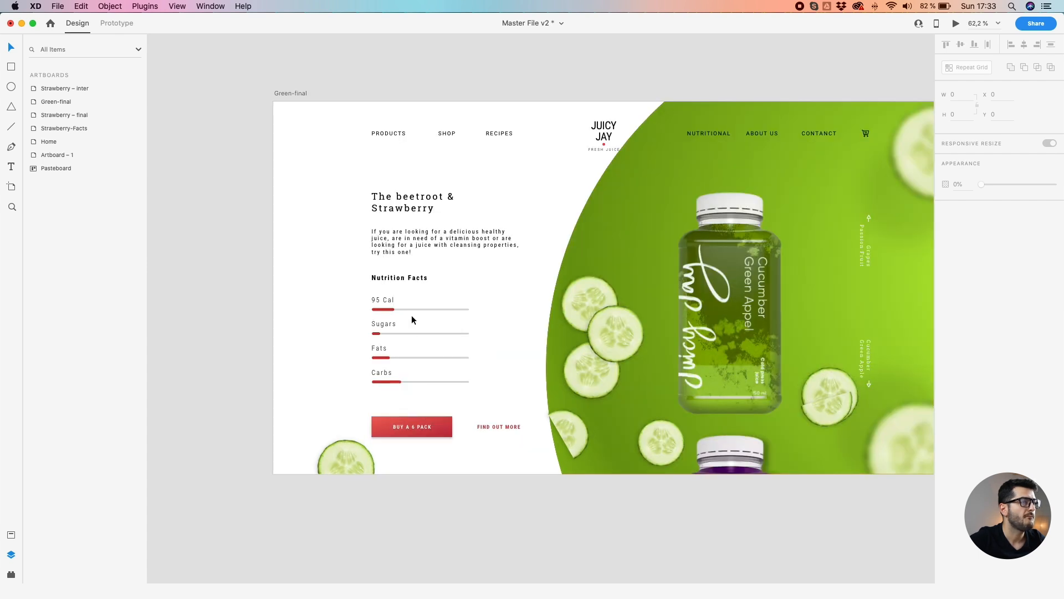
scroll(411, 315, "up", 5)
double_click(404, 303)
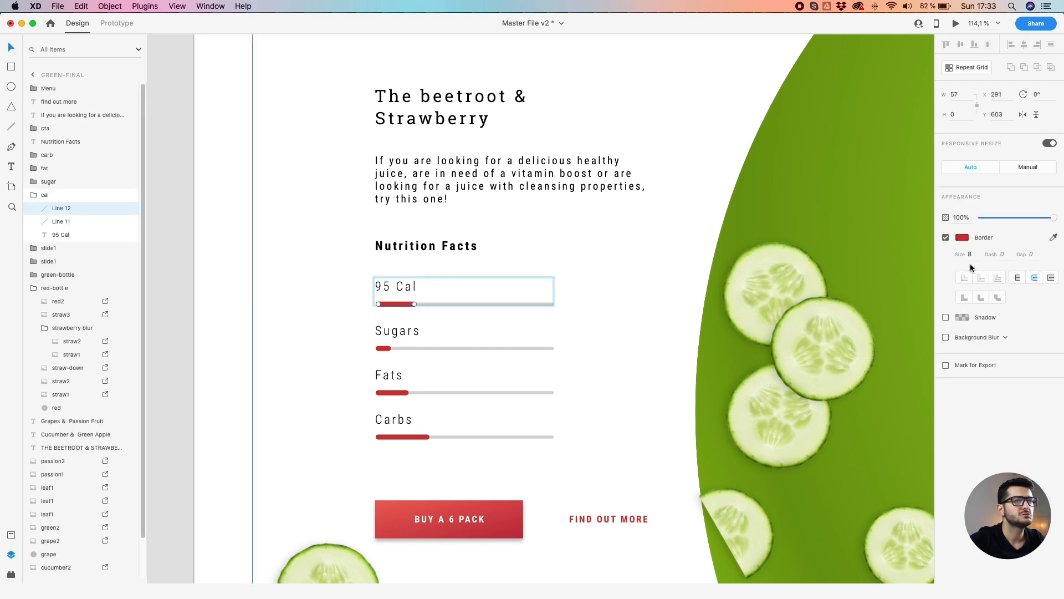
left_click(1053, 237)
left_click(904, 203)
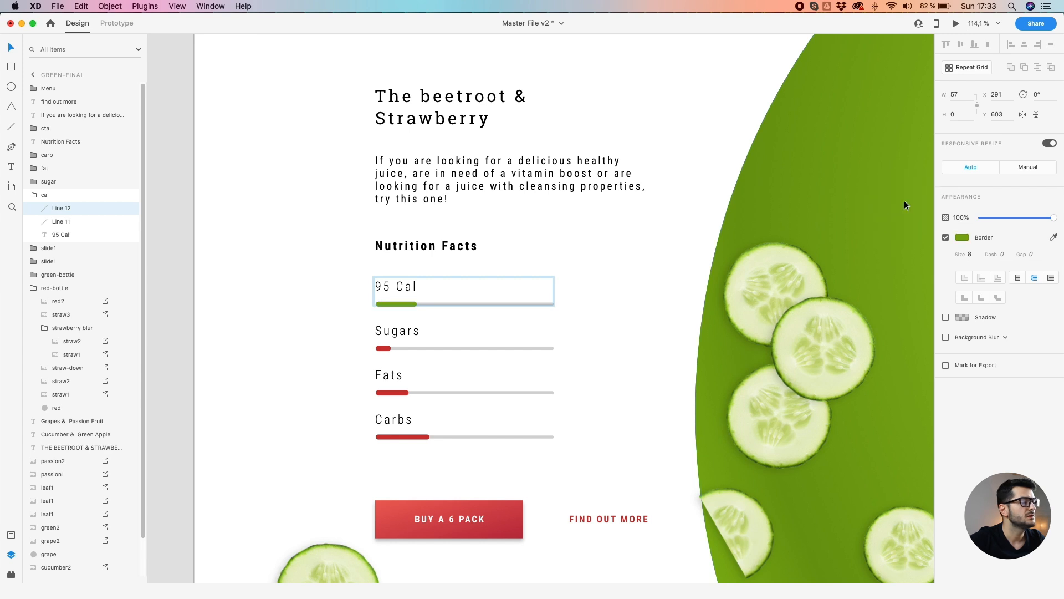
left_click(962, 237)
key("super+c")
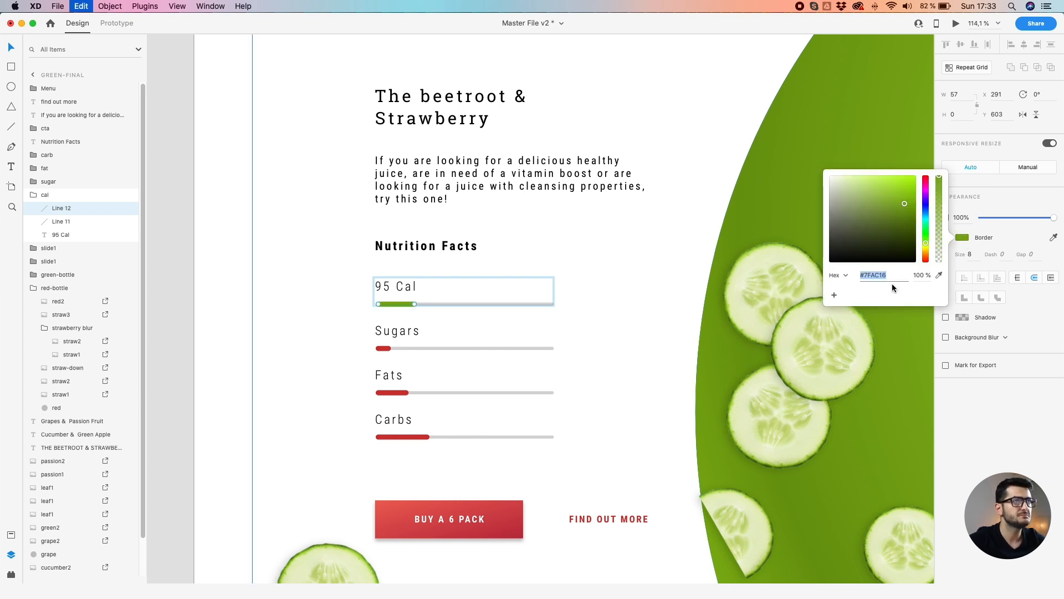
left_click(683, 174)
Set the border color of the Sugars progress line to #7FAC16
double_click(381, 349)
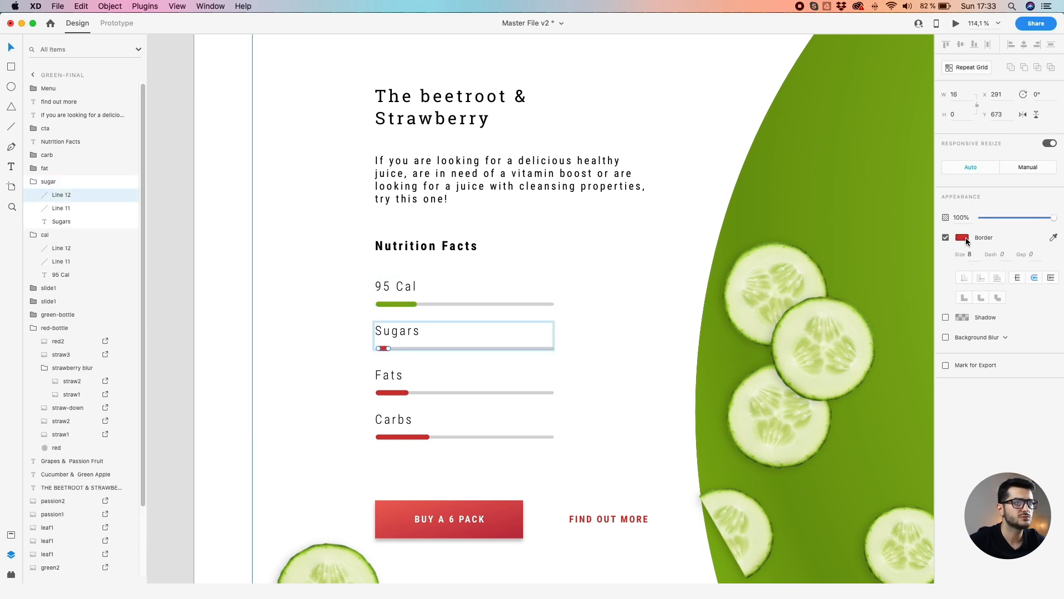
left_click(963, 237)
key("super+v")
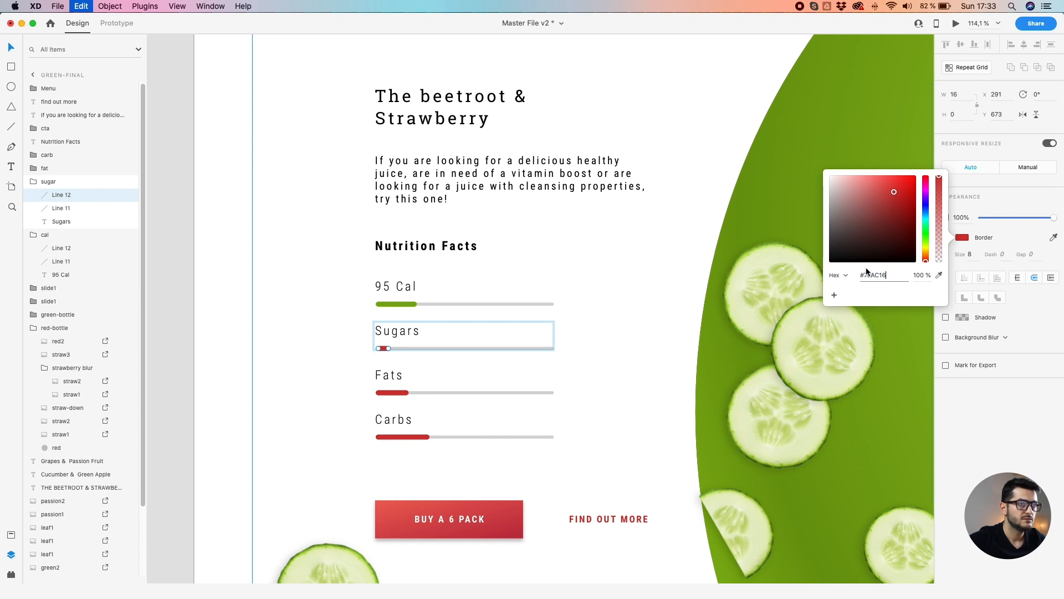
key("Return")
Set the border color of the Fats progress line to #7FAC16
double_click(391, 391)
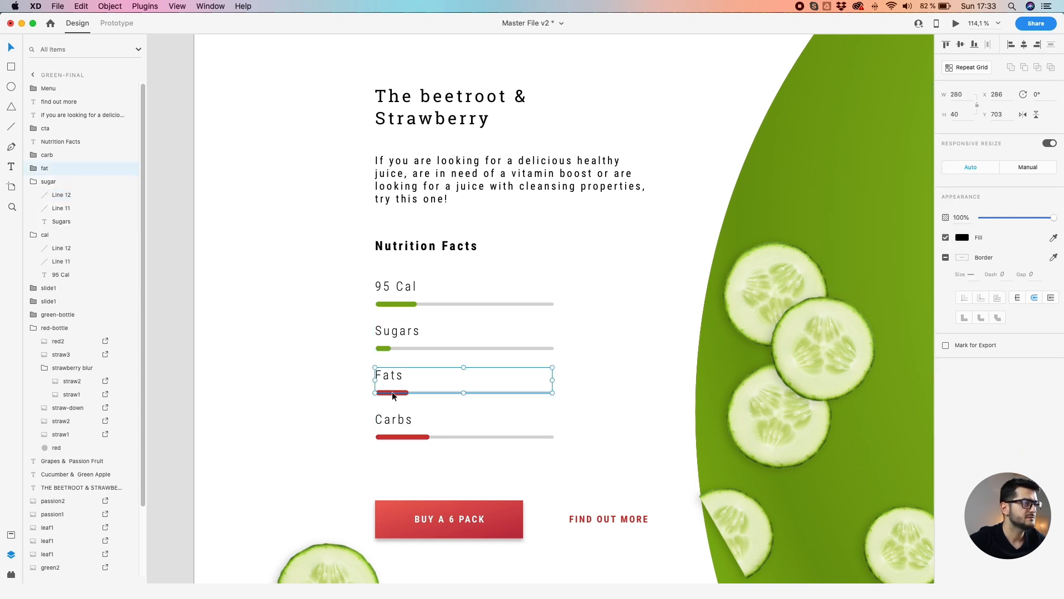
left_click(963, 237)
left_click(963, 238)
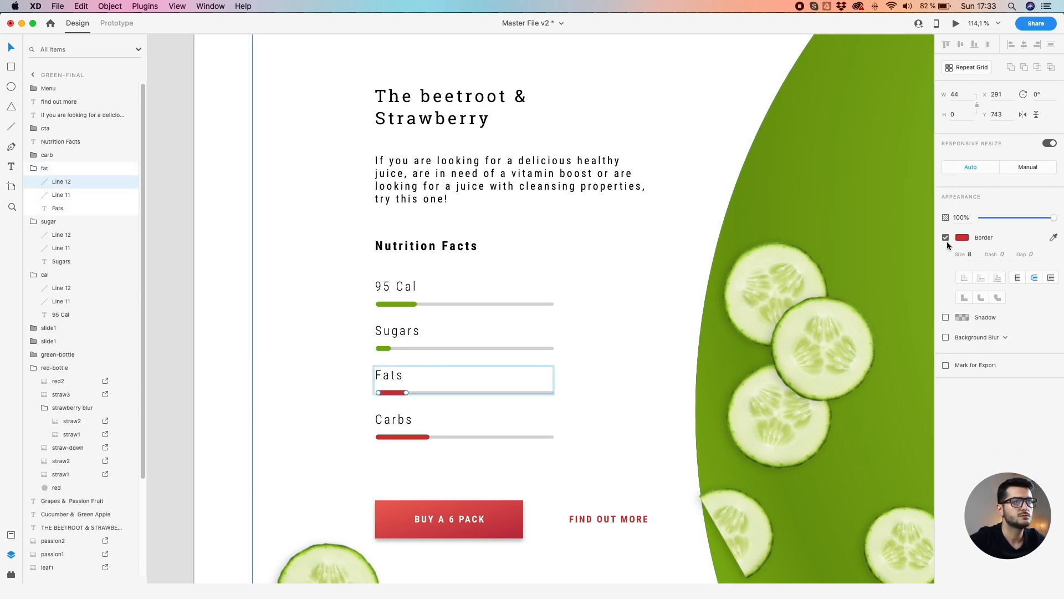
left_click(963, 237)
key("super+v")
key("Return")
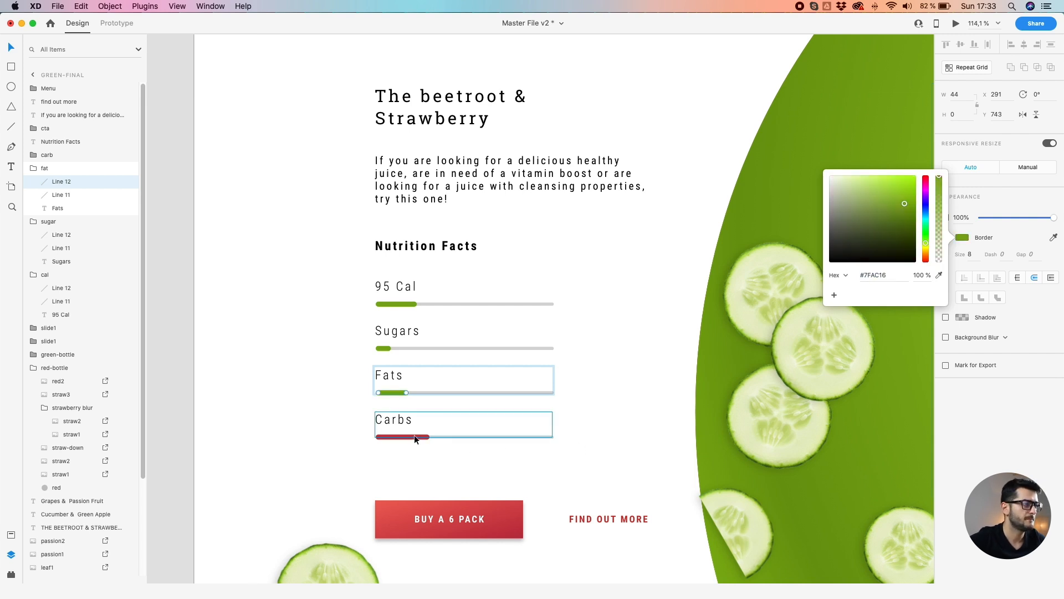
Set the border color of the Carbs progress line to #7FAC16 and save that green as a color swatch
double_click(414, 437)
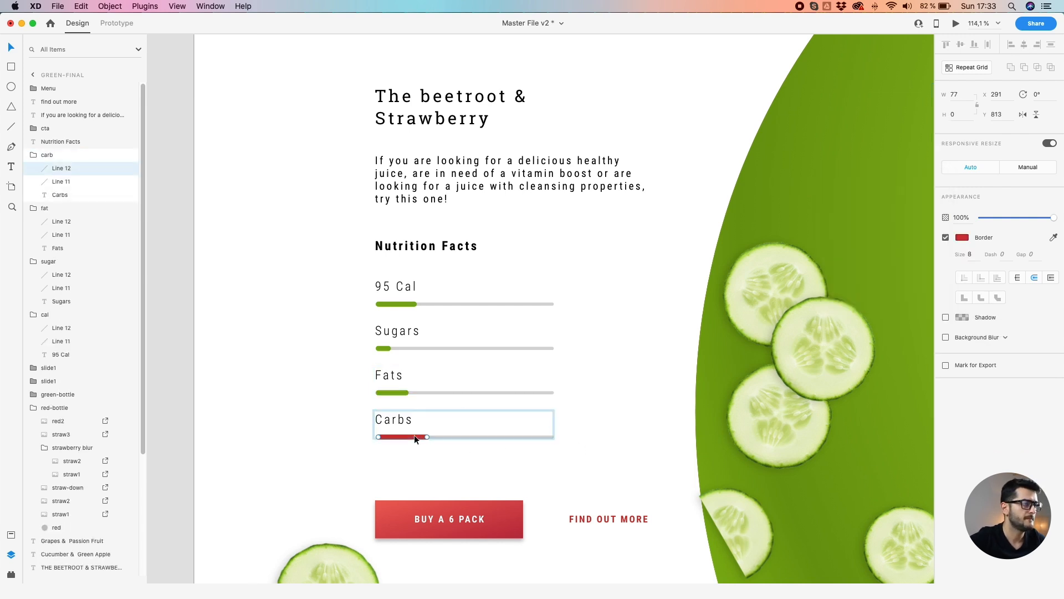
left_click(963, 237)
key("super+v")
key("Return")
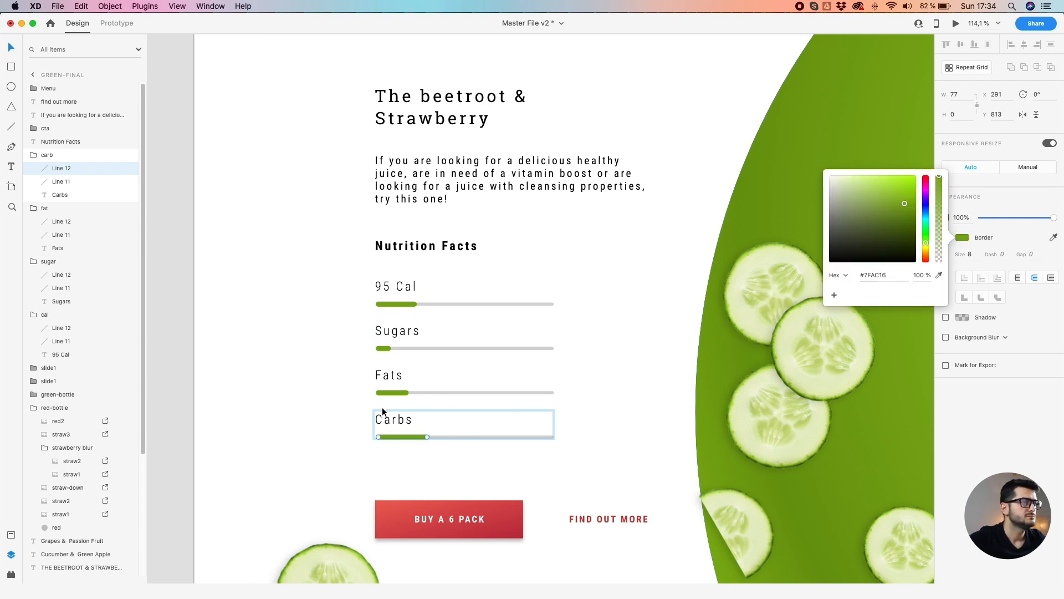
left_click(835, 295)
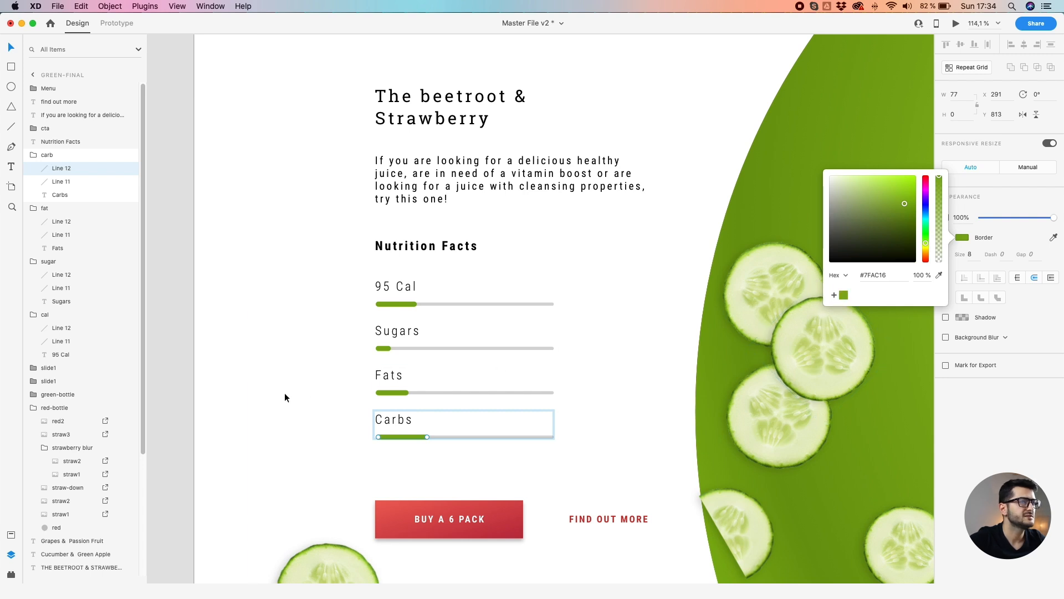
Recolor the first gradient stop of the BUY A 6 PACK button with #7FAB15 sampled from the green background circle
left_click(306, 390)
scroll(306, 391, "down", 5)
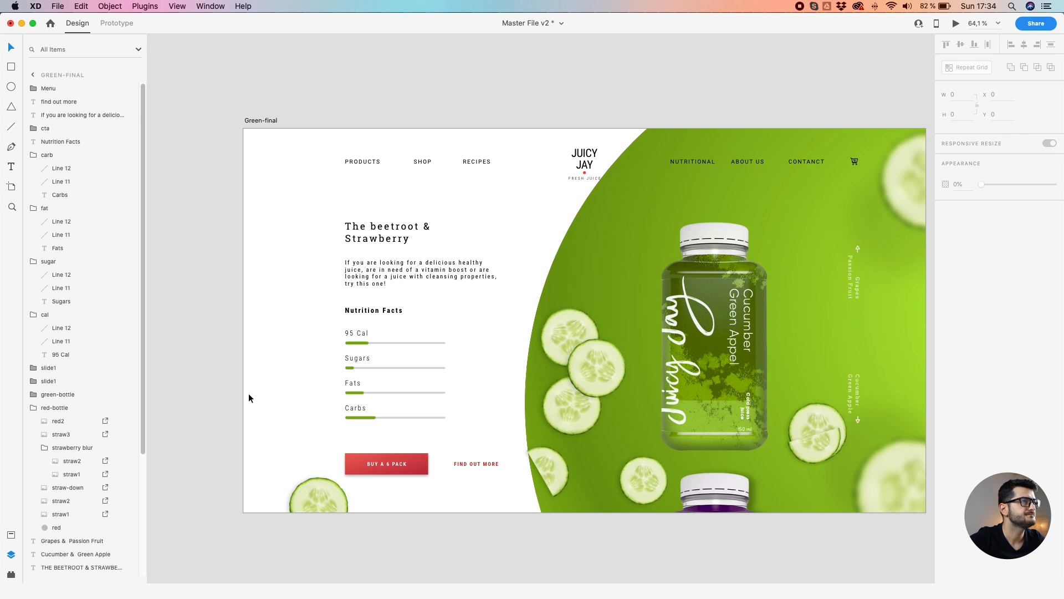
scroll(343, 454, "up", 3)
left_click(350, 461)
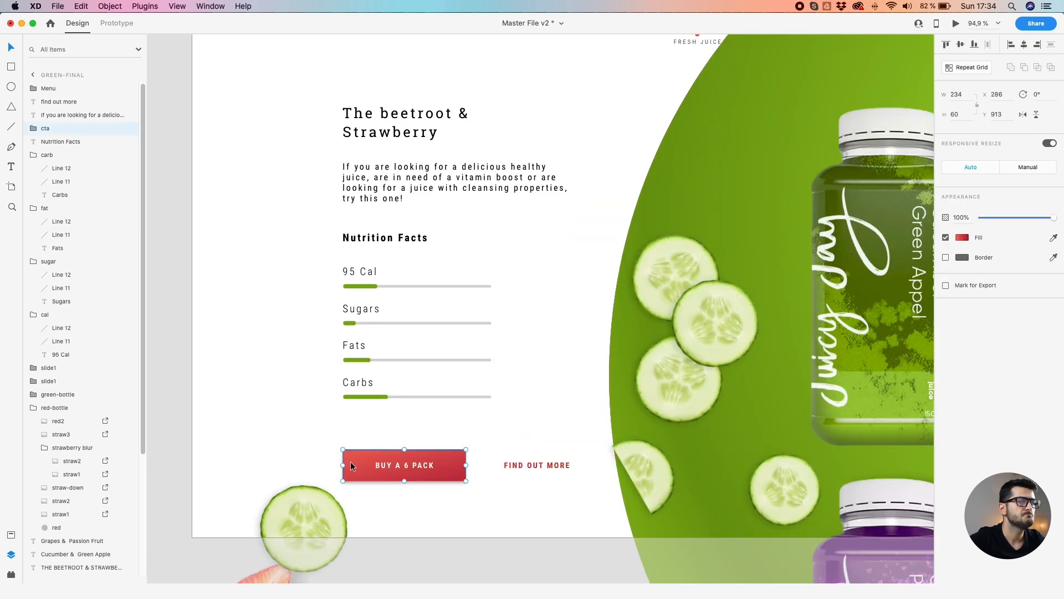
left_click(963, 237)
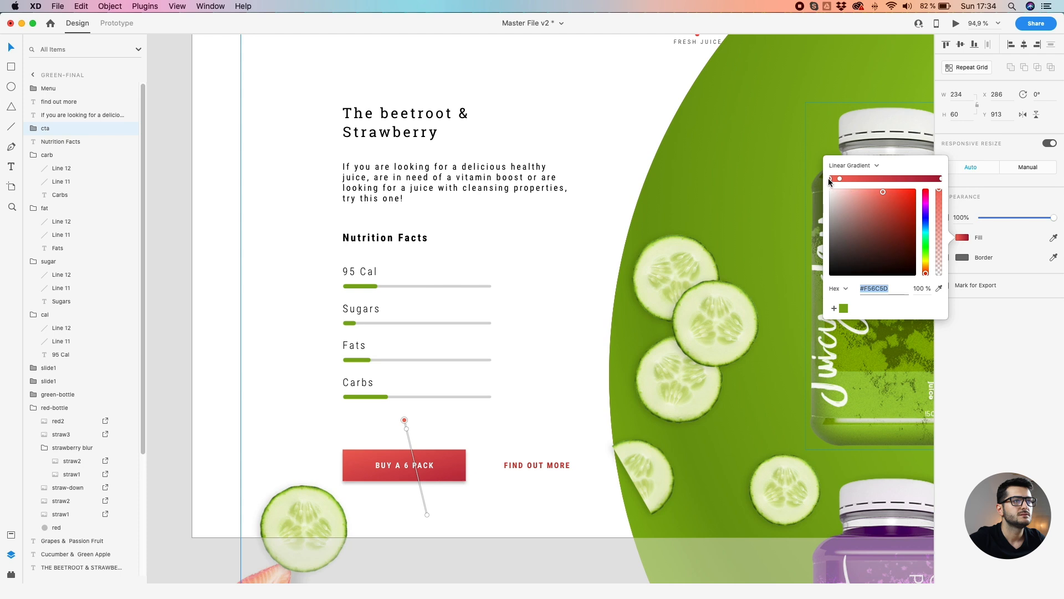
left_click(938, 288)
left_click(850, 97)
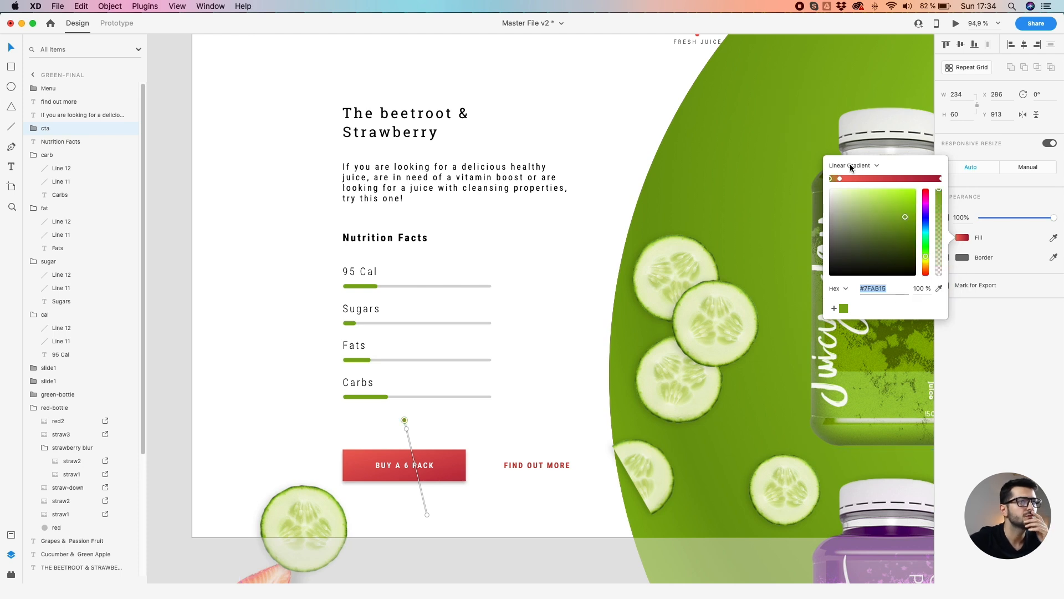
Recolor the button's middle gradient stop to #7AA613 and its end stop to #77A310 with greens sampled from the background circle
left_click(839, 178)
left_click(938, 288)
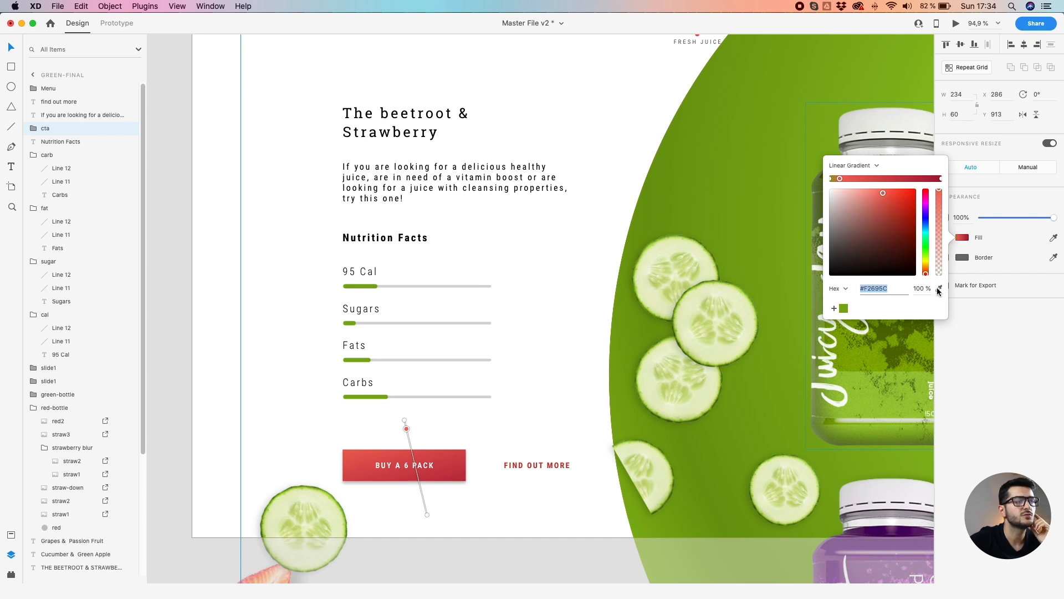
left_click(735, 200)
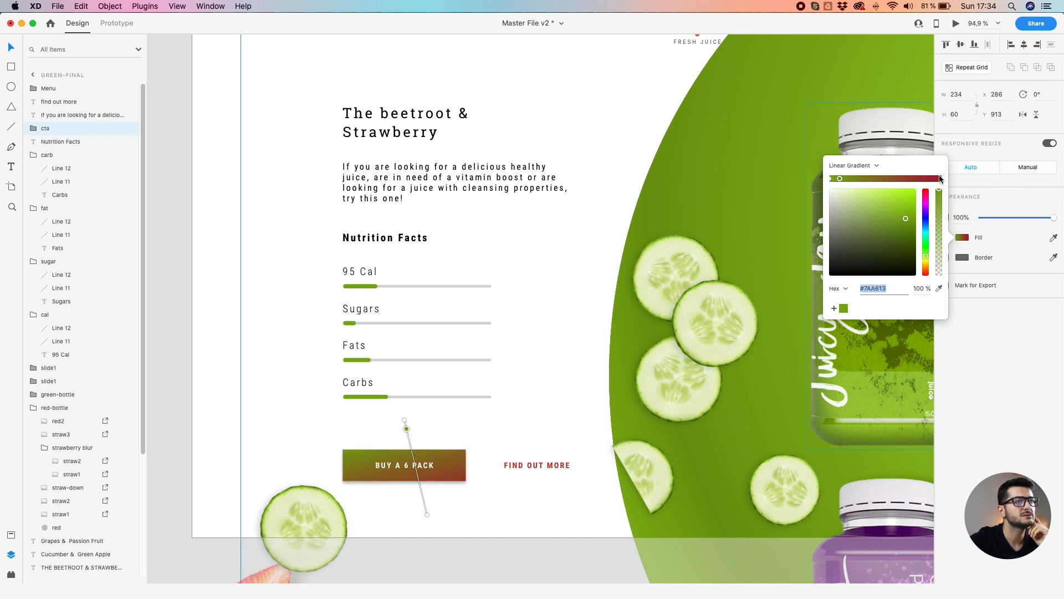
left_click(941, 178)
left_click(938, 289)
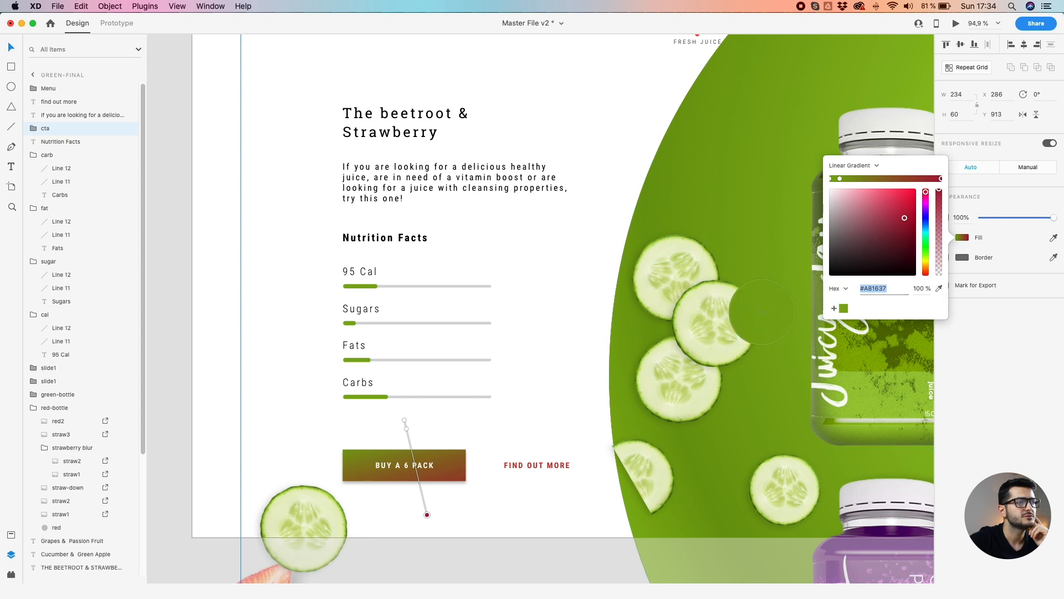
left_click(619, 346)
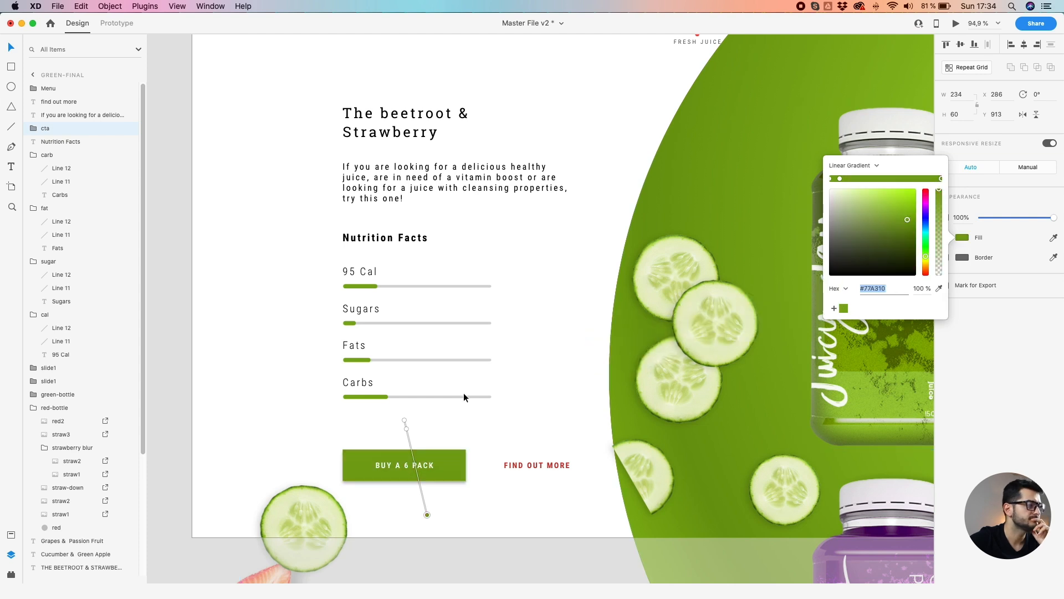
Reposition the BUY A 6 PACK gradient handles so the gradient runs diagonally from the button's upper left to its lower right
left_click_drag(428, 514, 404, 488)
left_click_drag(404, 427, 404, 445)
left_click_drag(404, 488, 454, 485)
left_click_drag(403, 420, 355, 430)
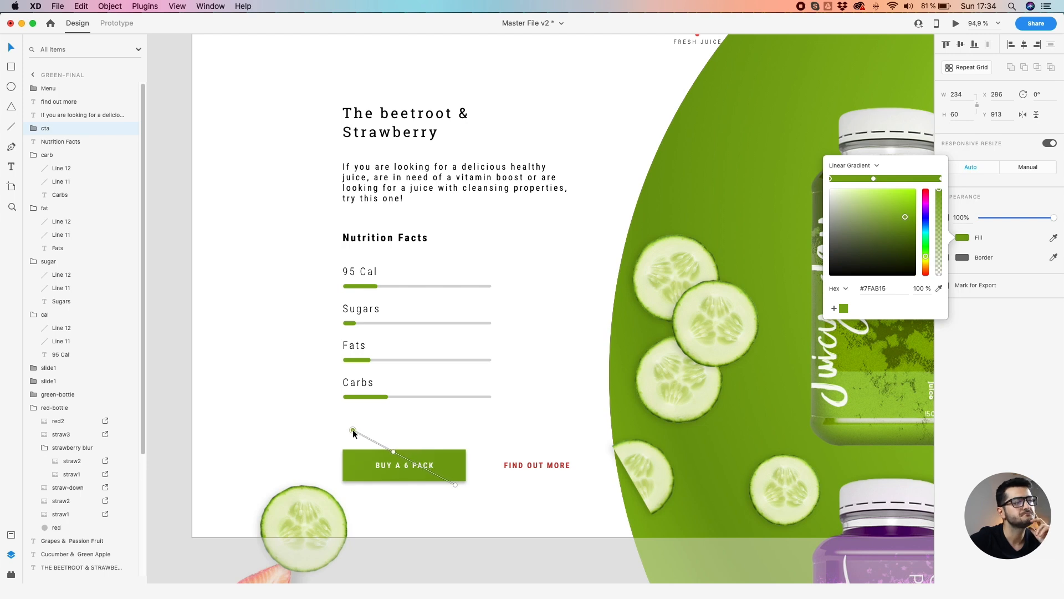
left_click(282, 426)
Set the fill of the FIND OUT MORE text to the saved green swatch #7FAC16
left_click(541, 464)
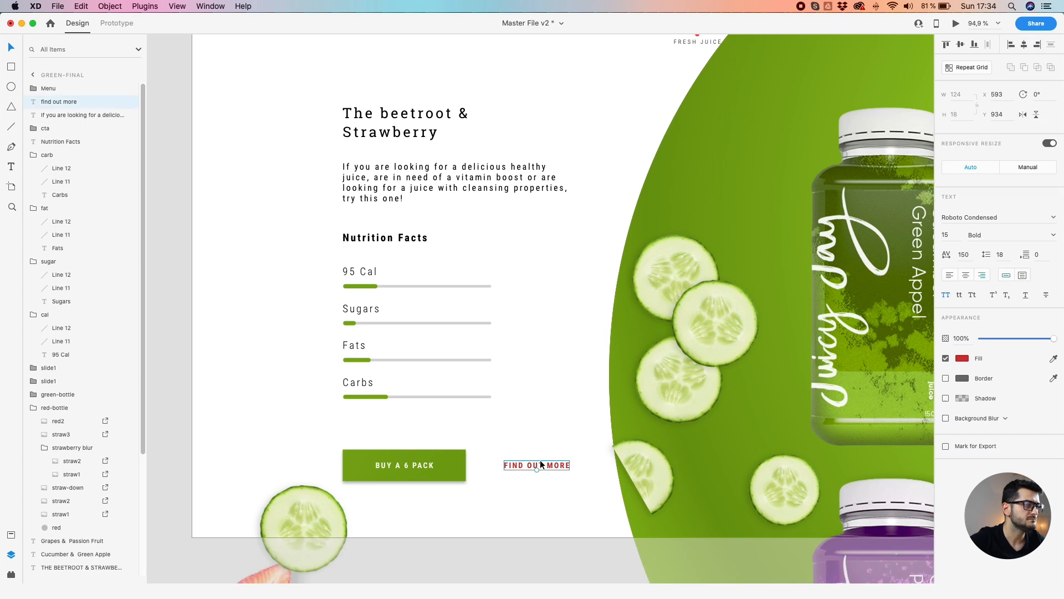
left_click(961, 359)
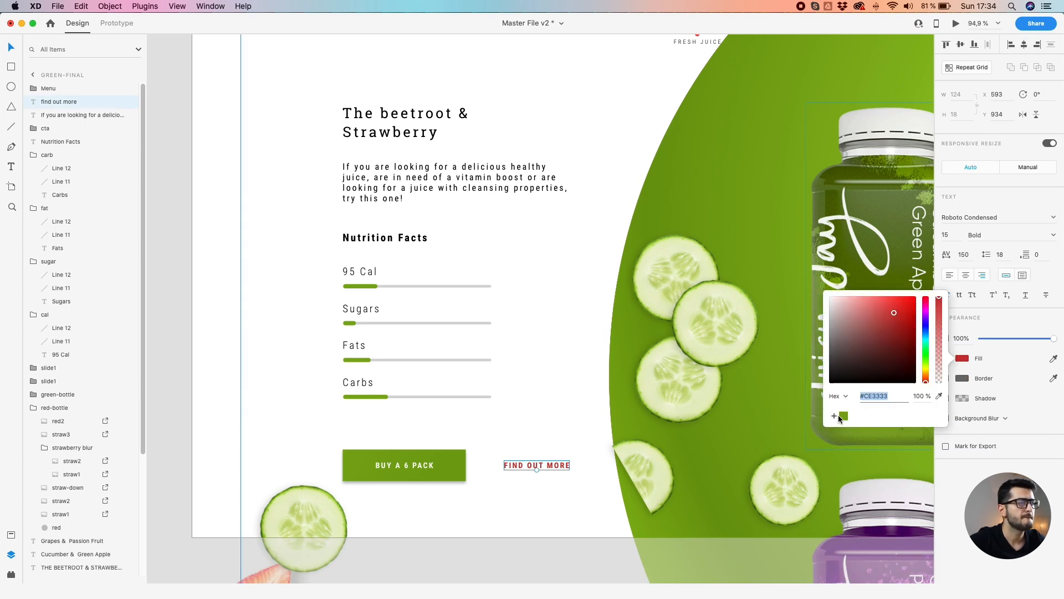
left_click(839, 419)
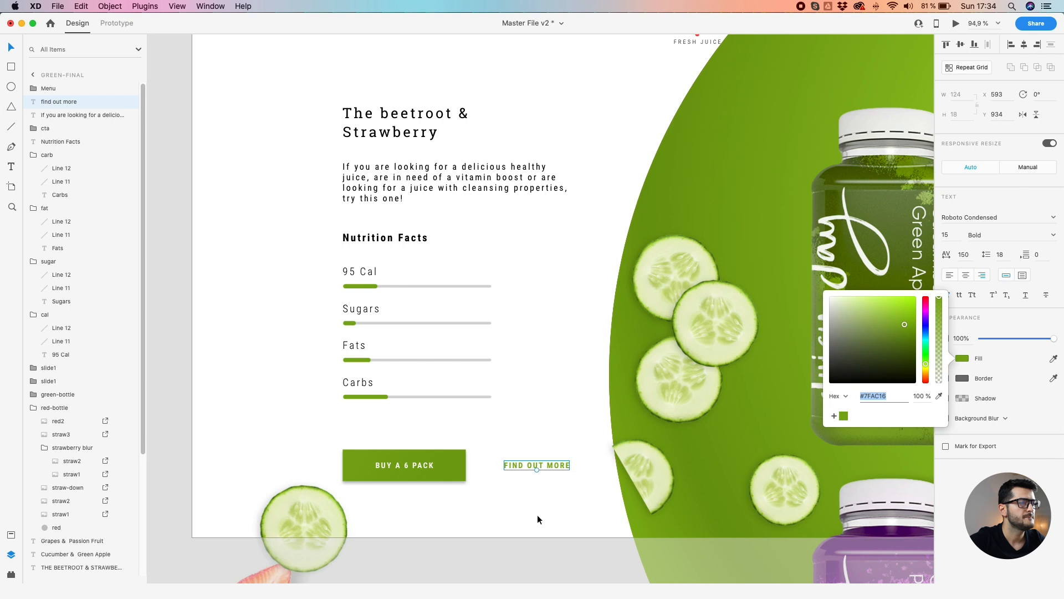
left_click(537, 515)
Shorten the green 95 Cal progress line to a width of about 38, and shorten the Sugars progress line slightly
scroll(537, 513, "down", 5)
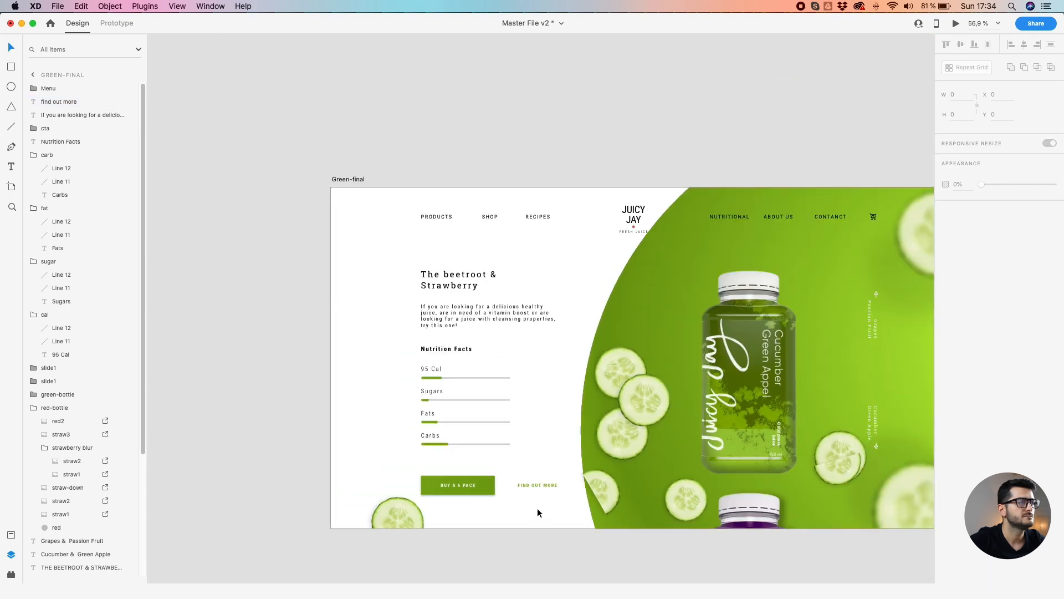
scroll(386, 414, "up", 6)
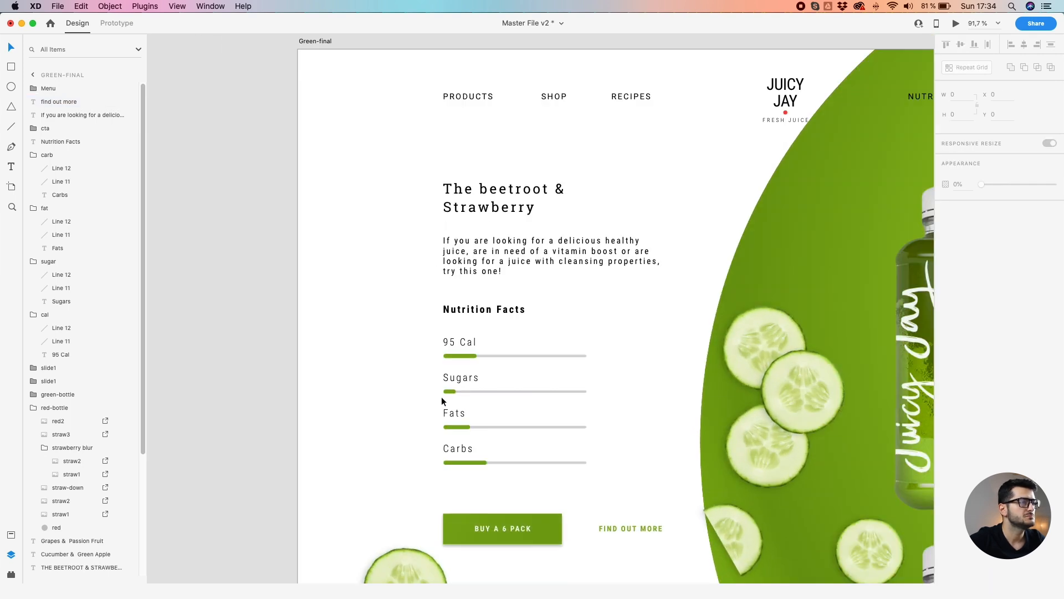
scroll(480, 338, "down", 5)
scroll(480, 338, "up", 5)
double_click(480, 338)
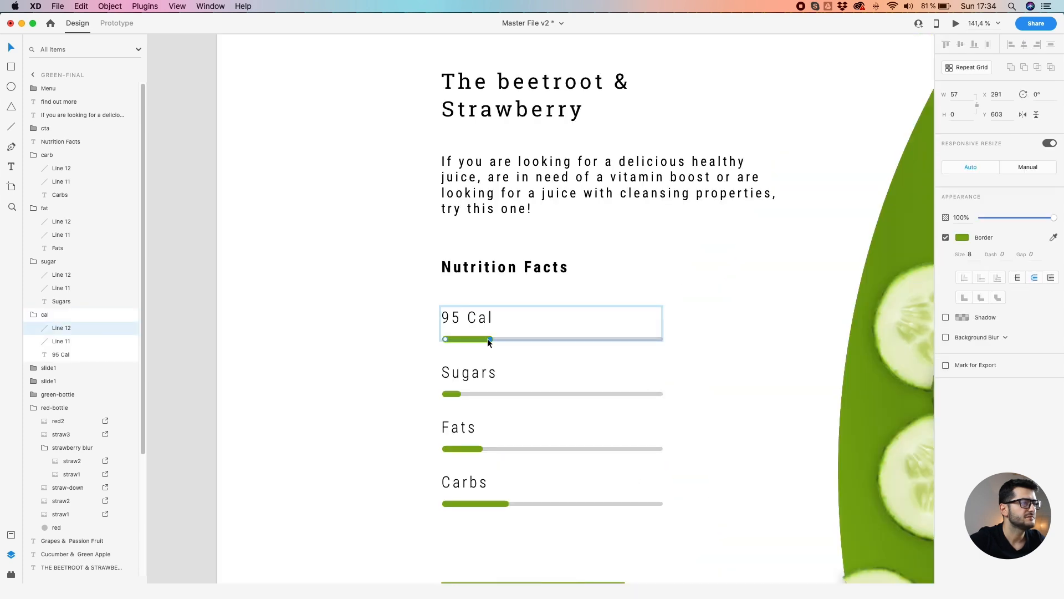
left_click_drag(490, 338, 478, 338)
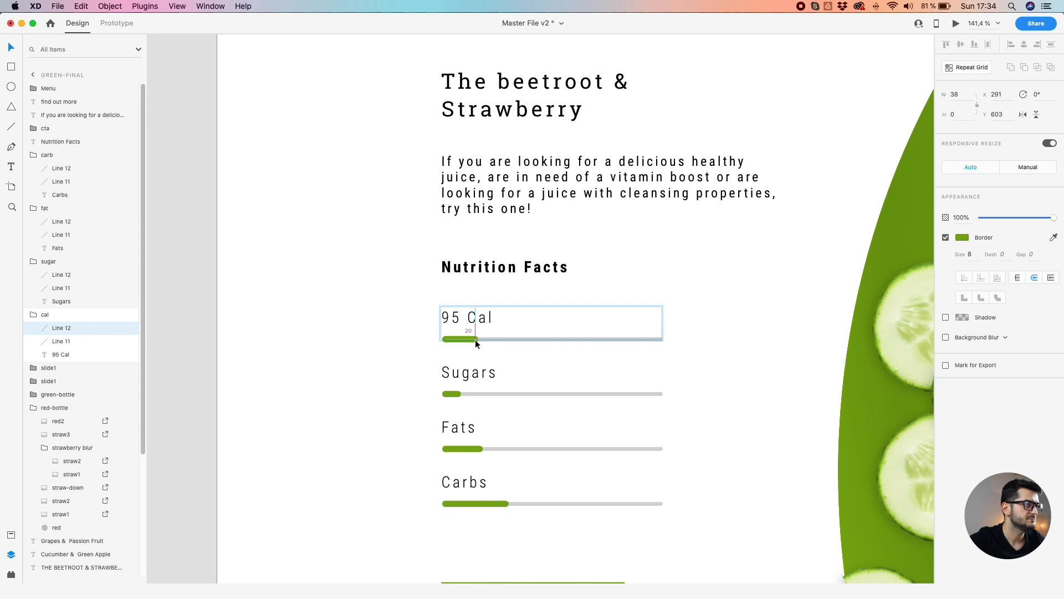
double_click(457, 393)
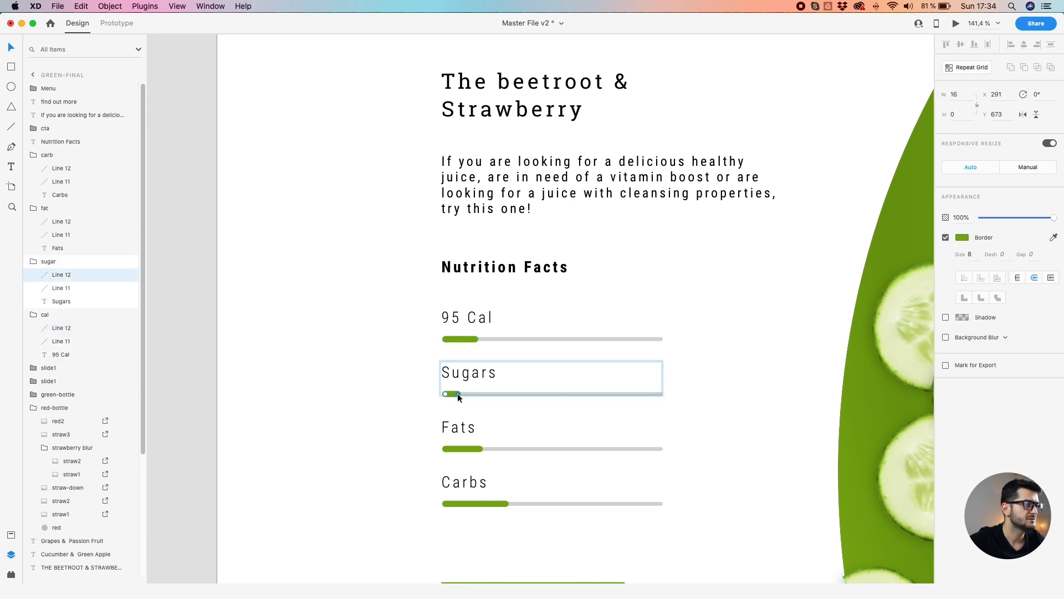
left_click_drag(457, 394, 454, 393)
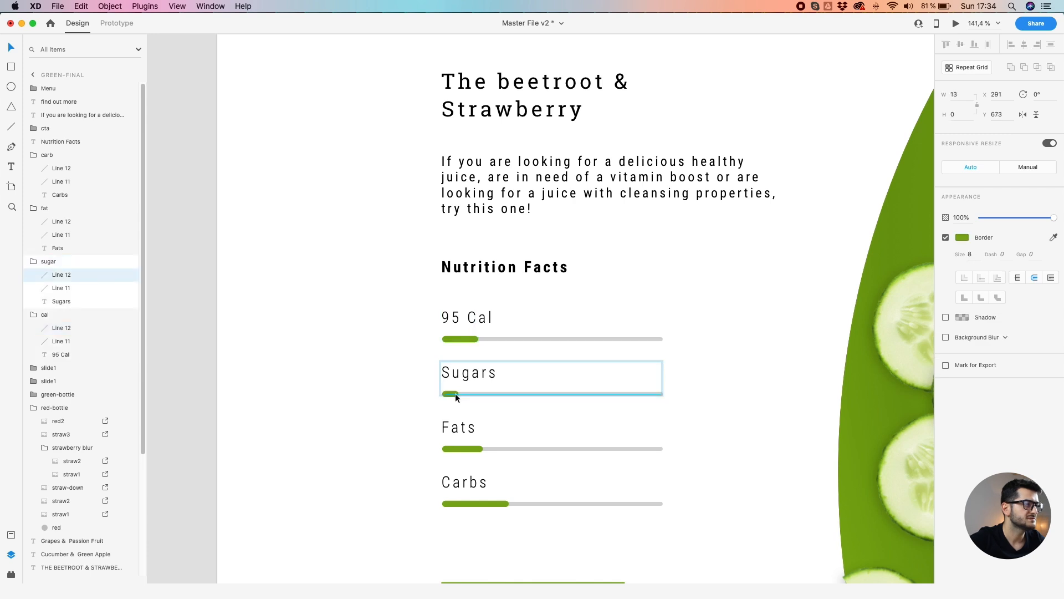
Shorten the Fats progress line to a width of about 10, and shorten the Carbs progress line
double_click(470, 448)
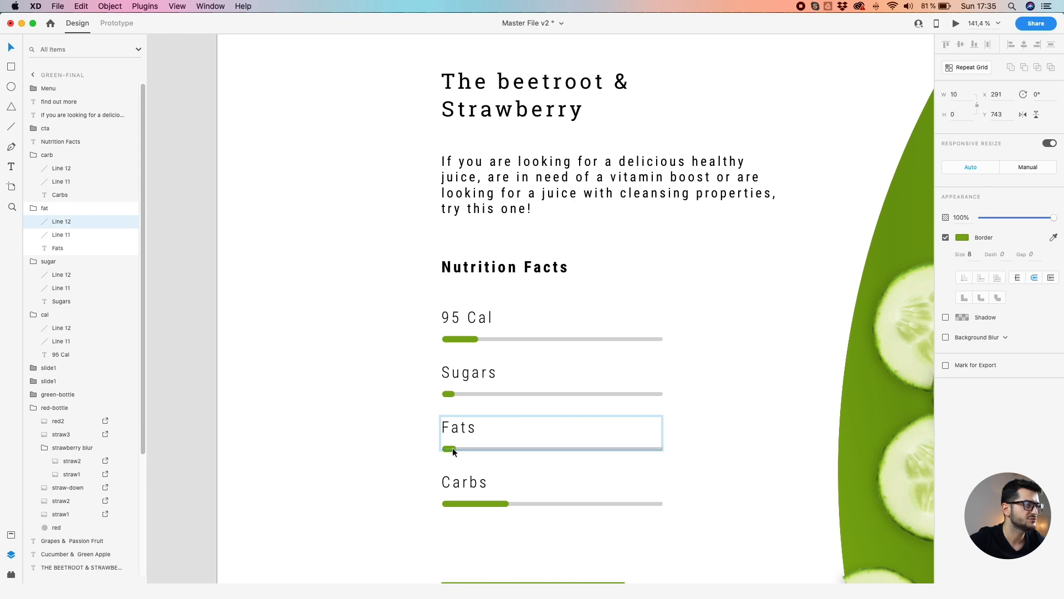
double_click(493, 502)
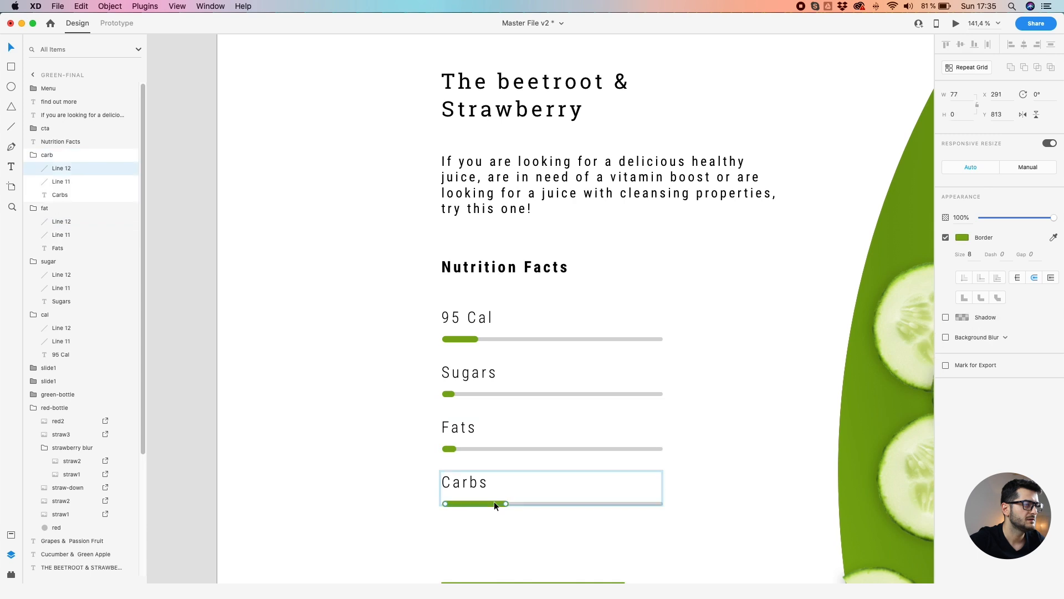
left_click_drag(504, 504, 475, 501)
left_click(368, 428)
On the Strawberry – final artboard, place the Cucumber Green Apple label group below the other slide1 layer and rename it slide2
scroll(378, 421, "down", 5)
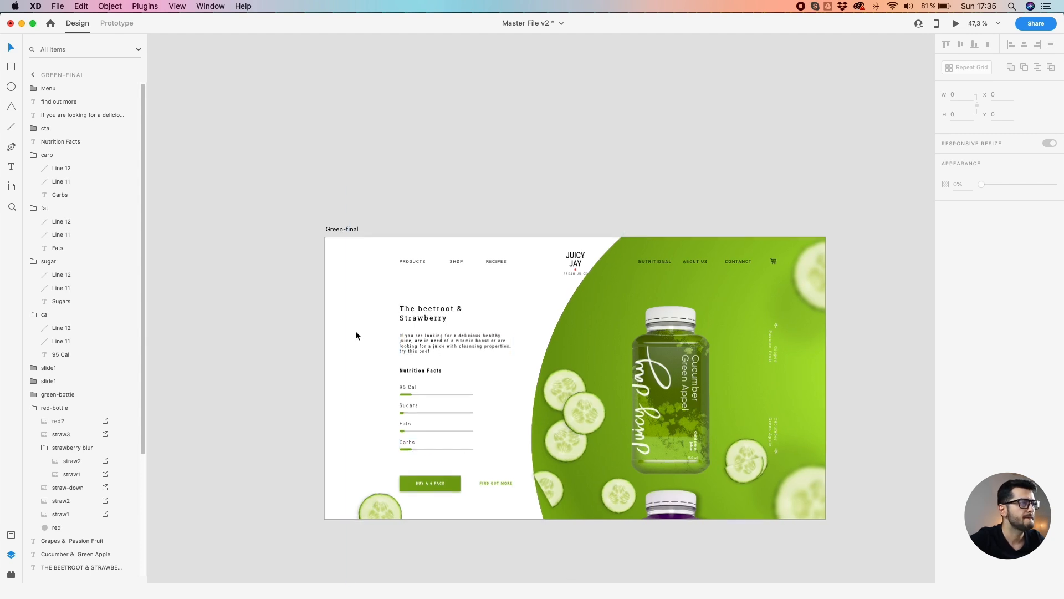
scroll(356, 335, "down", 3)
left_click_drag(318, 349, 404, 292)
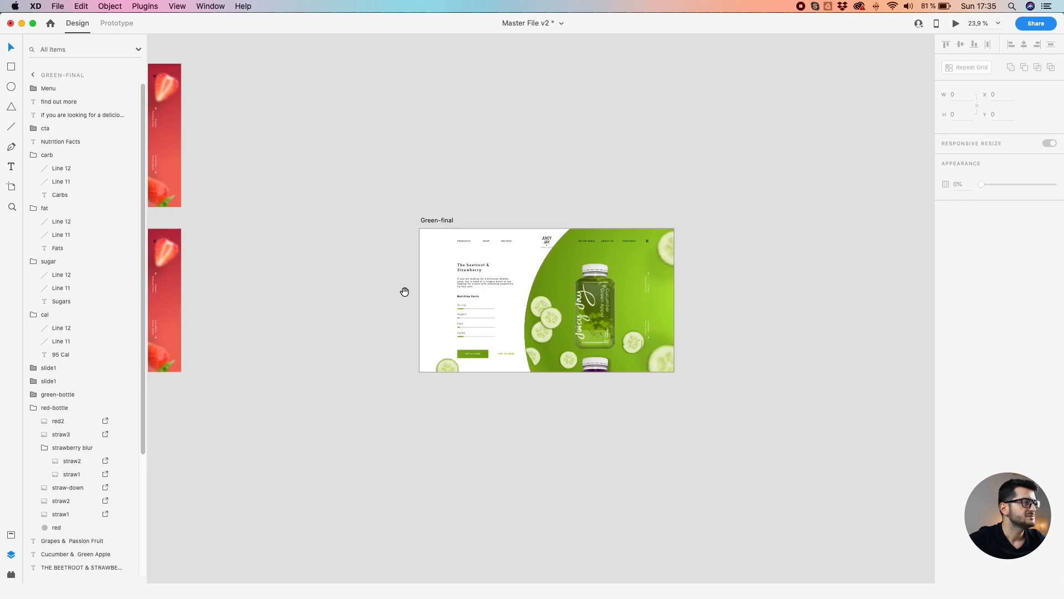
scroll(658, 277, "up", 4)
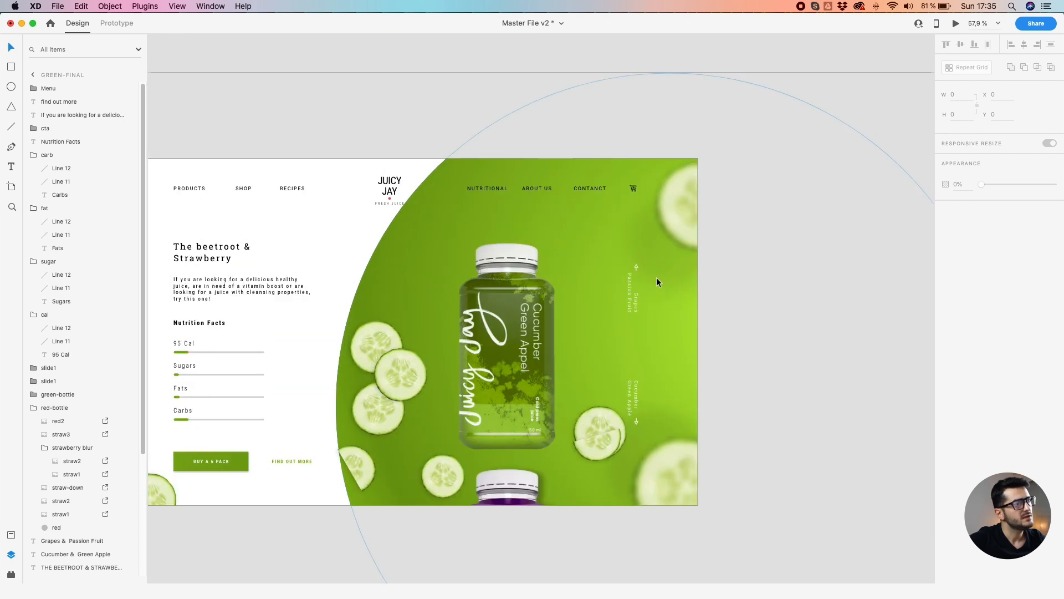
left_click(637, 300)
scroll(637, 300, "up", 3)
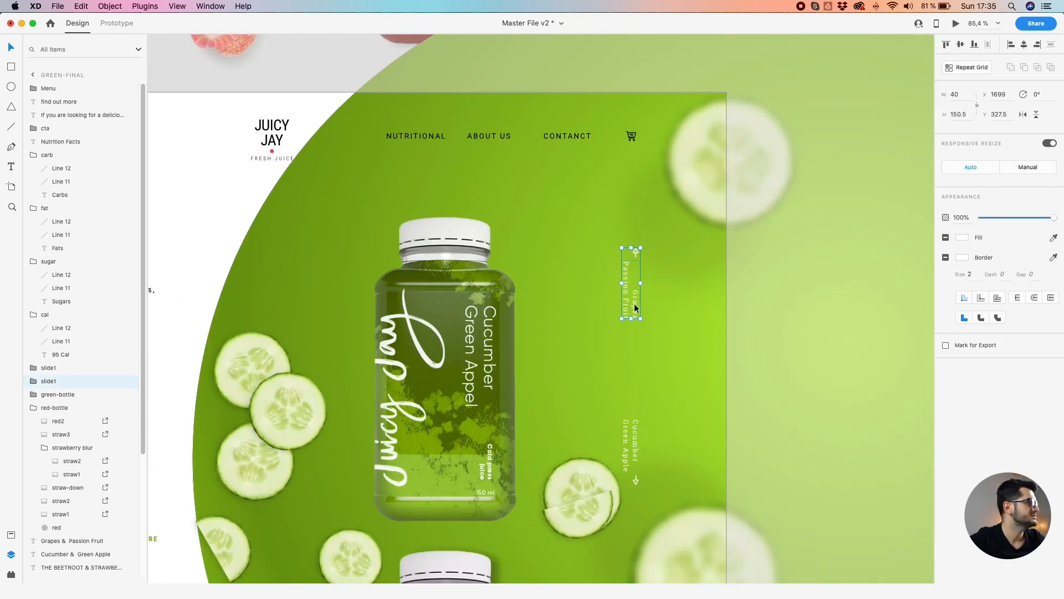
scroll(636, 308, "down", 5)
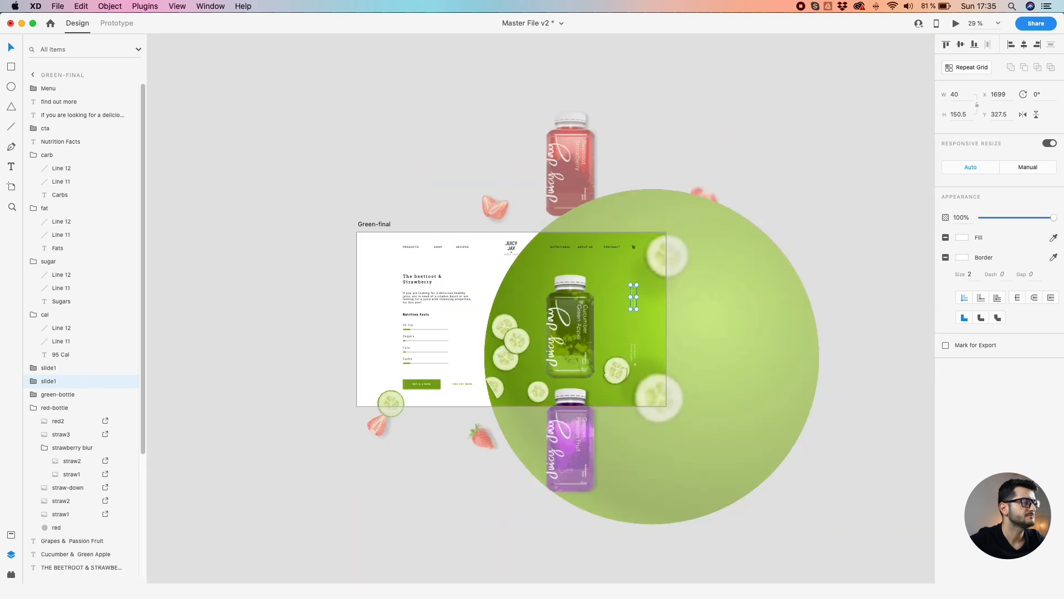
scroll(634, 301, "left", 10)
left_click(387, 298)
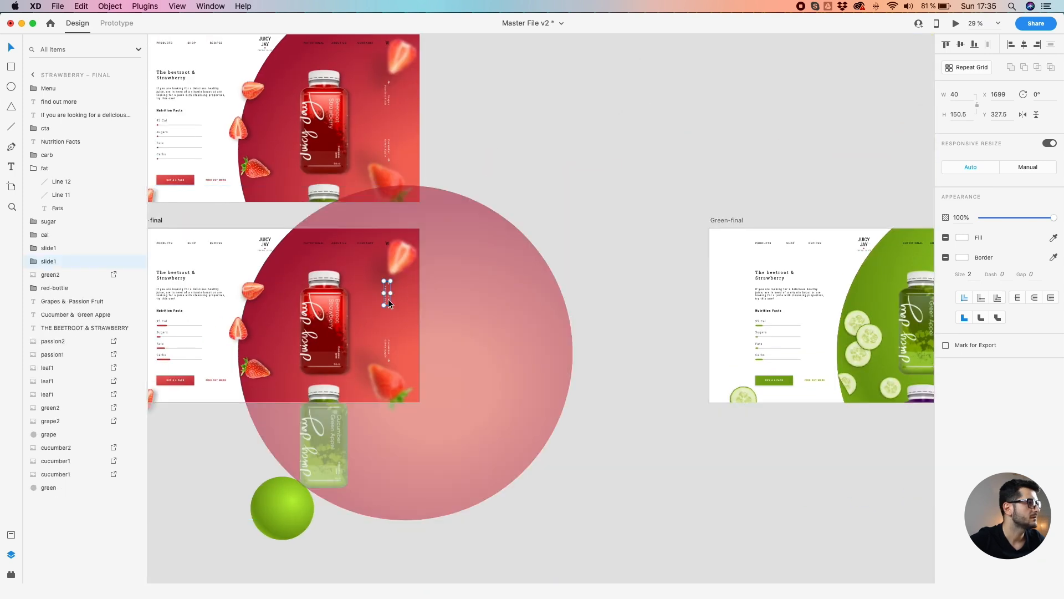
left_click(386, 351)
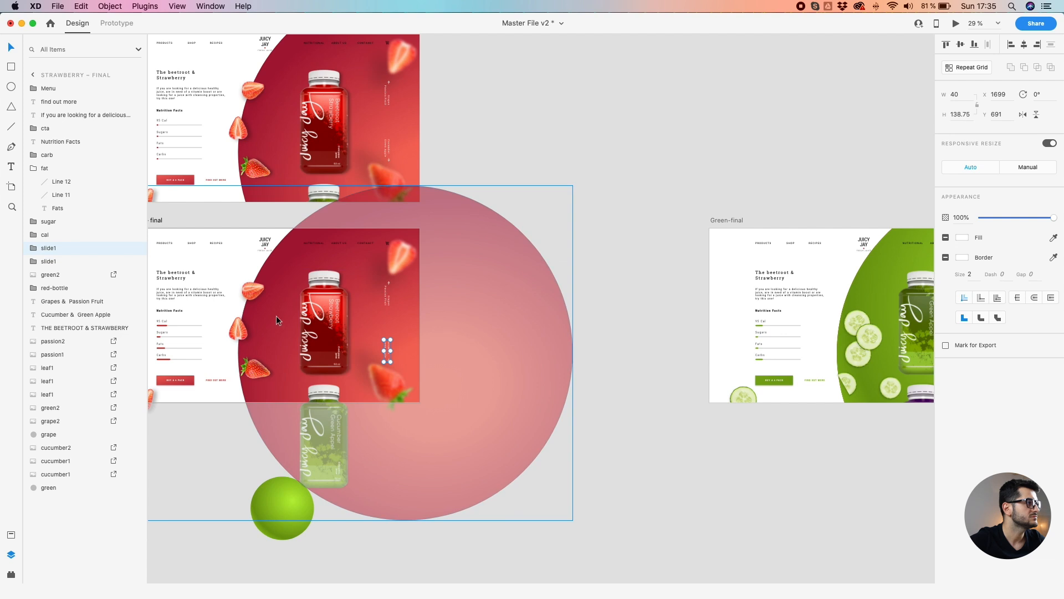
double_click(47, 261)
type("slide2")
left_click(534, 188)
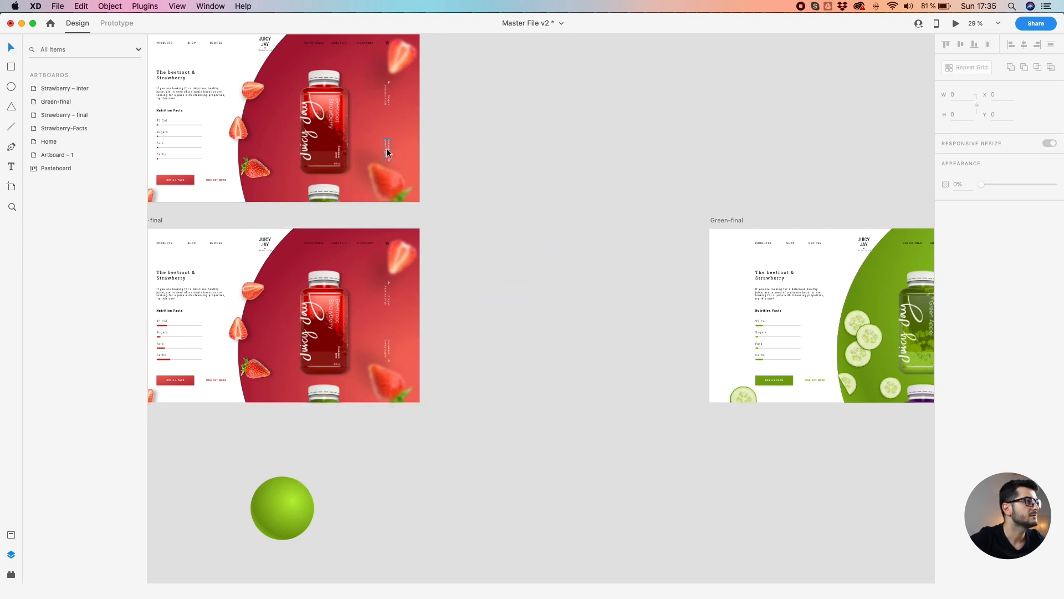
Check which layers hold the two vertical flavor labels on the Strawberry-Facts and Strawberry – final artboards
left_click(387, 148)
left_click(387, 92)
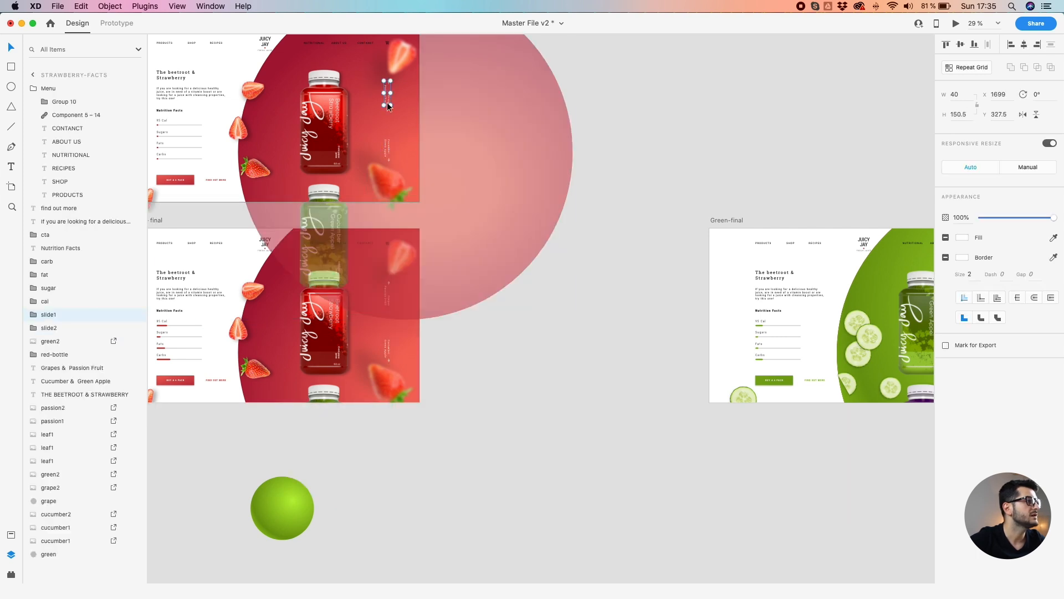
left_click(492, 371)
left_click(387, 349)
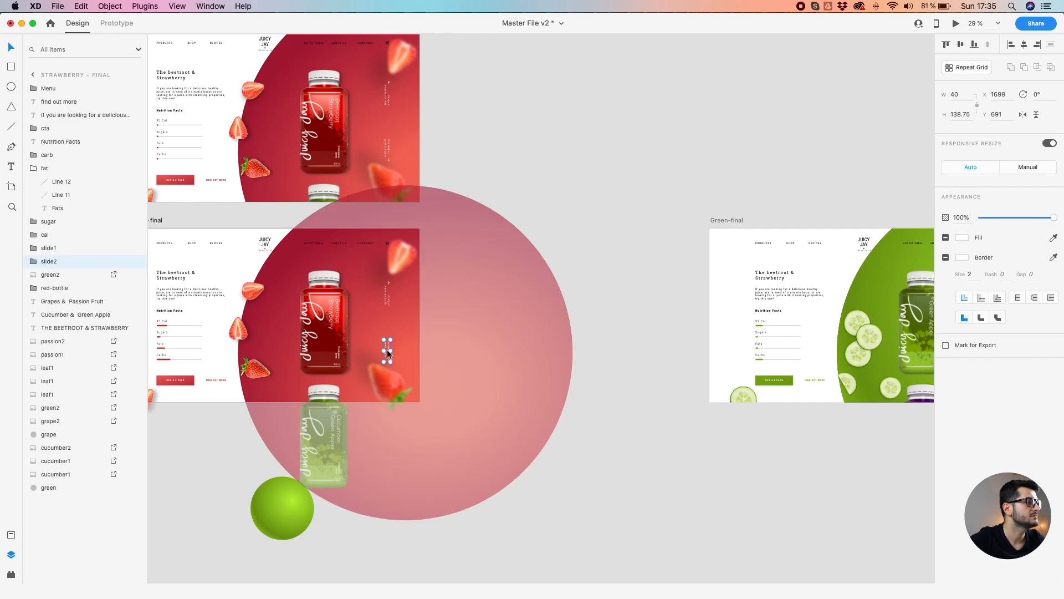
left_click(607, 294)
On the Green-final artboard, move the Cucumber Green Apple label group below the other slide1 layer and rename it slide2
scroll(621, 282, "right", 7)
scroll(611, 357, "up", 4)
left_click(616, 379)
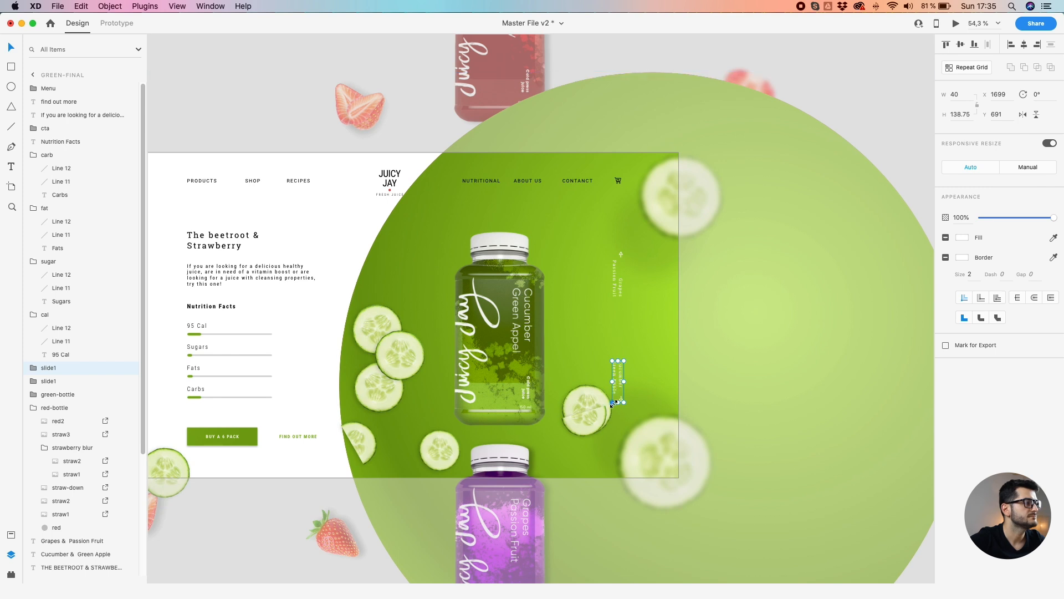
left_click_drag(31, 377, 33, 387)
double_click(50, 381)
left_click(67, 381)
key("BackSpace")
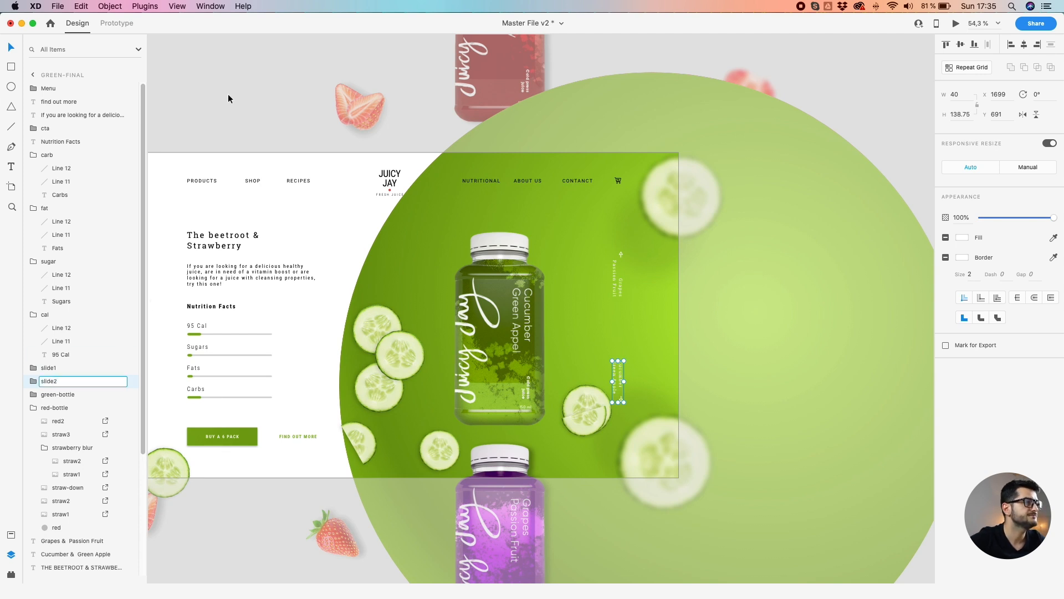
left_click(225, 105)
Duplicate the slide1 and slide2 flavor label groups on the Green-final artboard in place
left_click(619, 374)
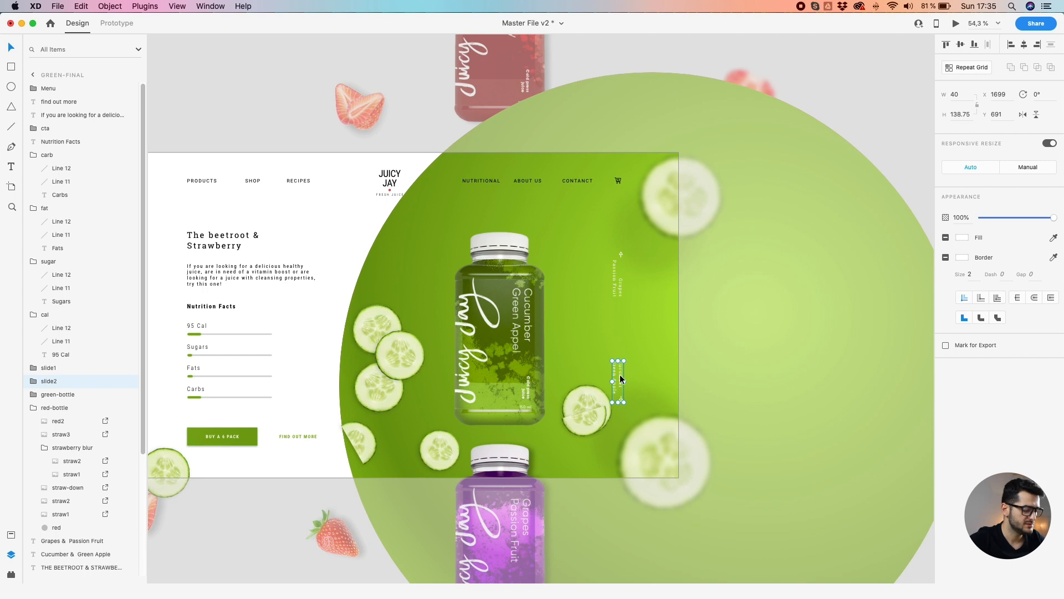
scroll(620, 374, "up", 2)
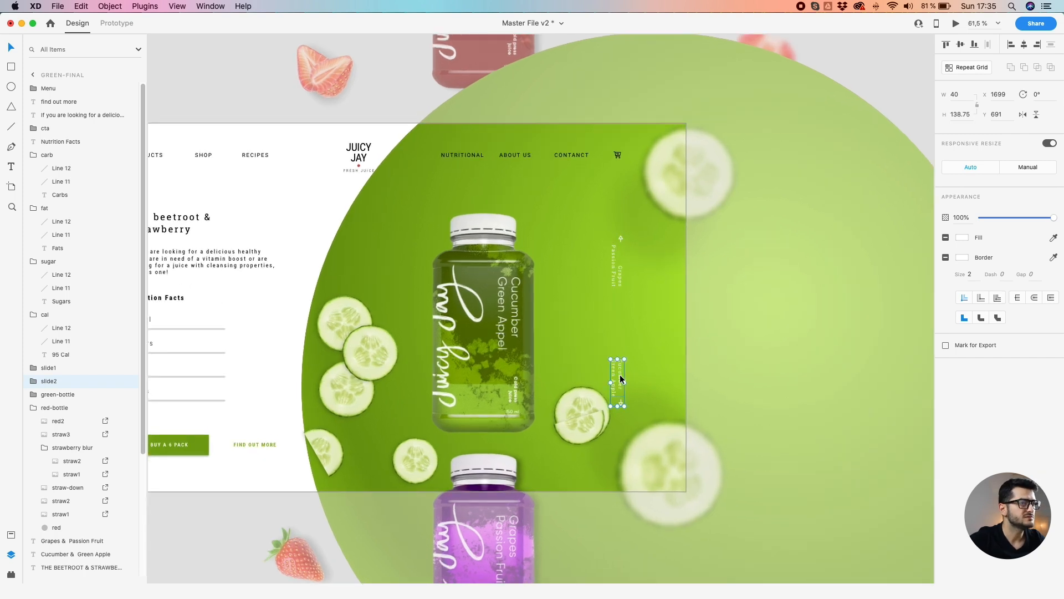
left_click(623, 271, "shift")
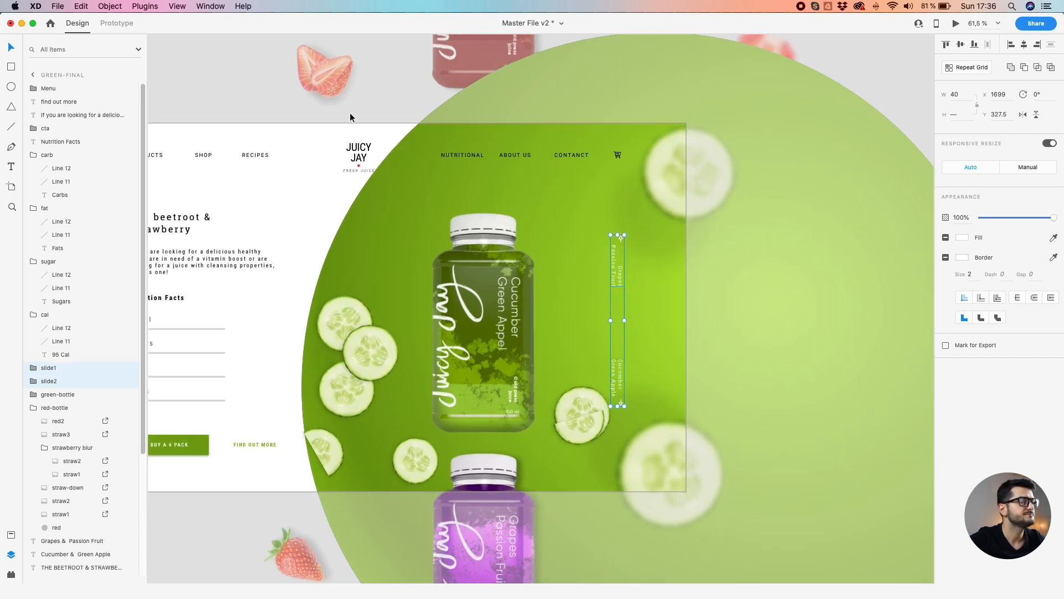
left_click(350, 113)
left_click(619, 272)
left_click(612, 383, "shift")
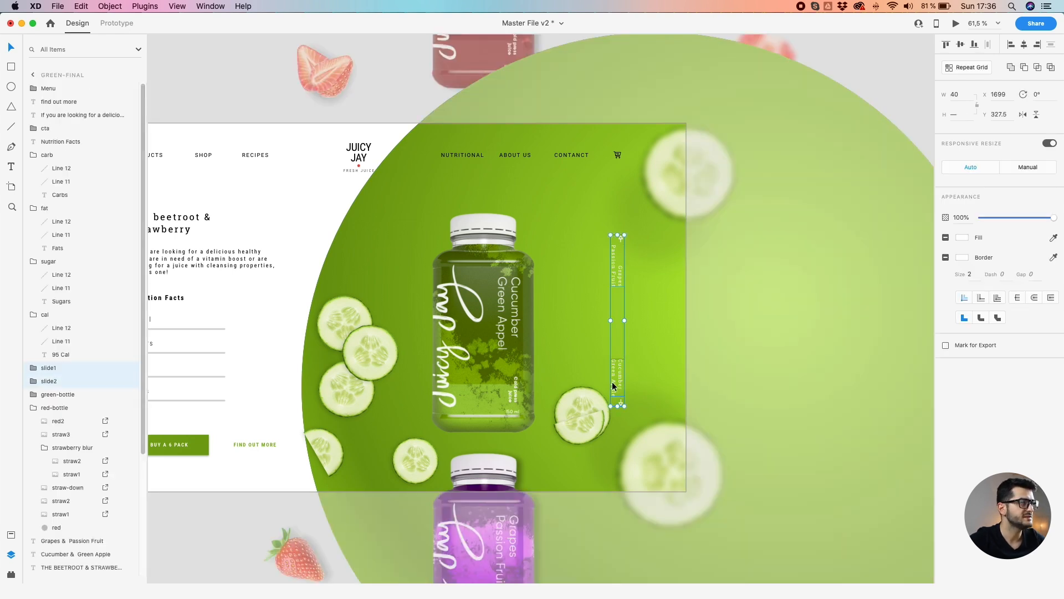
key("super+d")
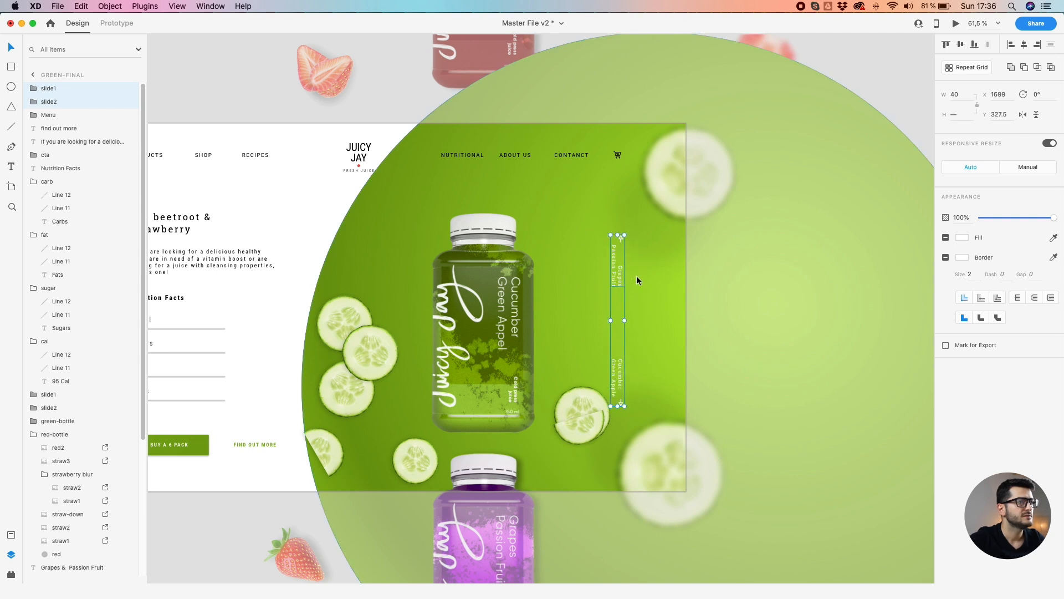
Rename the duplicated Cucumber Green Apple label group slide3
left_click(59, 101)
double_click(60, 102)
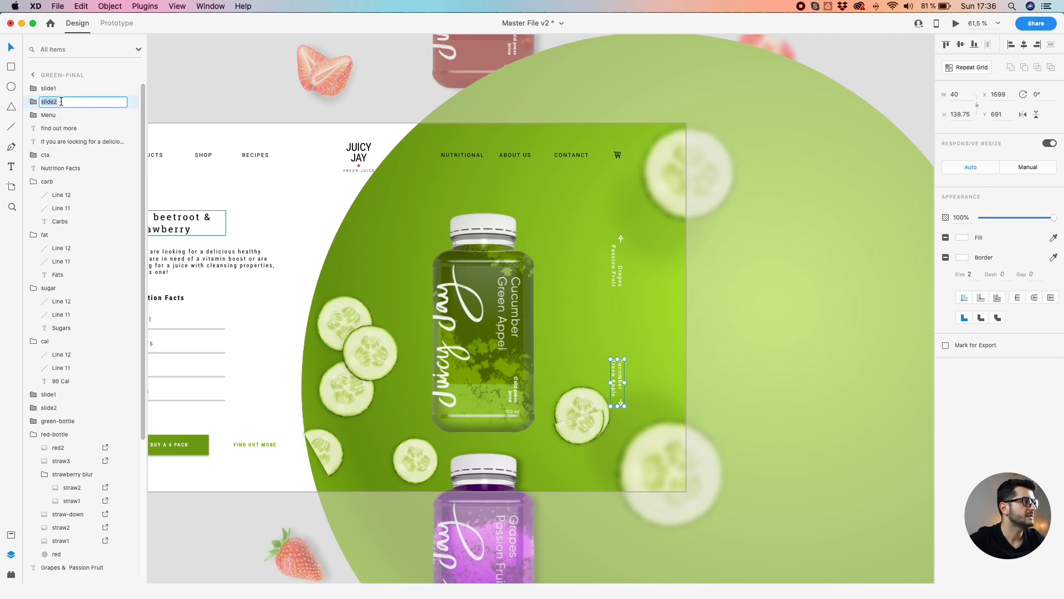
key("BackSpace")
type("3")
key("Return")
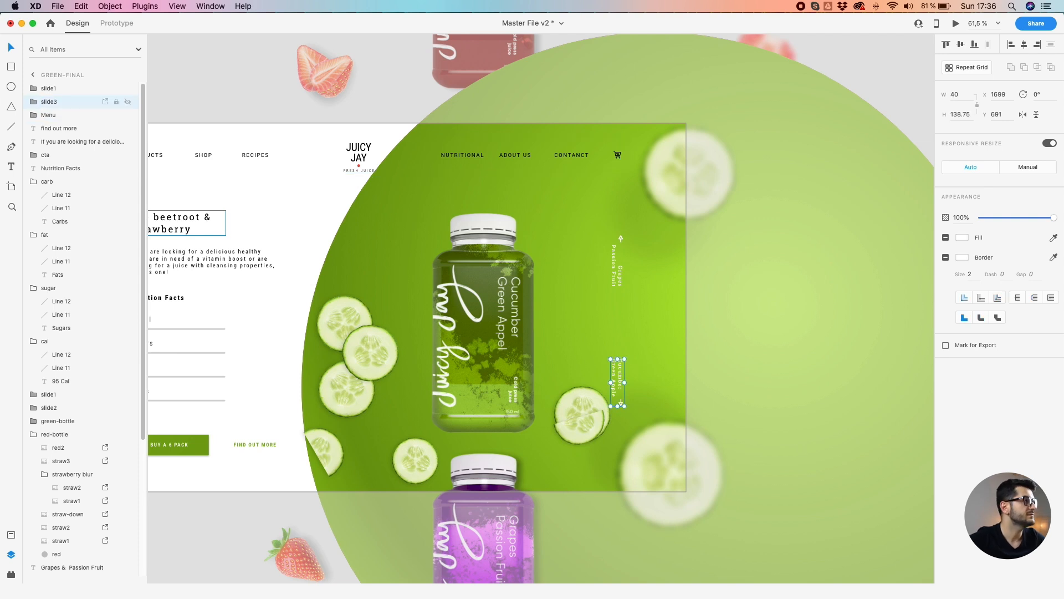
Rename the duplicated Grapes Passion Fruit label group slide3 and the duplicated Cucumber Green Apple label group slide4
double_click(59, 88)
left_click(59, 88)
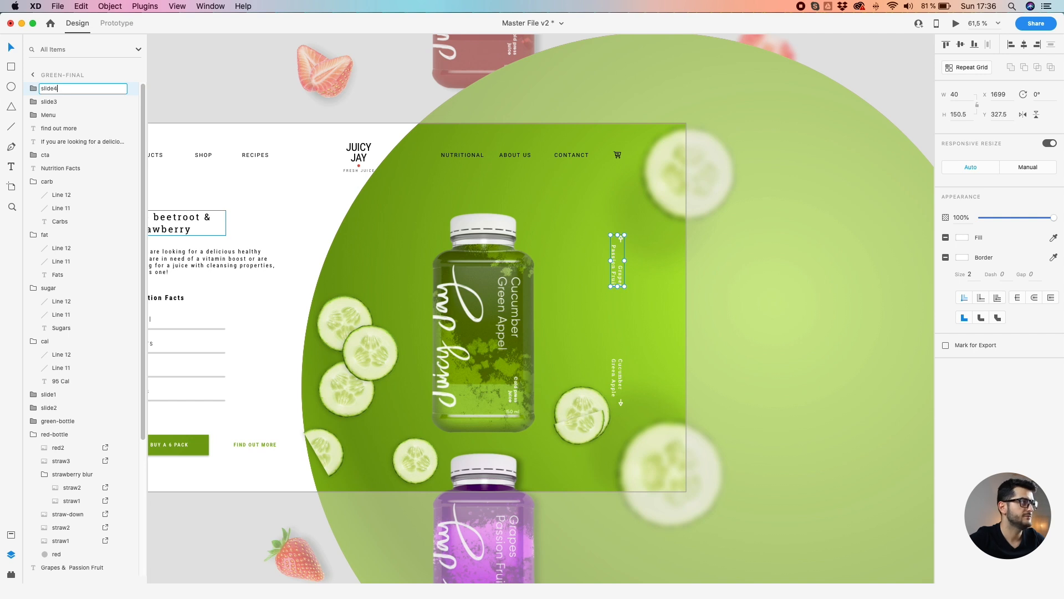
type("3")
key("Return")
left_click(66, 101)
double_click(66, 102)
left_click(72, 102)
key("Return")
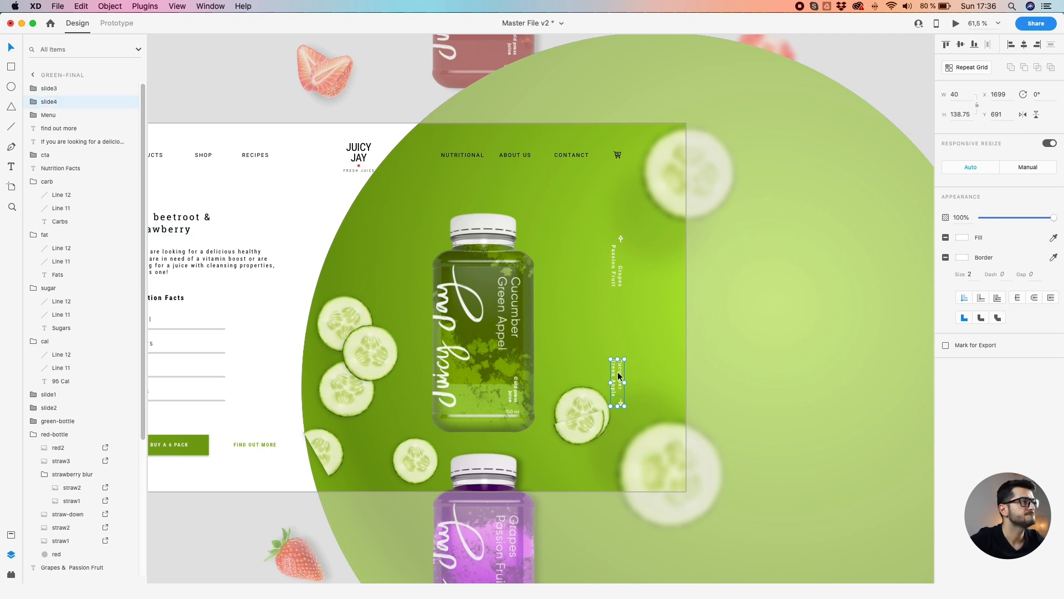
Place the slide3 and slide4 groups directly below slide2 in the layer order
left_click(49, 89, "shift")
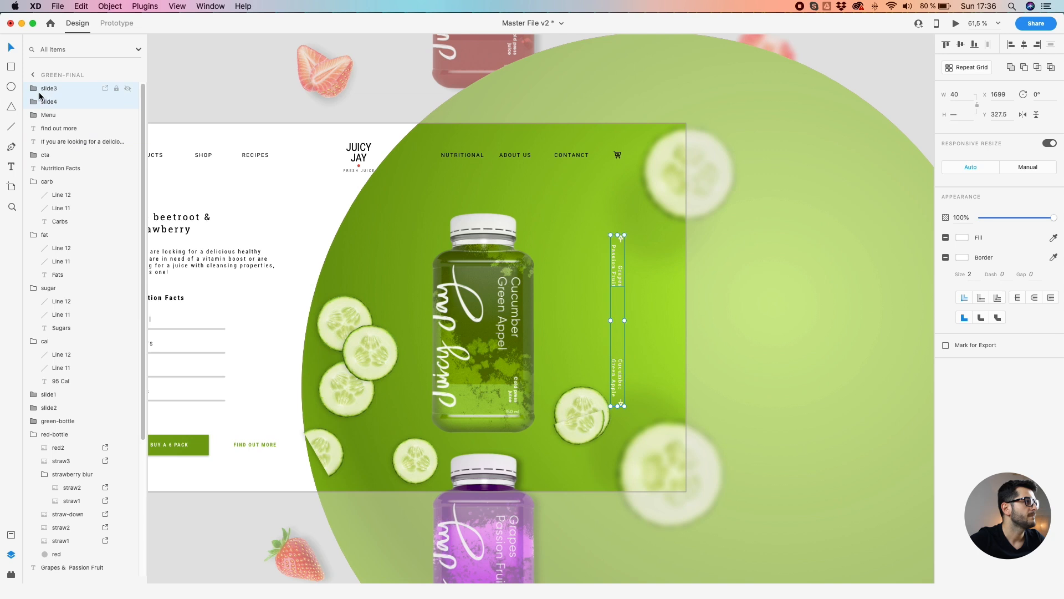
left_click_drag(42, 100, 53, 415)
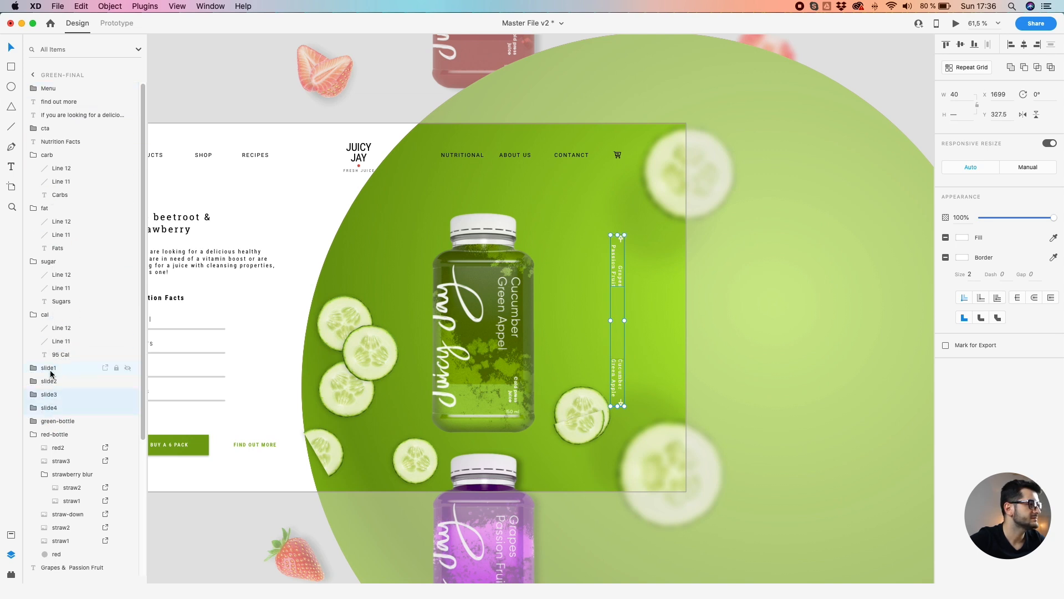
left_click(639, 417)
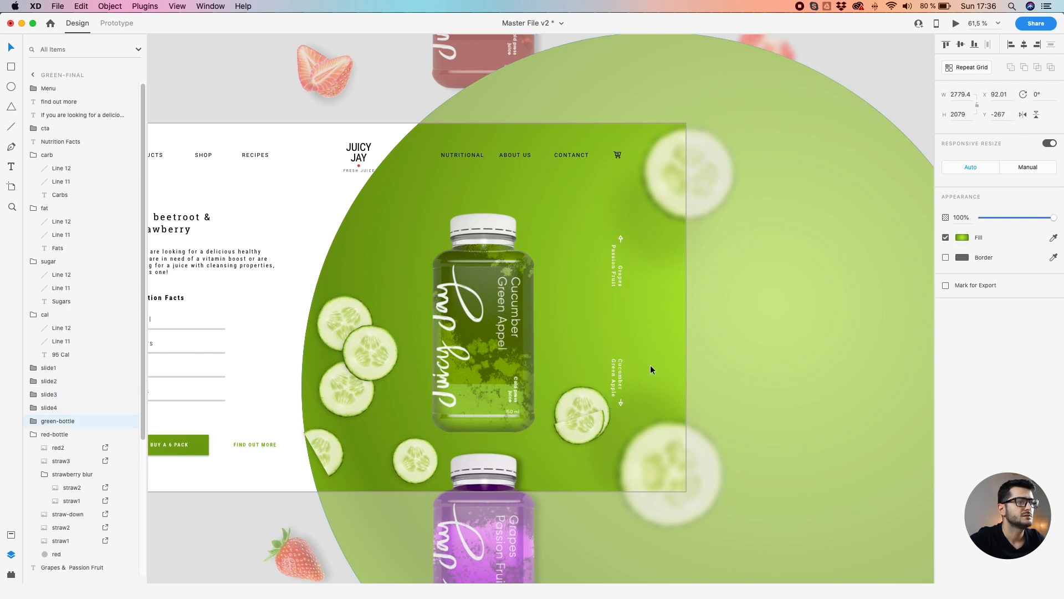
Try to replace the slide2 label text with Grapes Passion Fruit, and undo back to before the layer reordering
scroll(621, 364, "up", 5)
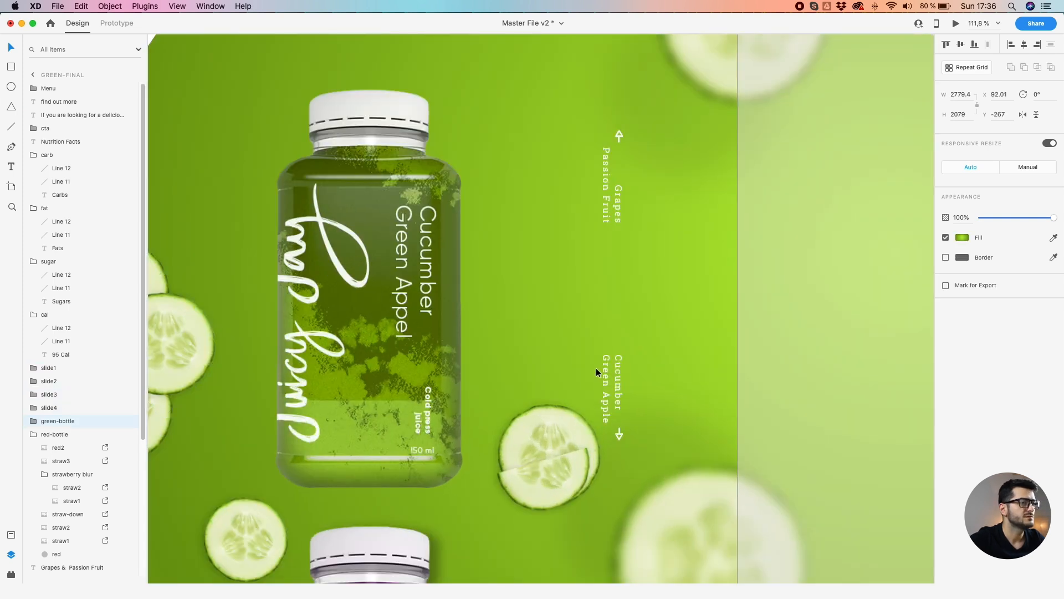
double_click(619, 372)
double_click(620, 373)
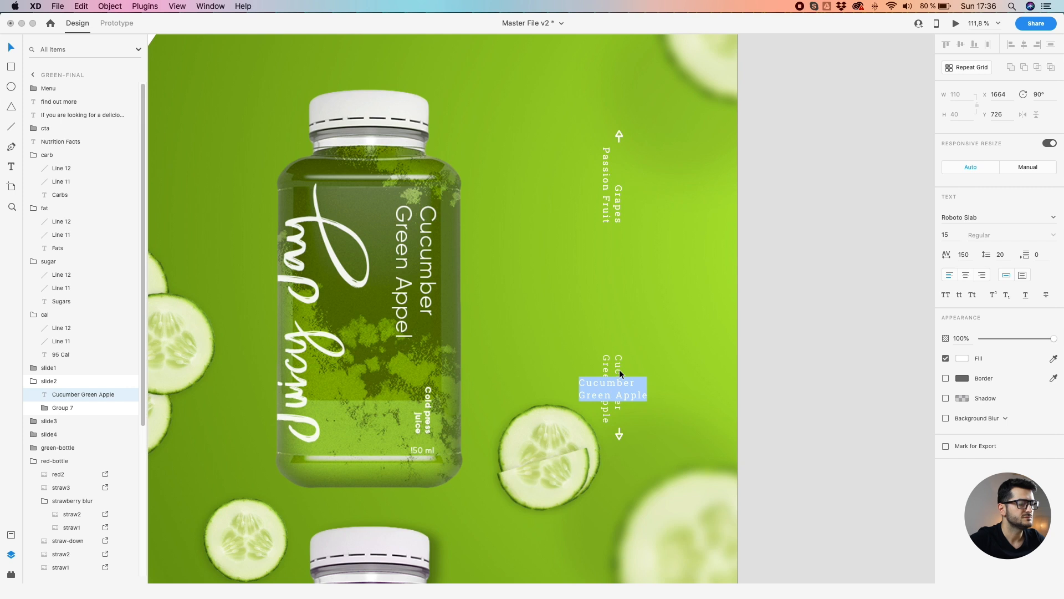
type("Grapes")
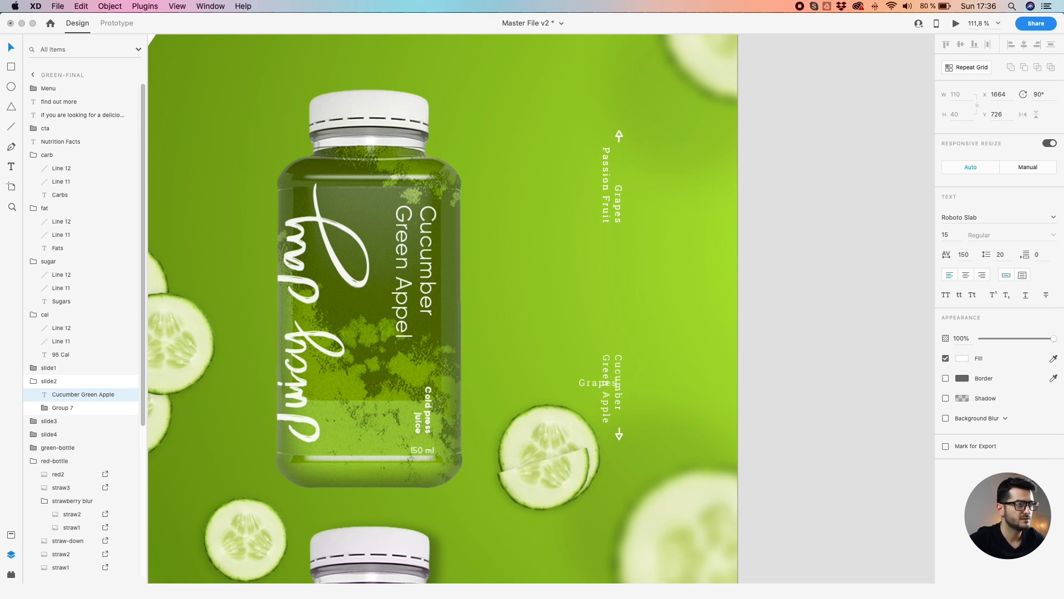
key("Return")
type("Passion Fruit")
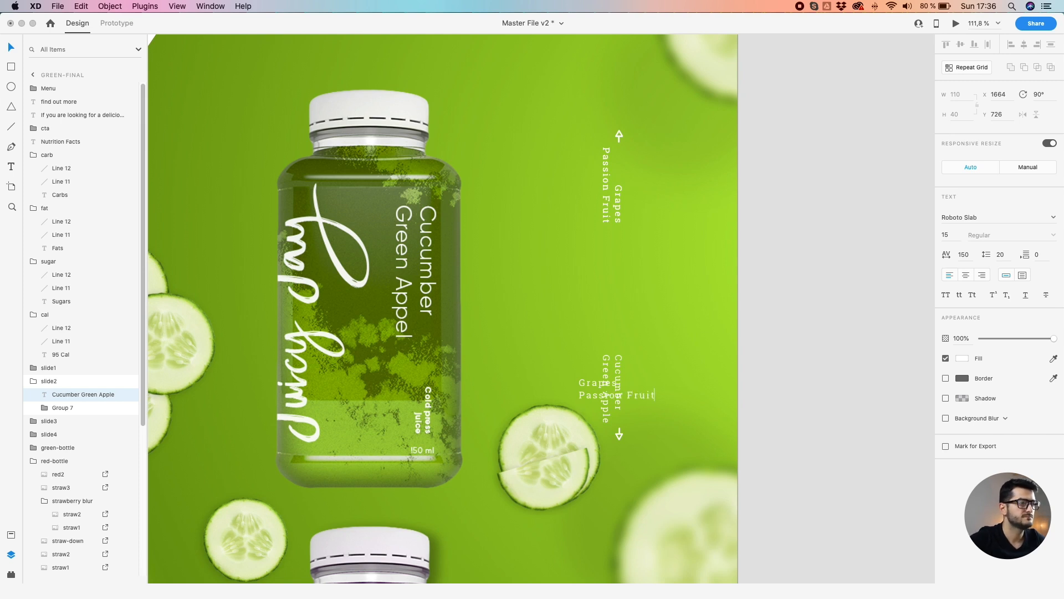
key("Escape")
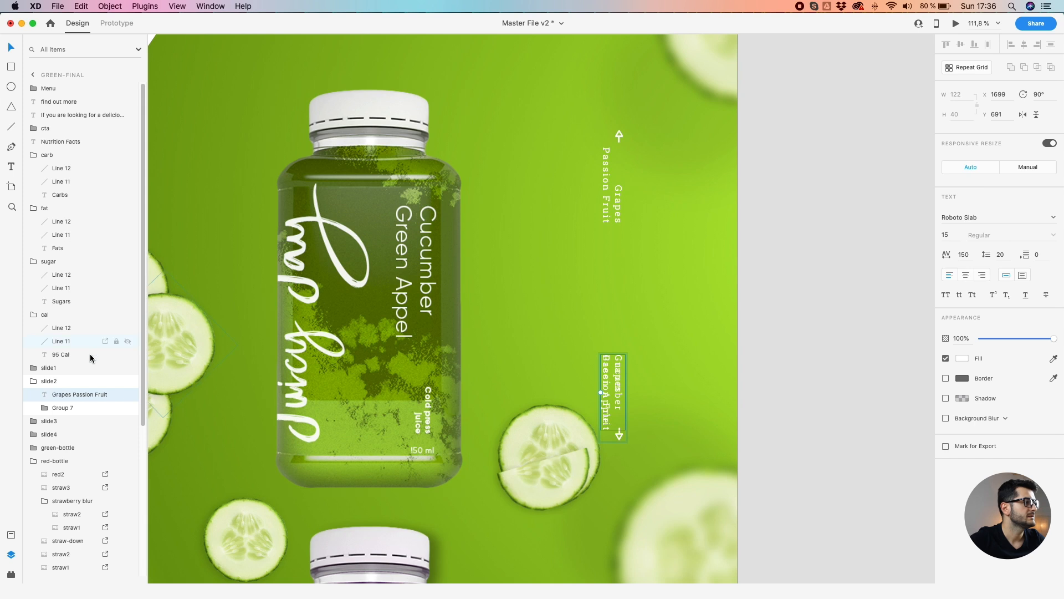
key("super+z")
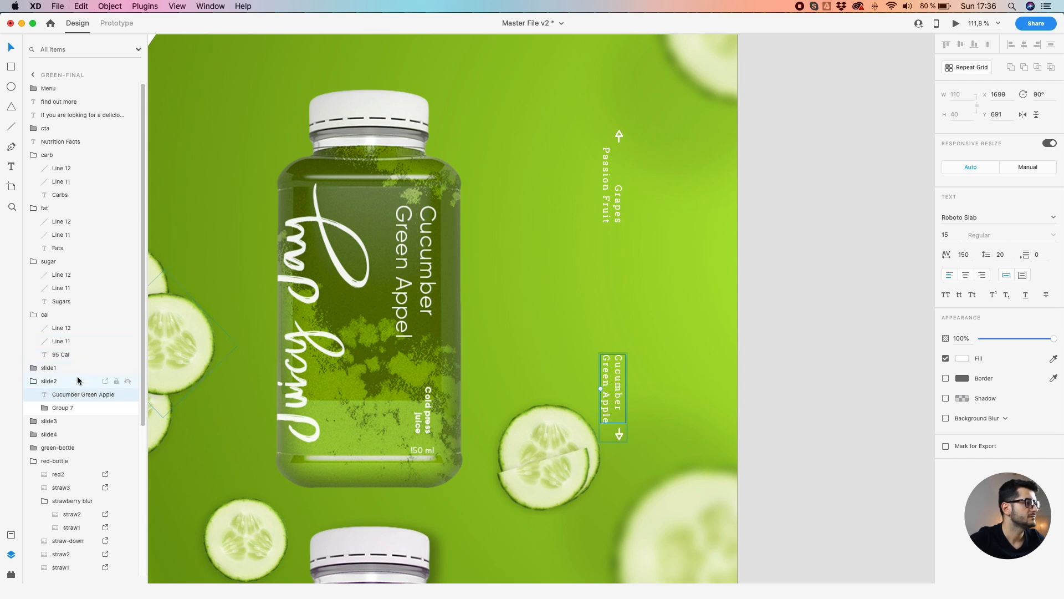
key("super+z")
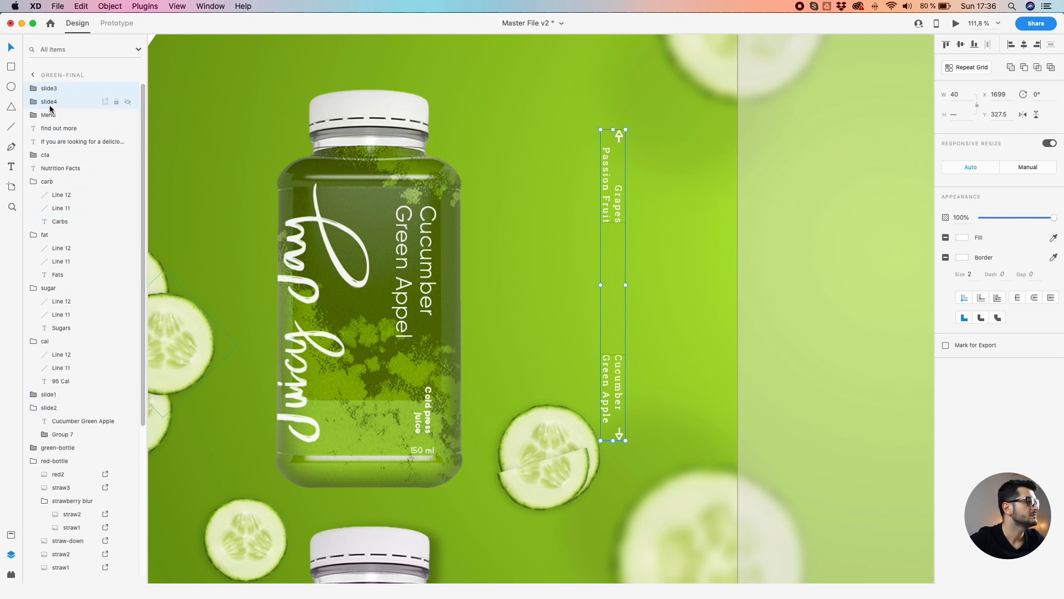
Move the slide3 and slide4 groups below slide2 in the layer order and hide slide1 and slide2
left_click_drag(51, 106, 41, 442)
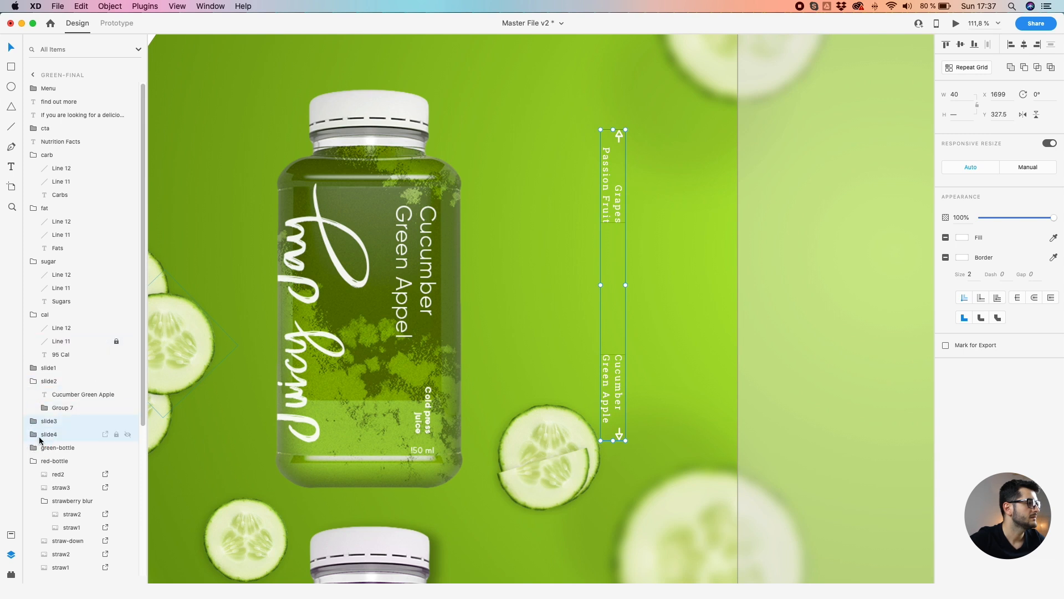
left_click(50, 385)
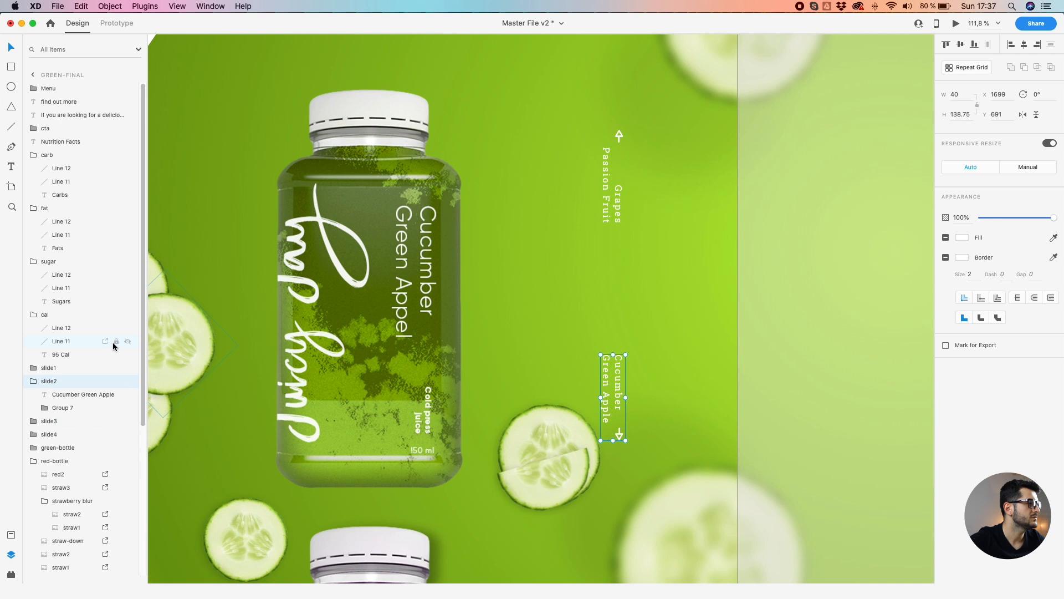
left_click(127, 368)
left_click(127, 381)
left_click(60, 422)
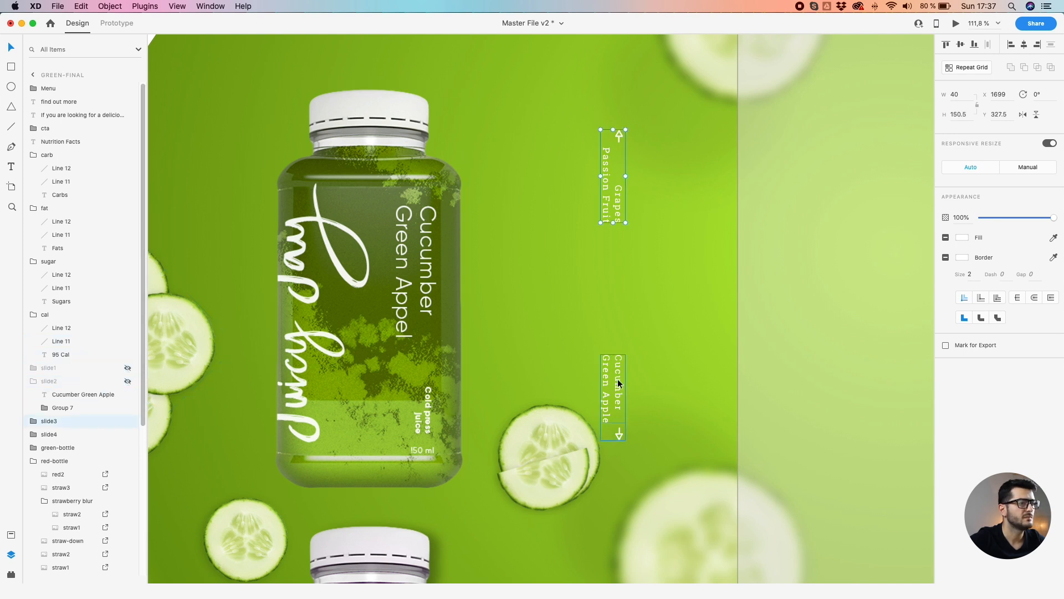
Replace the Cucumber Green Apple text in the slide4 group with Grapes Passion Fruit on two lines
double_click(613, 382)
double_click(619, 378)
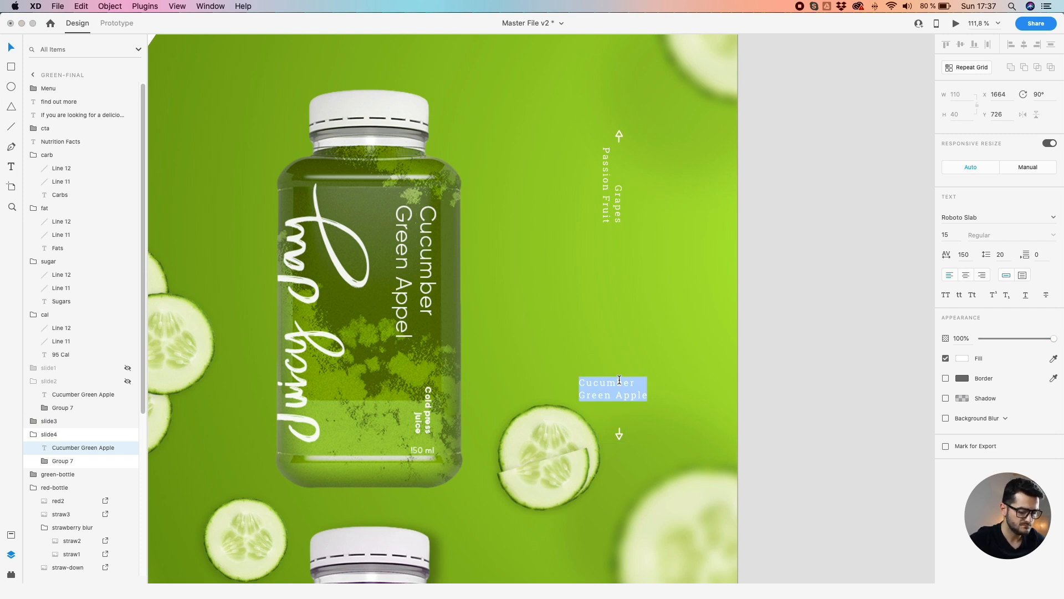
type("Grapes ")
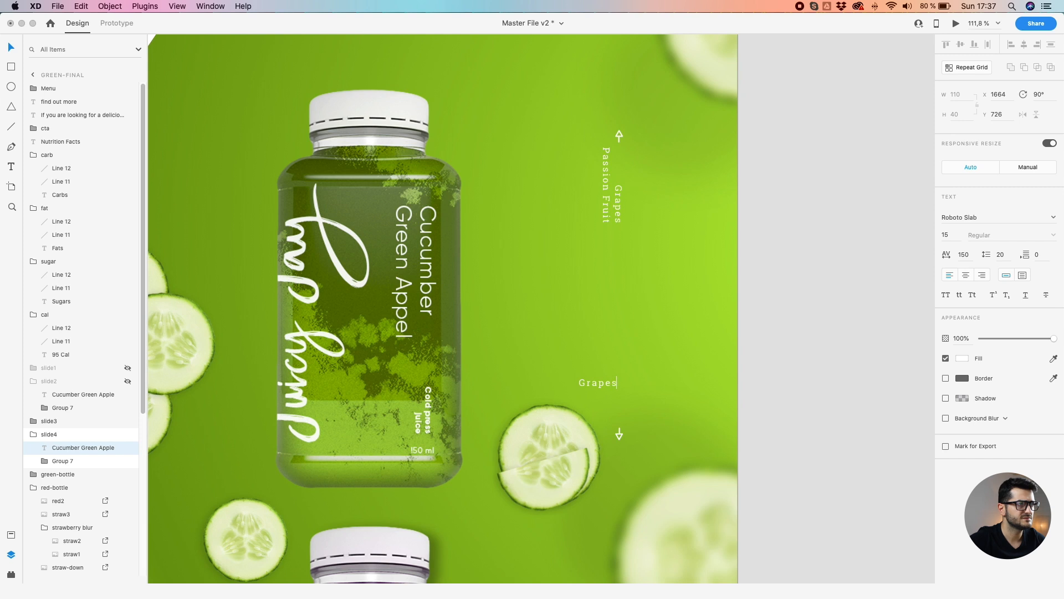
type("Passion Fruit")
key("Escape")
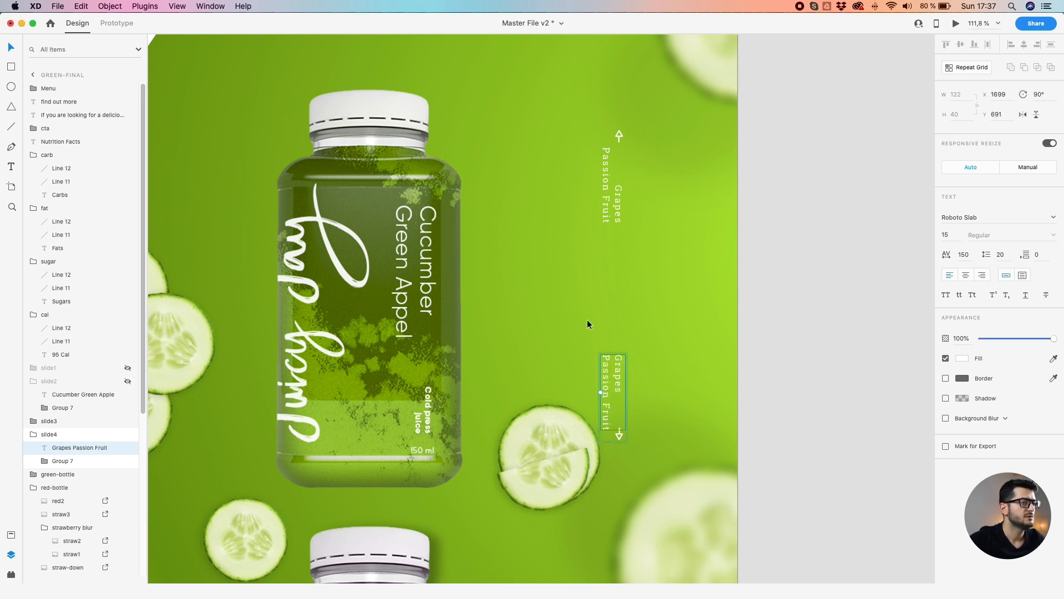
Replace the Grapes Passion Fruit text in the slide3 group with Beetroot Strawberry on two lines
left_click(603, 187)
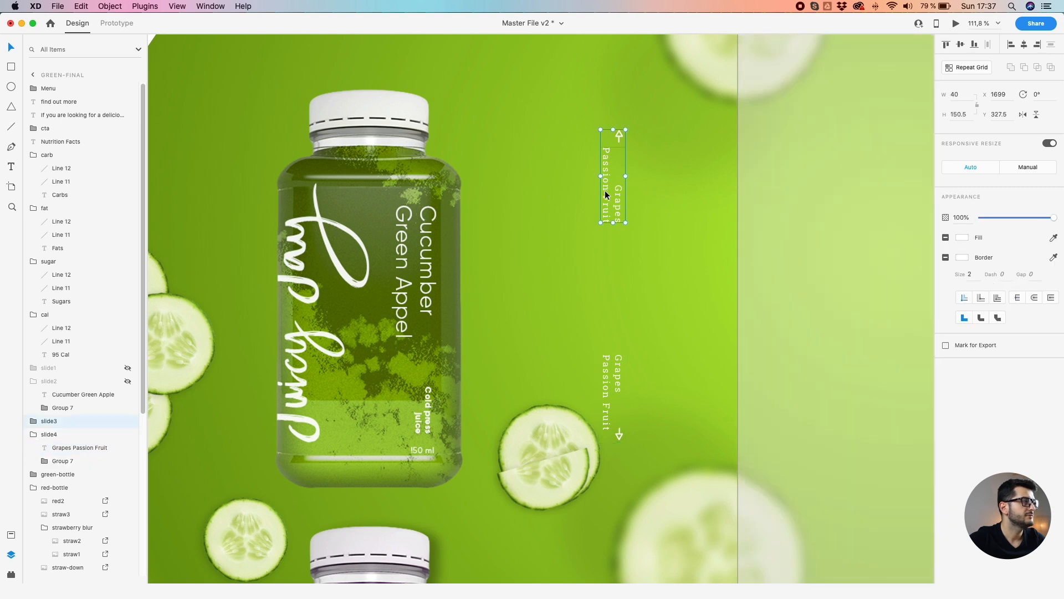
double_click(604, 191)
key("Return")
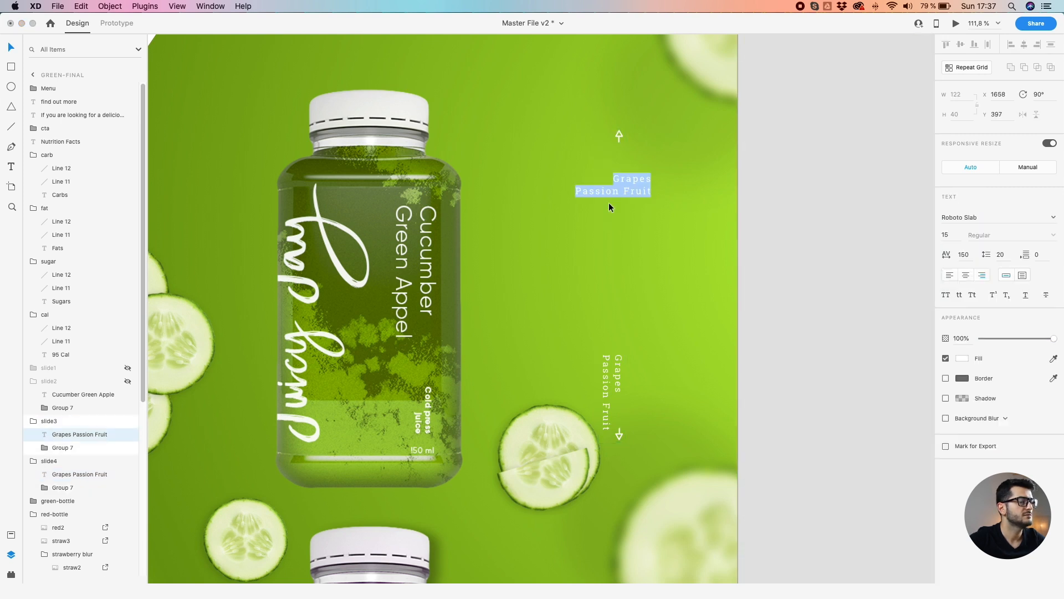
type("Str")
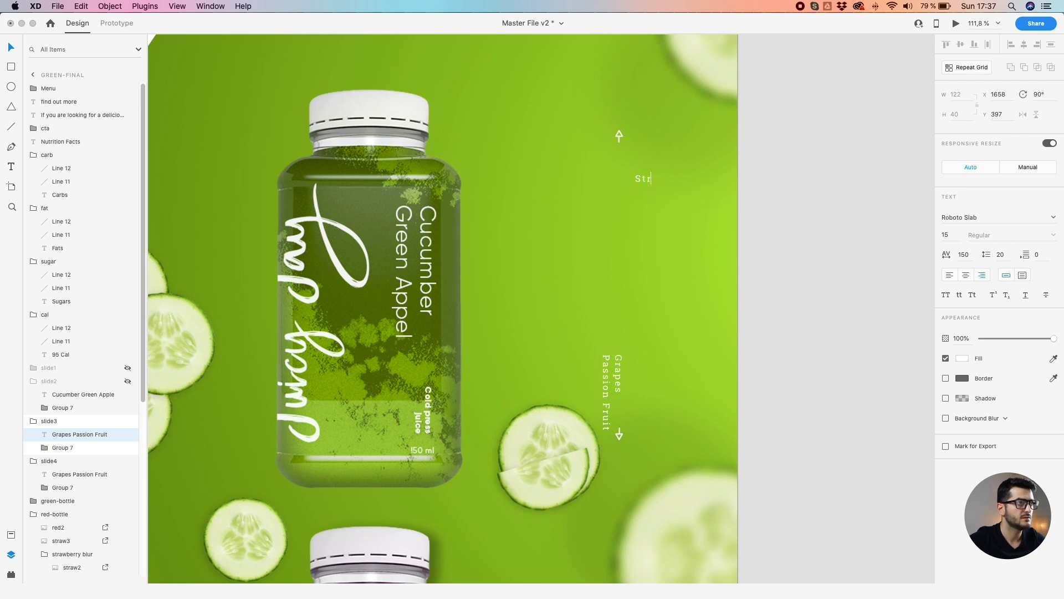
type("awberry")
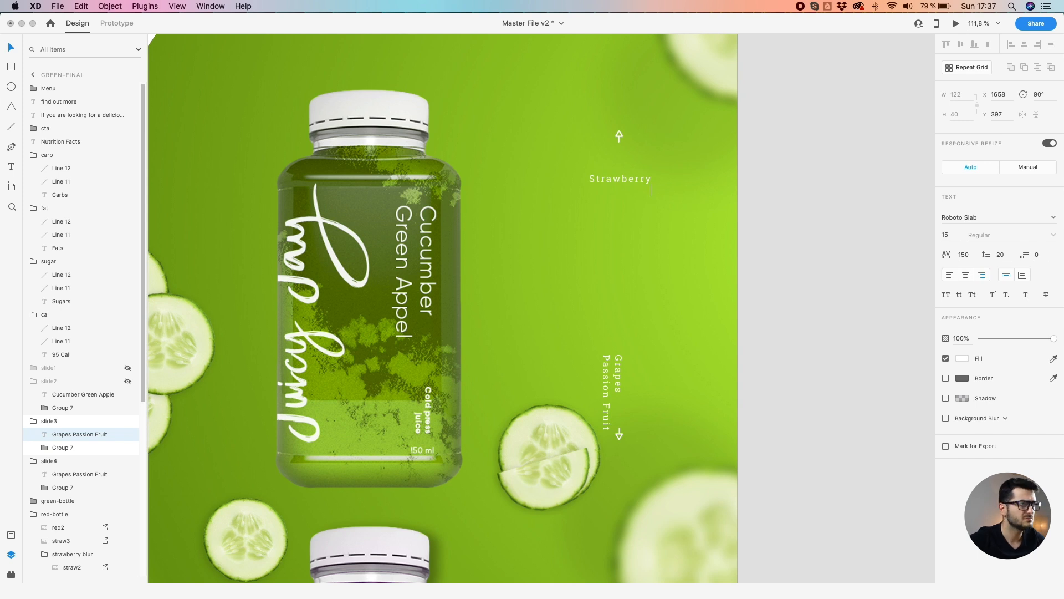
key("super+a")
key("BackSpace")
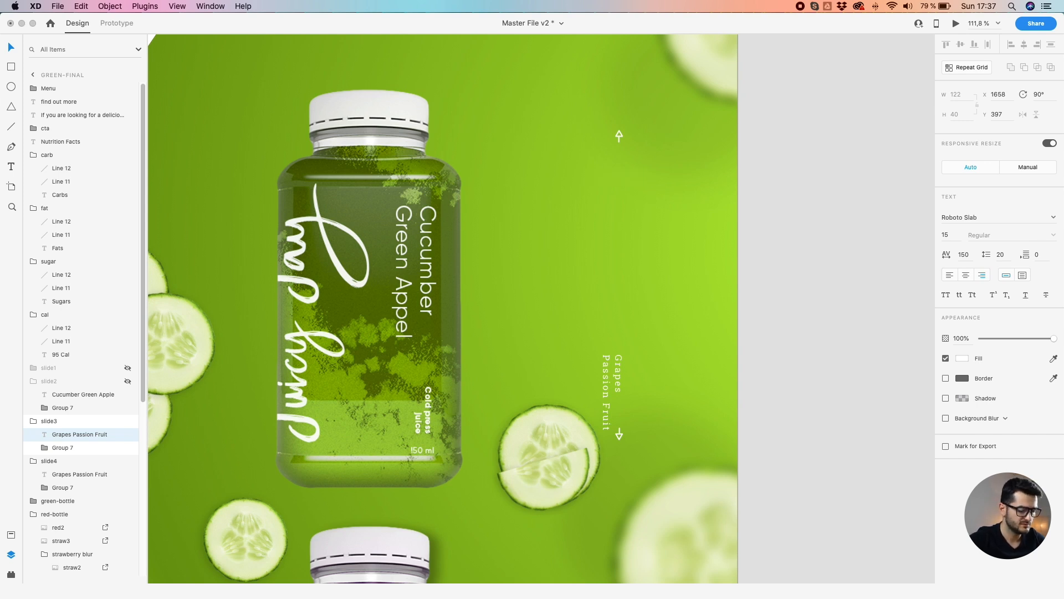
type("Beetro")
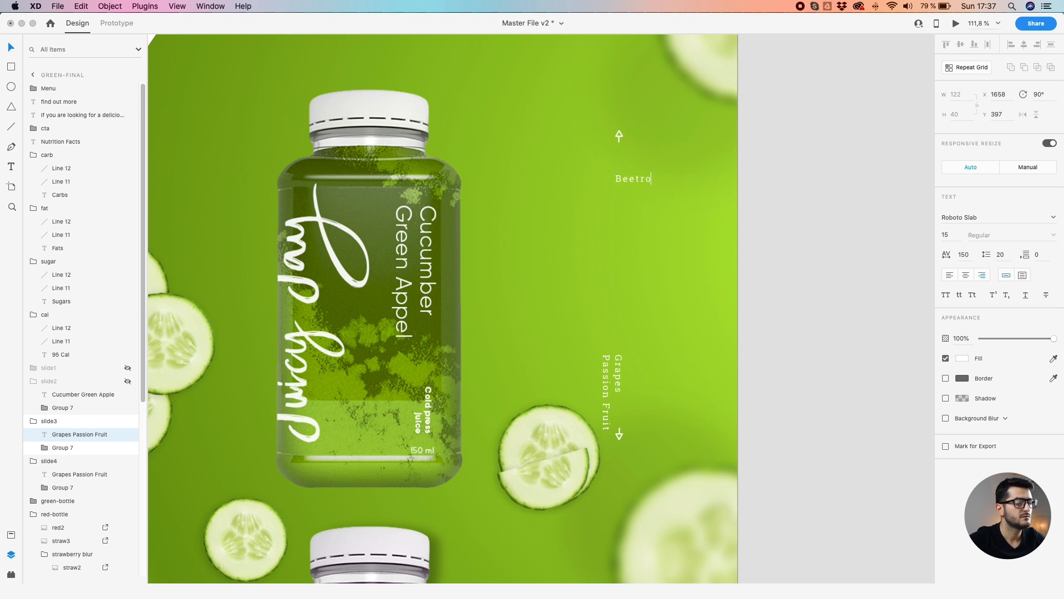
type("ot")
key("Escape")
double_click(616, 200)
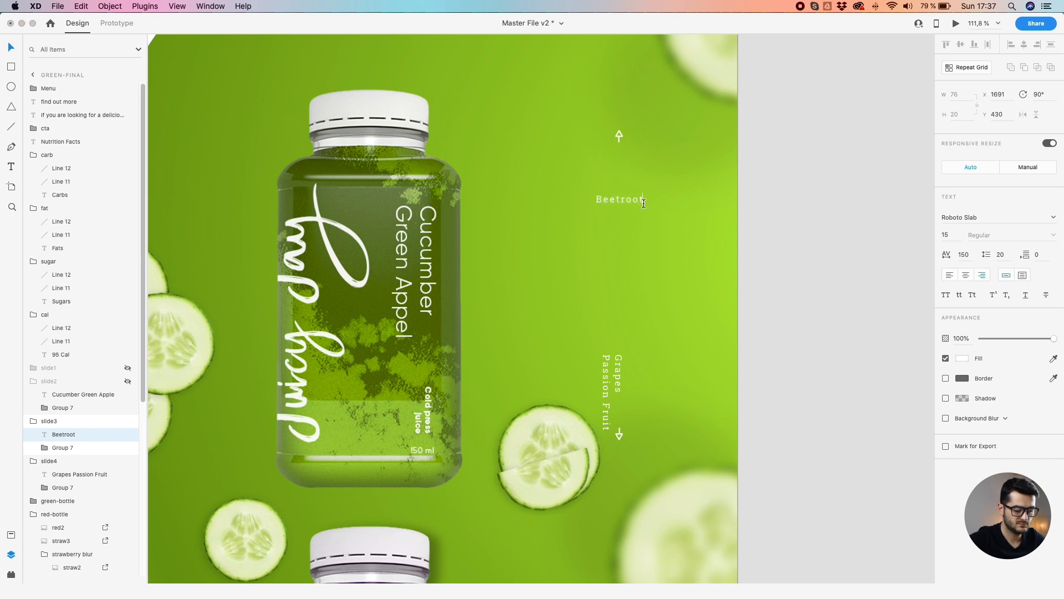
type("Strawberry")
key("Escape")
Compare the vertical flavor labels on the red strawberry artboard with those on the Green-final artboard
scroll(677, 228, "down", 5)
scroll(394, 270, "down", 4)
left_click_drag(258, 280, 668, 281)
left_click_drag(384, 279, 602, 290)
scroll(435, 277, "up", 5)
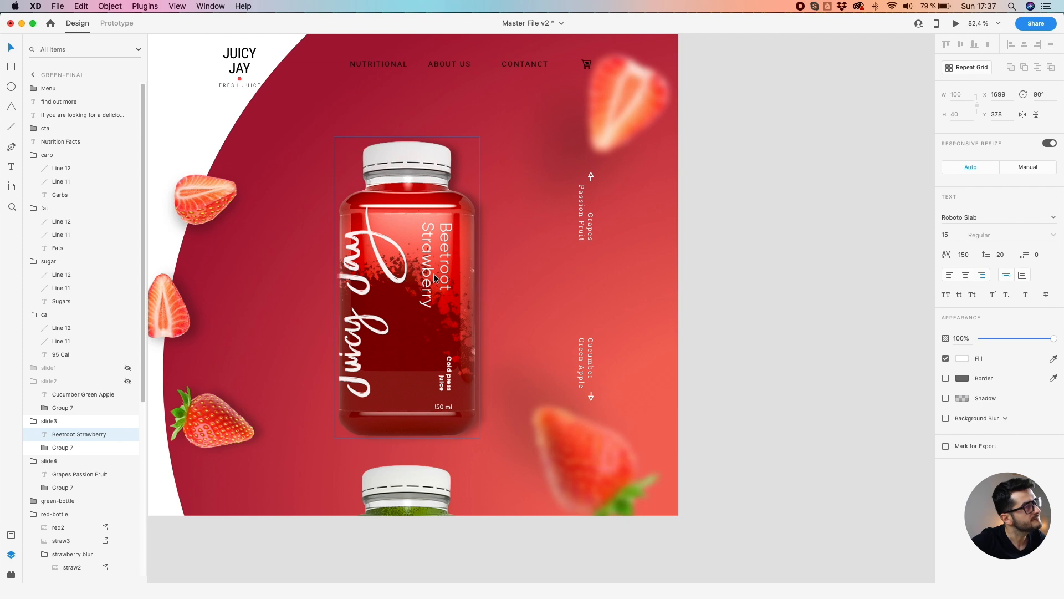
left_click_drag(760, 295, 287, 283)
left_click_drag(693, 275, 339, 267)
left_click_drag(652, 259, 166, 265)
left_click_drag(568, 249, 318, 249)
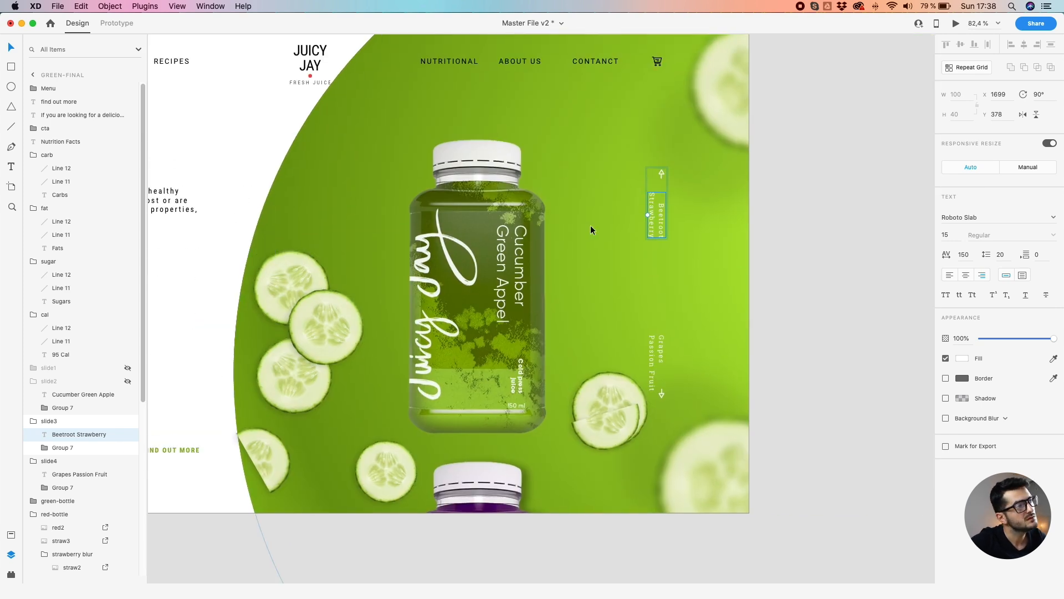
key("Escape")
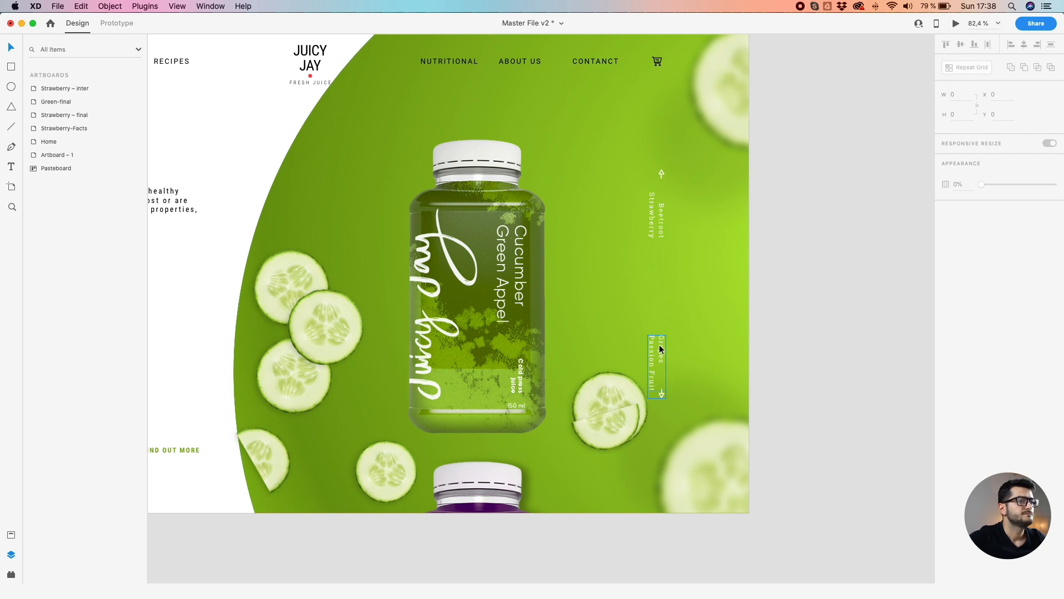
Collapse the carb, fat, sugar and cal groups in the Green-final artboard's layer list
double_click(662, 225)
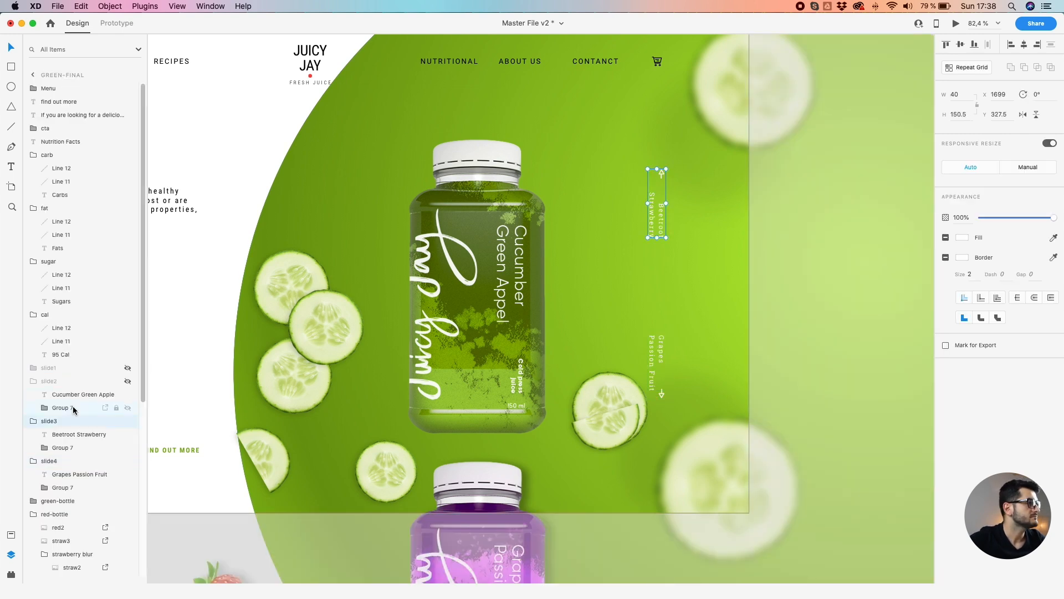
left_click(33, 155)
left_click(33, 168)
left_click(33, 182)
left_click(33, 195)
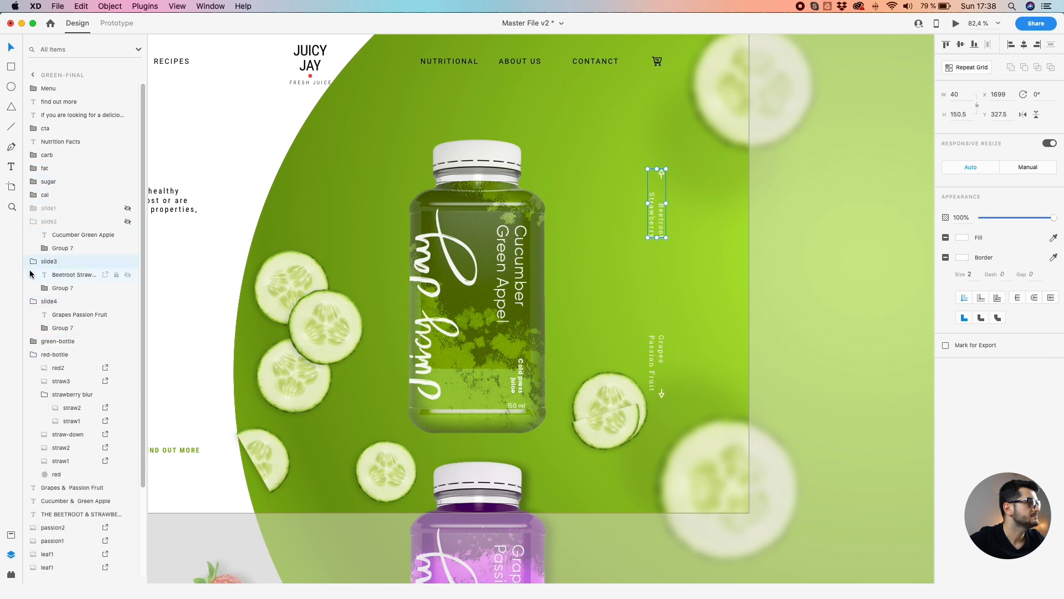
Unhide the slide1 and slide2 groups and collapse the slide2, slide3 and slide4 groups
left_click(50, 223)
left_click(128, 208)
left_click(127, 222)
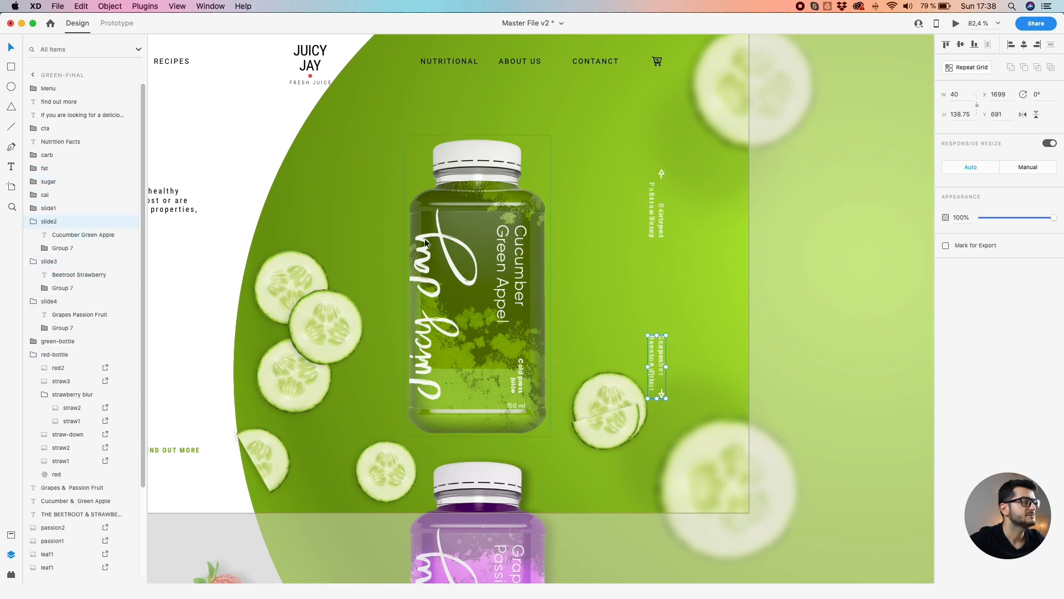
left_click(33, 221)
left_click(34, 235)
left_click(34, 248)
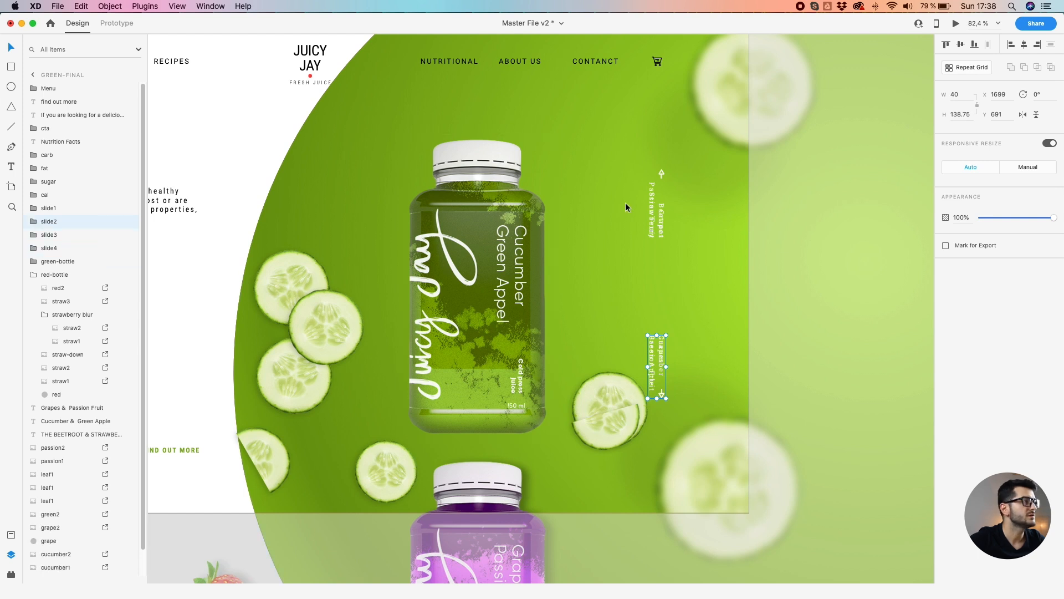
Hide the slide3 and slide4 groups so that only the slide1 and slide2 labels show
left_click(86, 237)
left_click(83, 248)
left_click(128, 249)
left_click(128, 235)
Move the slide1 label straight up to about Y 146.5 and the slide2 label straight down by a similar distance
left_click(653, 216)
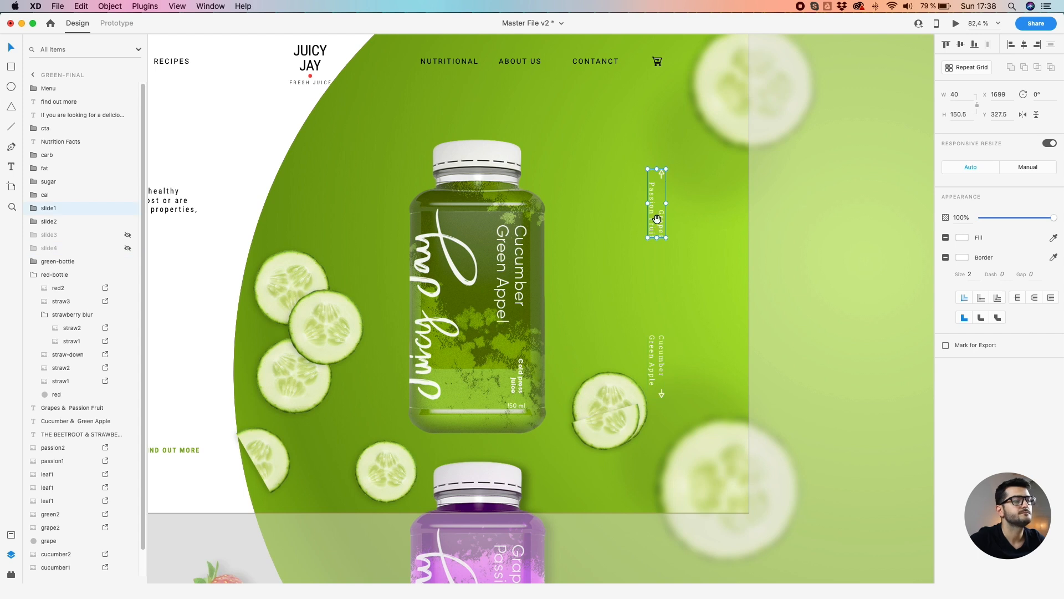
scroll(637, 249, "up", 2)
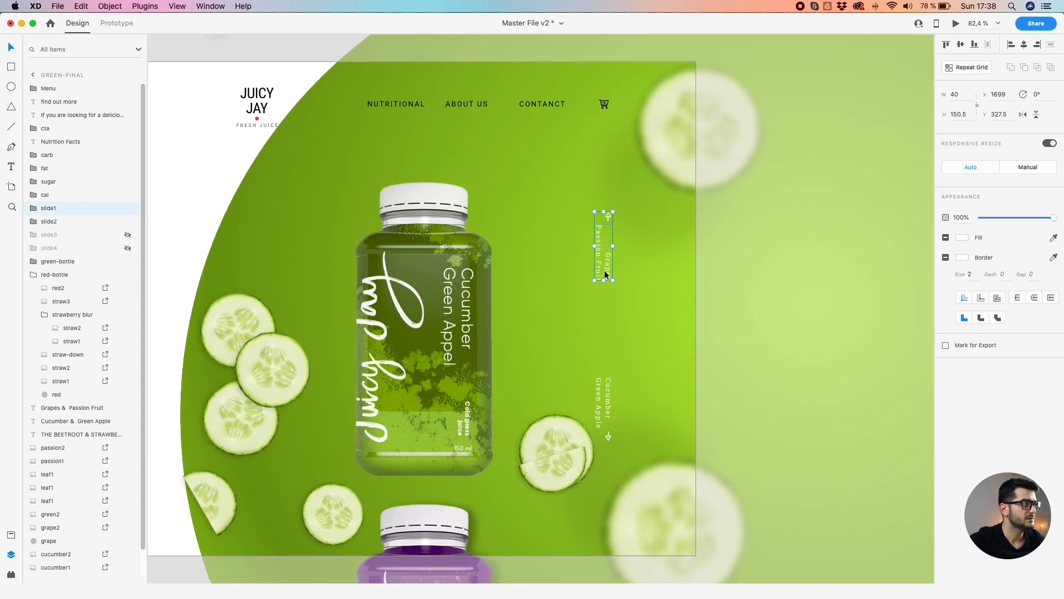
left_click_drag(604, 272, 604, 189)
left_click_drag(608, 383, 608, 463)
Set the opacity of the slide2 and slide1 labels to 0%
left_click_drag(1014, 219, 974, 218)
left_click(603, 192)
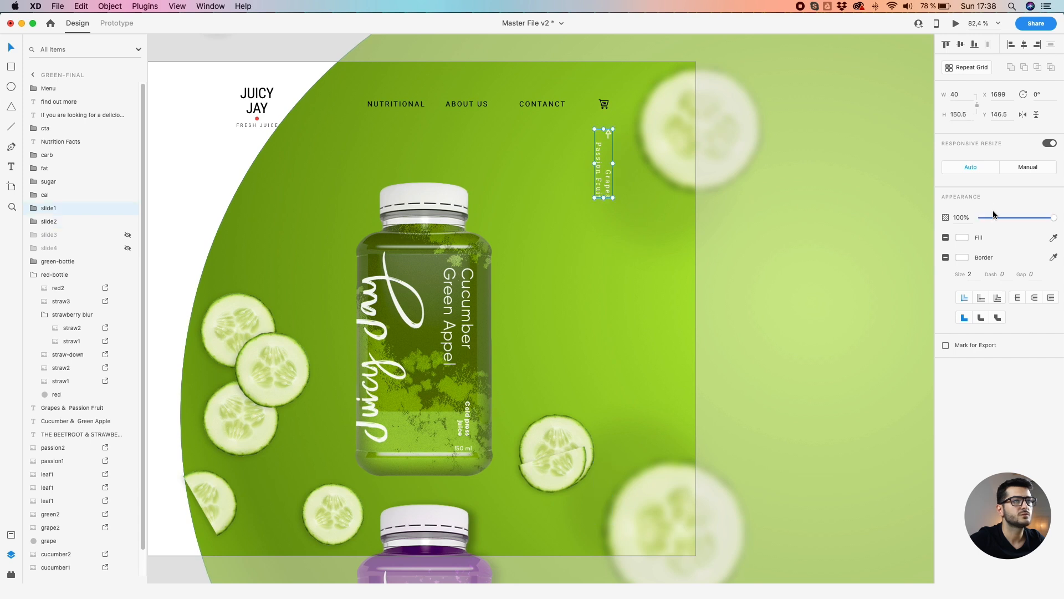
left_click_drag(994, 219, 977, 218)
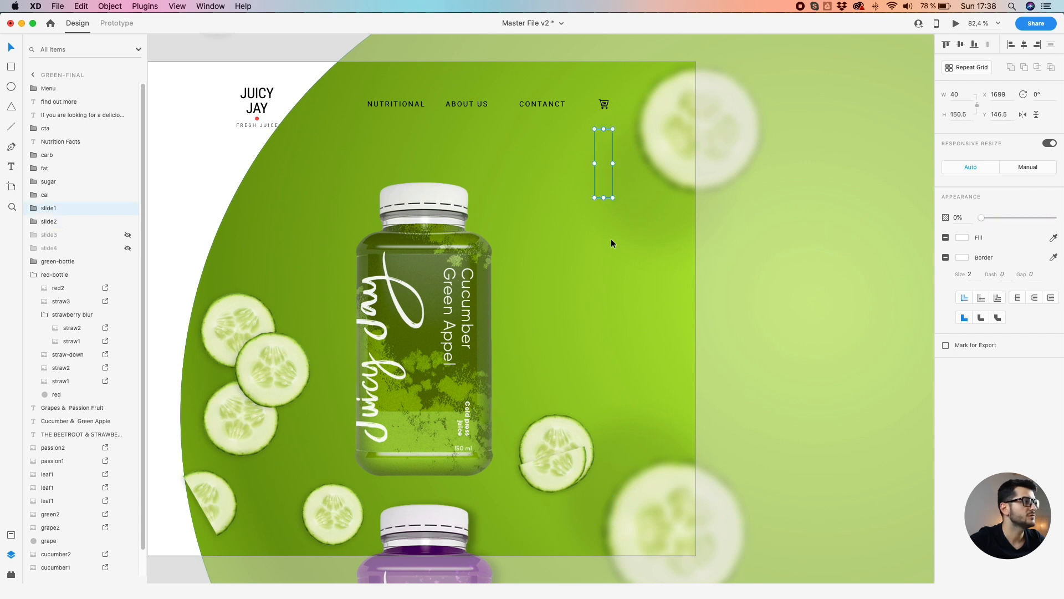
Unhide the slide3 and slide4 groups and check their labels within the full Green-final artboard
left_click(128, 234)
left_click(127, 249)
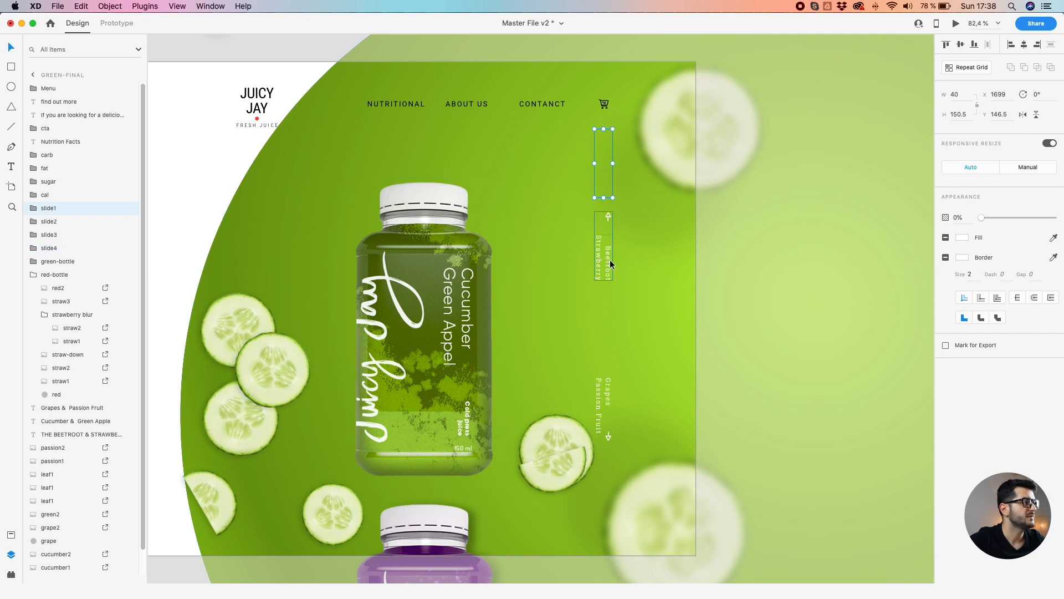
scroll(610, 259, "down", 5)
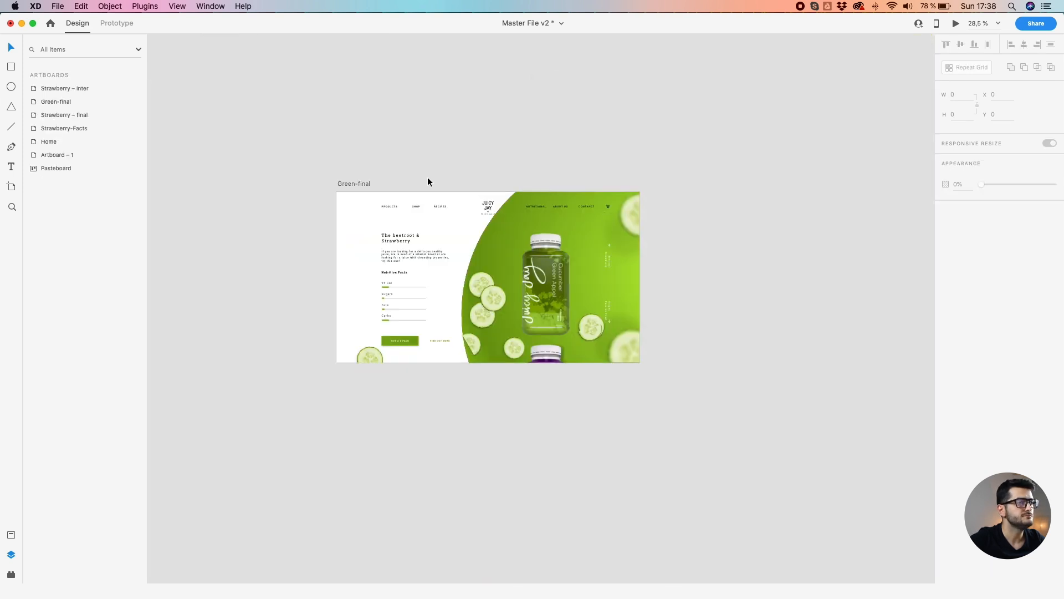
scroll(609, 321, "up", 5)
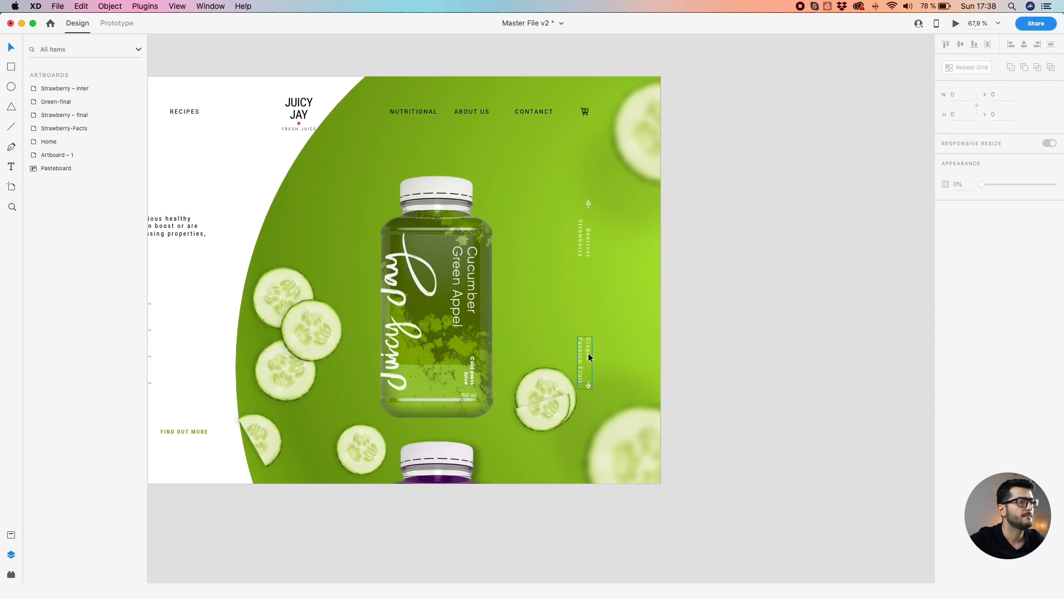
scroll(588, 352, "down", 3)
left_click_drag(384, 266, 590, 317)
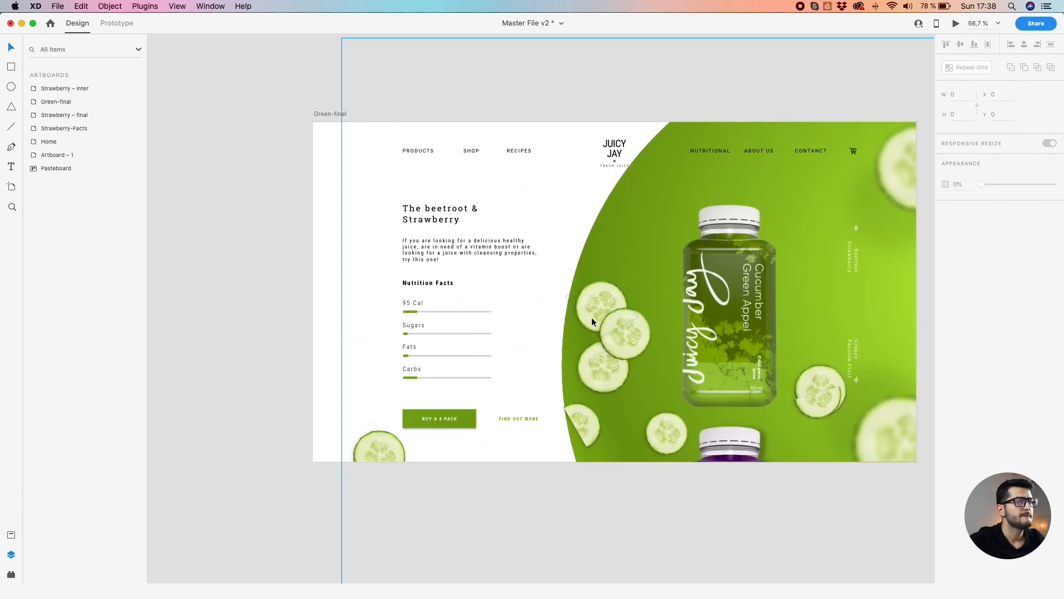
scroll(590, 315, "down", 5)
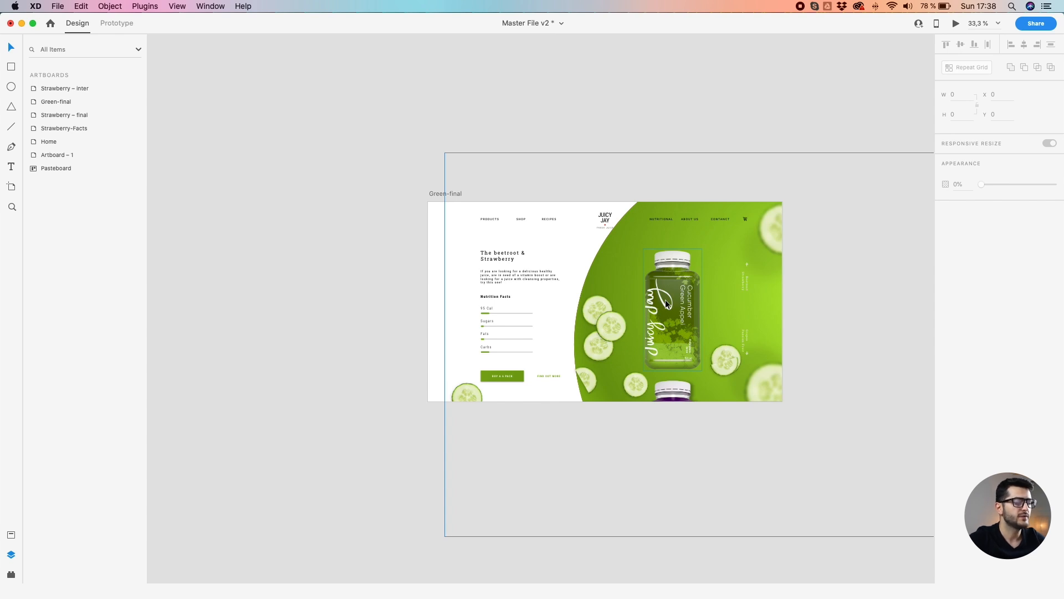
Move the Green-final artboard farther right, leaving a wide gap beside the Strawberry – final artboard
scroll(333, 238, "down", 5)
left_click_drag(353, 240, 445, 260)
left_click_drag(483, 231, 599, 231)
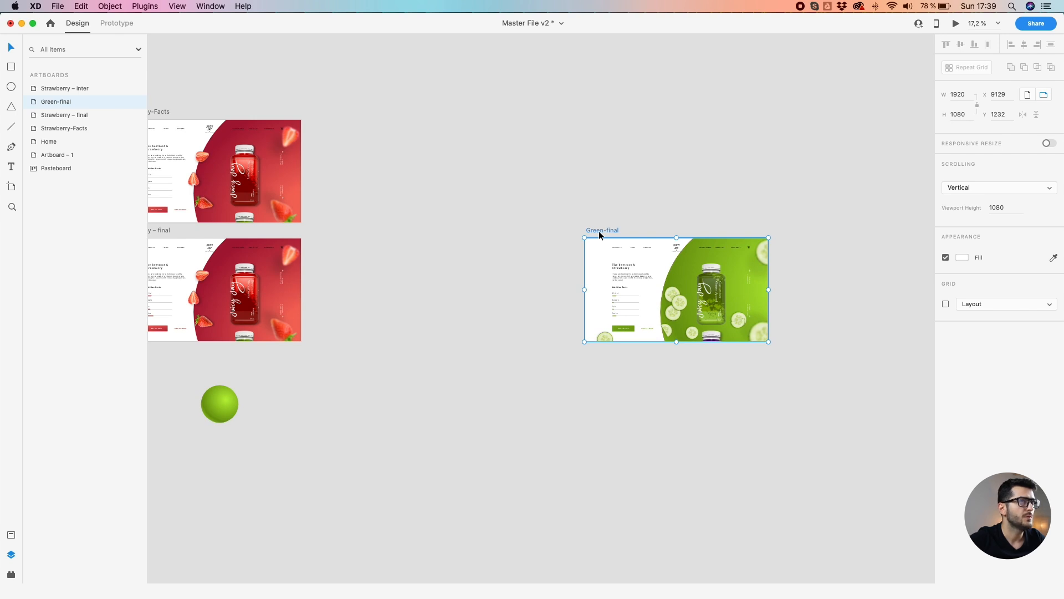
Duplicate the Green-final artboard between the strawberry artboards and the original, and name the copy Green-inter
left_click_drag(601, 231, 375, 231)
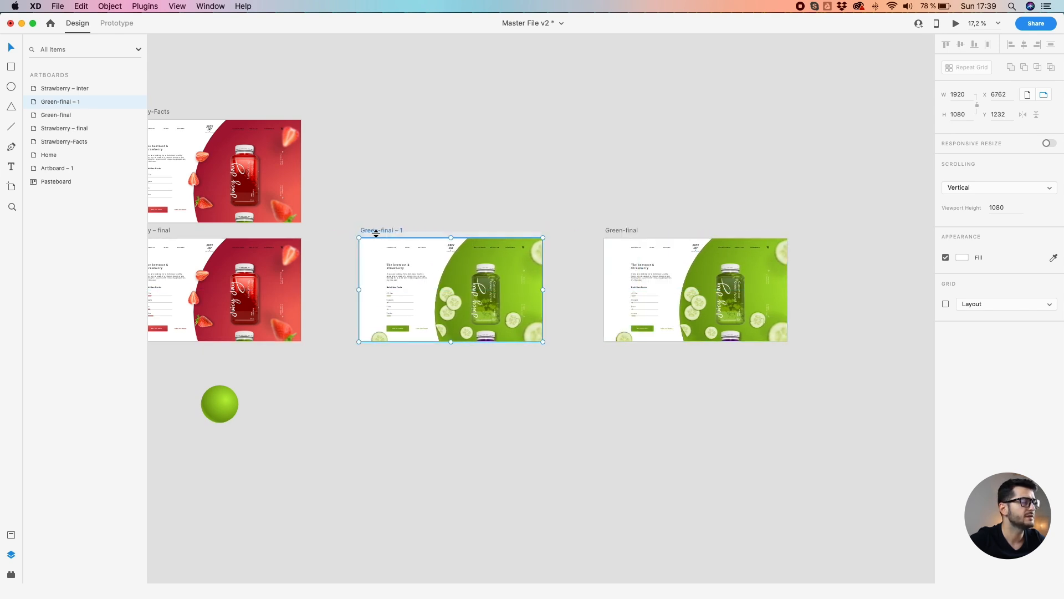
scroll(371, 234, "up", 3)
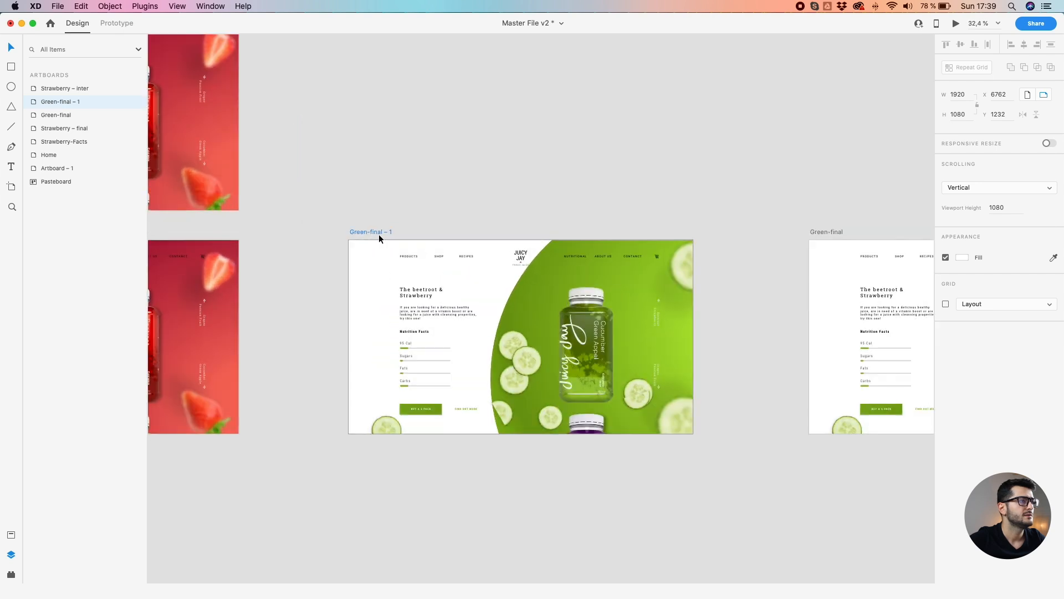
double_click(388, 232)
left_click(389, 232)
key("BackSpace")
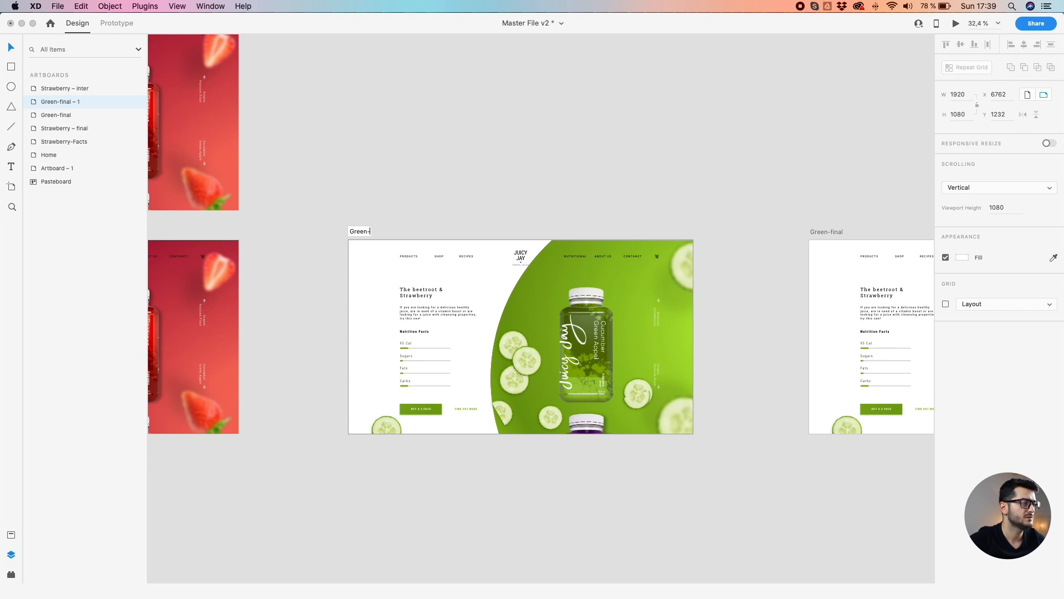
type("inter")
key("Return")
scroll(531, 281, "down", 2)
left_click(469, 222)
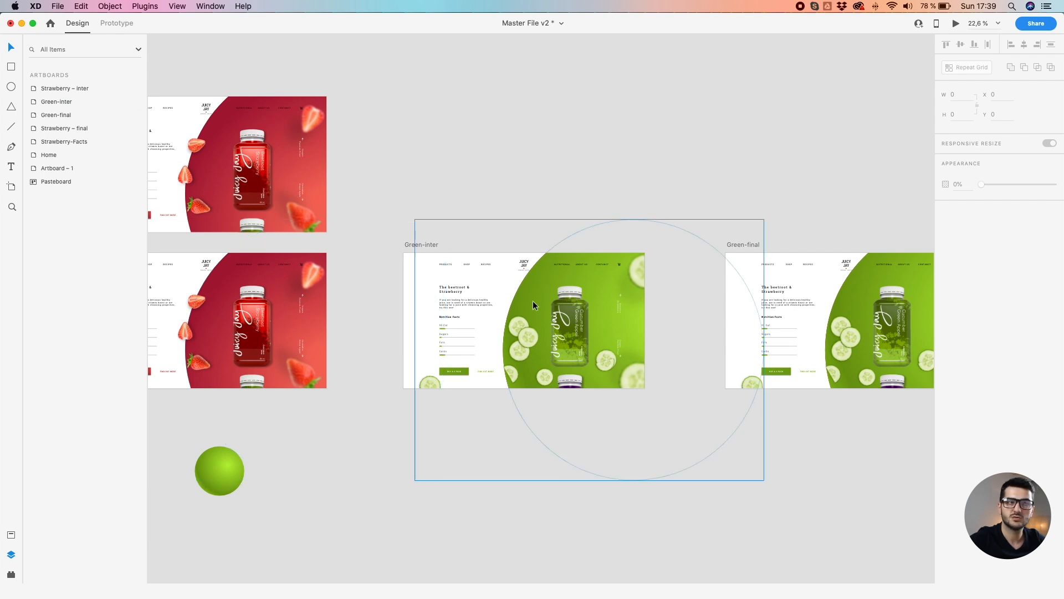
Try to move the green-bottle group sideways off the Green-inter artboard
left_click(806, 292)
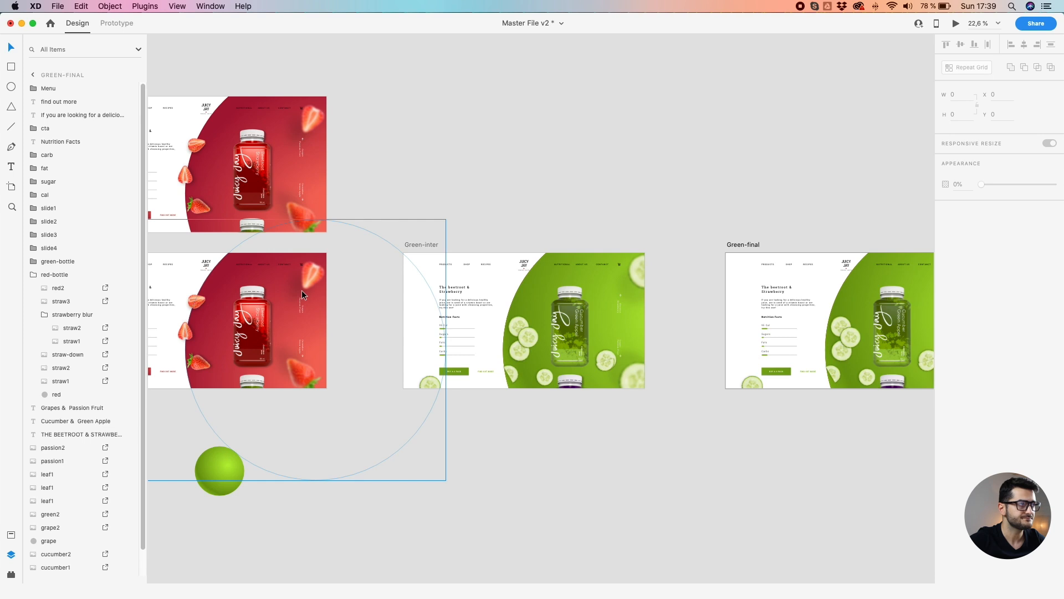
left_click(277, 289)
key("BackSpace")
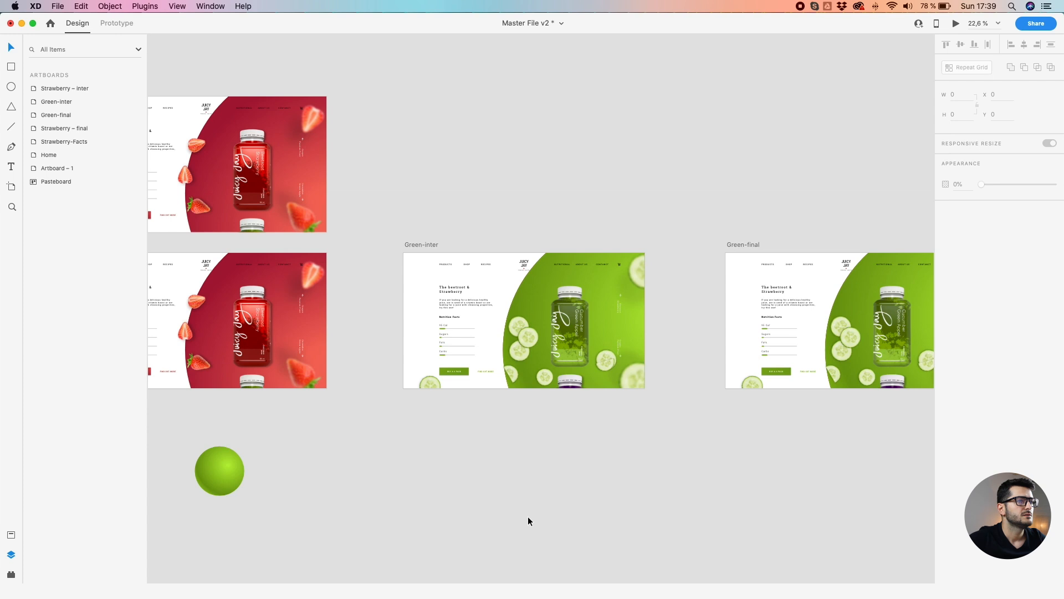
left_click_drag(527, 521, 472, 508)
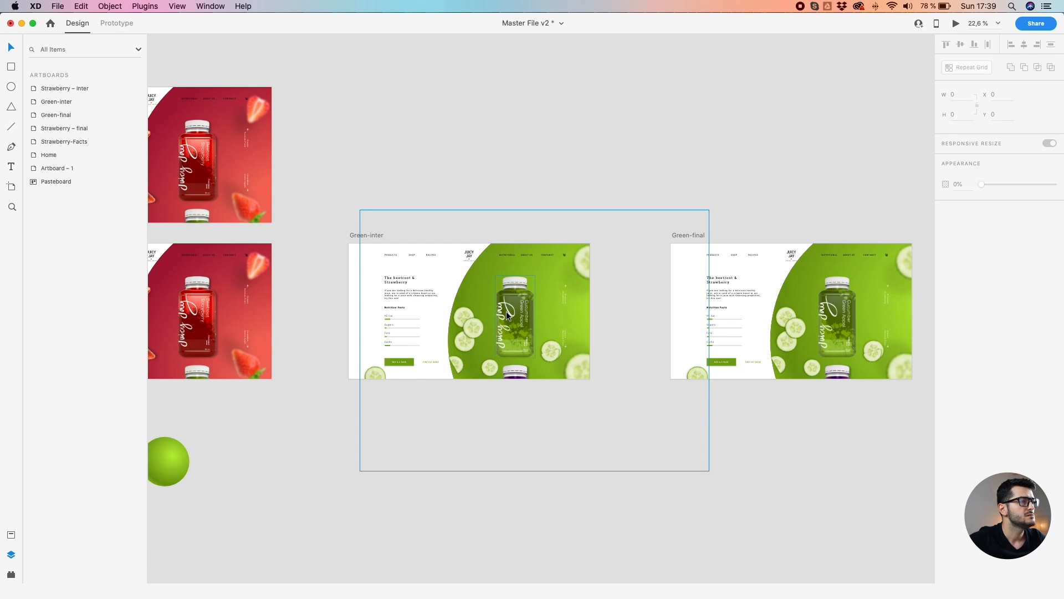
left_click_drag(481, 304, 613, 305)
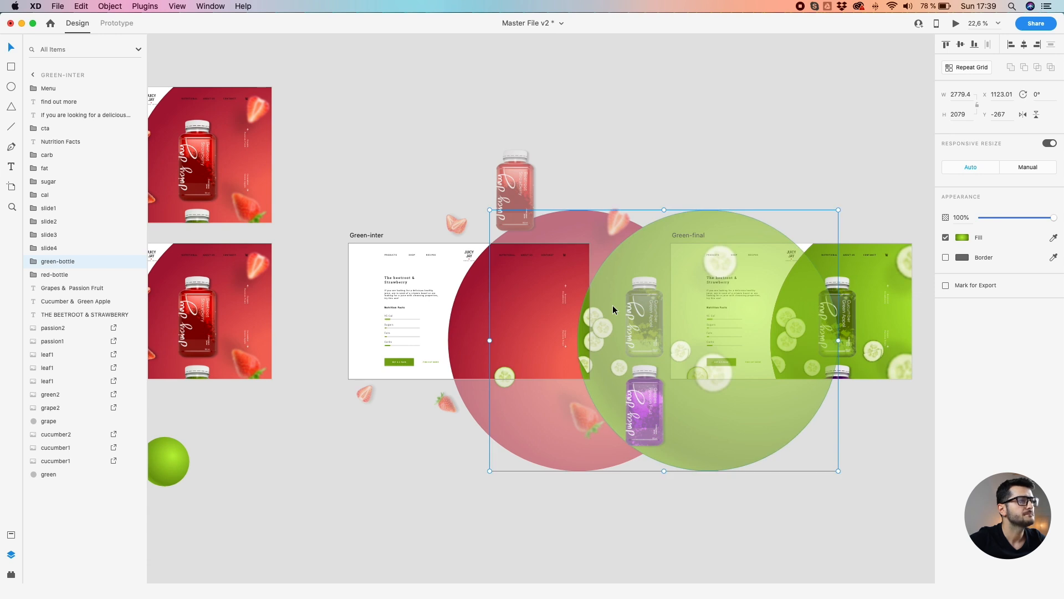
key("super+z")
left_click(392, 191)
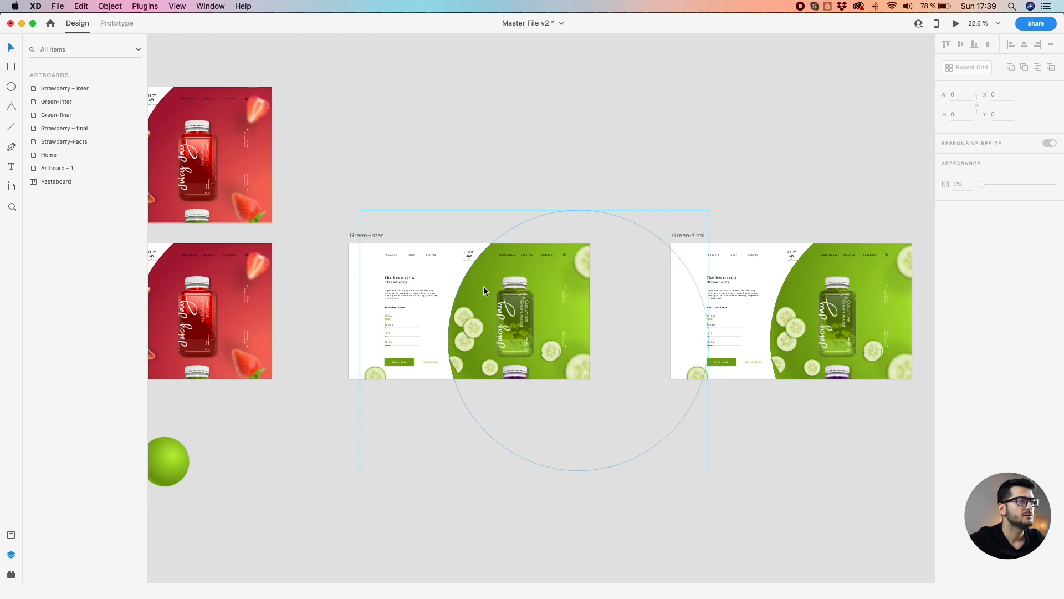
Inspect the bottles and the green circle inside the green-bottle group of the Green-inter artboard
left_click_drag(481, 285, 571, 274)
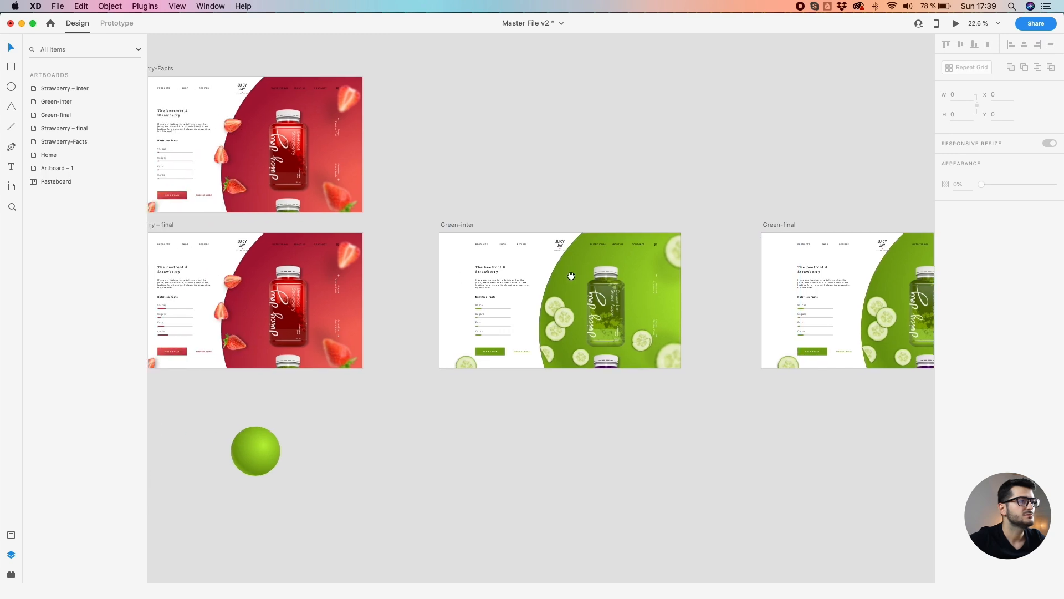
left_click(571, 275)
scroll(613, 291, "up", 3)
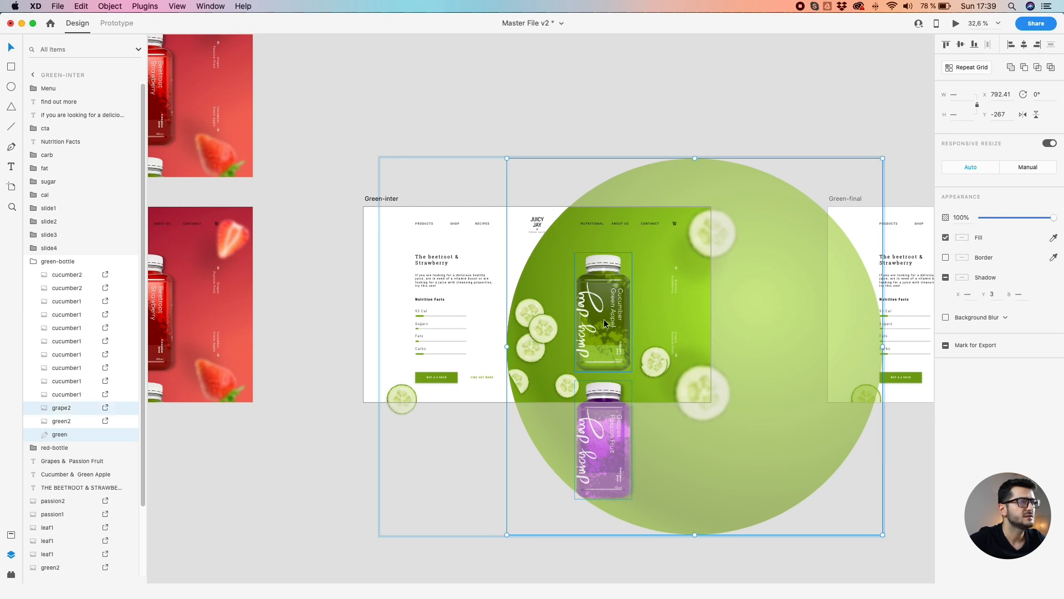
left_click(603, 318)
left_click(547, 285)
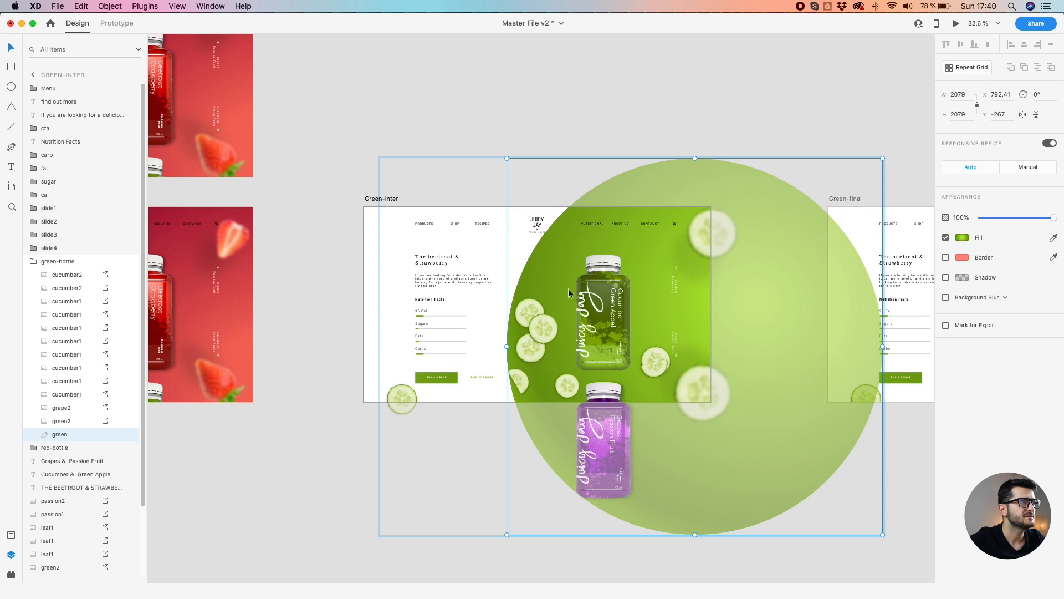
left_click(294, 144)
scroll(374, 233, "down", 5)
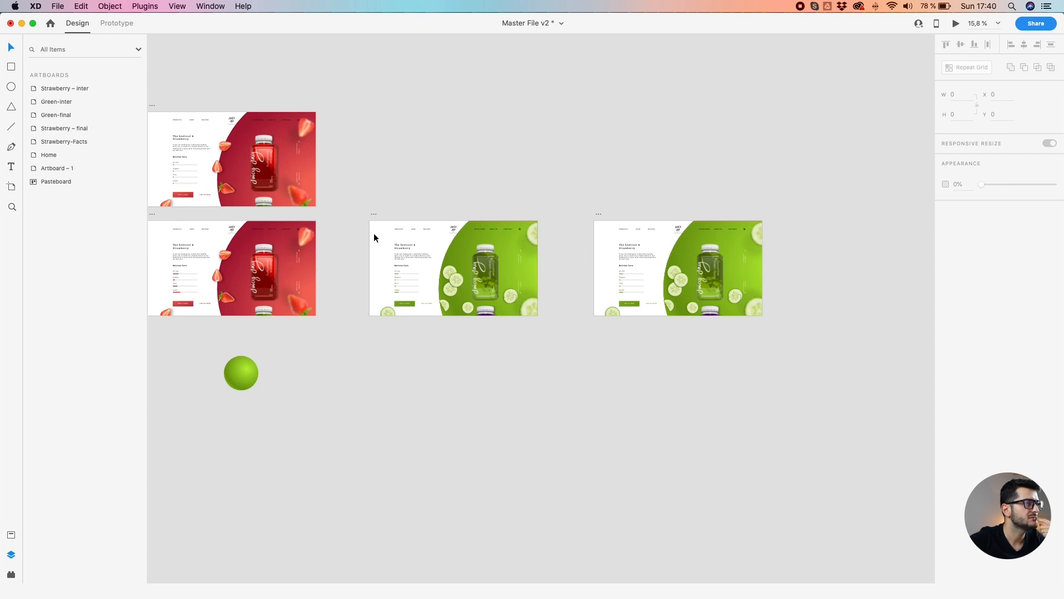
Move the Green-inter artboard down to about Y 3166 and place a duplicate of Strawberry – final in its former spot
left_click_drag(374, 215, 381, 385)
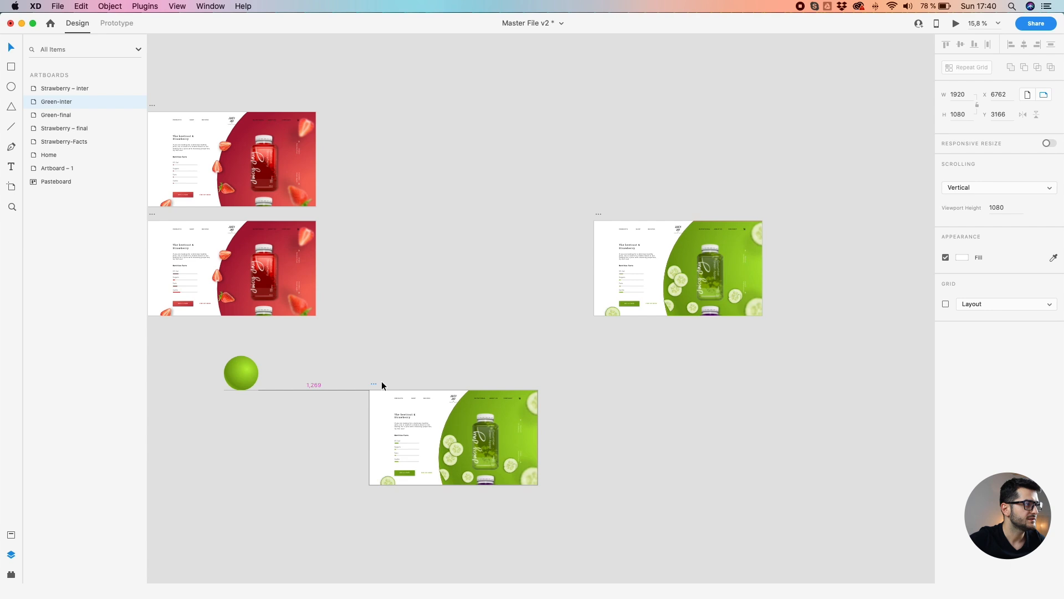
left_click_drag(311, 352, 412, 363)
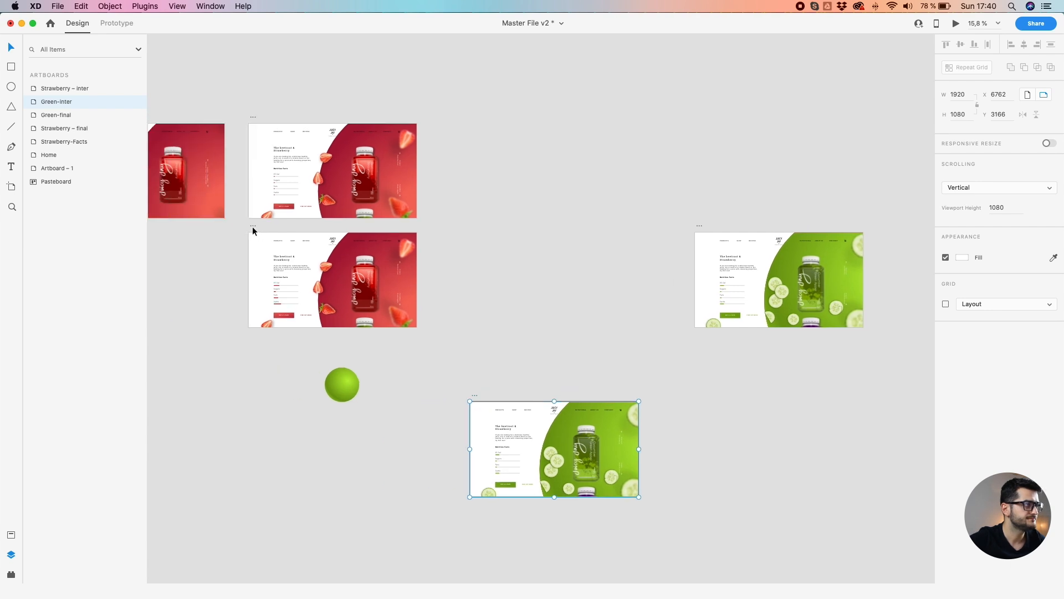
left_click_drag(251, 225, 467, 235)
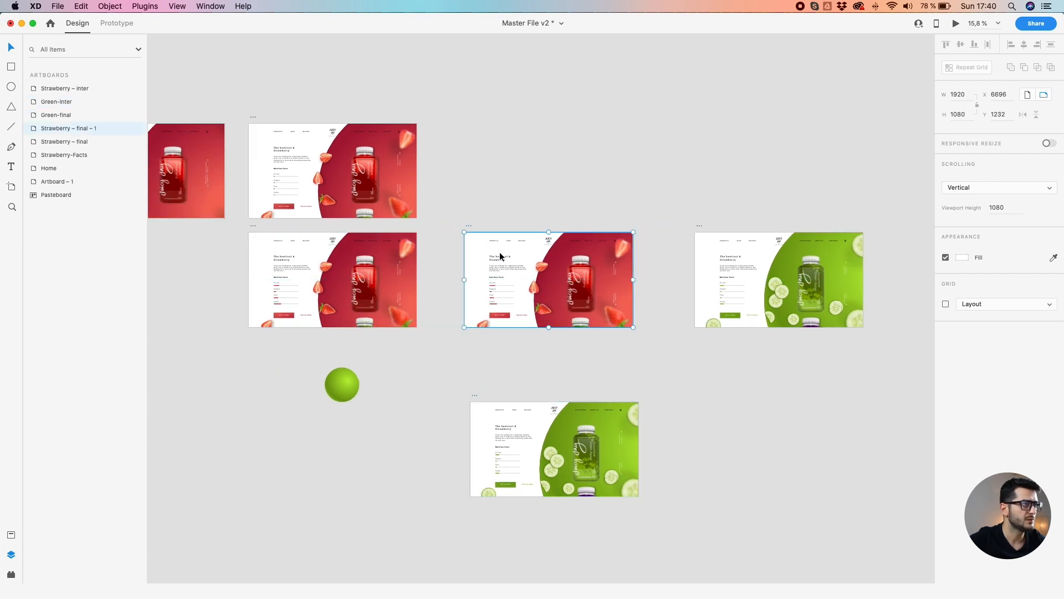
Rename the duplicated strawberry artboard as Green-inter
scroll(518, 277, "up", 3)
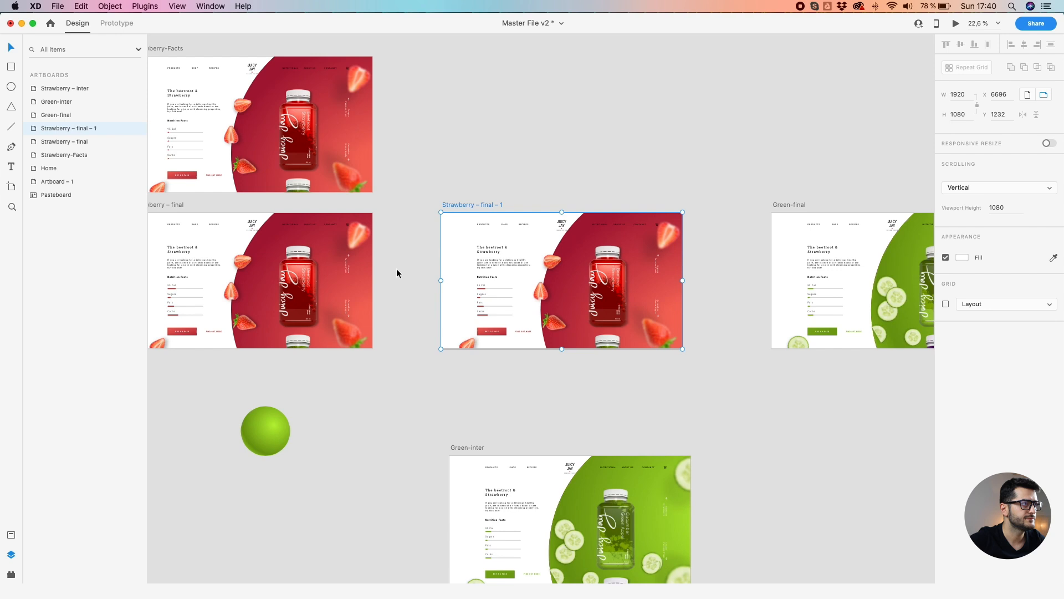
double_click(460, 204)
type("Gree")
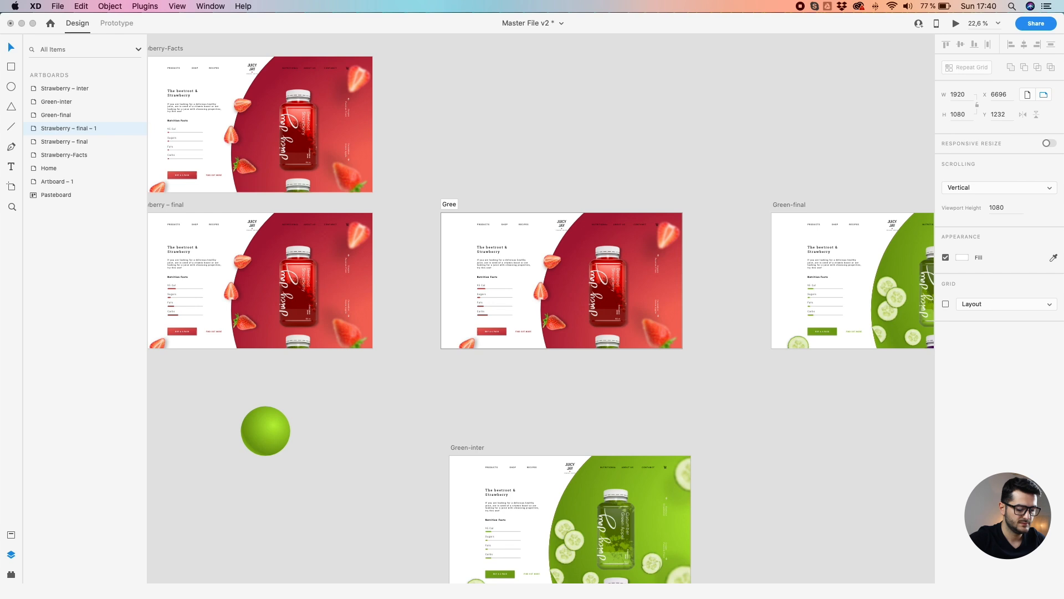
type("n-inter")
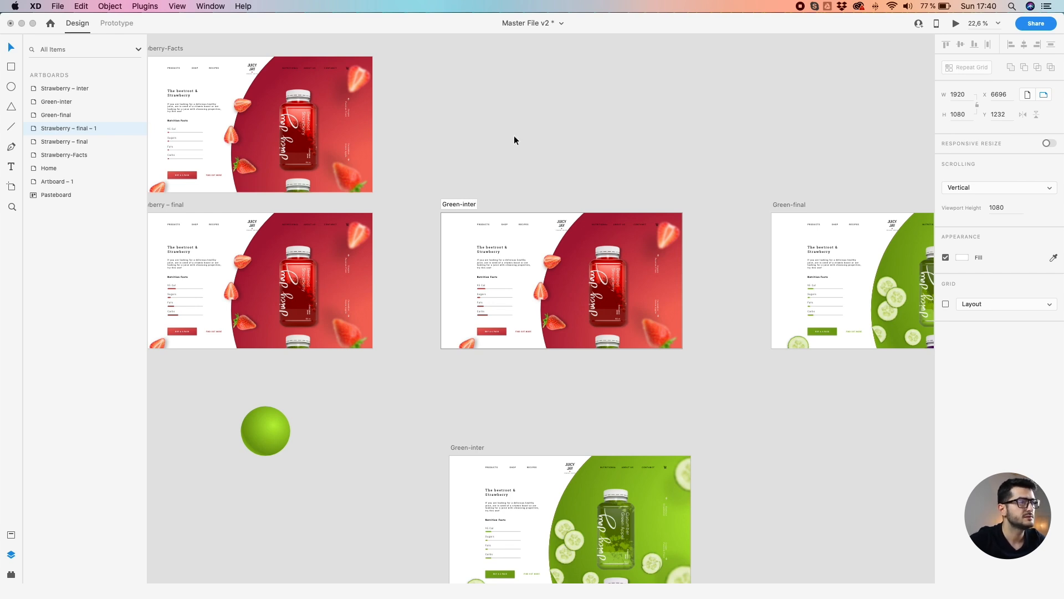
Delete the green bottle below the red one in the new red Green-inter artboard
scroll(514, 139, "down", 3)
scroll(514, 139, "right", 4)
left_click(530, 296)
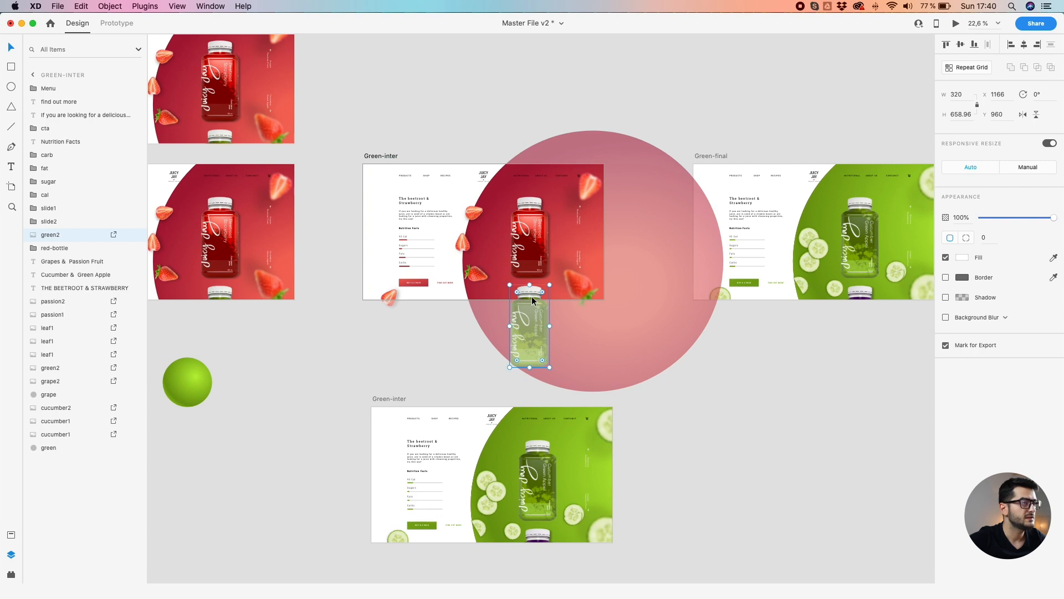
key("Delete")
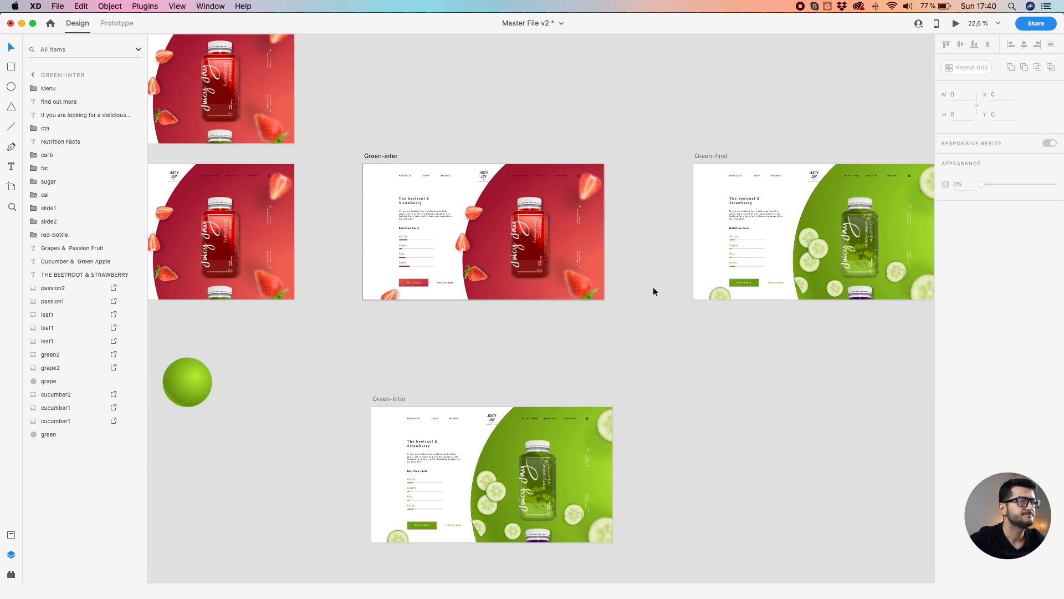
Copy the green-bottle group from Green-final into the red Green-inter artboard and place it directly above the red-bottle layer group
left_click(839, 263)
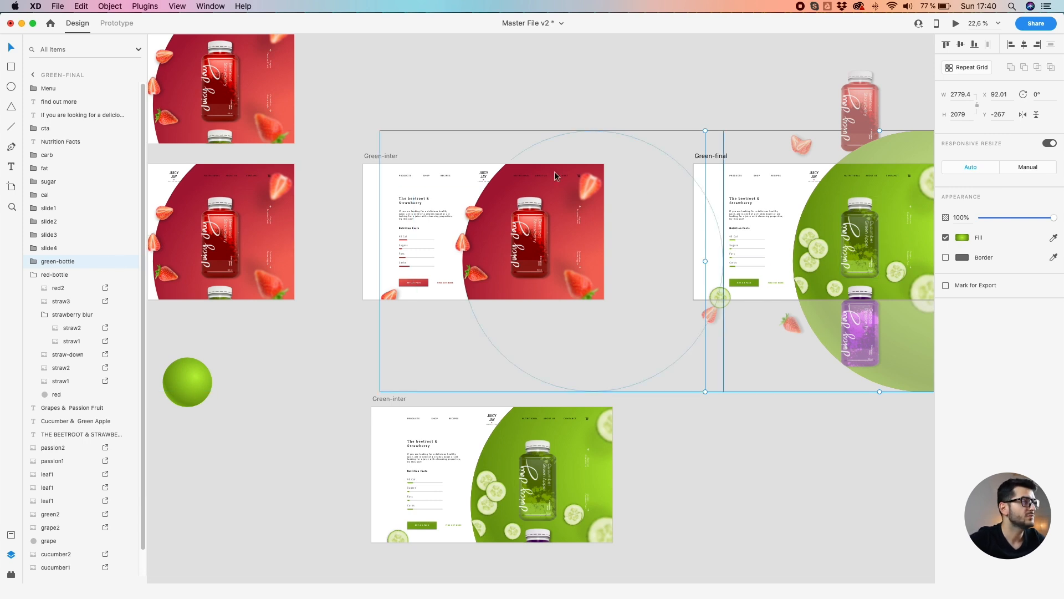
left_click(386, 158)
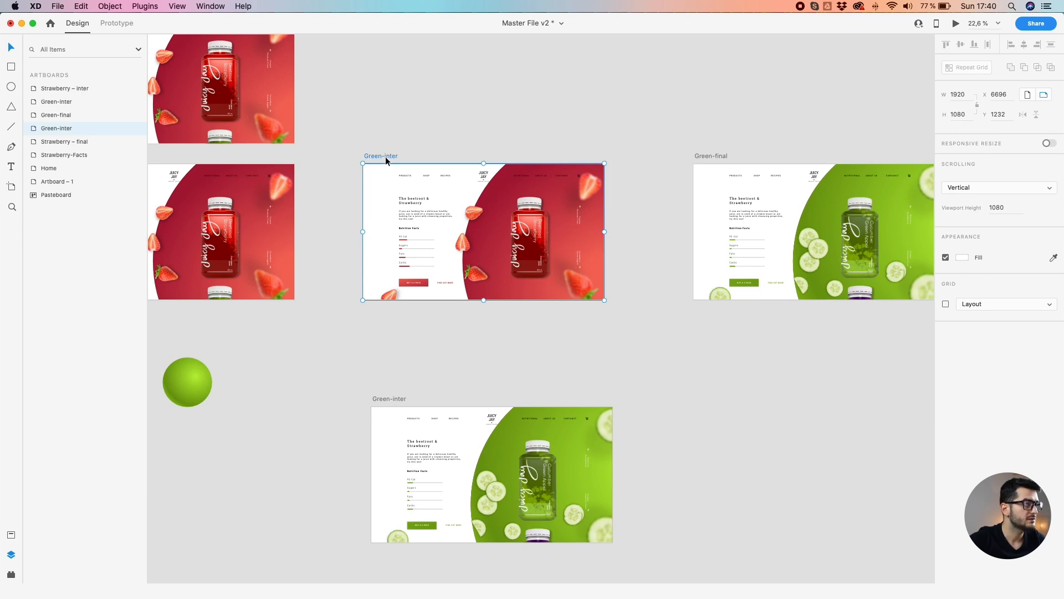
key("super+v")
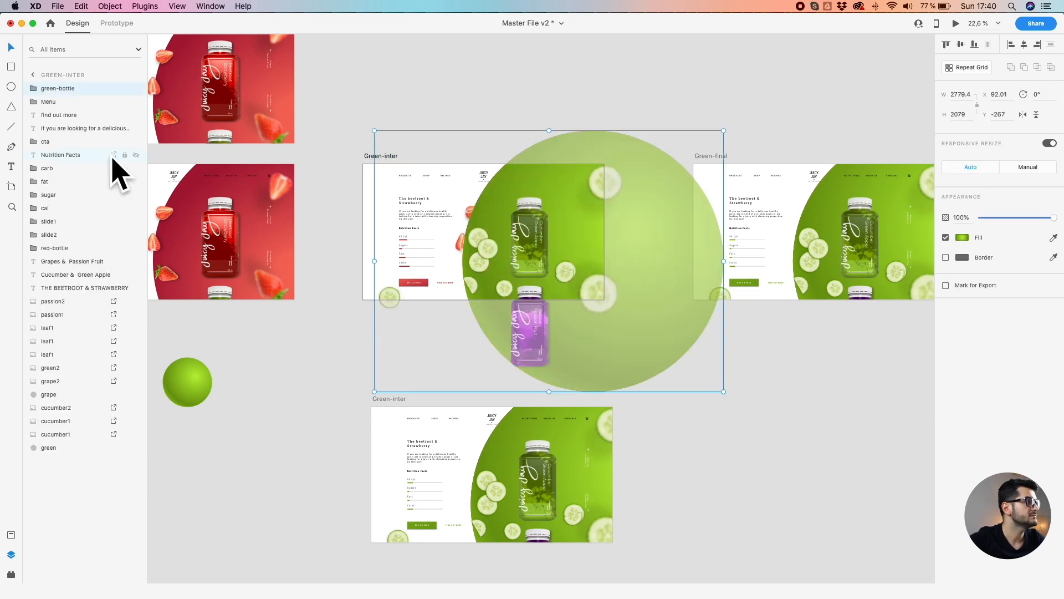
left_click_drag(34, 91, 40, 244)
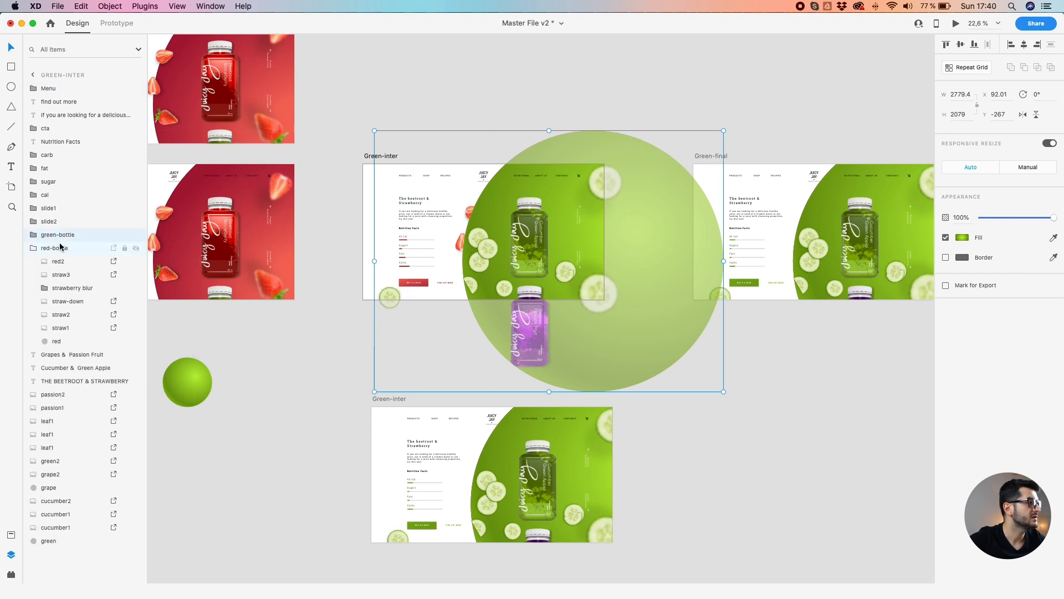
Hide the large green background circle inside the pasted green-bottle group
scroll(463, 245, "up", 2)
double_click(505, 185)
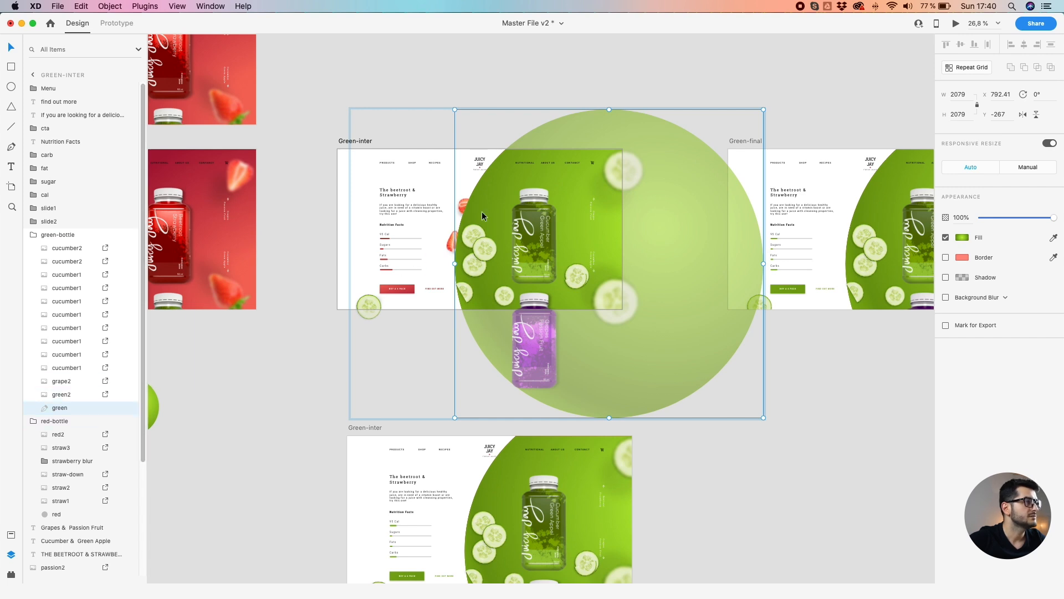
left_click(128, 407)
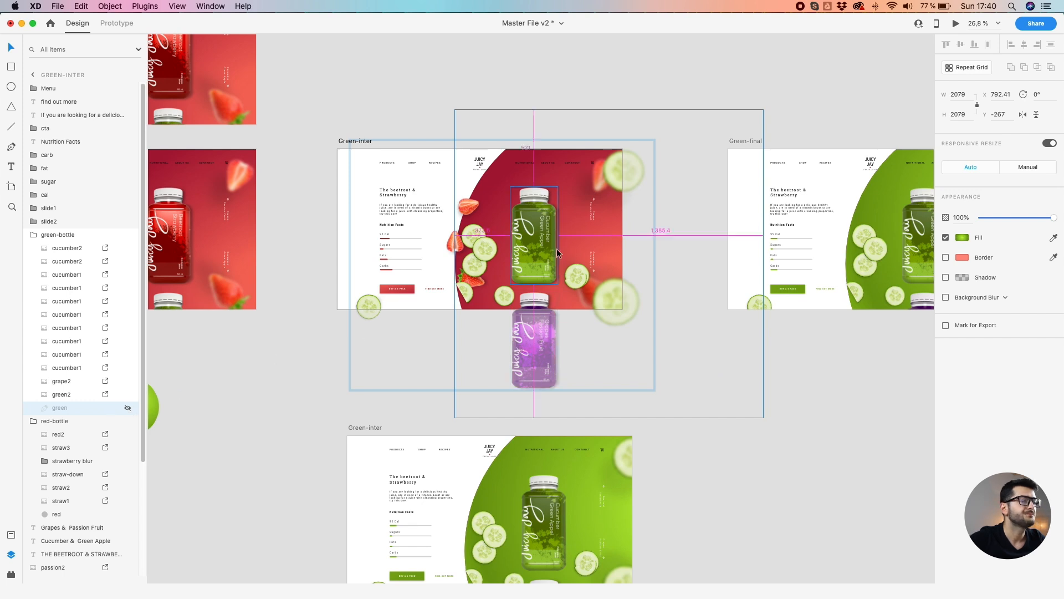
Move the spare all-green Green-inter artboard farther down the canvas, away from the working artboards
scroll(556, 248, "up", 2)
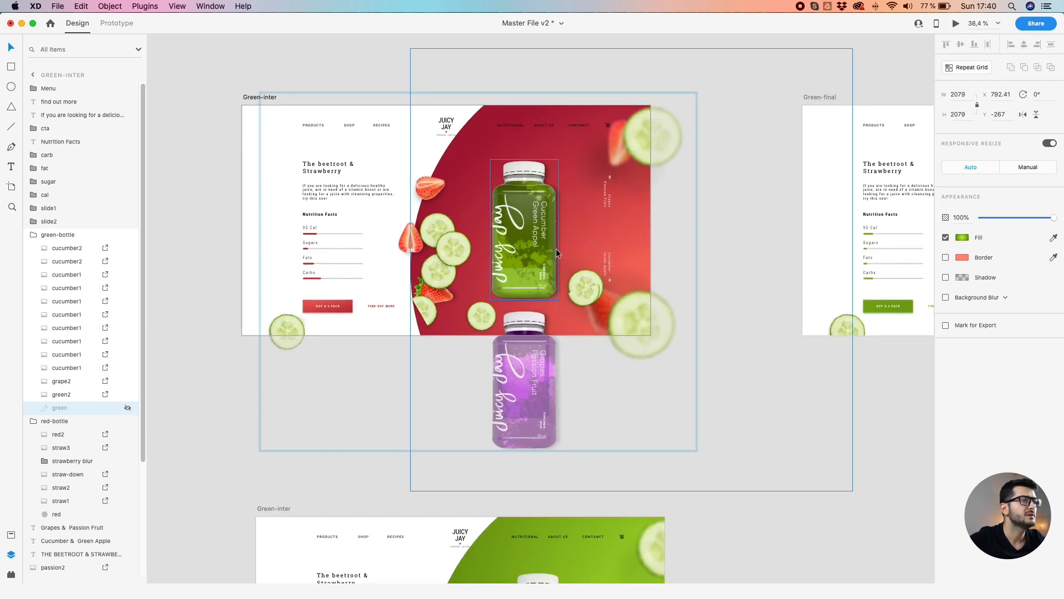
left_click(521, 326)
left_click(522, 242, "shift")
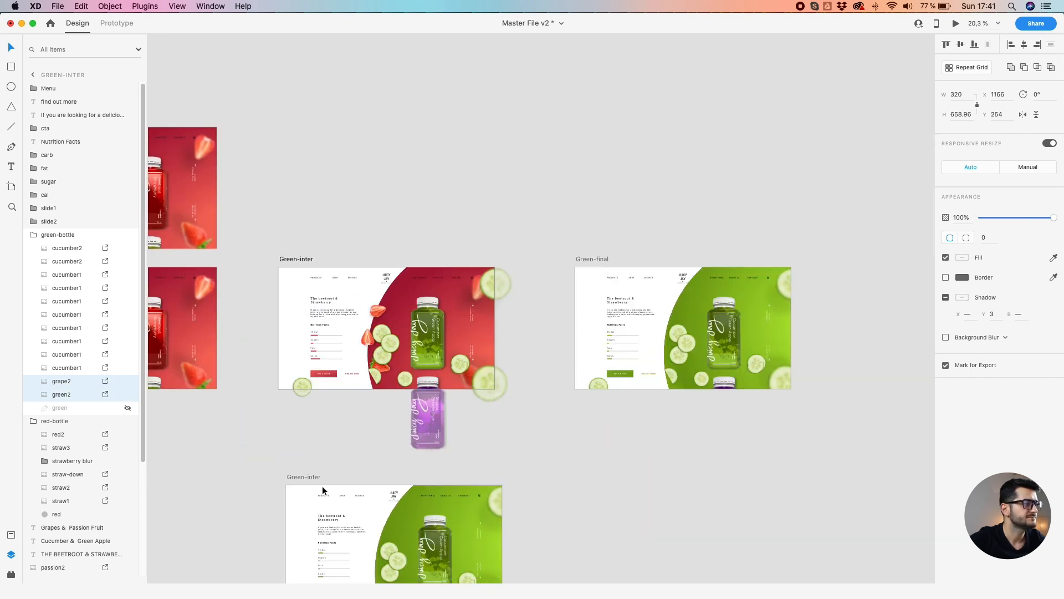
scroll(328, 427, "down", 3)
scroll(373, 340, "down", 5)
left_click_drag(342, 338, 336, 495)
scroll(485, 202, "up", 3)
Move the green and purple bottles together straight down in Green-inter until the green bottle sits below the red one at Y 946
double_click(484, 206)
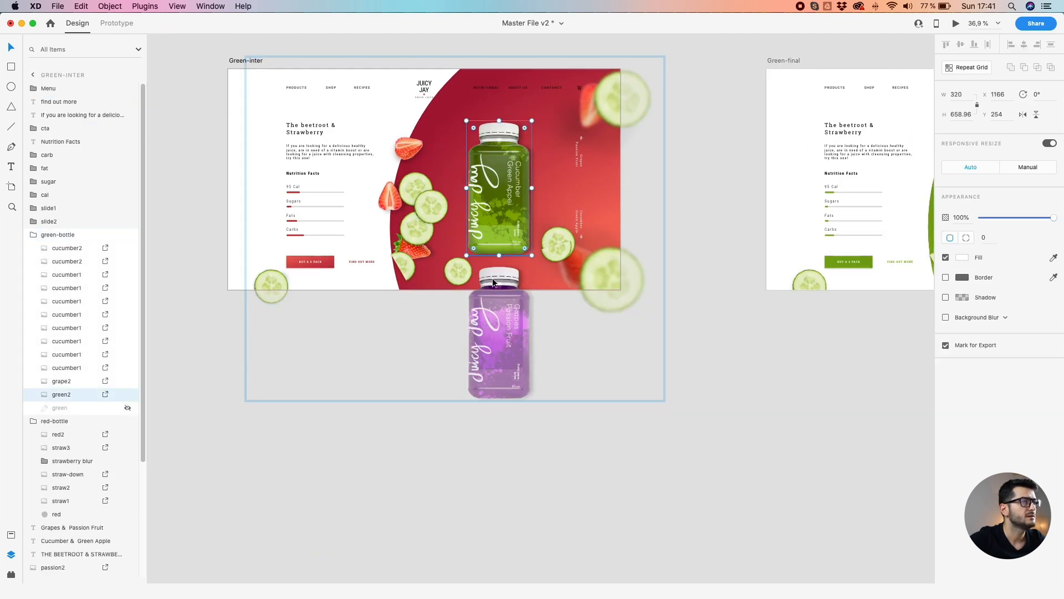
left_click(496, 280, "shift")
left_click_drag(490, 179, 488, 320)
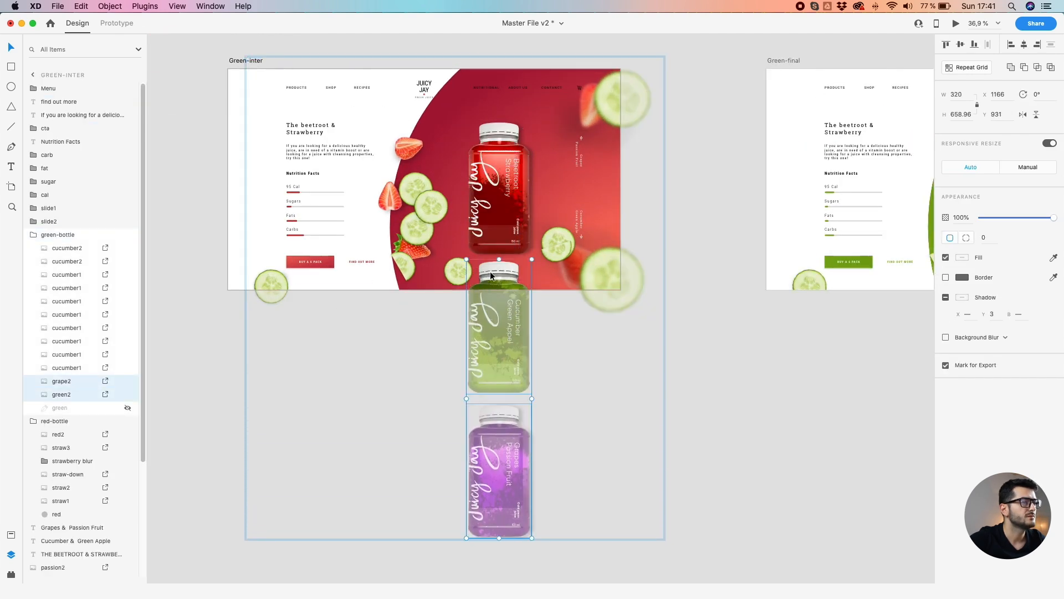
scroll(501, 289, "up", 5)
key("Down")
key("Down")
key("Down")
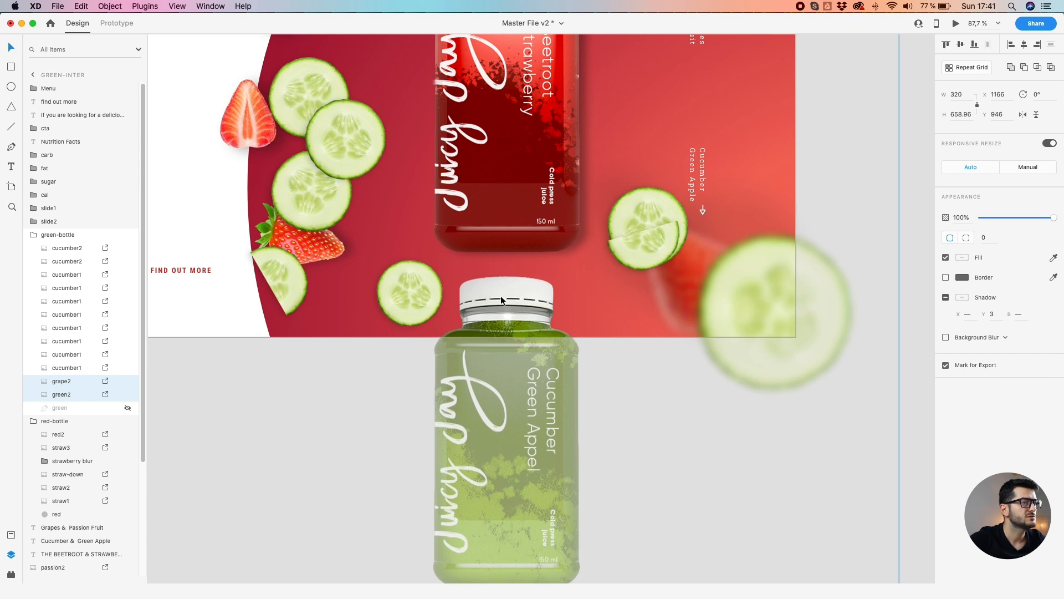
Paste a copy of the green bottle from Strawberry – final into Green-inter, offset just left of the existing green bottle
scroll(500, 295, "down", 5)
scroll(413, 347, "left", 5)
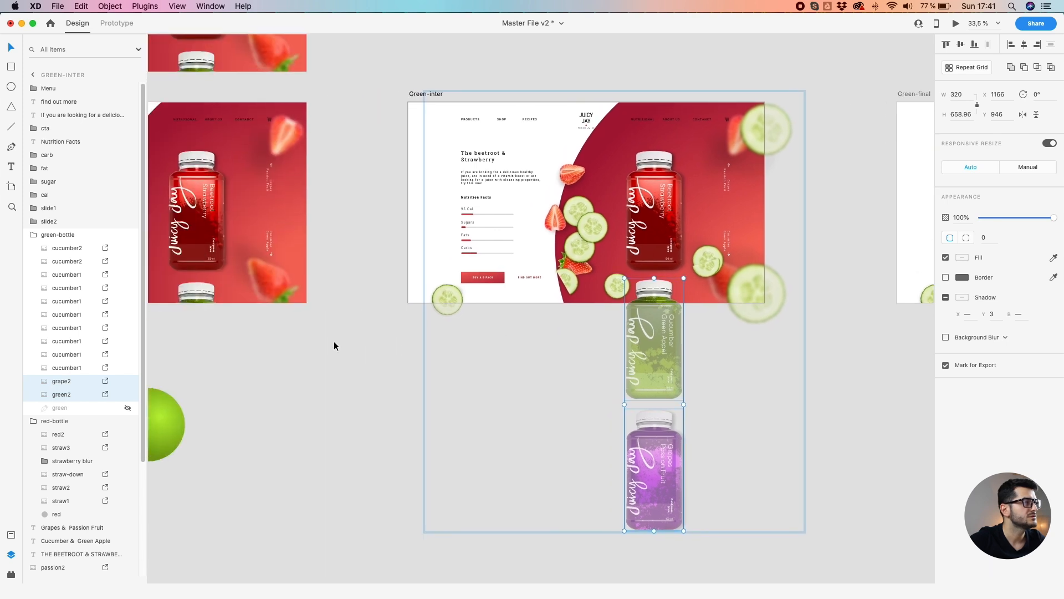
left_click(192, 297)
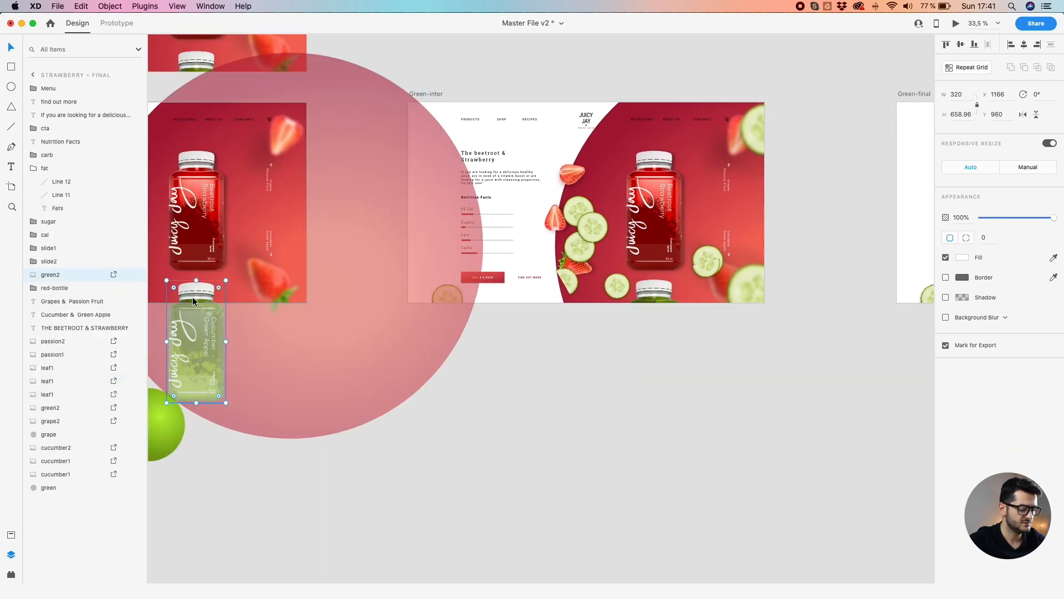
left_click(434, 93)
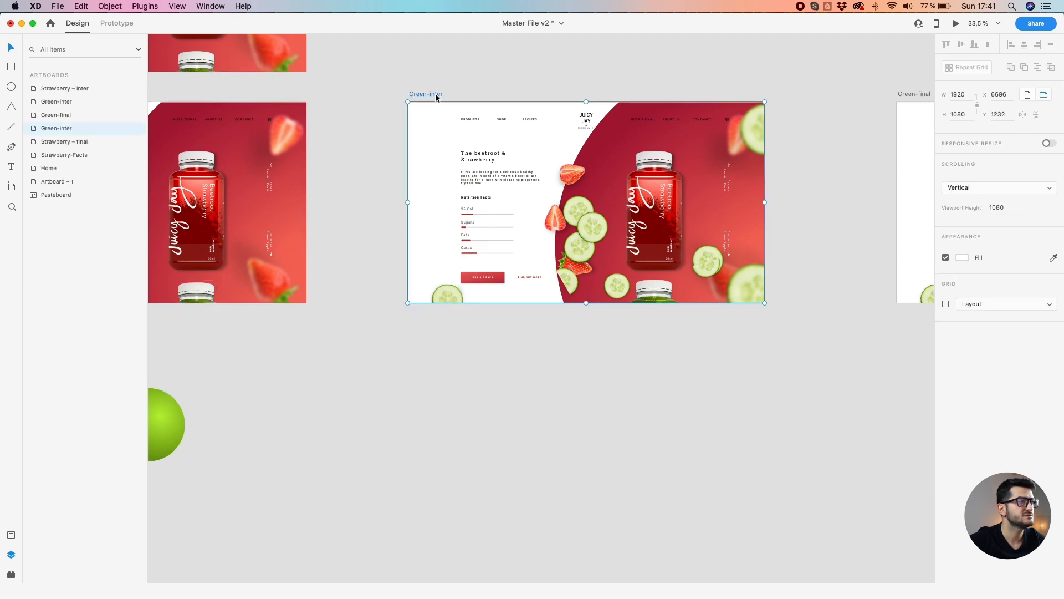
key("super+v")
scroll(664, 292, "up", 5)
left_click_drag(660, 293, 582, 301)
Move the green and purple bottles of the green-bottle group down to Y 962, level with the pasted reference bottle, and remove that reference copy
left_click(674, 289)
scroll(673, 284, "down", 5)
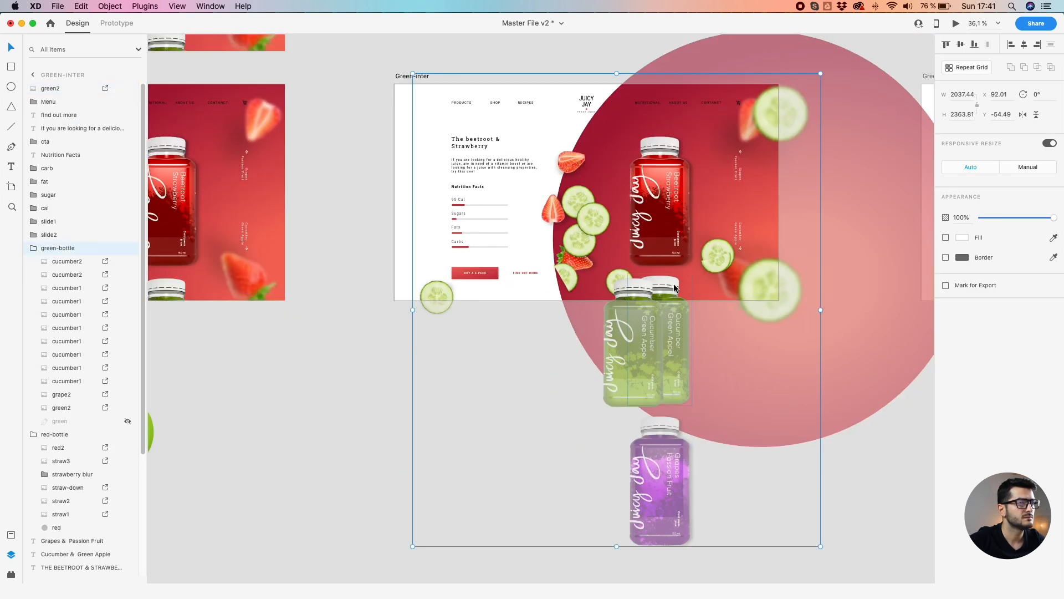
double_click(673, 285)
left_click(656, 458, "shift")
scroll(667, 257, "up", 5)
left_click_drag(670, 248, 670, 255)
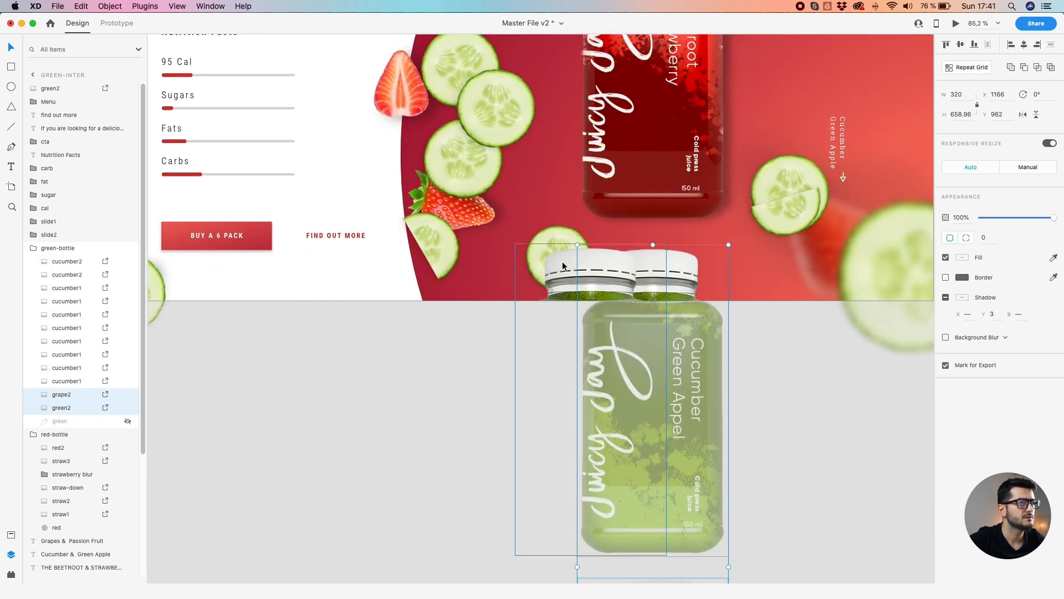
key("Escape")
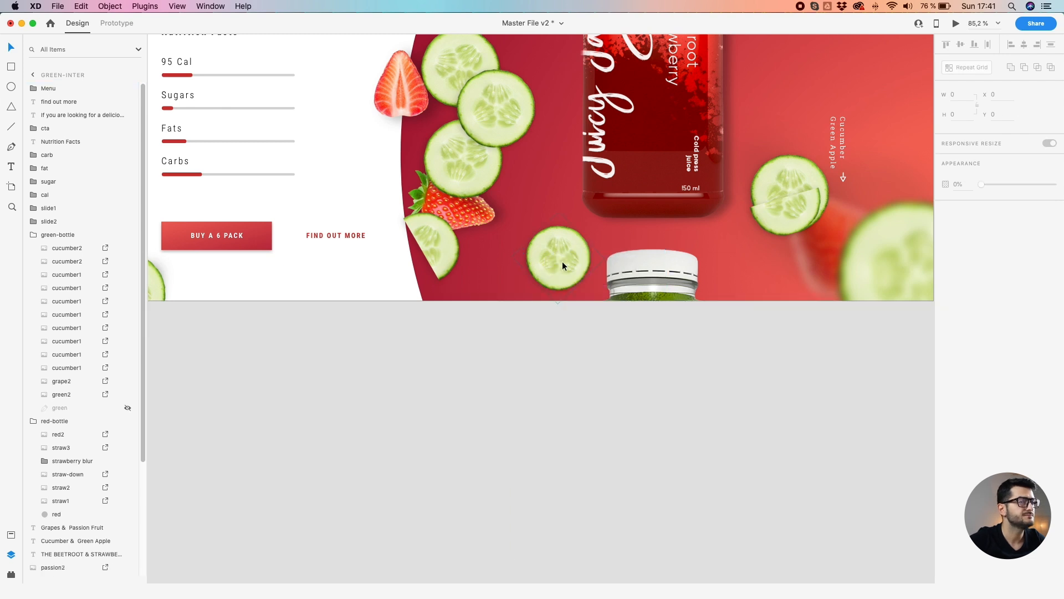
Move the two large blurred cucumber slices outside Green-inter, one beyond its upper-right corner and the other beyond its lower-right corner
scroll(562, 261, "down", 5)
scroll(543, 257, "up", 3)
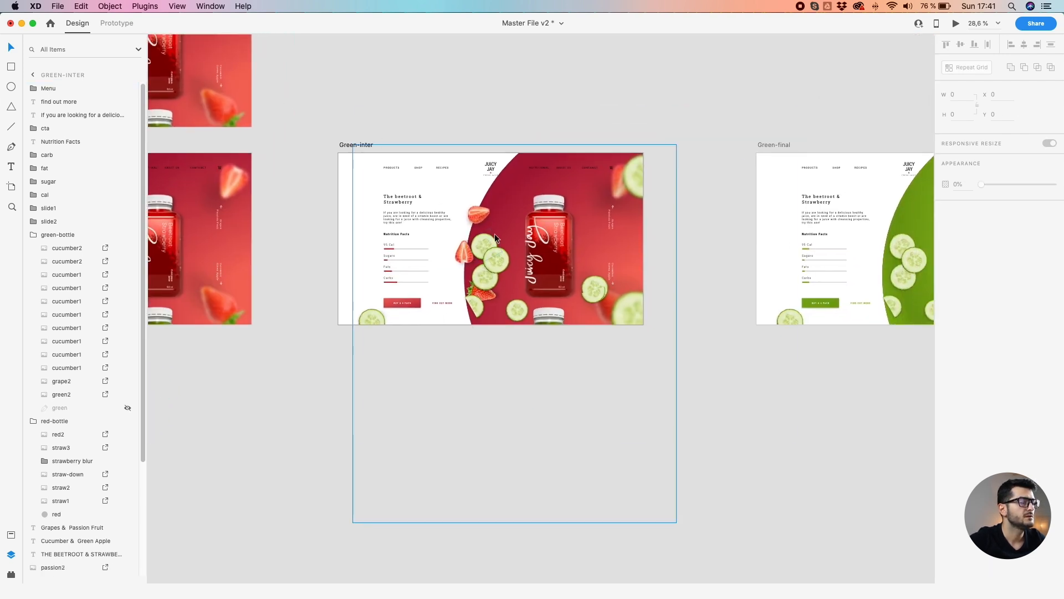
left_click(497, 237)
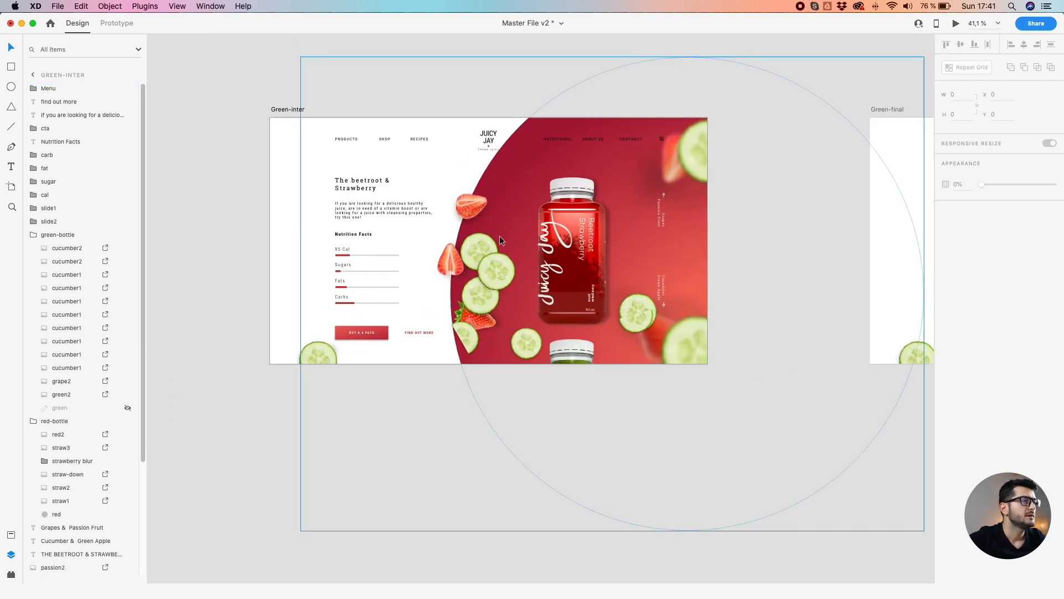
double_click(696, 159)
left_click_drag(696, 158, 740, 107)
left_click(686, 324)
left_click_drag(686, 324, 772, 420)
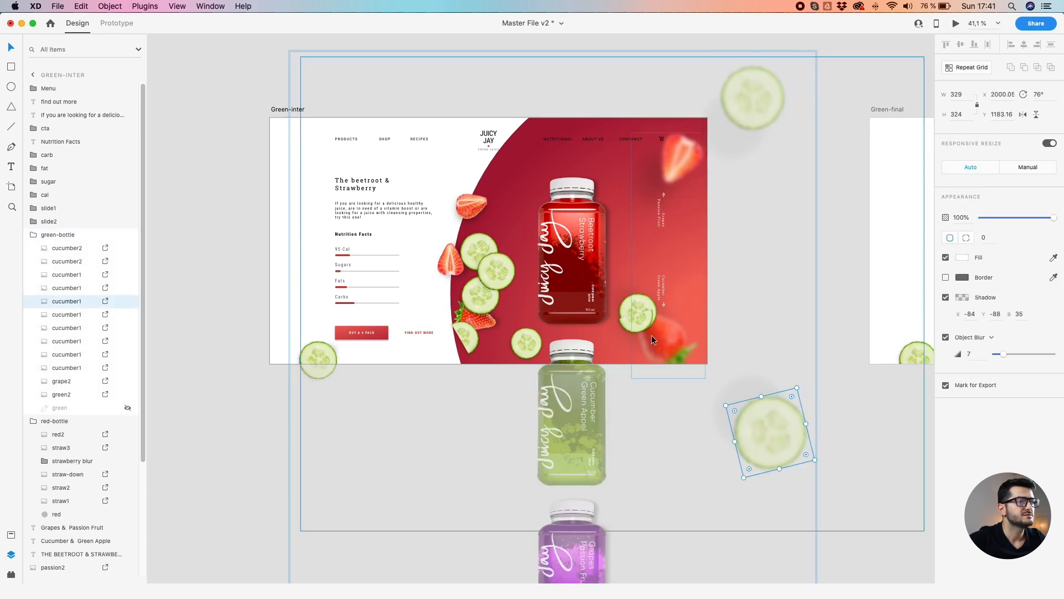
Move the overlapping pair of small cucumber slices from the red bottle's right side down below the Green-inter artboard
left_click(647, 314)
left_click_drag(645, 302, 654, 388)
scroll(655, 385, "up", 3)
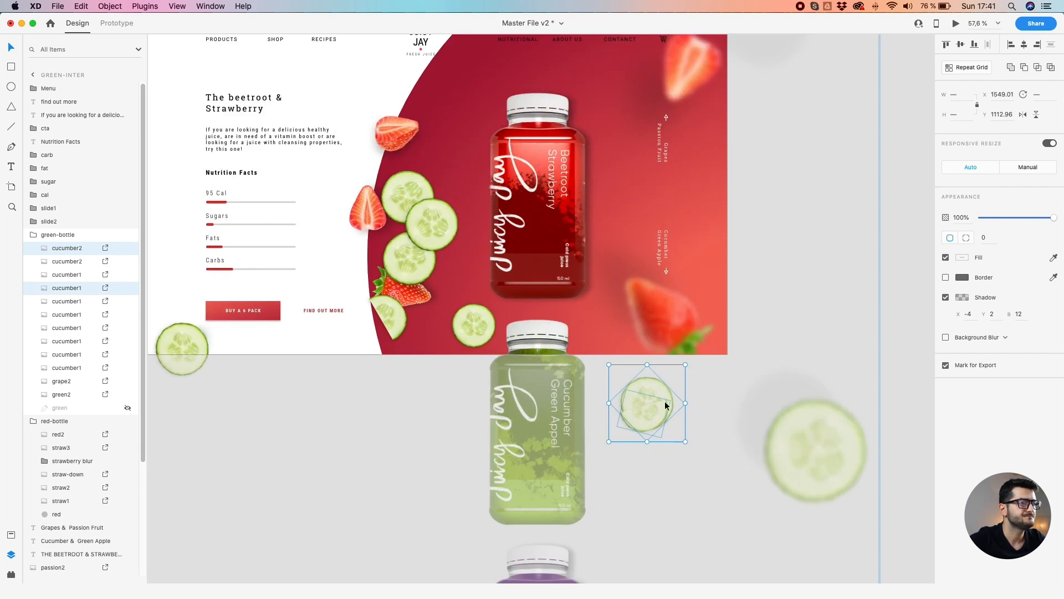
left_click(668, 464)
left_click(548, 343)
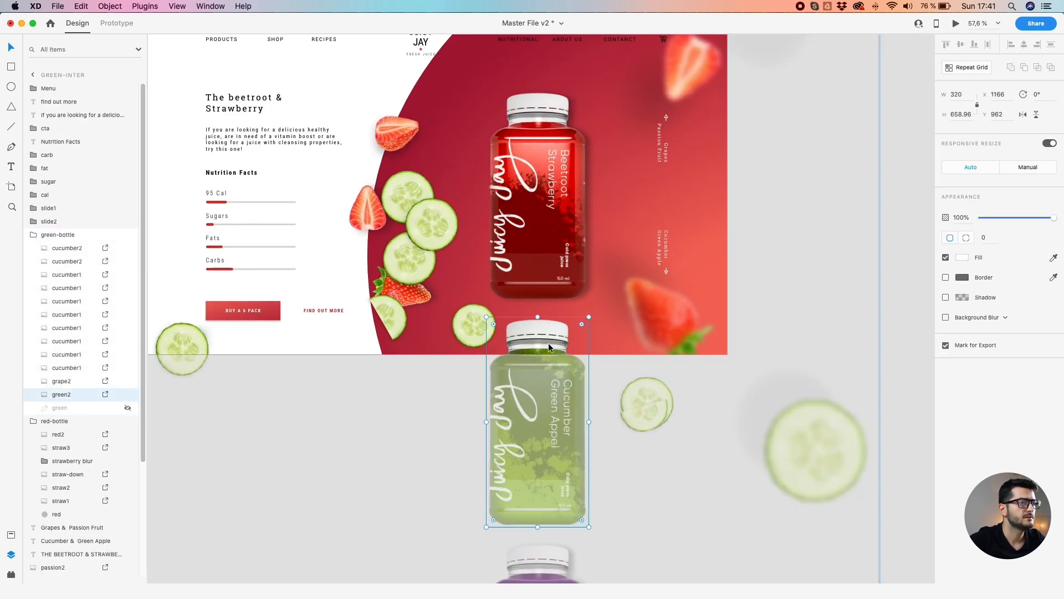
left_click(653, 403)
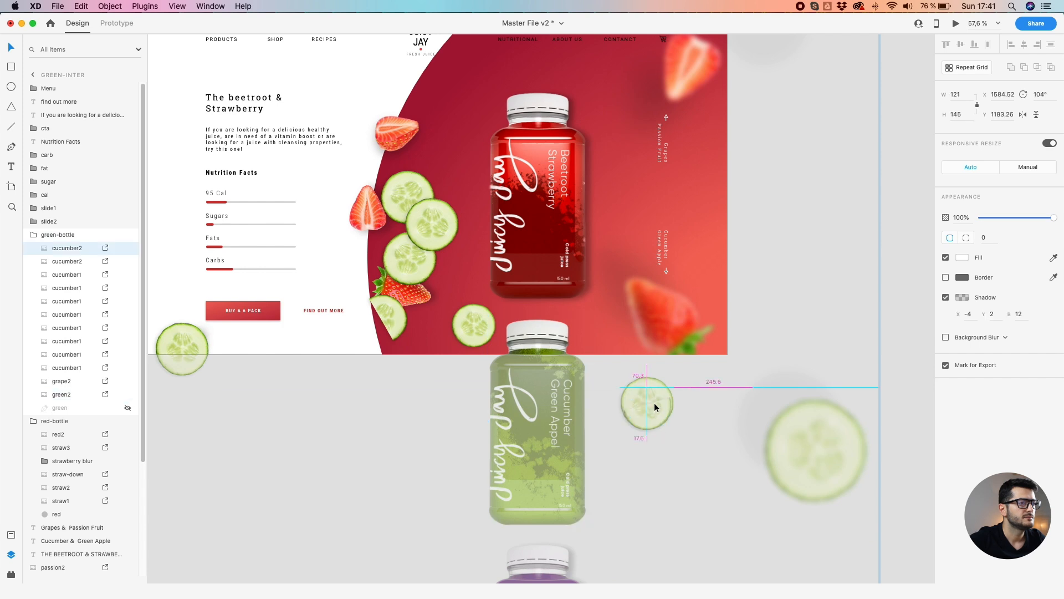
left_click(797, 420)
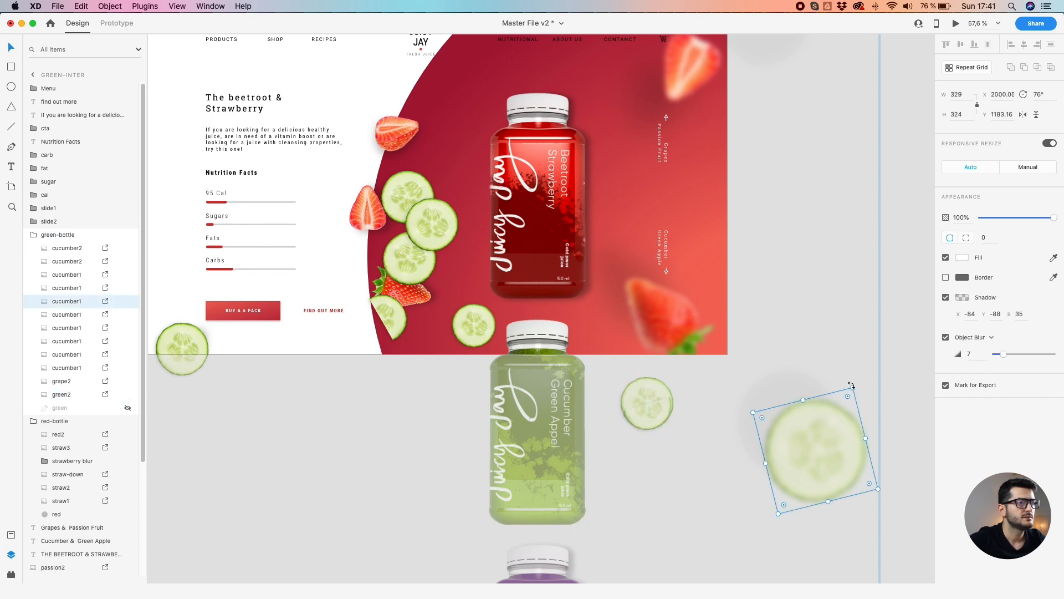
left_click(653, 400, "shift")
left_click(656, 387, "shift")
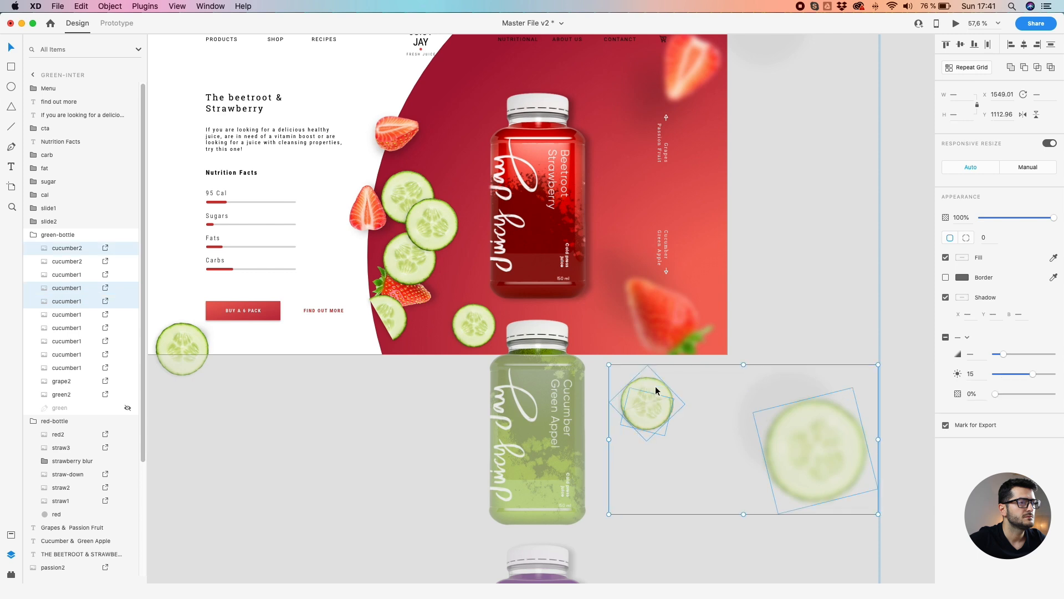
left_click(581, 381)
left_click(643, 388)
key("Escape")
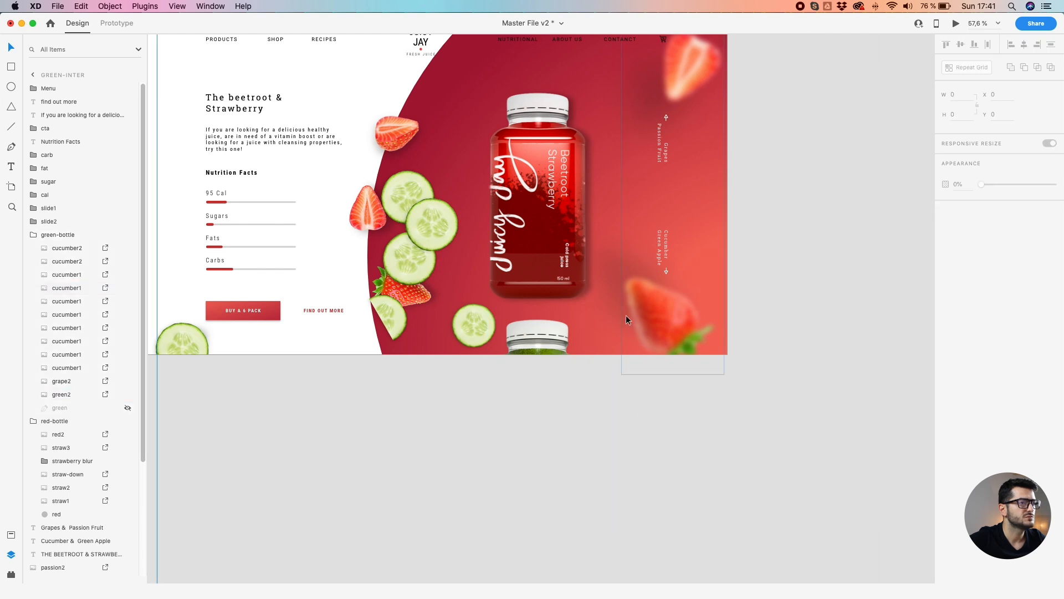
left_click(547, 344)
key("Delete")
Rotate the overlapping cucumber pair slightly, and move the single small slice beside the green bottle cap down below the artboard
left_click(646, 398)
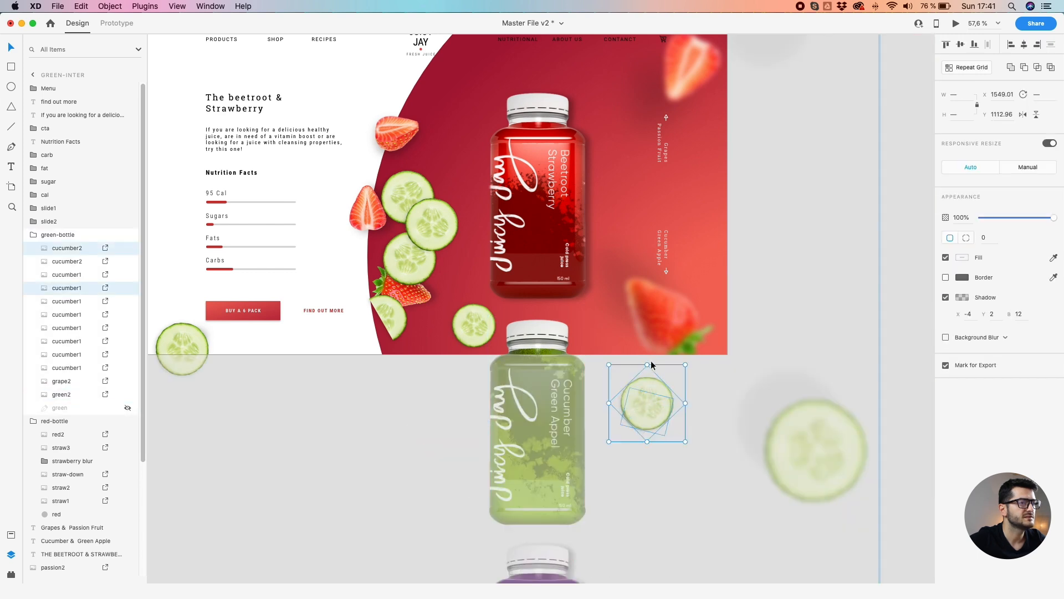
left_click(687, 365)
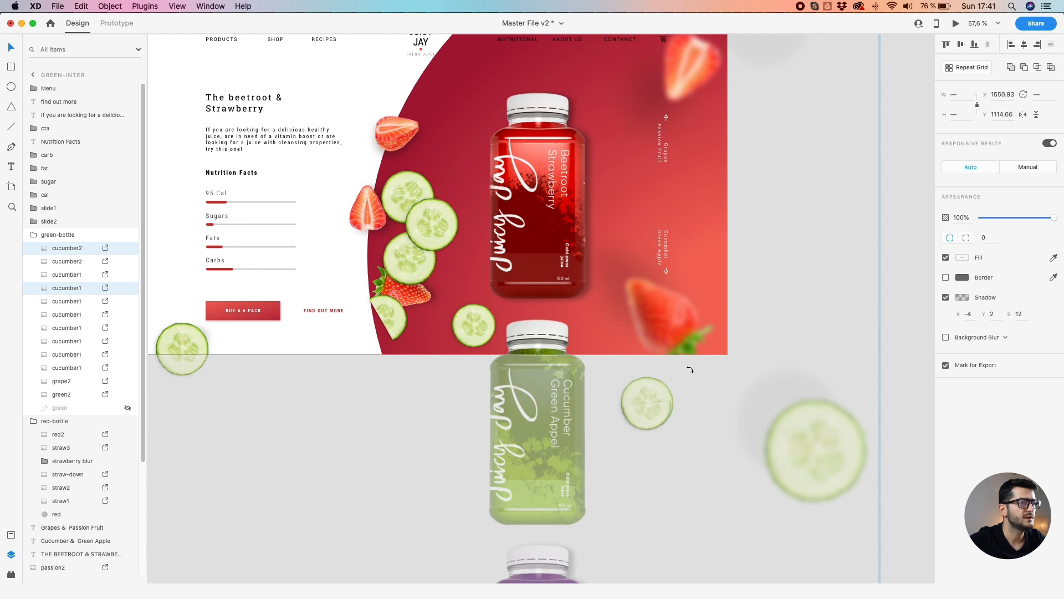
left_click(464, 331)
left_click_drag(471, 380, 471, 393)
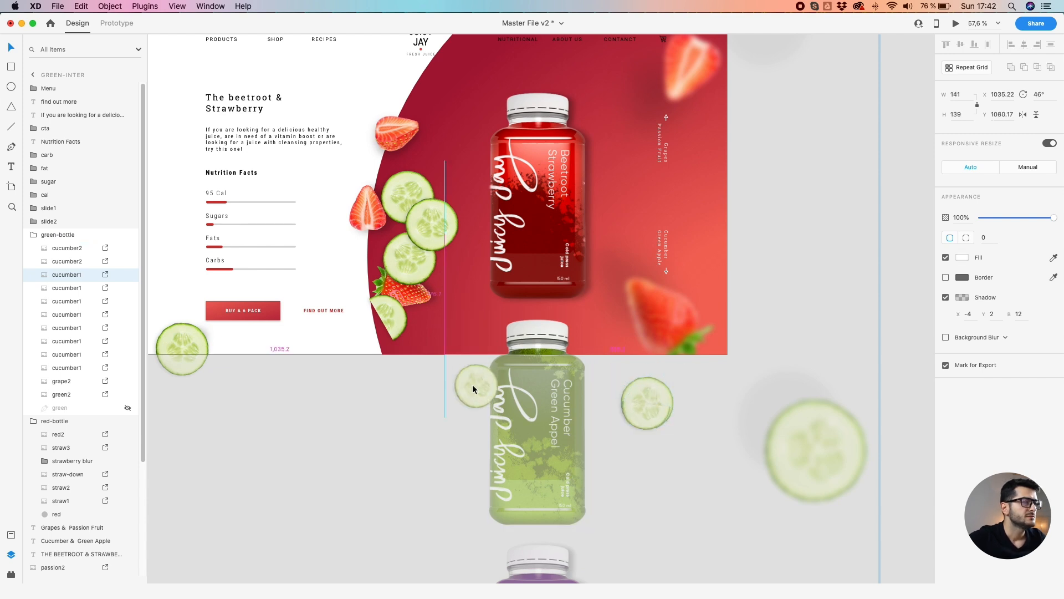
Move the three stacked cucumber slices below the artboard, align their centres vertically and horizontally into one stack, and rotate them slightly
left_click(402, 266)
left_click(437, 222, "shift")
left_click(405, 199, "shift")
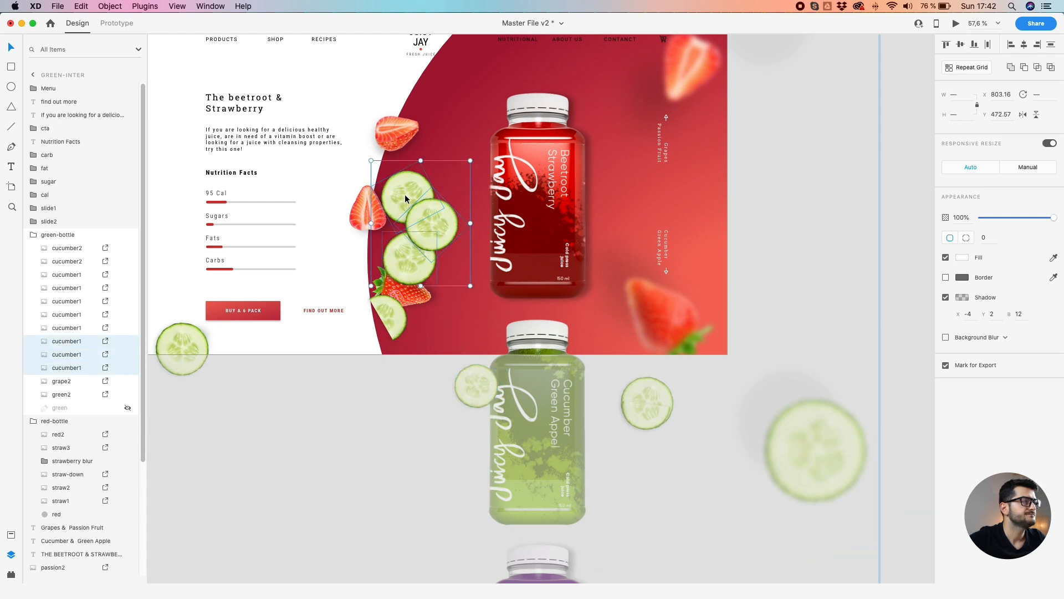
left_click_drag(409, 193, 406, 398)
left_click(961, 44)
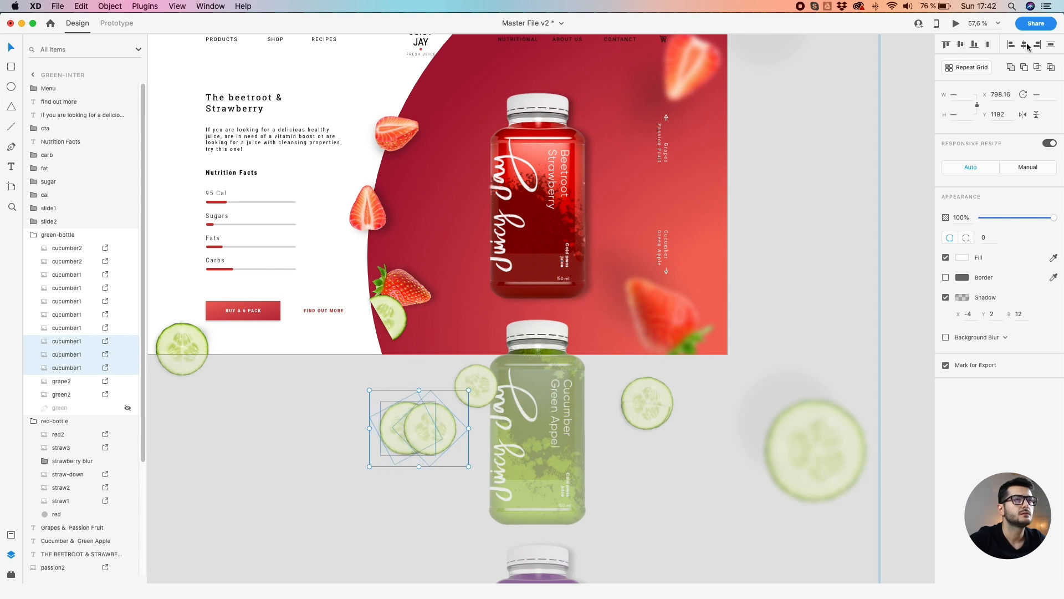
left_click(1024, 45)
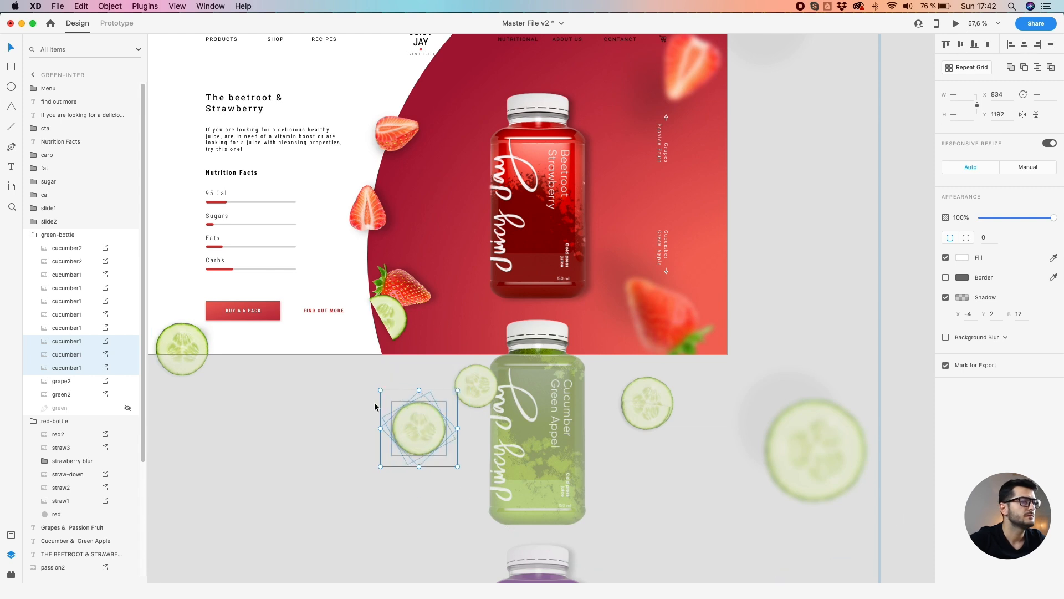
left_click_drag(378, 389, 372, 396)
Move the half cucumber slice and the slice at the artboard's lower-left corner just below the bottom edge of Green-inter
left_click(397, 313)
left_click_drag(397, 314, 373, 368)
scroll(221, 368, "left", 5)
left_click_drag(380, 326, 324, 351)
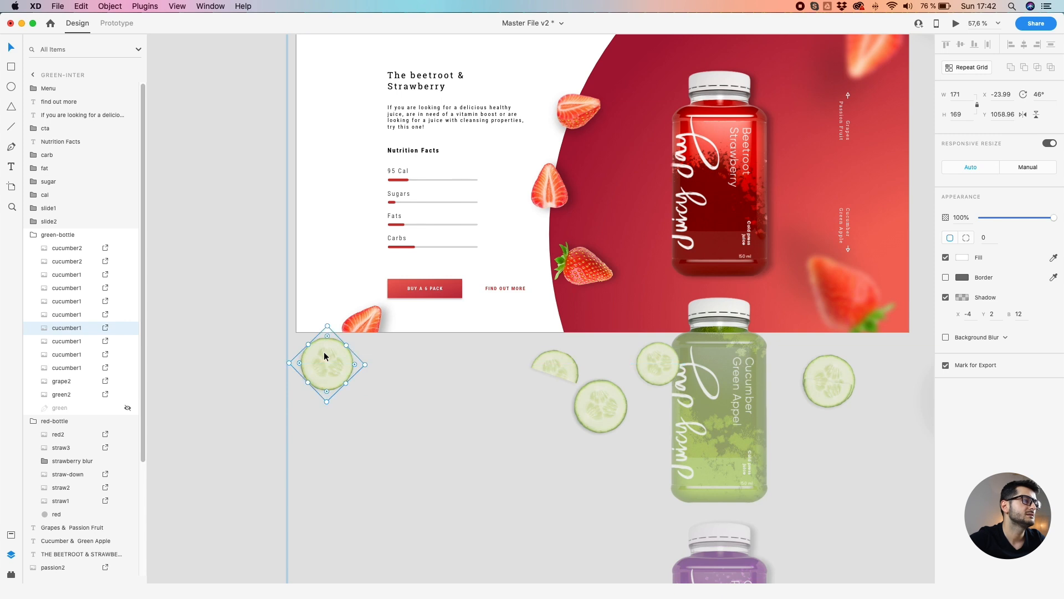
left_click_drag(533, 360, 315, 421)
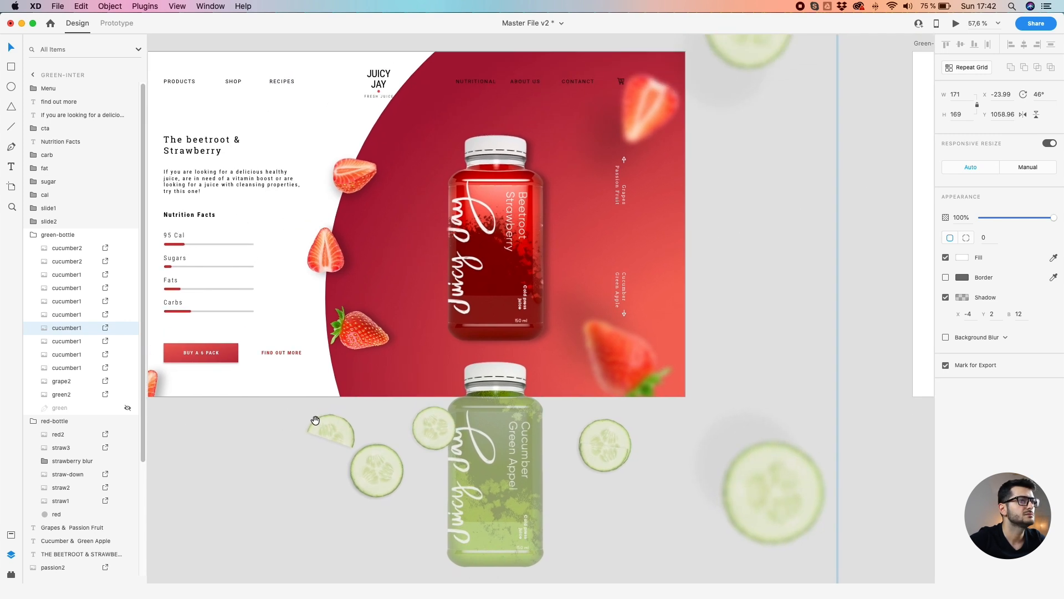
scroll(410, 344, "down", 3)
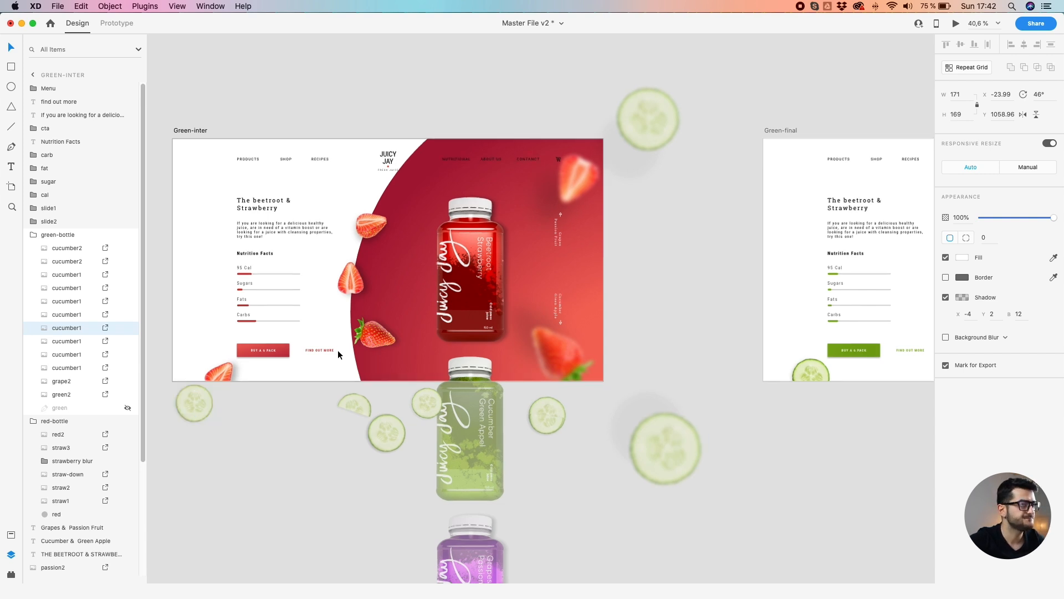
scroll(337, 350, "down", 3)
left_click(465, 201)
left_click_drag(260, 437, 444, 431)
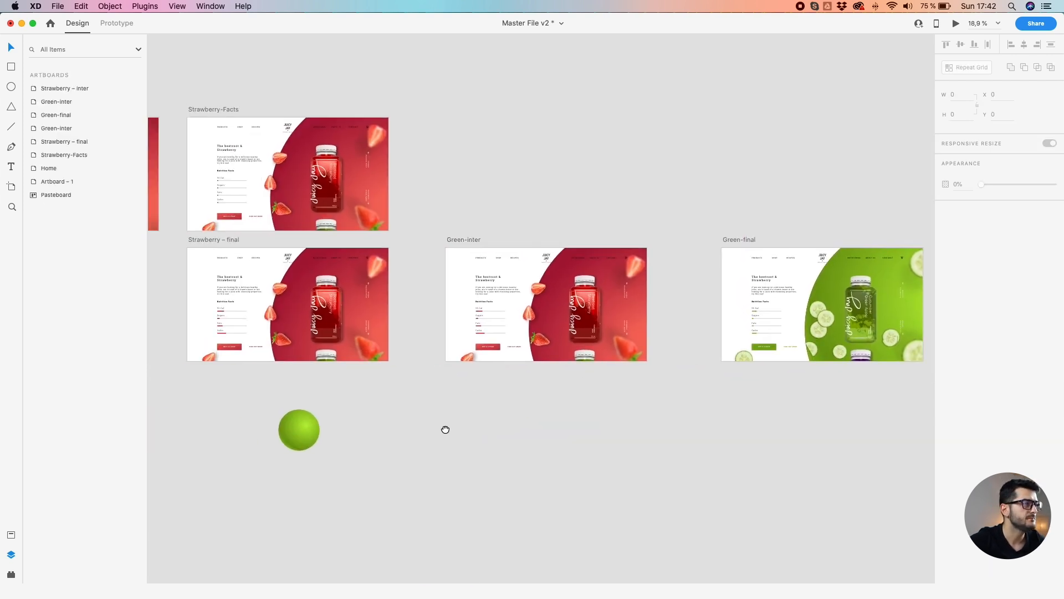
left_click(460, 237)
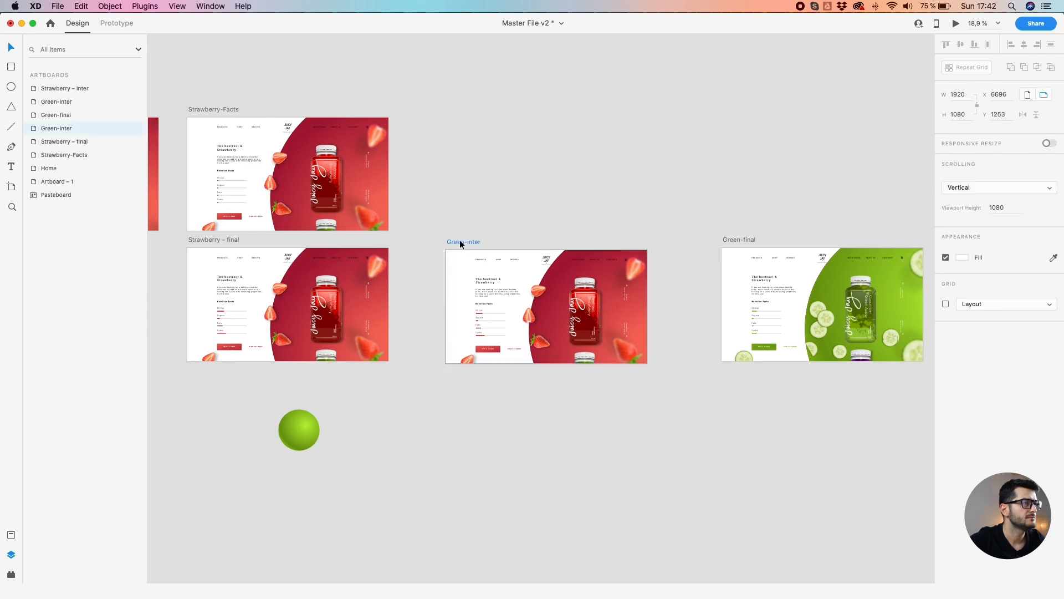
Delete the green bottle peeking in below the red bottle from both the Strawberry – final and Strawberry-Facts artboards
left_click(330, 360)
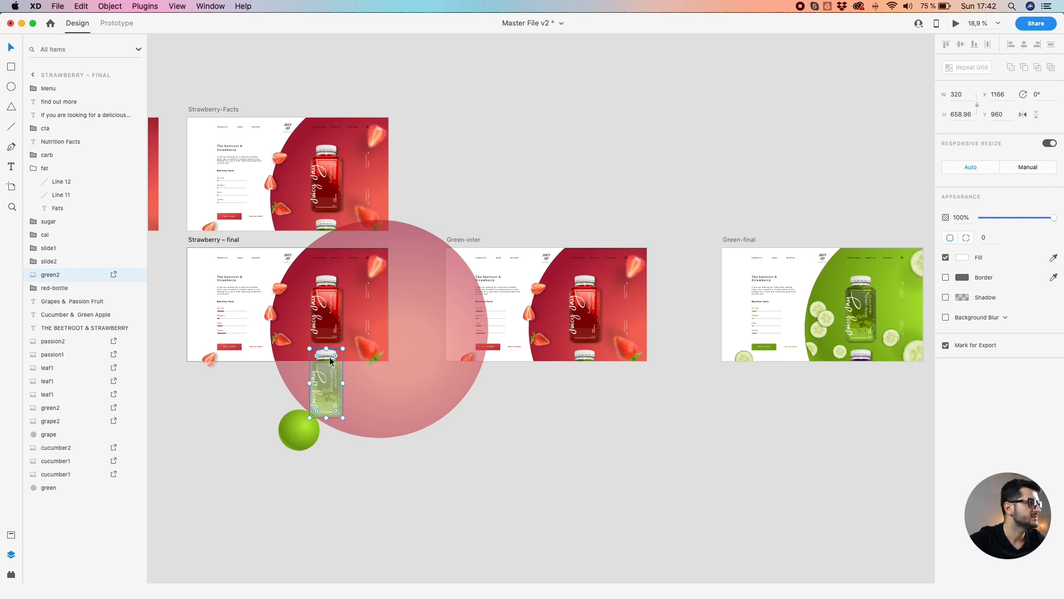
key("Delete")
left_click(328, 225)
key("Delete")
Examine the objects of the Strawberry – inter artboard for a hidden green bottle below its bottom edge
scroll(376, 231, "left", 5)
left_click(249, 232)
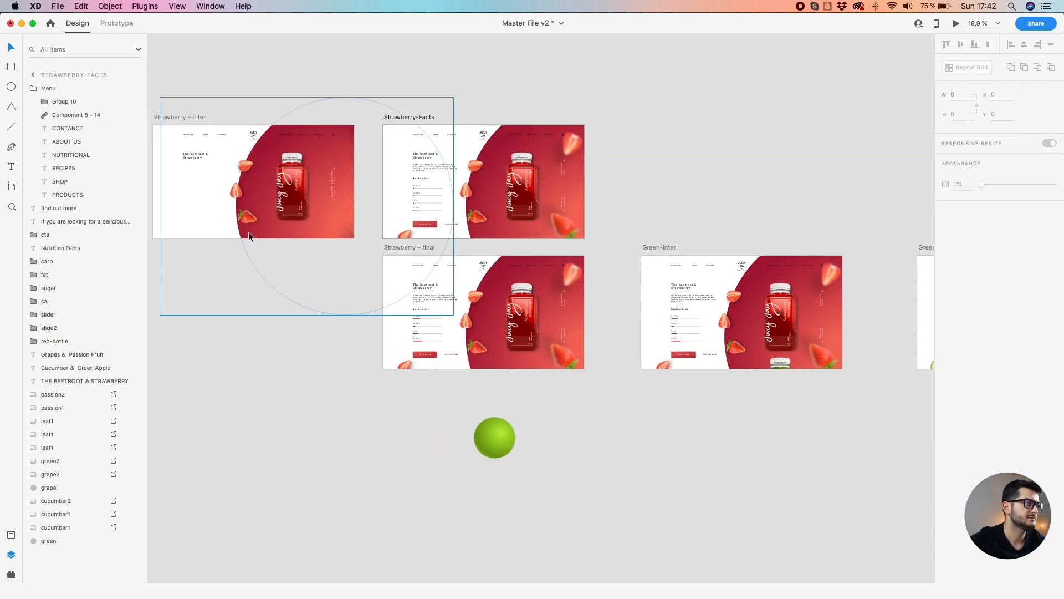
left_click_drag(283, 233, 520, 224)
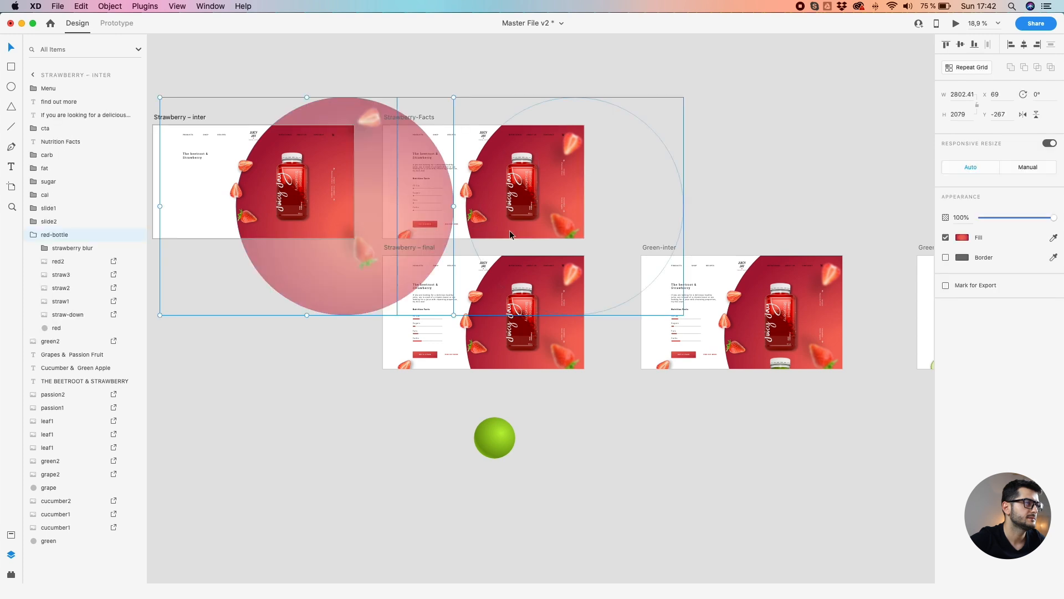
left_click(195, 119)
key("super+z")
left_click_drag(175, 79, 308, 343)
scroll(274, 227, "up", 5)
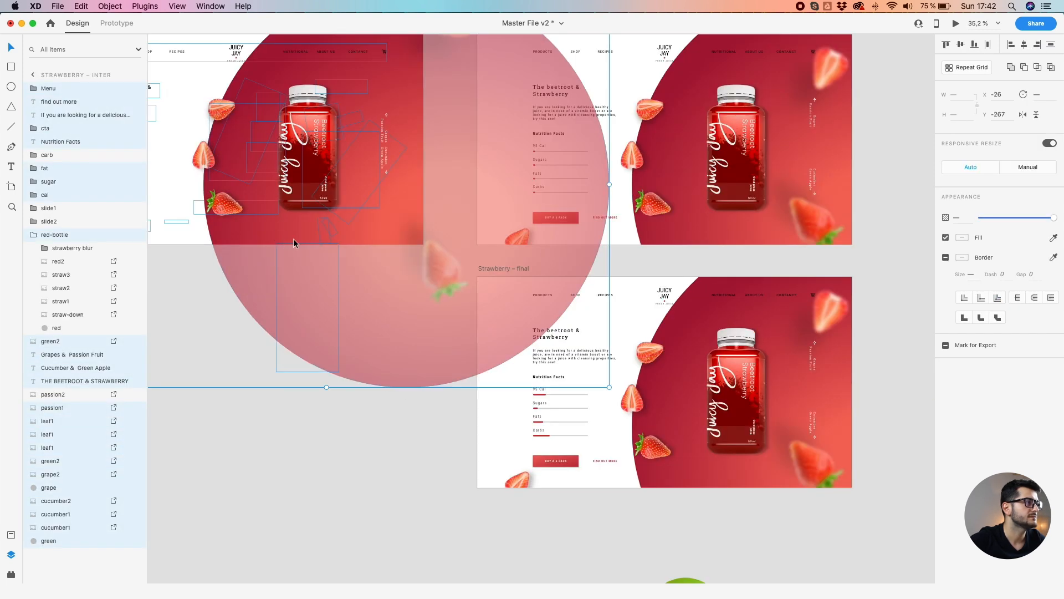
left_click(258, 392)
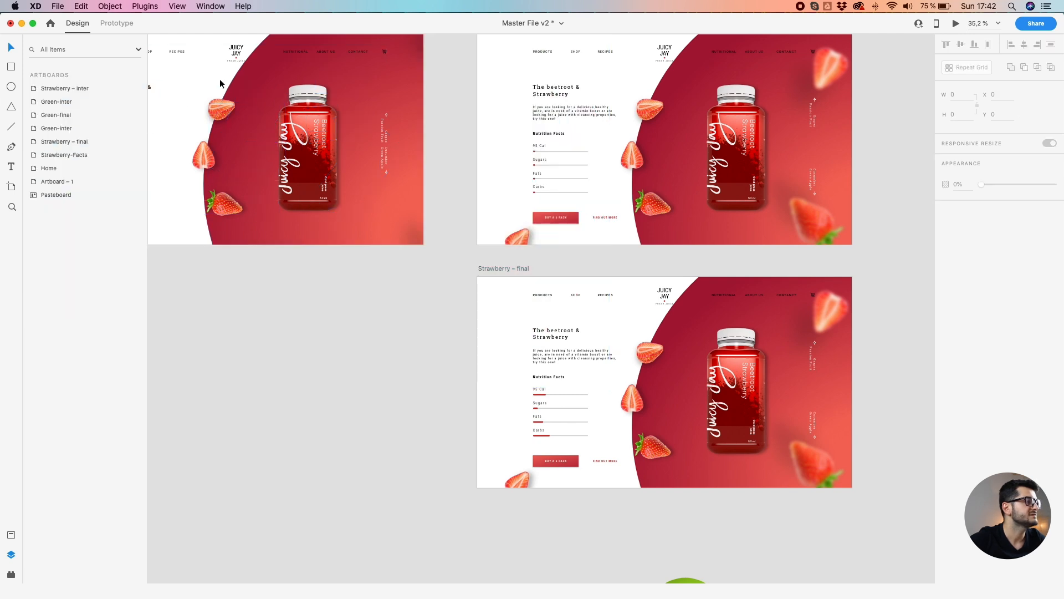
Search the layers of the Strawberry – inter artboard for "gree" and delete the hidden green2 bottle image below its bottom edge
scroll(220, 83, "up", 3)
scroll(220, 84, "left", 4)
left_click(211, 111)
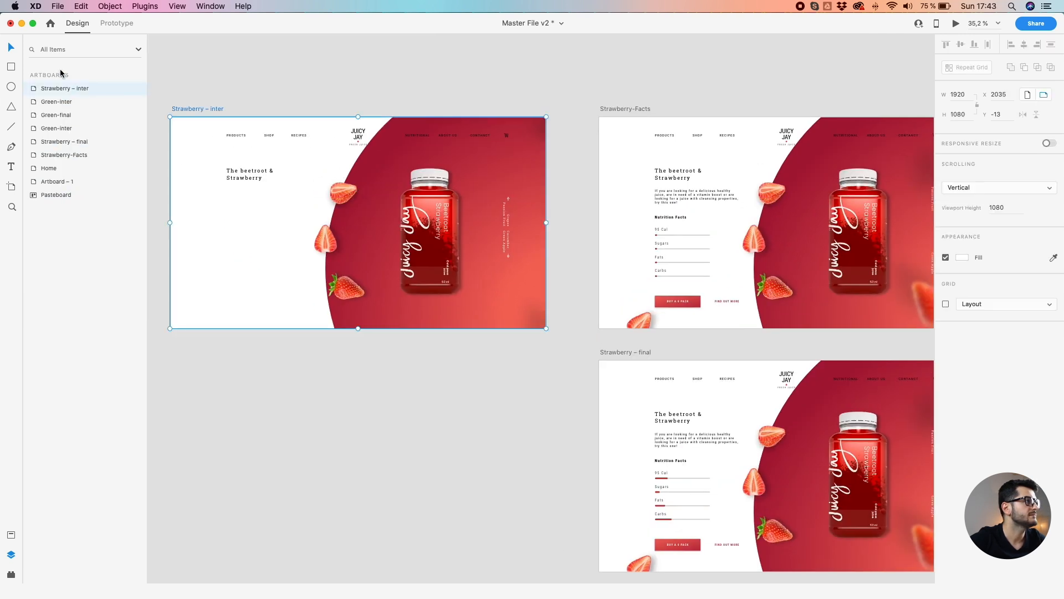
double_click(35, 88)
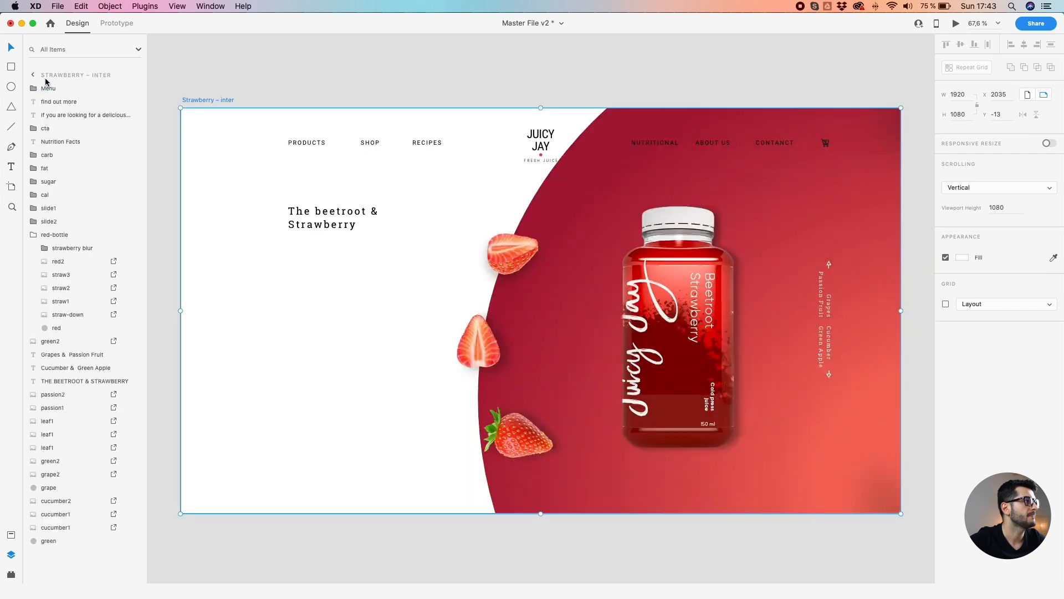
left_click(48, 50)
type("gree")
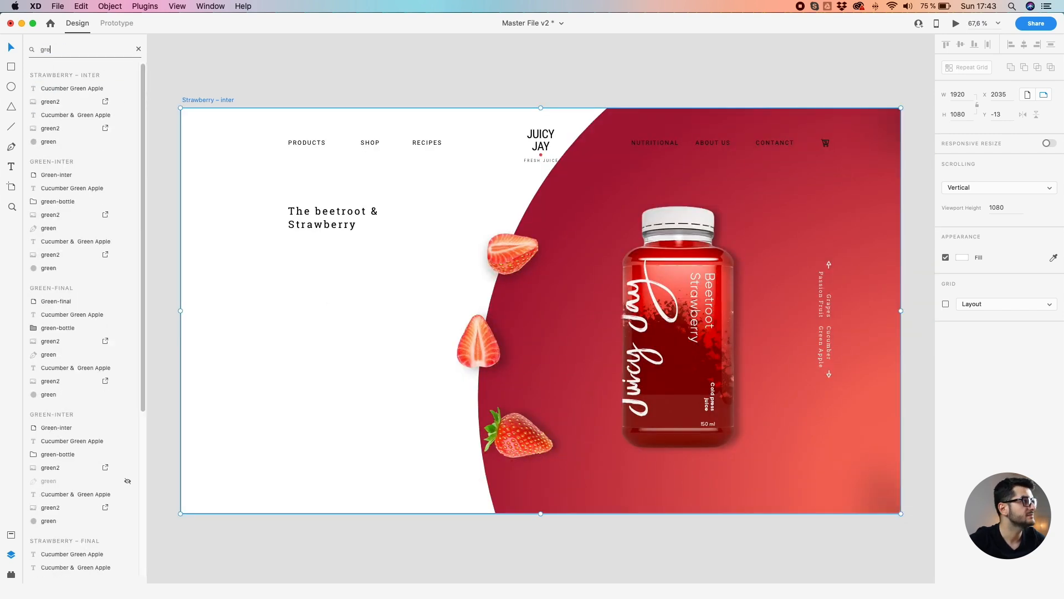
left_click(50, 103)
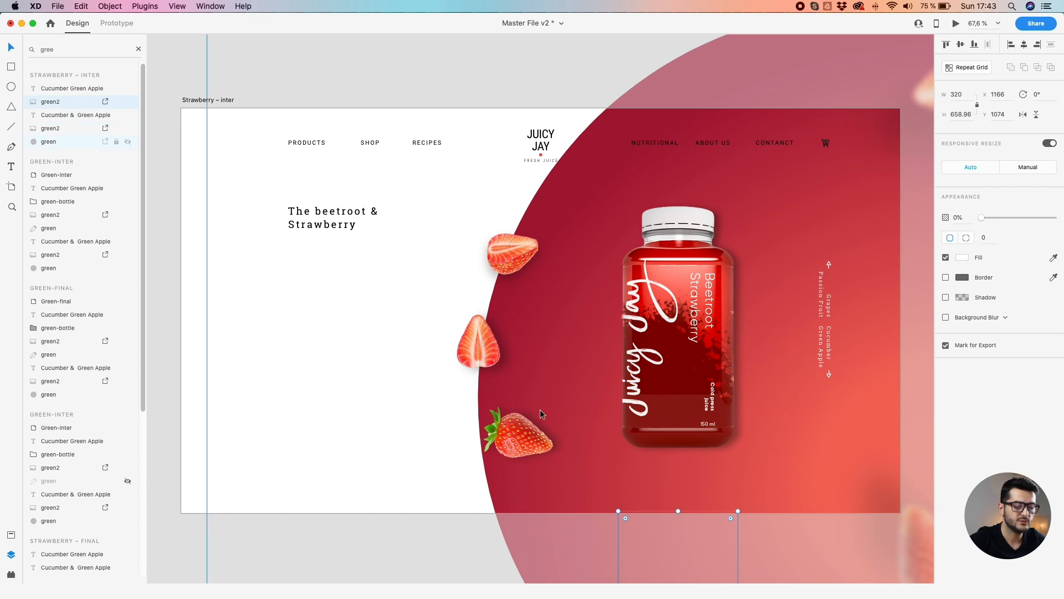
key("BackSpace")
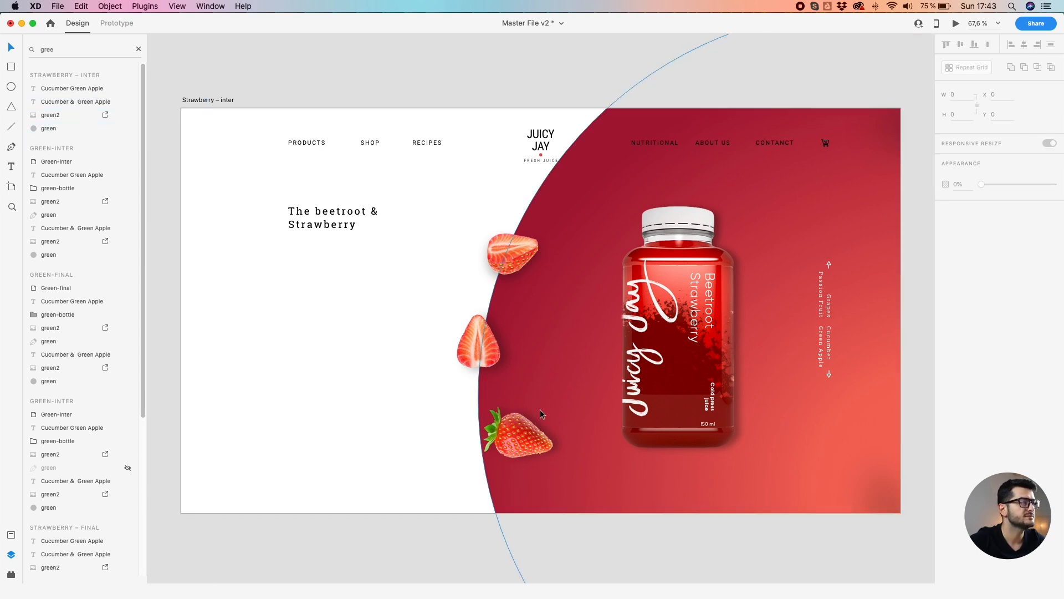
Copy the green-bottle group, including its cucumber slices and the purple bottle, from the Green-inter artboard that shows the red bottle
scroll(540, 409, "down", 5)
scroll(613, 527, "down", 5)
scroll(613, 527, "right", 8)
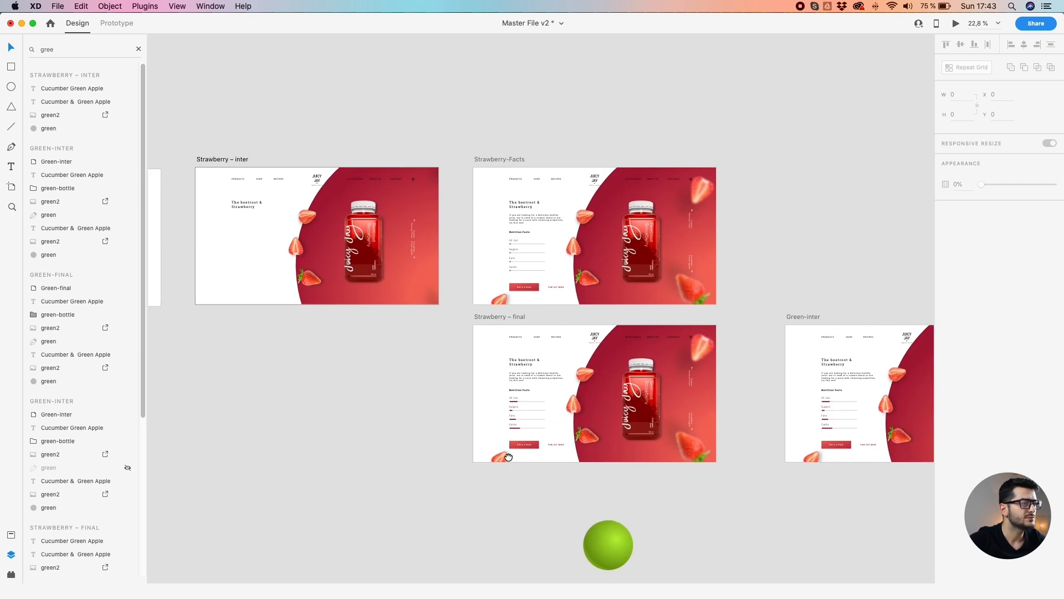
scroll(510, 463, "down", 3)
scroll(511, 463, "right", 4)
scroll(640, 404, "right", 3)
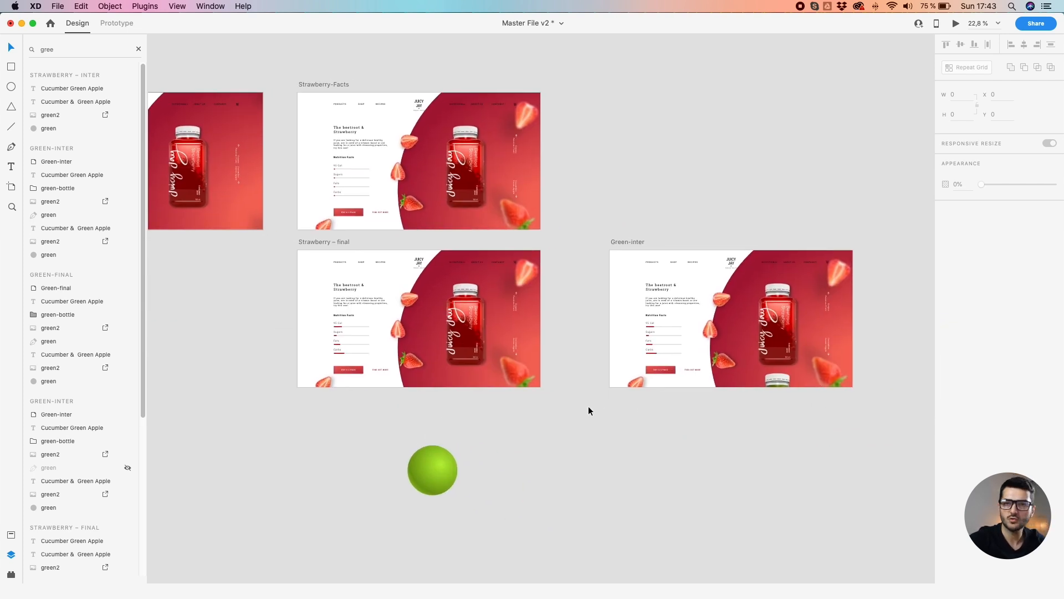
left_click(780, 383)
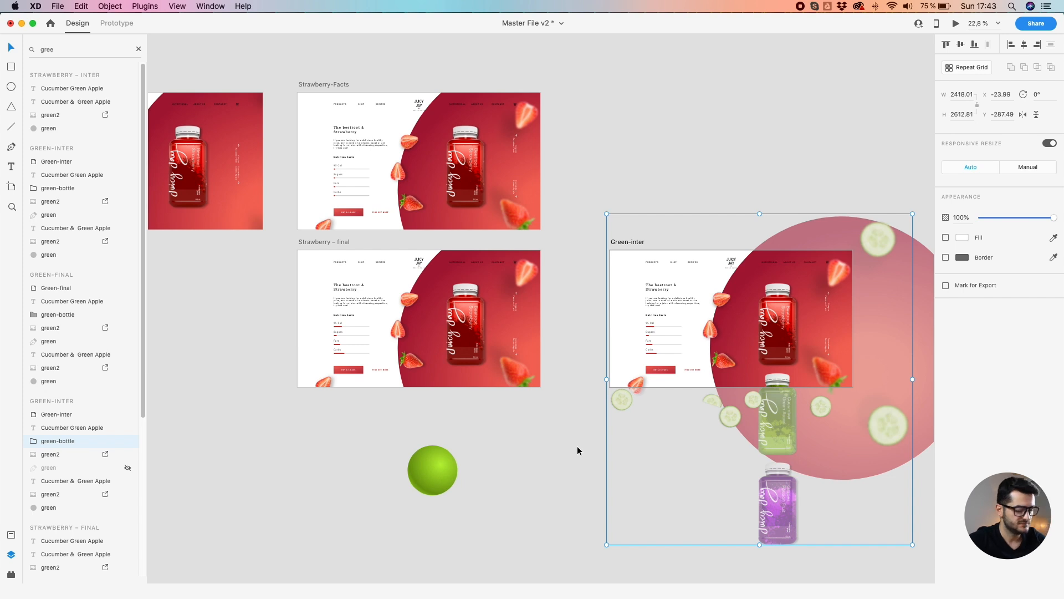
scroll(582, 449, "right", 5)
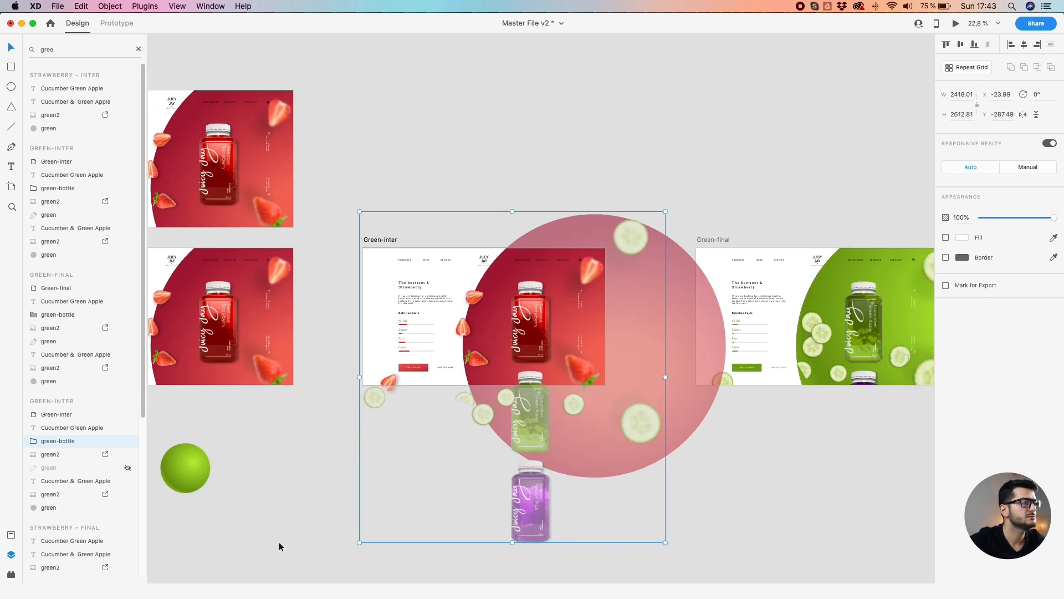
left_click(279, 541)
scroll(332, 526, "left", 3)
left_click(664, 368)
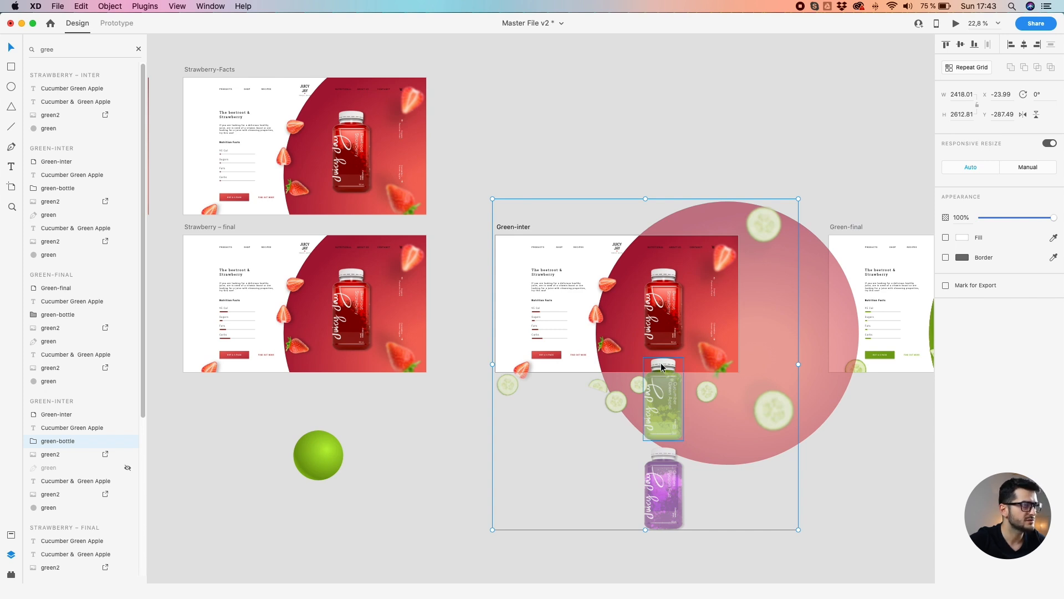
key("super+c")
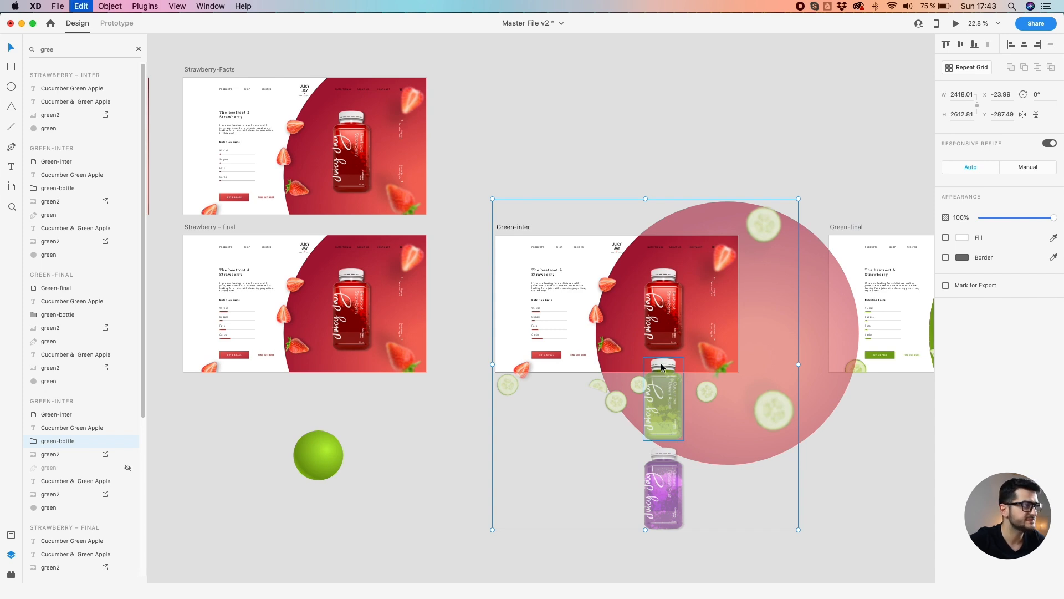
Delete the stray green circle on the pasteboard below the Strawberry – final artboard
left_click(215, 227)
left_click(323, 458)
key("Delete")
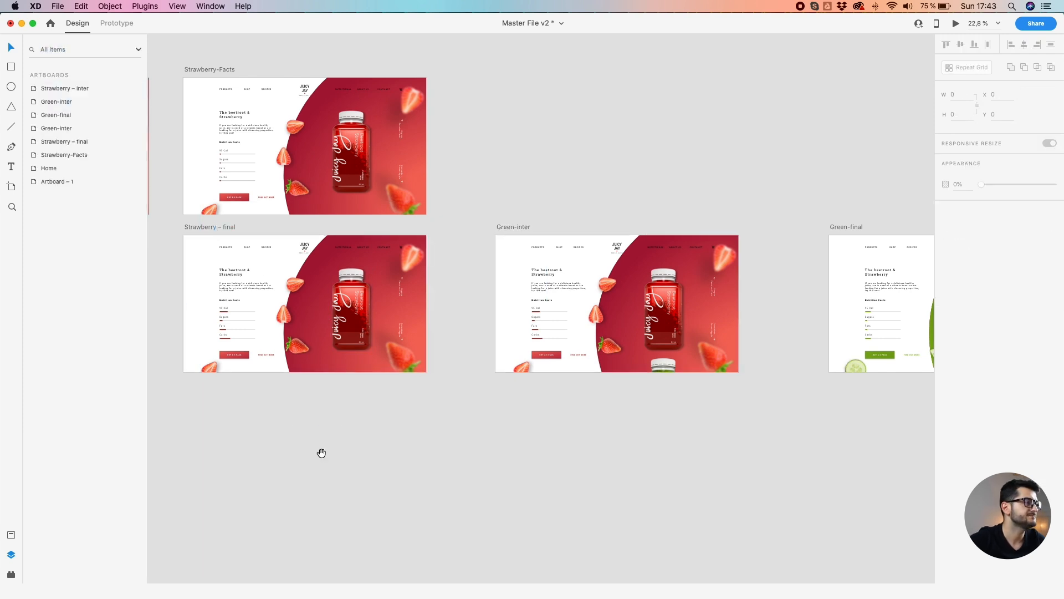
Paste the green-bottle group into the Strawberry – final artboard and place it directly above the red-bottle group in the layer order
left_click_drag(321, 451, 467, 457)
left_click(361, 233)
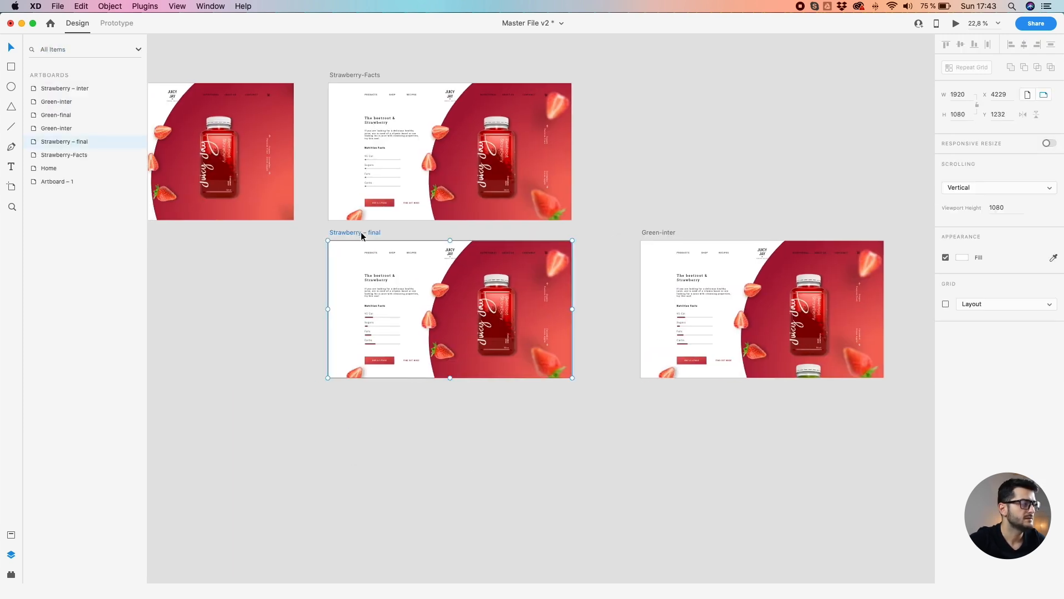
left_click(370, 253)
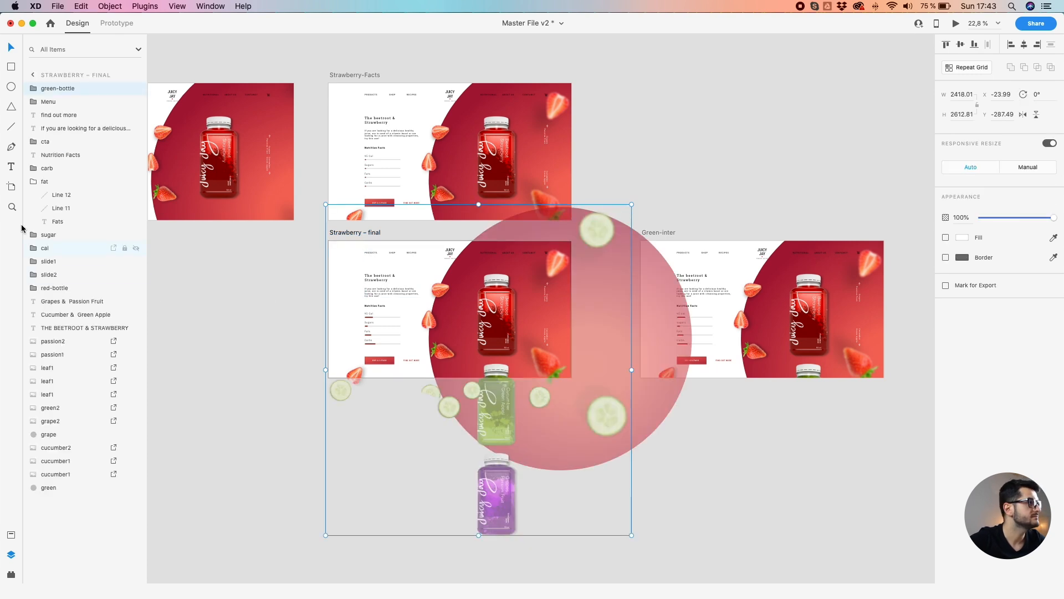
left_click_drag(33, 89, 39, 285)
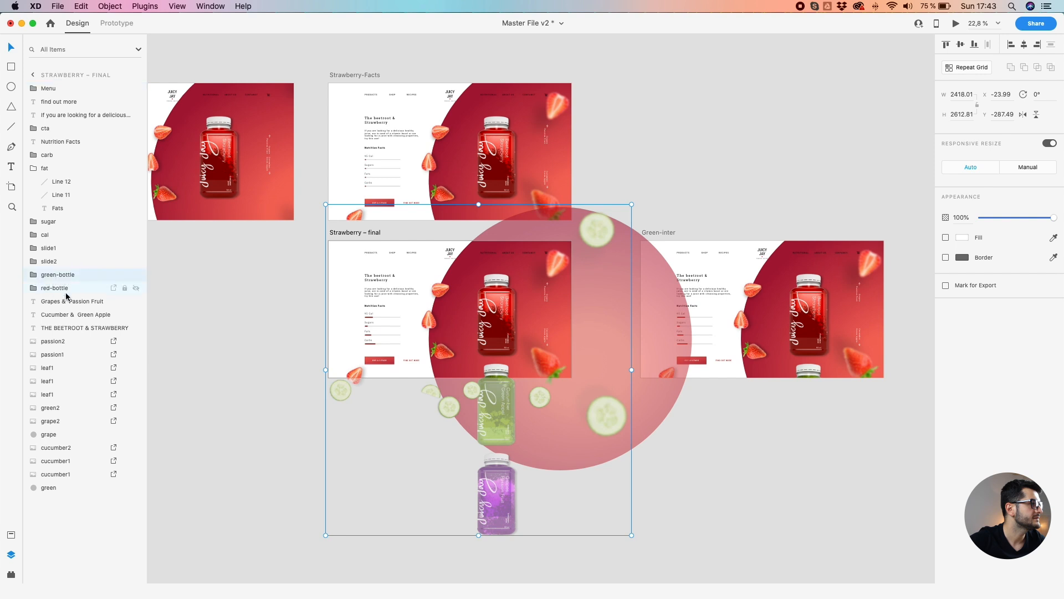
left_click(55, 288)
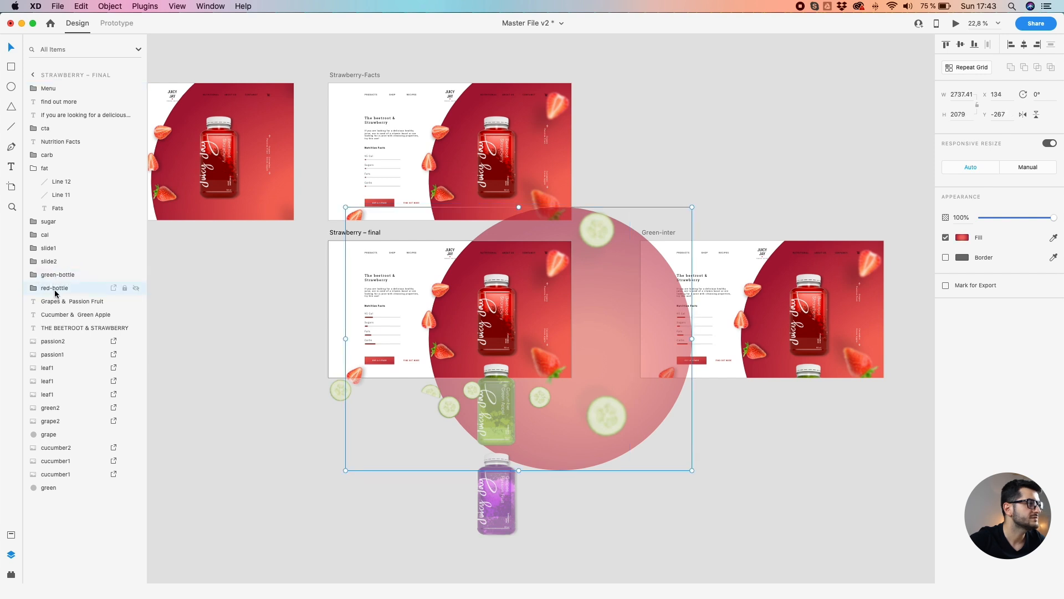
left_click(71, 277)
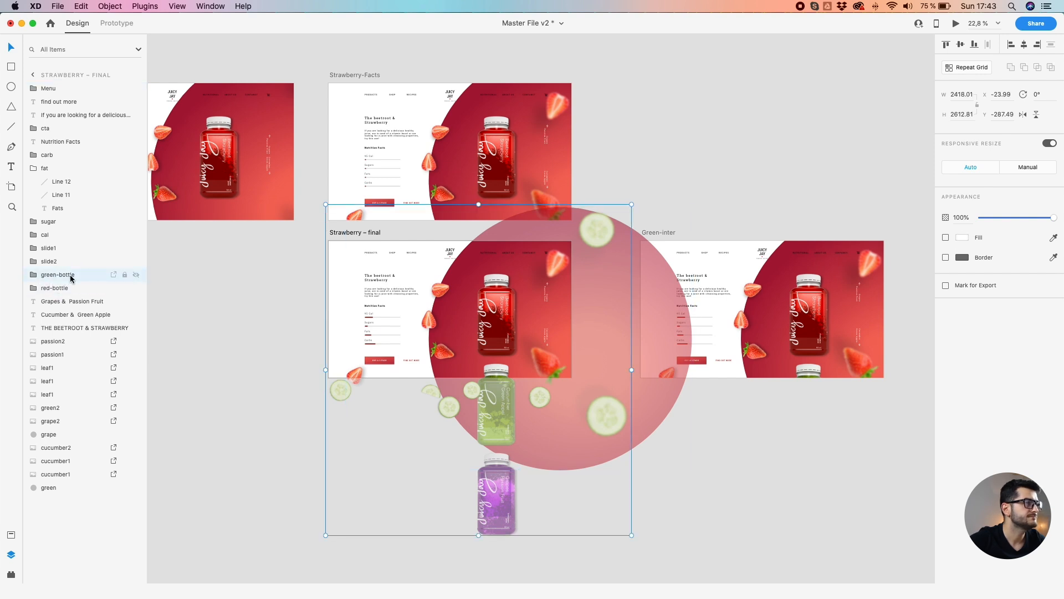
Paste the green-bottle group into the Strawberry-Facts artboard and place it directly above the red-bottle group in the layer order
left_click(368, 77)
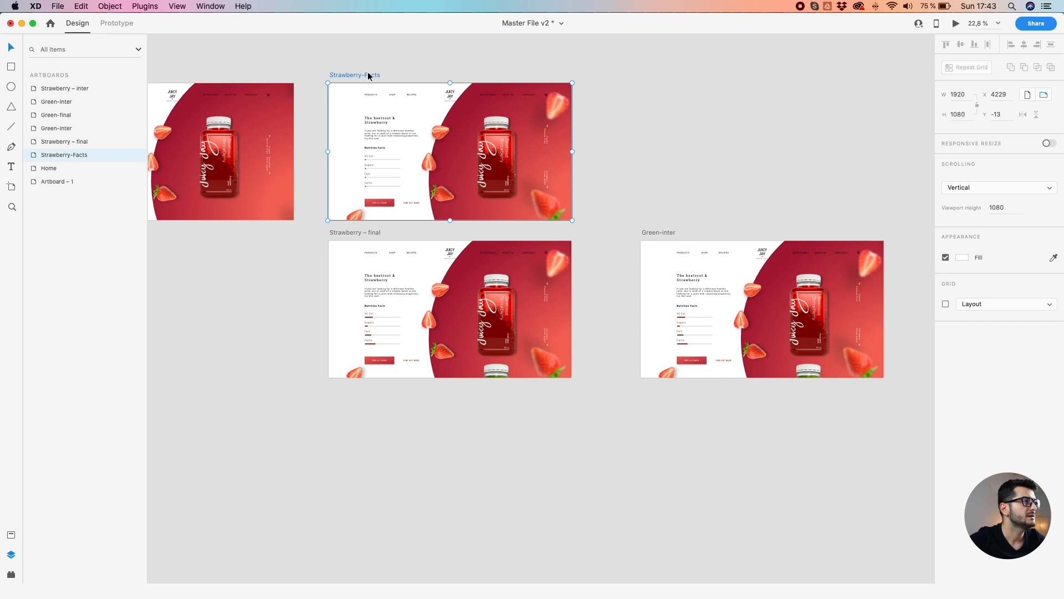
double_click(39, 158)
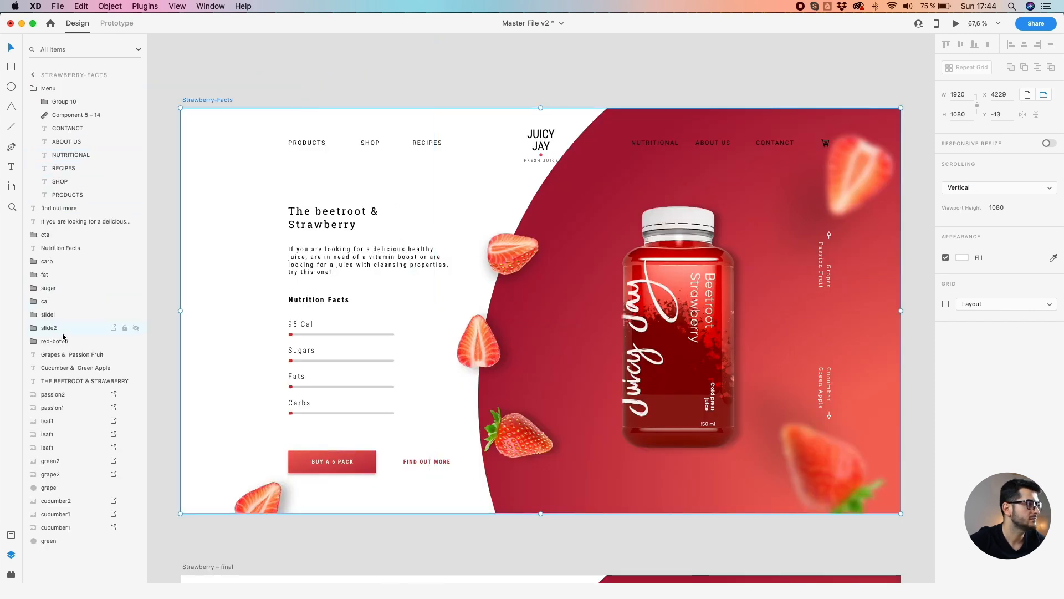
key("super+v")
left_click_drag(67, 88, 49, 348)
scroll(172, 334, "down", 3)
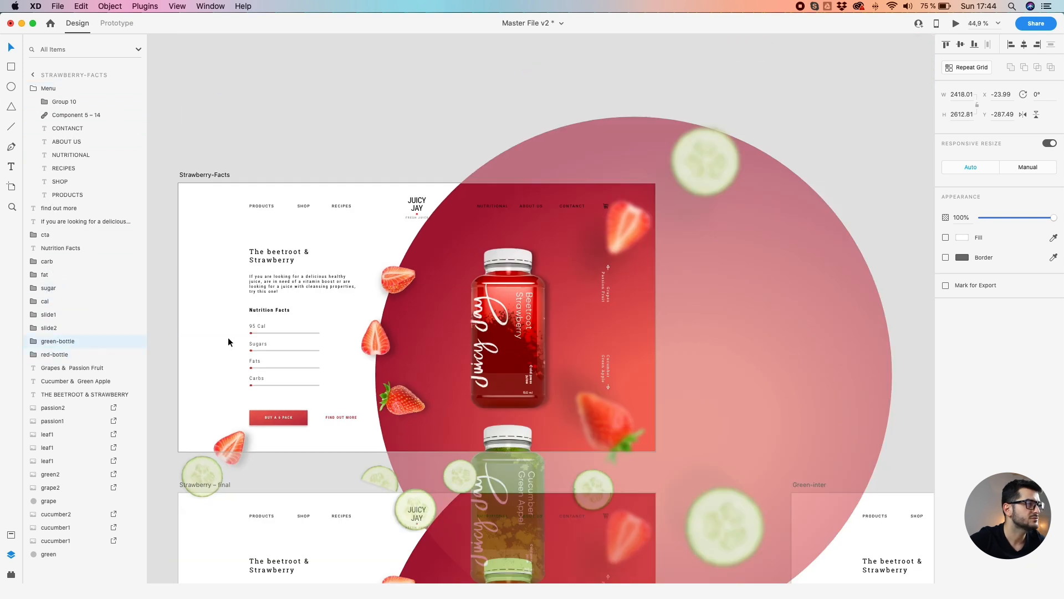
Paste the green-bottle group into the Strawberry – inter artboard and place it directly above the red-bottle group in the layer order
scroll(372, 325, "down", 3)
left_click(294, 192)
scroll(290, 191, "down", 5)
left_click_drag(310, 187, 465, 198)
left_click(307, 210)
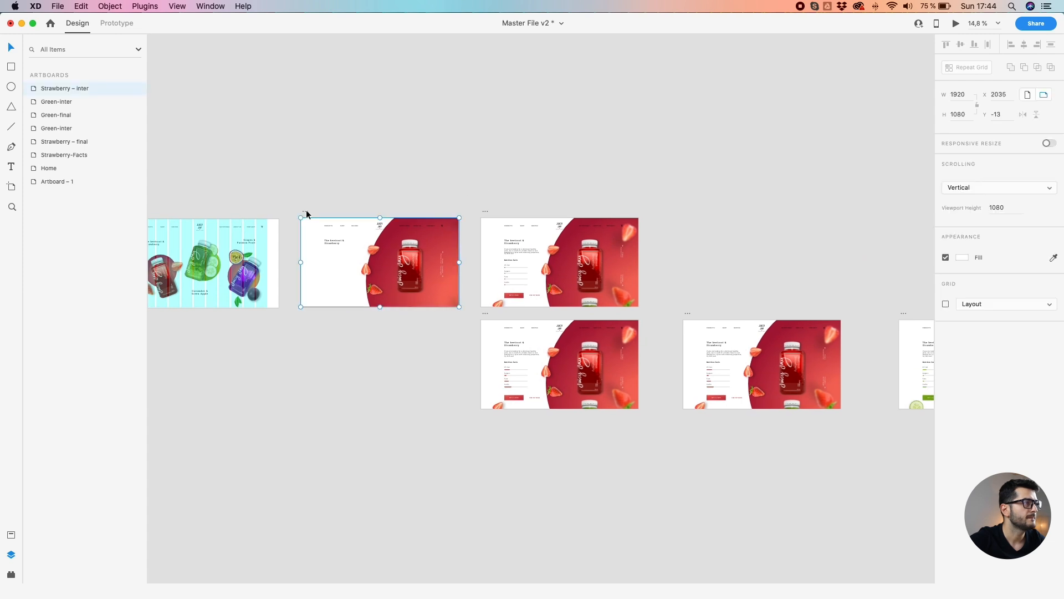
scroll(306, 211, "up", 2)
key("super+v")
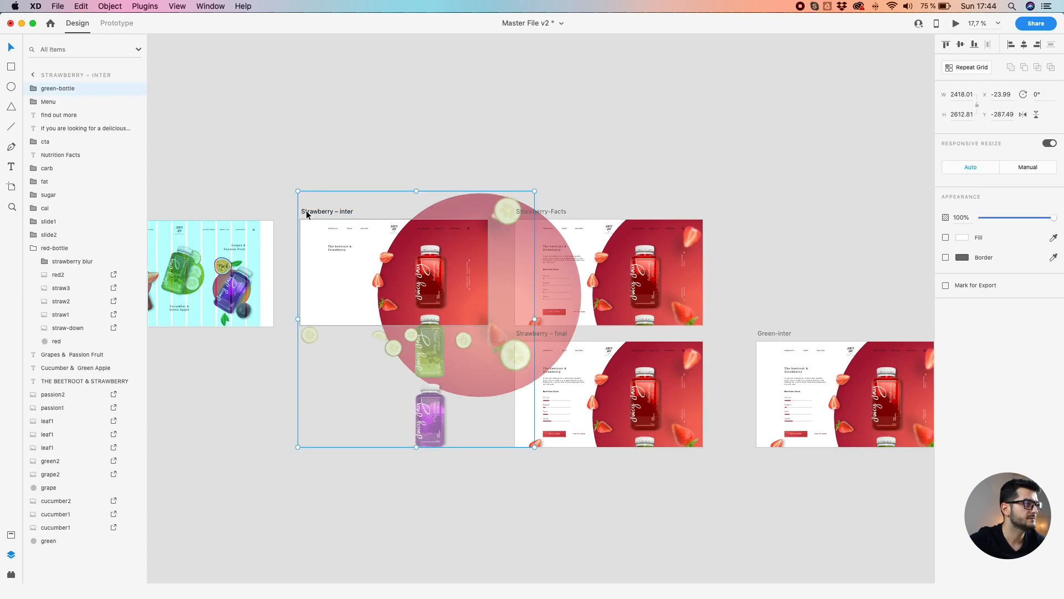
scroll(382, 242, "up", 4)
left_click_drag(58, 93, 49, 245)
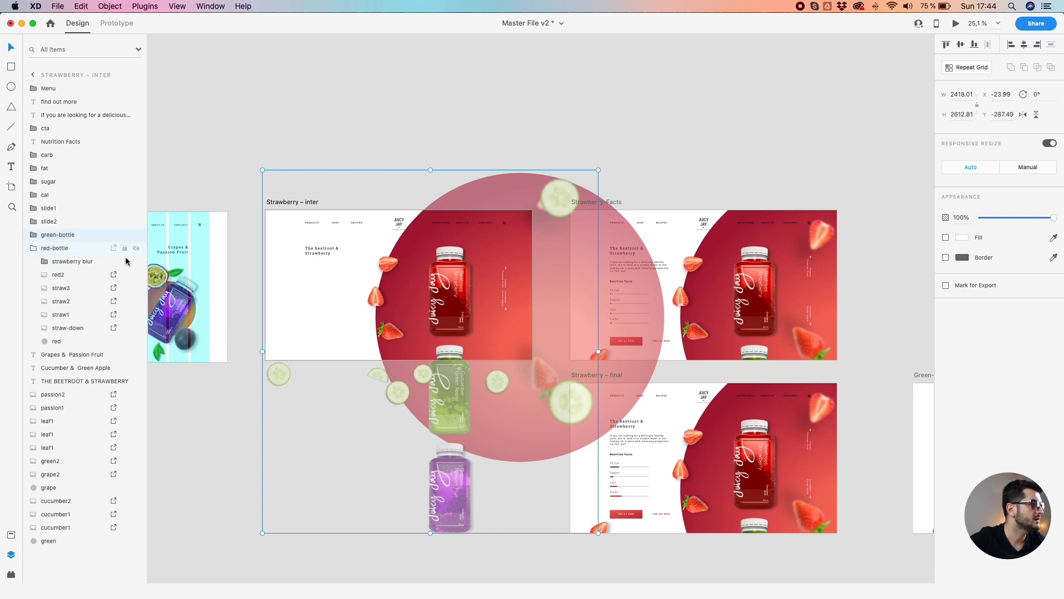
Move the green and purple bottles of Strawberry – inter straight down together until they sit below the artboard's bottom edge
scroll(435, 347, "up", 4)
double_click(438, 347)
scroll(437, 346, "up", 3)
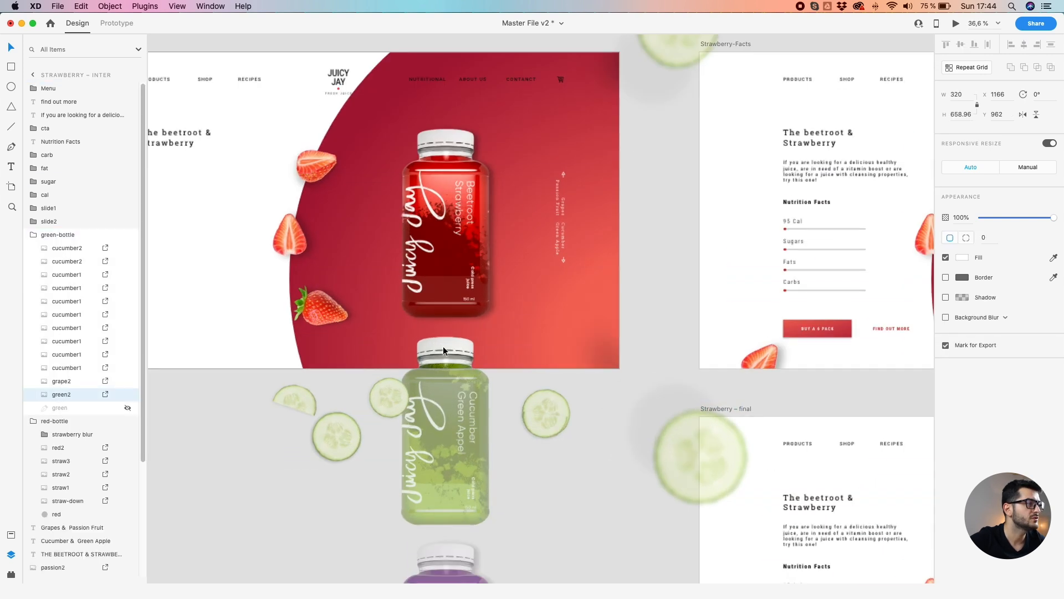
left_click(443, 564, "shift")
left_click_drag(455, 350, 453, 383)
scroll(437, 367, "down", 8)
left_click(486, 218)
Delete the spare Green-inter artboard with the green background that sits below the other Green-inter artboard
scroll(485, 221, "right", 5)
scroll(484, 221, "down", 2)
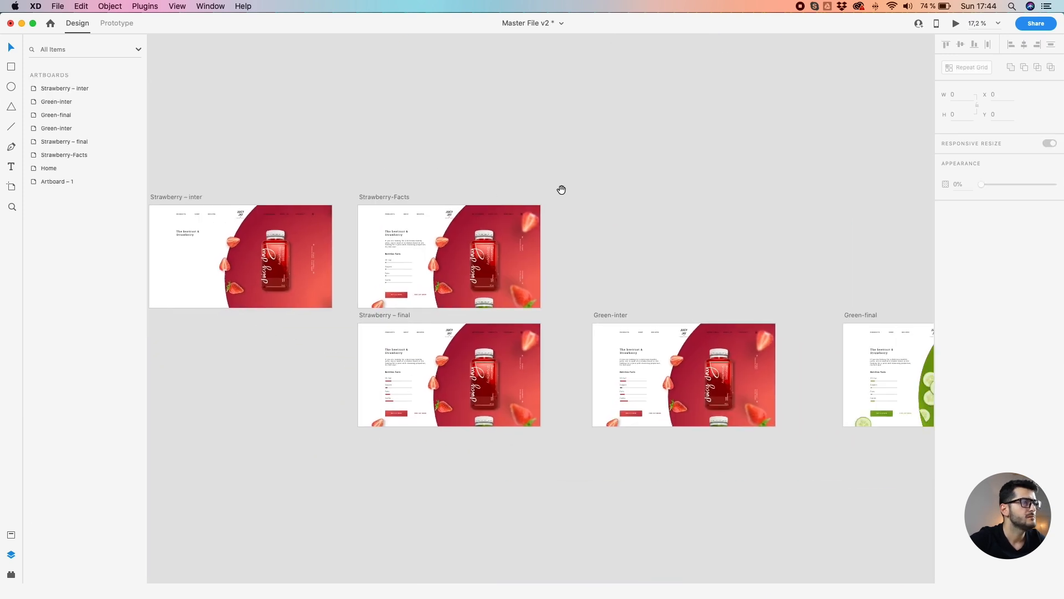
left_click_drag(648, 228, 246, 102)
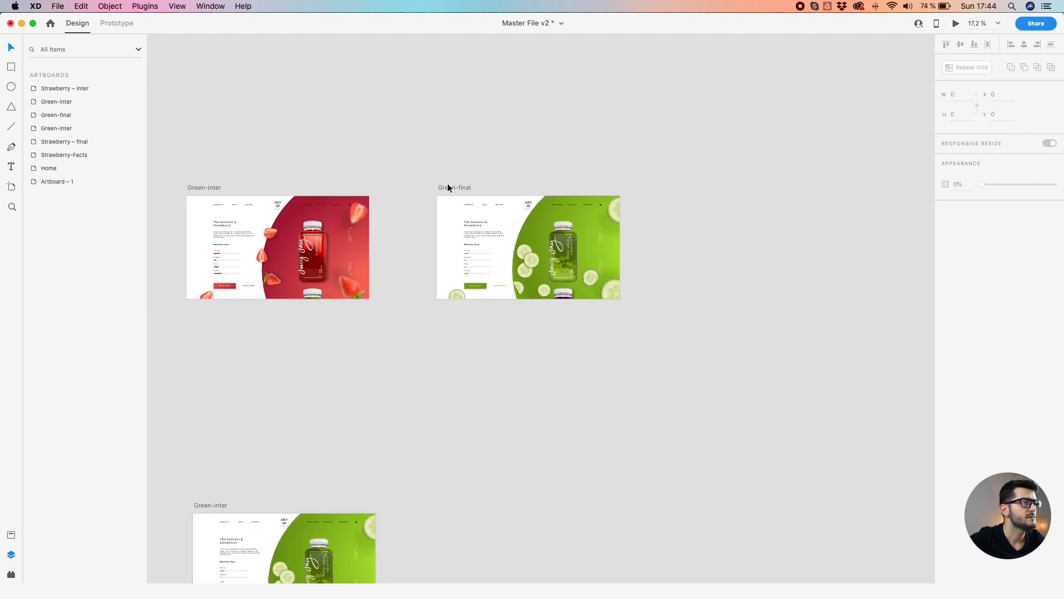
left_click(206, 506)
key("Delete")
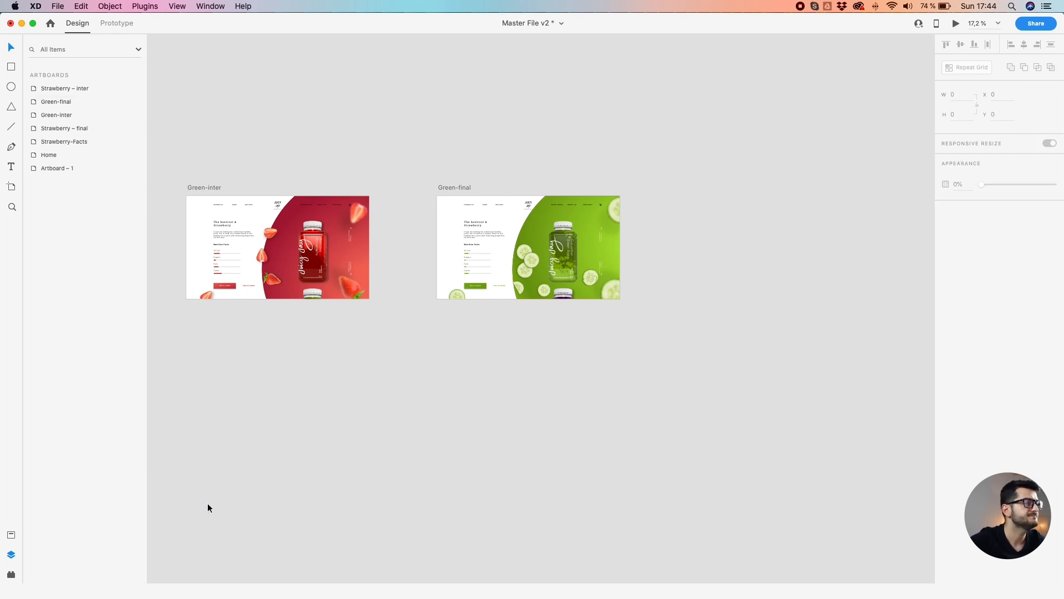
Move the Green-final artboard closer to Green-inter and place a duplicate of it to its right
scroll(395, 219, "left", 5)
left_click_drag(564, 212, 539, 212)
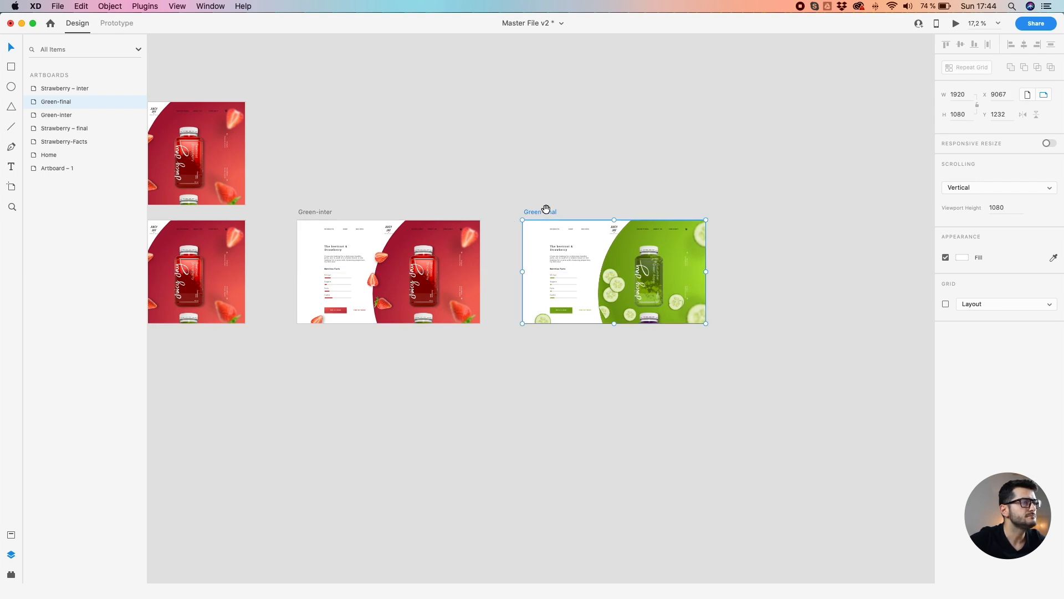
scroll(545, 208, "right", 5)
left_click_drag(401, 209, 623, 194)
Move the purple bottle of the original Green-final artboard straight down until it is just below the bottom edge
scroll(504, 260, "up", 5)
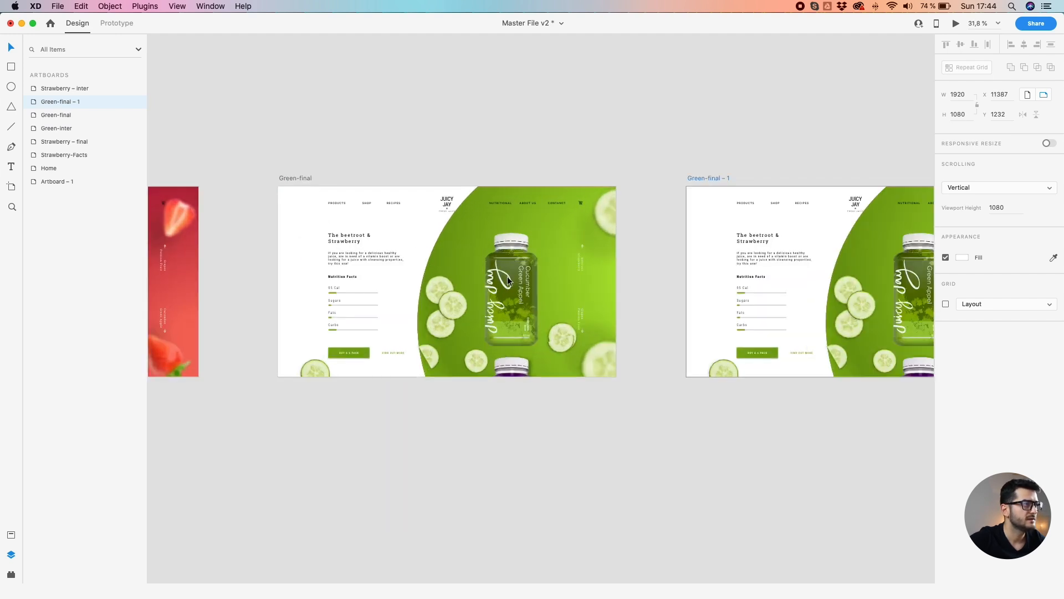
left_click_drag(509, 386, 411, 368)
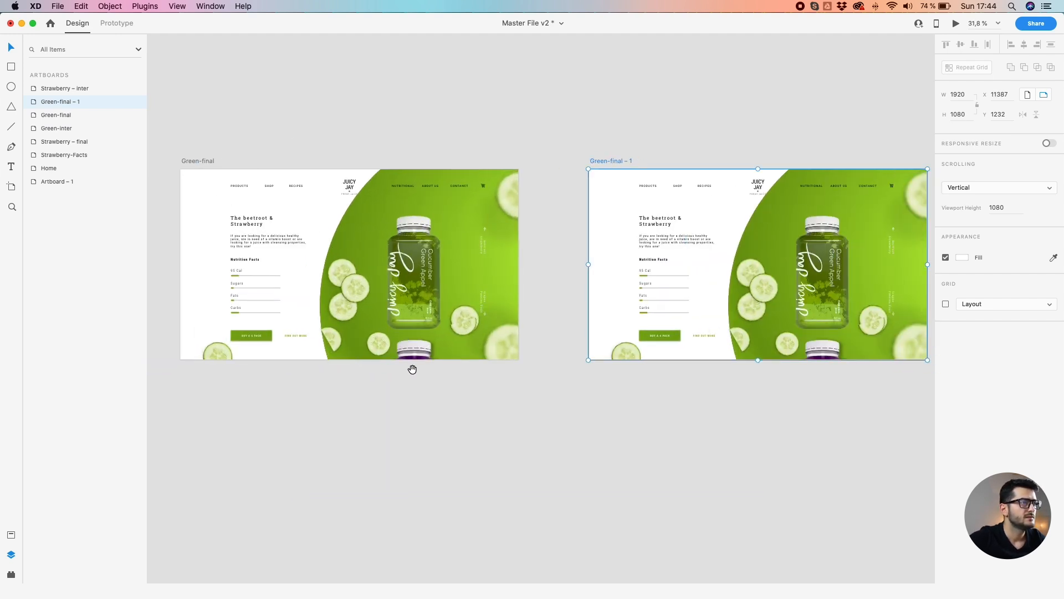
left_click(502, 197, "super")
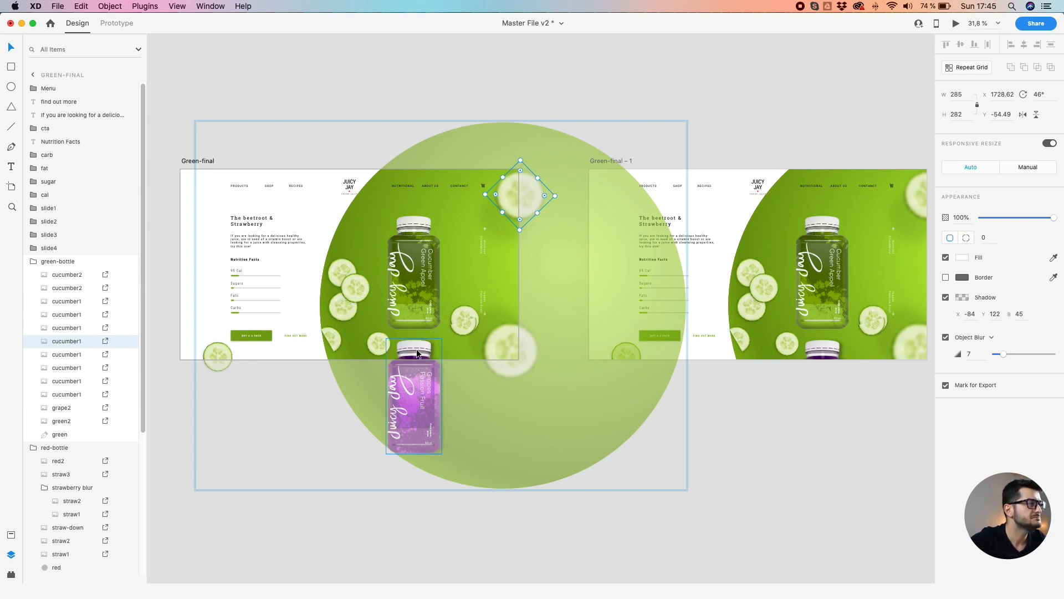
left_click_drag(416, 349, 418, 376)
Move the two large blurred cucumbers of the original Green-final artboard outside it, one below the lower-right corner and one above the upper-right corner
left_click(501, 341)
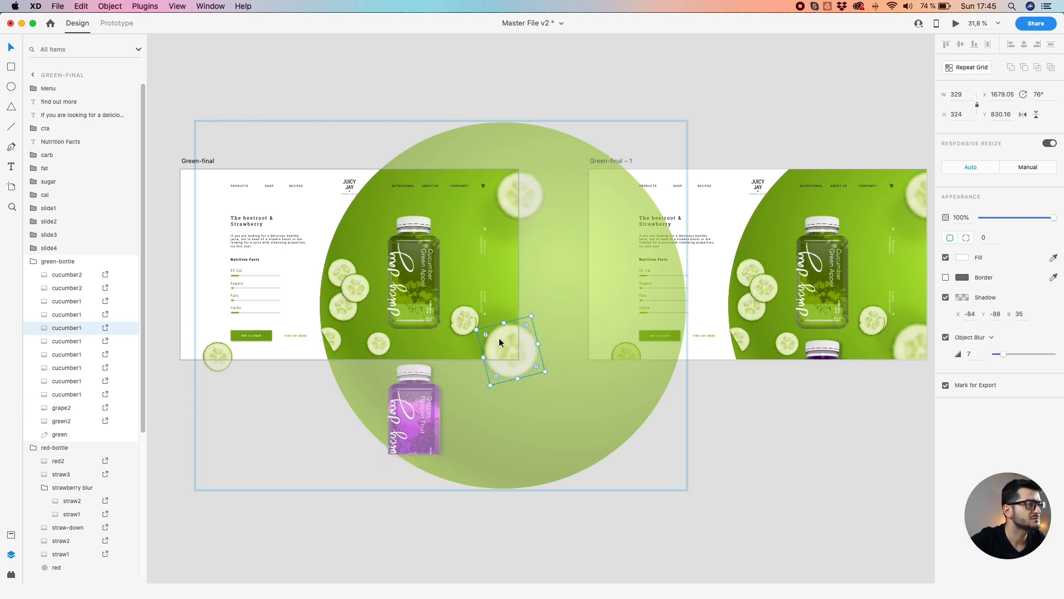
left_click_drag(499, 342, 520, 382)
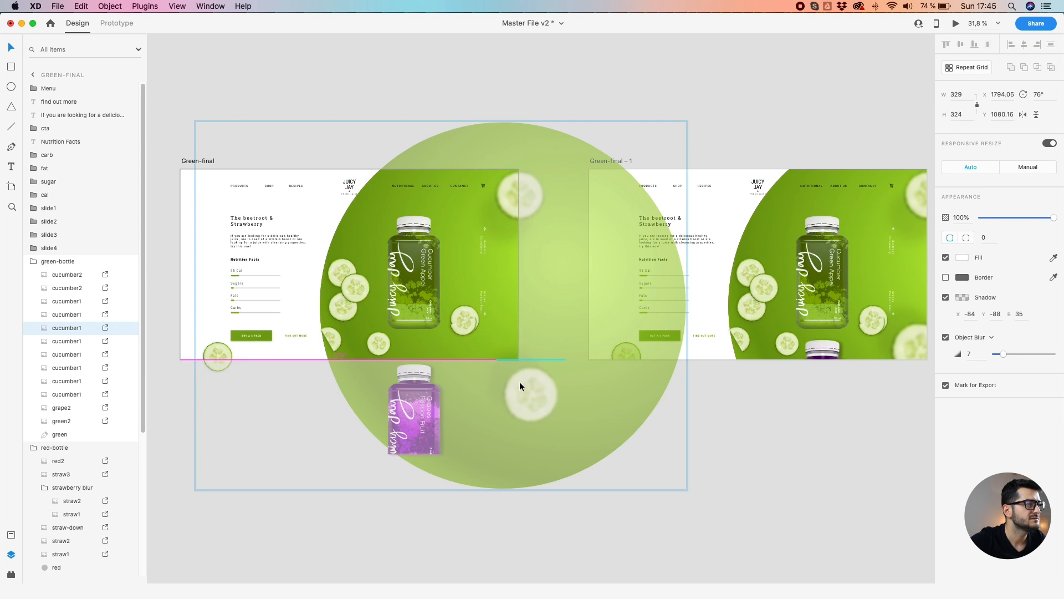
left_click_drag(509, 201, 551, 149)
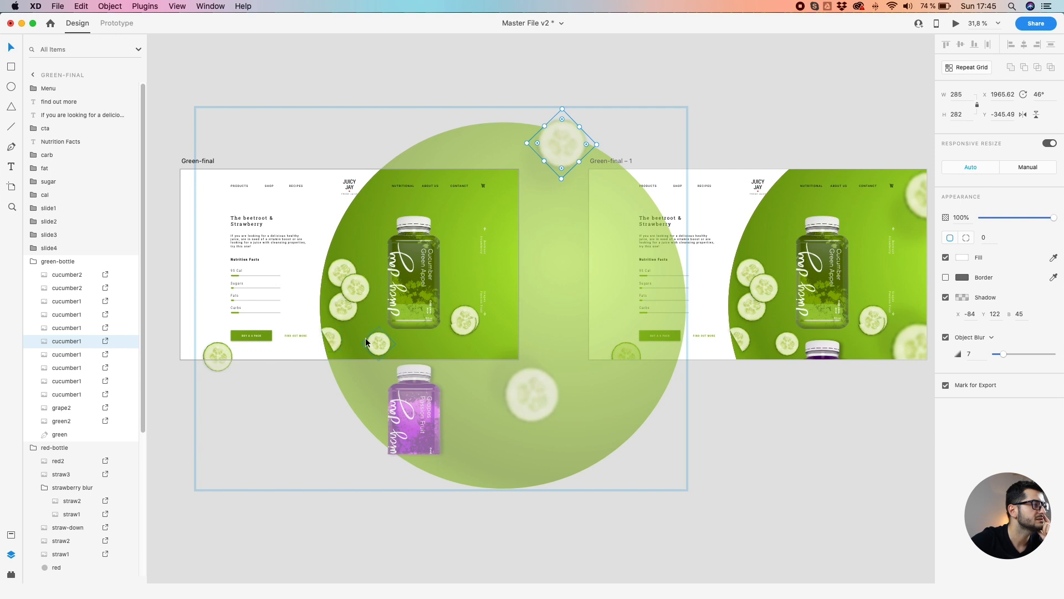
mouse_move(219, 356)
left_mouse_down()
mouse_move(203, 374)
mouse_move(220, 355)
left_mouse_up()
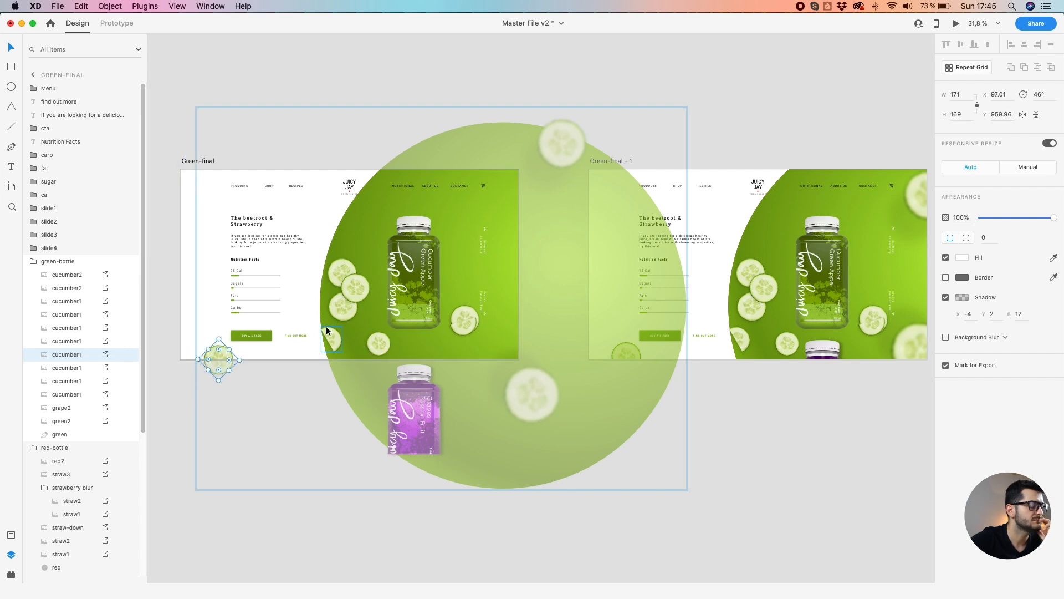
key("super+z")
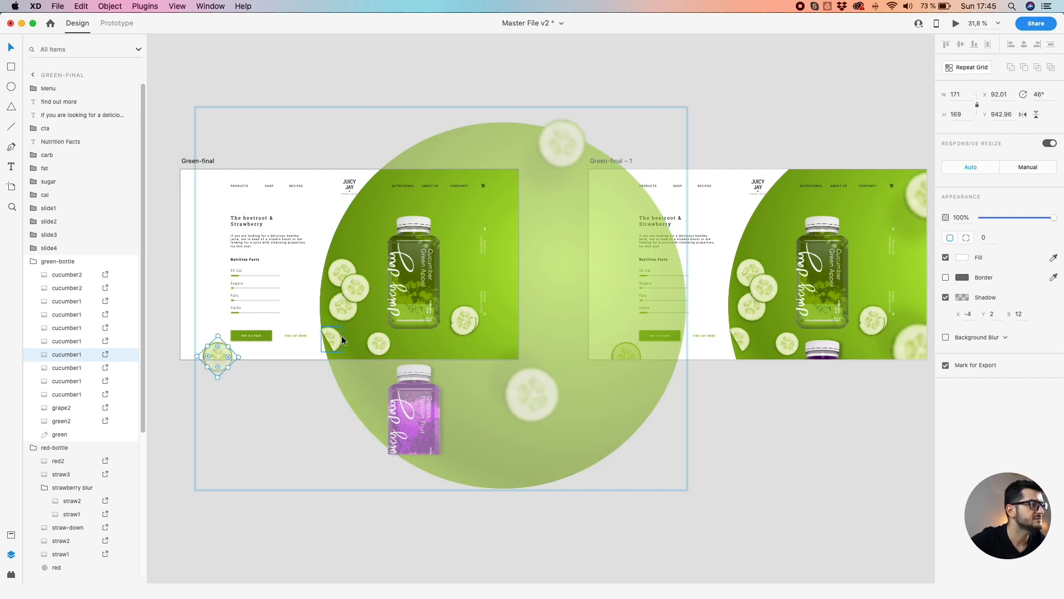
scroll(339, 335, "down", 5)
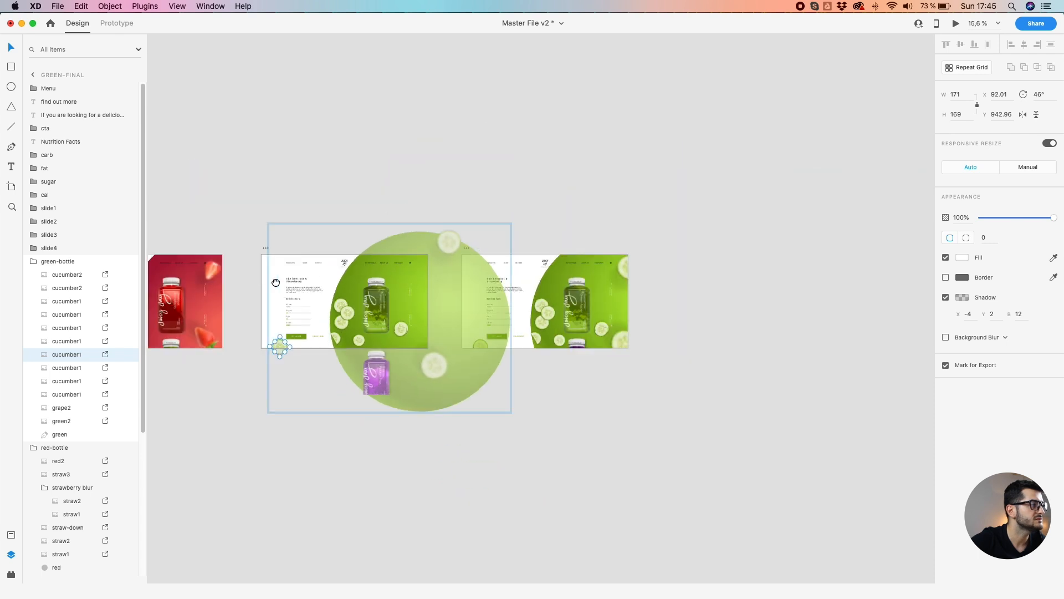
left_click_drag(266, 284, 382, 286)
scroll(450, 316, "up", 4)
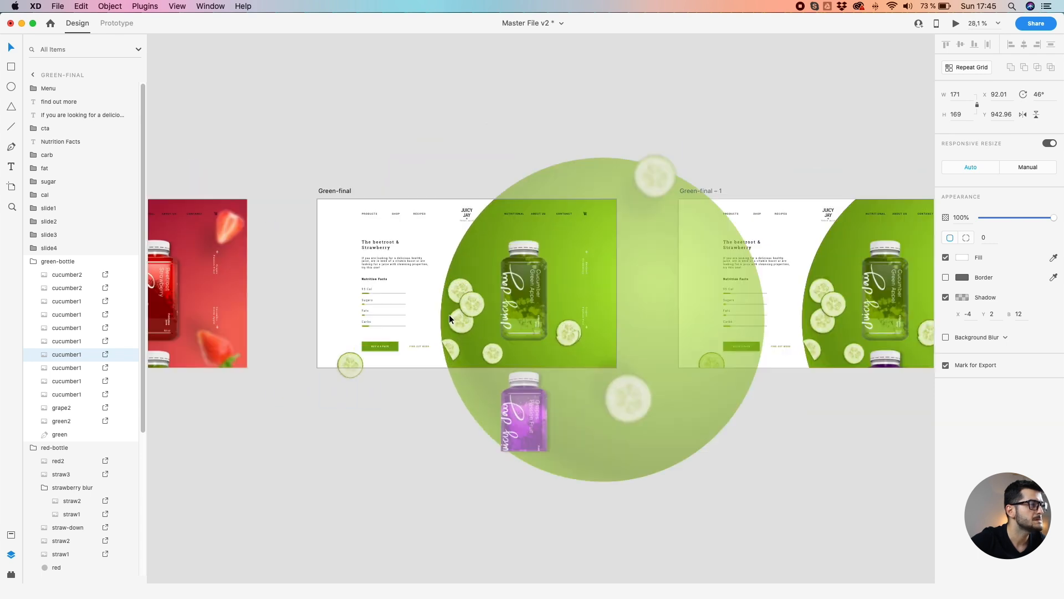
left_click(493, 353)
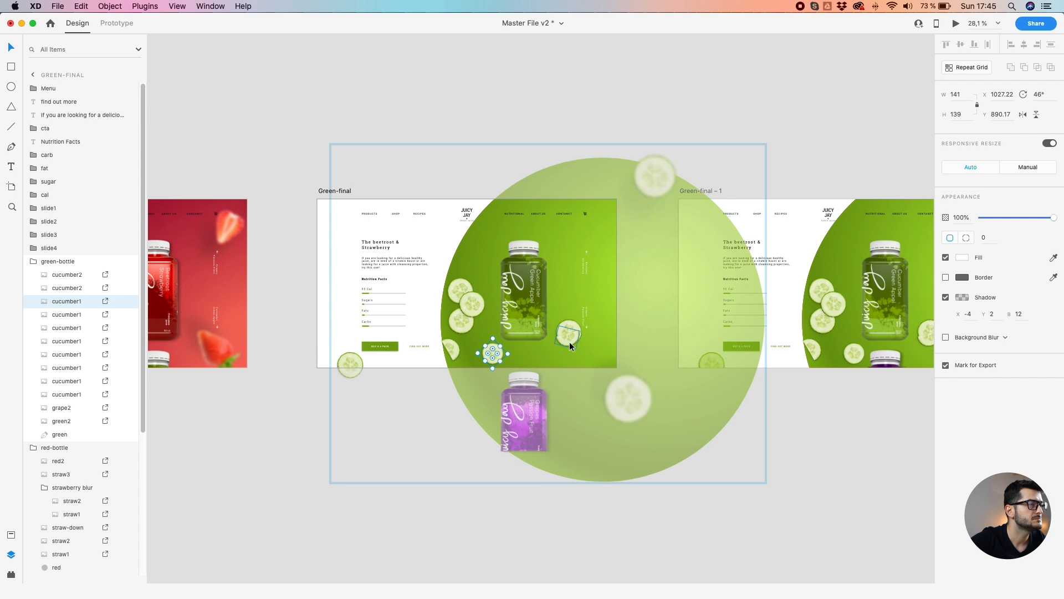
left_click(385, 127)
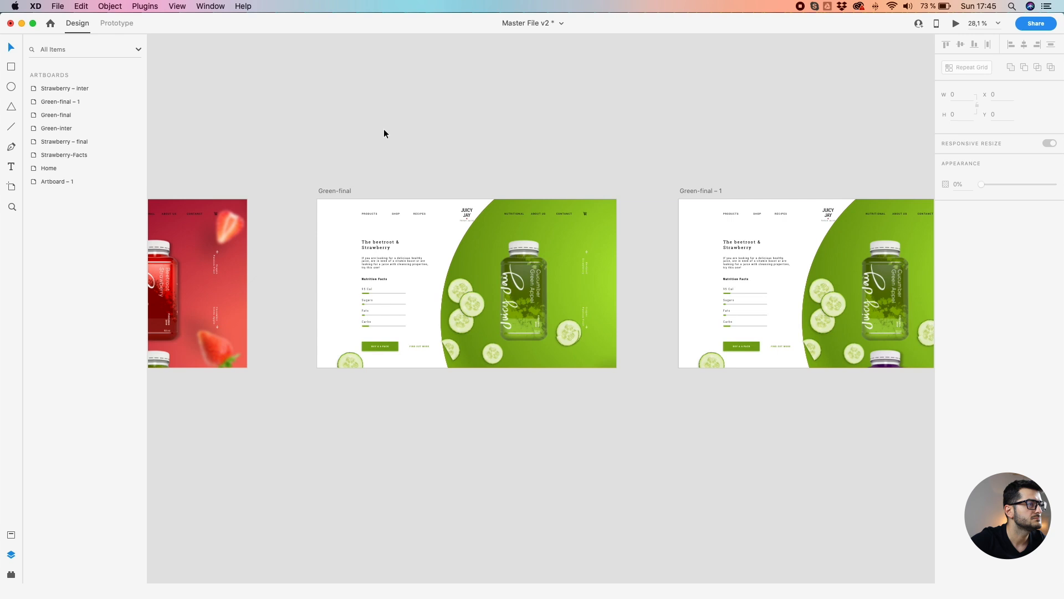
Copy the vertical Beetroot Strawberry and Grapes Passion Fruit slide labels, slide3 and slide4, from the original Green-final artboard
scroll(437, 205, "down", 1)
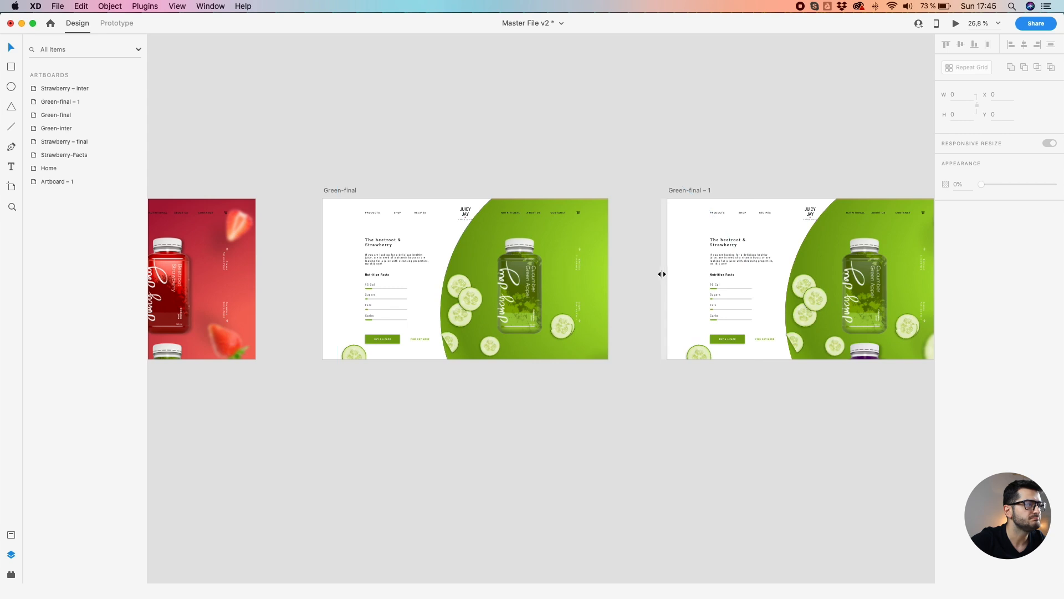
left_click_drag(656, 272, 499, 271)
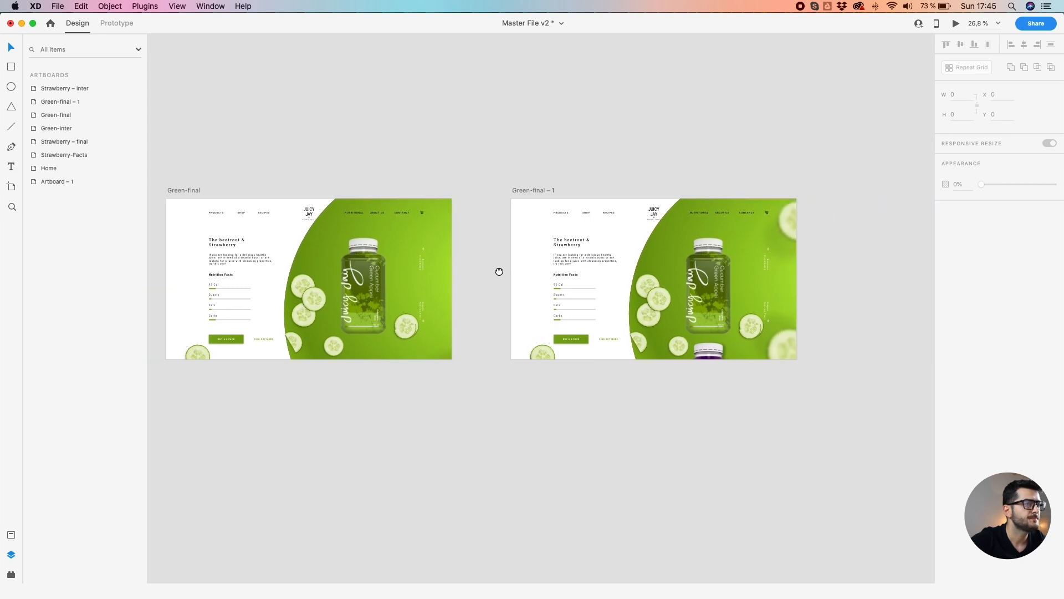
scroll(423, 261, "up", 6)
left_click(422, 265)
scroll(421, 360, "up", 6)
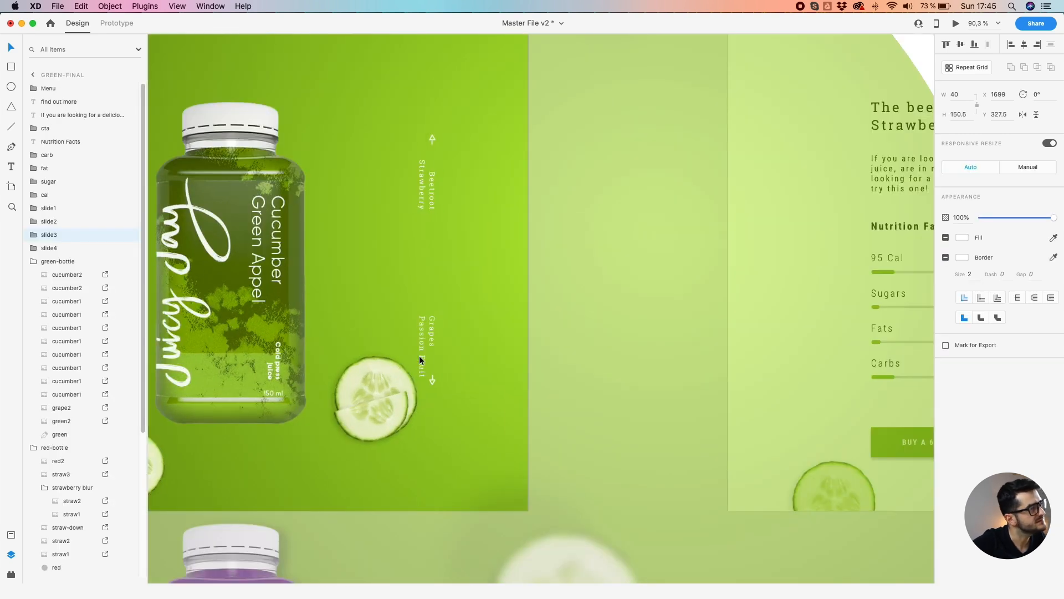
left_click(421, 335, "shift")
scroll(421, 334, "down", 5)
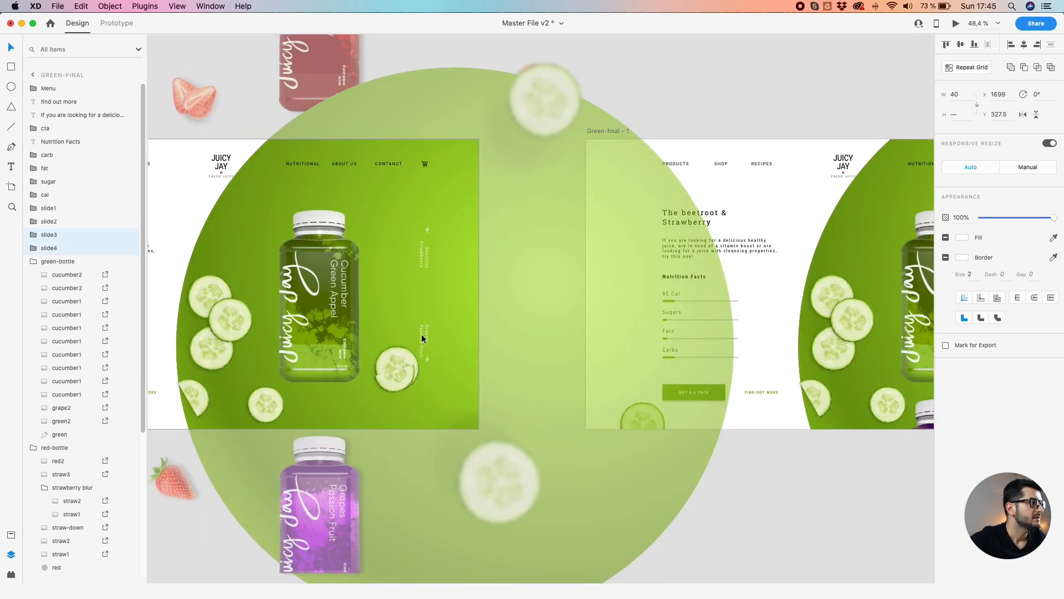
key("super+c")
Paste the copied slide3 and slide4 labels into the Green-inter artboard with the strawberry design
left_click_drag(321, 335, 630, 332)
left_click_drag(408, 313, 749, 319)
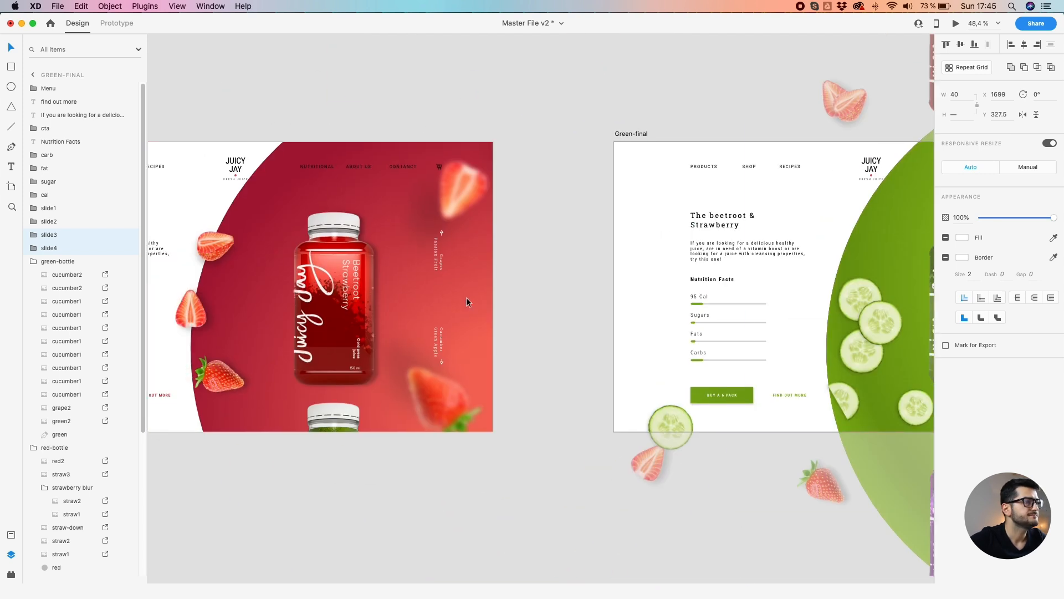
left_click(425, 293)
scroll(479, 295, "left", 3)
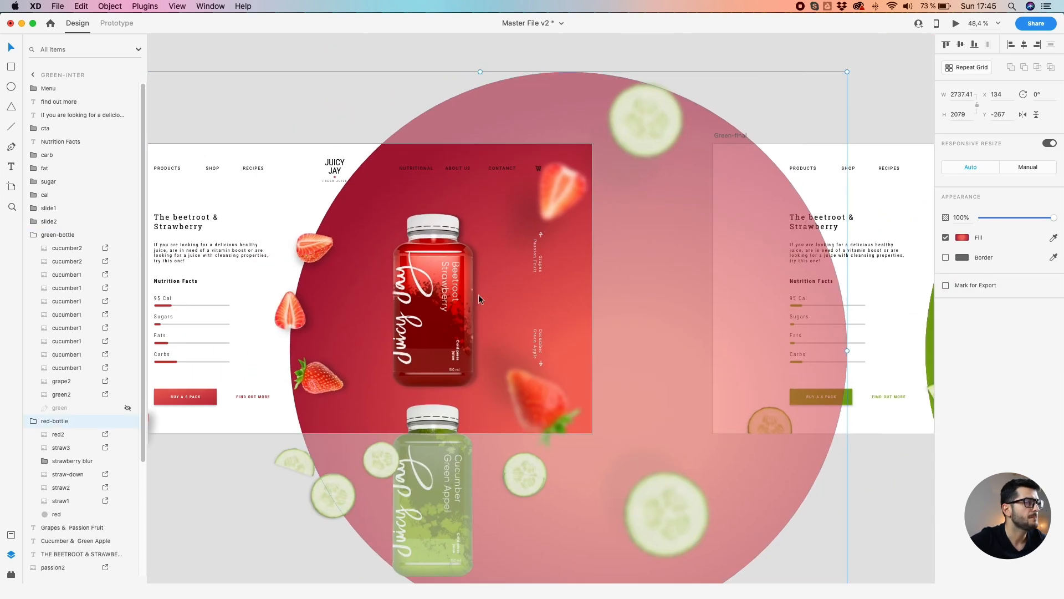
left_click(265, 136)
scroll(265, 139, "left", 3)
left_click(213, 148)
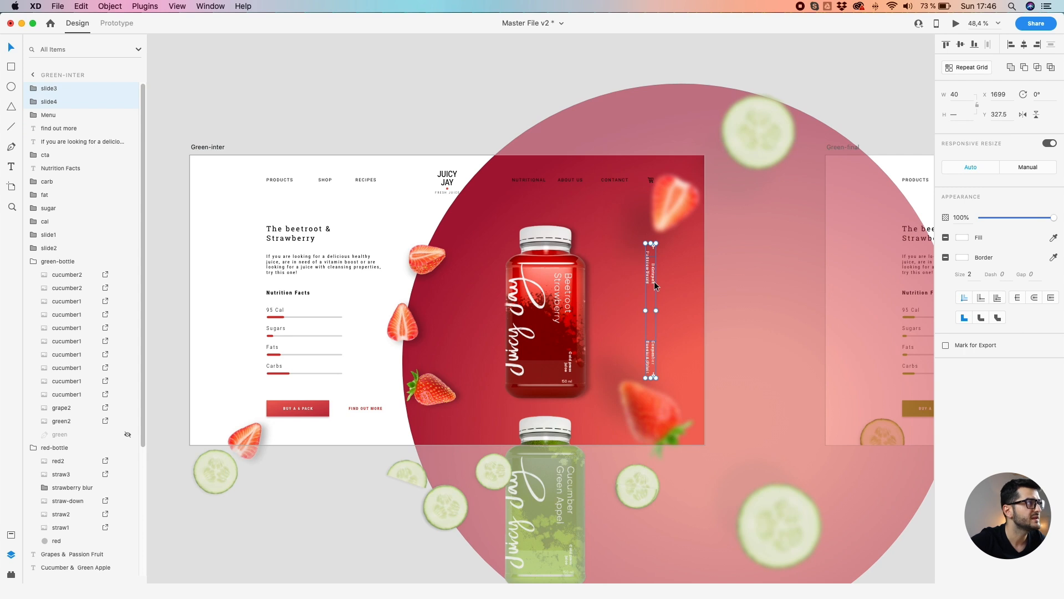
Move the pasted slide3 label down to Y 498.5 and slide4 up to Y 504, overlapping between Green-inter's existing labels
scroll(654, 281, "up", 3)
left_click_drag(654, 276, 666, 278)
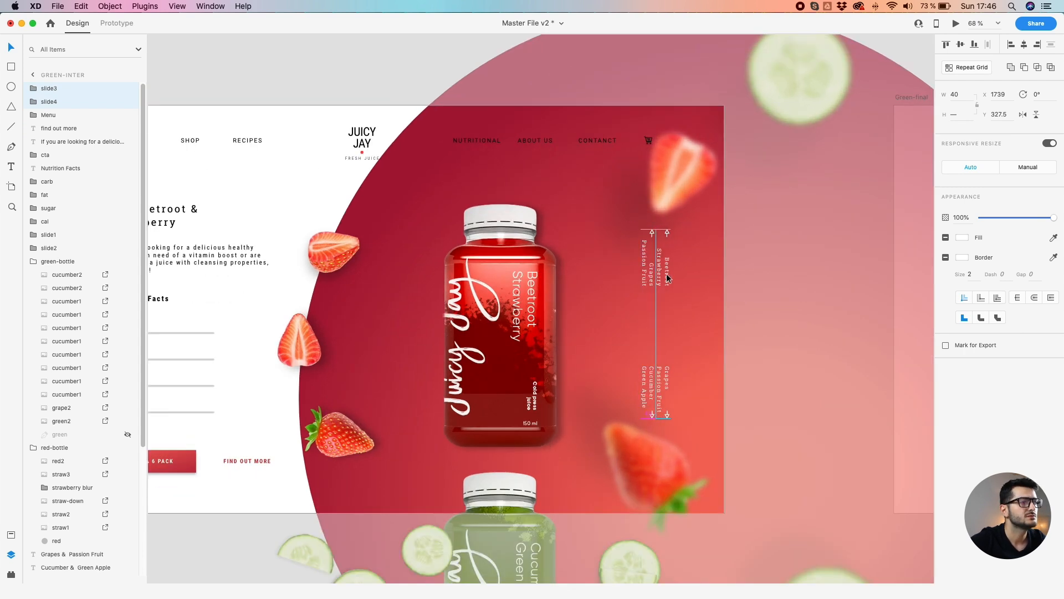
left_click(666, 277)
scroll(664, 275, "up", 5)
left_click(650, 293)
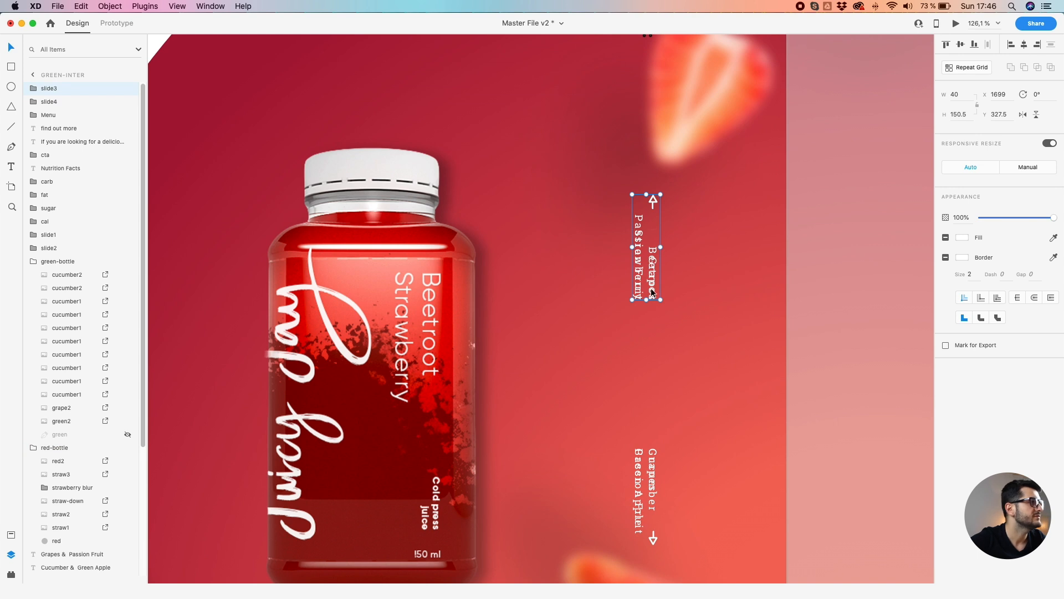
left_click_drag(651, 292, 647, 405)
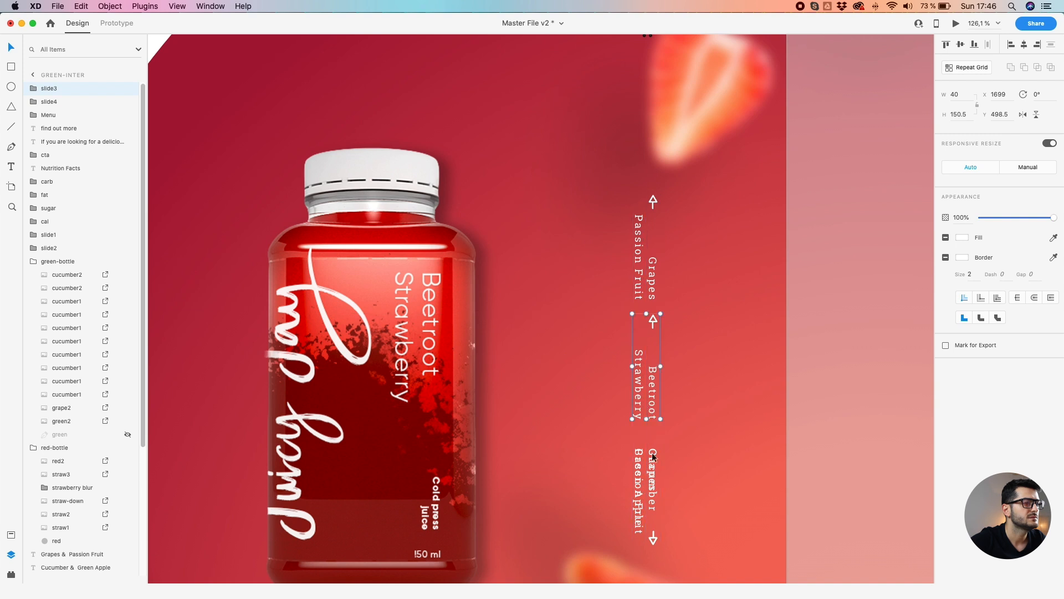
left_click_drag(651, 459, 654, 324)
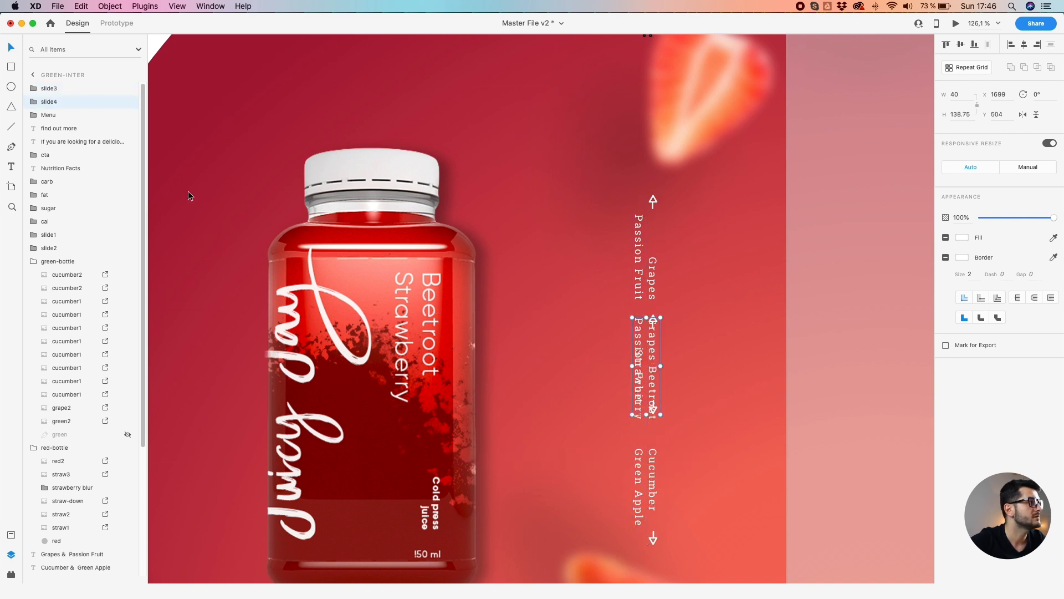
Reorder the slide3 and slide4 layers of Green-inter directly below slide2 and set their opacity to 0%
left_click(44, 89, "shift")
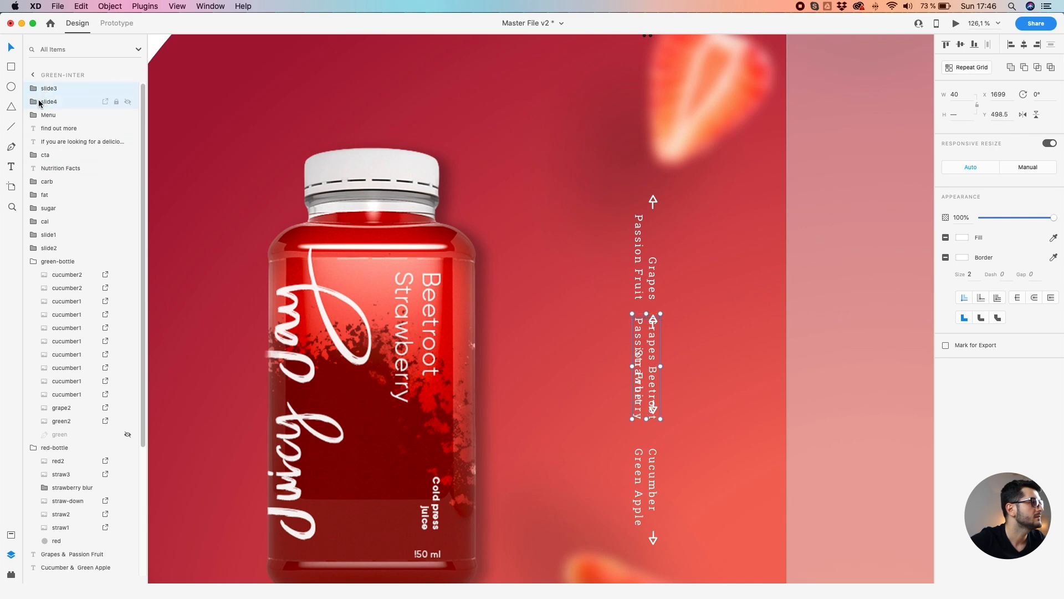
left_click_drag(39, 99, 45, 256)
left_click_drag(997, 220, 978, 217)
Compare the vertical slide labels of the Green-inter artboard with those of the original Green-final artboard
scroll(714, 242, "down", 5)
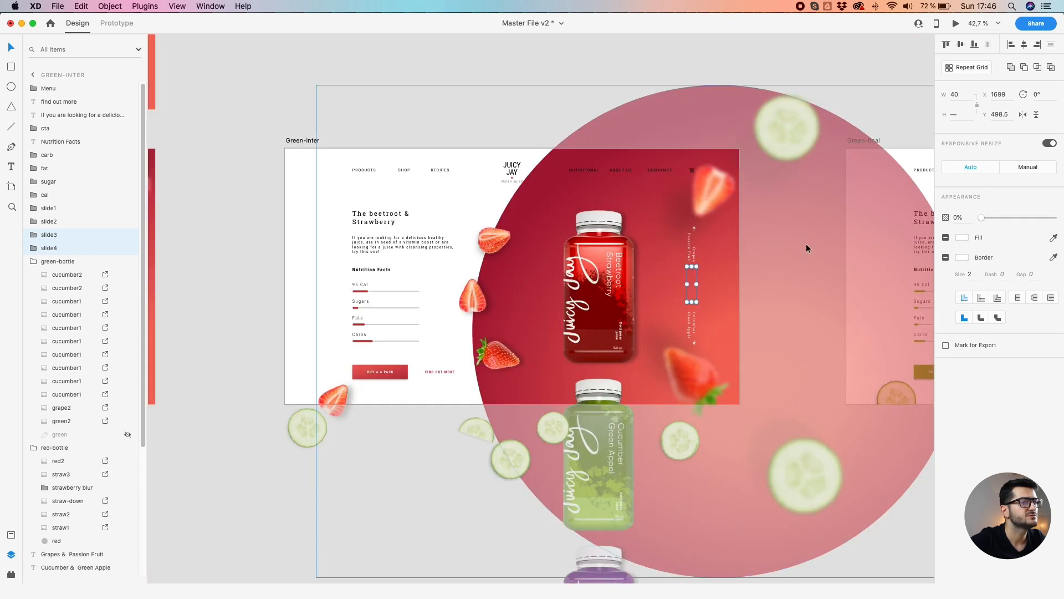
left_click_drag(806, 244, 542, 266)
left_click_drag(777, 184, 562, 184)
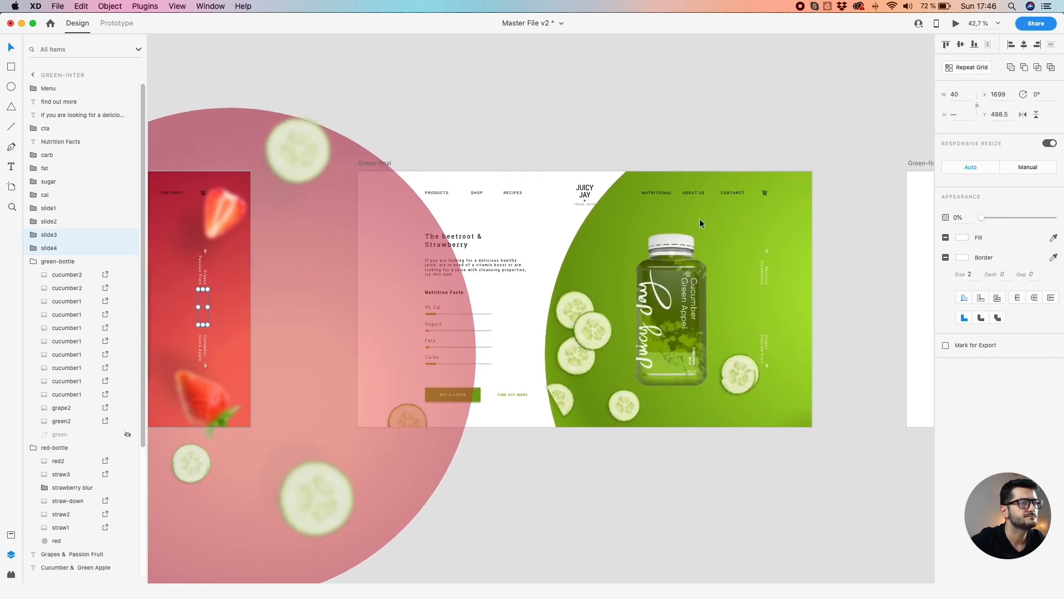
scroll(597, 221, "down", 3)
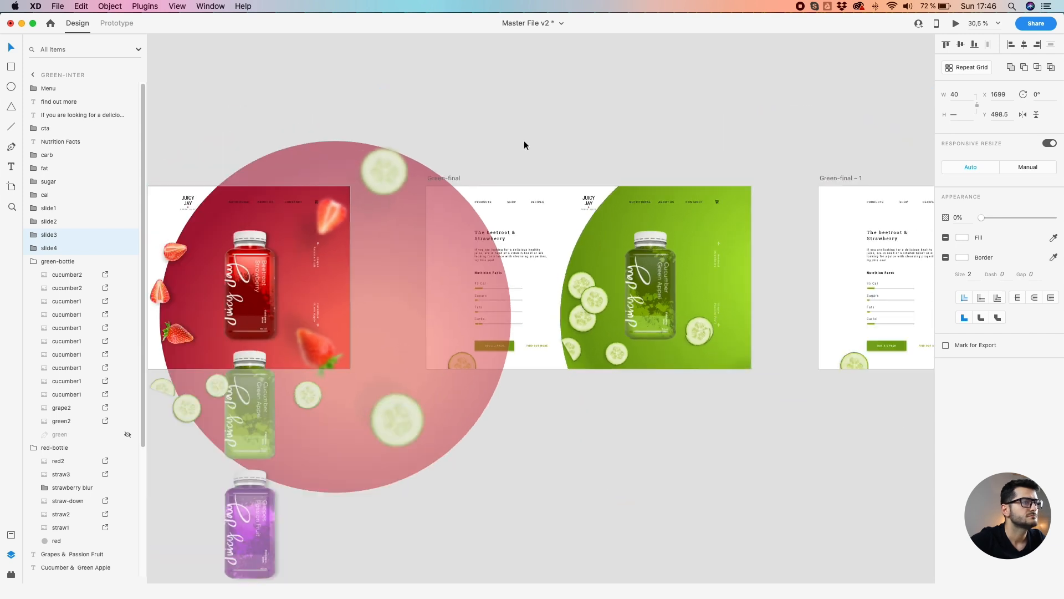
left_click(517, 133)
scroll(517, 133, "down", 2)
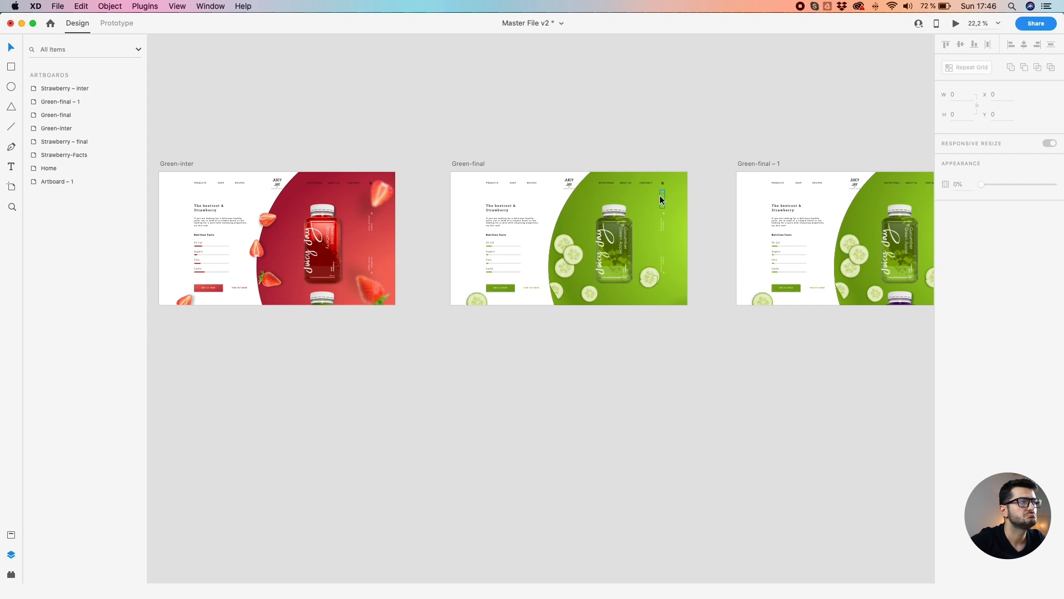
left_click(661, 217)
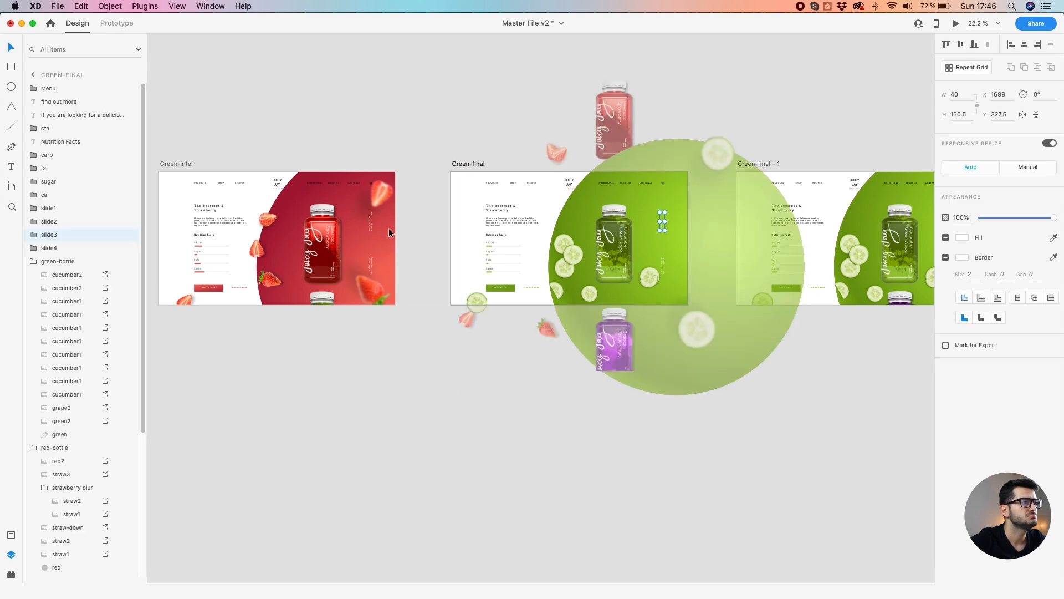
left_click(371, 225)
scroll(611, 215, "up", 3)
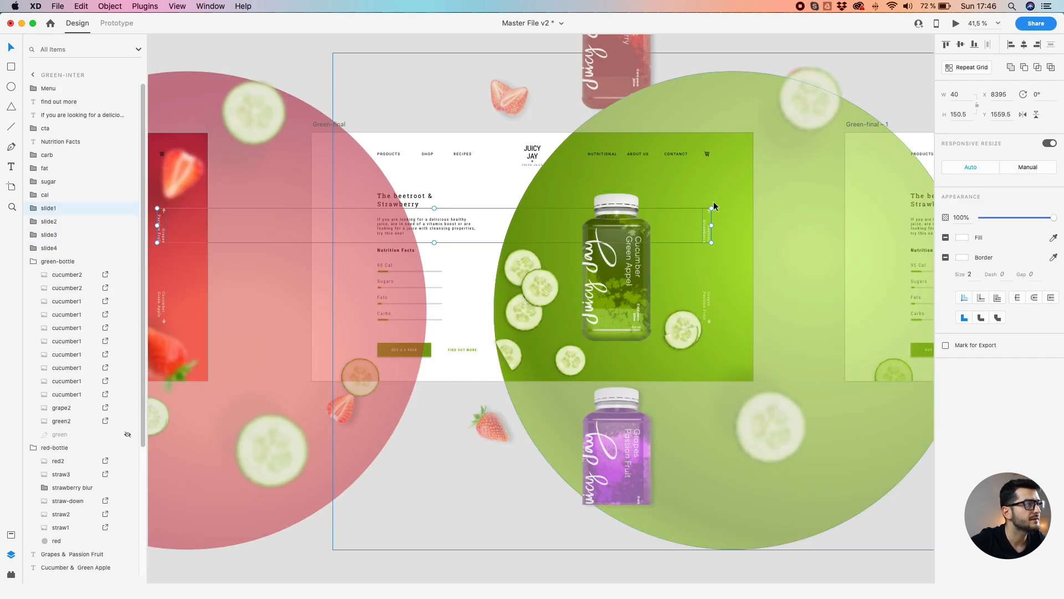
scroll(713, 204, "down", 3)
left_click(576, 126)
left_click_drag(578, 127, 705, 173)
Switch to prototype mode and rename the original Green-final artboard as Green-inter
left_click(116, 24)
left_click_drag(466, 126, 497, 153)
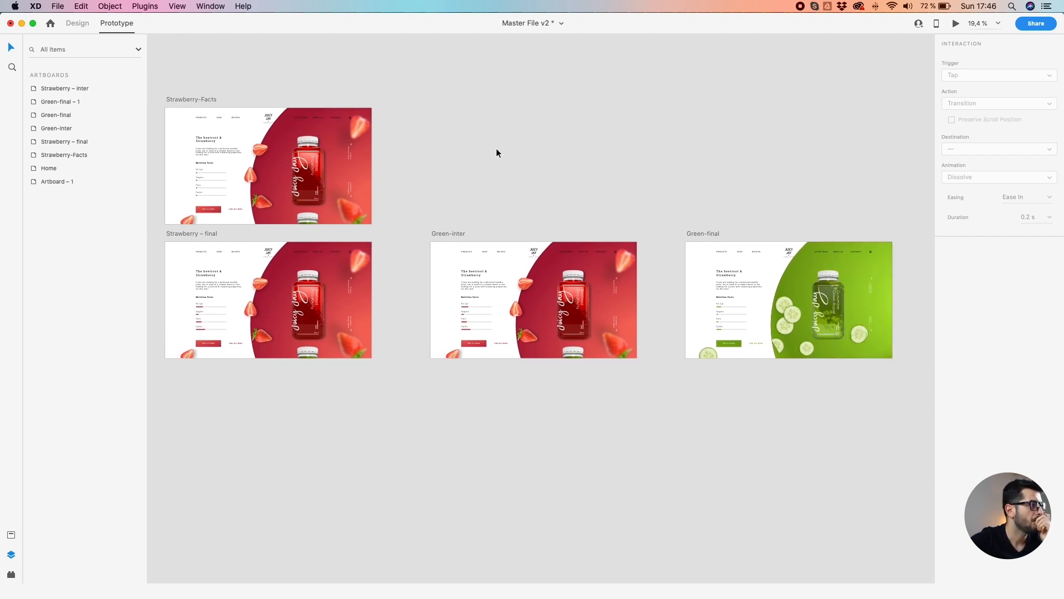
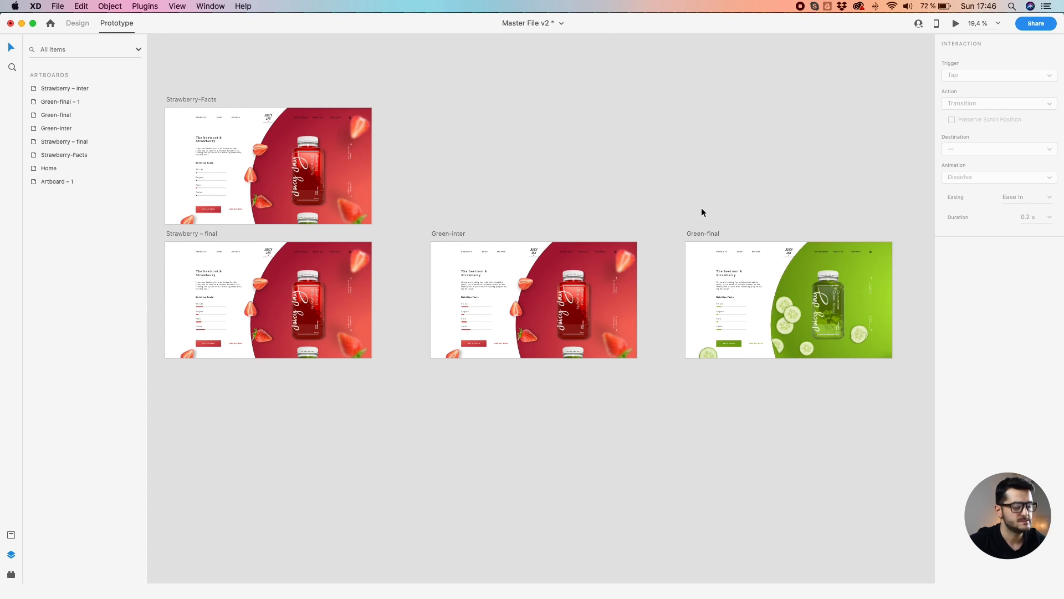
scroll(554, 222, "right", 10)
left_click(423, 224)
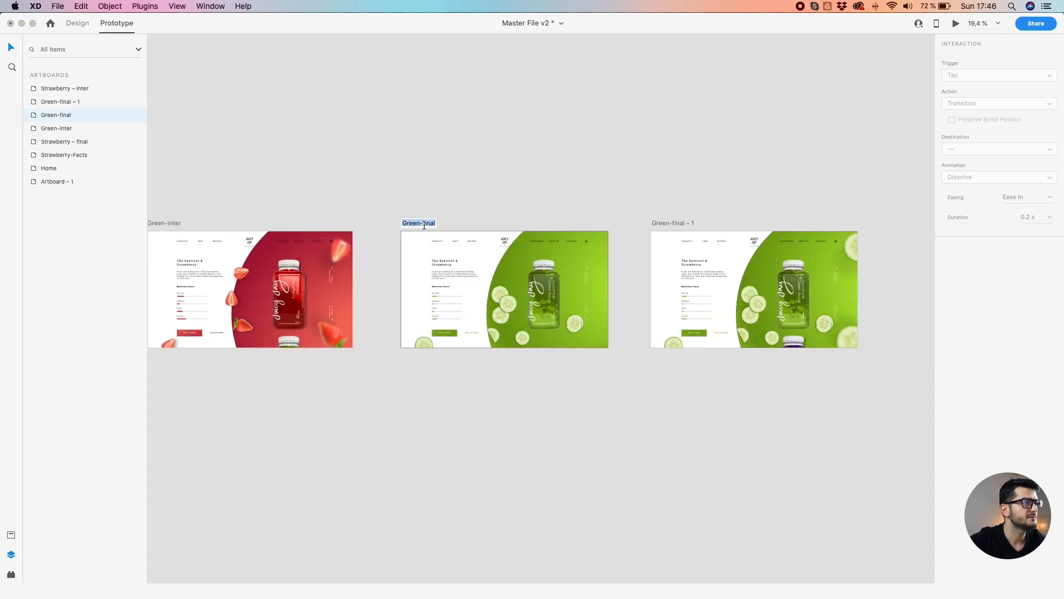
key("BackSpace")
key("BackSpace")
key("BackSpace")
key("BackSpace")
type("inter")
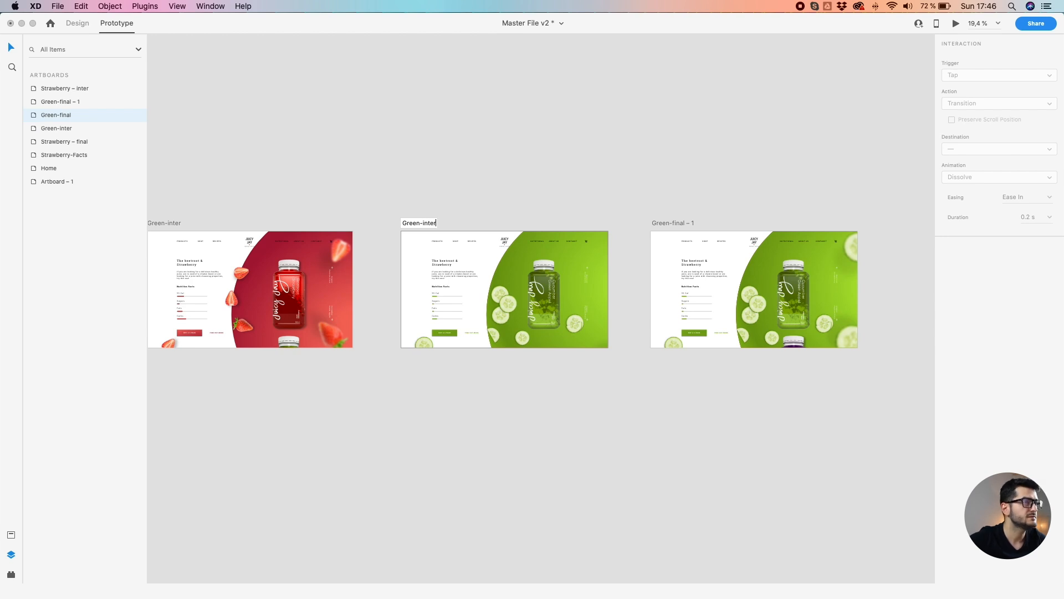
key("Return")
Rename the Green-final – 1 artboard as Green-final
left_click(674, 223)
double_click(691, 223)
key("BackSpace")
key("BackSpace")
key("BackSpace")
key("BackSpace")
key("Return")
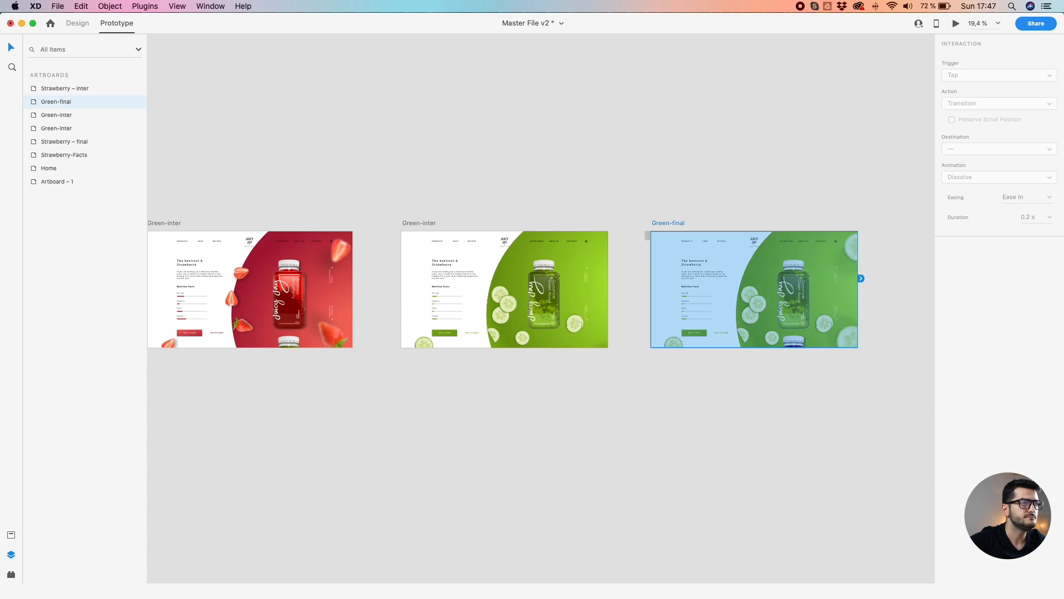
left_click(686, 179)
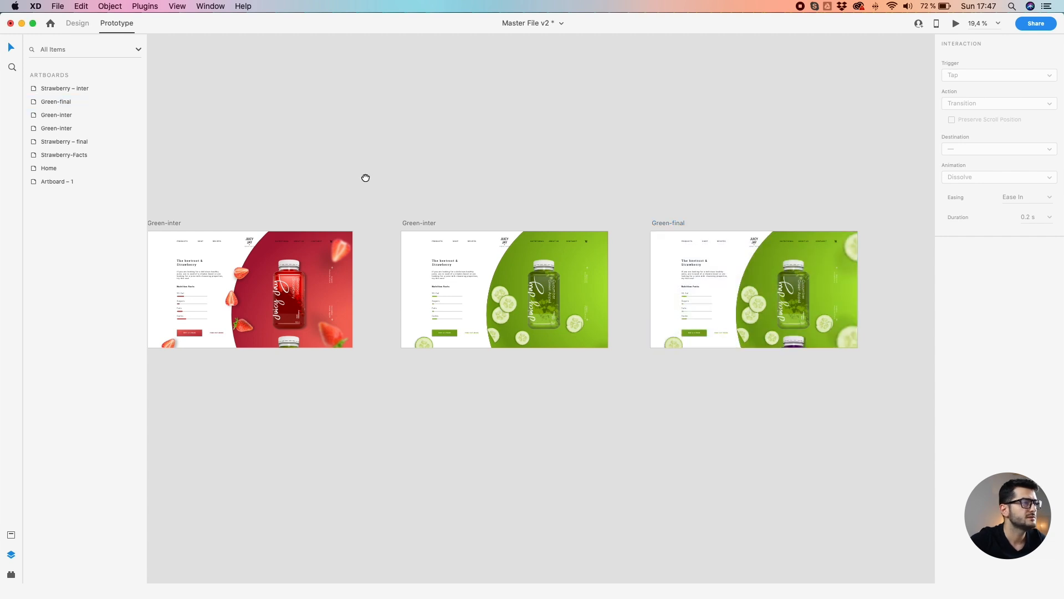
left_click_drag(365, 176, 610, 184)
left_click_drag(471, 198, 626, 204)
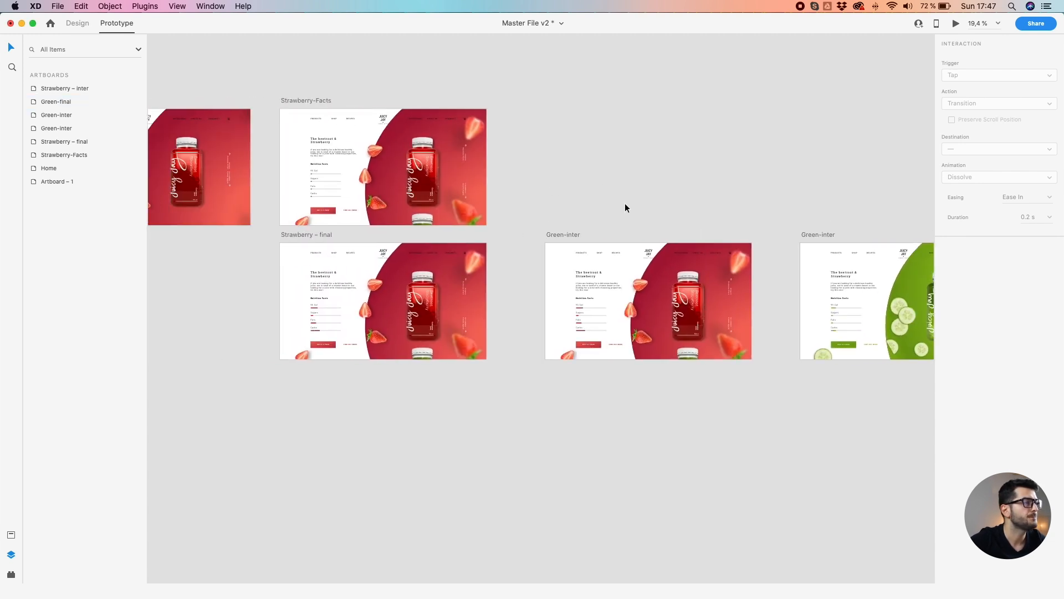
left_click_drag(242, 76, 335, 148)
left_click(721, 127)
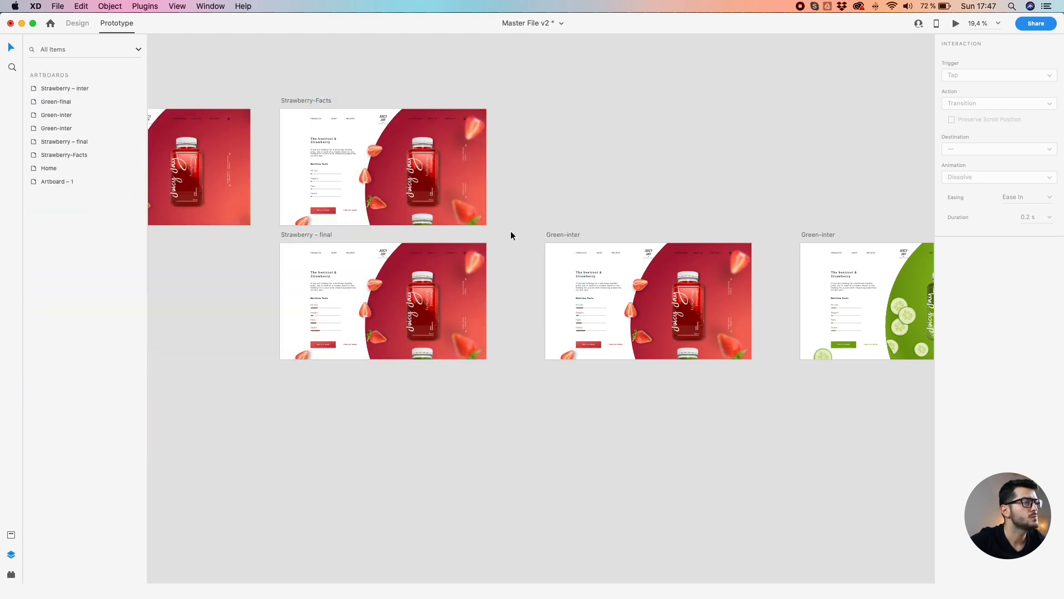
Delete the leftover red Green-inter artboard beside the Strawberry – final artboard
scroll(470, 255, "up", 2)
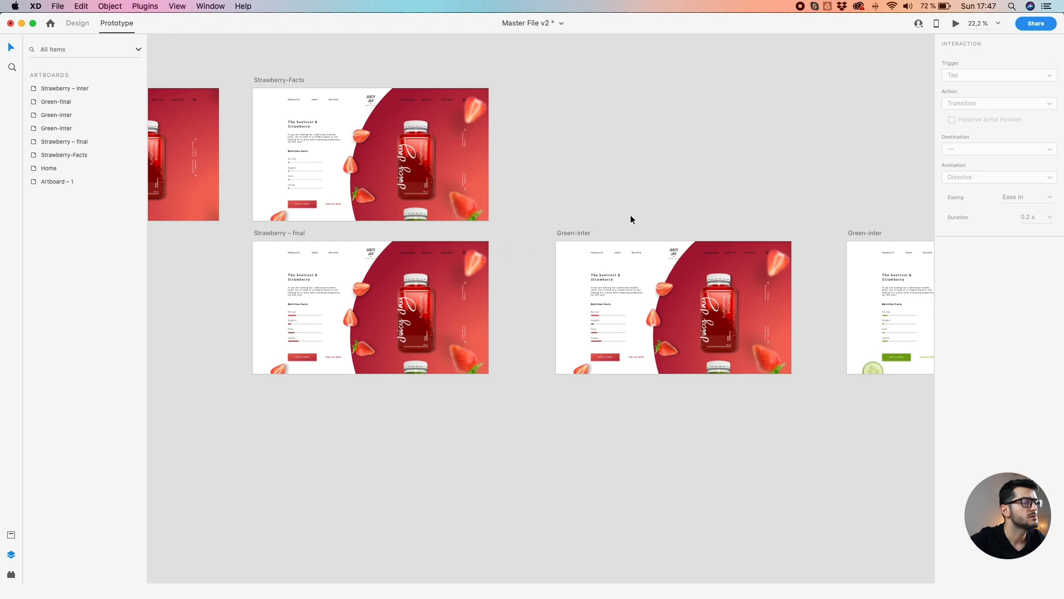
left_click_drag(631, 215, 591, 207)
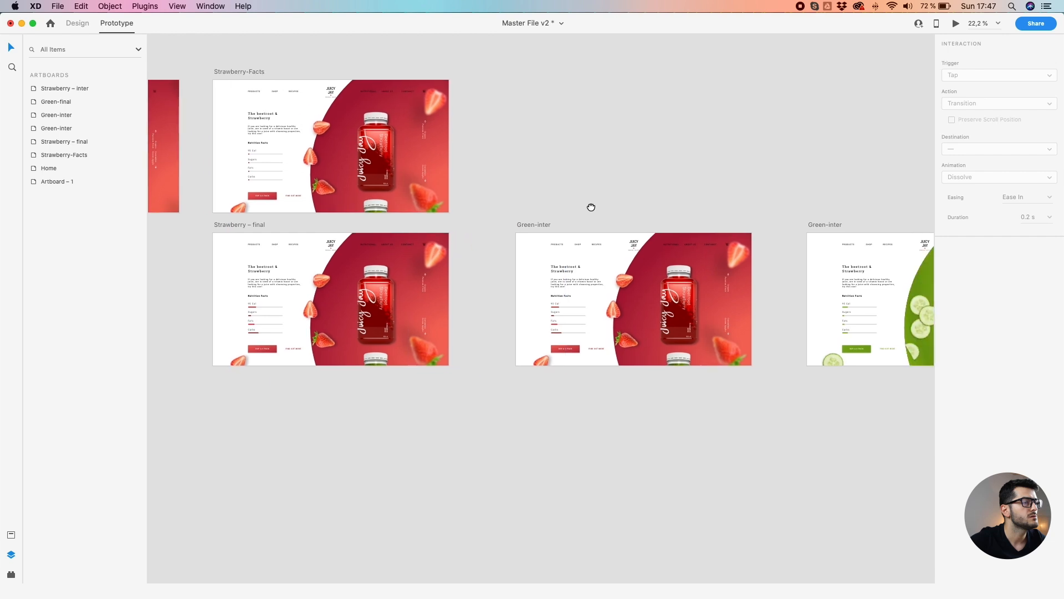
left_click(528, 225)
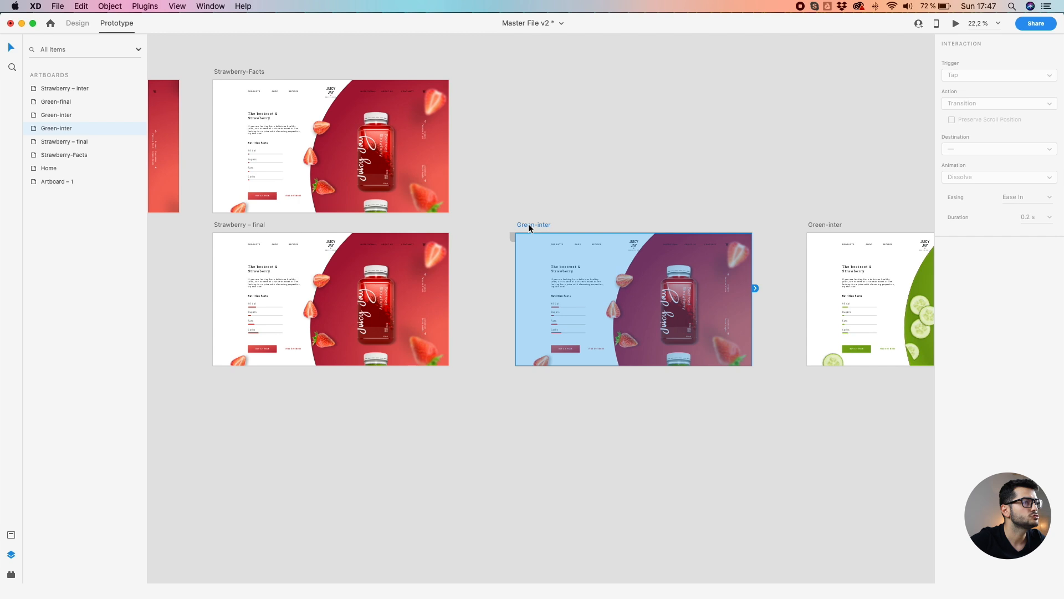
left_click_drag(527, 224, 464, 218)
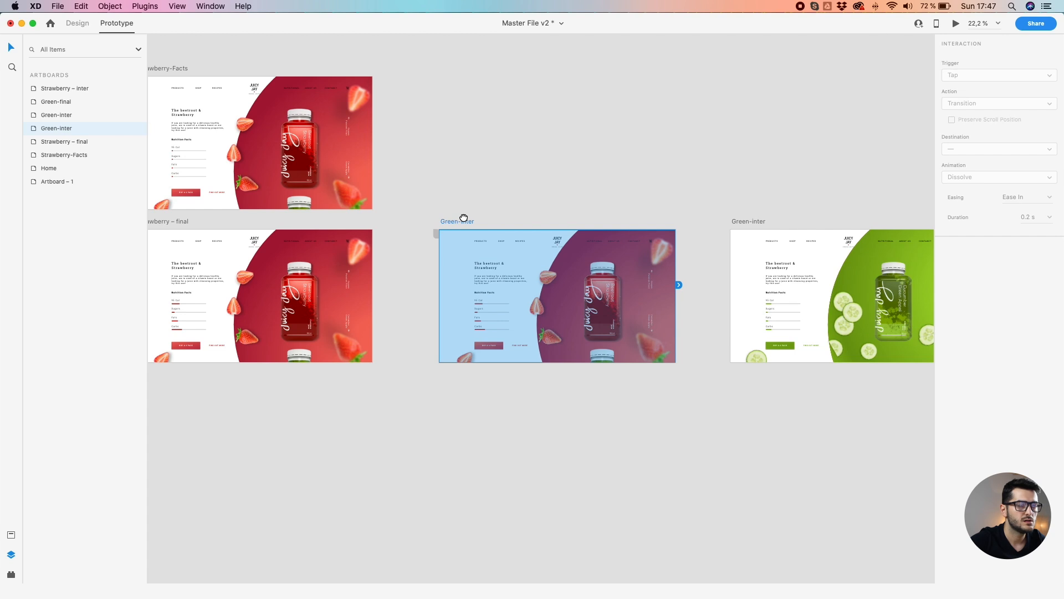
left_click_drag(463, 217, 504, 208)
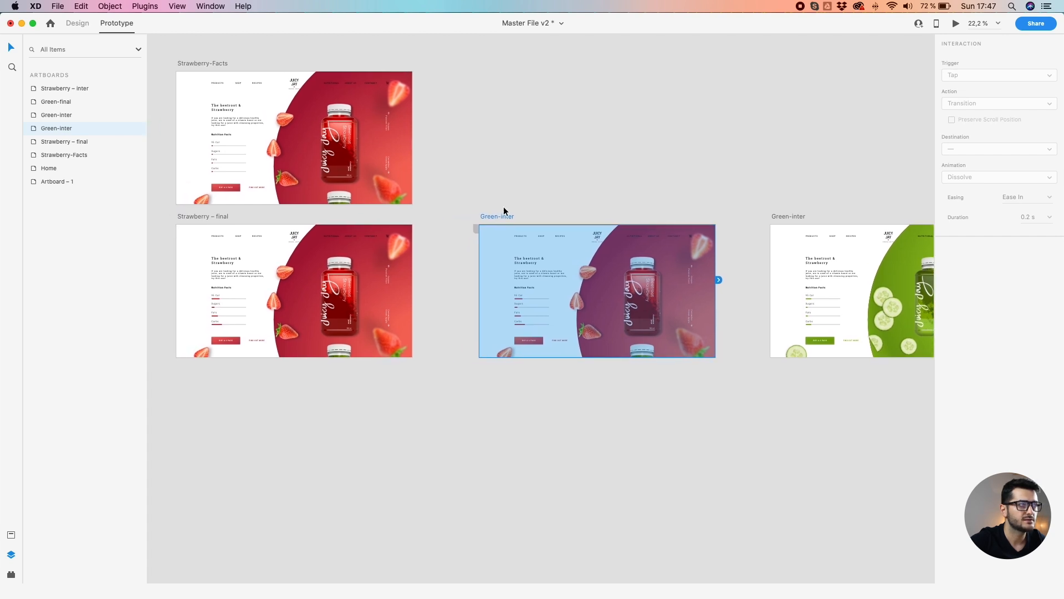
left_click(339, 355)
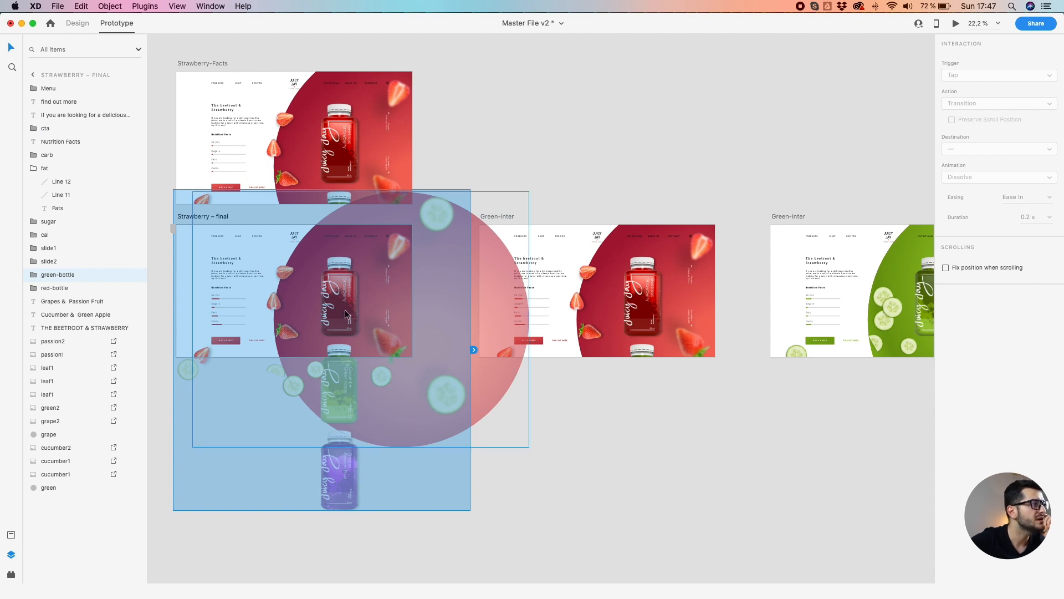
left_click(593, 456)
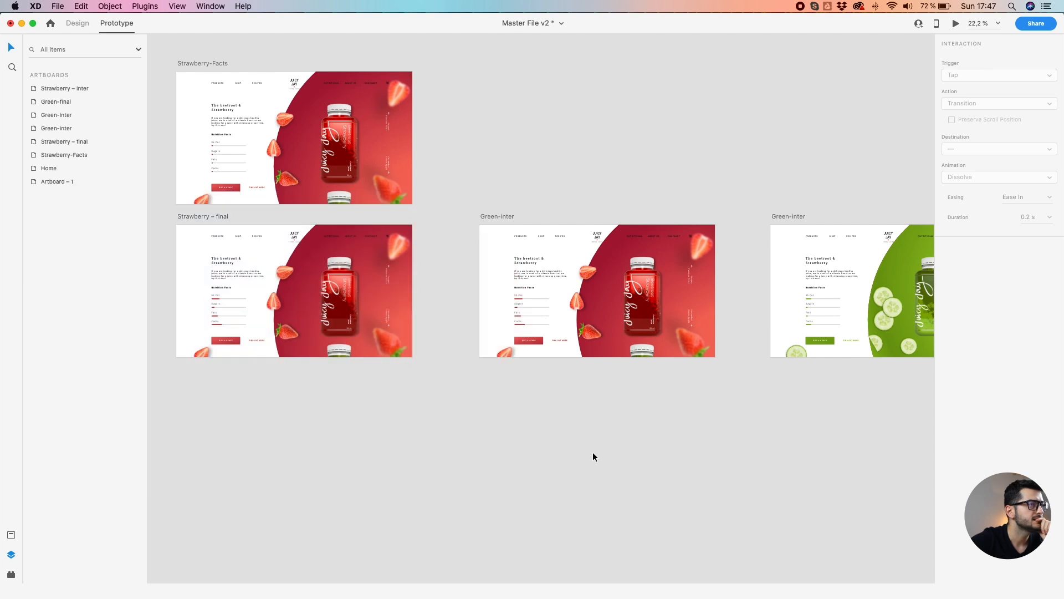
left_click(507, 217)
key("Delete")
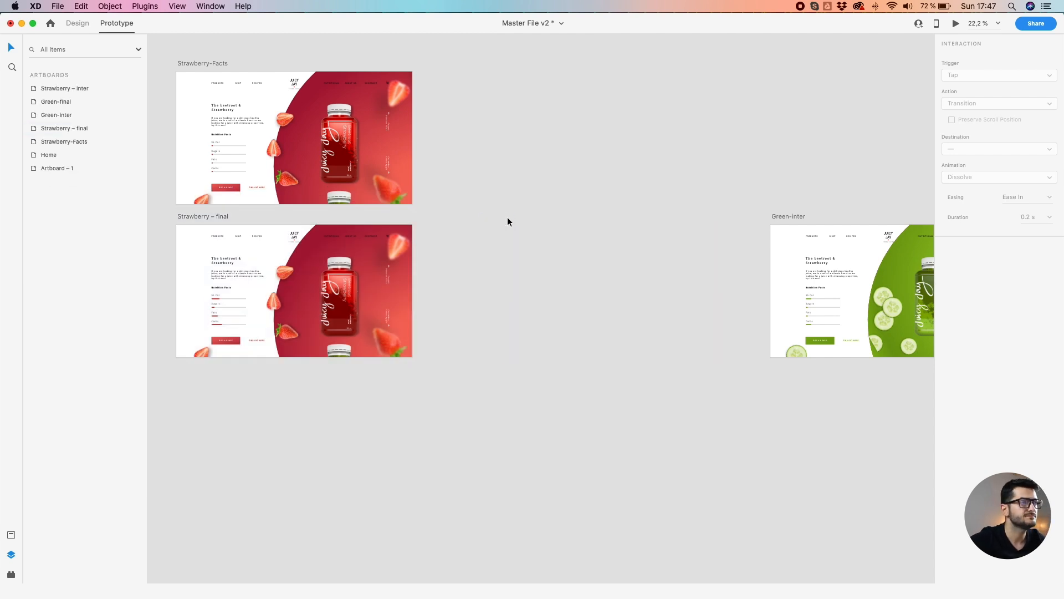
Move the green Green-inter artboard closer to Strawberry – final, and Green-final closer to Green-inter
scroll(476, 221, "right", 3)
left_click_drag(718, 217, 469, 218)
scroll(468, 217, "down", 3)
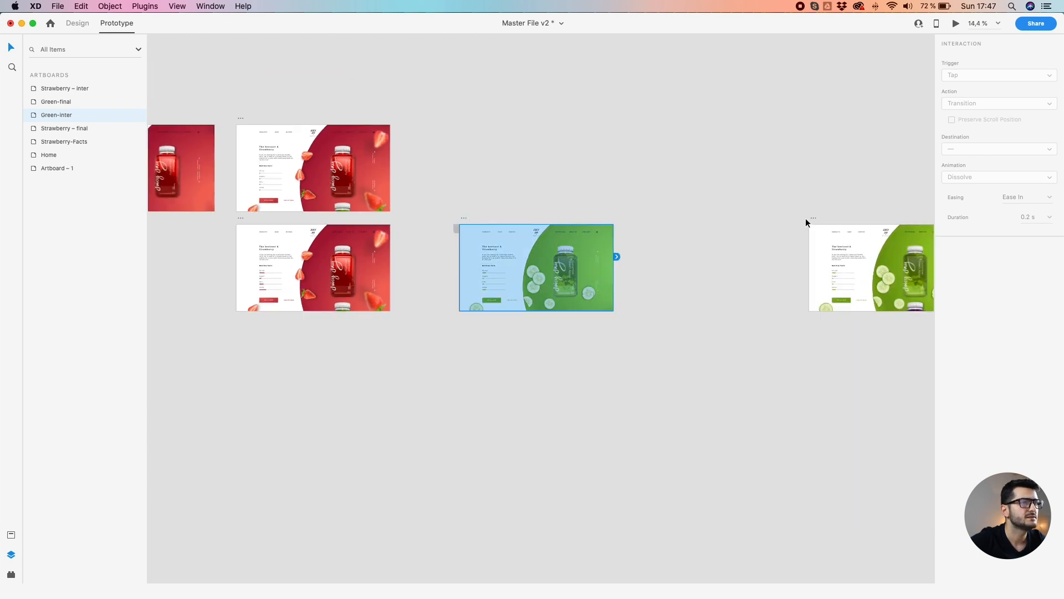
left_click_drag(813, 217, 669, 220)
scroll(444, 213, "up", 3)
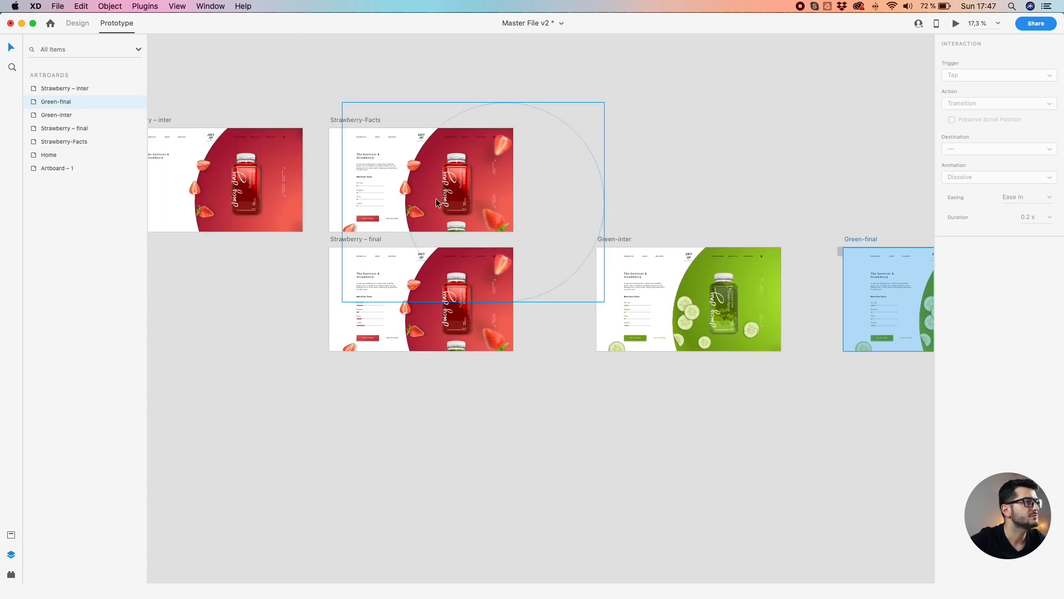
Link the green2 bottle on Strawberry – final to Green-inter with a Tap trigger, Auto-Animate and a 0.8 s duration
scroll(454, 223, "up", 3)
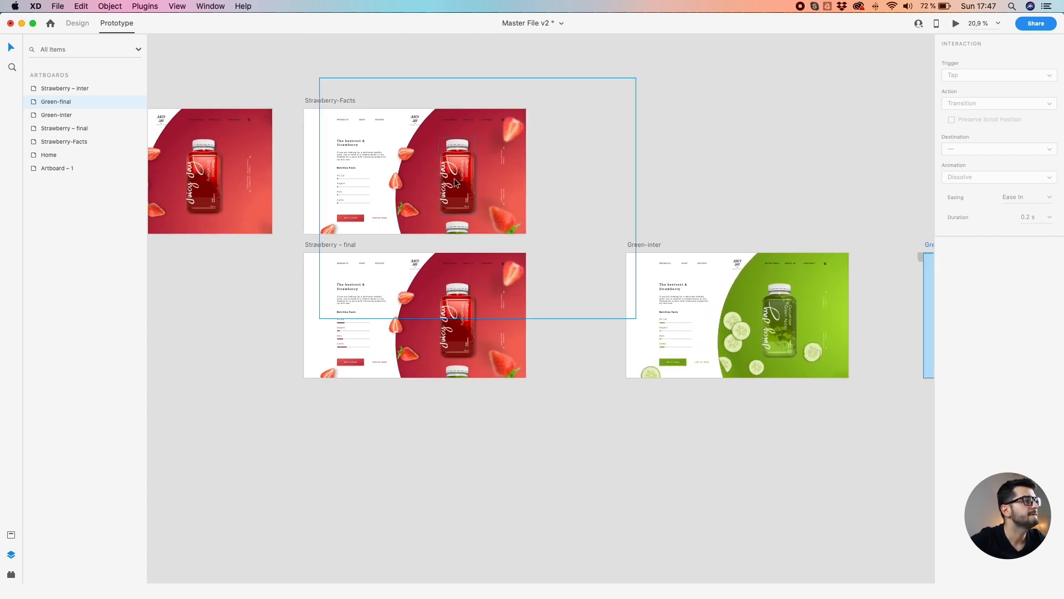
double_click(463, 375)
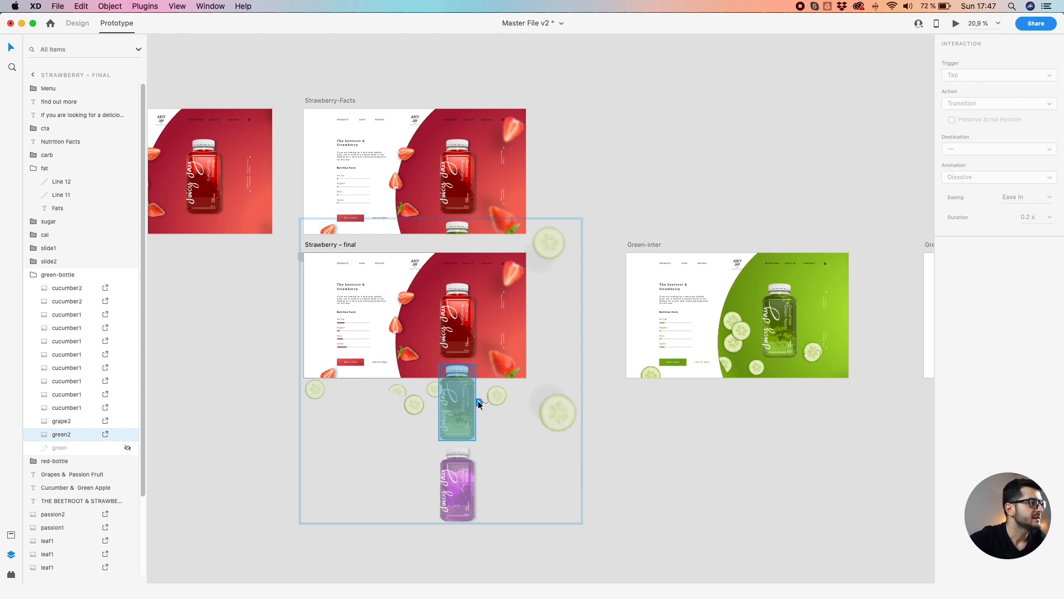
left_click_drag(479, 403, 742, 292)
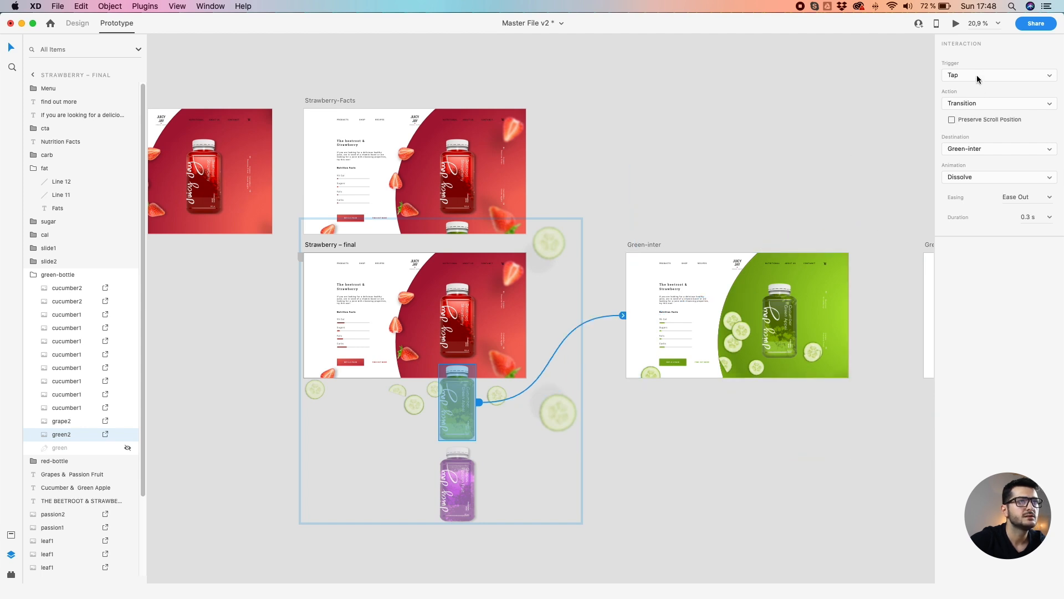
left_click(971, 103)
left_click(970, 112)
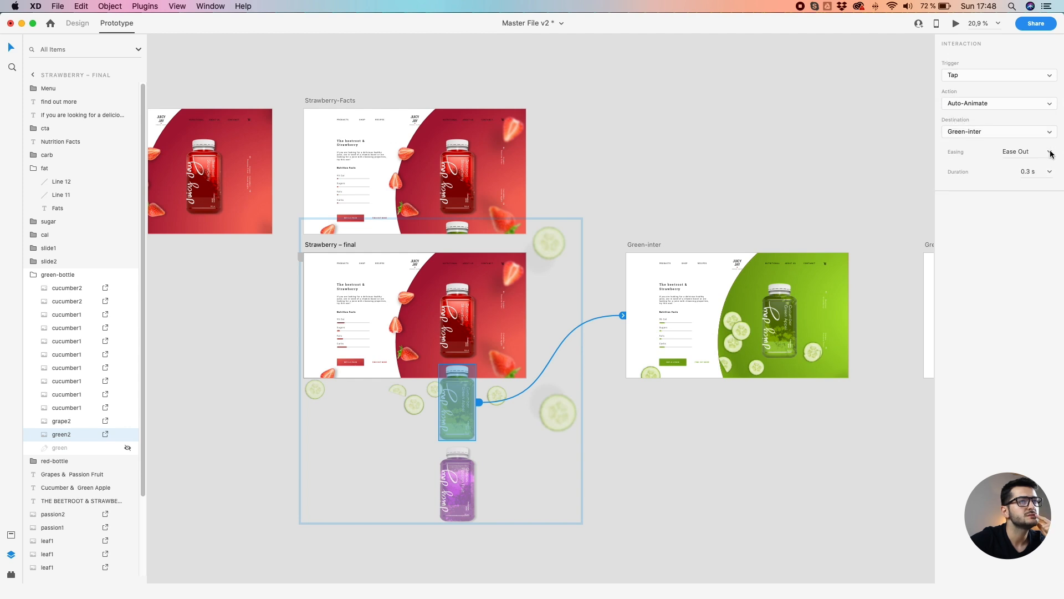
left_click(1048, 171)
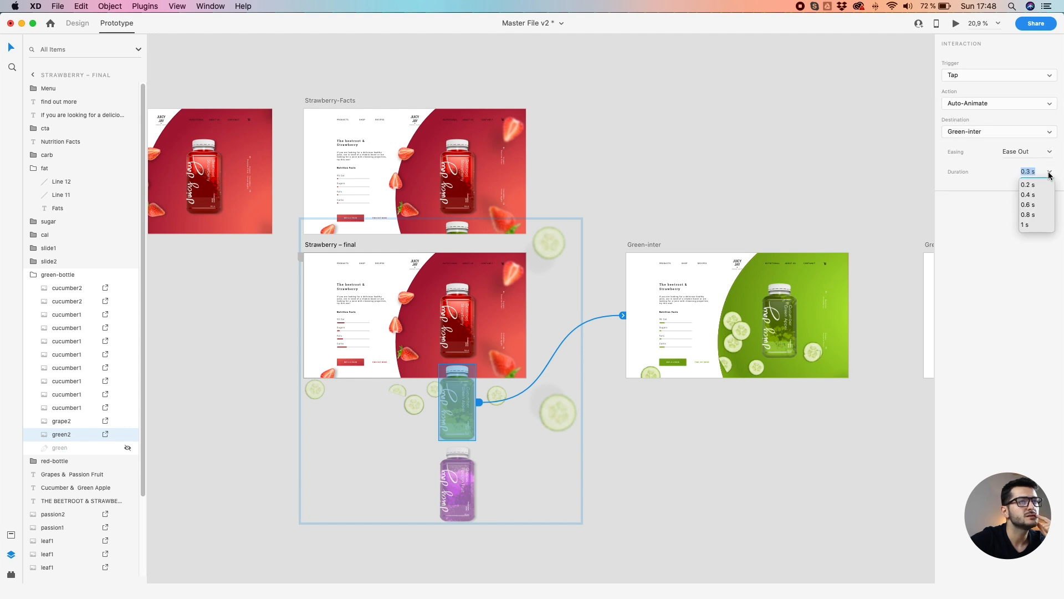
left_click(1027, 217)
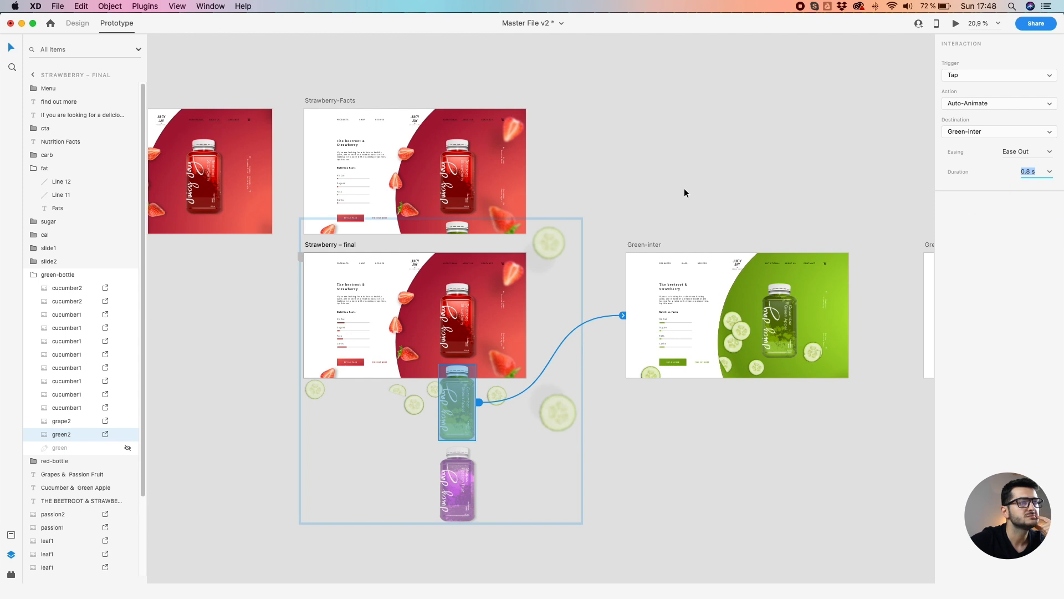
left_click(701, 331)
key("super+z")
left_click(615, 205)
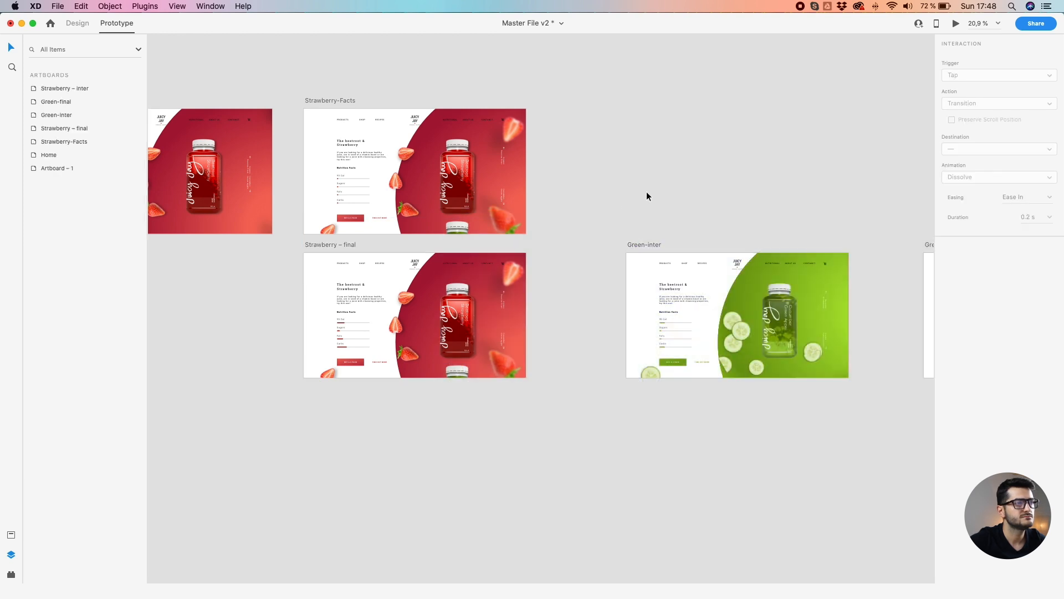
Switch to design mode and set the width of the green 95 Cal progress line on Green-inter to 2
left_click_drag(687, 185, 510, 178)
scroll(477, 336, "up", 10)
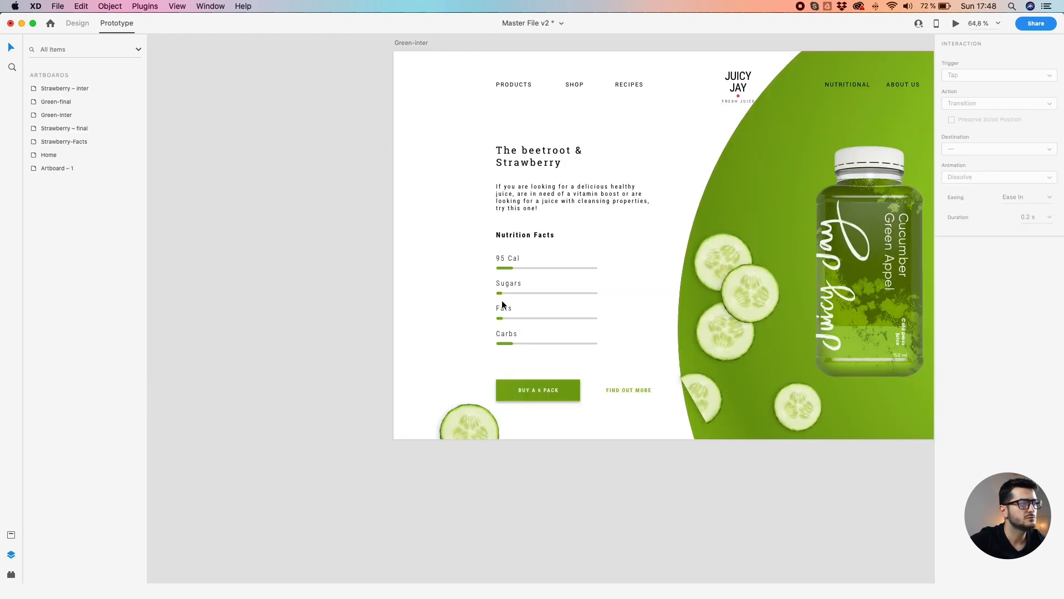
double_click(501, 193)
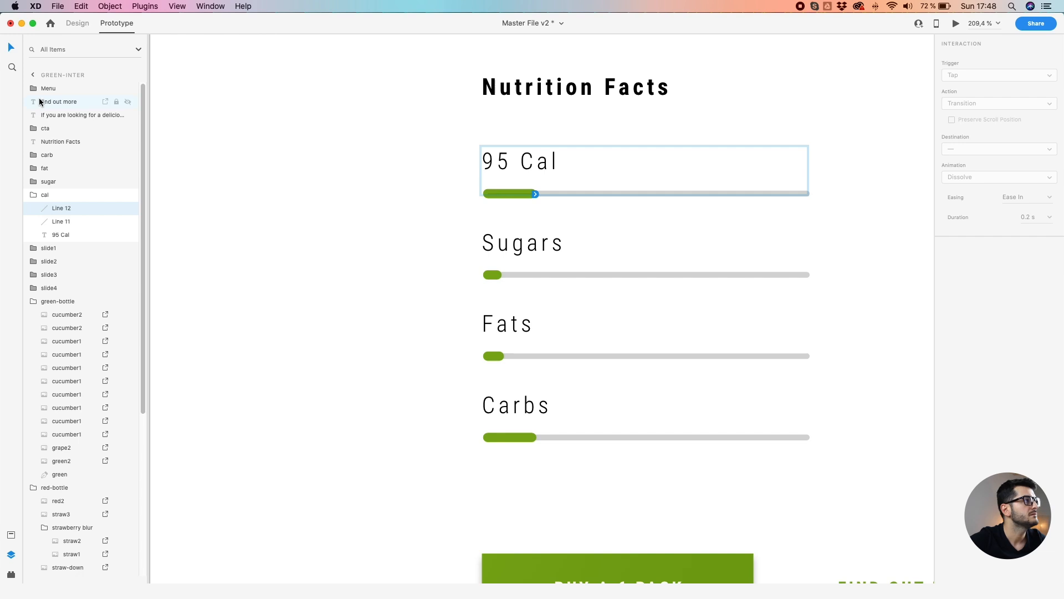
left_click(78, 24)
left_click(951, 97)
type("2")
key("Return")
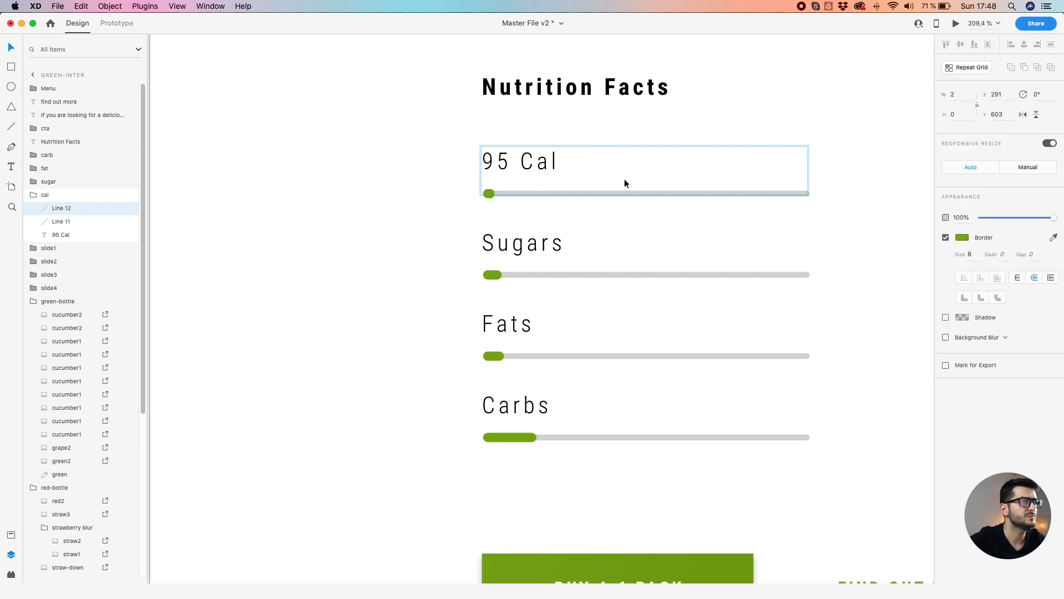
Set the widths of the green Sugars, Fats and Carbs progress lines on Green-inter to 2
double_click(490, 275)
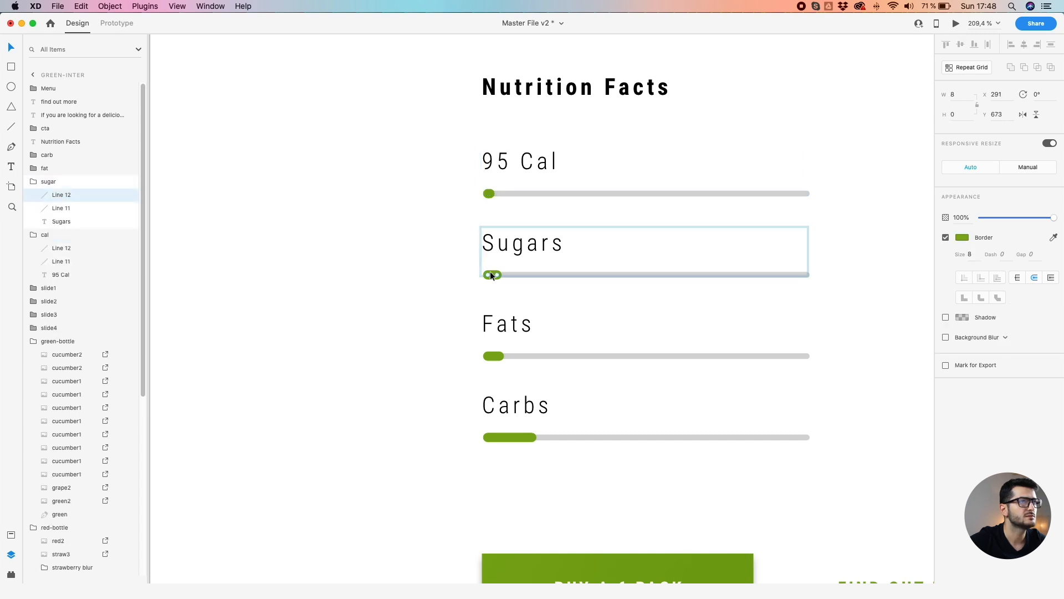
key("Return")
double_click(498, 353)
left_click(958, 92)
type("2")
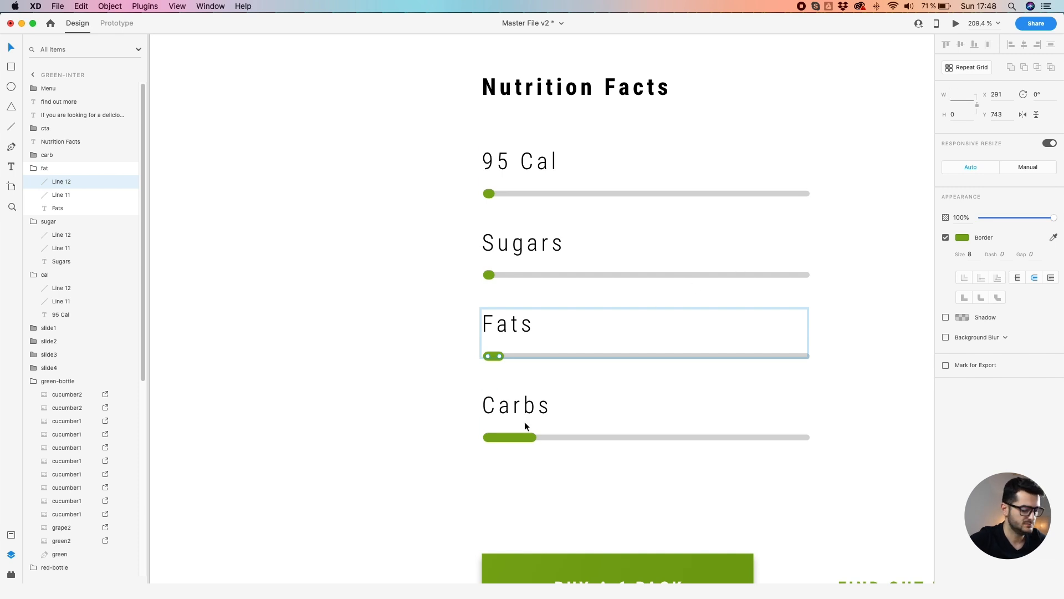
key("Return")
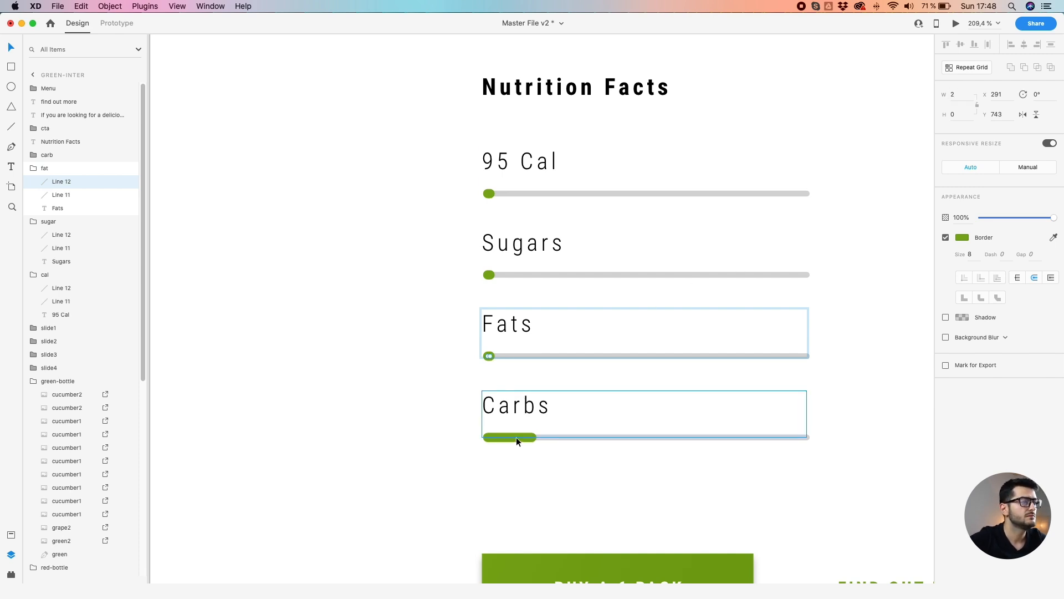
left_click(516, 437)
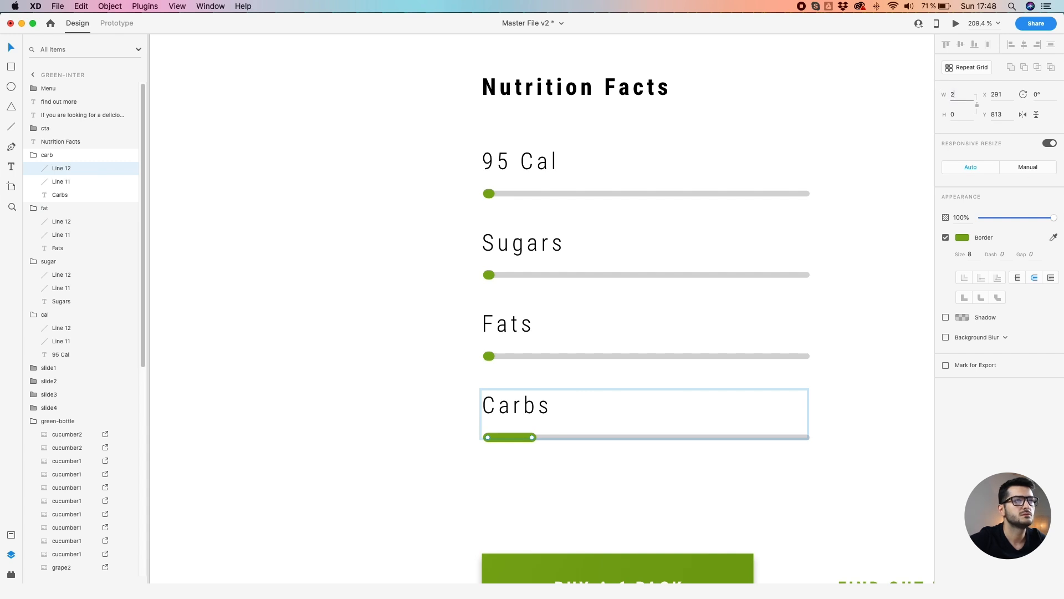
key("Delete")
key("super+v")
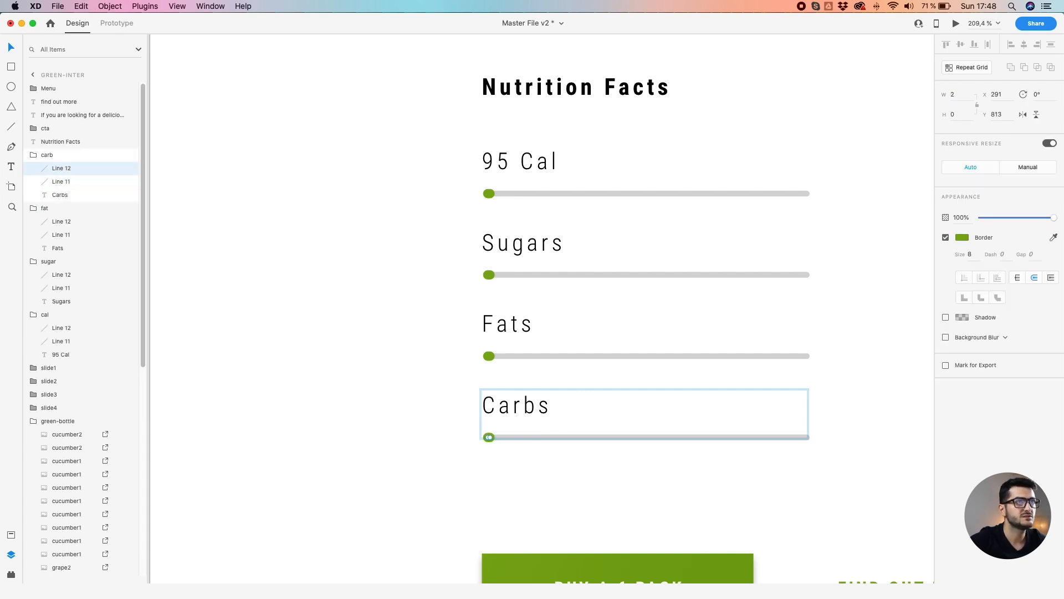
left_click(359, 173)
Switch to prototype mode and check the green bottle's link from Strawberry – final to Green-inter
scroll(359, 173, "down", 10)
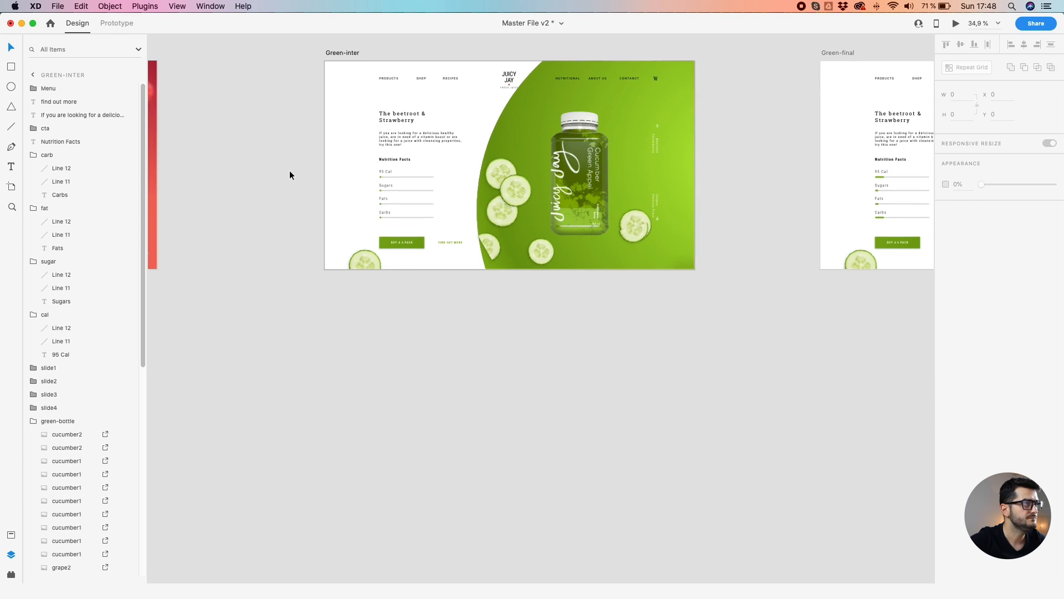
scroll(285, 171, "down", 3)
left_click_drag(285, 171, 531, 222)
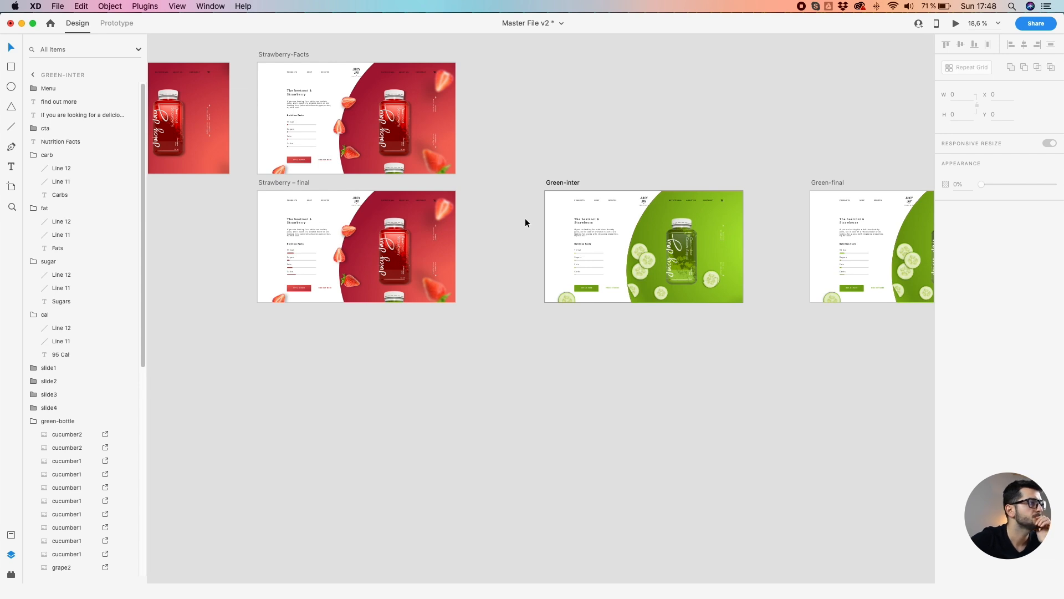
left_click(289, 184)
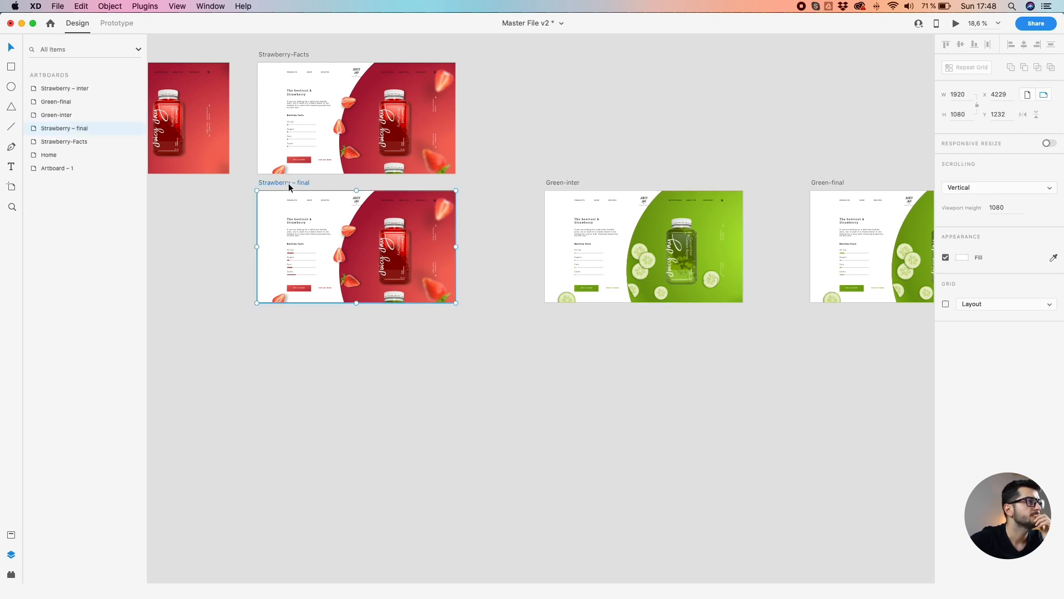
left_click(117, 25)
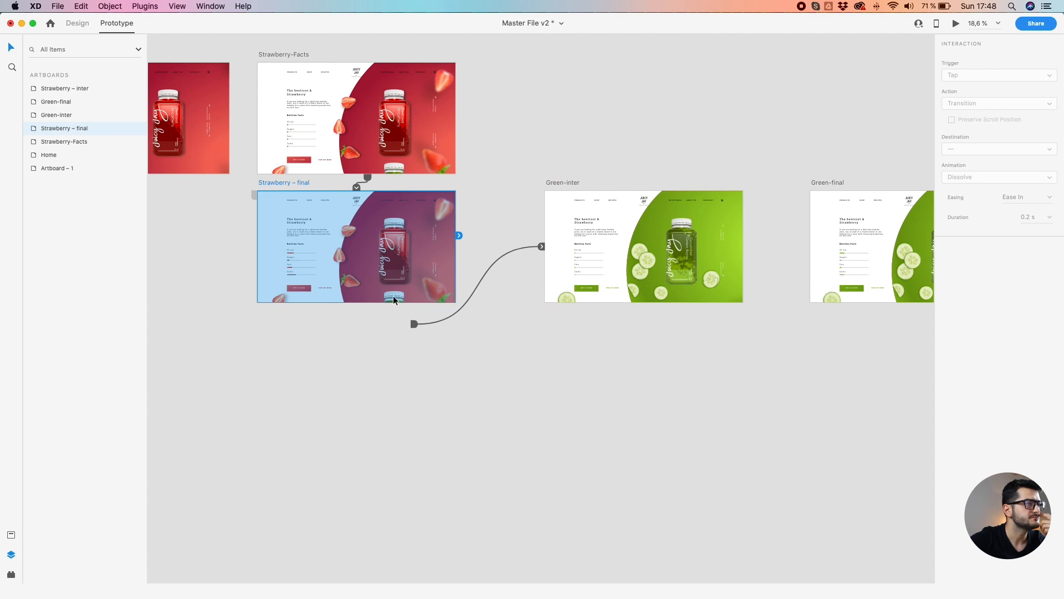
left_click(393, 299)
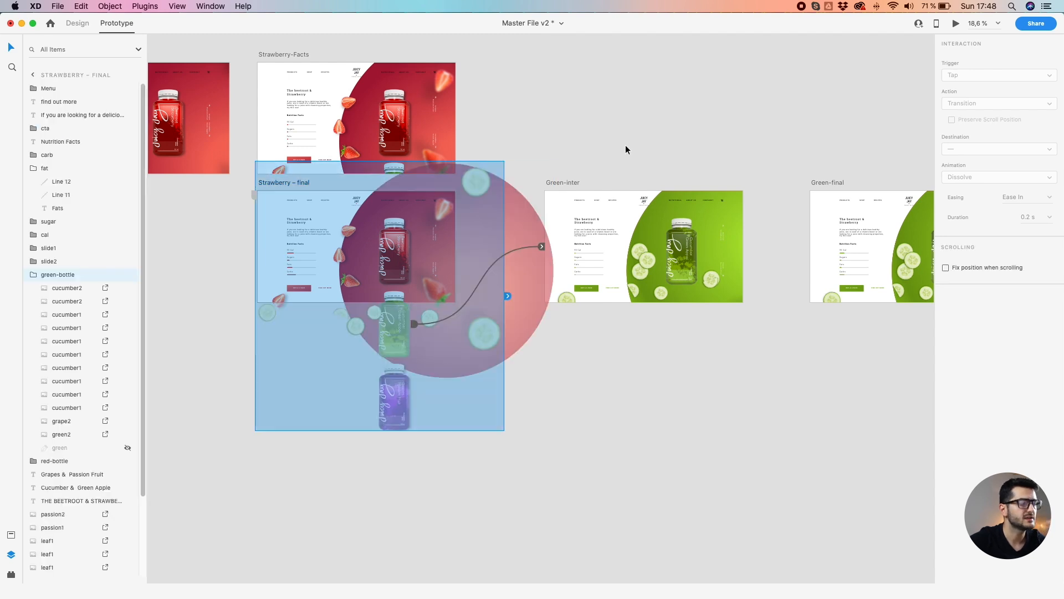
left_click_drag(659, 105, 487, 96)
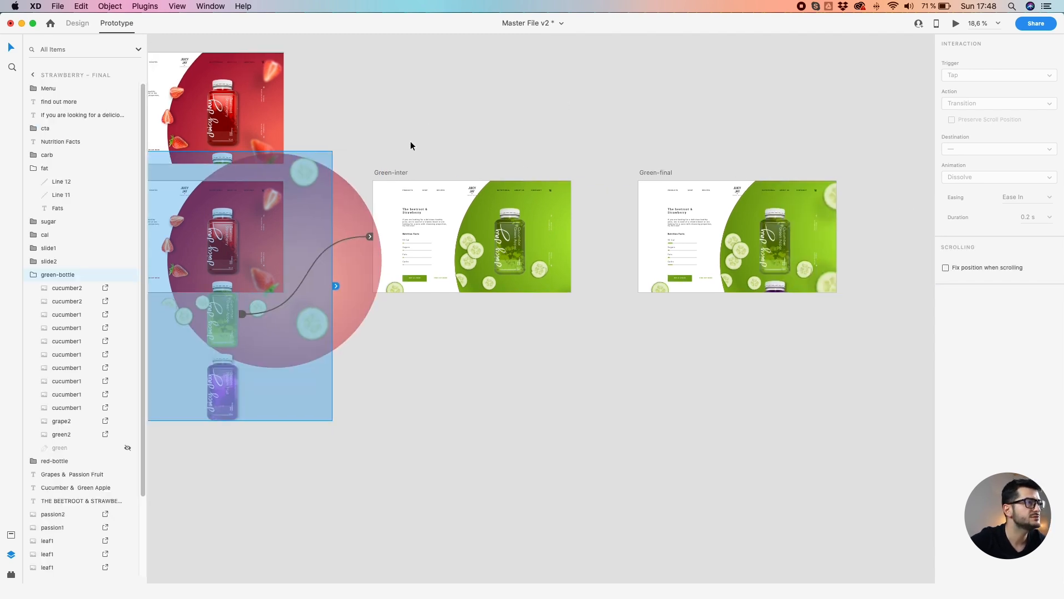
Link the Green-inter artboard to Green-final with a Time trigger, 0 s delay, Auto-Animate, Ease Out and a 0.8 s duration
left_click(391, 172)
left_click(393, 166)
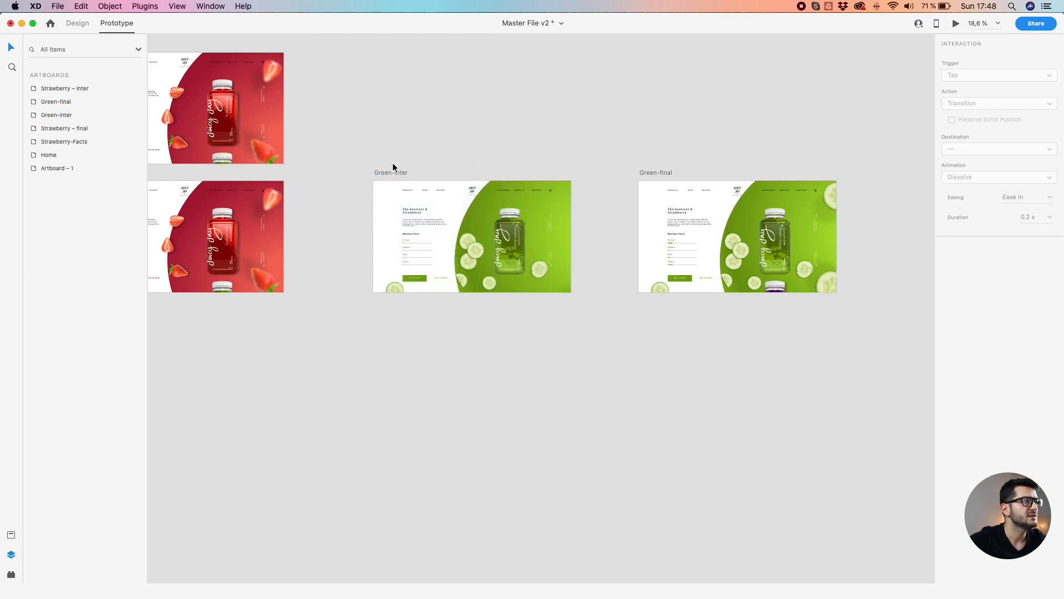
left_click(392, 173)
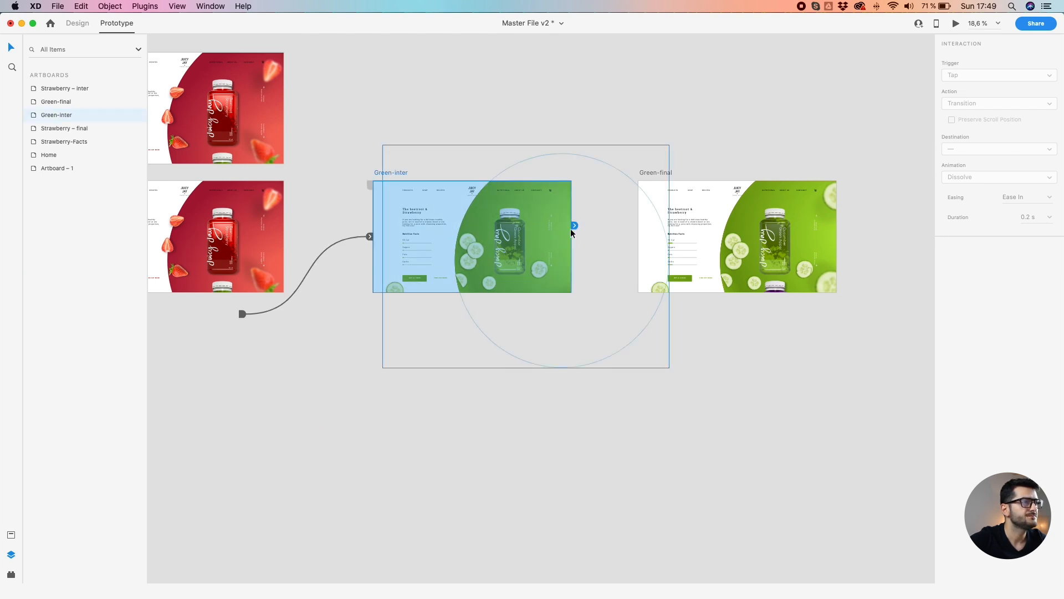
left_click_drag(575, 226, 700, 232)
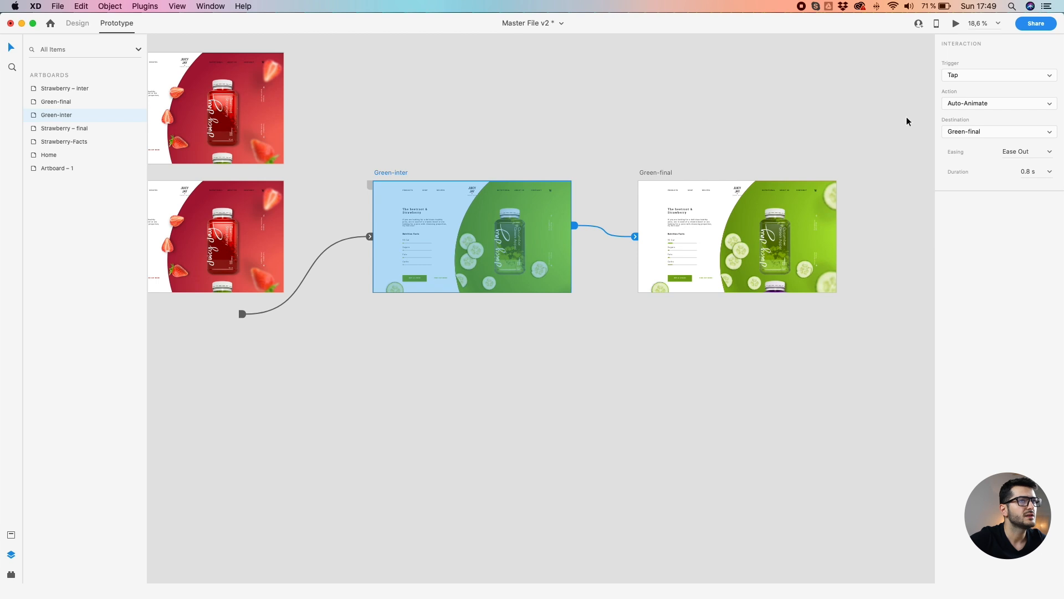
left_click(971, 75)
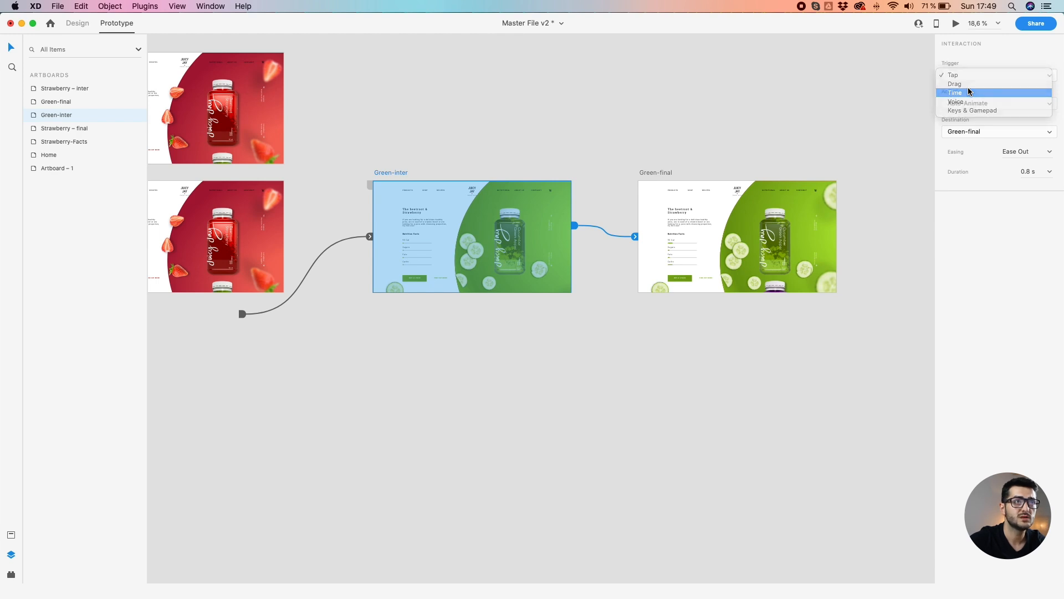
left_click(969, 92)
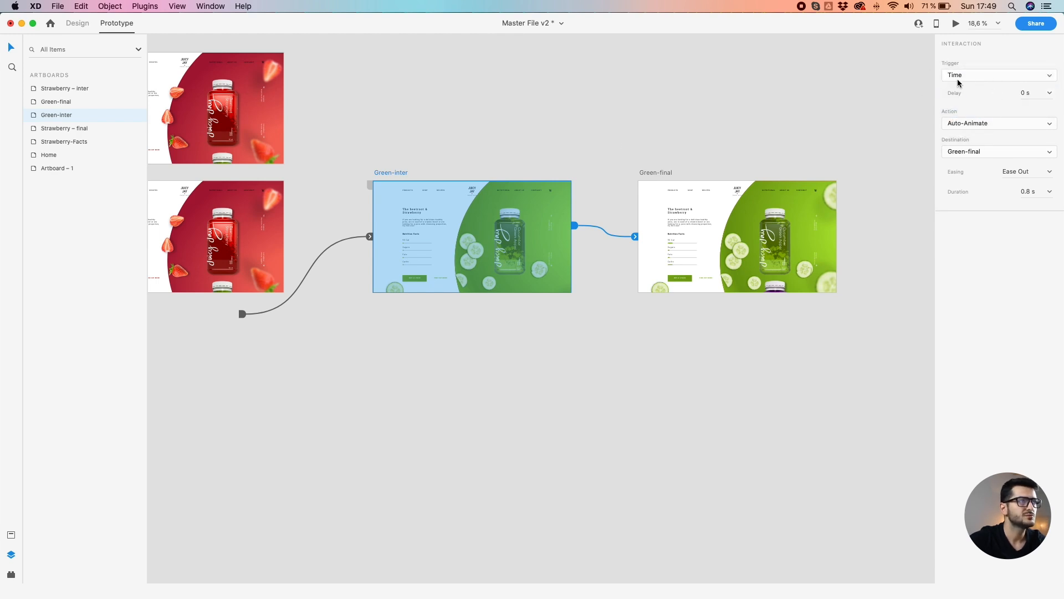
left_click(513, 131)
left_click(390, 170)
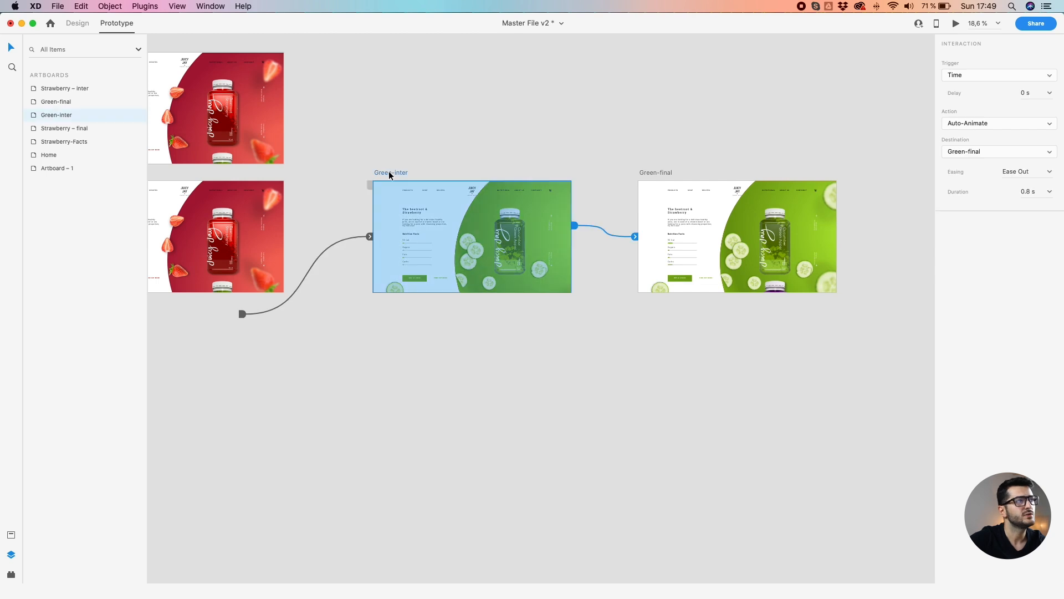
double_click(514, 222)
left_click(610, 127)
double_click(511, 242)
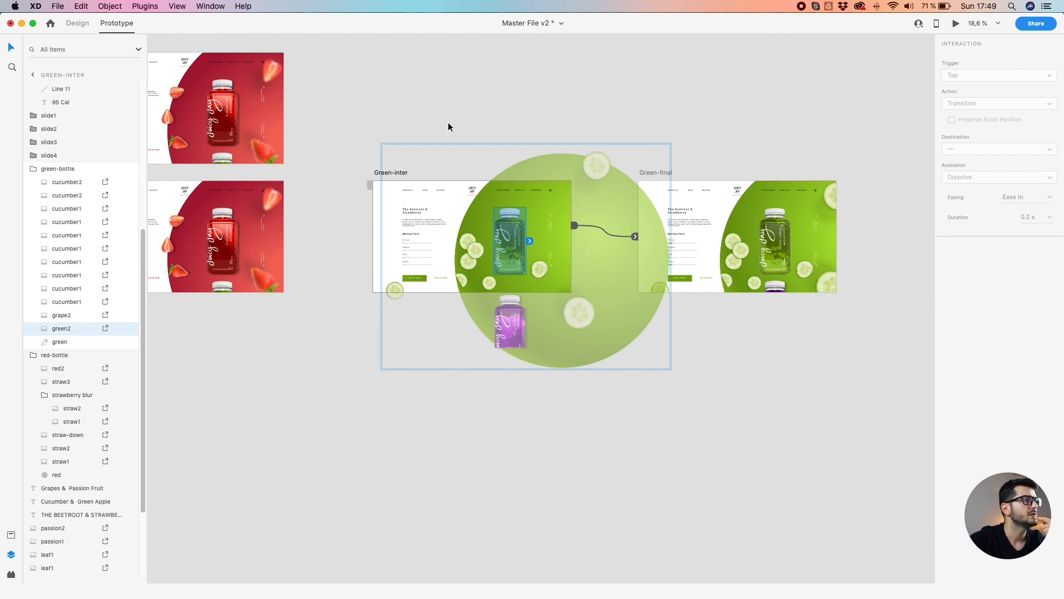
left_click(501, 131)
double_click(222, 116)
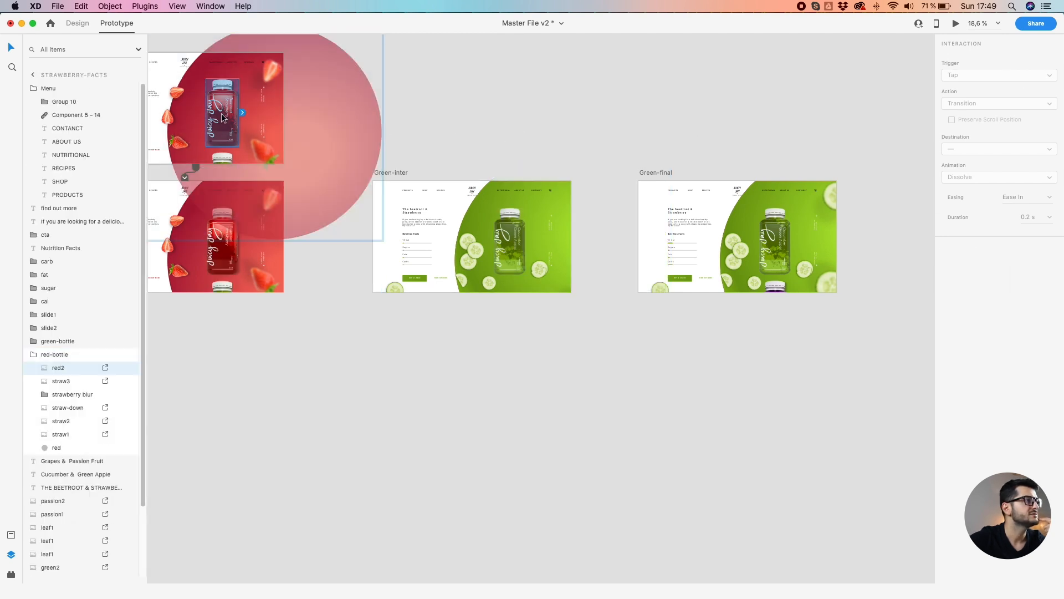
left_click(220, 334)
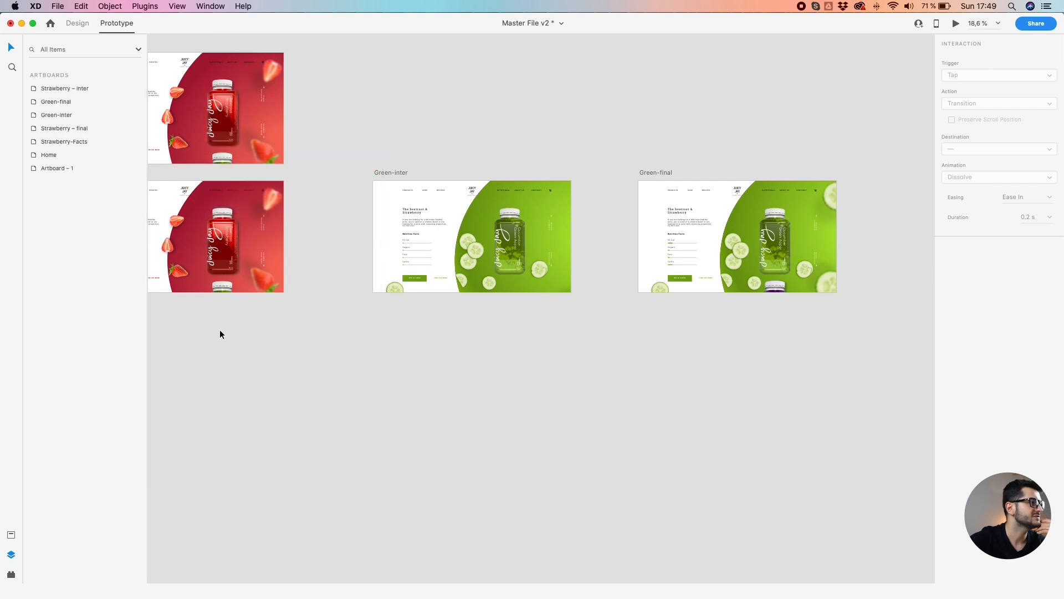
Try to link the blurred straw1 strawberry on Strawberry – final to Green-final with a timed trigger, and remove that link
left_click(231, 259)
double_click(271, 282)
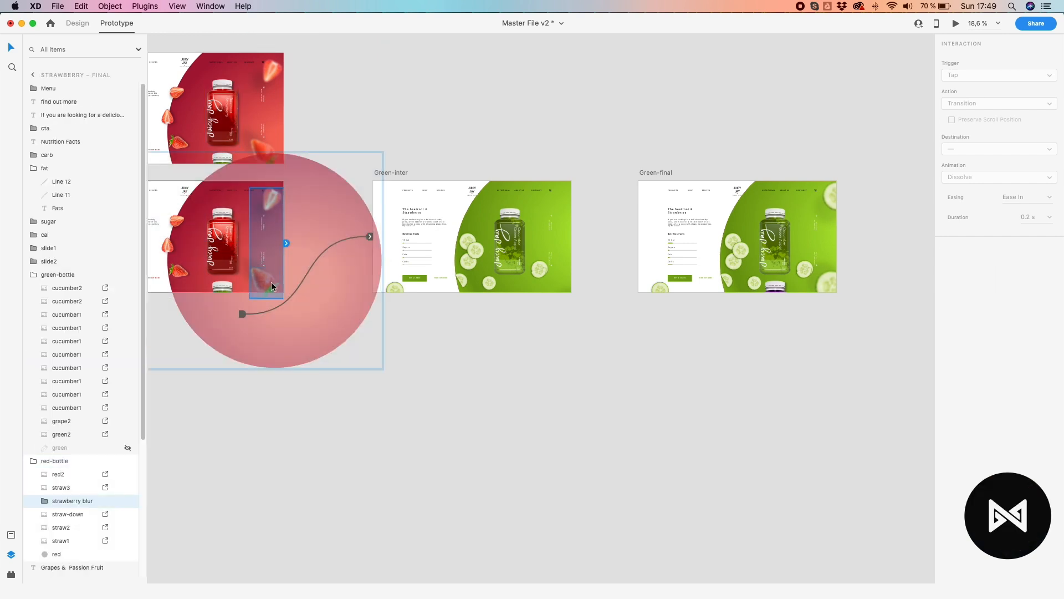
double_click(271, 286)
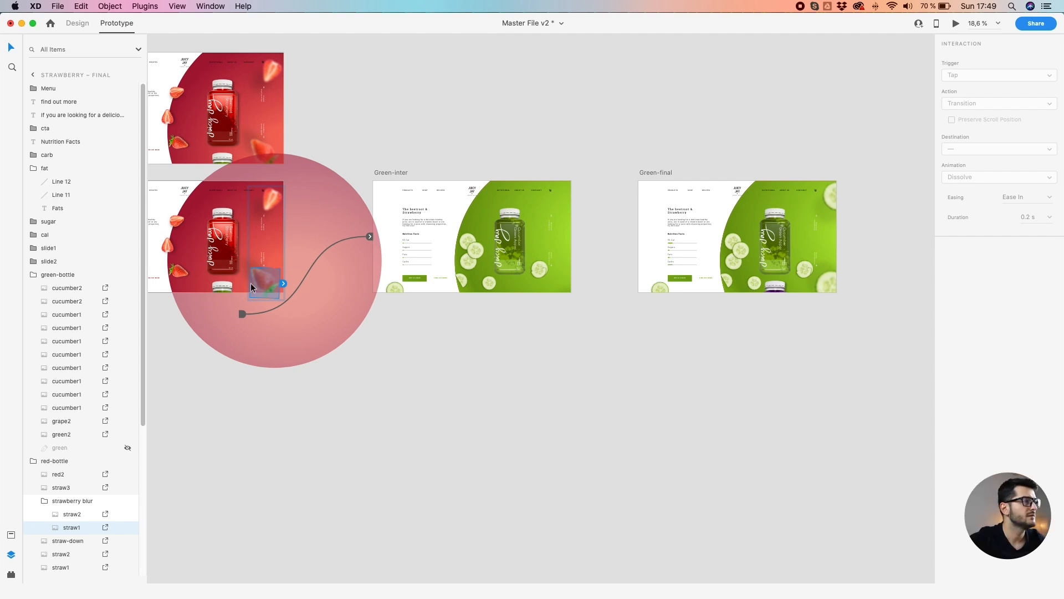
left_click_drag(283, 283, 654, 239)
left_click(962, 77)
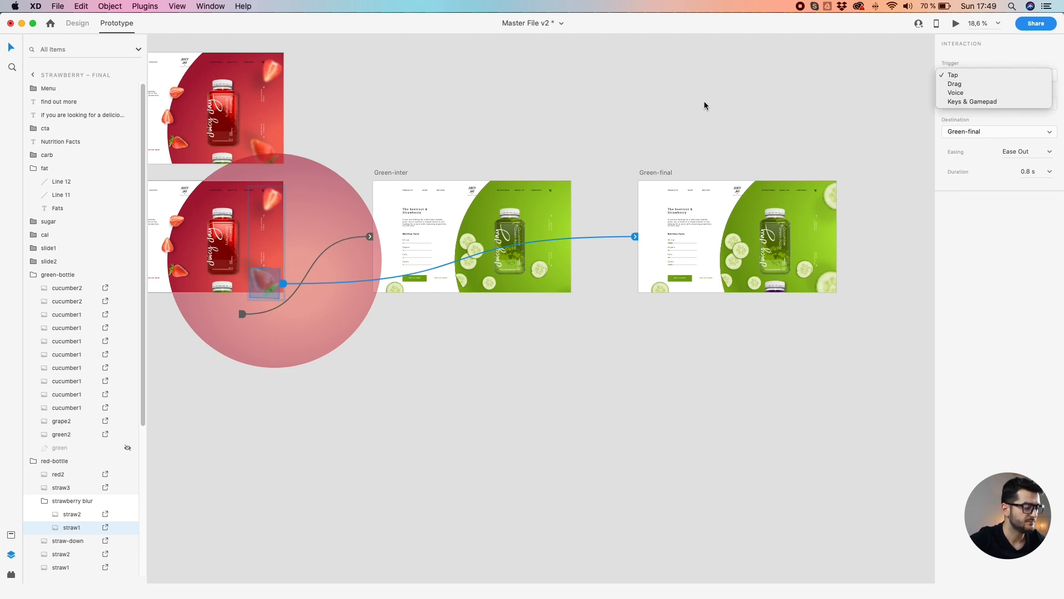
left_click(688, 105)
key("Delete")
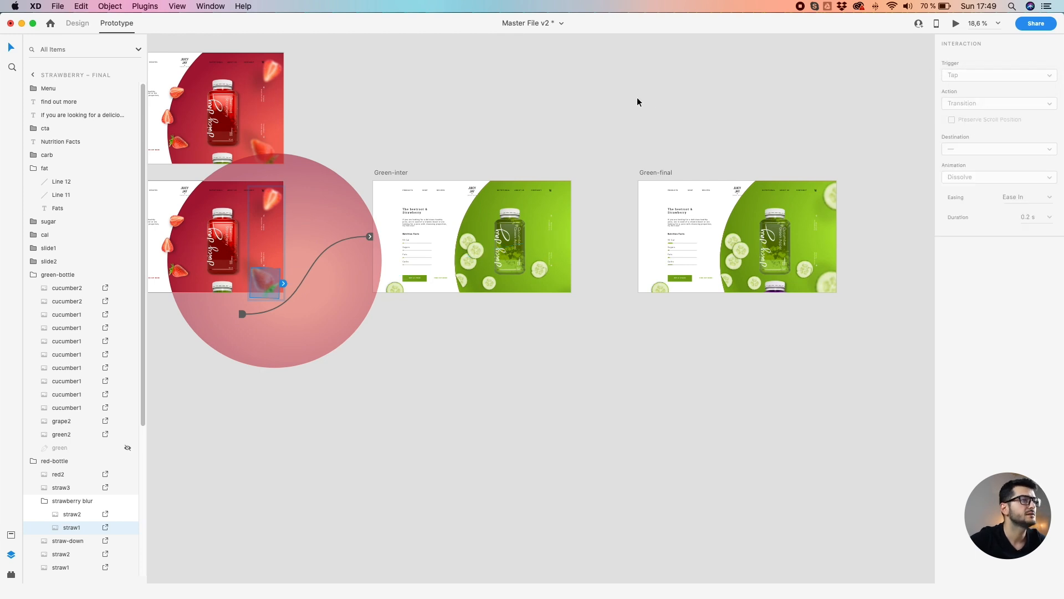
Check the timed link from Green-inter to Green-final and the green2 bottle's link from Strawberry – final to Green-inter
left_click(637, 102)
scroll(621, 111, "left", 3)
scroll(620, 111, "up", 1)
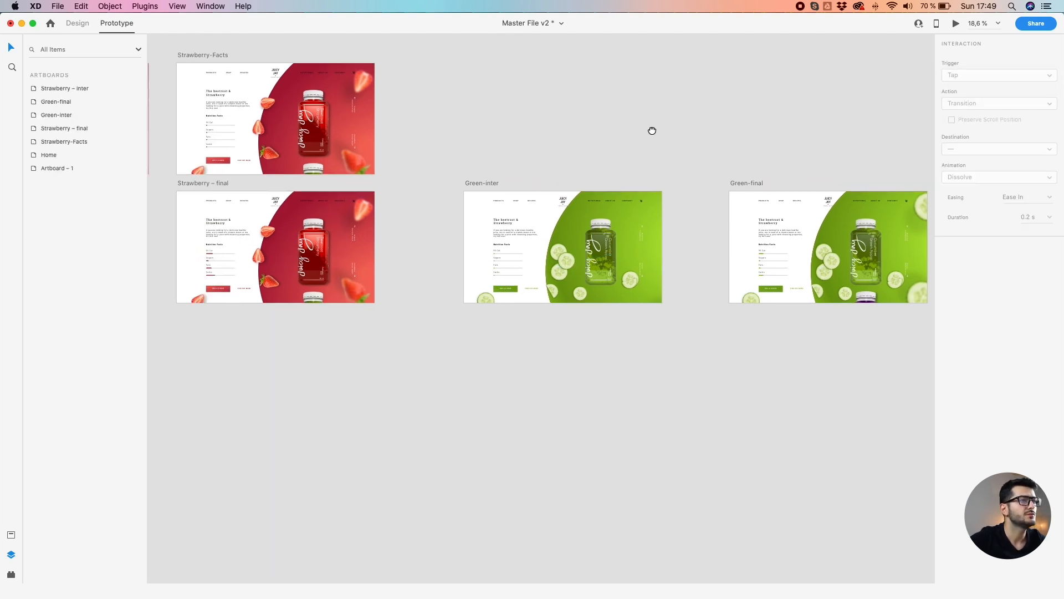
left_click(492, 183)
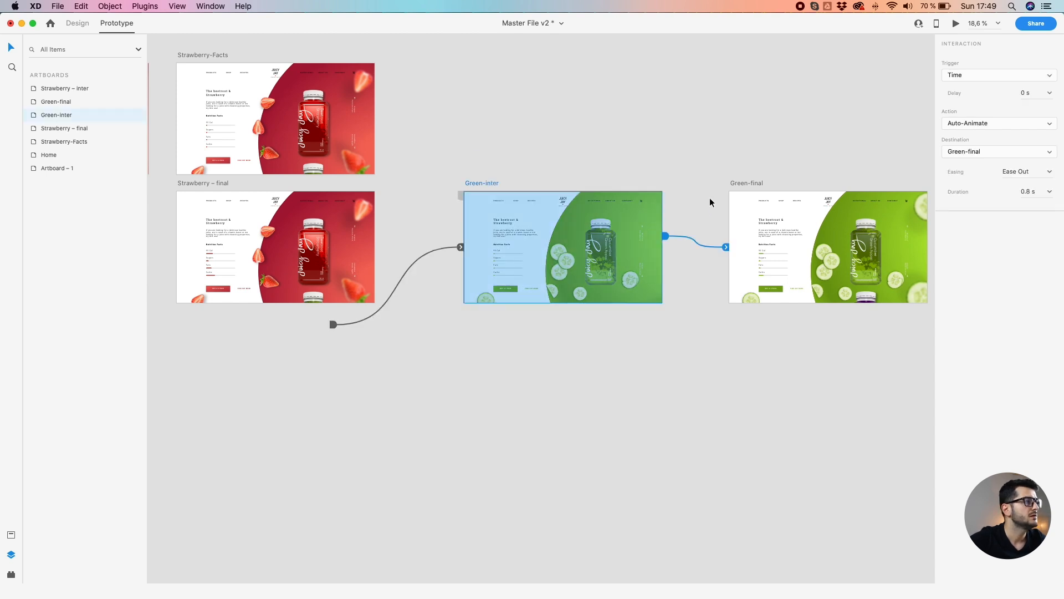
left_click(435, 172)
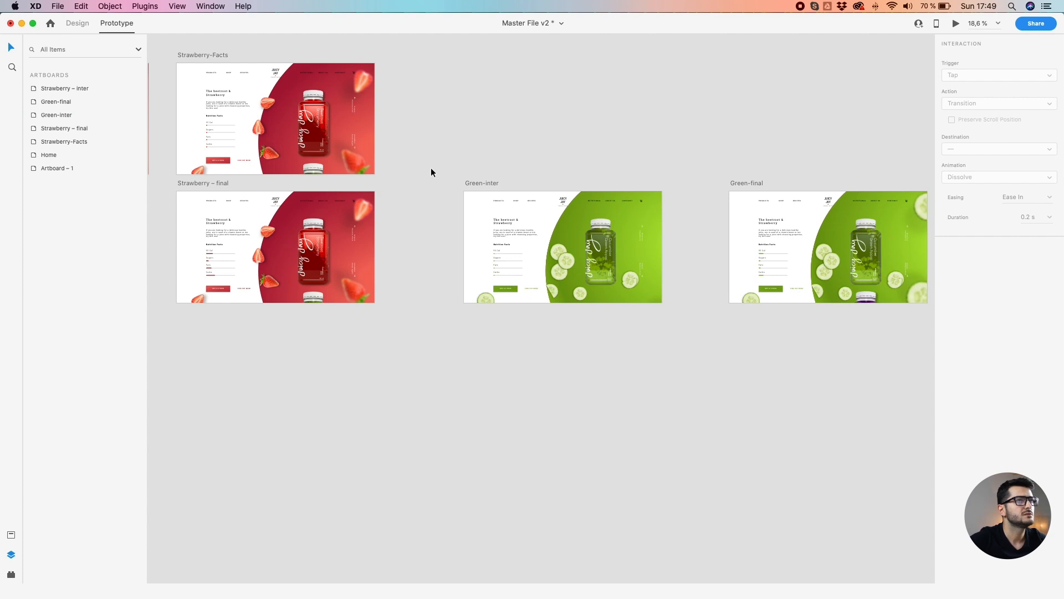
double_click(310, 297)
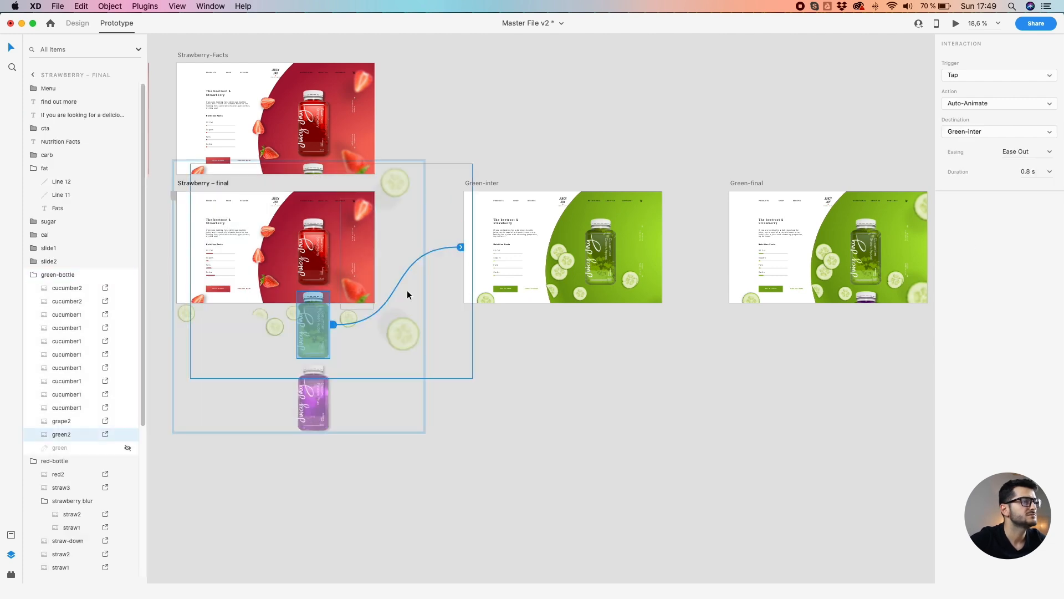
left_click(774, 165)
Open the prototype preview from the Home artboard and fit the preview window so the Home artboard stays accessible beside it
left_click_drag(824, 149, 811, 169)
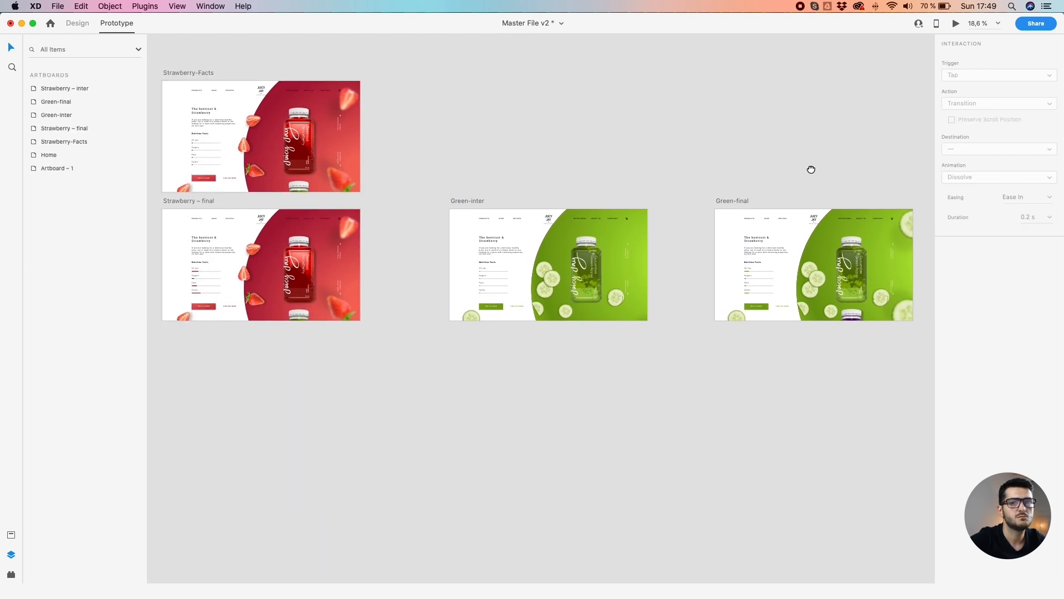
scroll(754, 164, "left", 10)
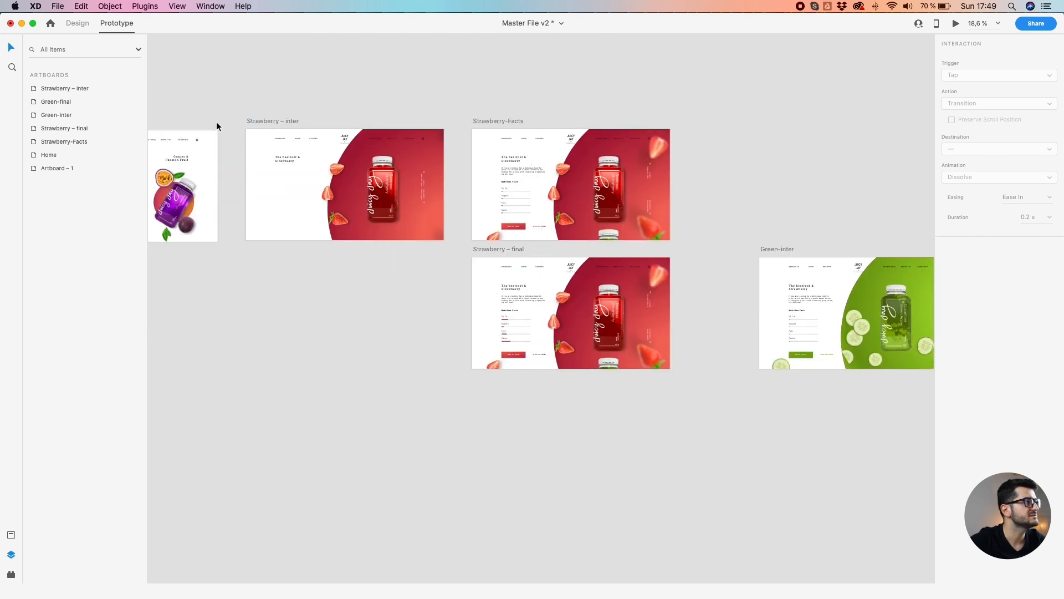
scroll(250, 130, "left", 5)
left_click(174, 134)
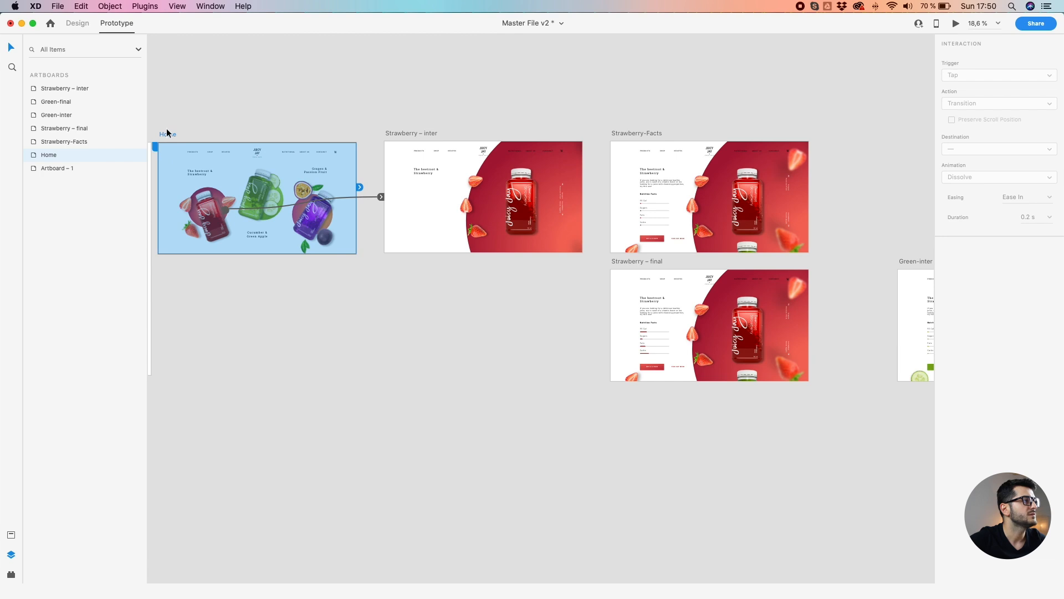
scroll(156, 145, "up", 5)
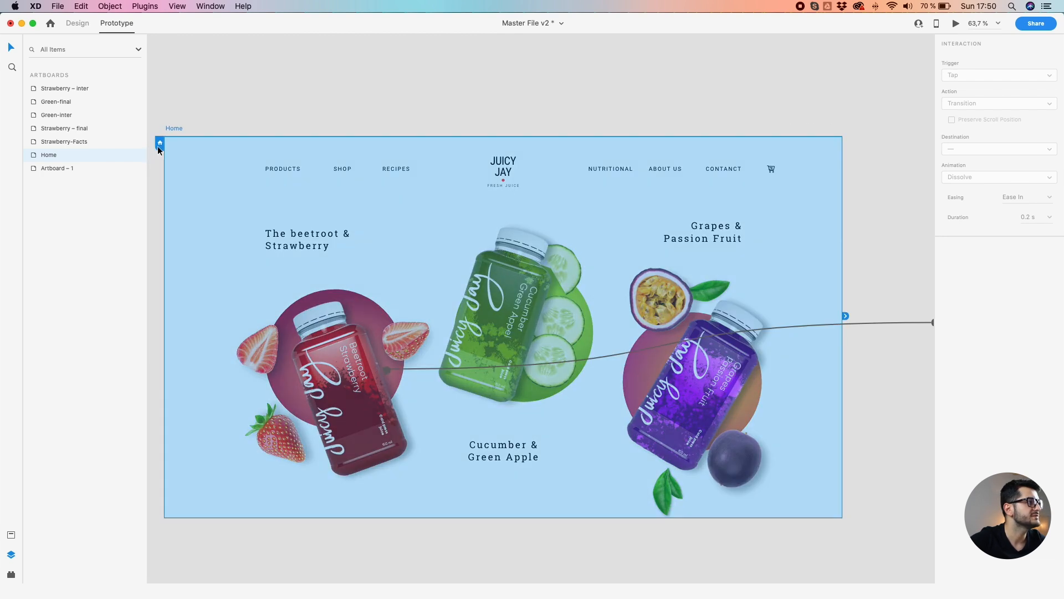
scroll(158, 145, "down", 5)
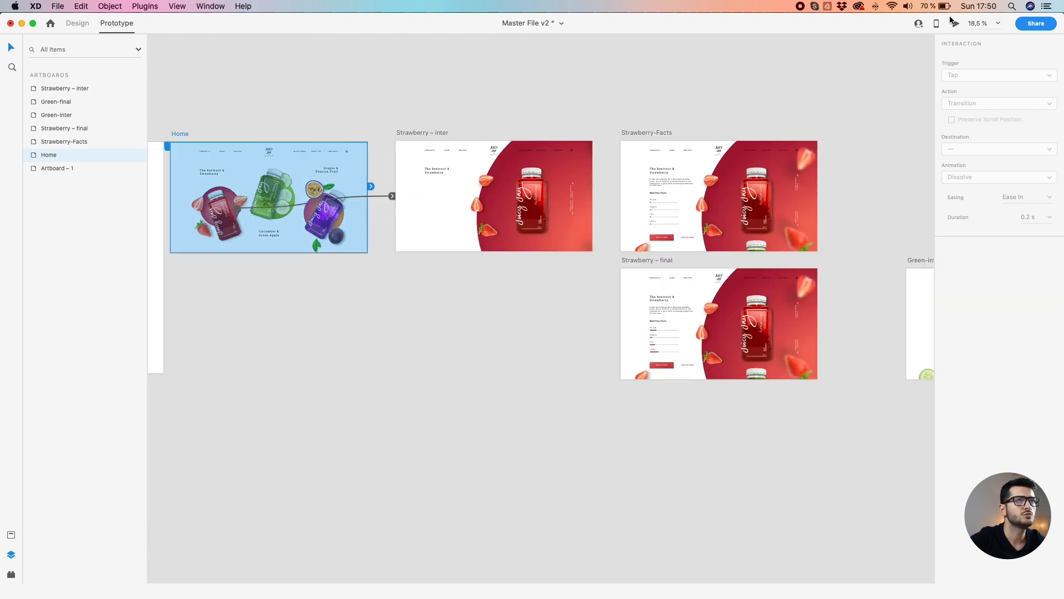
left_click(956, 24)
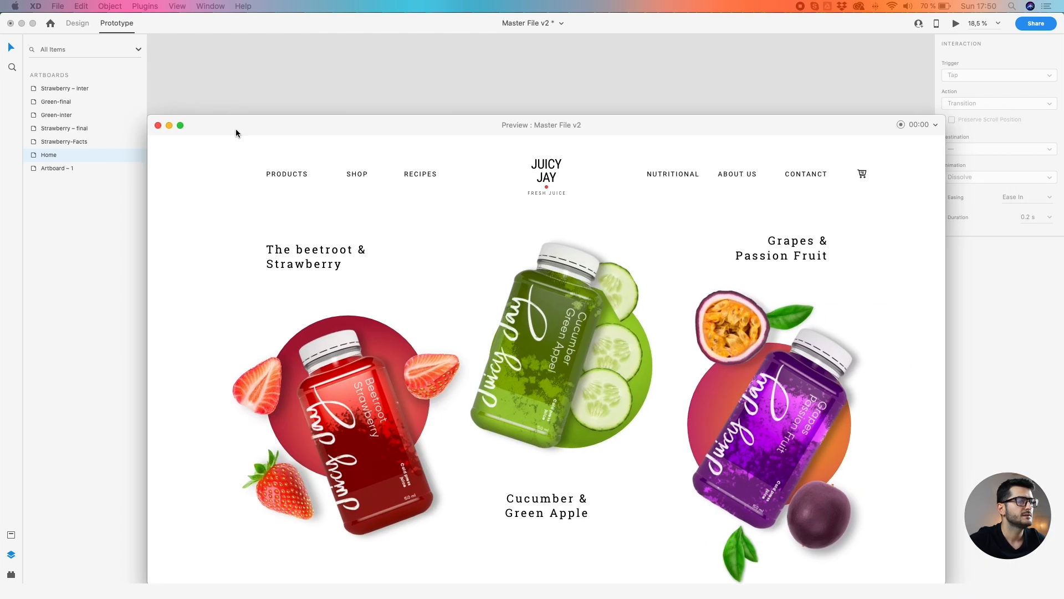
left_click_drag(171, 97, 286, 161)
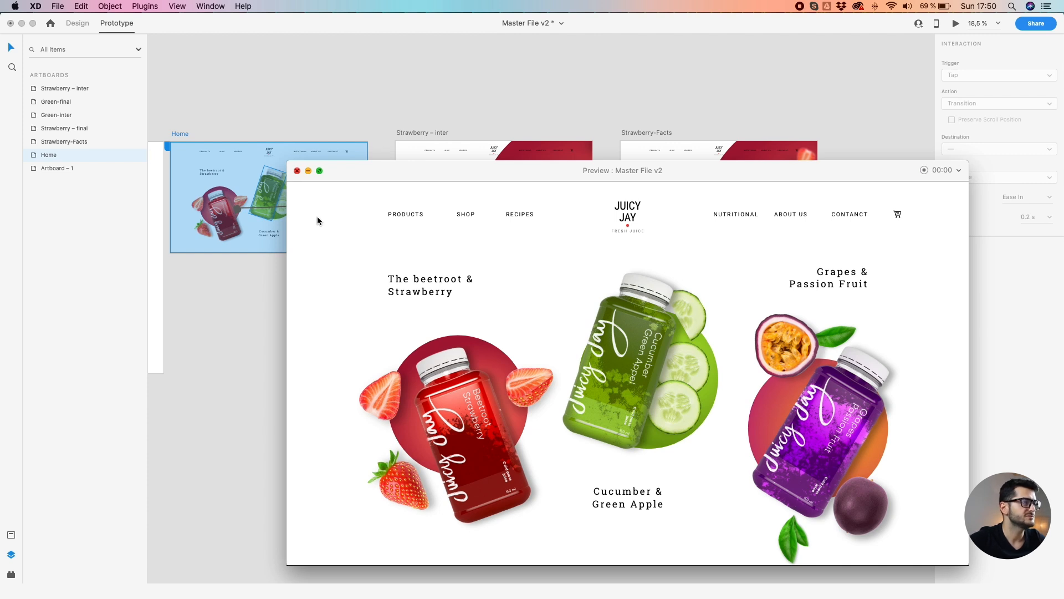
Play the preview from Home through the strawberry slide to the green slide three times, and minimize the preview window
left_click(467, 427)
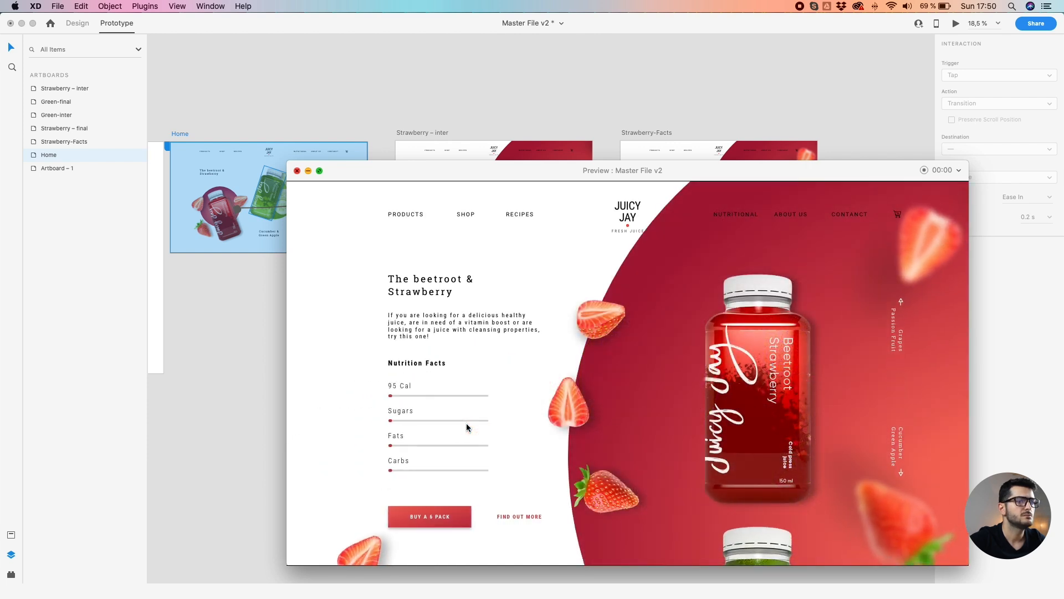
left_click(746, 544)
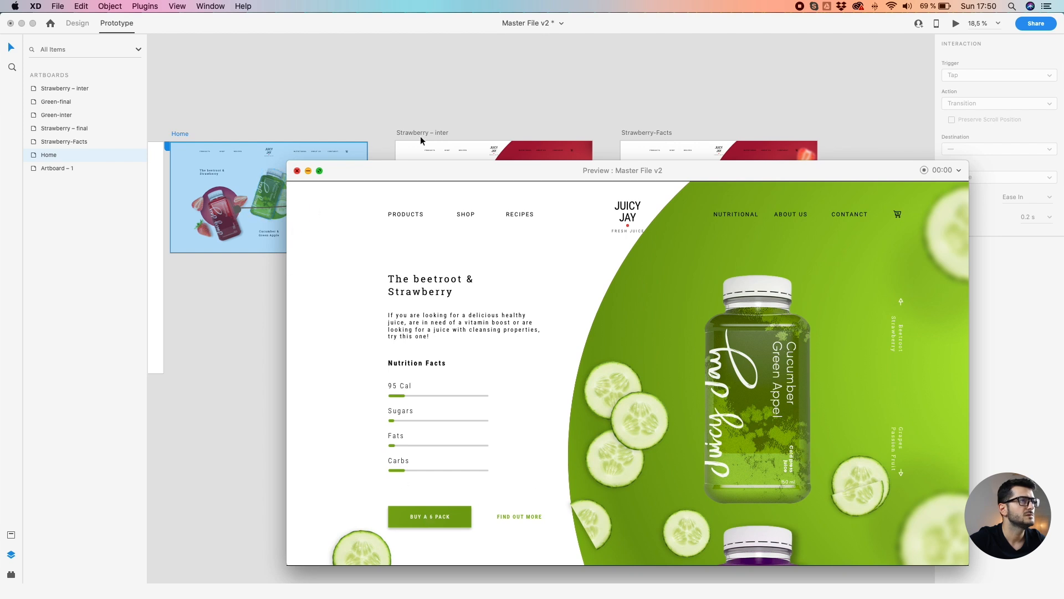
left_click(179, 131)
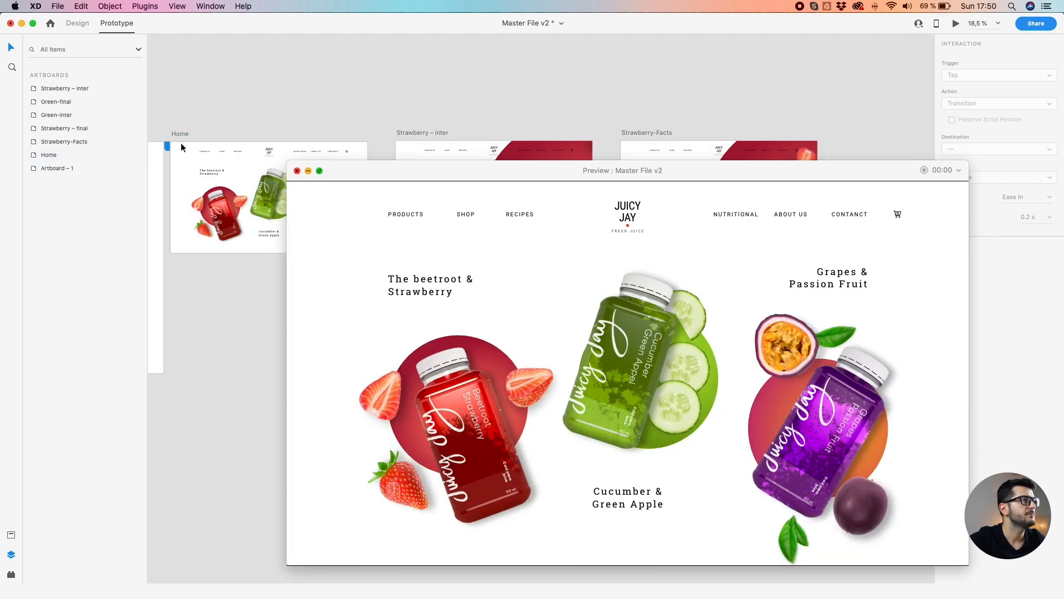
left_click(444, 410)
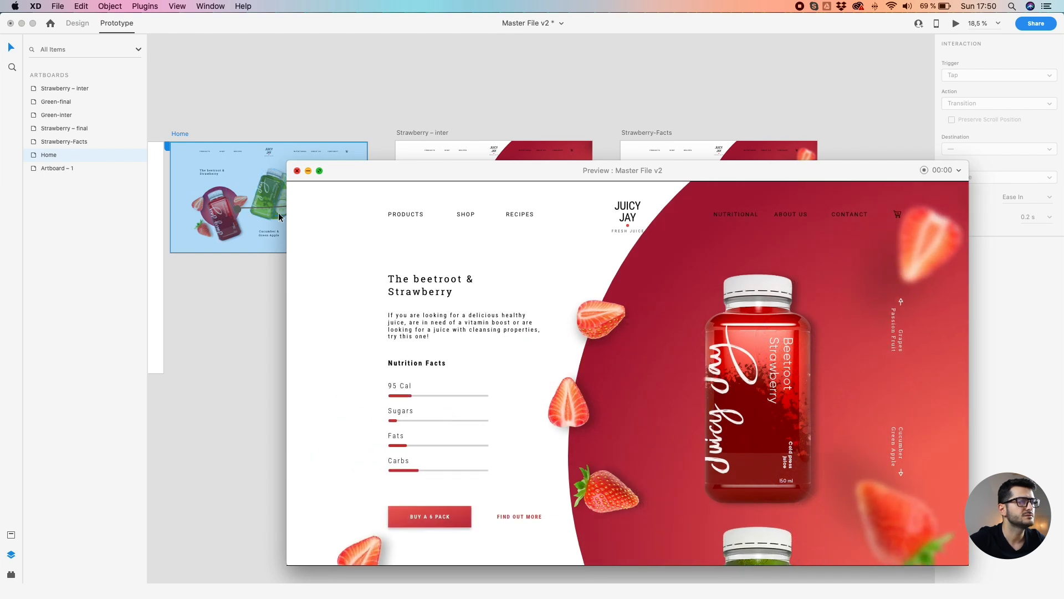
left_click(759, 546)
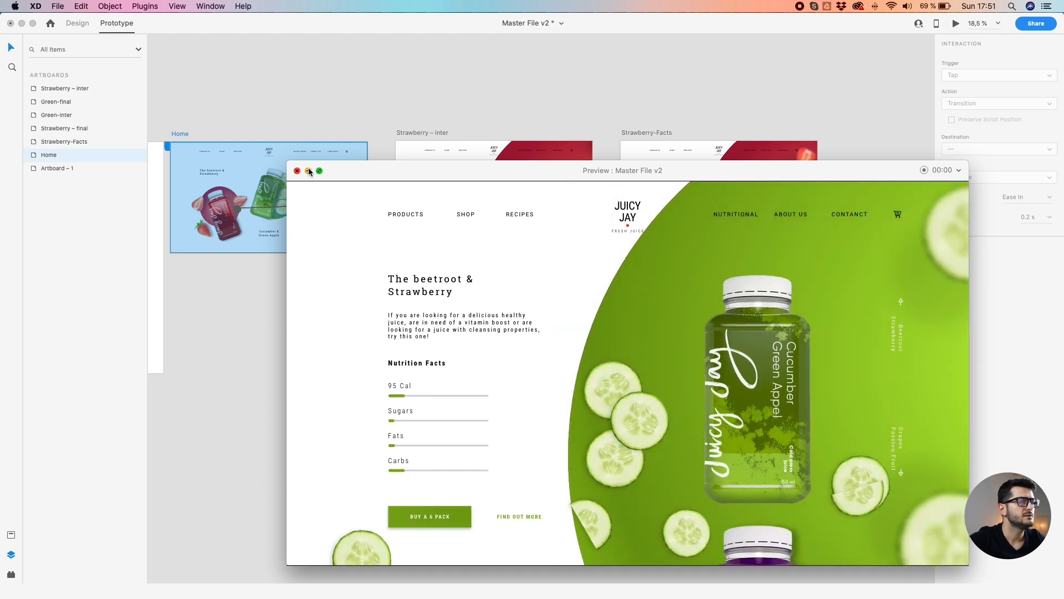
left_click(181, 132)
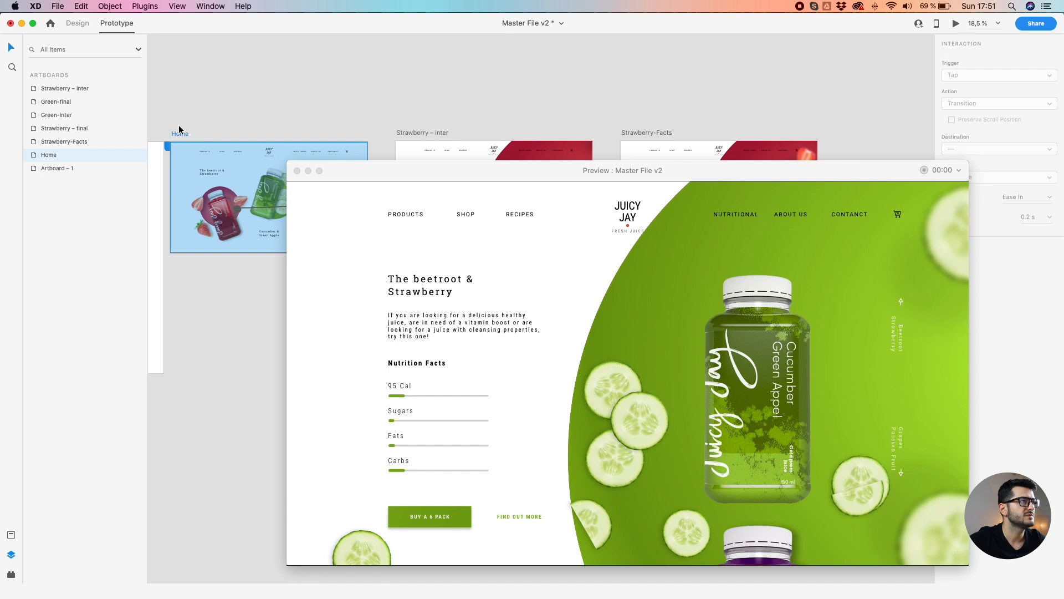
left_click(453, 410)
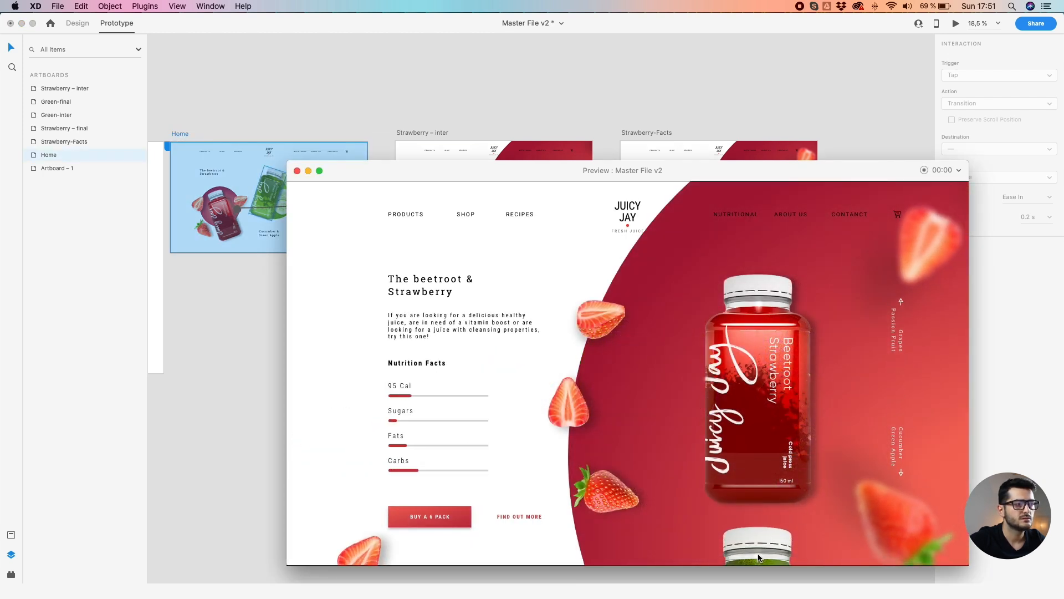
left_click(757, 558)
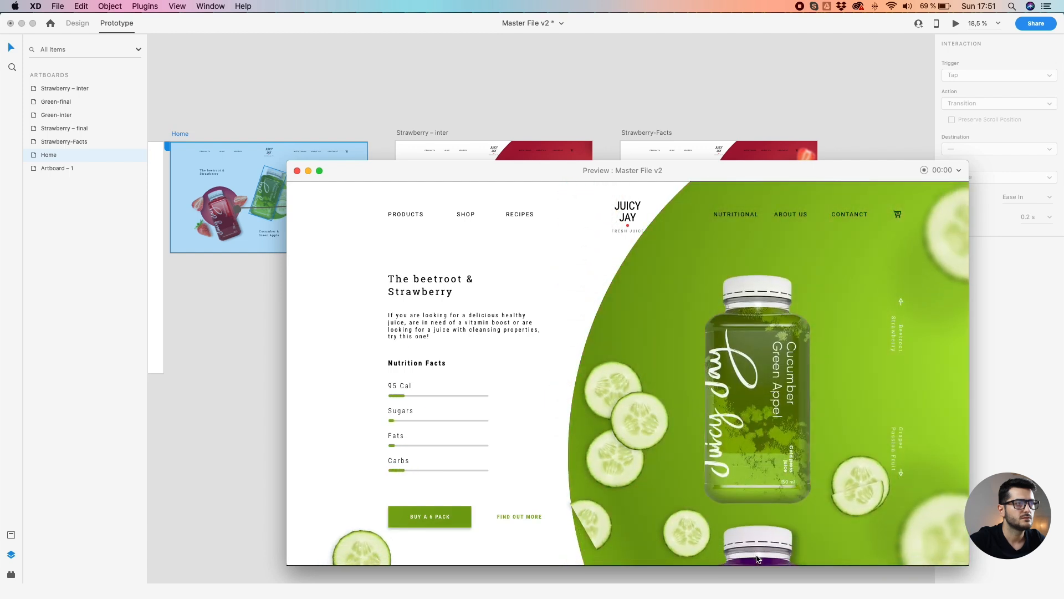
left_click(307, 171)
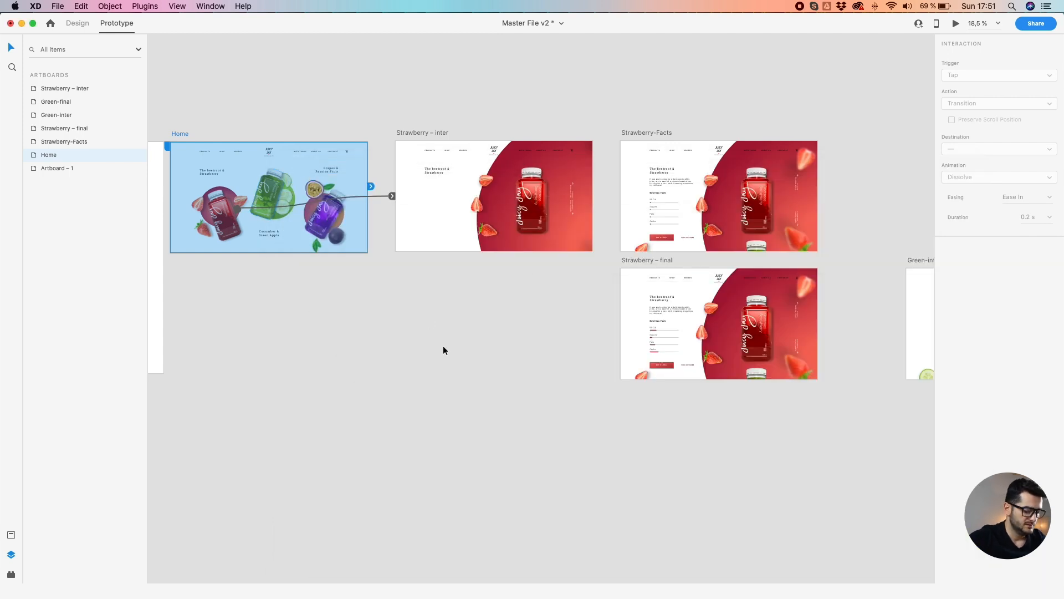
Group the Home artboard's red bottle, its three strawberries and the red circle, and name the group red-bottle
scroll(471, 293, "up", 3)
left_click_drag(301, 261, 606, 304)
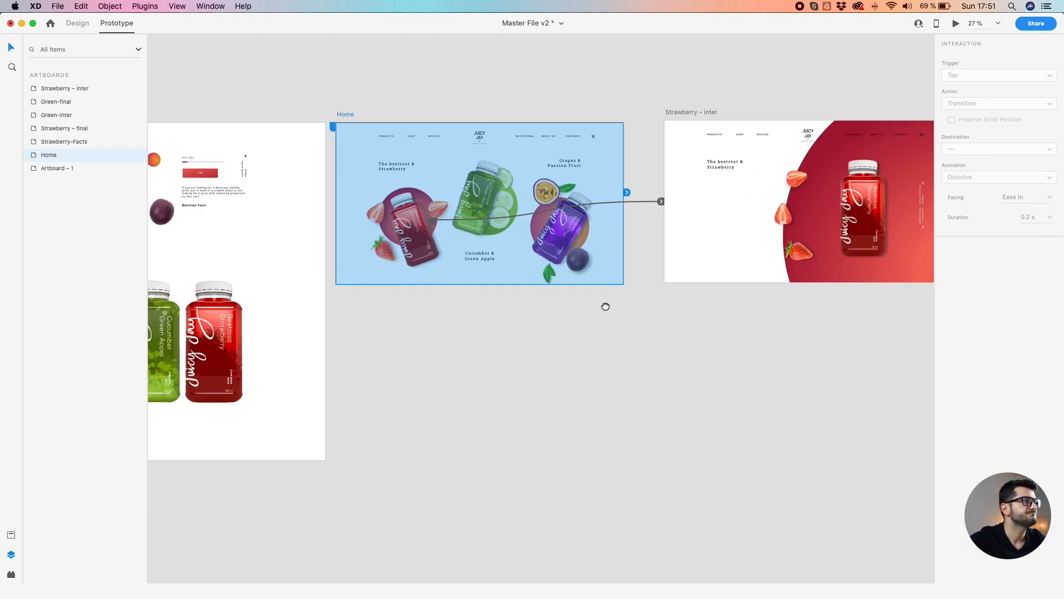
scroll(379, 219, "up", 5)
left_click(377, 218)
left_click(445, 221, "shift")
left_click(487, 197, "shift")
left_click(467, 176, "shift")
left_click(380, 275, "shift")
left_click(77, 24)
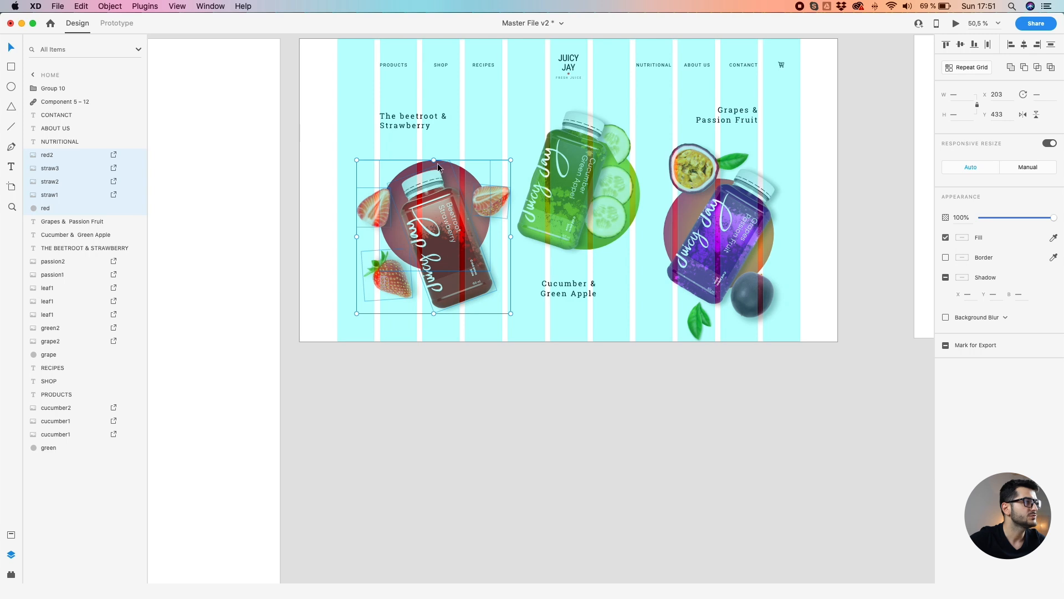
key("super+g")
double_click(55, 156)
type("red-bottle")
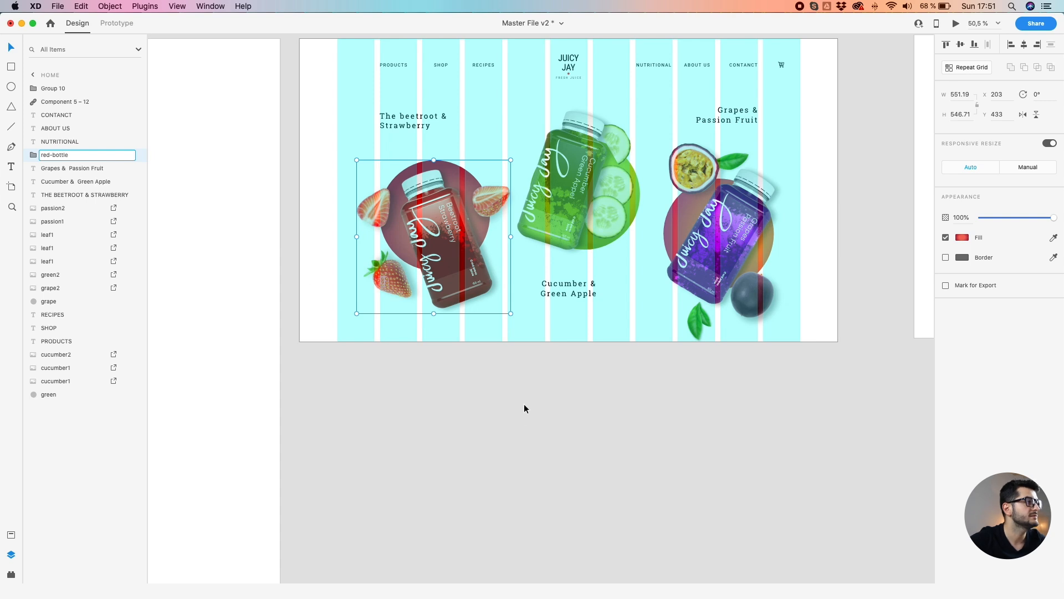
left_click(523, 421)
Check the layers of the red-bottle group on the Strawberry – inter artboard
scroll(624, 388, "down", 4)
scroll(725, 406, "right", 5)
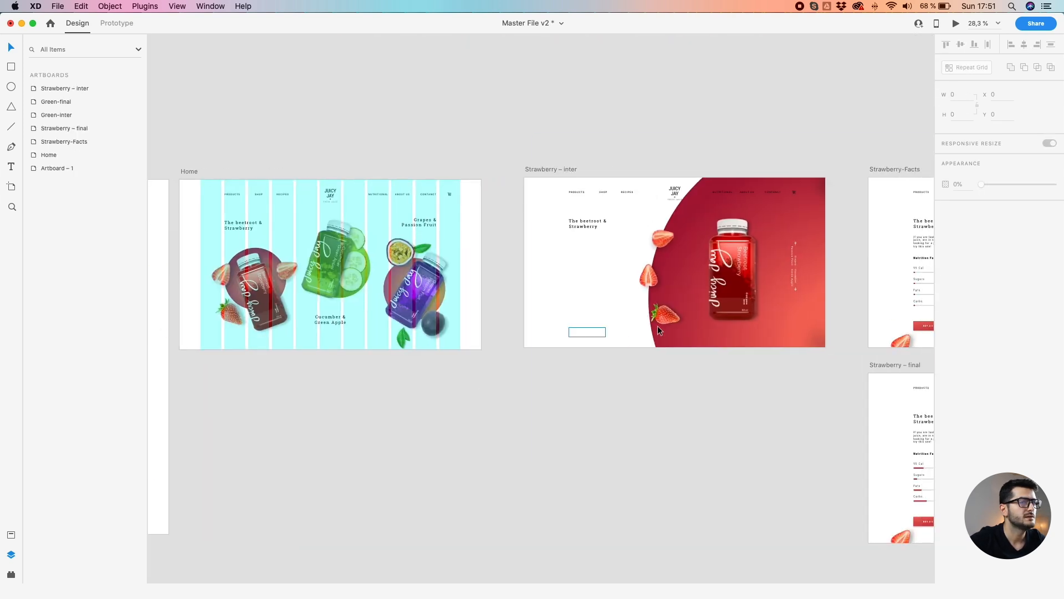
left_click(676, 299)
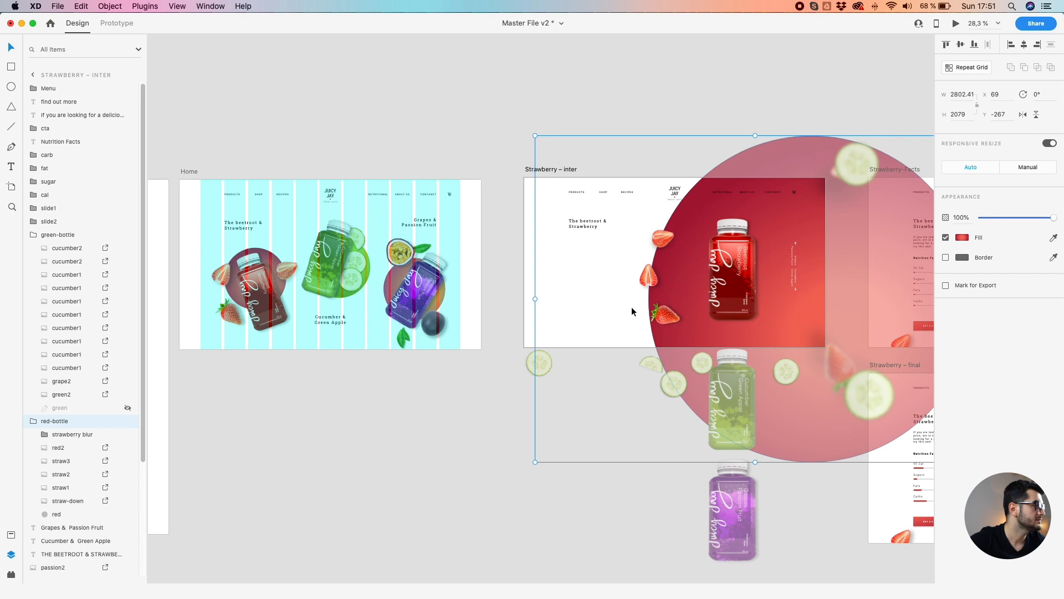
left_click(254, 463)
scroll(415, 425, "right", 5)
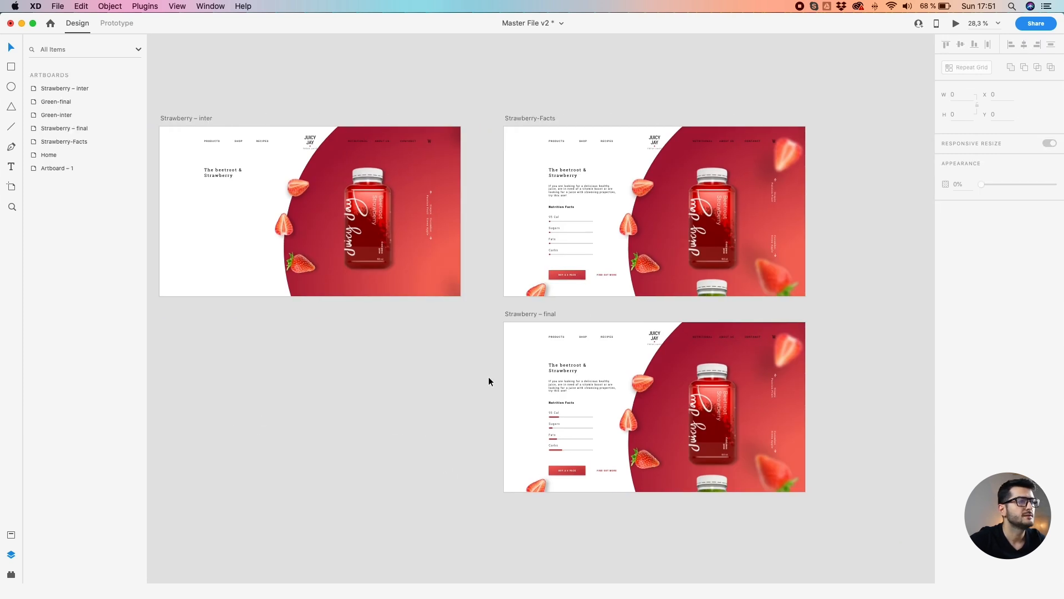
On Strawberry – final, unhide the green circle in the green-bottle group and move it out past the artboard's right edge
scroll(466, 397, "right", 5)
scroll(466, 397, "down", 1)
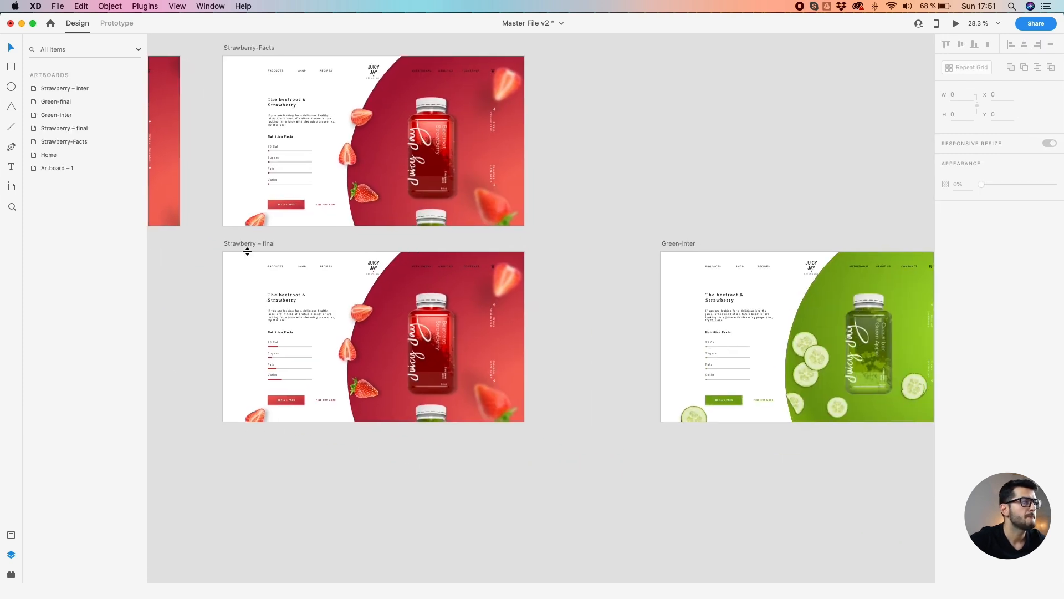
left_click(244, 244)
double_click(245, 244)
left_click(428, 414)
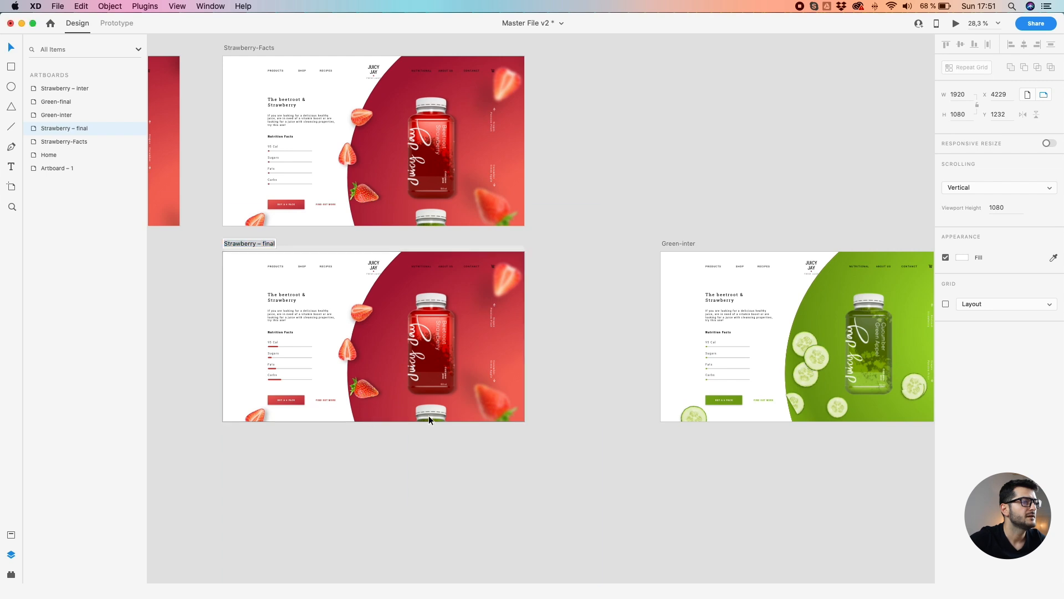
left_click(402, 387)
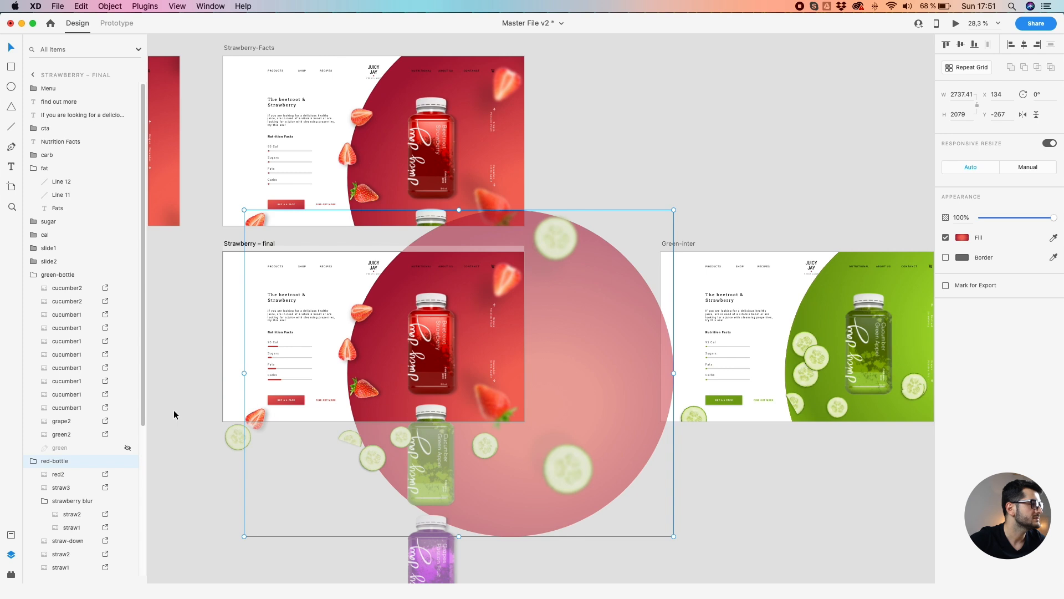
left_click(128, 448)
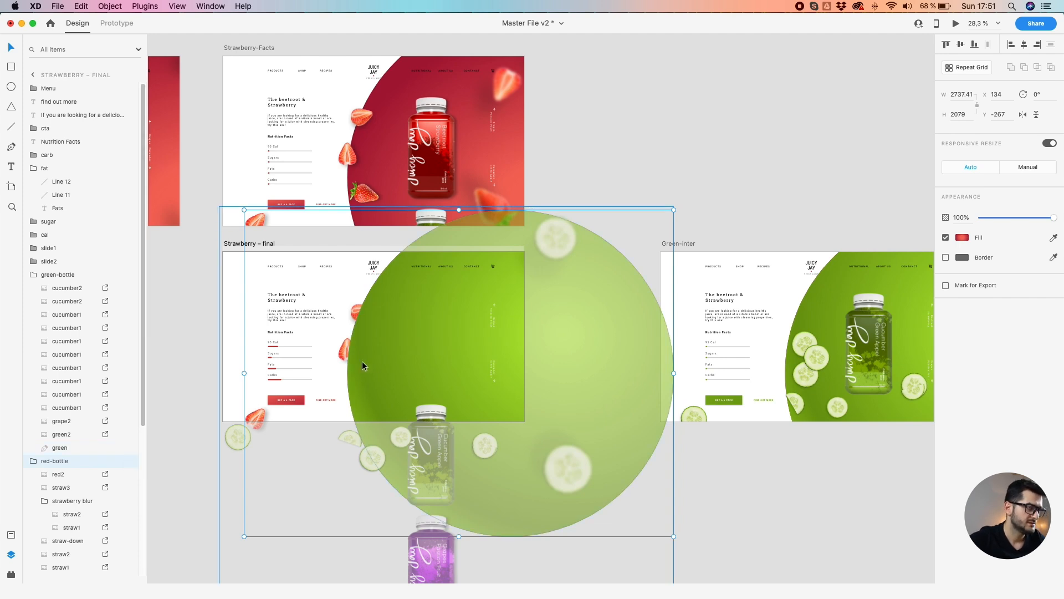
left_click_drag(390, 303, 486, 325)
key("super+z")
left_click(397, 315, "super")
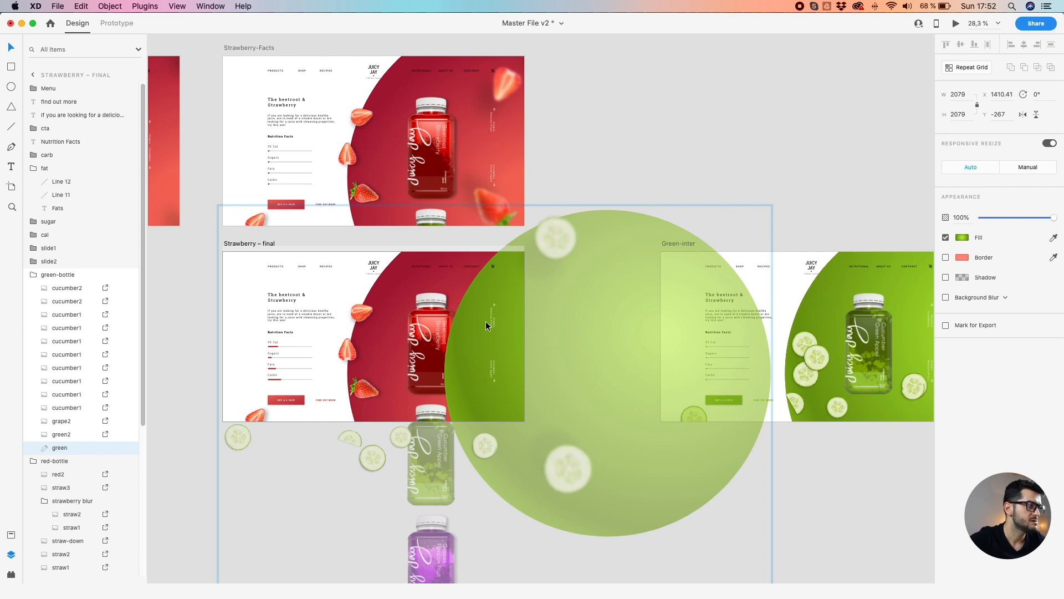
left_click_drag(486, 321, 566, 278)
left_click(582, 174)
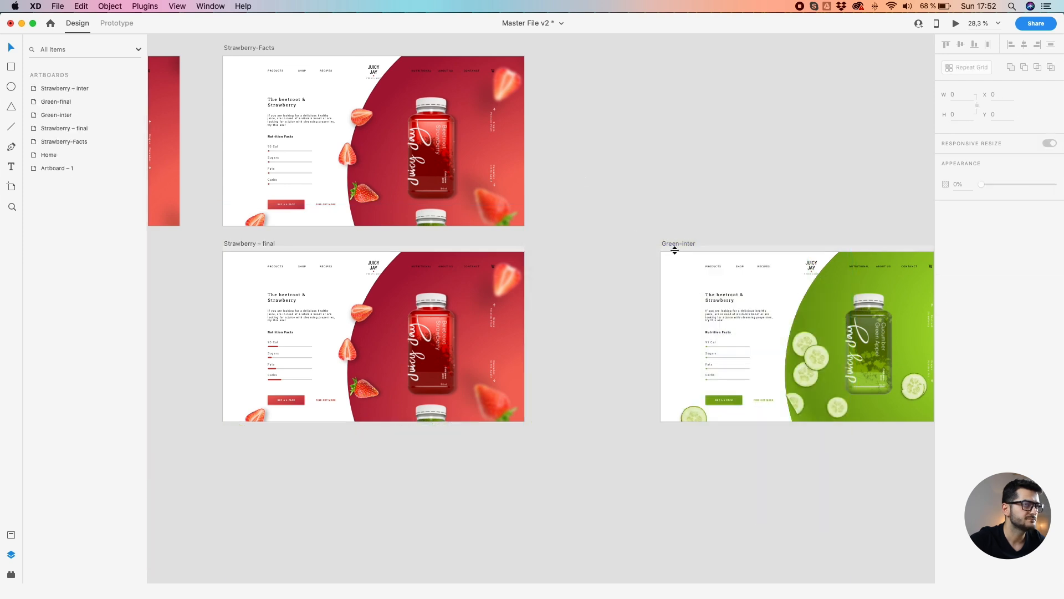
Move the Green-inter and Green-final artboards farther right, away from the strawberry artboards and with a wider gap between them
scroll(674, 250, "down", 5)
left_click(414, 230)
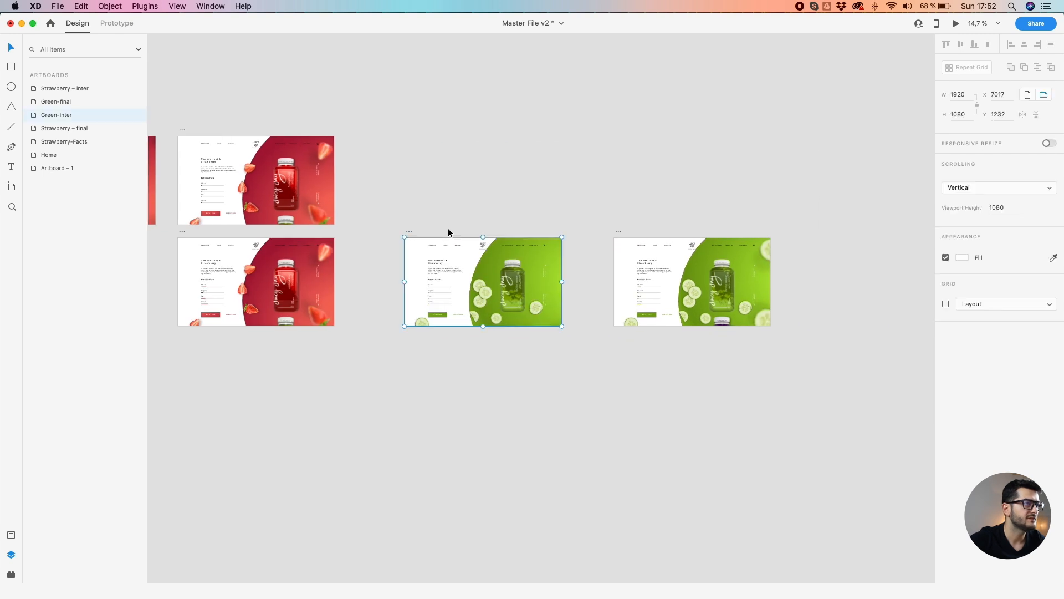
left_click(617, 231, "shift")
left_click_drag(411, 235, 501, 238)
left_click(554, 232)
left_click_drag(709, 234, 768, 234)
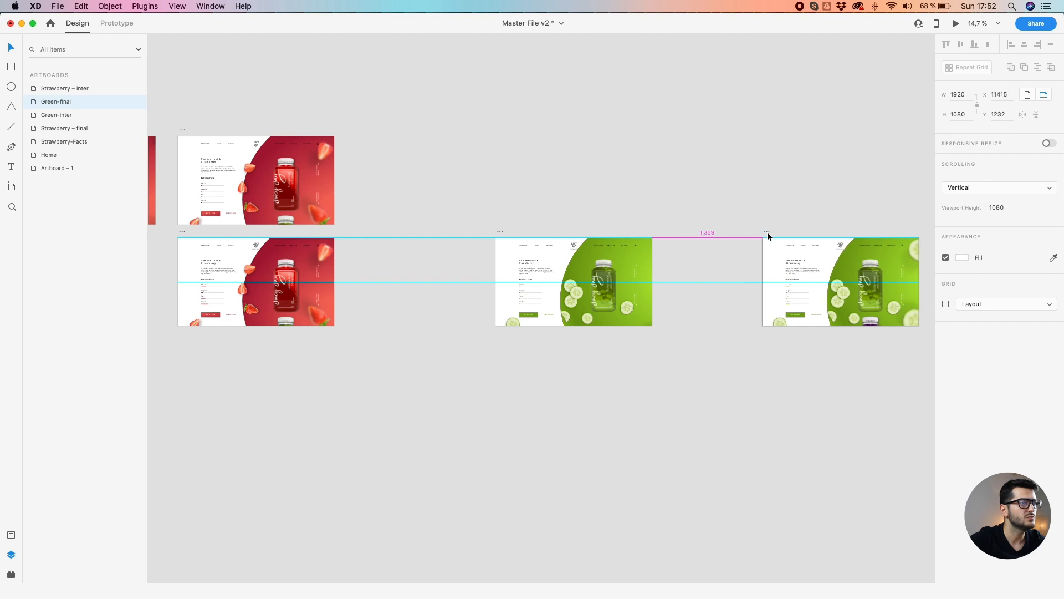
On Strawberry-Facts, unhide the green-bottle group's green circle and move it just outside the artboard's right edge, at X 1920.41
left_click_drag(441, 207, 603, 288)
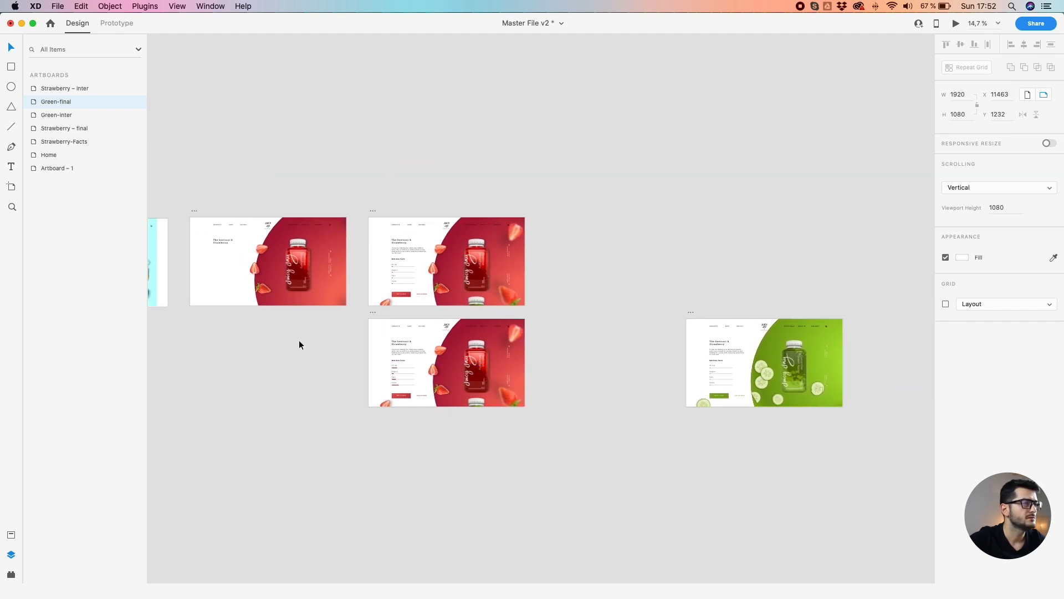
double_click(451, 234)
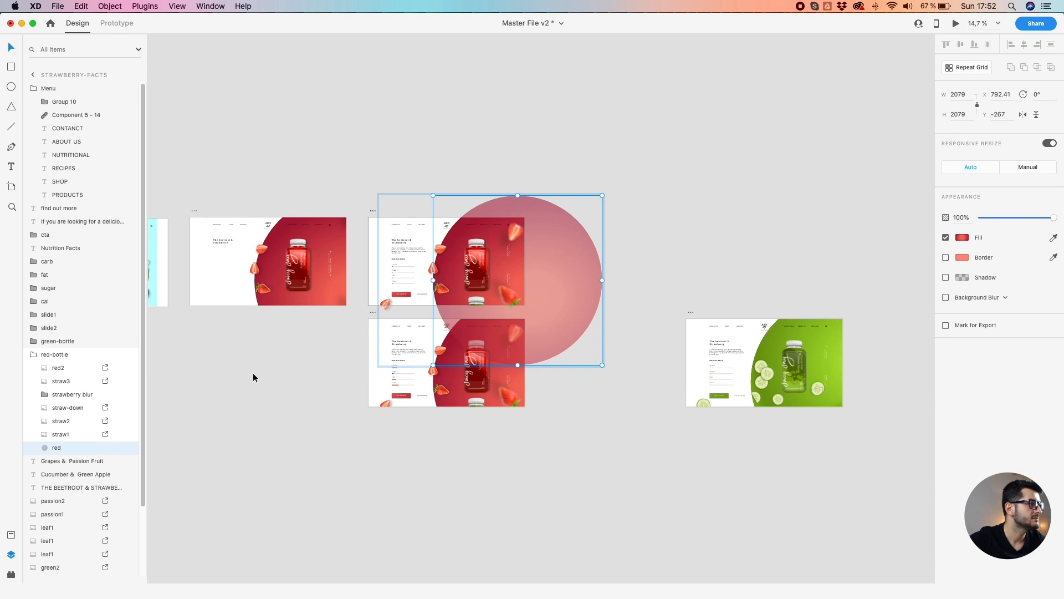
left_click(34, 342)
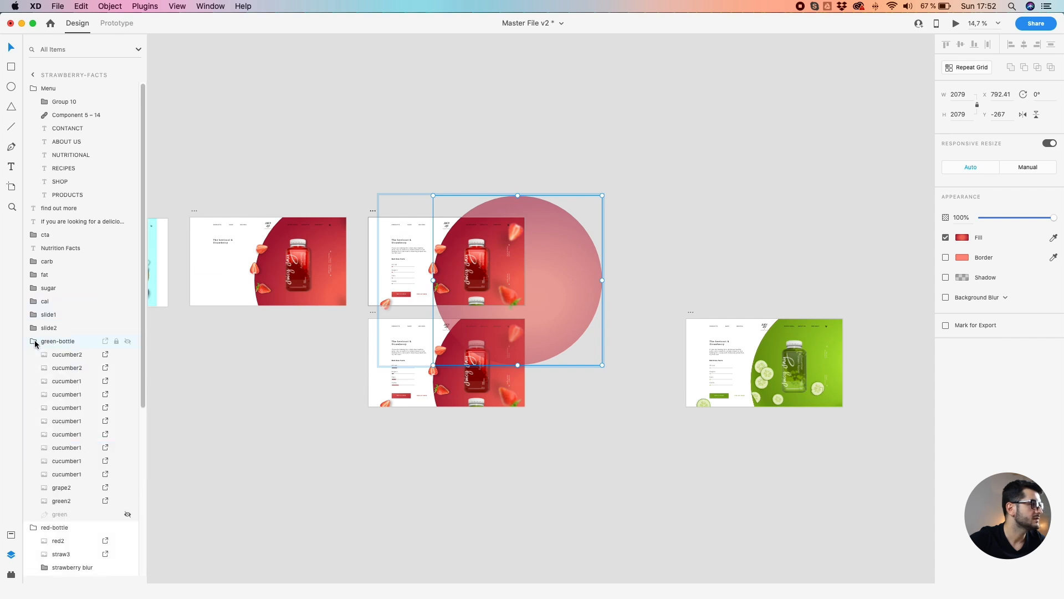
left_click(128, 514)
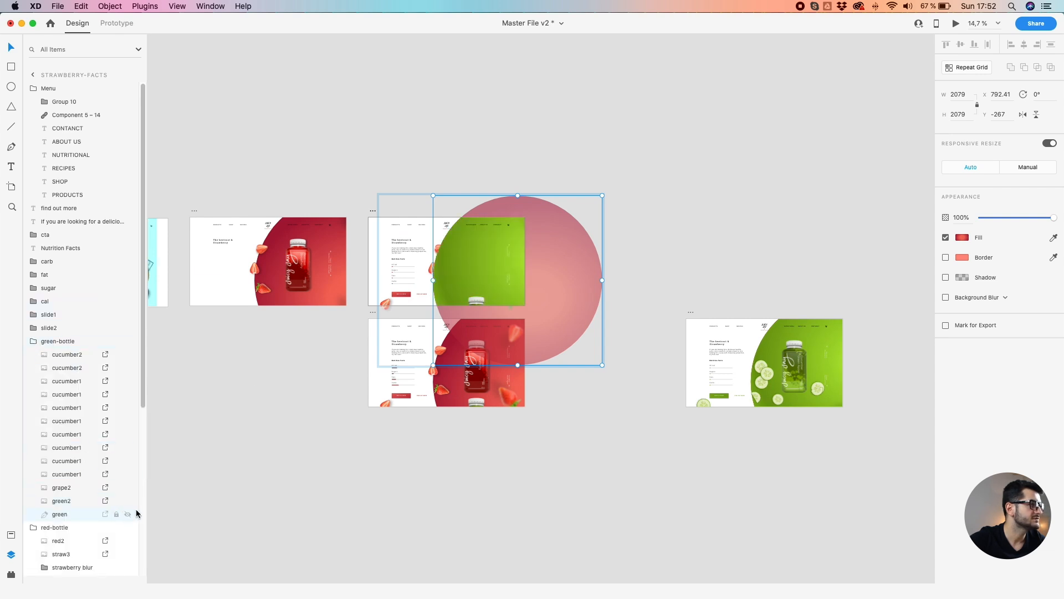
left_click_drag(447, 257, 539, 263)
key("super+z")
double_click(446, 257)
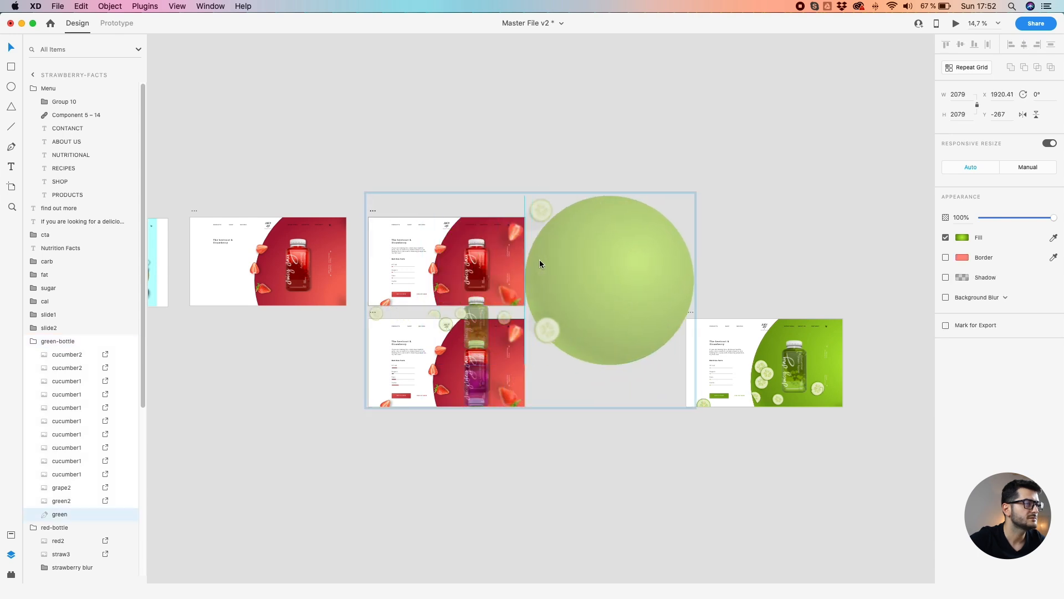
left_click(416, 149)
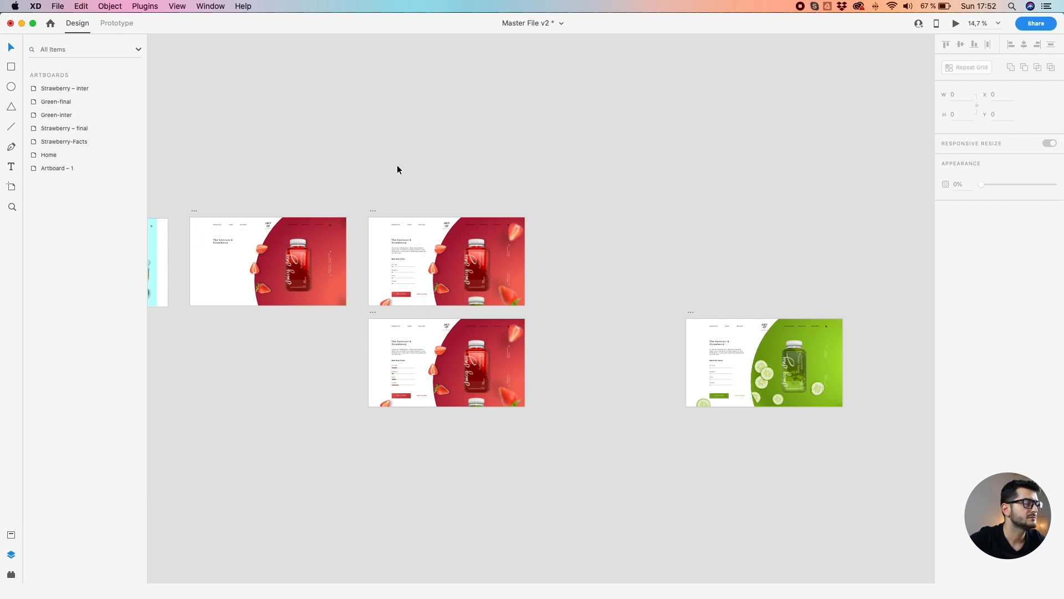
Bring the Green-inter and Green-final artboards back closer to the strawberry artboards, placing Green-final at X 9632
scroll(470, 206, "down", 3)
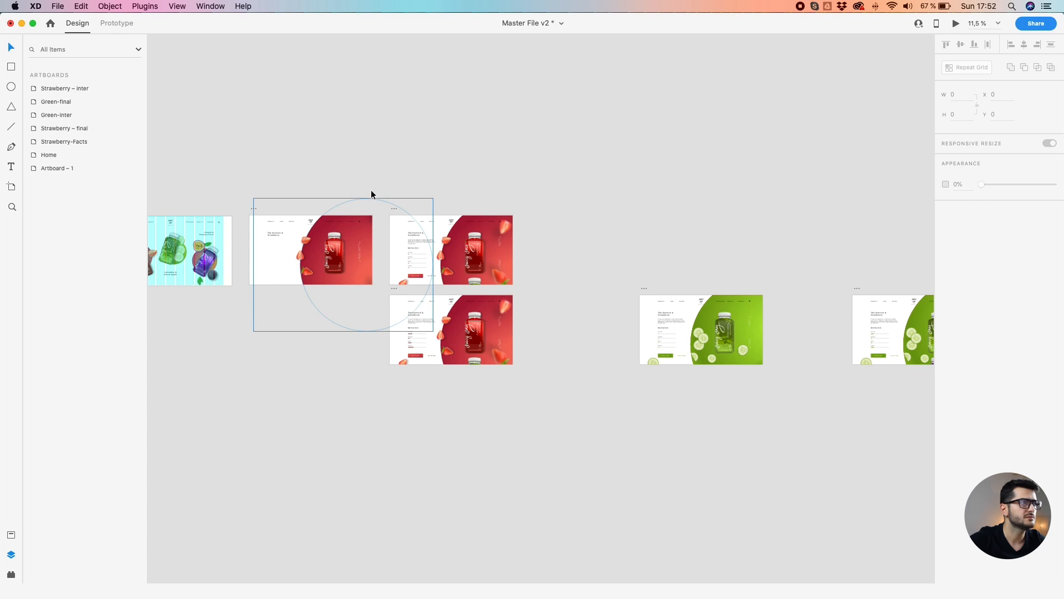
left_click_drag(647, 287, 619, 287)
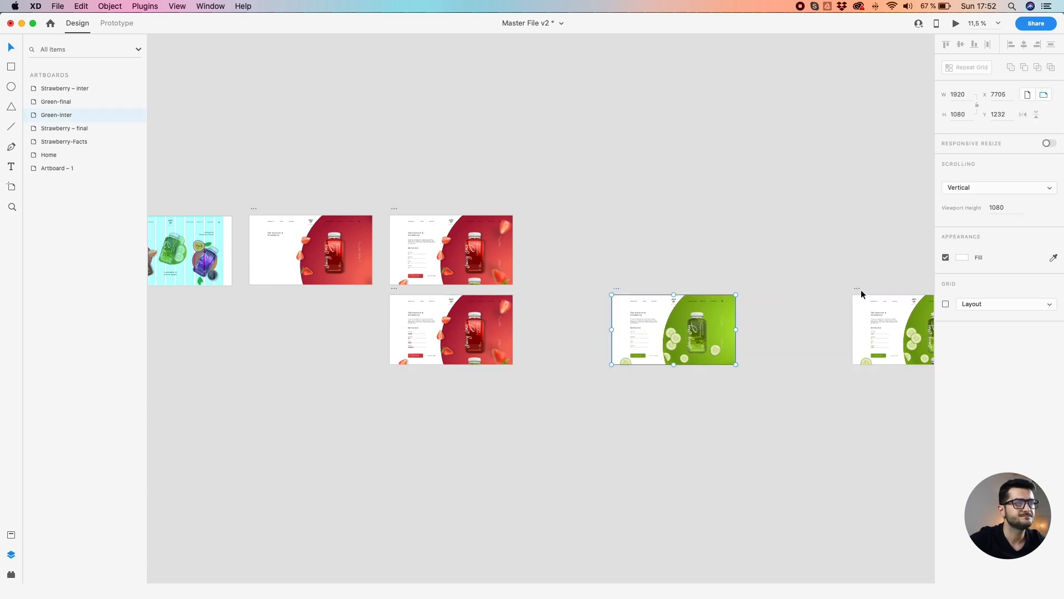
left_click(859, 288, "shift")
left_click_drag(859, 287, 737, 291)
left_click(810, 282)
Open the prototype preview from the Home artboard and reduce it to a smaller window over the canvas
left_click_drag(261, 196, 394, 204)
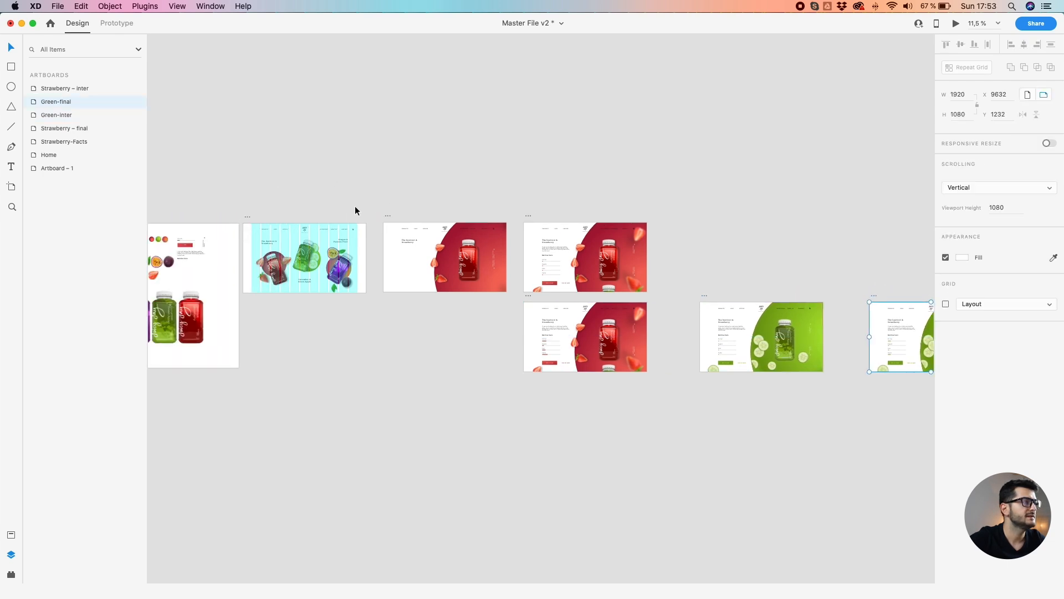
left_click(249, 216)
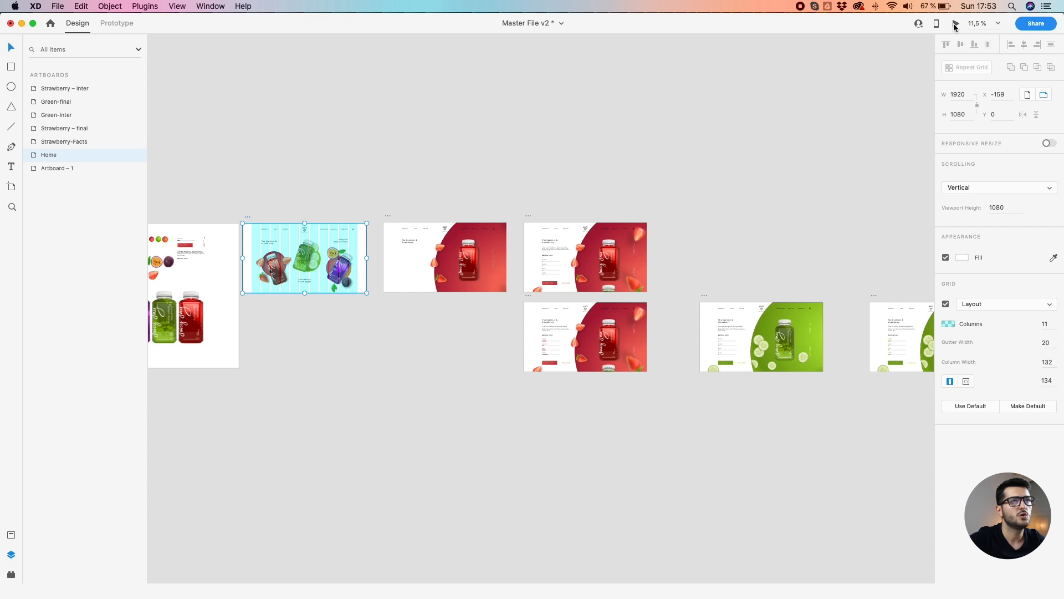
left_click(954, 24)
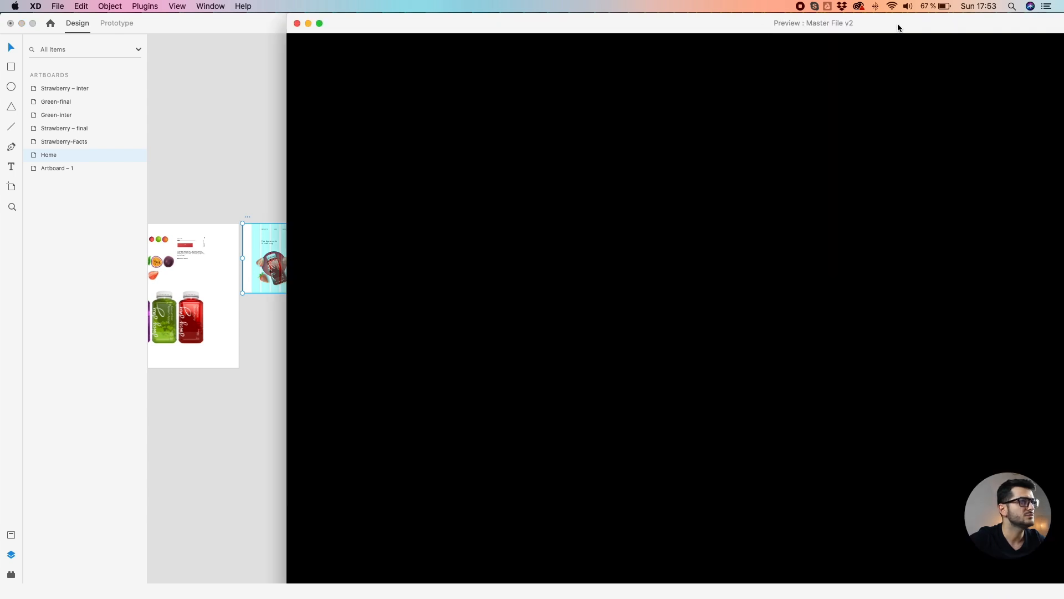
left_click(299, 21)
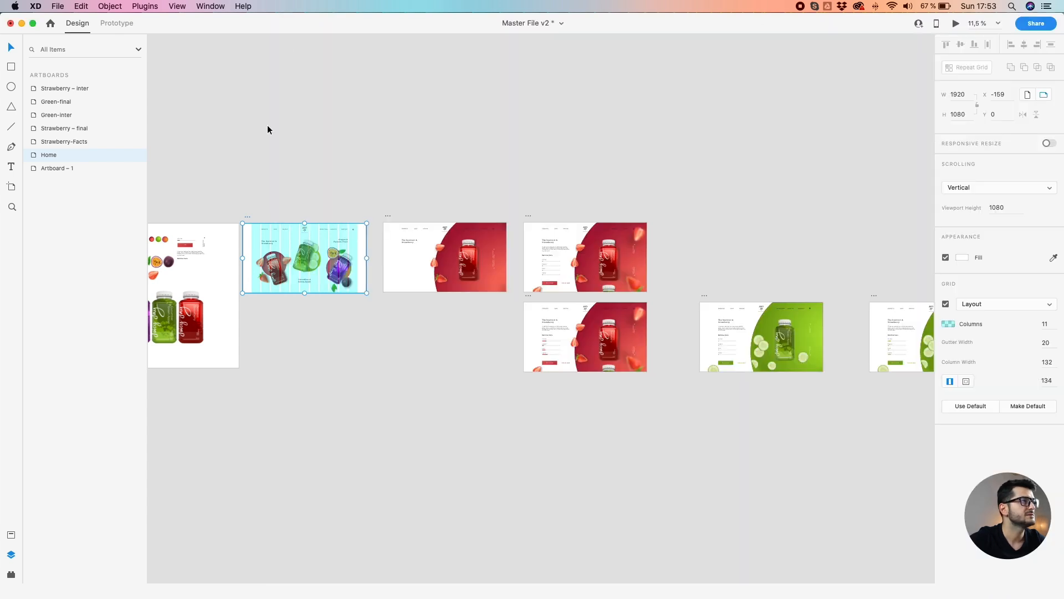
left_click(957, 25)
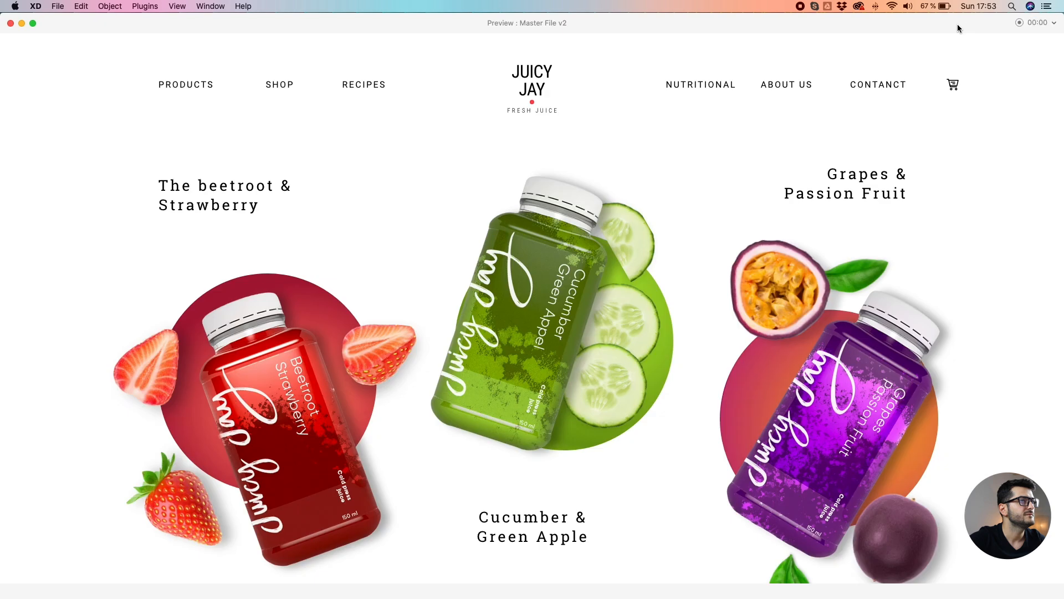
double_click(54, 24)
left_click_drag(86, 62, 240, 65)
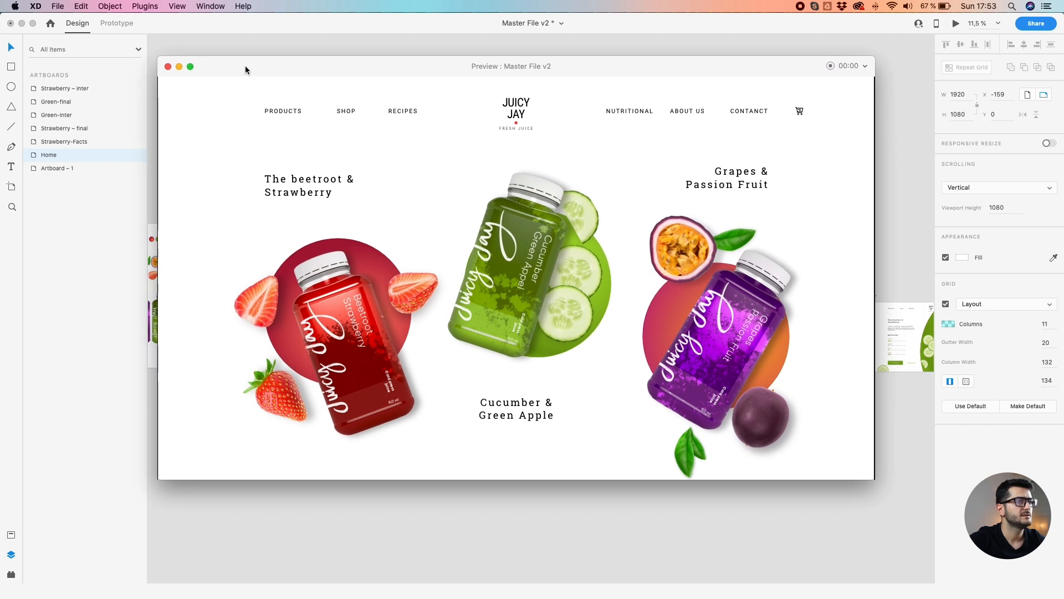
Play the preview from Home through the strawberry slide to the green slide, and close the preview
left_click(360, 314)
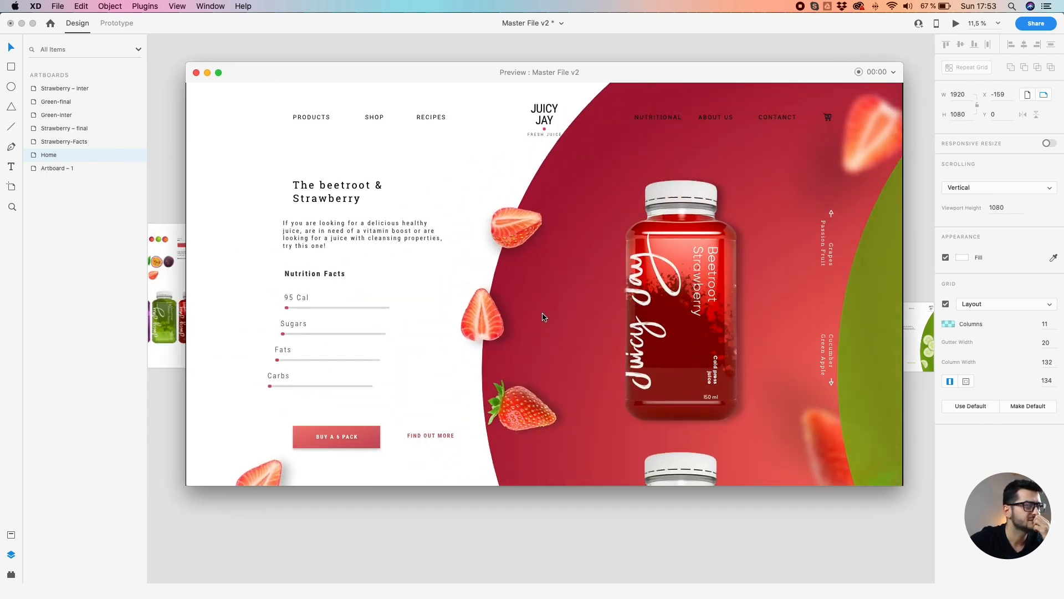
left_click(670, 459)
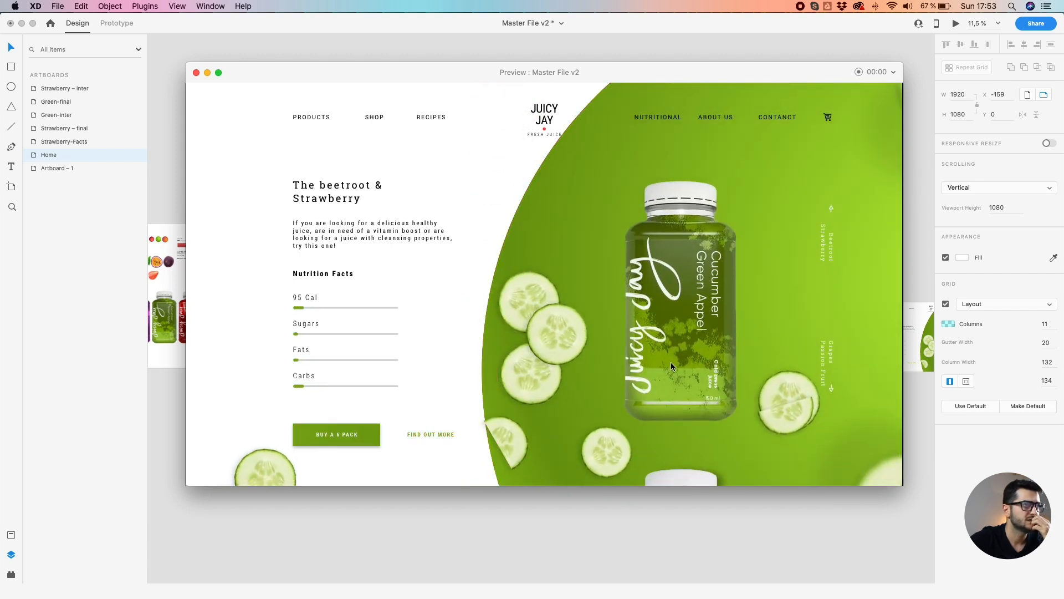
left_click(195, 73)
On Strawberry – inter, unhide the green-bottle group's green circle and move it out past the artboard's right edge
left_click(381, 174)
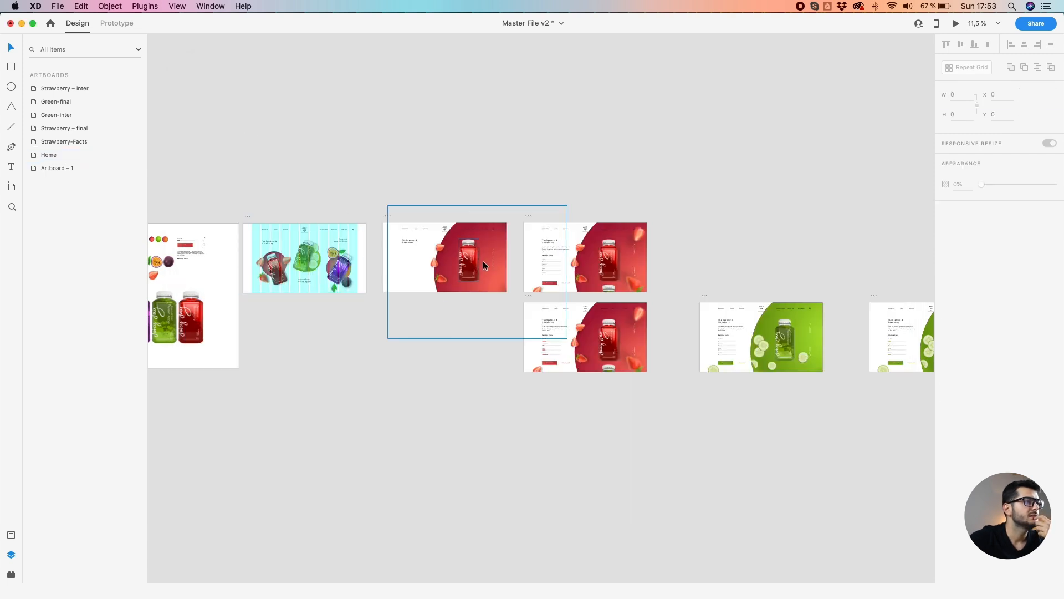
left_click(474, 288)
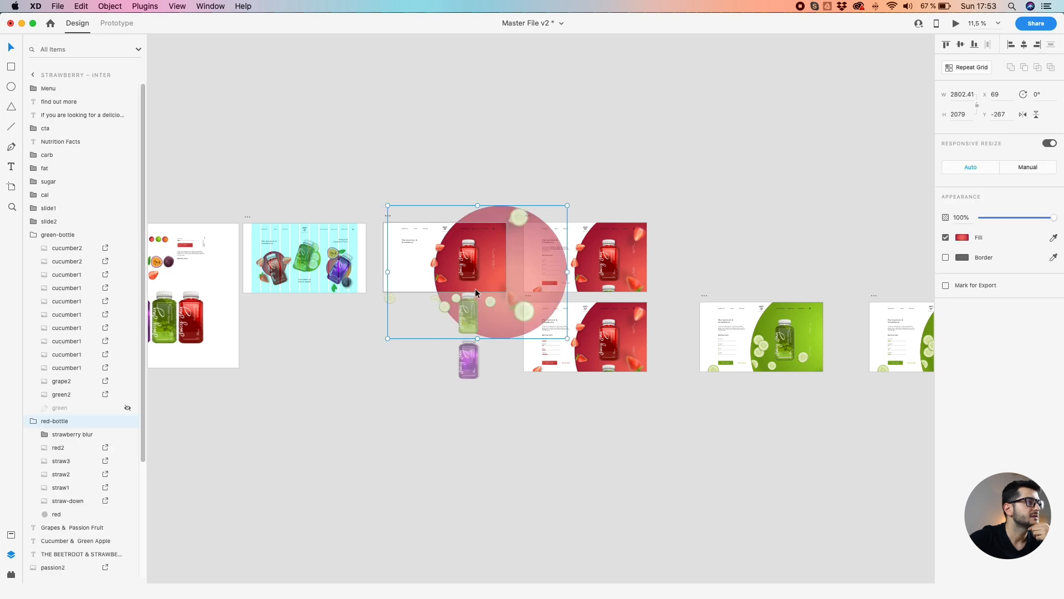
double_click(470, 318)
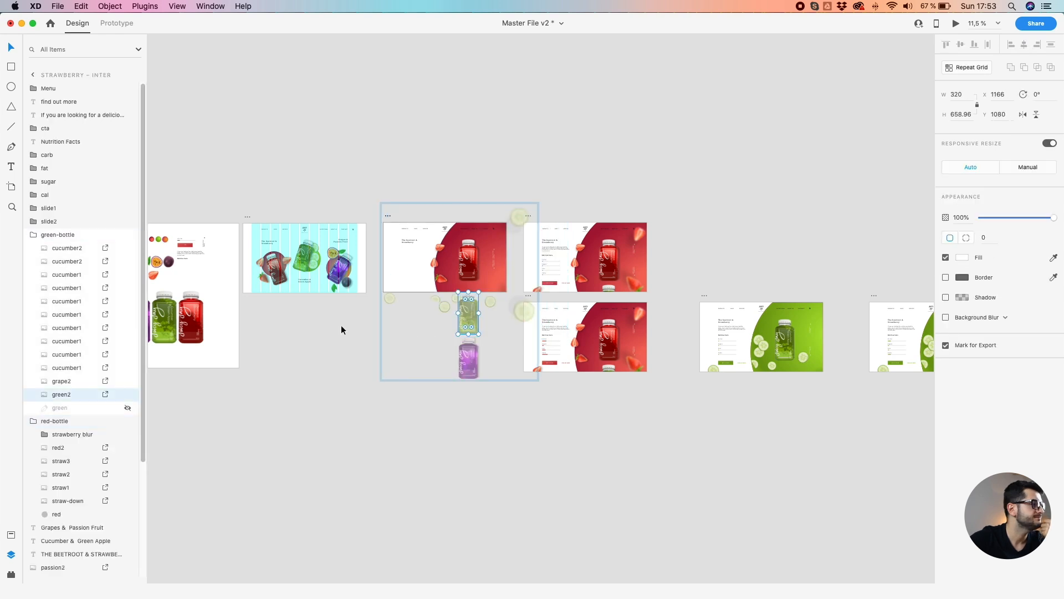
left_click(128, 409)
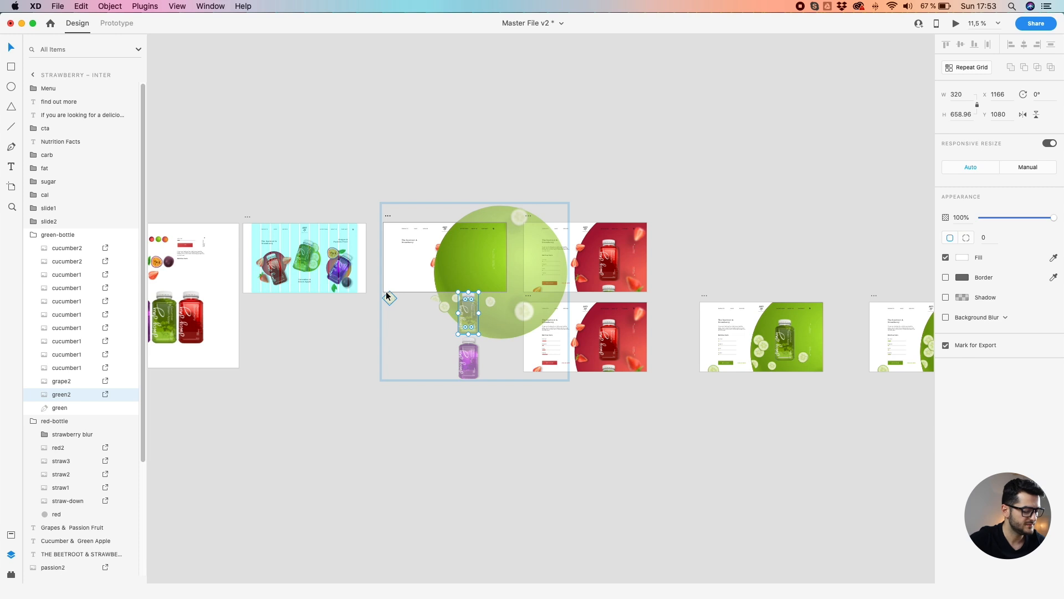
left_click_drag(480, 249, 552, 250)
left_click(463, 166)
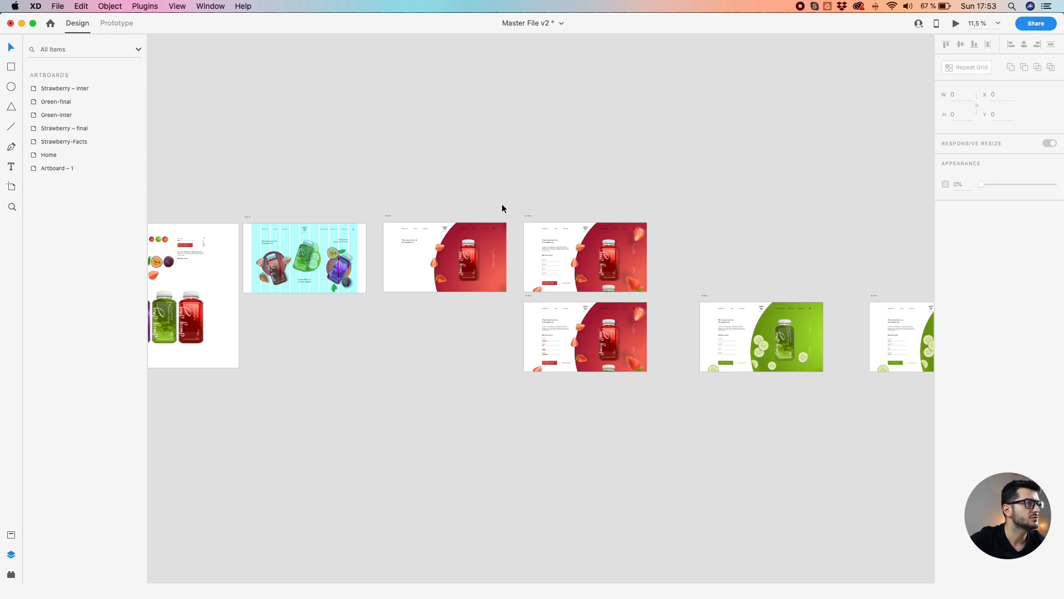
Reposition the Strawberry – final artboard directly beneath Strawberry-Facts, placing it at X 4229, Y 1280
left_click(604, 289)
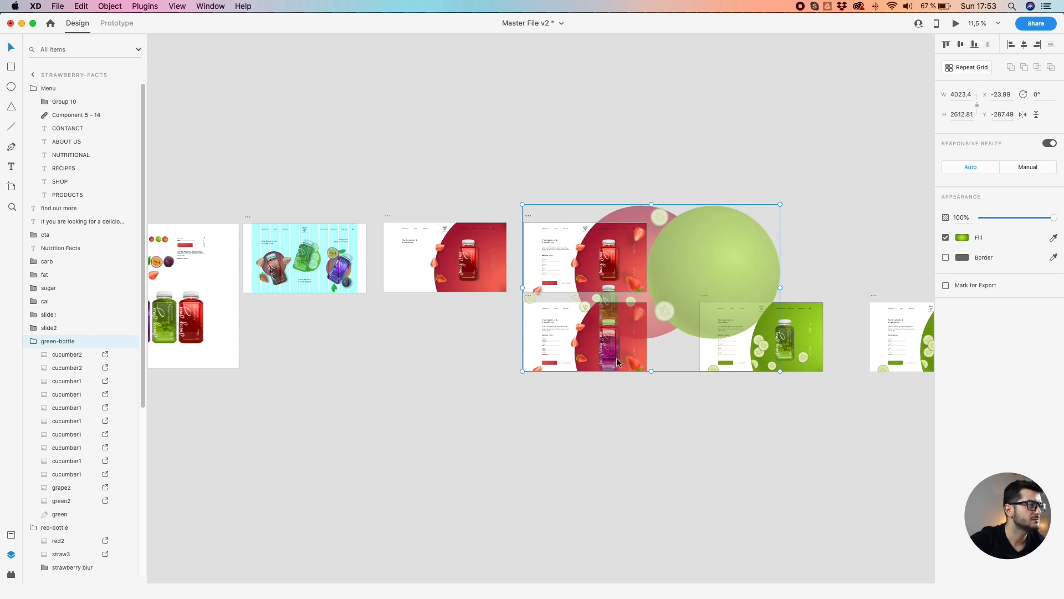
left_click(561, 357)
left_click_drag(527, 296, 529, 323)
left_click(537, 372)
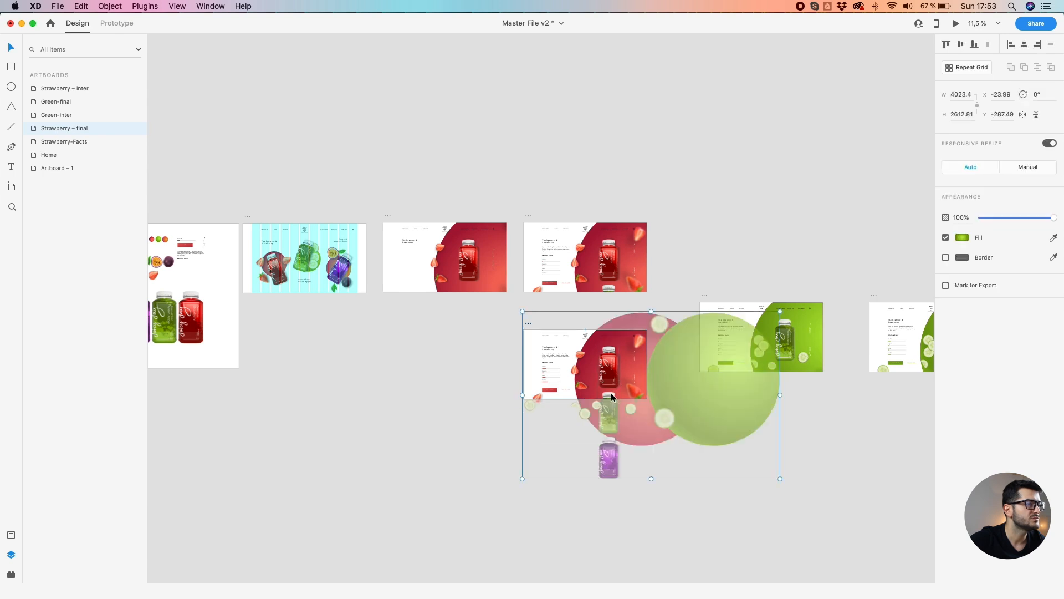
left_click(689, 252)
left_click_drag(714, 273, 590, 253)
left_click_drag(390, 294, 386, 274)
left_click_drag(277, 312, 389, 308)
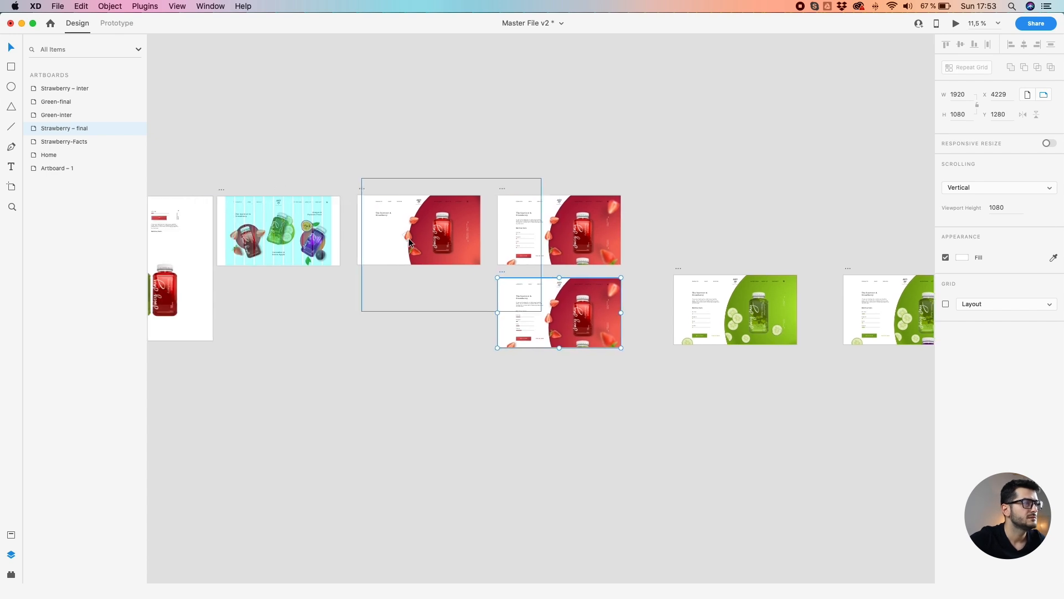
Preview the prototype from Home in a smaller window, play through the strawberry slide to the green slide, and close the preview
left_click(223, 191)
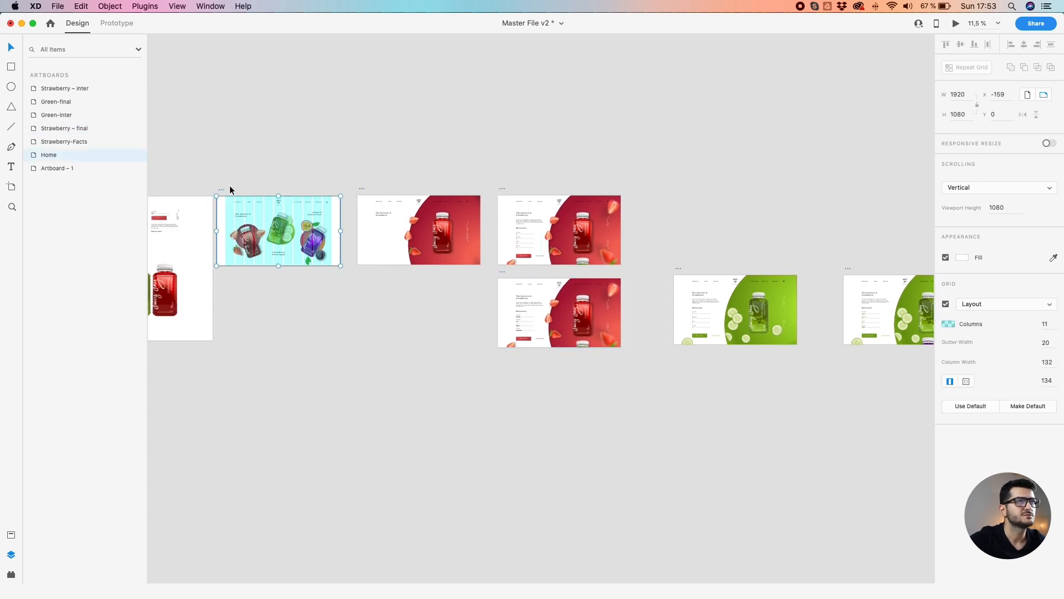
left_click(956, 25)
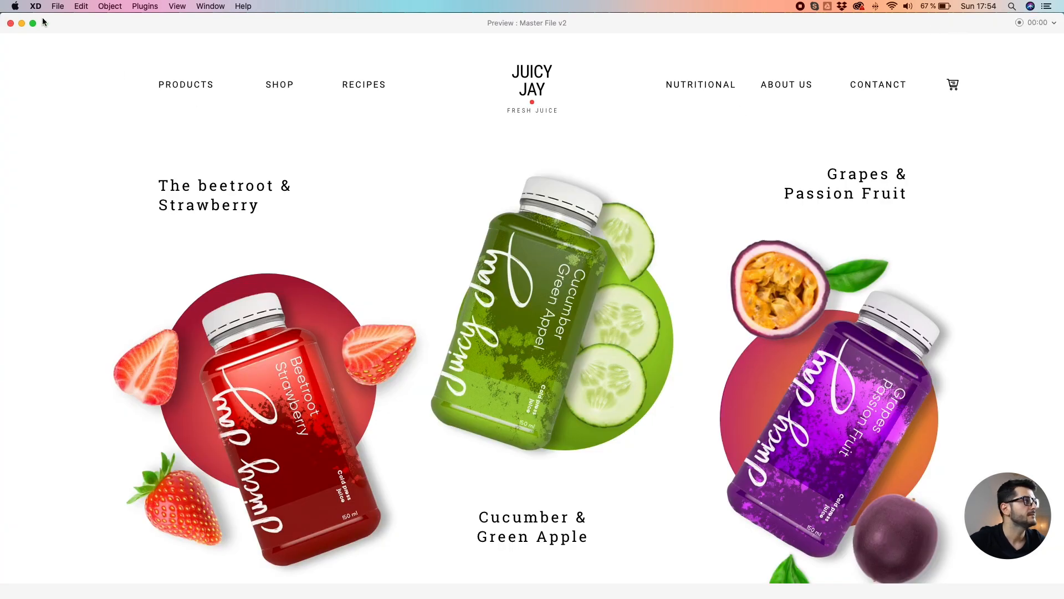
left_click_drag(3, 16, 377, 226)
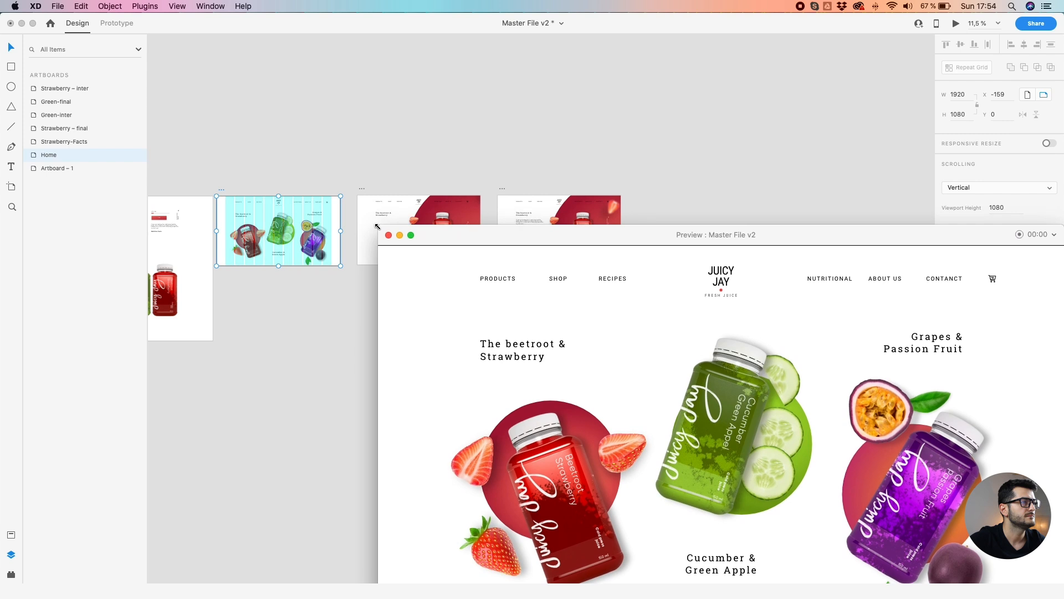
left_click_drag(480, 235, 294, 49)
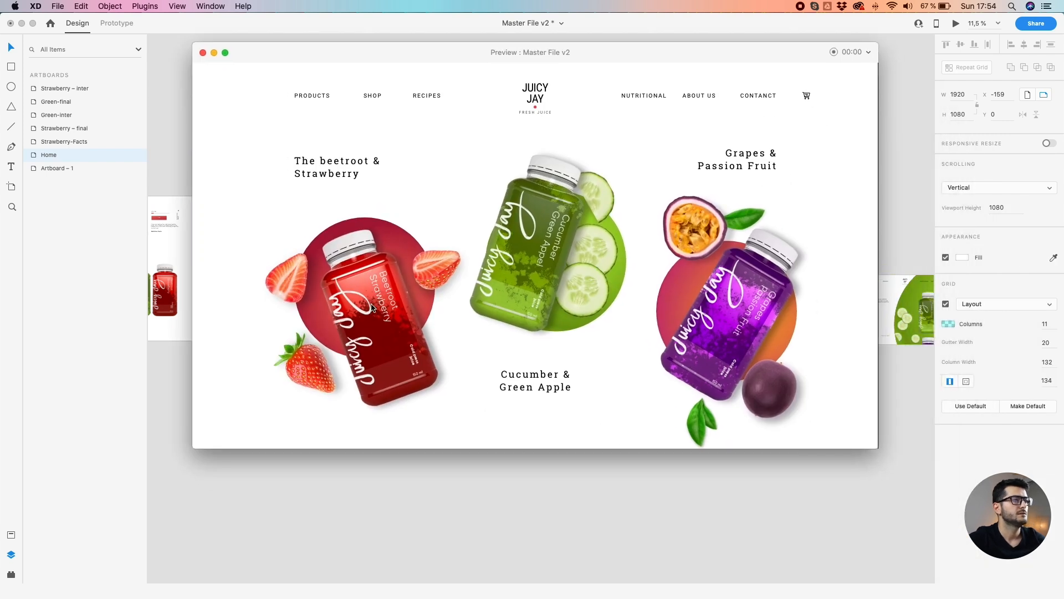
left_click(372, 307)
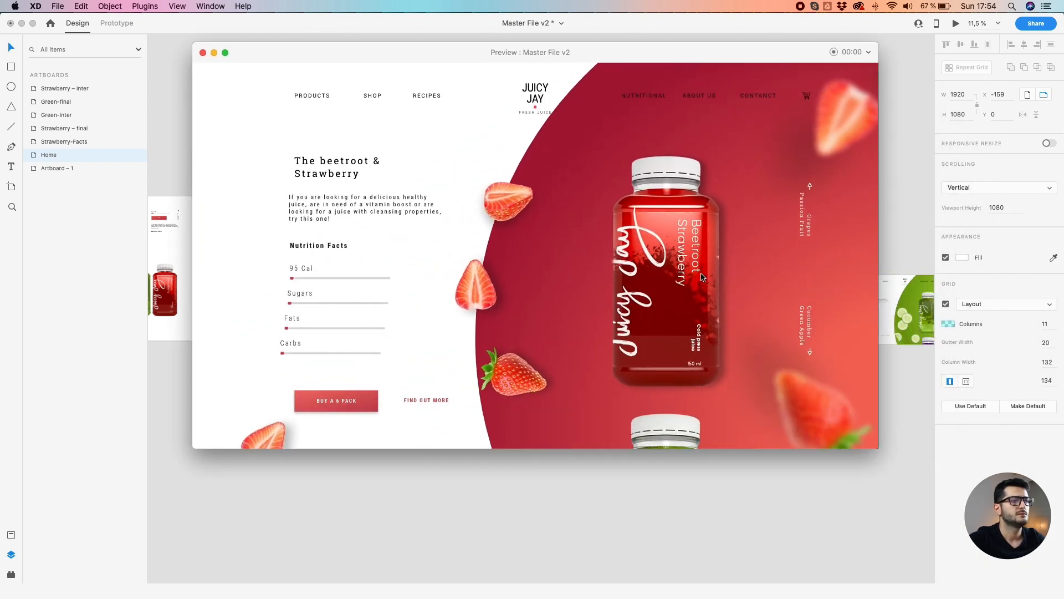
left_click(666, 435)
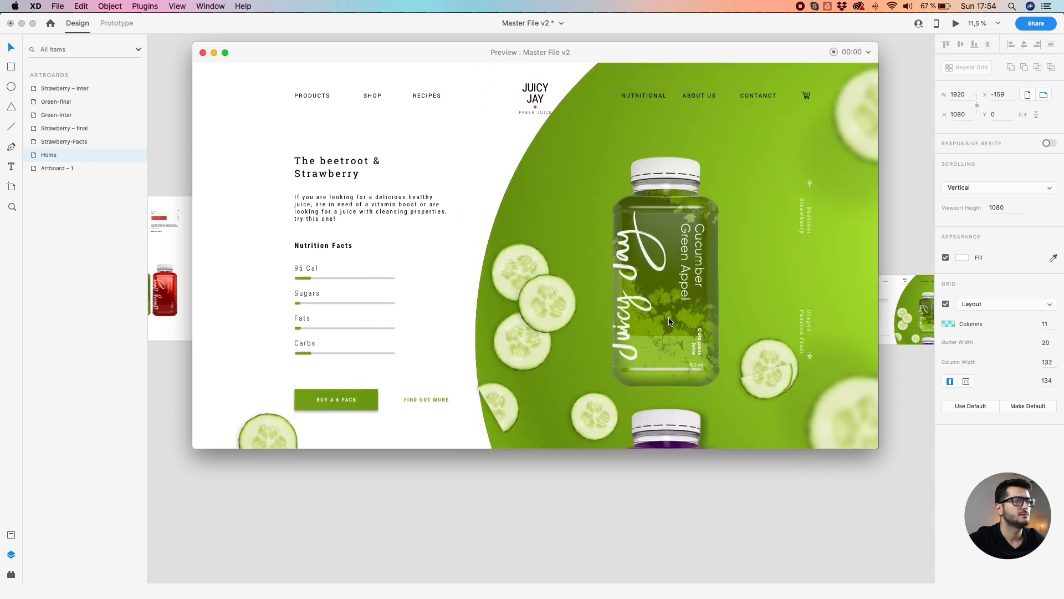
left_click(202, 53)
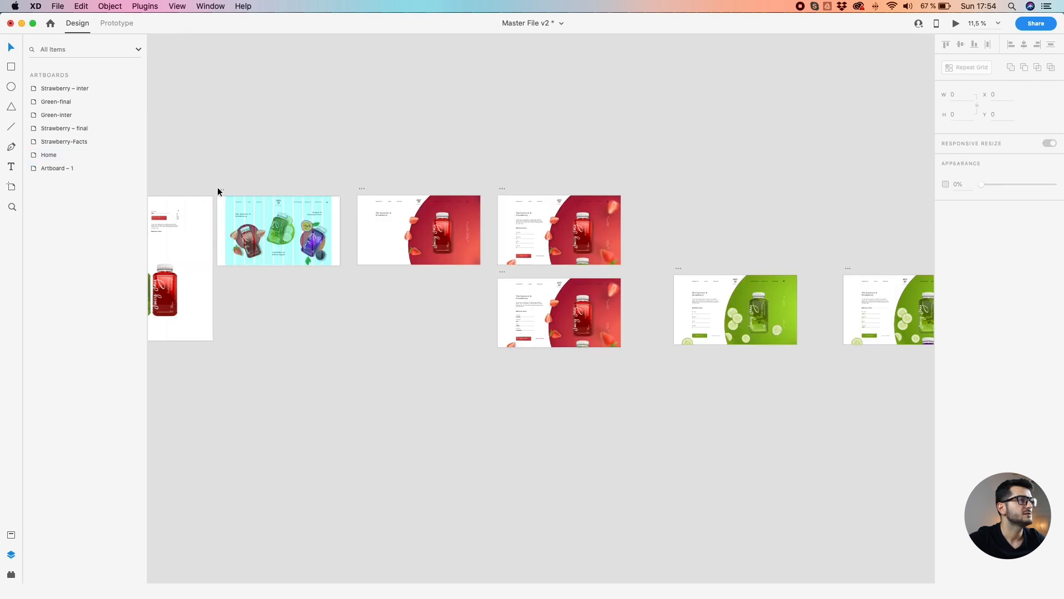
Reopen the preview in a smaller window, play the Home-to-strawberry transition twice to watch the leaves, and dismiss the preview
left_click(955, 24)
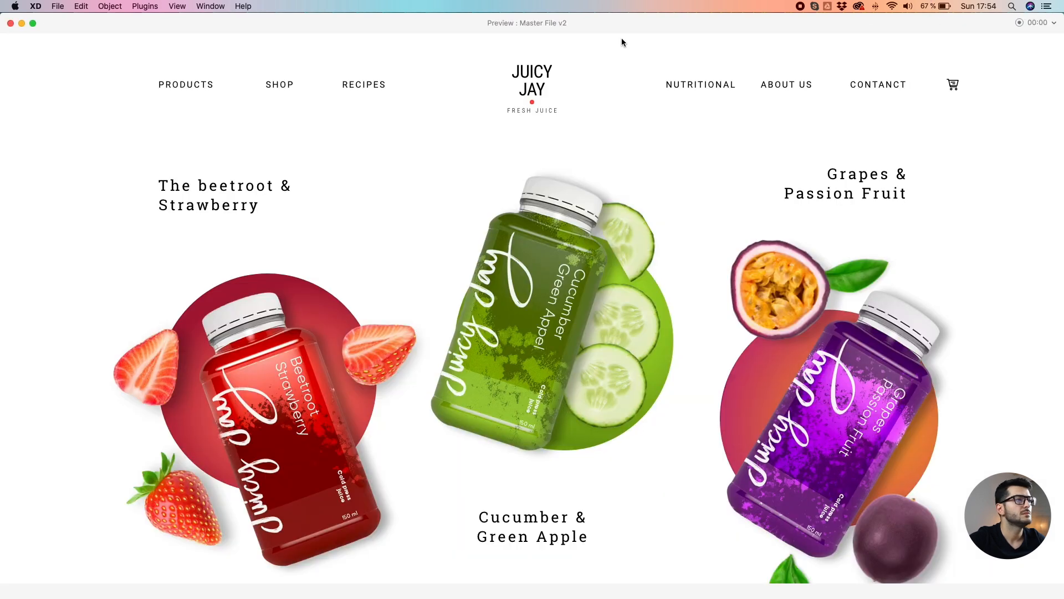
left_click_drag(1, 15, 530, 308)
left_click_drag(656, 321, 470, 168)
left_click(494, 360)
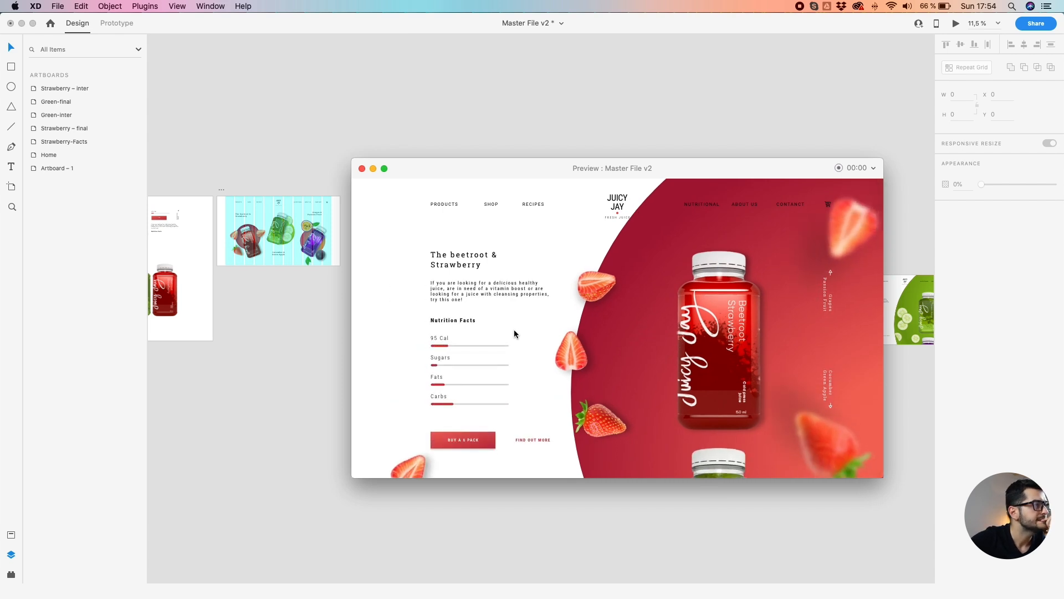
left_click(223, 190)
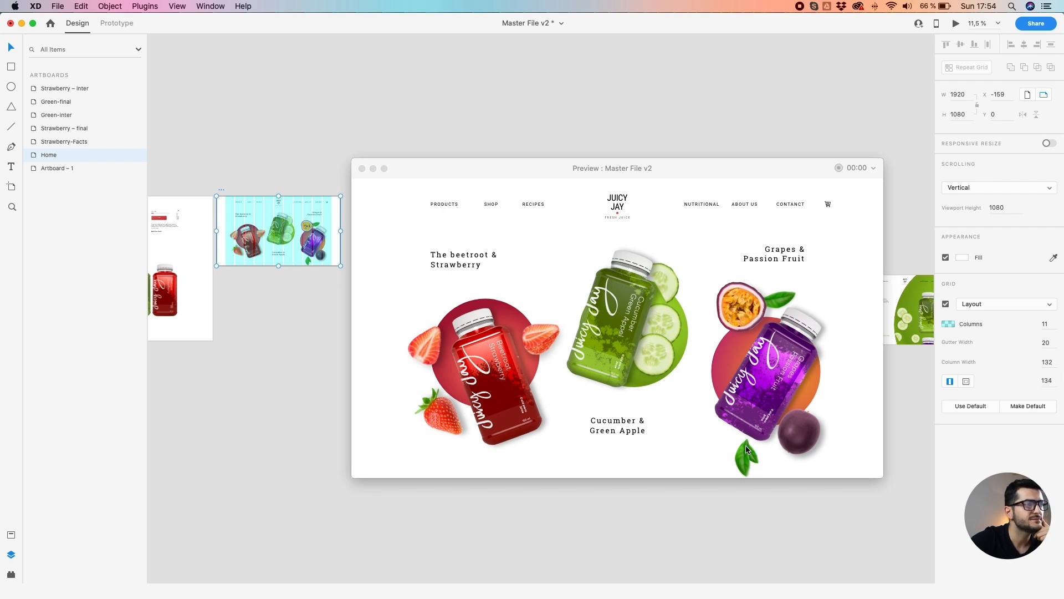
left_click(488, 395)
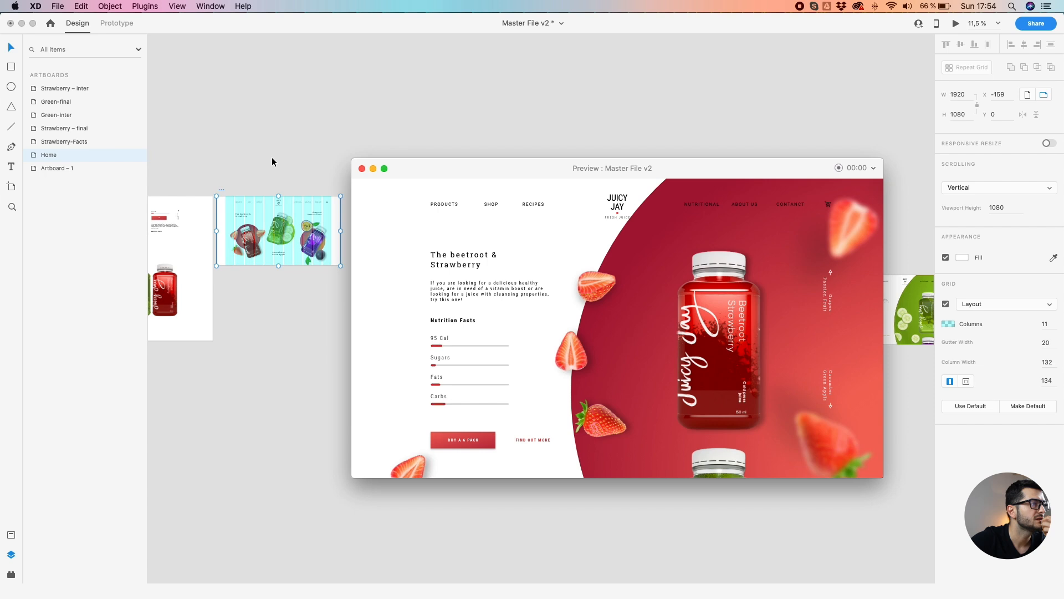
left_click(372, 170)
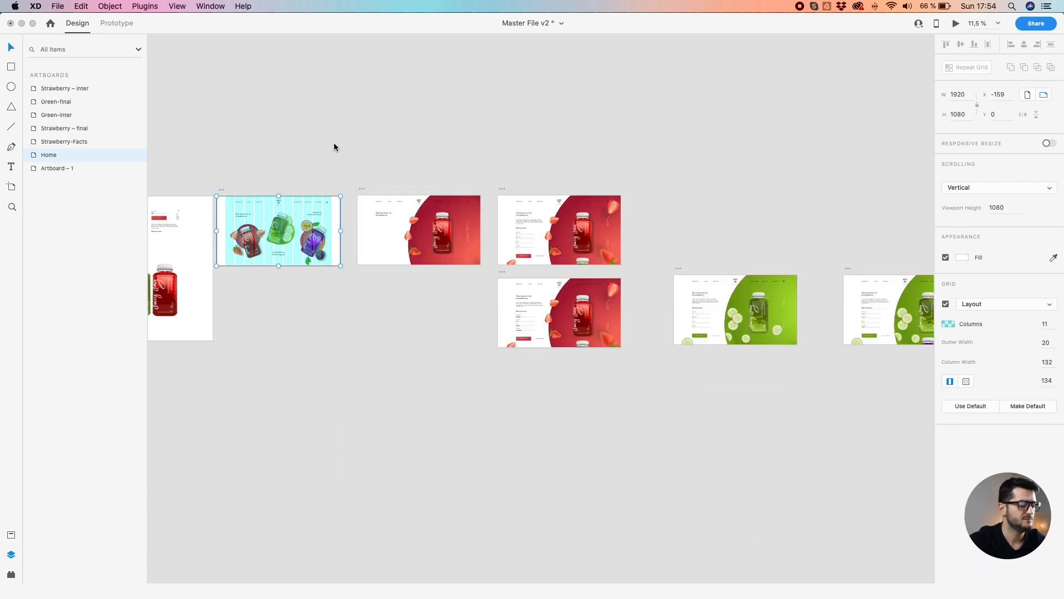
On the Home artboard, rename the second leaf1 layer, the smaller leaf below the purple bottle, as leaf2
scroll(301, 248, "up", 8)
left_click(340, 311)
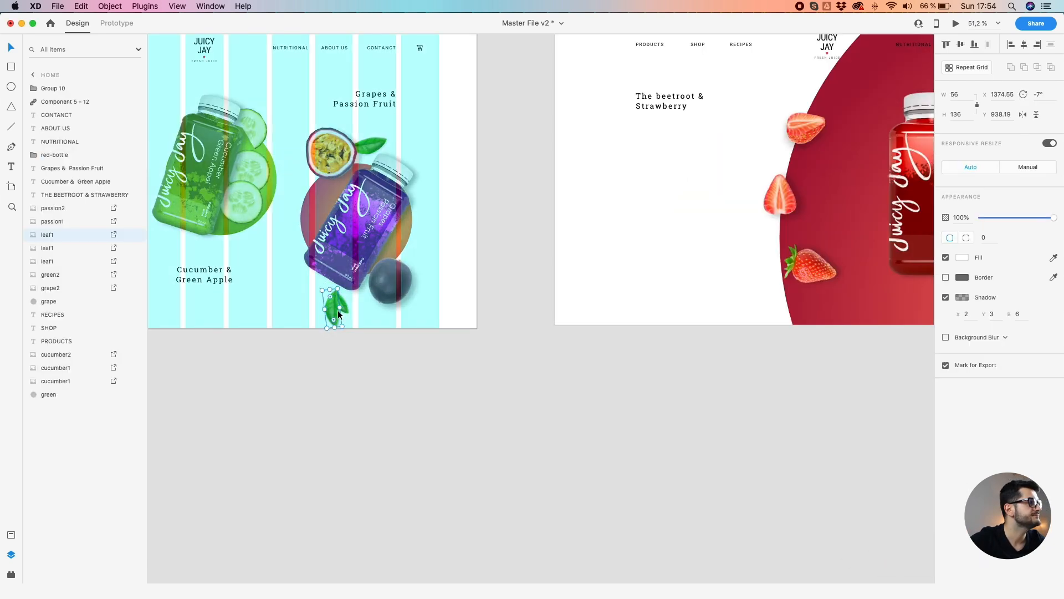
scroll(337, 310, "up", 2)
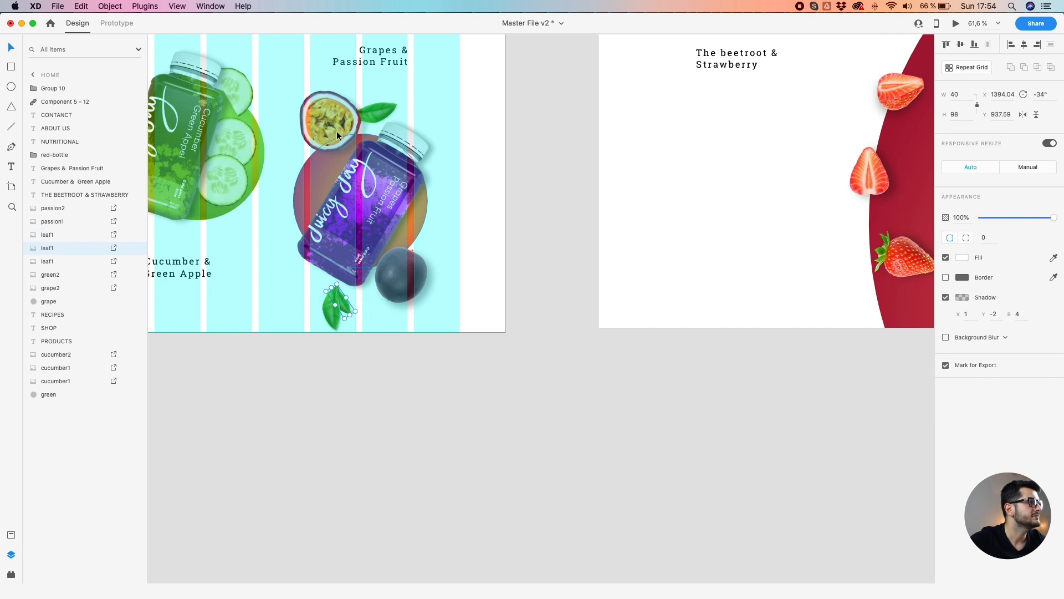
left_click(374, 107)
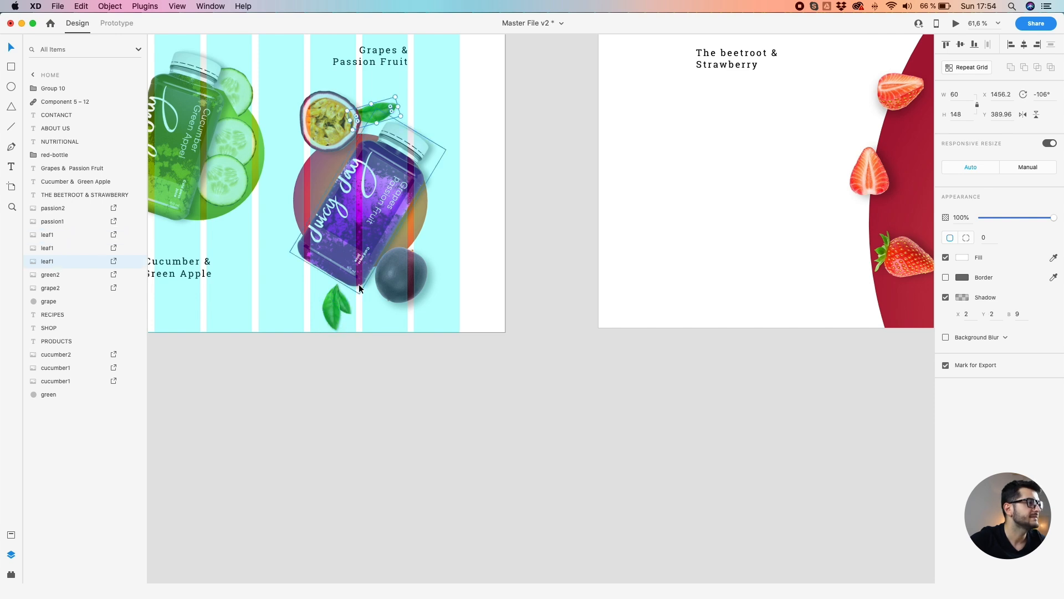
left_click(334, 303)
left_click(382, 115)
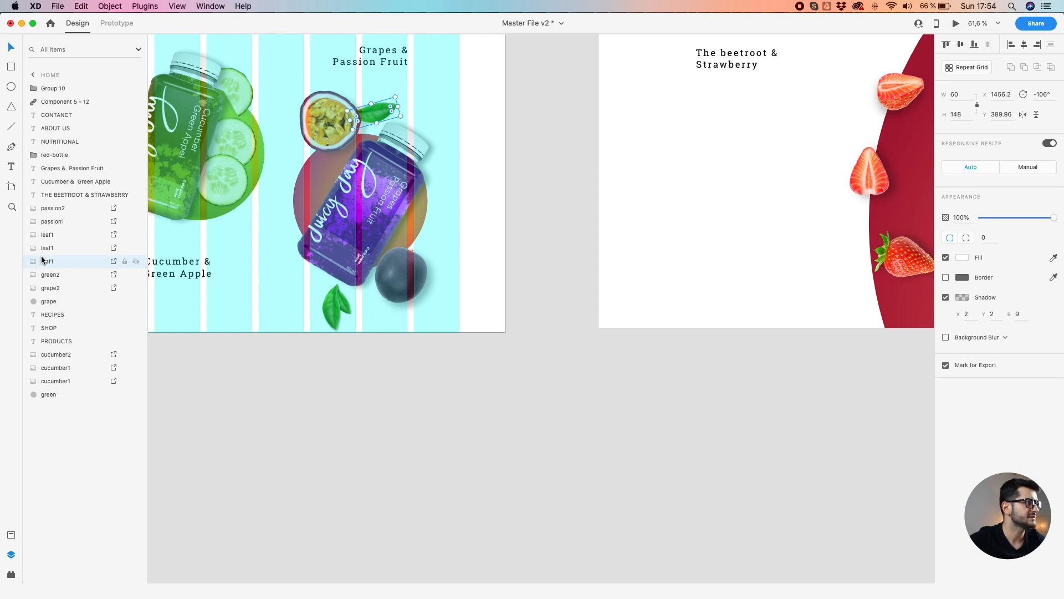
left_click(51, 237)
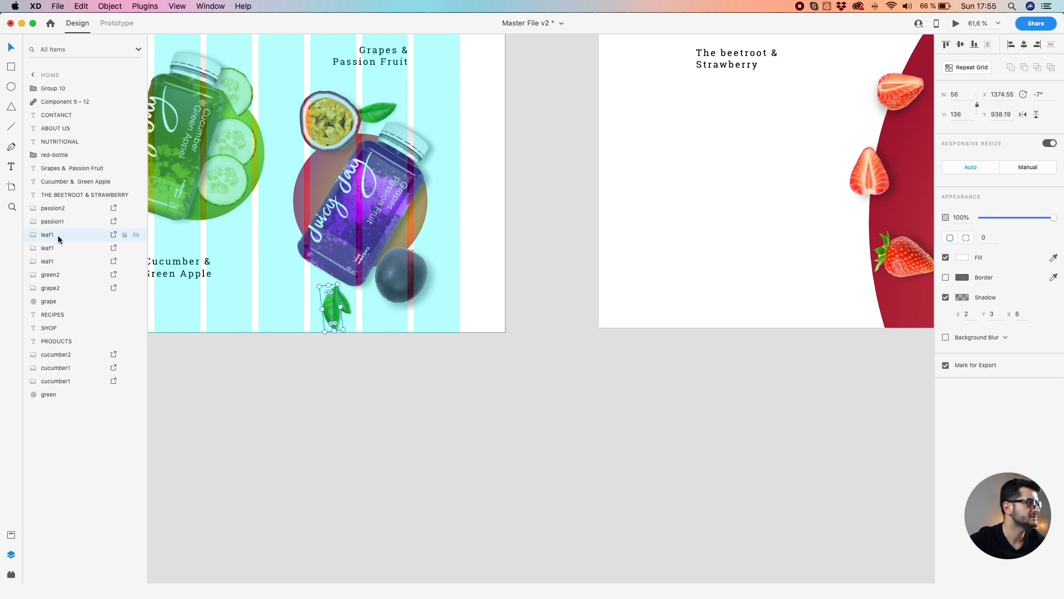
double_click(53, 234)
left_click(59, 235)
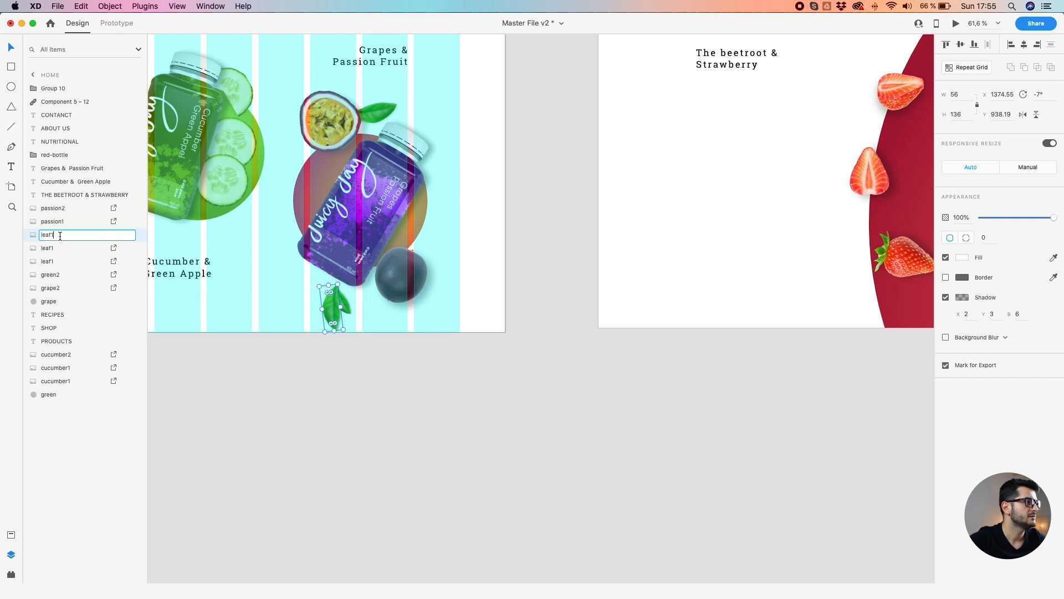
left_click(51, 248)
double_click(55, 247)
left_click(55, 247)
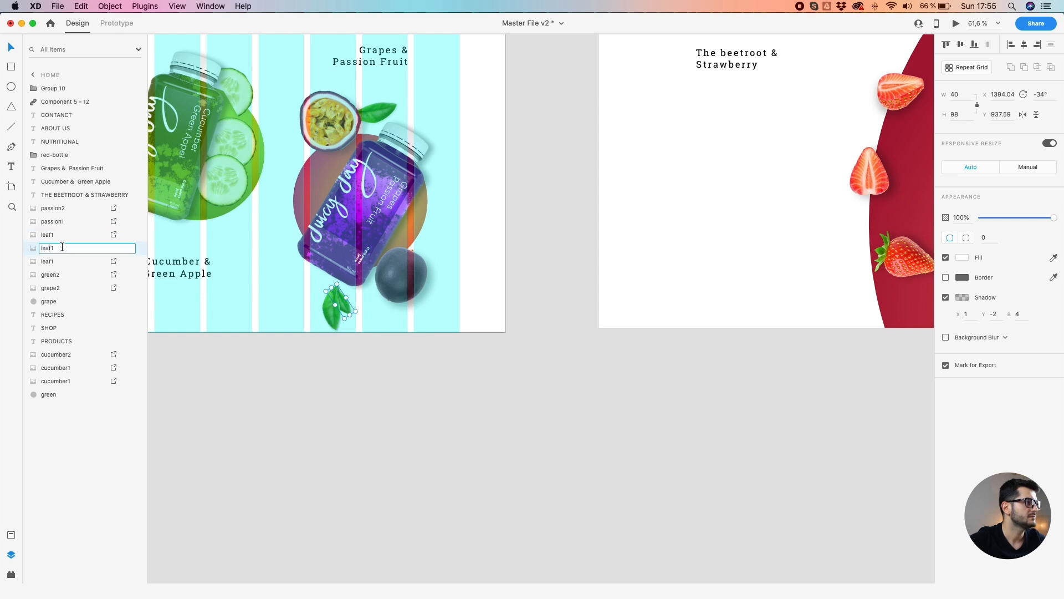
Rename the Home artboard's third leaf layer, the leaf beside the passion fruit, as leaf3
double_click(53, 261)
left_click(59, 261)
key("BackSpace")
type("3")
key("Return")
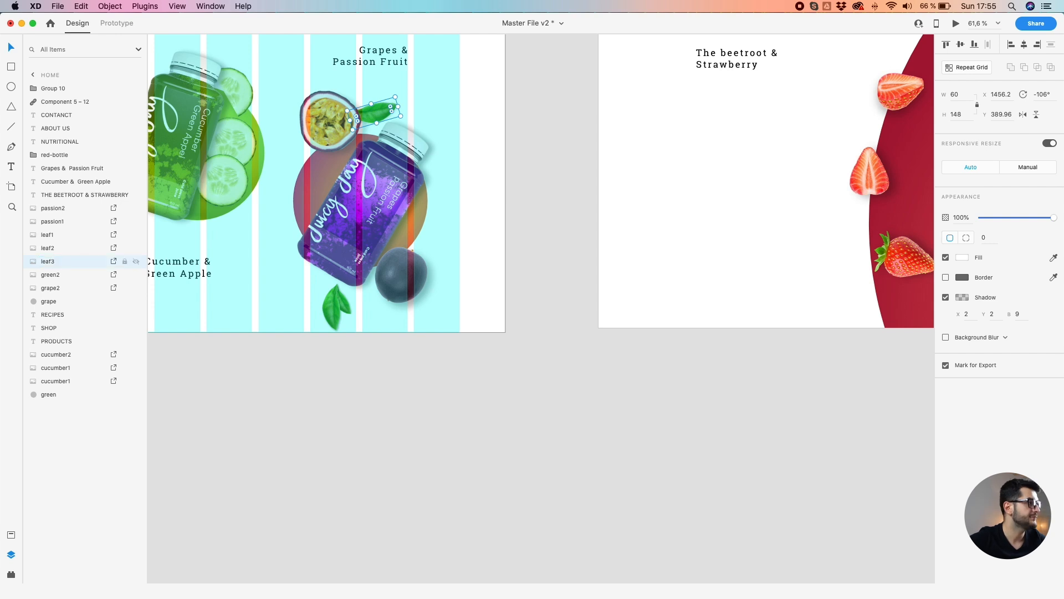
Open the layers of the Strawberry – inter artboard and filter the layer list by "lea"
left_click(536, 441)
scroll(535, 441, "down", 5)
left_click_drag(618, 427, 377, 412)
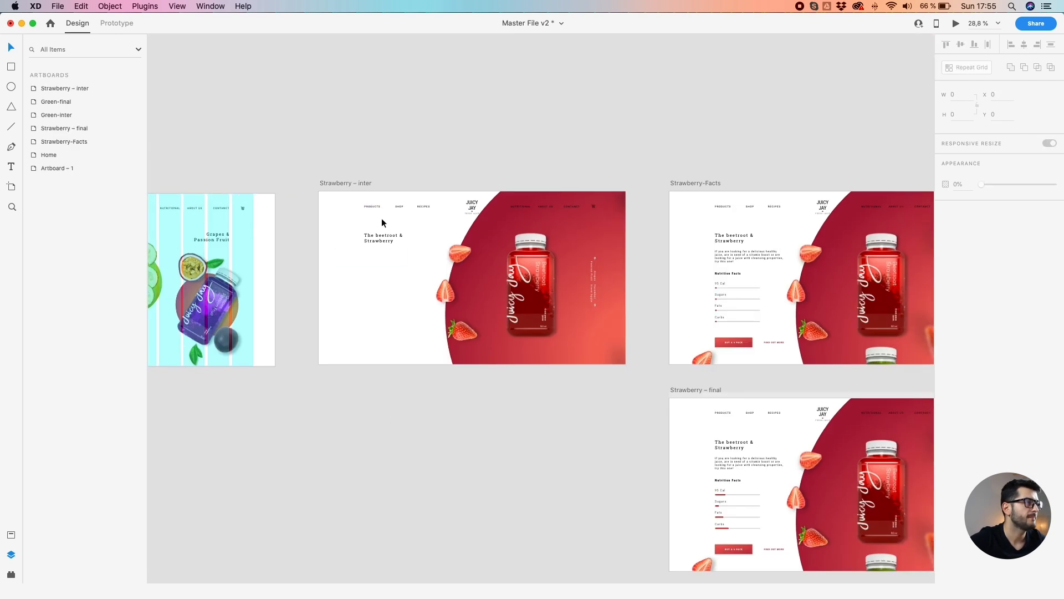
left_click(344, 183)
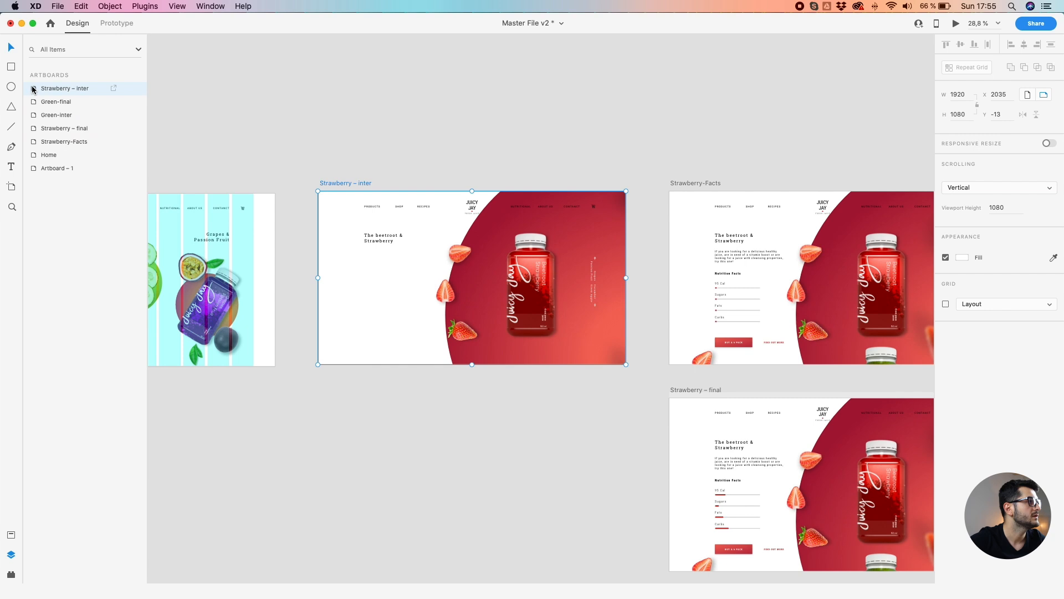
key("super+3")
left_click(66, 50)
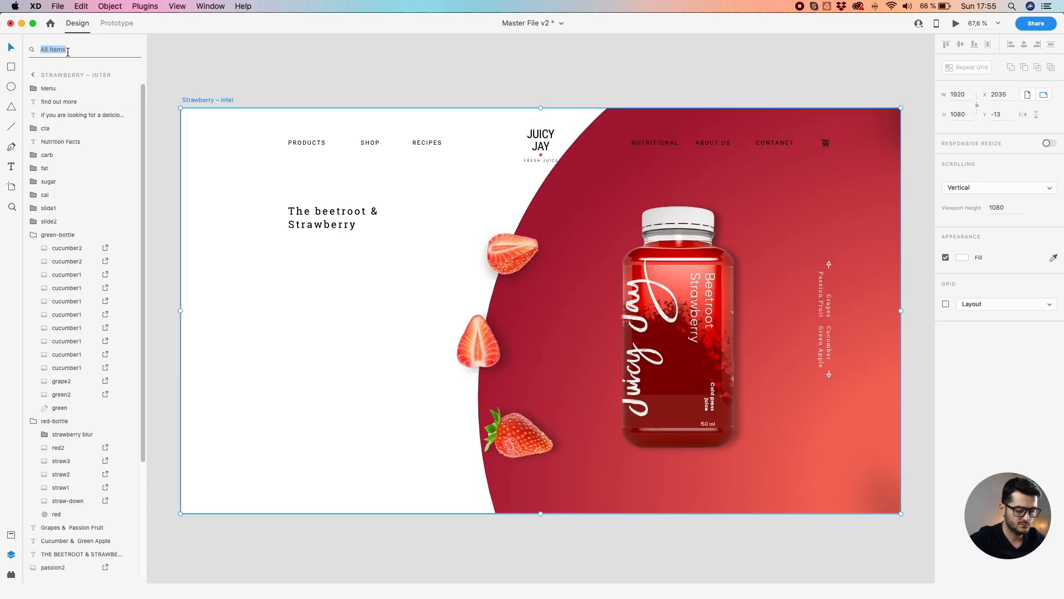
type("lea")
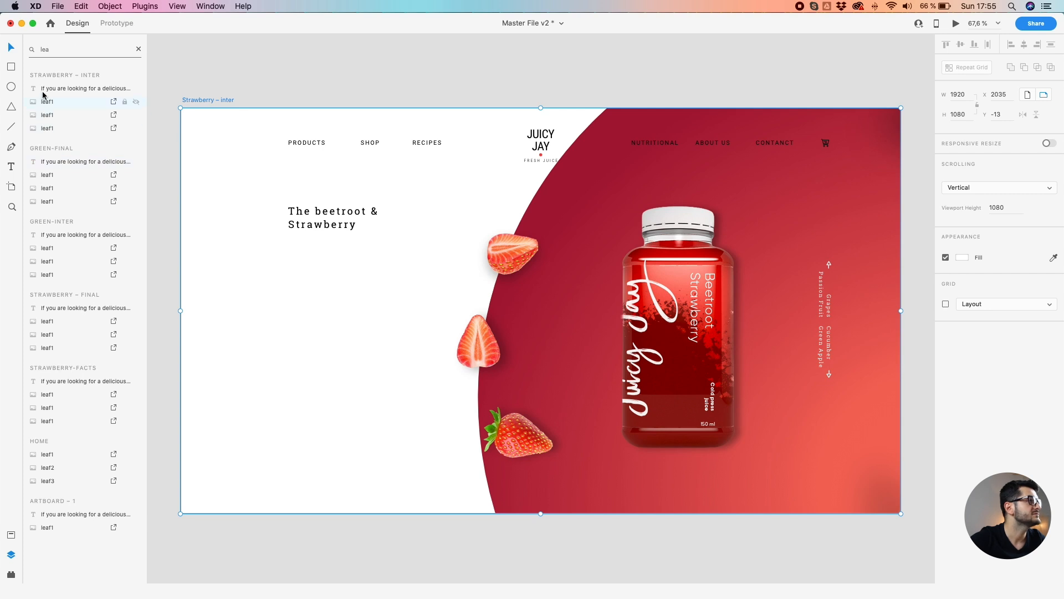
On Strawberry – inter, rename the second leaf1 layer as leaf2 and the third as leaf3
left_click(46, 110)
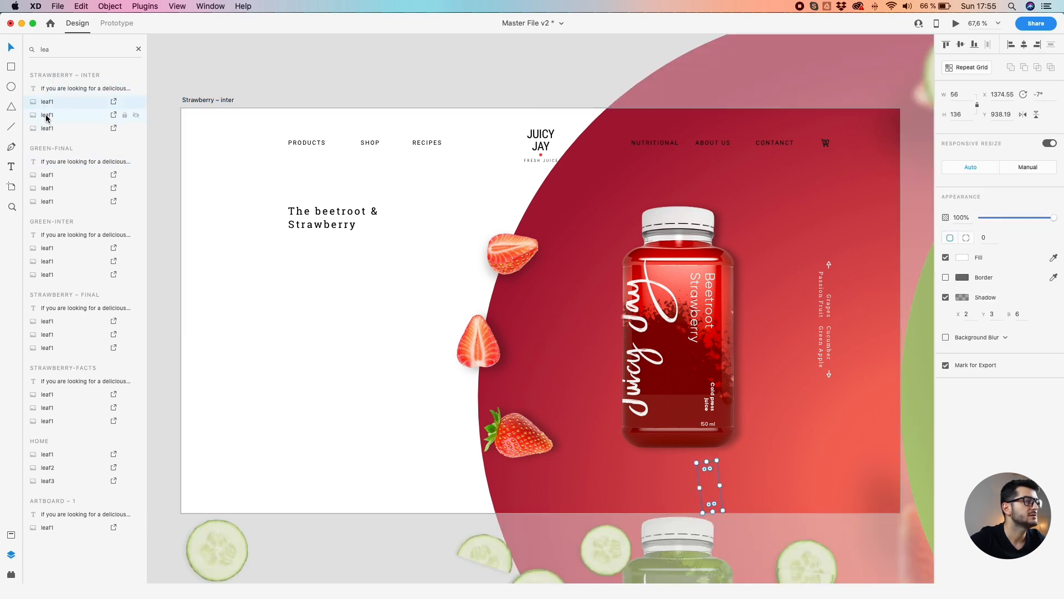
left_click(47, 117)
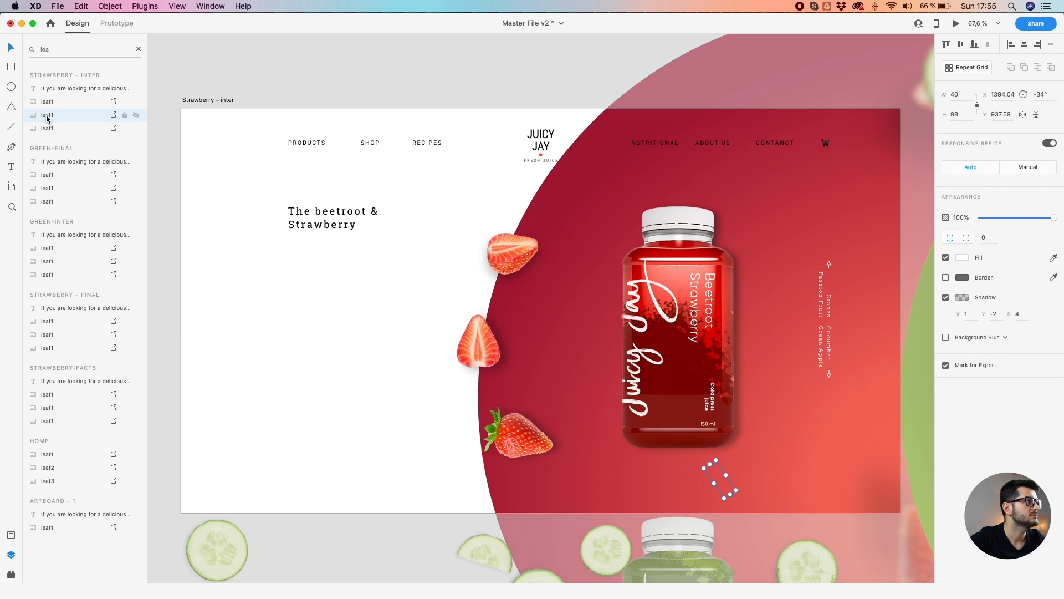
double_click(44, 115)
type("leaf2")
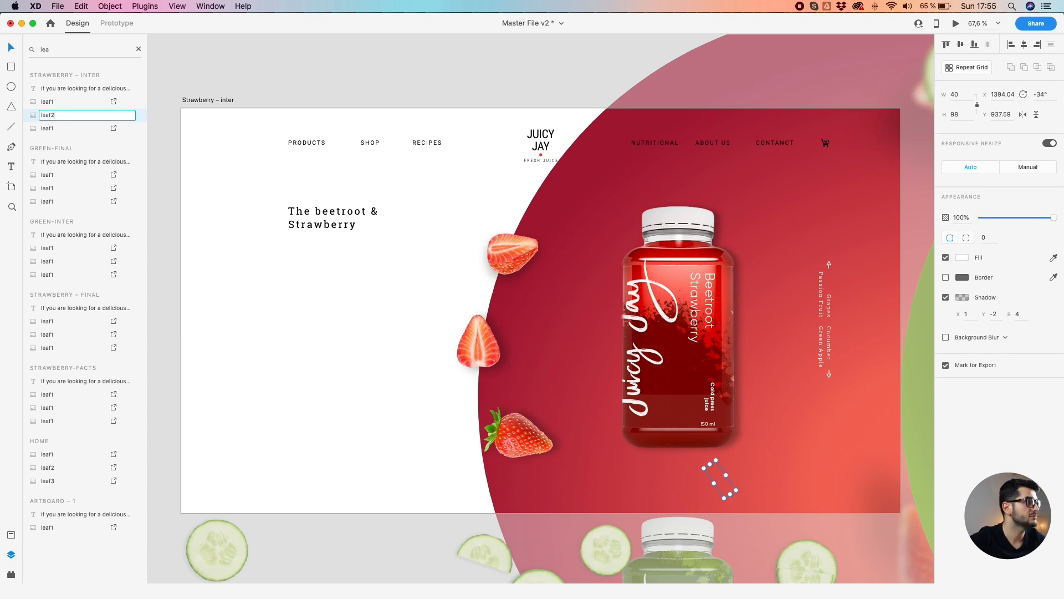
double_click(64, 127)
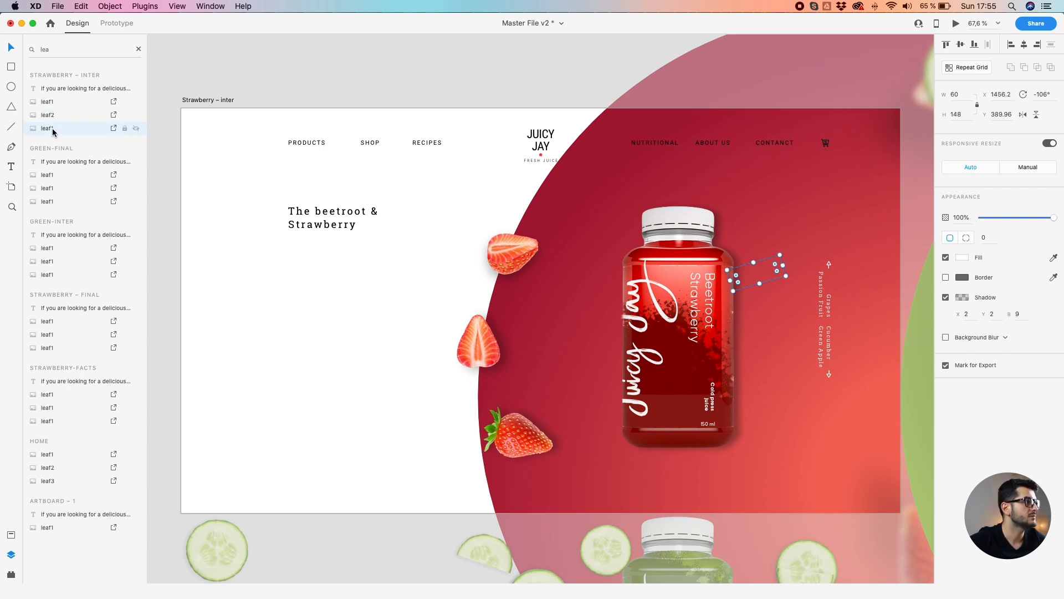
key("BackSpace")
type("3")
key("Return")
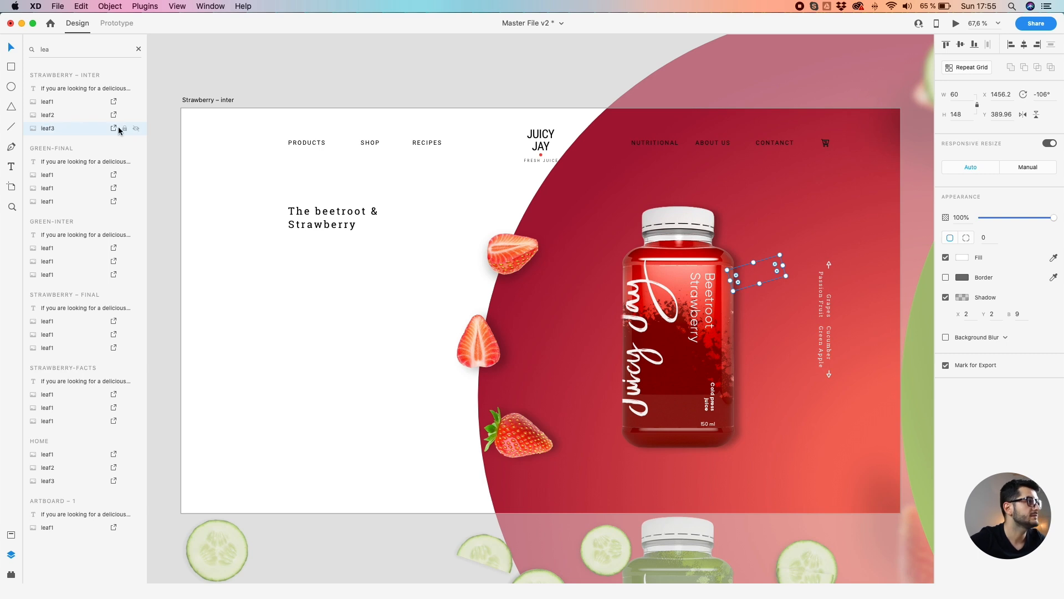
Clear the layer filter and open the layers of the Strawberry-Facts artboard
scroll(540, 118, "down", 5)
left_click(530, 48)
left_click_drag(590, 53, 331, 65)
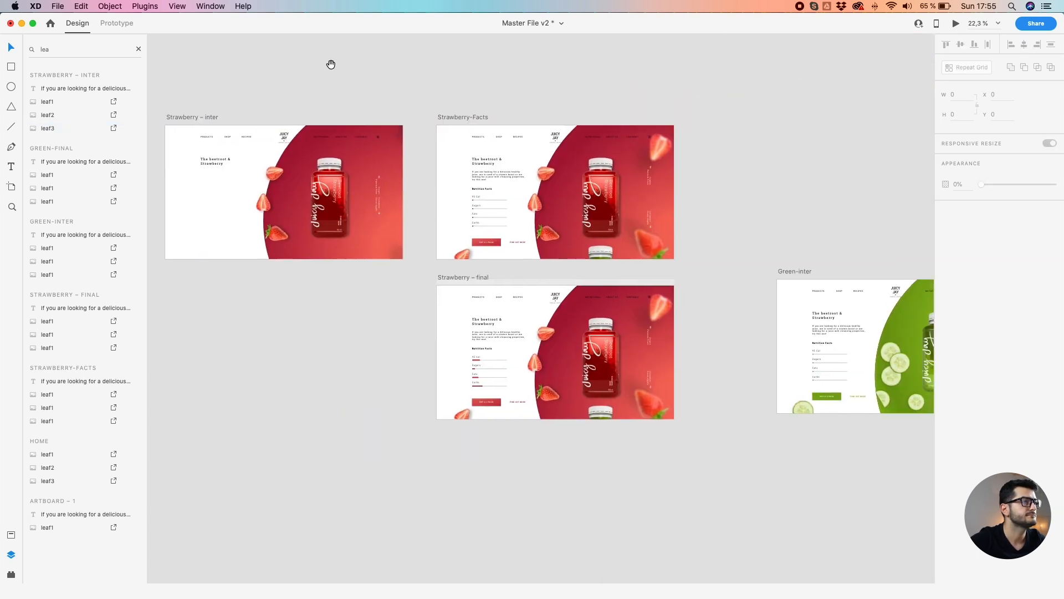
left_click(465, 117)
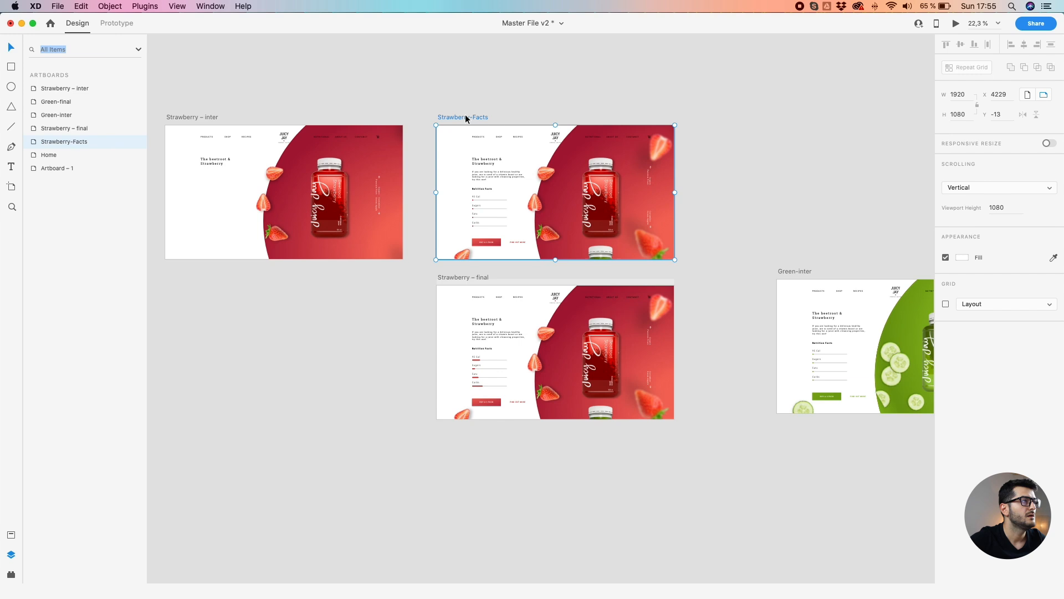
double_click(35, 145)
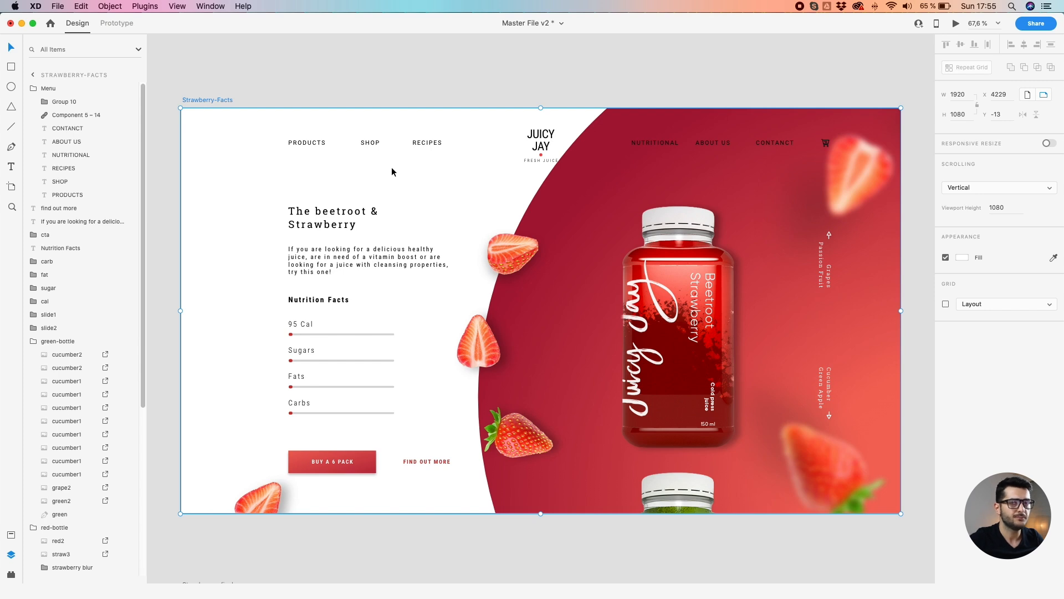
Leave the Strawberry-Facts layers and select the Home artboard
scroll(388, 164, "down", 5)
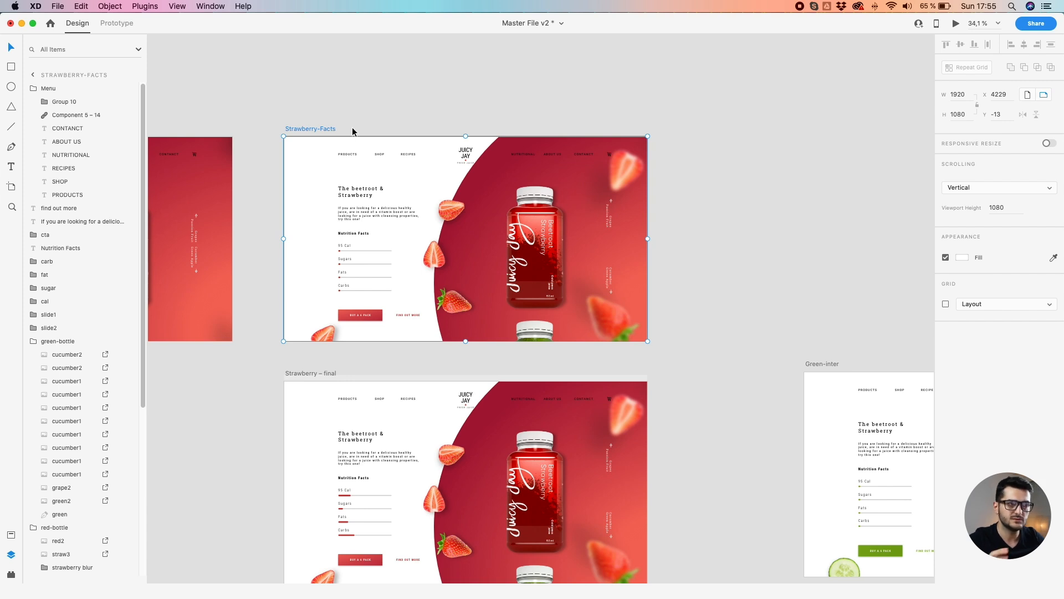
left_click(297, 97)
scroll(296, 96, "down", 1)
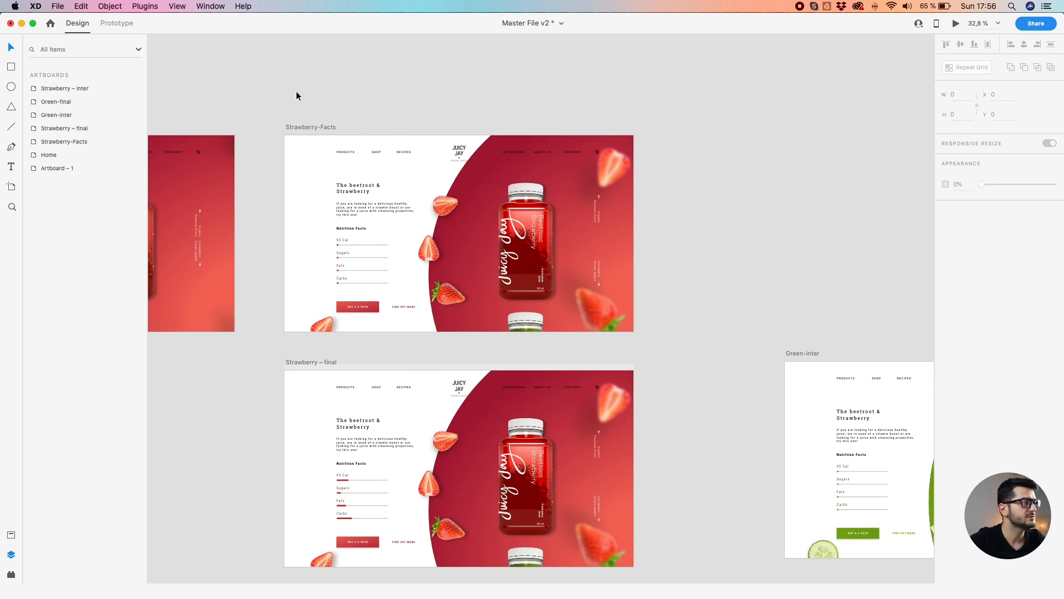
scroll(239, 113, "down", 3)
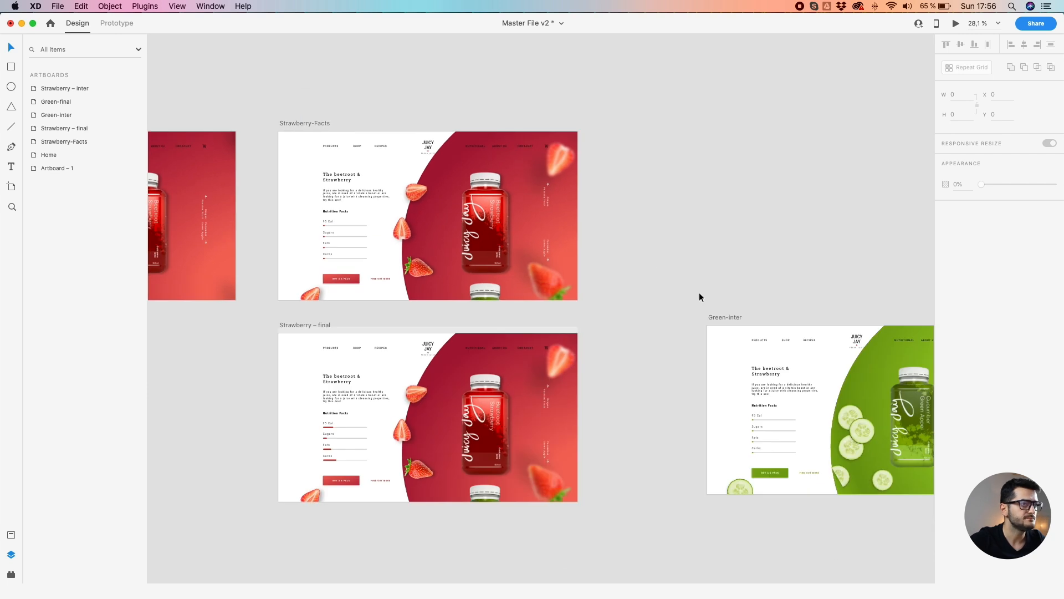
left_click_drag(727, 319, 690, 327)
scroll(729, 286, "right", 6)
left_click_drag(797, 289, 759, 294)
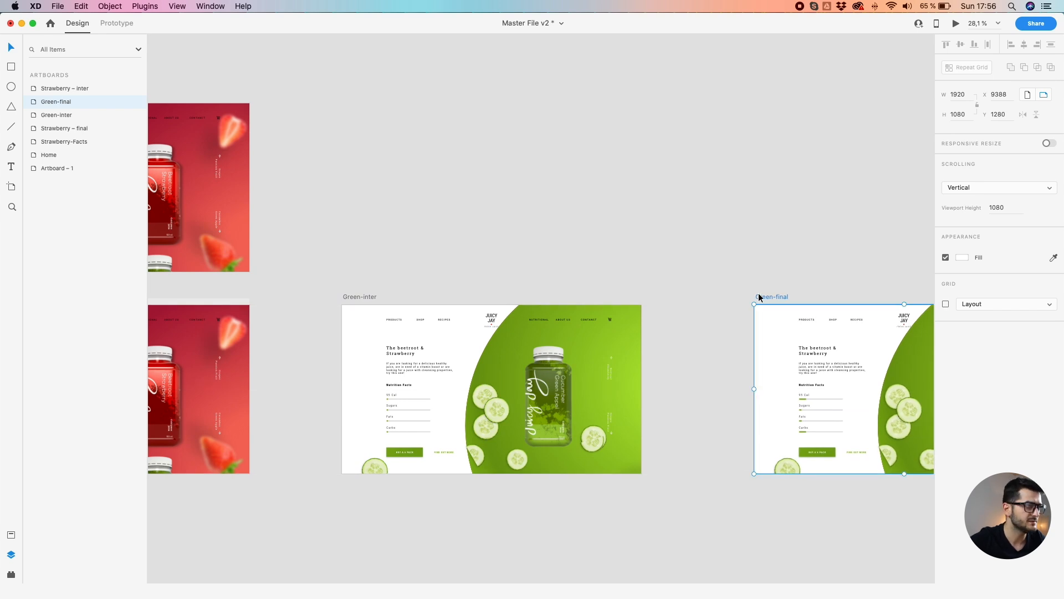
scroll(758, 297, "down", 5)
left_click_drag(485, 262, 716, 276)
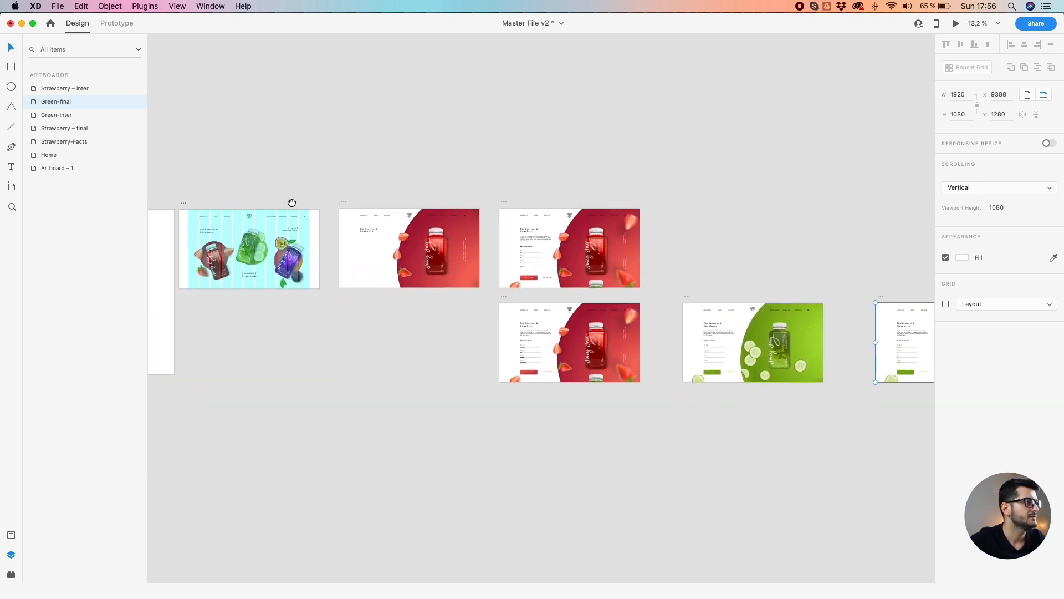
left_click_drag(291, 203, 375, 219)
left_click_drag(268, 214, 271, 214)
left_click(267, 207)
left_click(269, 219)
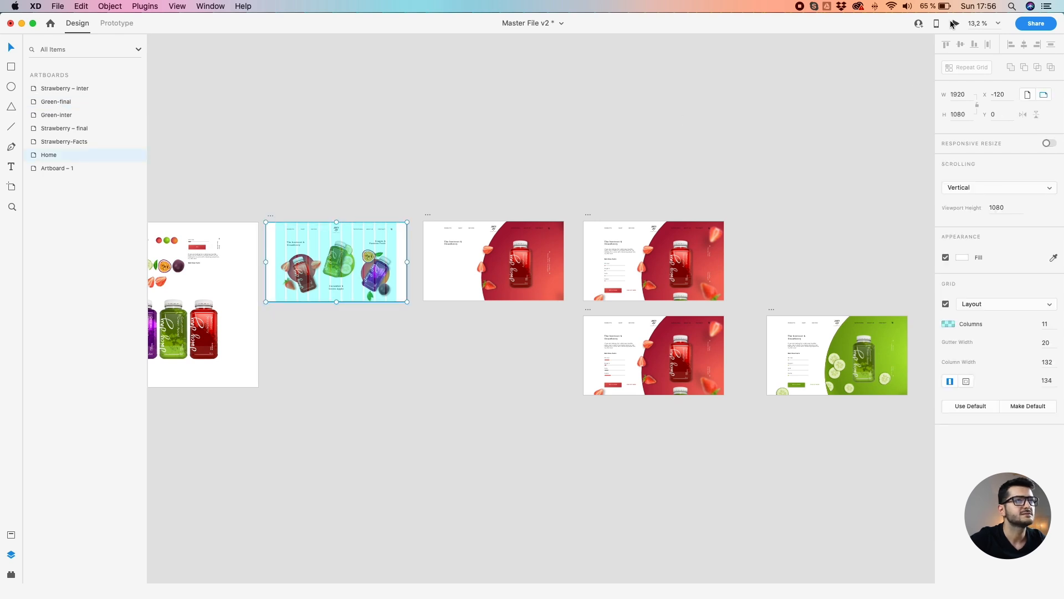
Preview the prototype from Home in a smaller window, going through the strawberry bottle to the green bottle
left_click(954, 24)
left_click(366, 23)
left_click(318, 115)
left_click(271, 220)
left_click(954, 23)
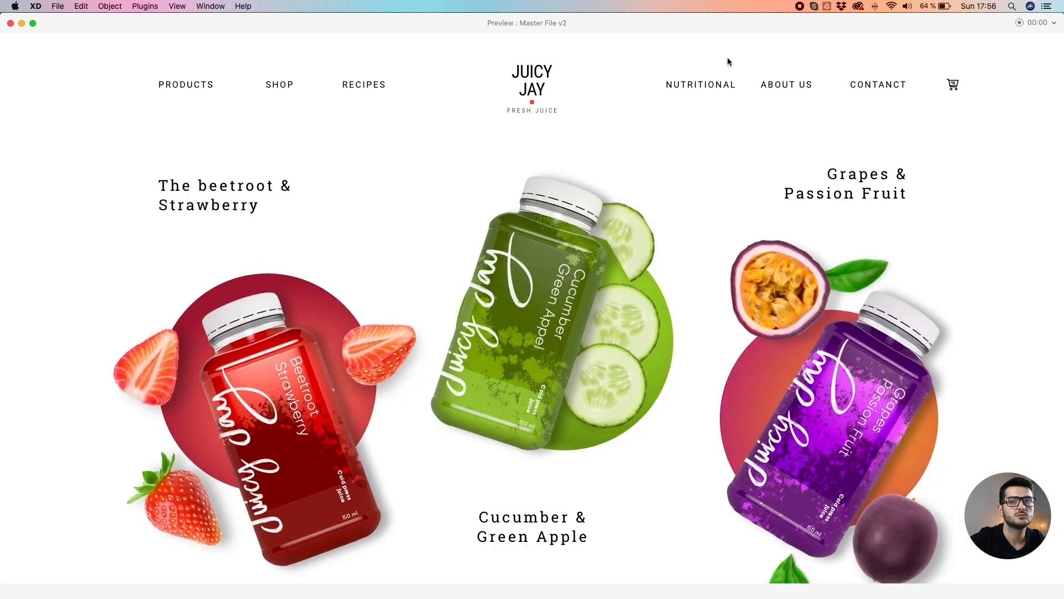
left_click_drag(2, 14, 475, 282)
left_click_drag(550, 302, 349, 135)
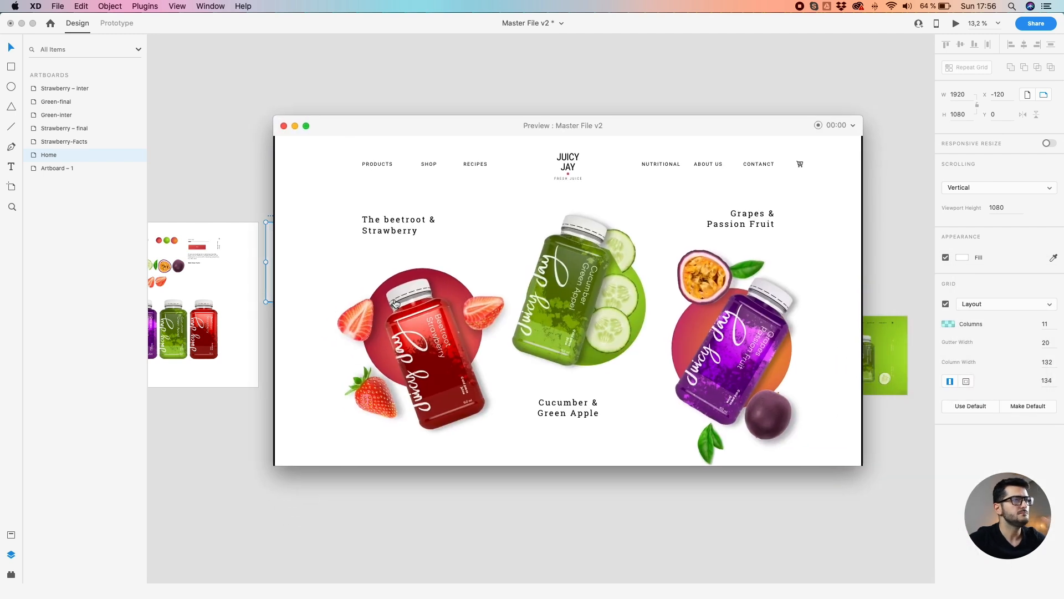
left_click(432, 348)
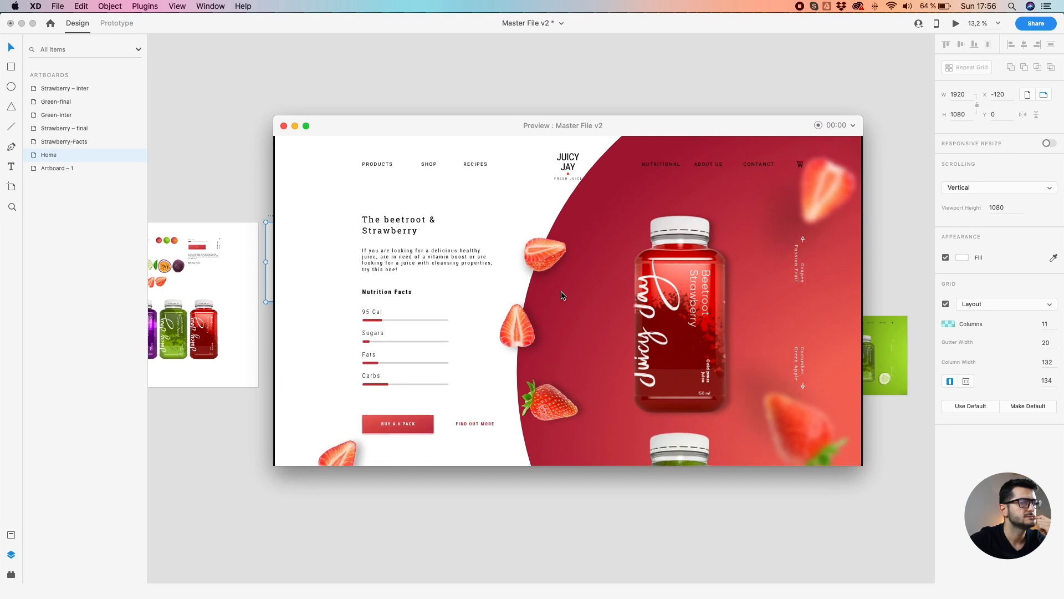
left_click(672, 460)
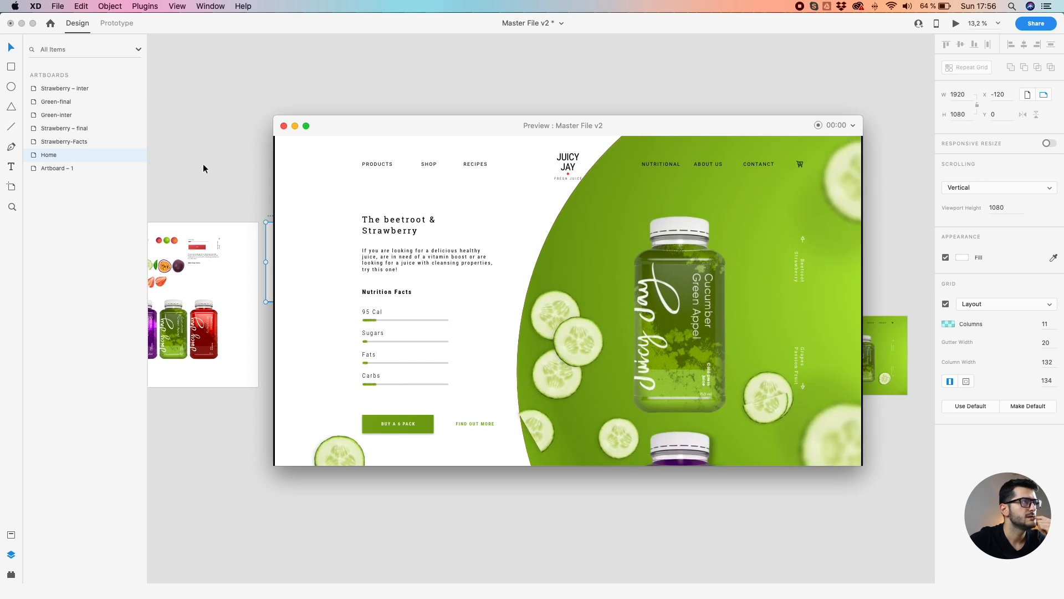
On Strawberry – inter, set the opacity of the slide1 and slide2 label groups to 0% and close the preview
left_click_drag(366, 131, 345, 359)
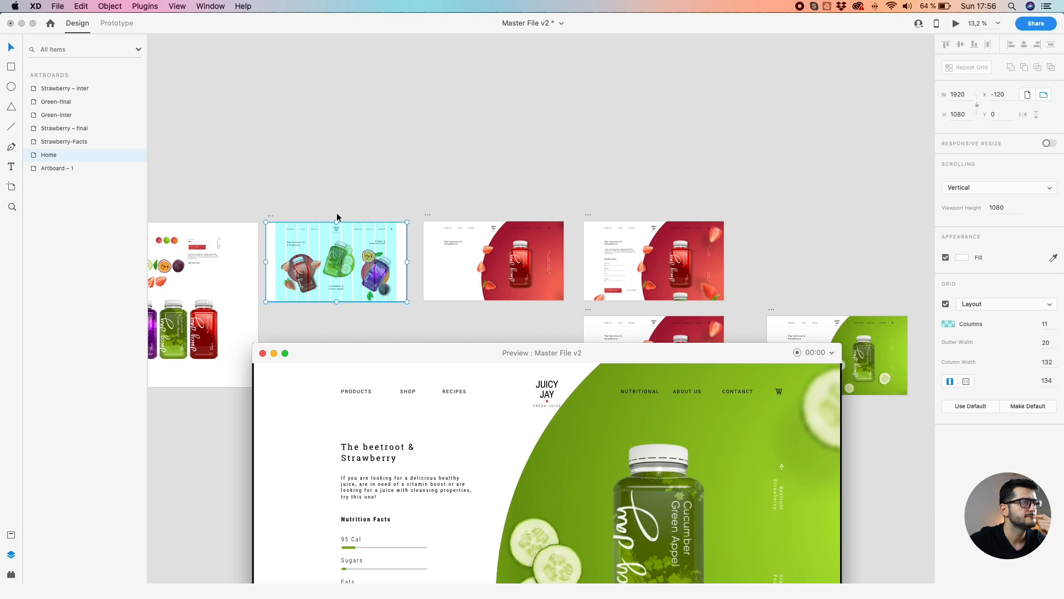
left_click(428, 216)
left_click_drag(471, 360, 467, 319)
left_click(548, 260)
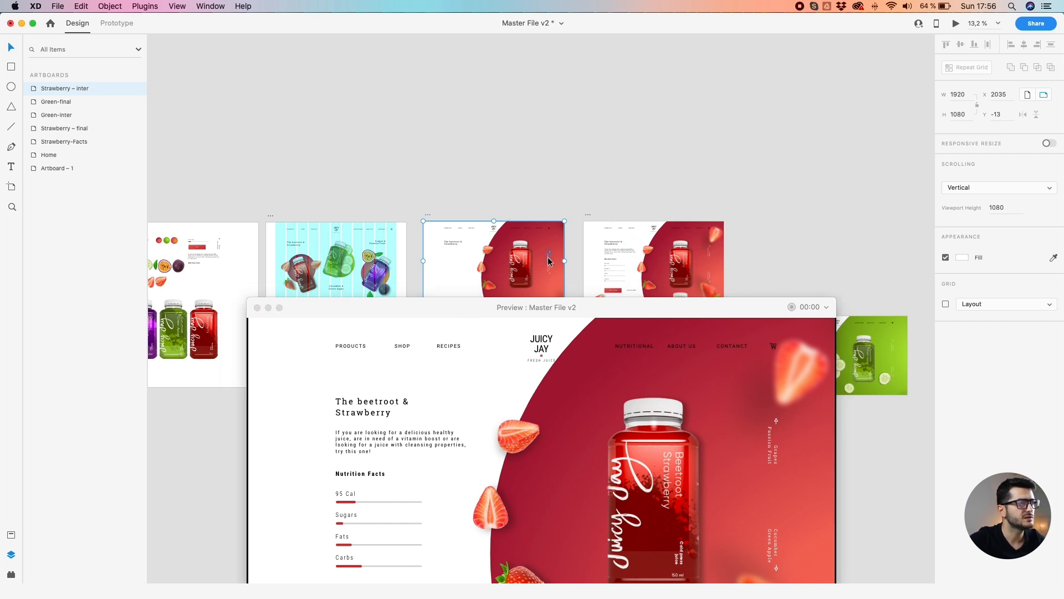
left_click(549, 260)
scroll(549, 260, "up", 3)
left_click_drag(434, 315, 858, 168)
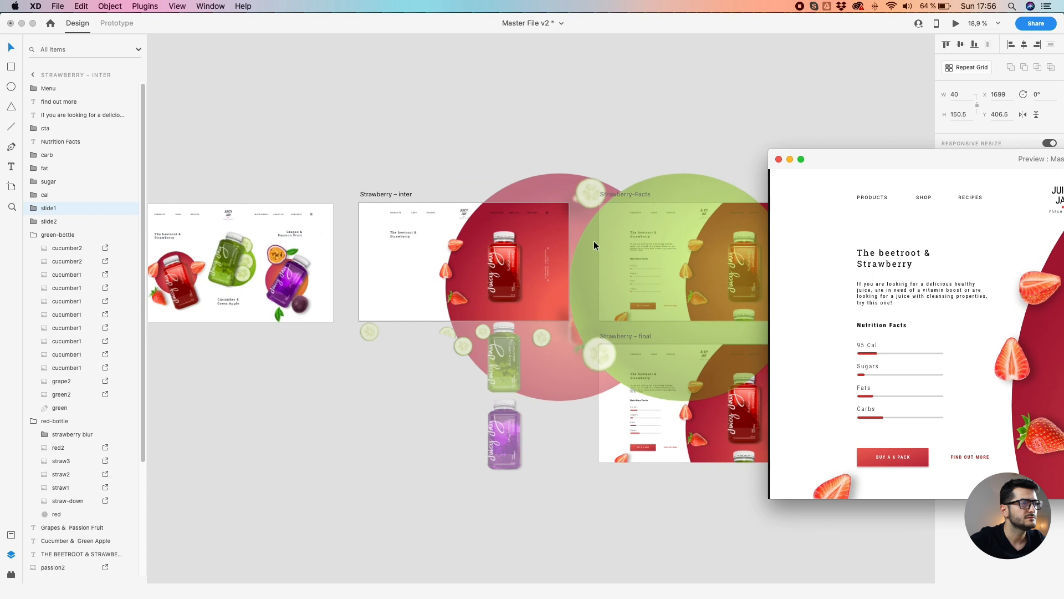
scroll(594, 241, "up", 5)
left_click(356, 131)
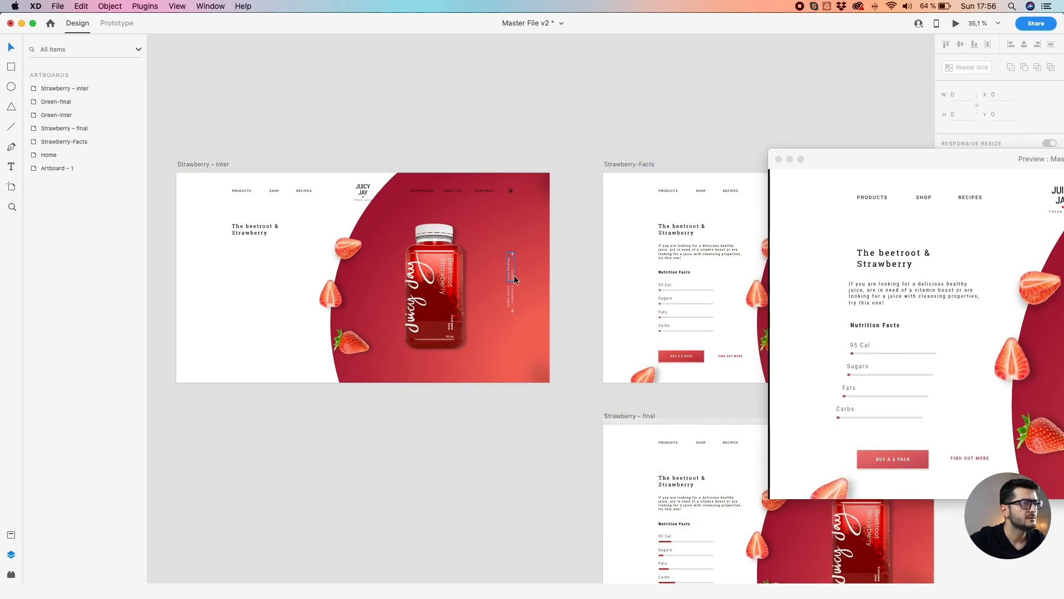
left_click(514, 275)
left_click_drag(784, 162, 761, 213)
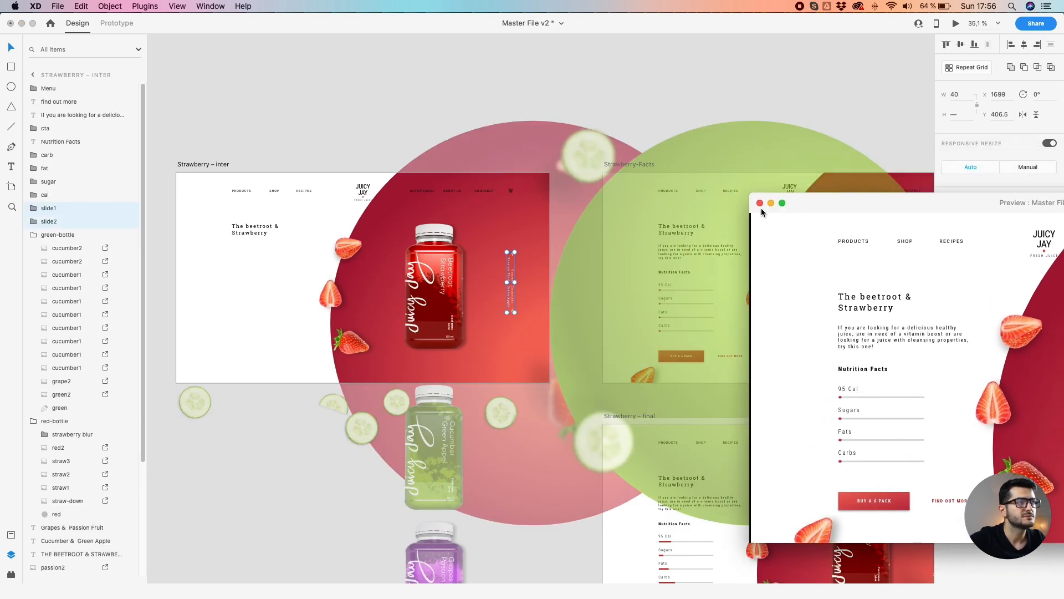
left_click(760, 203)
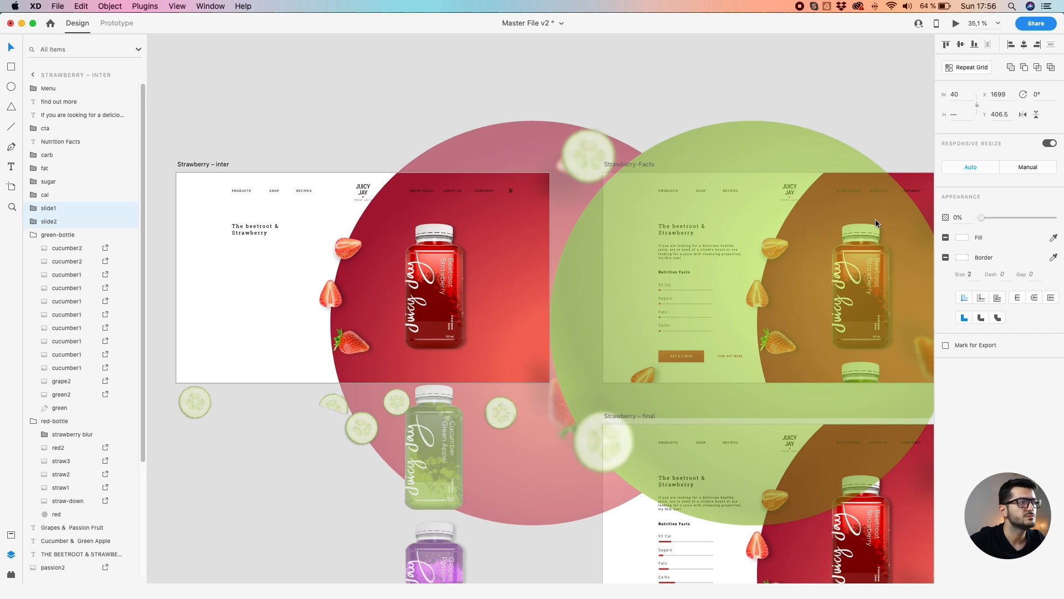
Deselect the label groups and reopen the prototype preview from the Home artboard
left_click(469, 91)
scroll(487, 92, "down", 3)
left_click_drag(486, 92, 375, 107)
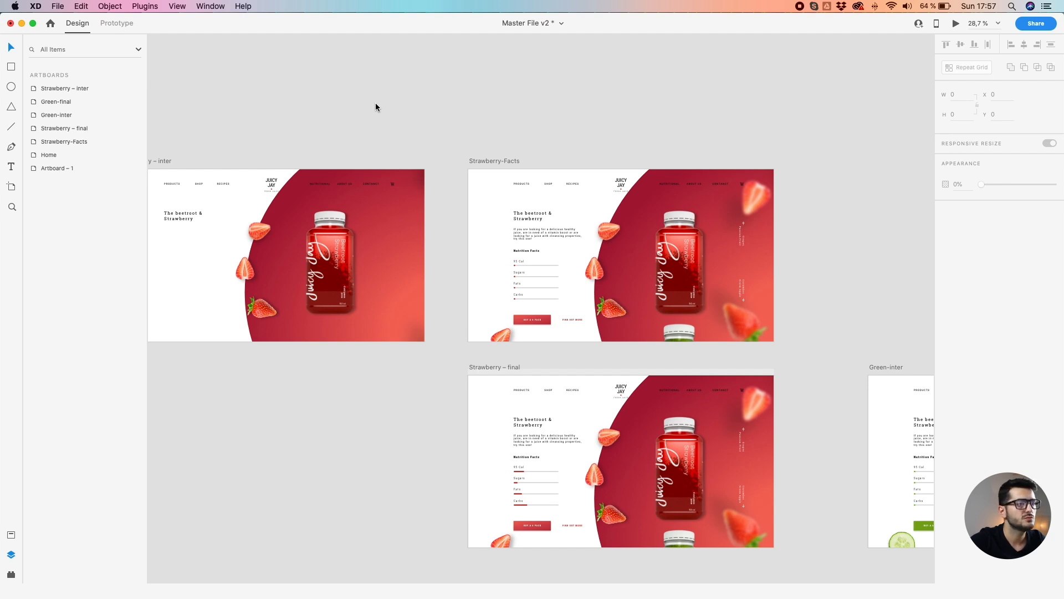
left_click_drag(720, 286, 422, 176)
scroll(458, 181, "left", 5)
scroll(390, 166, "down", 3)
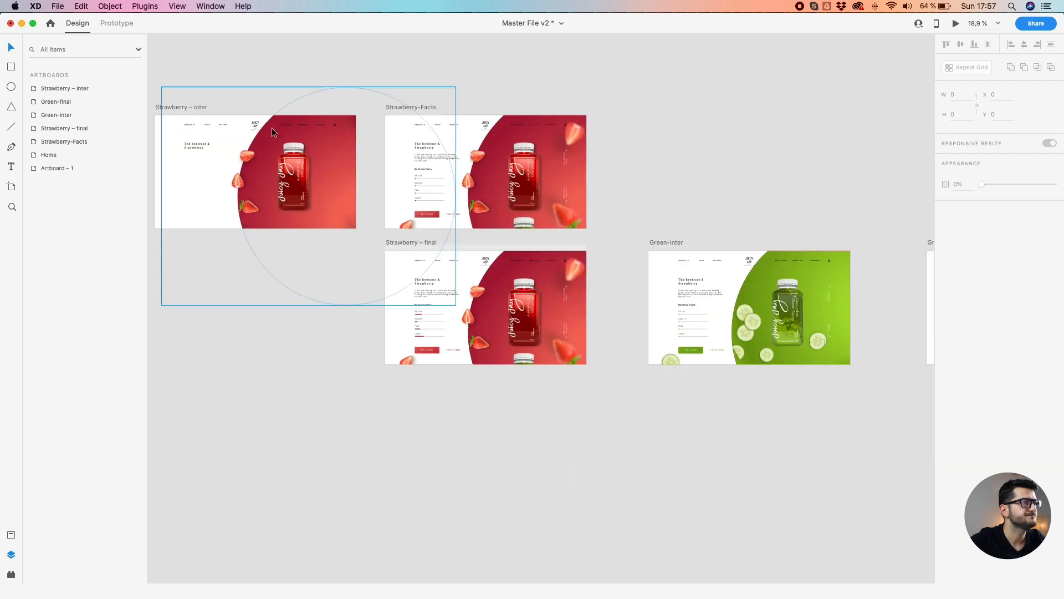
left_click_drag(284, 130, 286, 131)
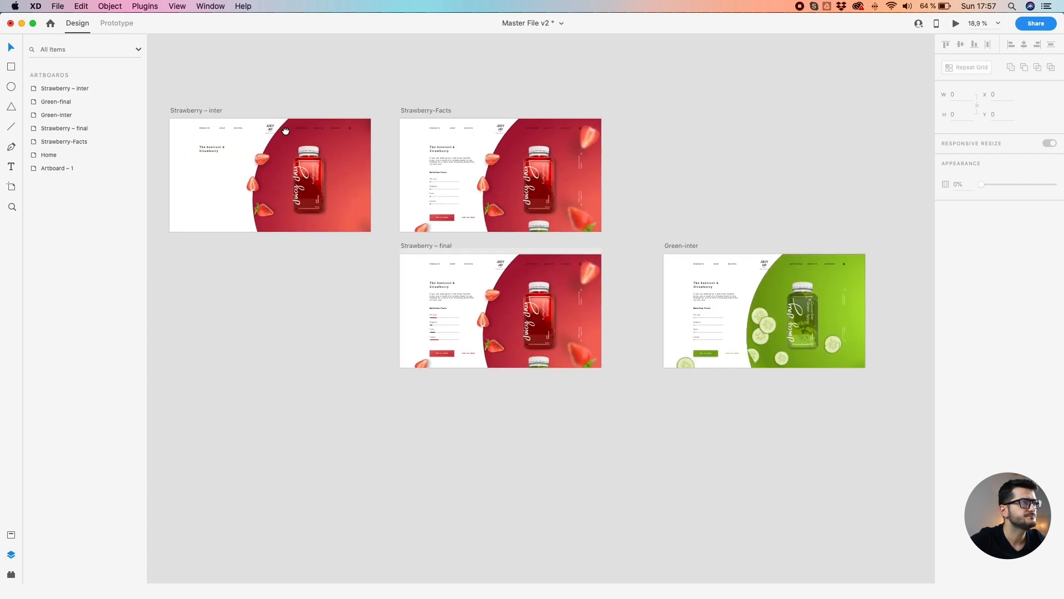
left_click_drag(174, 100, 492, 140)
left_click(253, 148)
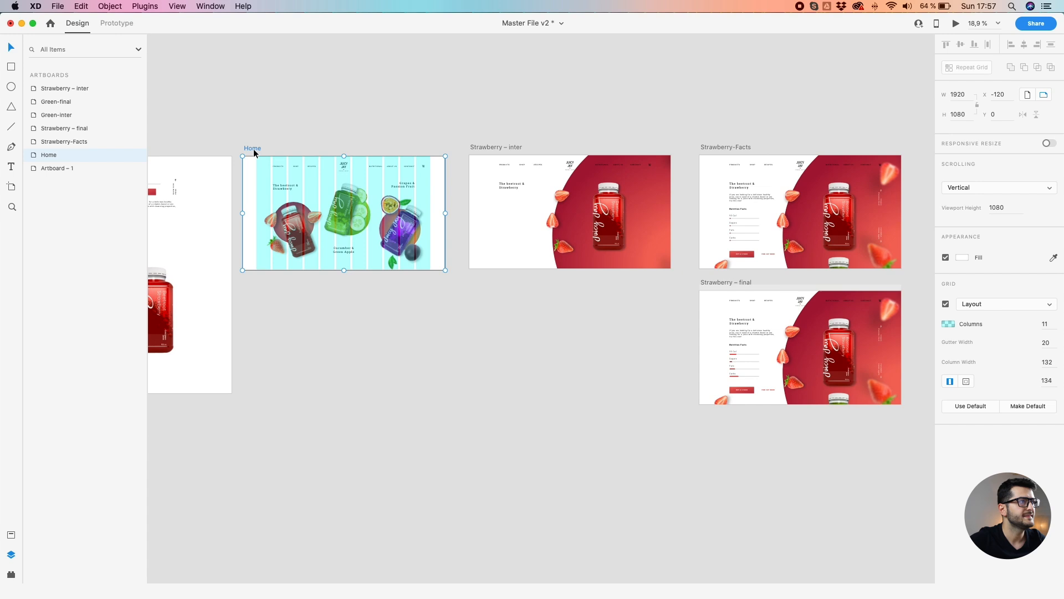
left_click(954, 24)
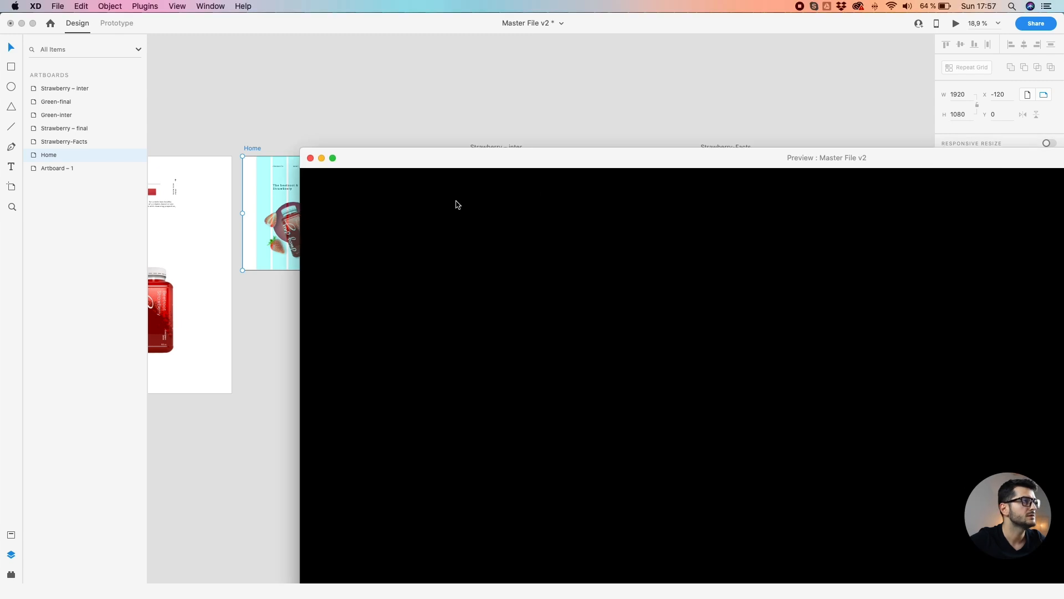
left_click(310, 158)
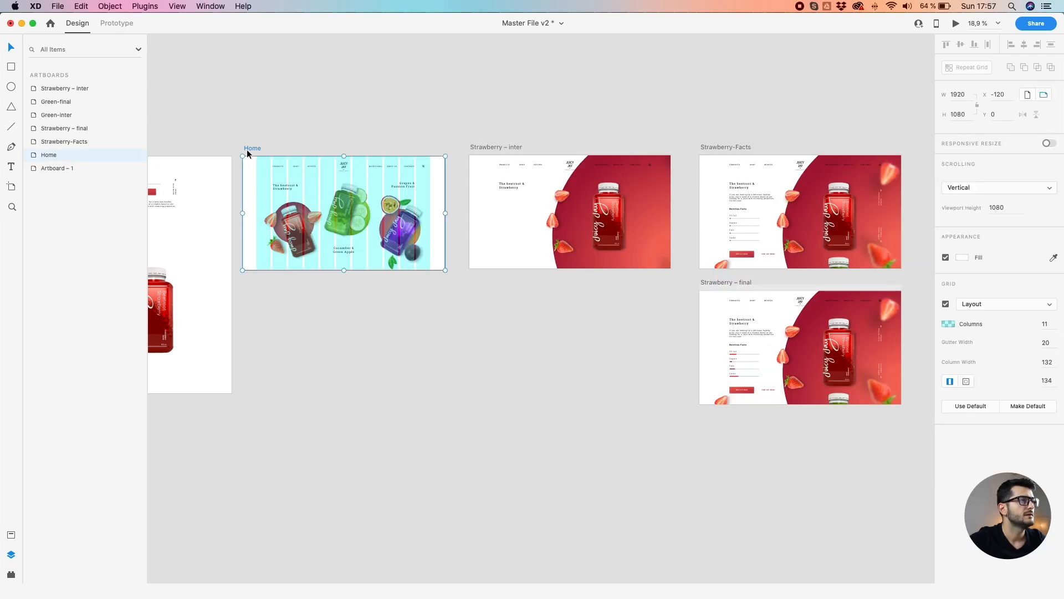
left_click(952, 25)
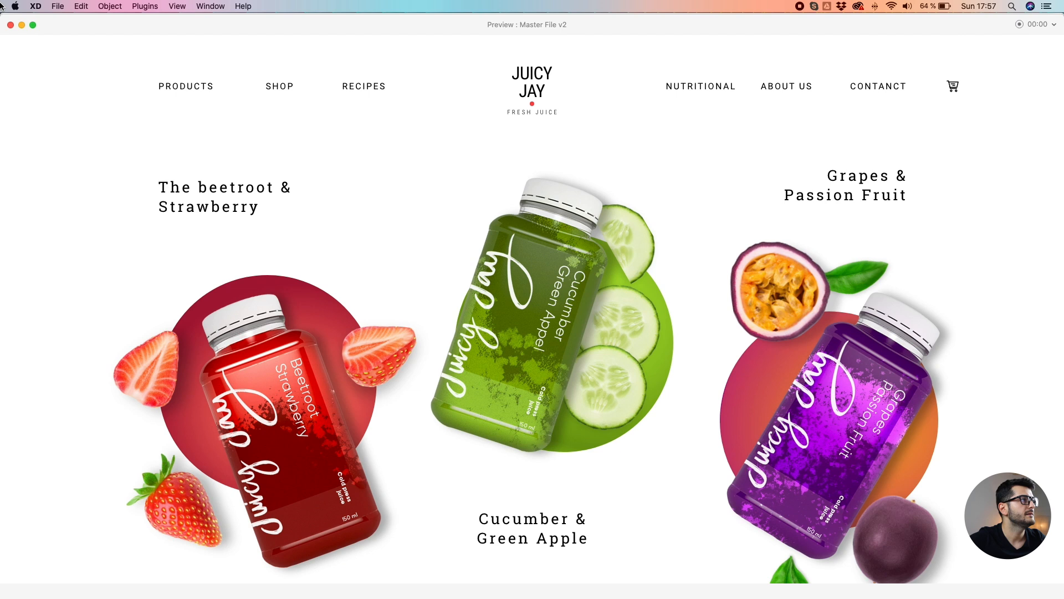
Shrink the preview window, play the transitions from Home through strawberry to green, and dismiss the preview
left_click_drag(2, 16, 352, 214)
left_click_drag(447, 225, 282, 62)
left_click(421, 316)
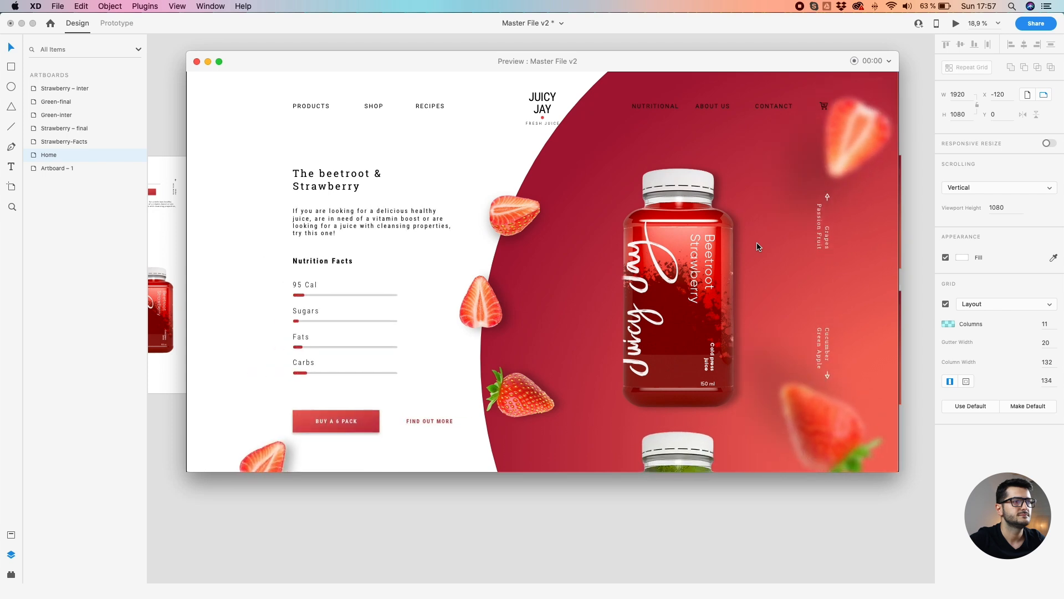
left_click(686, 453)
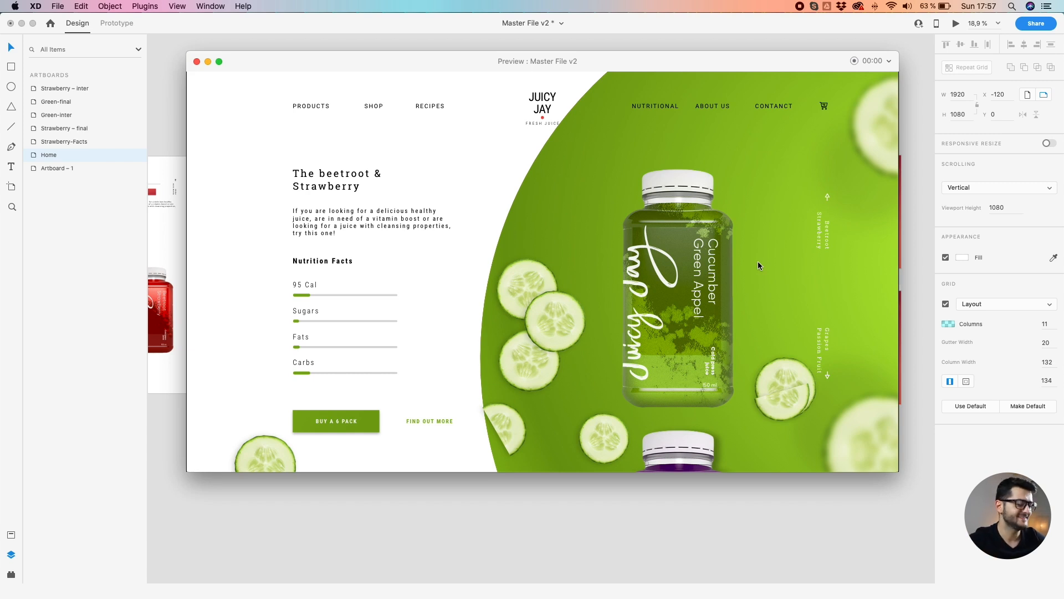
left_click(207, 62)
left_click_drag(743, 241, 332, 231)
scroll(480, 365, "up", 3)
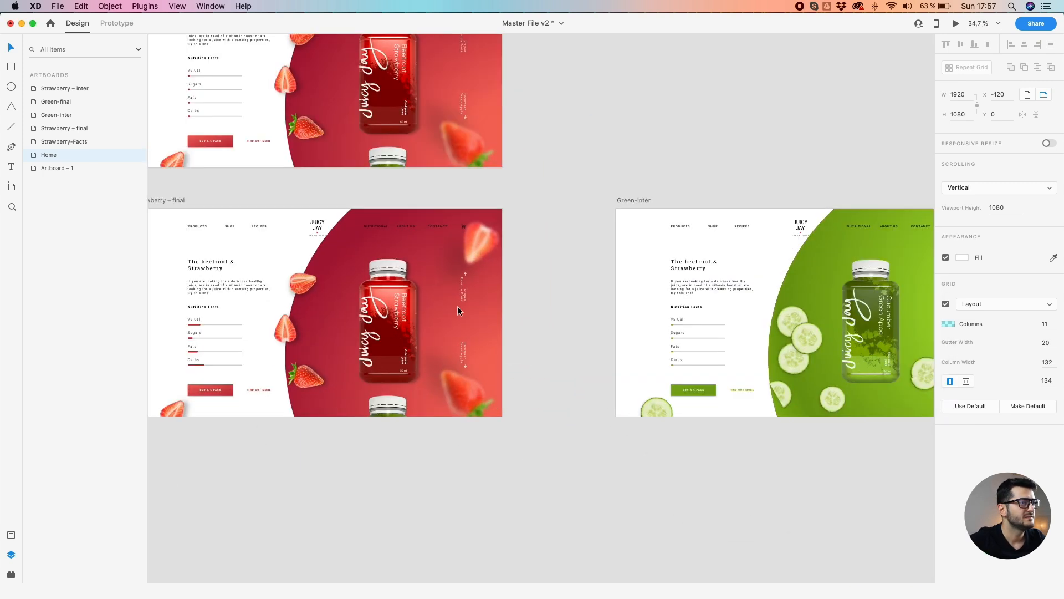
left_click(458, 325)
left_click_drag(800, 173, 586, 165)
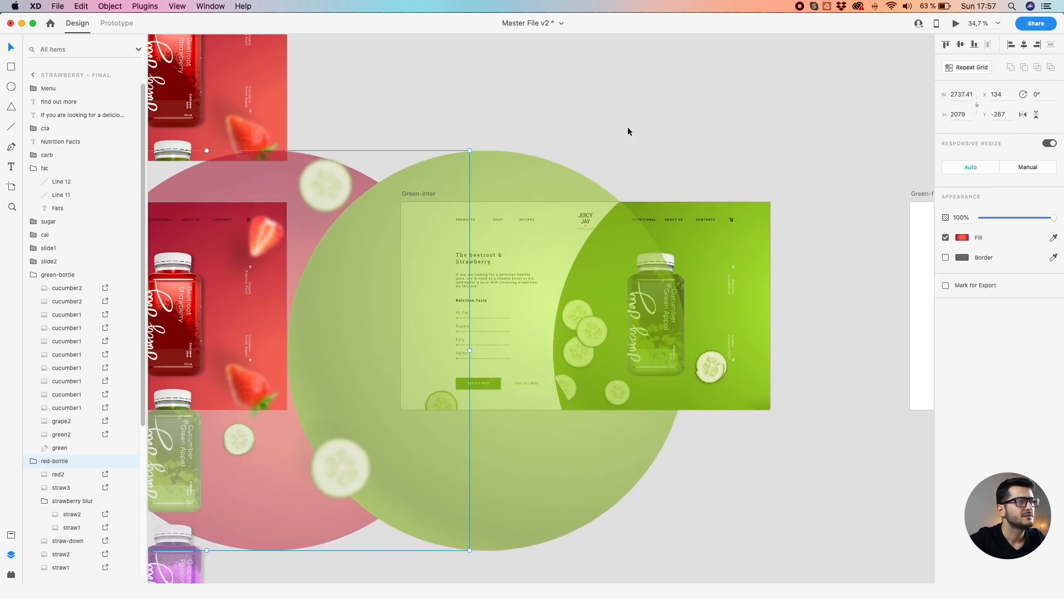
left_click(627, 127)
Open the layers of the Strawberry – final artboard and collapse its green-bottle group
left_click_drag(733, 286, 760, 256)
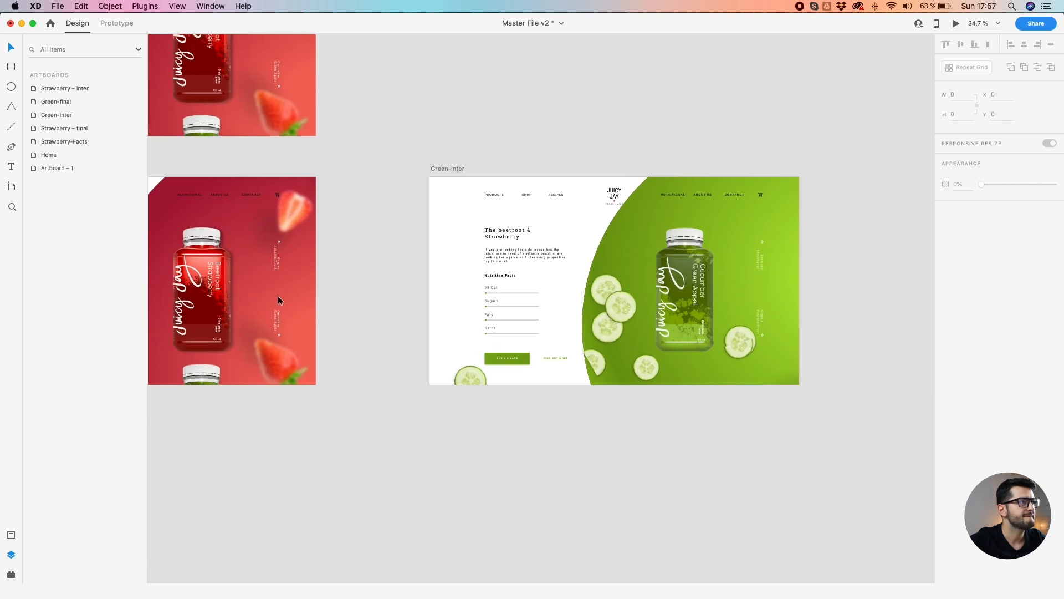
left_click_drag(250, 216, 405, 224)
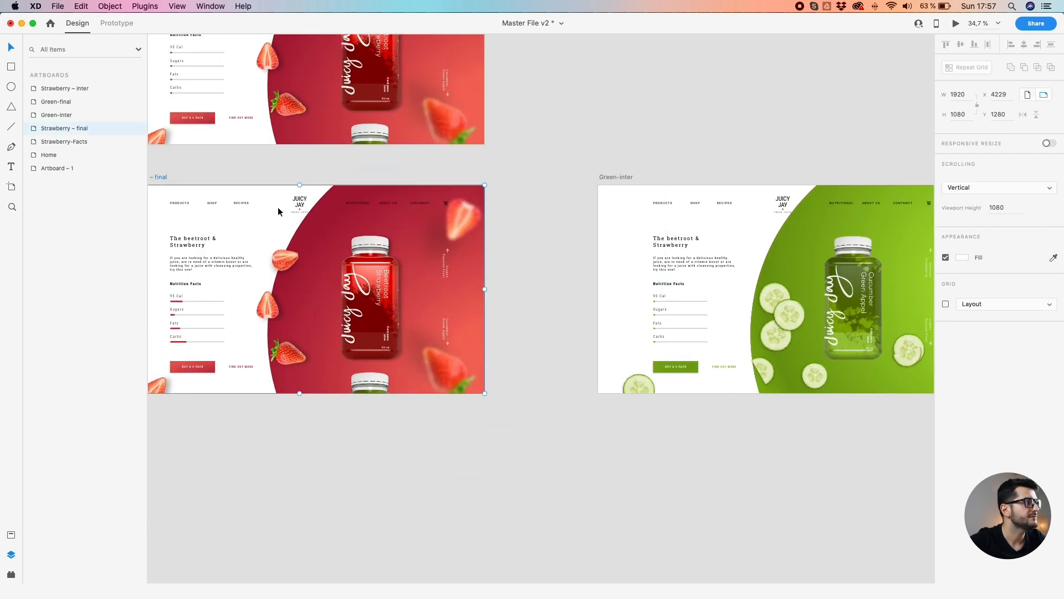
left_click(156, 176)
key("super+3")
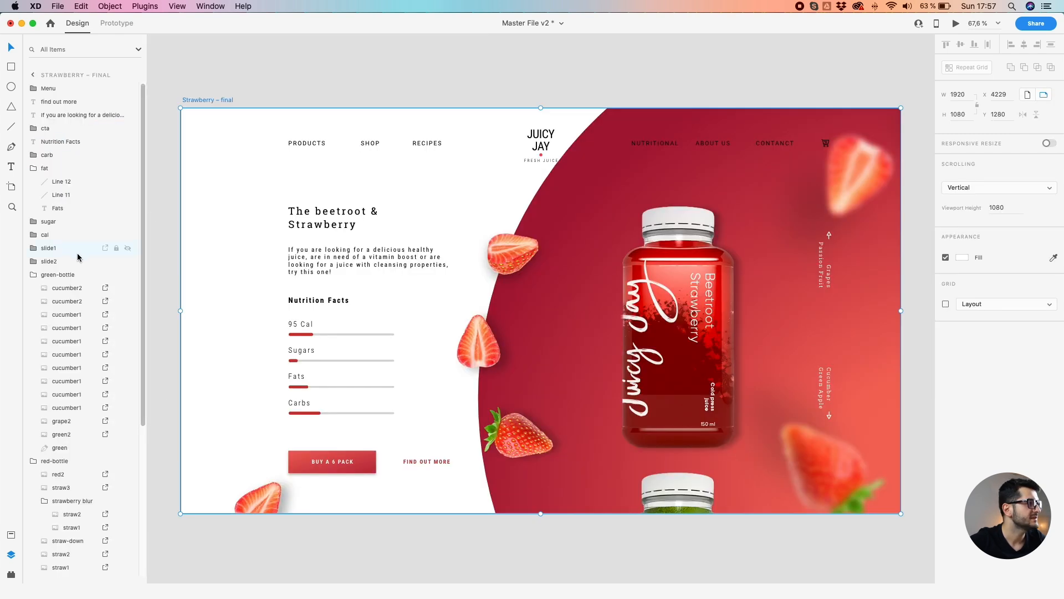
left_click(33, 275)
scroll(568, 289, "down", 3)
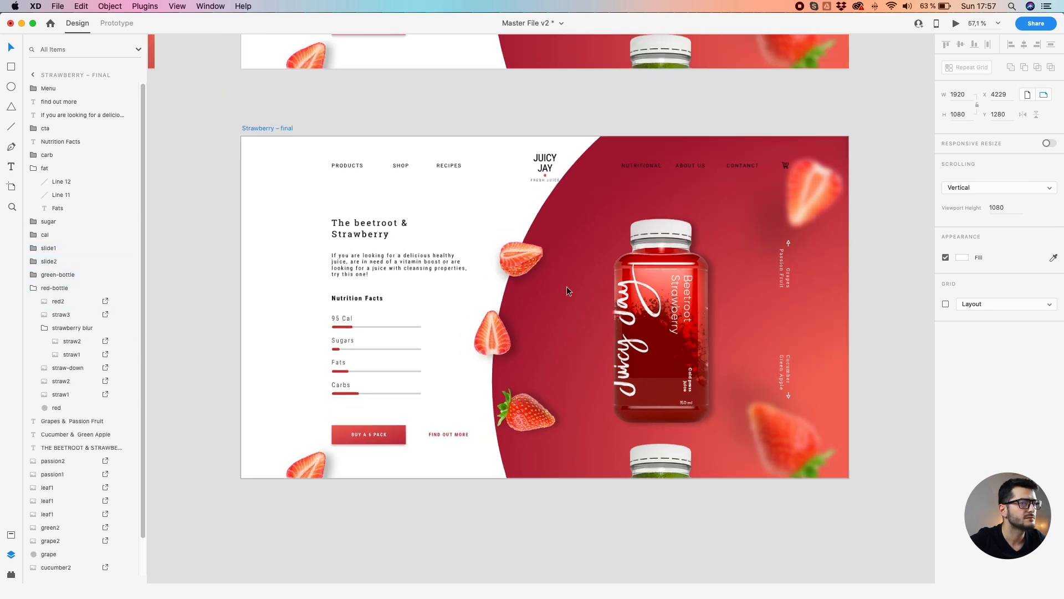
Copy the slide3 and slide4 label groups from the Green-inter artboard
scroll(700, 300, "down", 2)
left_click_drag(800, 304, 414, 281)
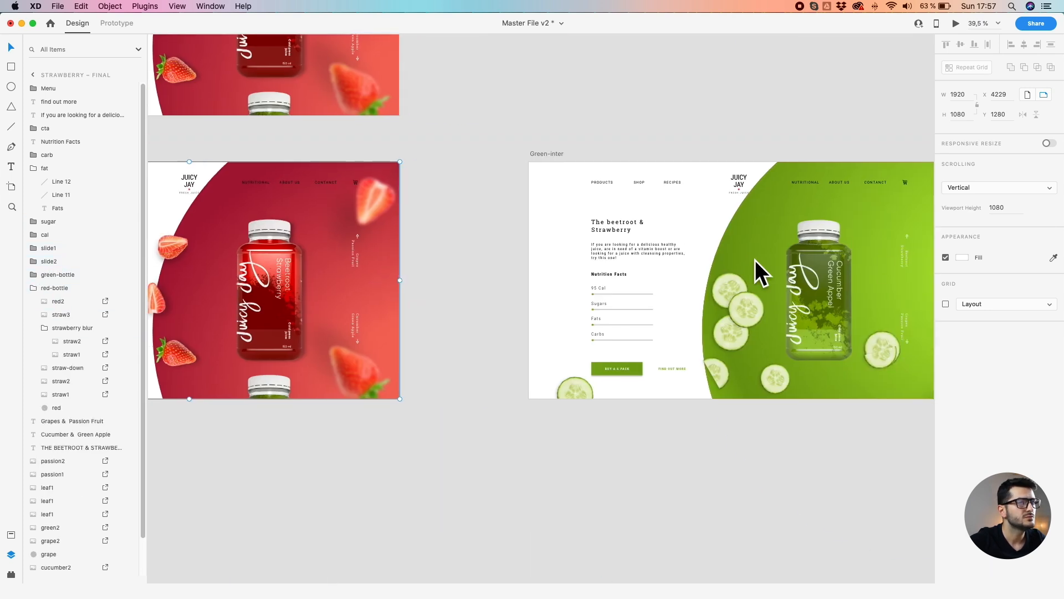
left_click(905, 252)
left_click(905, 333, "shift")
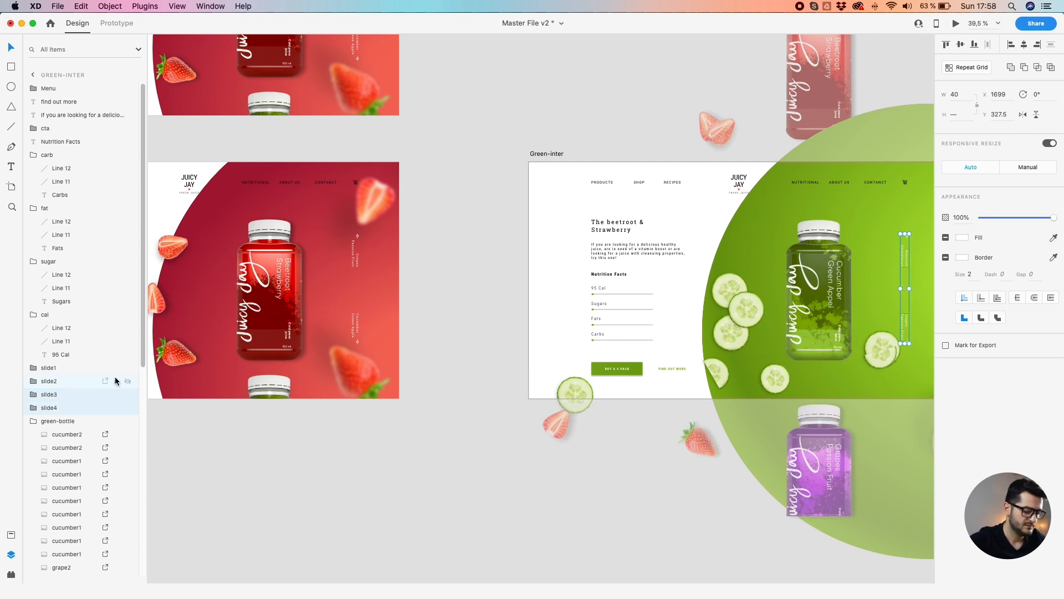
Open the Strawberry – final layers, collapse the red-bottle and fat groups, and paste the copied slide3 and slide4 groups
scroll(319, 177, "left", 5)
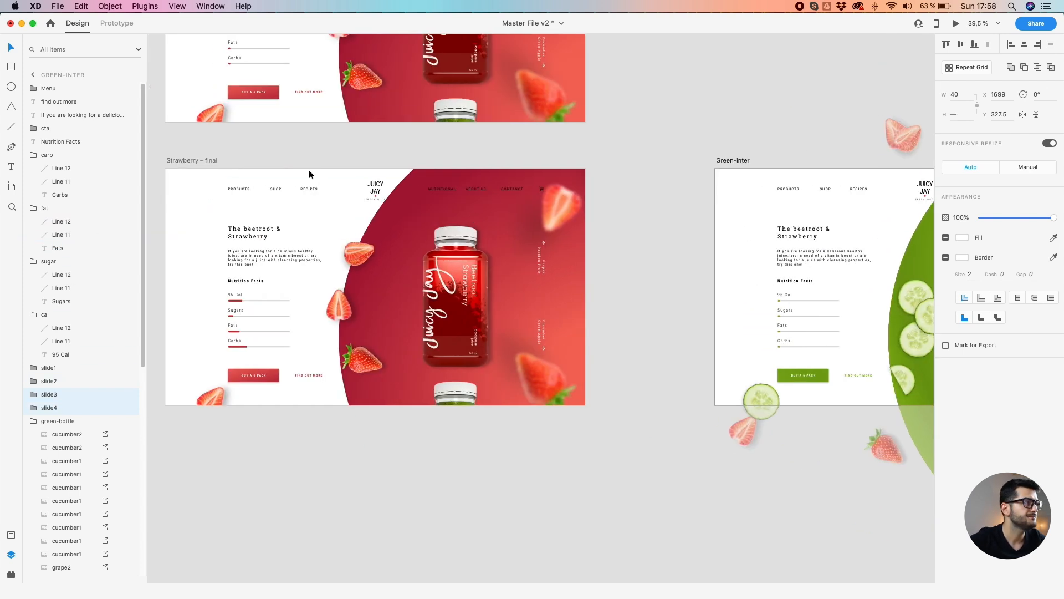
left_click(198, 161)
scroll(208, 208, "up", 3)
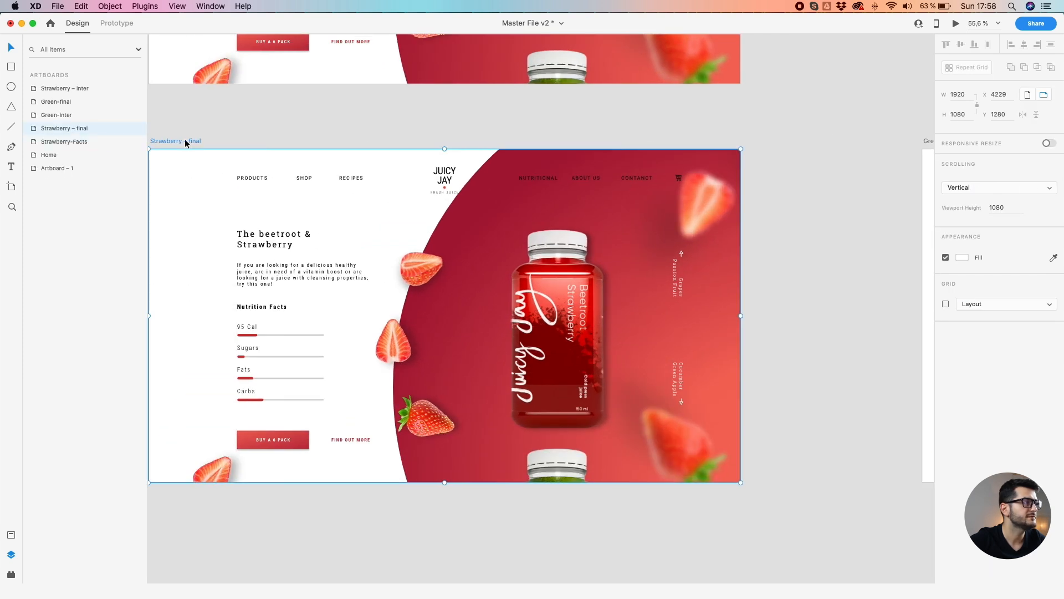
double_click(37, 131)
left_click(823, 264)
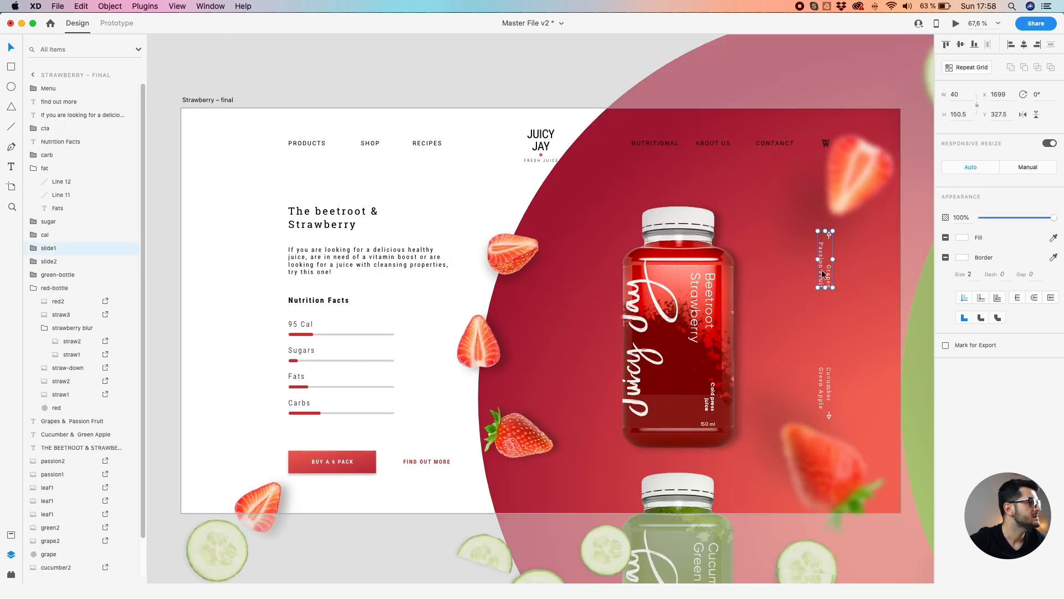
left_click(32, 288)
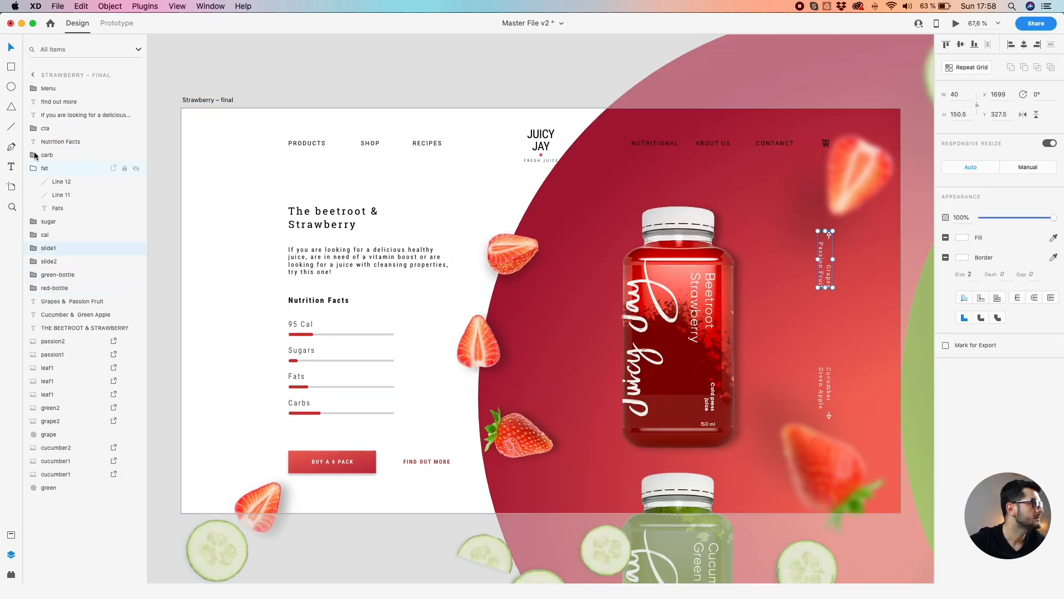
left_click(33, 168)
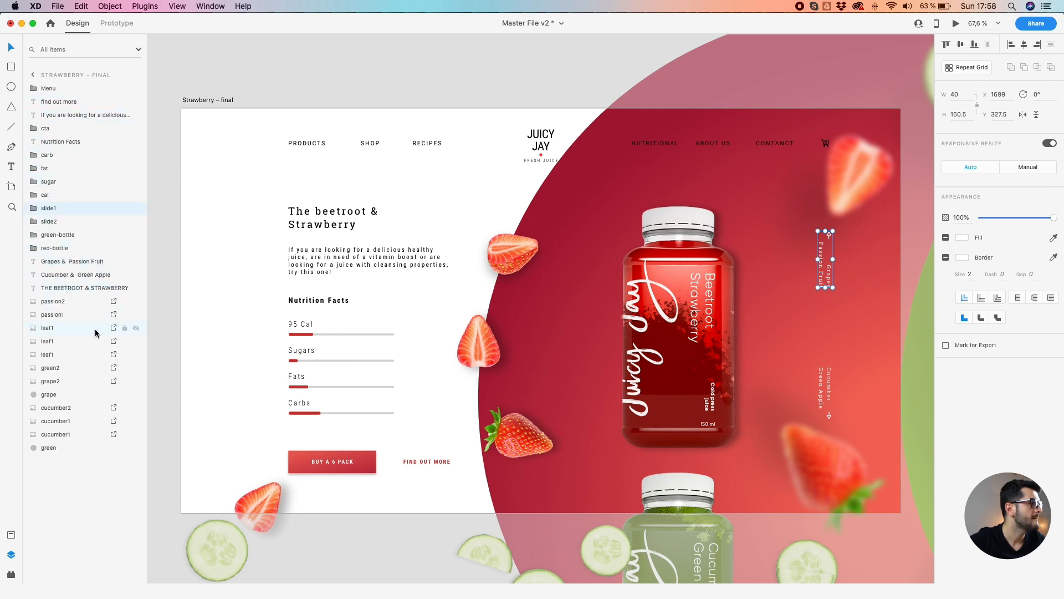
key("super+v")
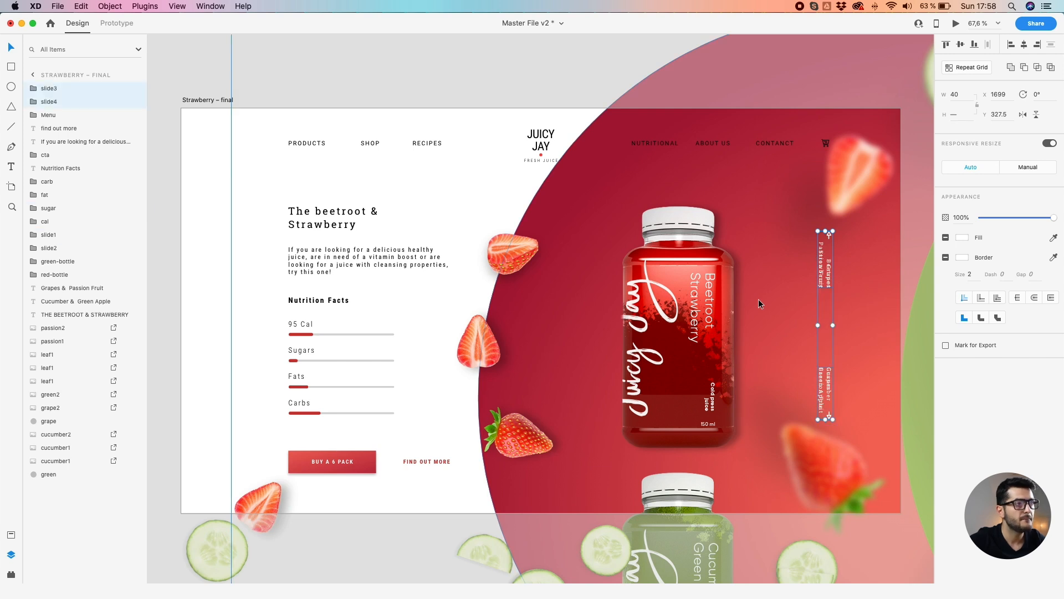
Reorder the pasted slide3 and slide4 groups directly below slide2 in the Strawberry – final layer stack
left_click_drag(785, 299, 634, 307)
left_click(634, 308)
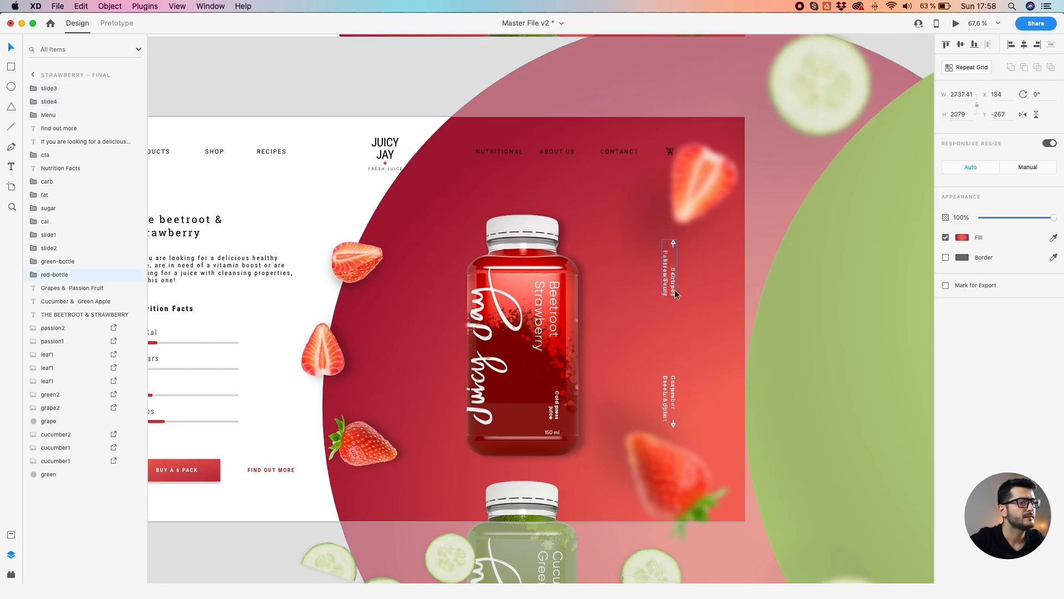
scroll(674, 293, "up", 5)
left_click(47, 101)
left_click(47, 89, "shift")
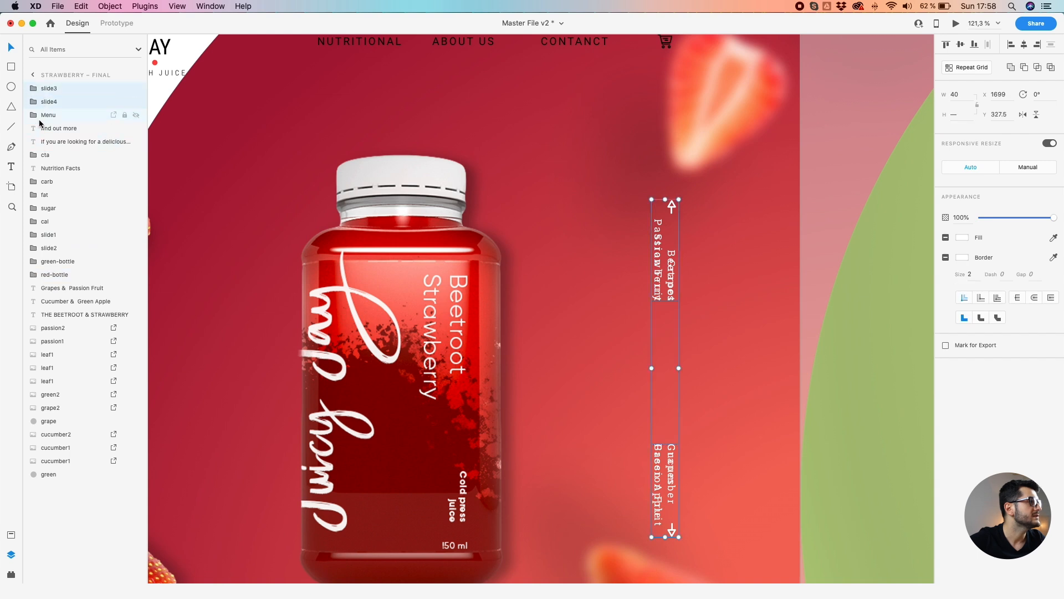
left_click_drag(44, 105, 43, 256)
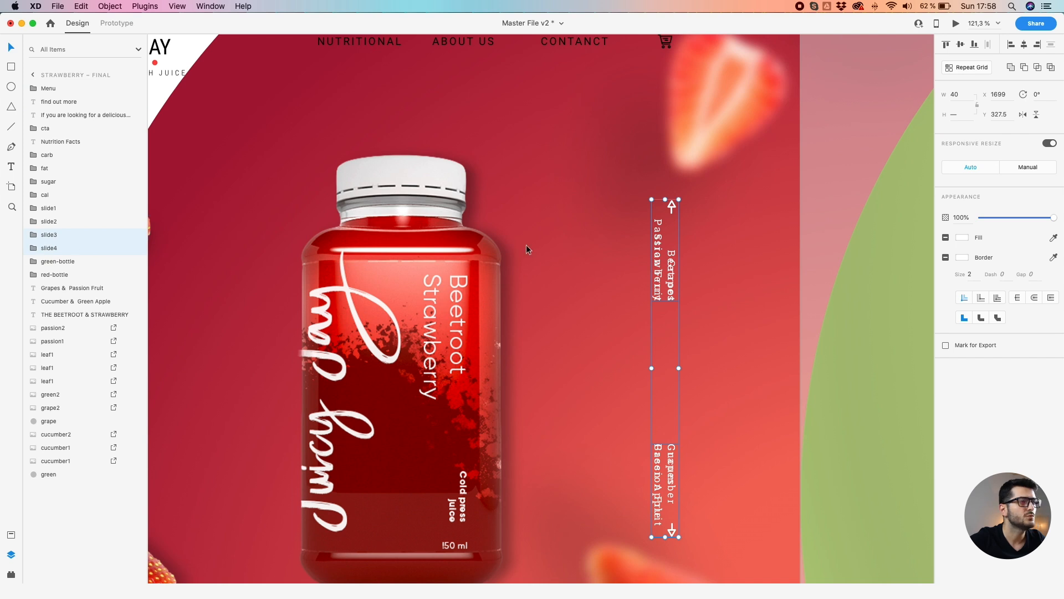
Move the slide3 Beetroot Strawberry label straight down on Strawberry – final to Y 497.5
left_click(666, 287)
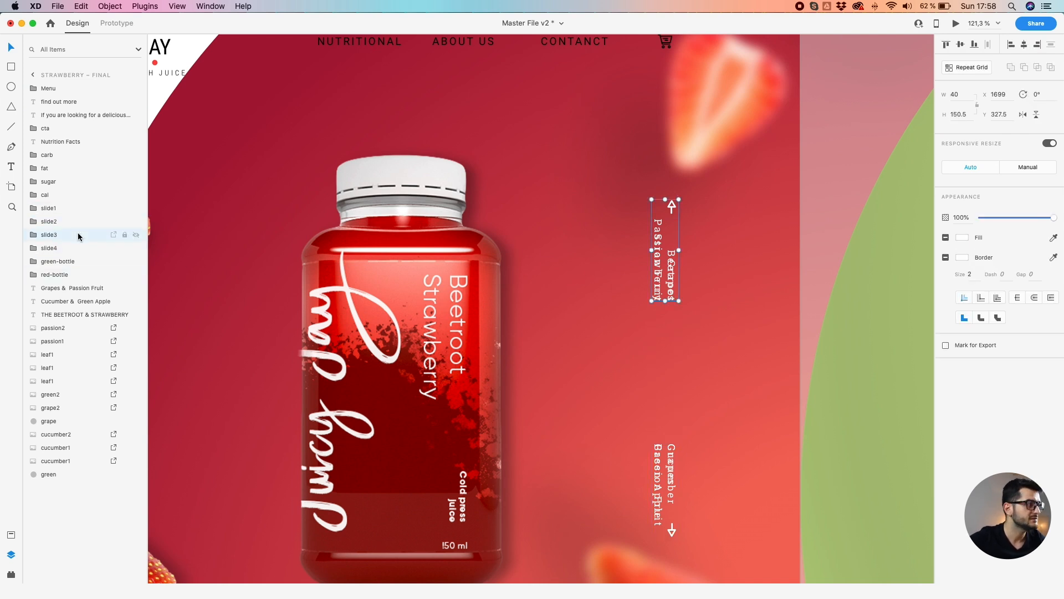
key("shift+Down")
key("shift+Down")
key("shift+Down")
key("shift+Down")
key("shift+Down")
key("shift+Down")
key("shift+Down")
key("shift+Down")
key("shift+Down")
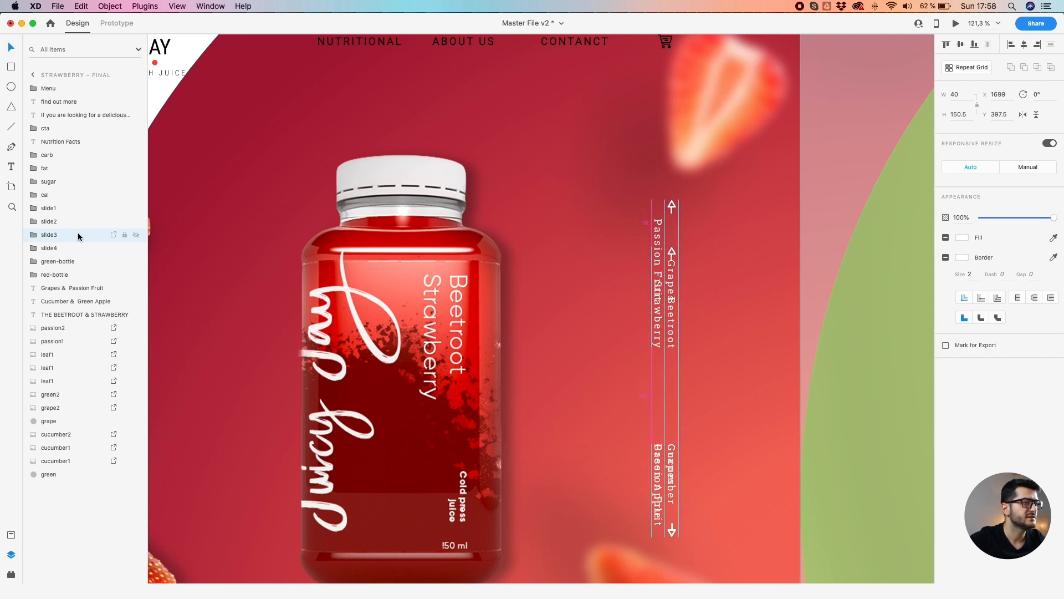
key("shift+Down")
key("shift+Down")
key("shift+Down")
key("shift+Down")
key("shift+Down")
key("shift+Down")
key("shift+Down")
key("shift+Down")
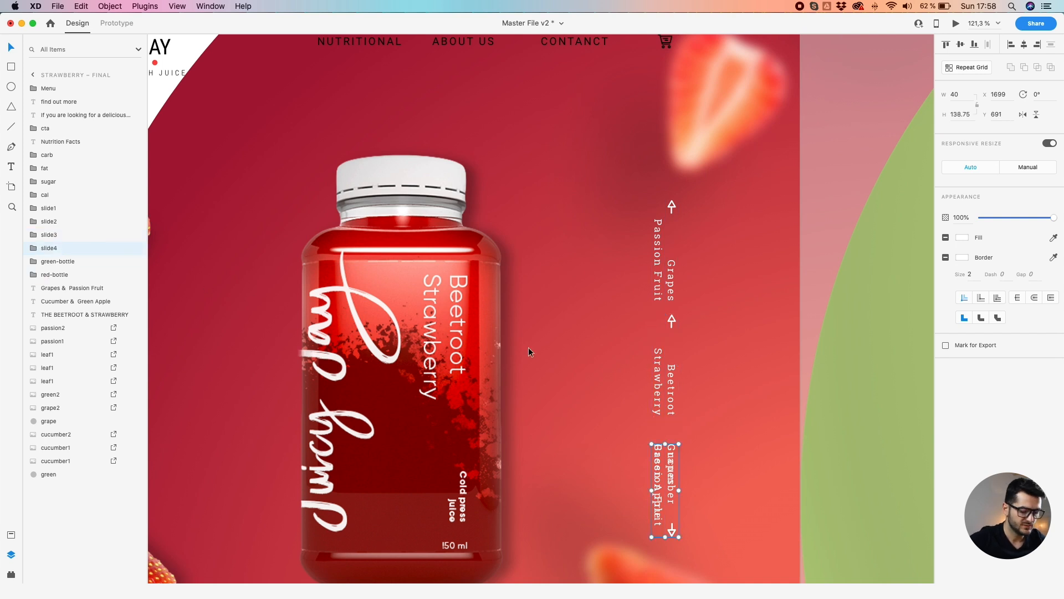
Move the slide4 Grapes Passion Fruit label straight up on Strawberry – final to Y 501
key("shift+Up")
key("shift+Up")
key("shift+Up")
key("shift+Up")
key("shift+Up")
key("shift+Up")
key("shift+Up")
key("shift+Up")
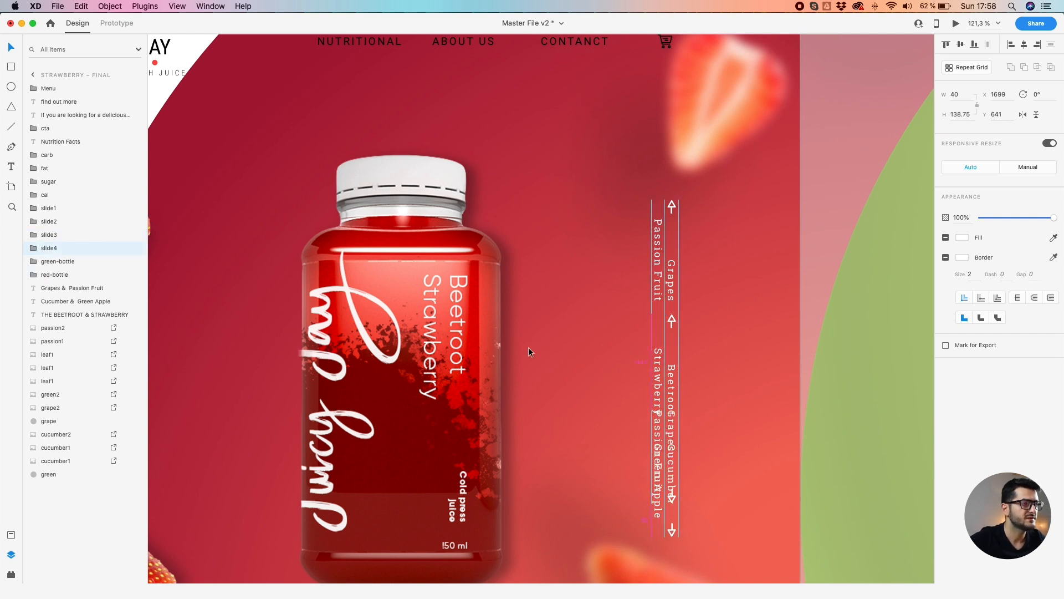
key("shift+Up")
key("shift+Up")
key("shift+Up")
key("shift+Up")
key("shift+Up")
key("shift+Up")
key("shift+Up")
key("shift+Up")
key("shift+Up")
key("shift+Up")
key("shift+Up")
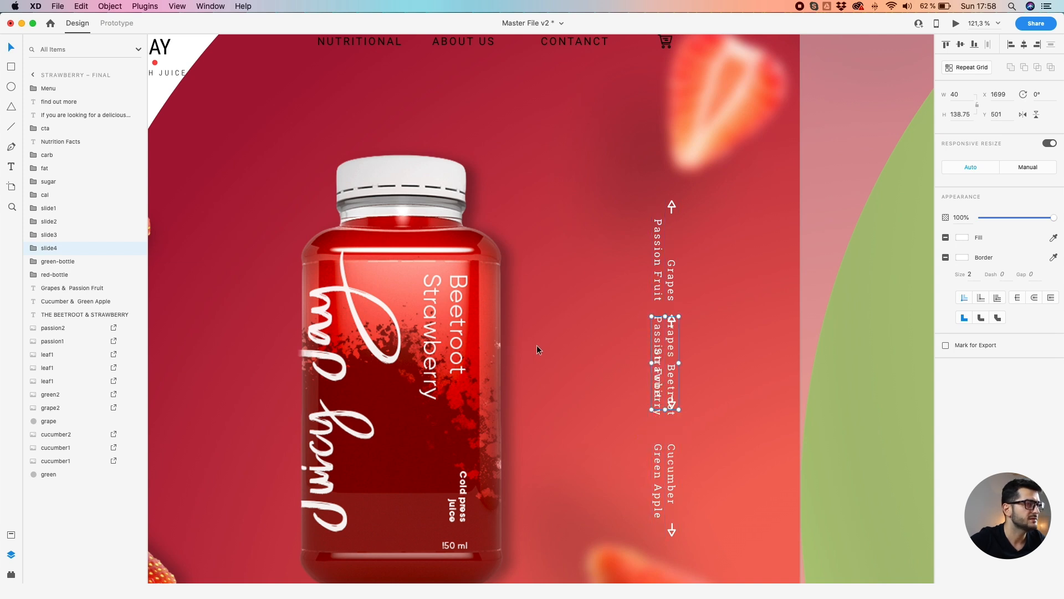
Set the opacity of the slide3 and slide4 groups on Strawberry – final to 0% and deselect them
left_click(56, 234, "shift")
left_click(982, 218)
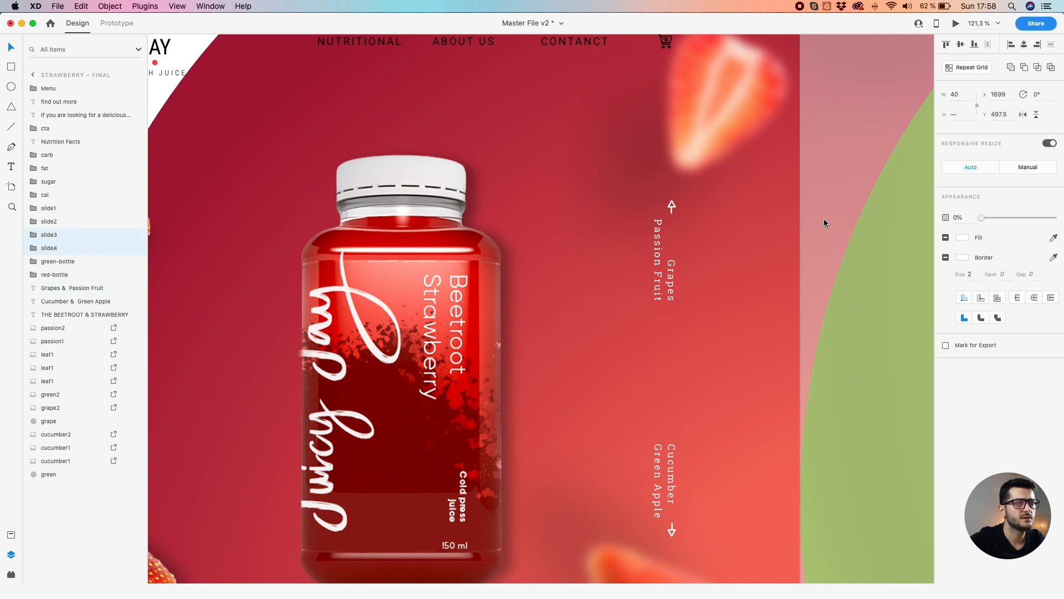
scroll(685, 233, "down", 8)
left_click(421, 293)
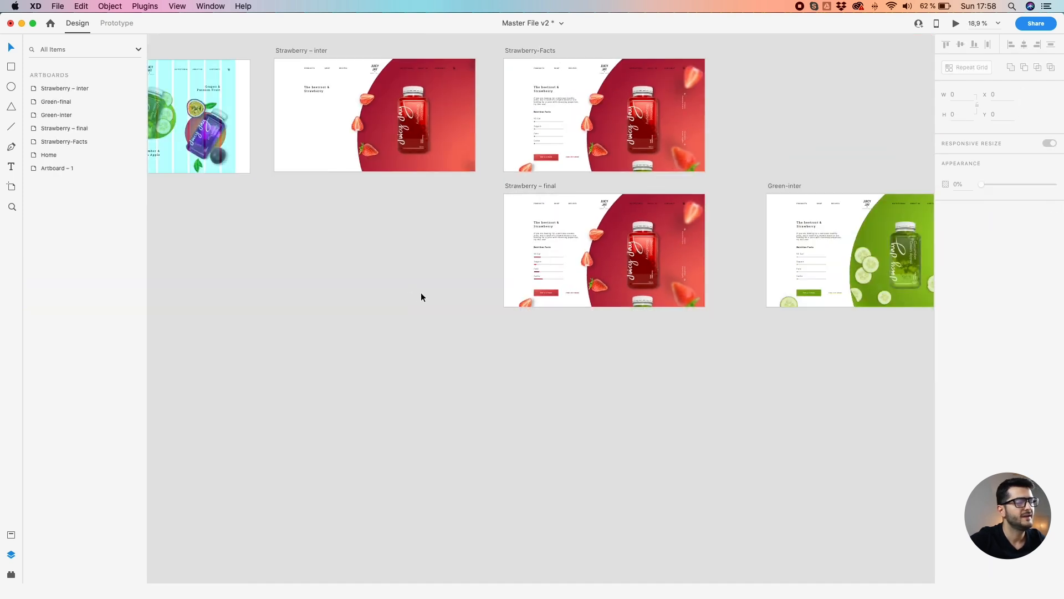
Open the prototype preview from the Home artboard, then shrink and reposition its window over the canvas
left_click_drag(420, 292, 281, 309)
scroll(280, 314, "left", 5)
scroll(280, 314, "up", 3)
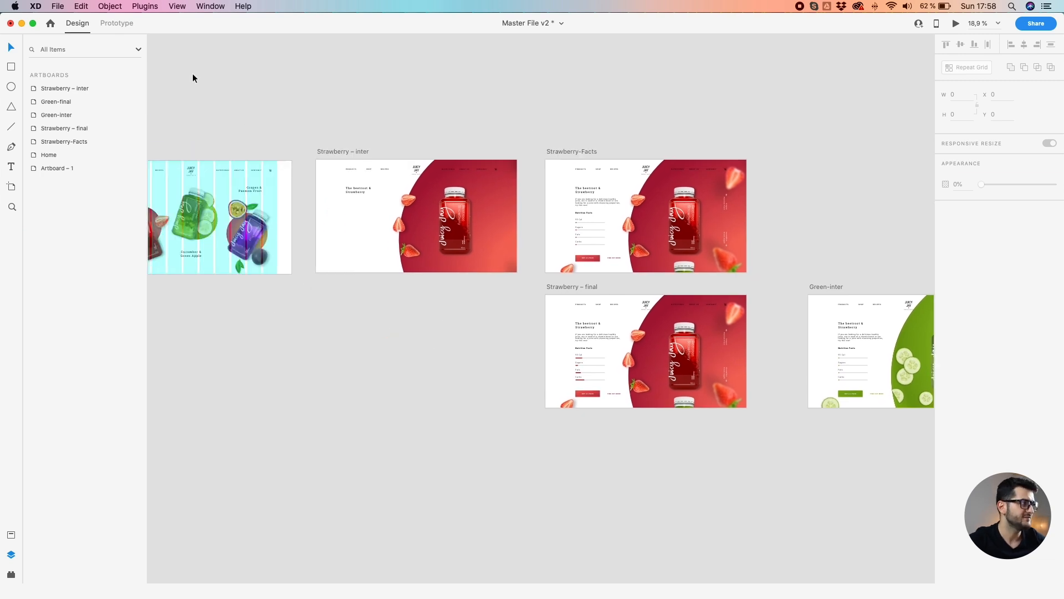
scroll(192, 78, "left", 3)
scroll(192, 77, "up", 1)
left_click(211, 173)
left_click(956, 24)
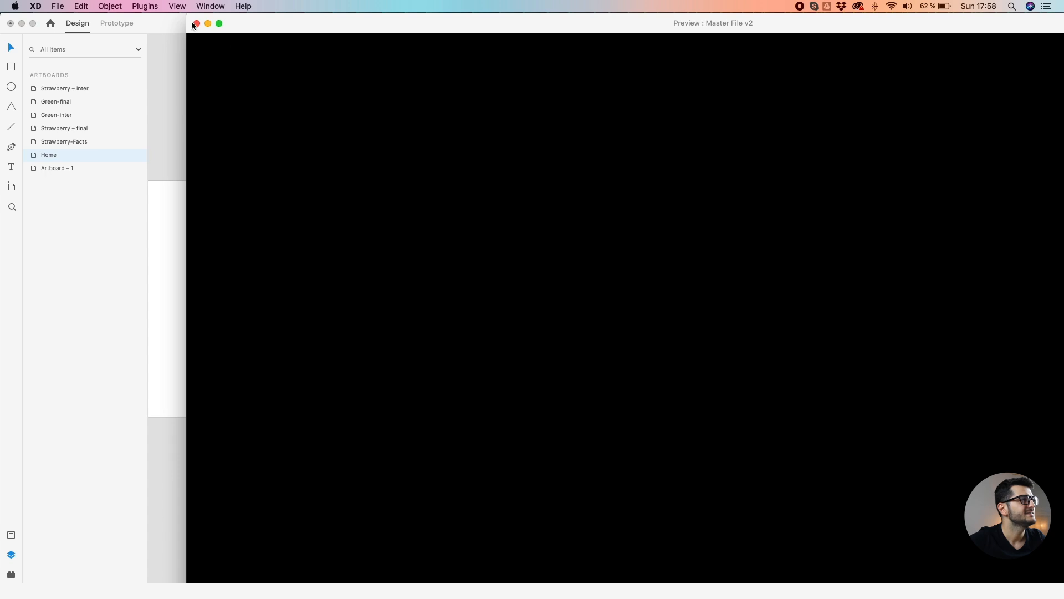
left_click(193, 22)
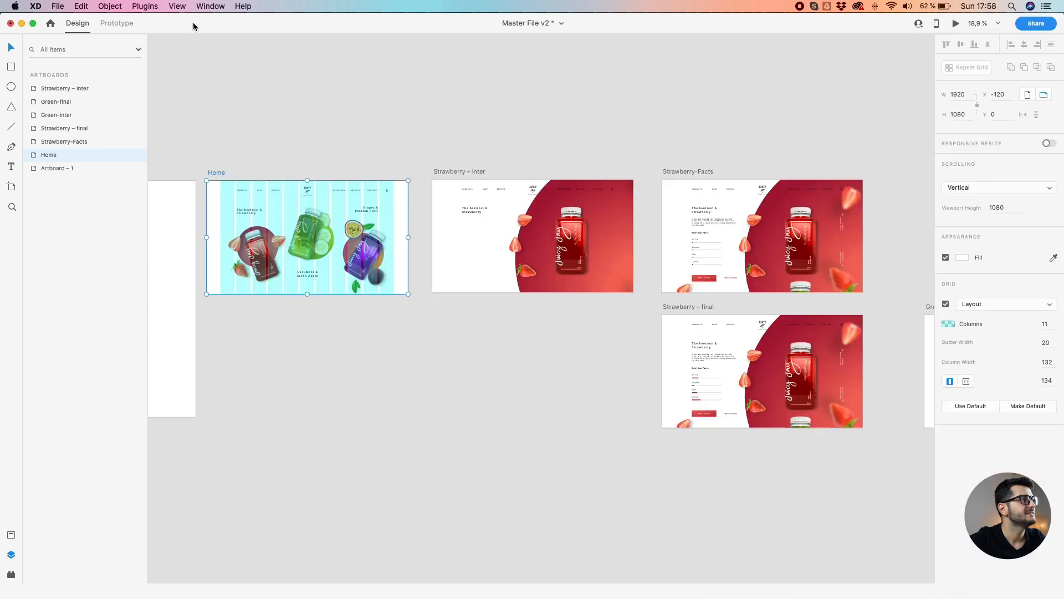
left_click(957, 24)
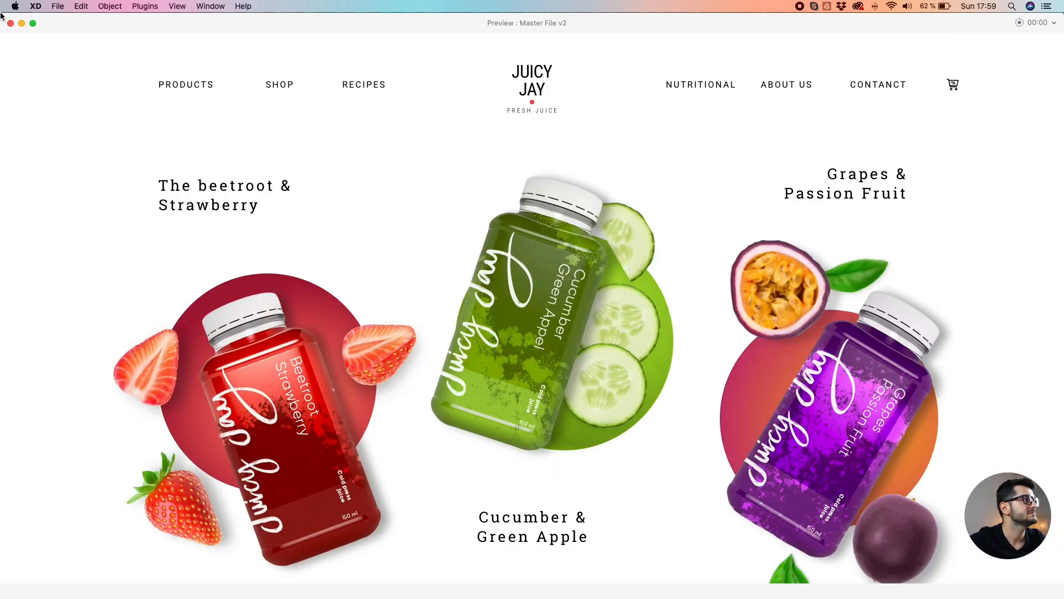
left_click_drag(58, 22, 418, 228)
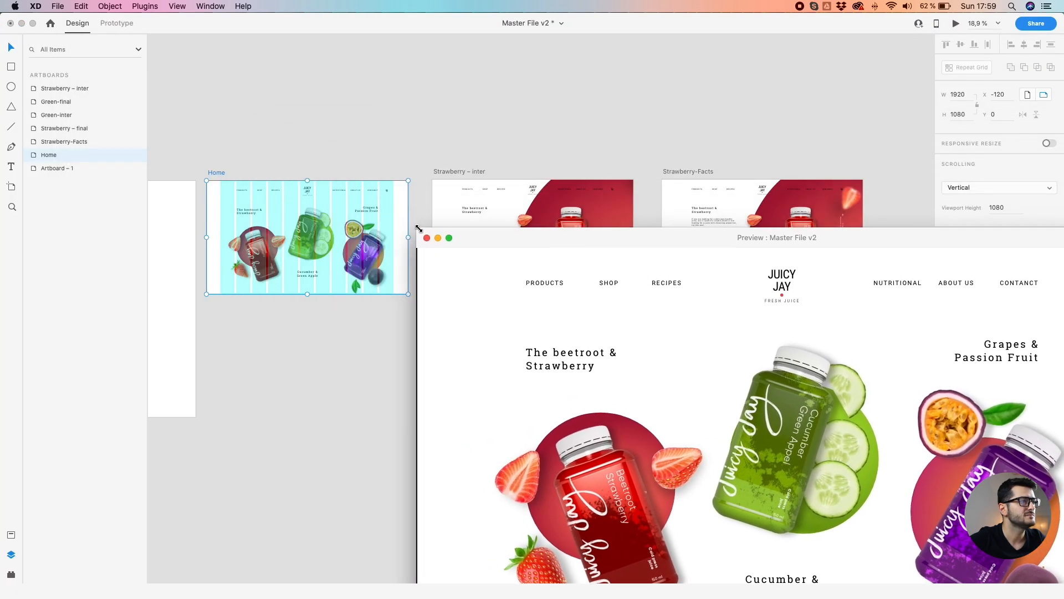
left_click_drag(489, 244, 322, 85)
Play the transitions from Home through strawberry to green, replay them from Home, and dismiss the preview
left_click(415, 284)
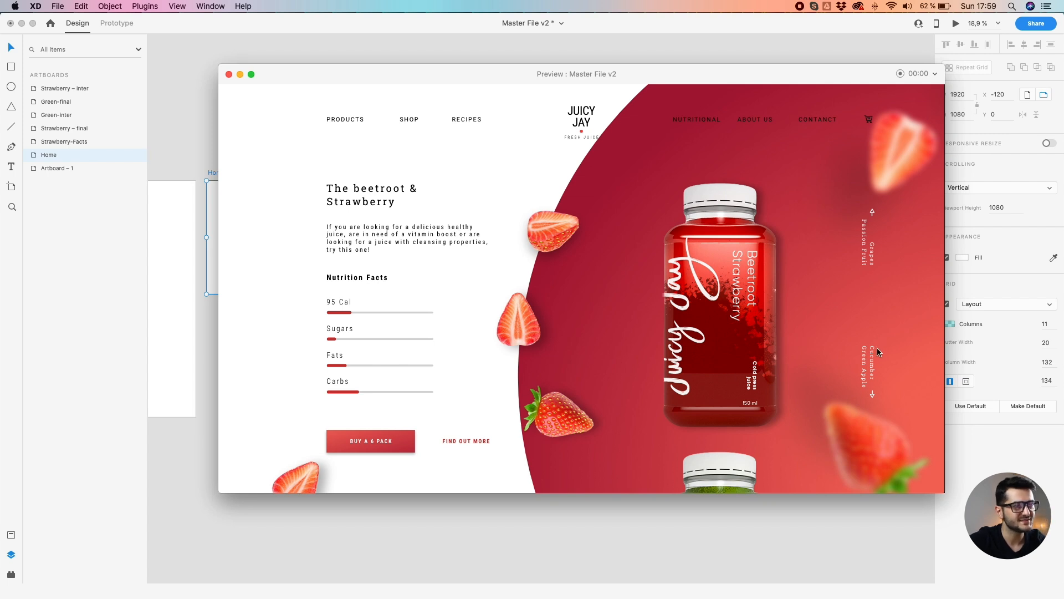
left_click(868, 366)
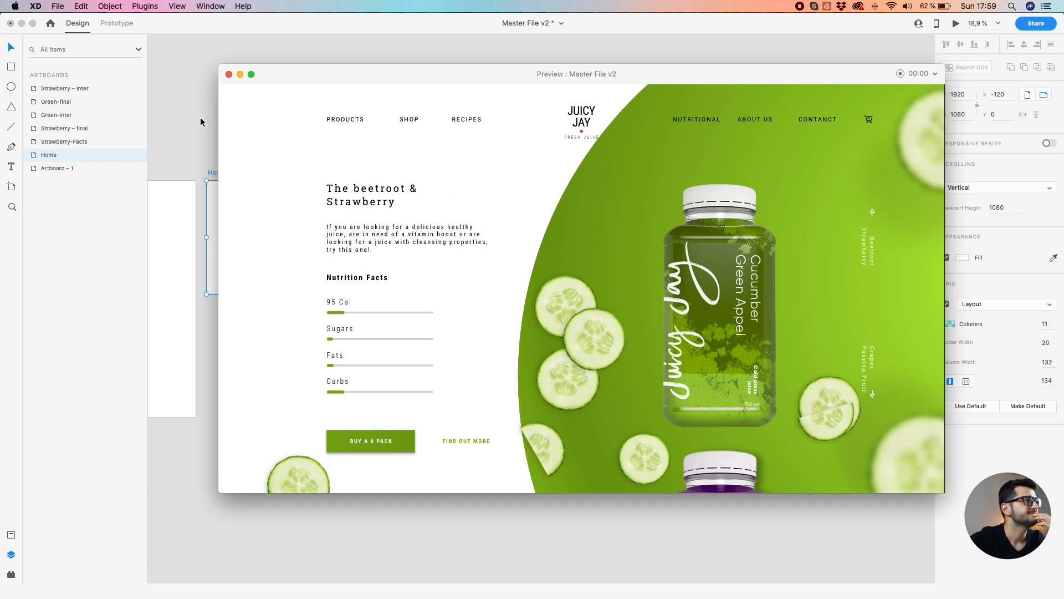
left_click_drag(298, 78, 421, 98)
left_click(215, 173)
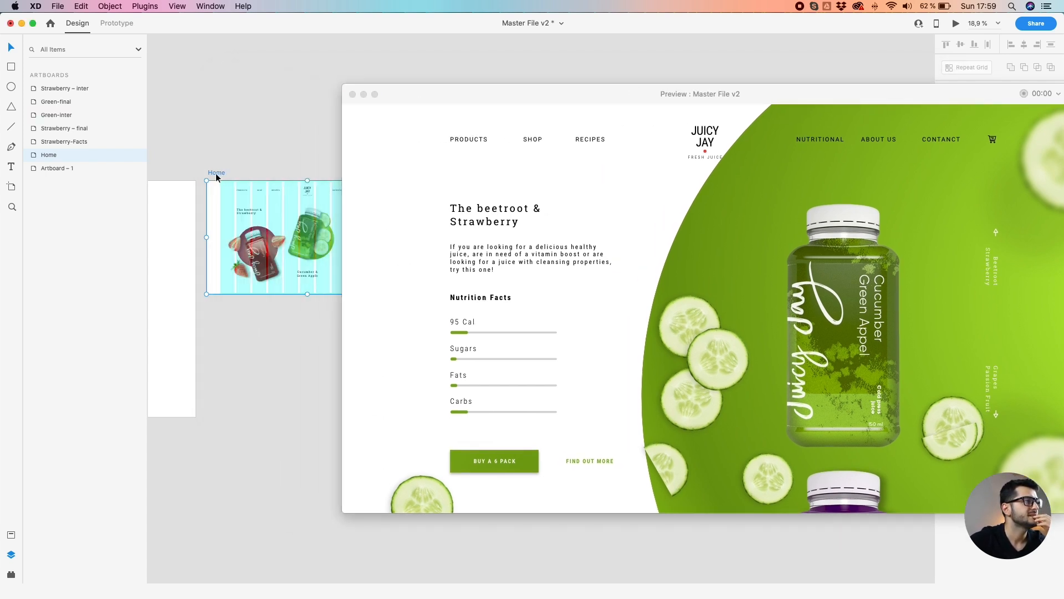
left_click(490, 329)
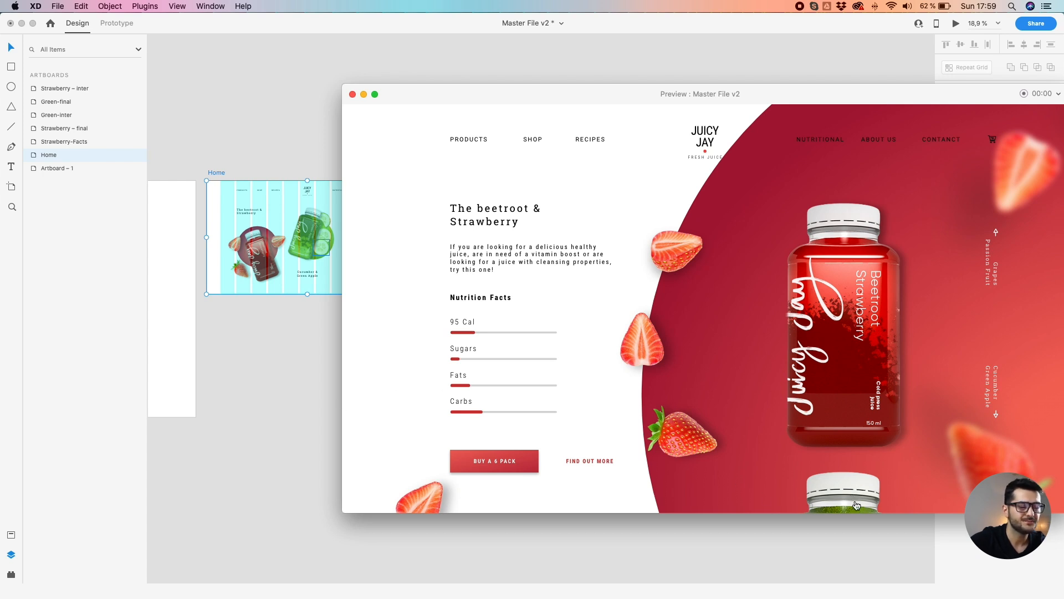
left_click(856, 505)
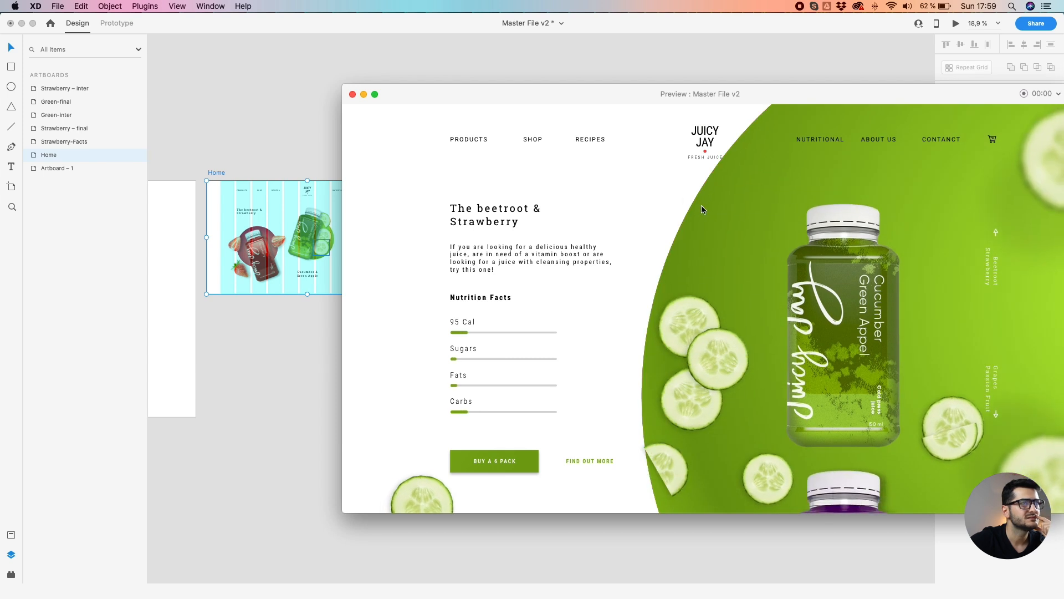
left_click_drag(613, 96, 463, 119)
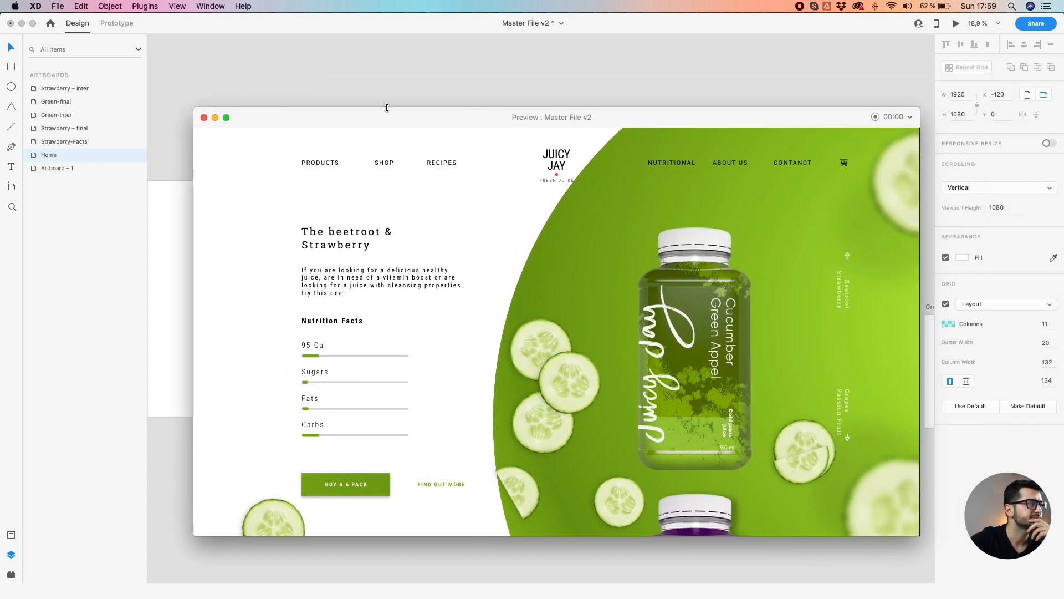
left_click(215, 118)
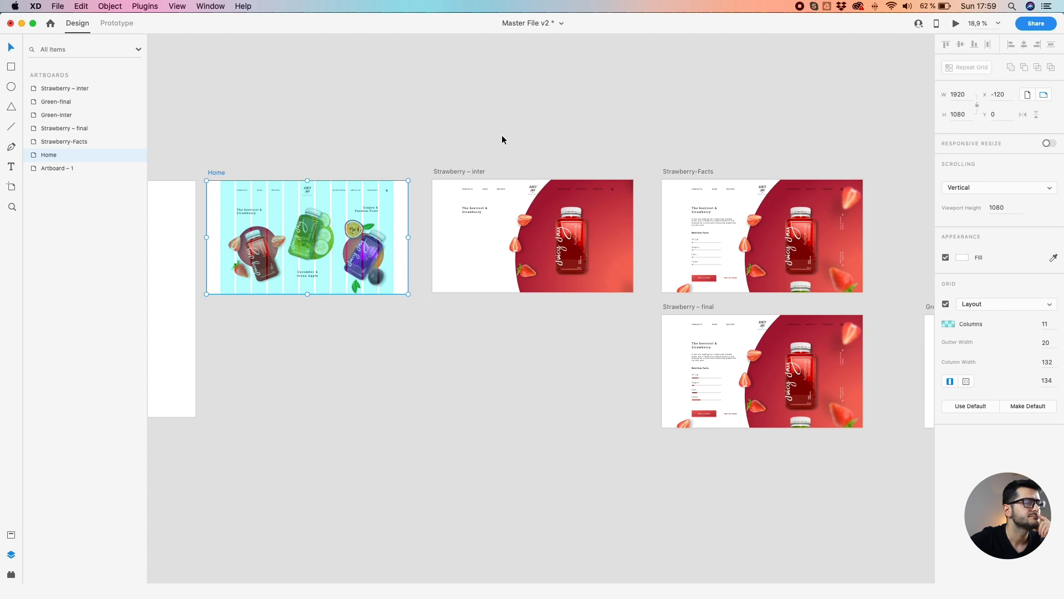
In Prototype mode, set the easing of the Strawberry-Facts transition to Strawberry – final to Ease Out
left_click(619, 360)
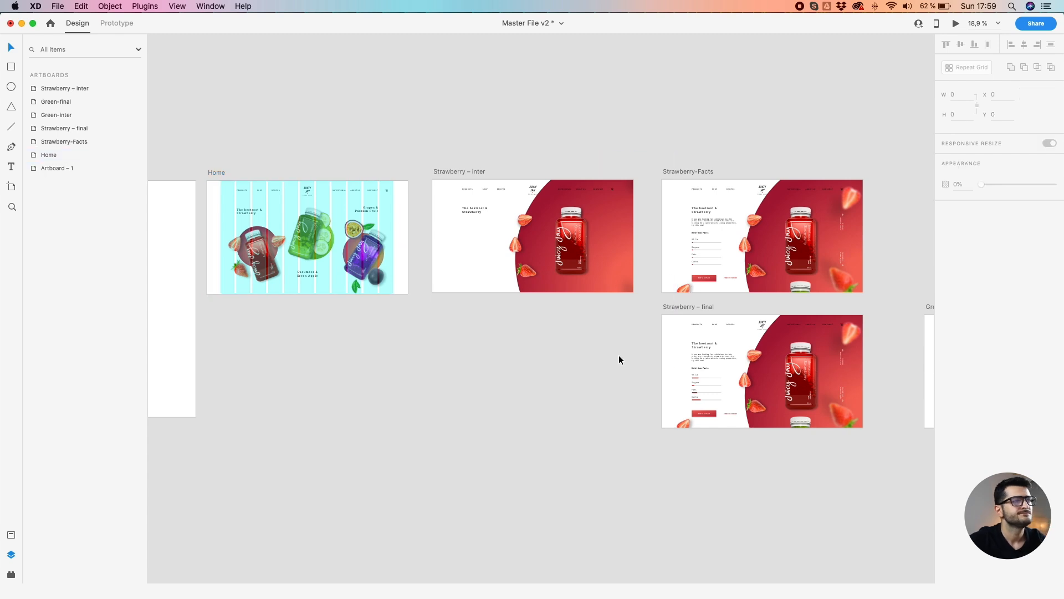
scroll(629, 356, "right", 3)
left_click(550, 159)
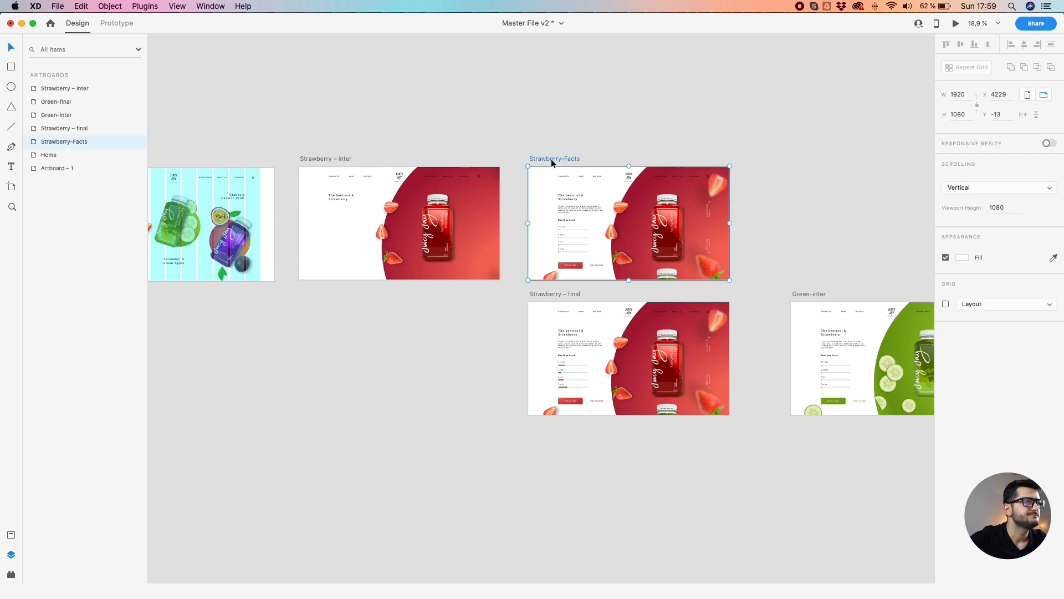
scroll(588, 216, "up", 3)
left_click(117, 23)
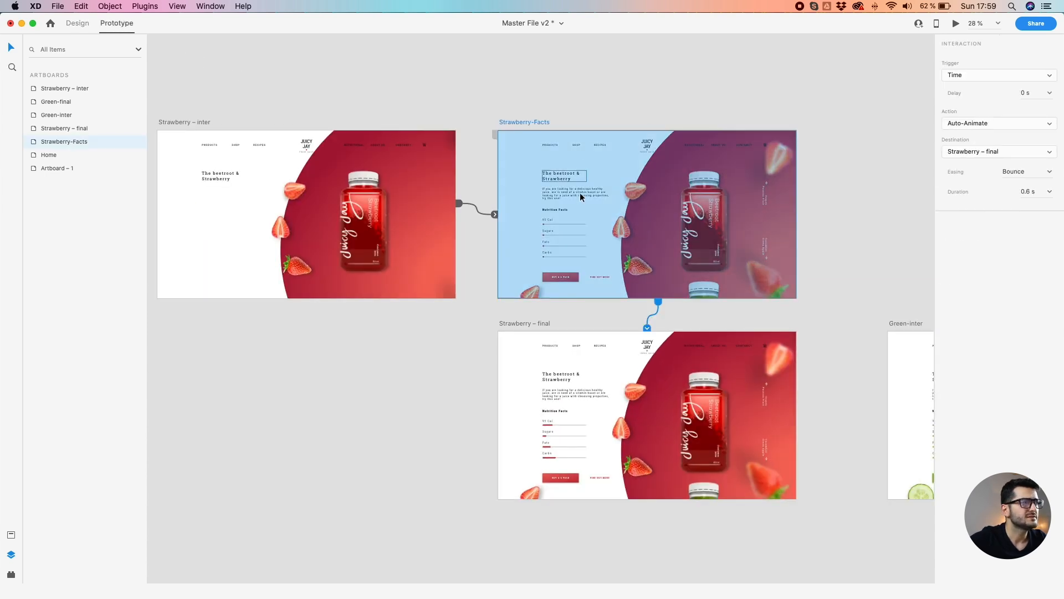
left_click(1052, 171)
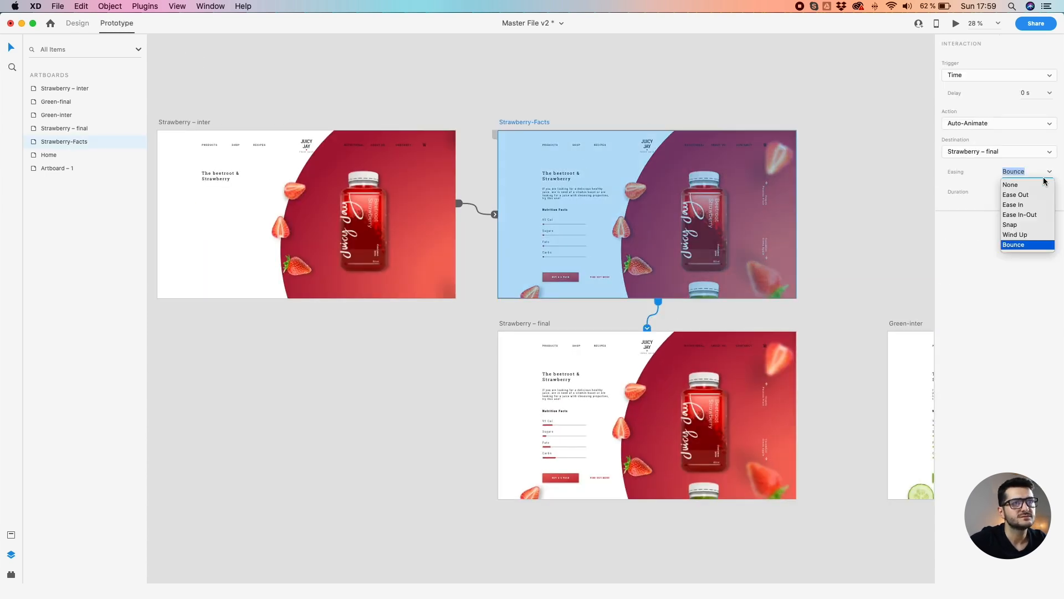
left_click(1018, 204)
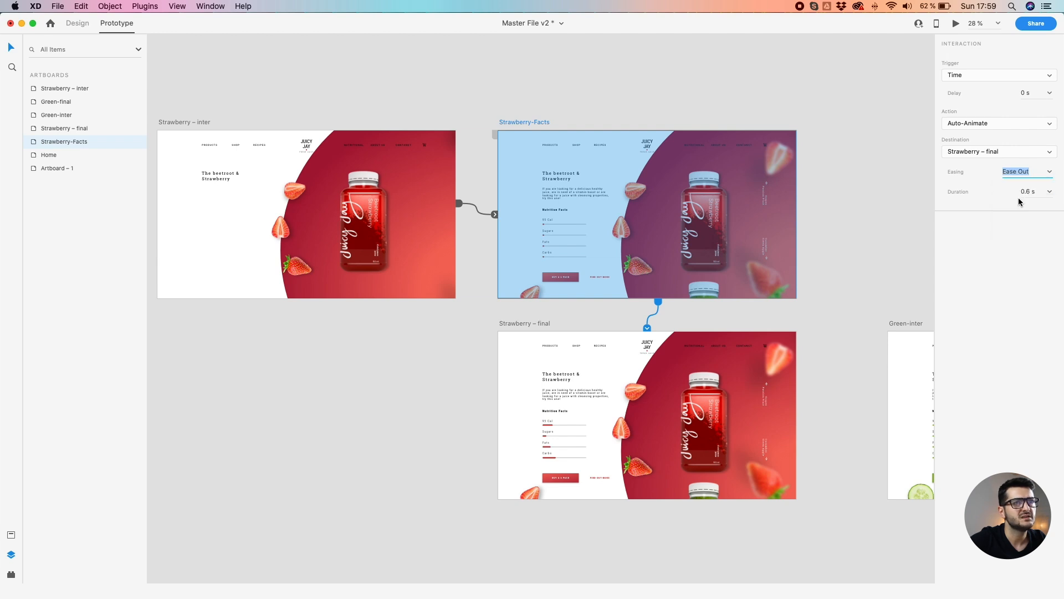
left_click(414, 415)
scroll(415, 410, "down", 5)
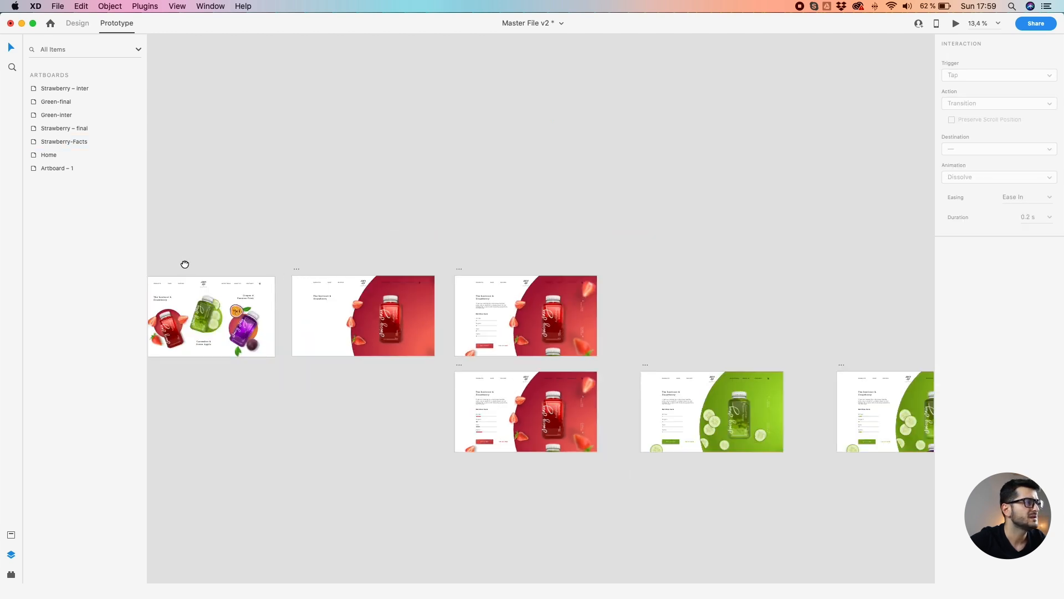
left_click_drag(183, 263, 286, 261)
left_click(243, 274)
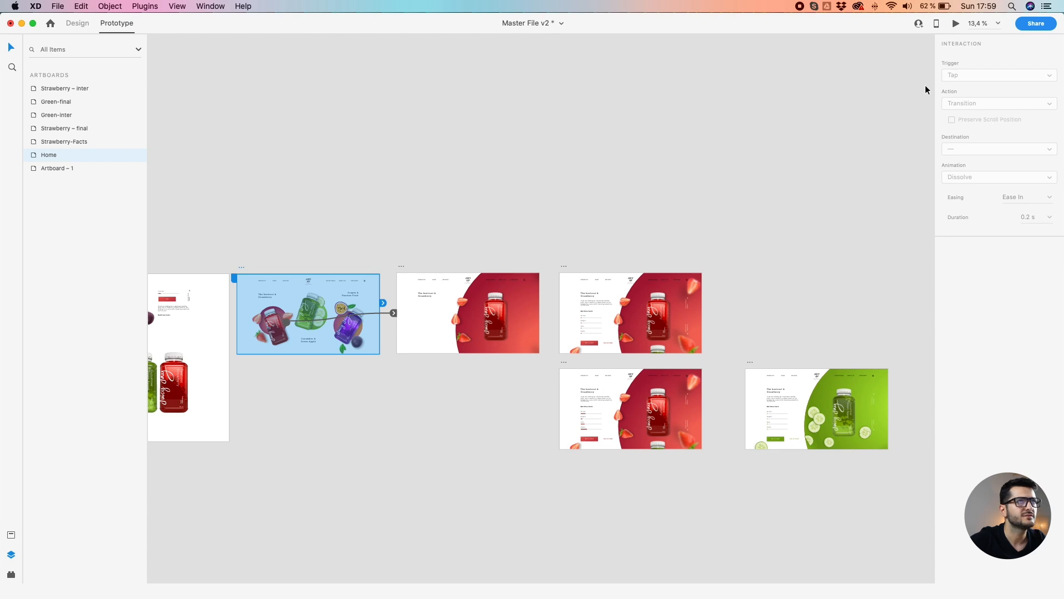
left_click(956, 23)
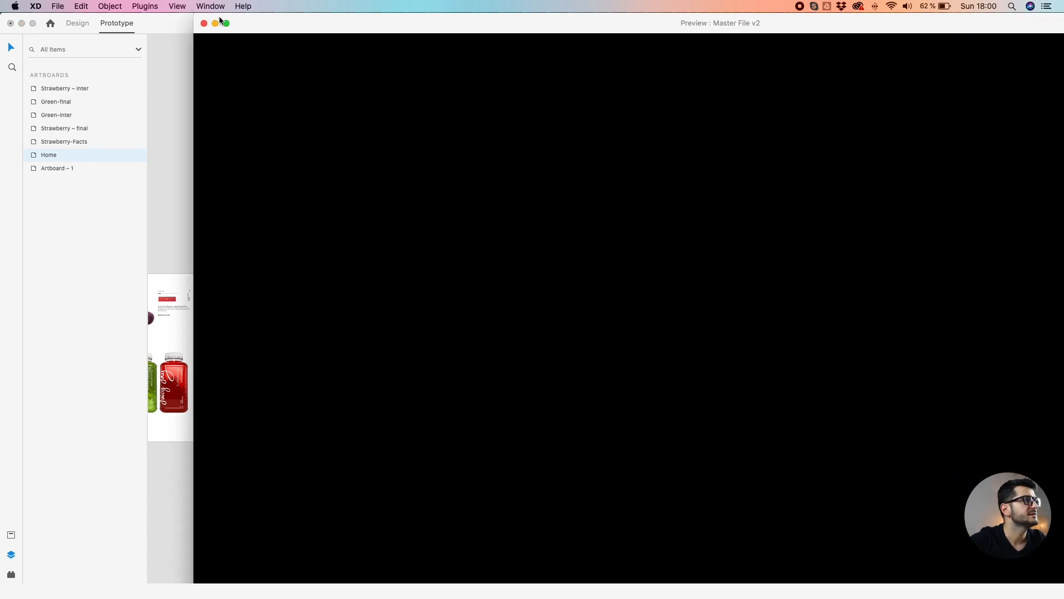
left_click(204, 22)
Open the prototype preview from the Home artboard, then shrink and reposition its window over the canvas
left_click(245, 266)
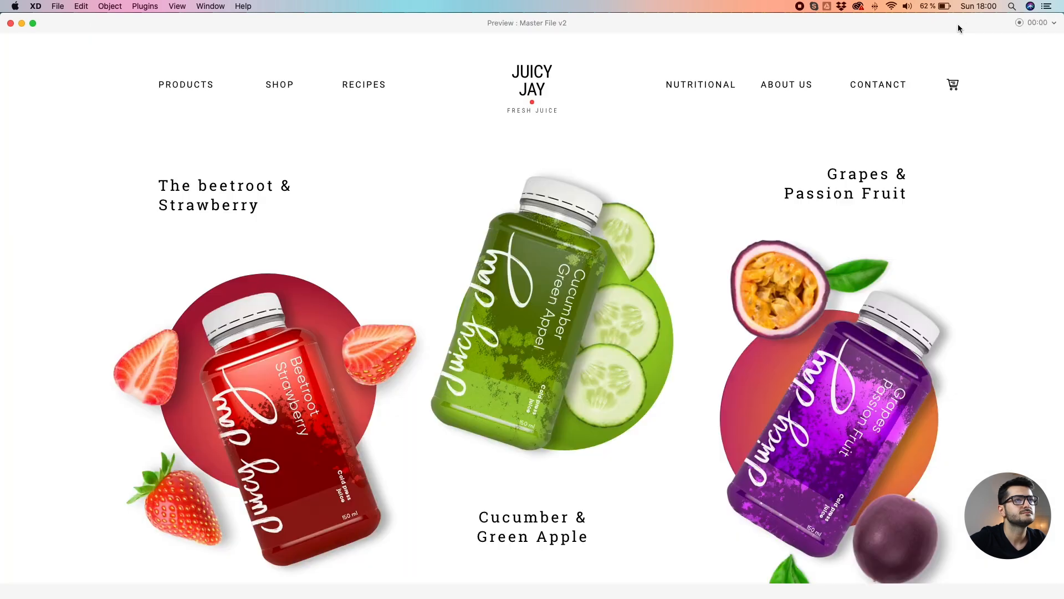
left_click(955, 23)
left_click_drag(1, 14, 459, 271)
left_click_drag(549, 279, 402, 132)
Play the transitions from Home through strawberry to green, then close the preview
left_click(464, 348)
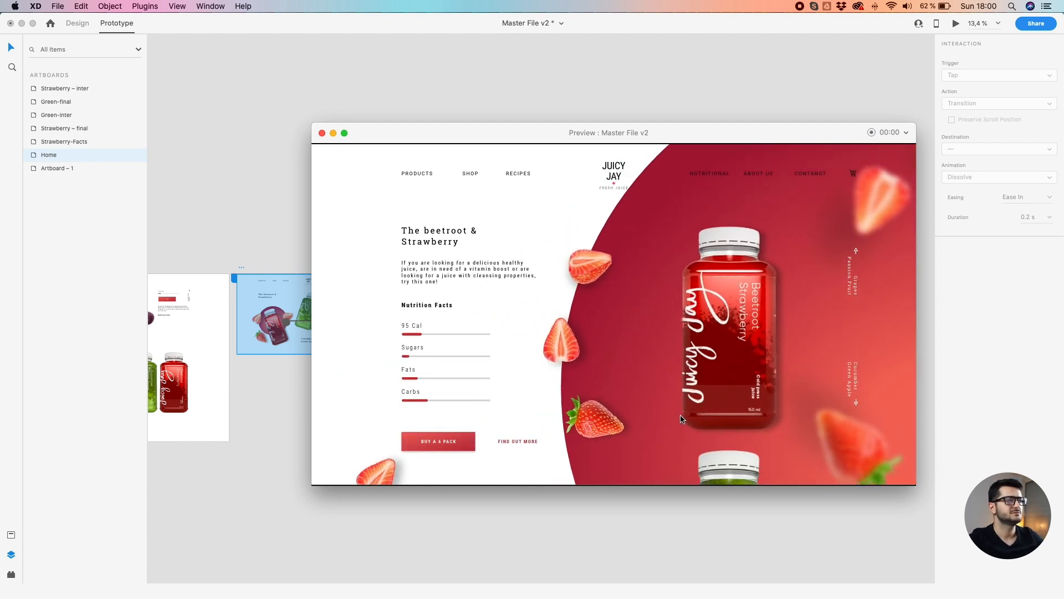
left_click(730, 459)
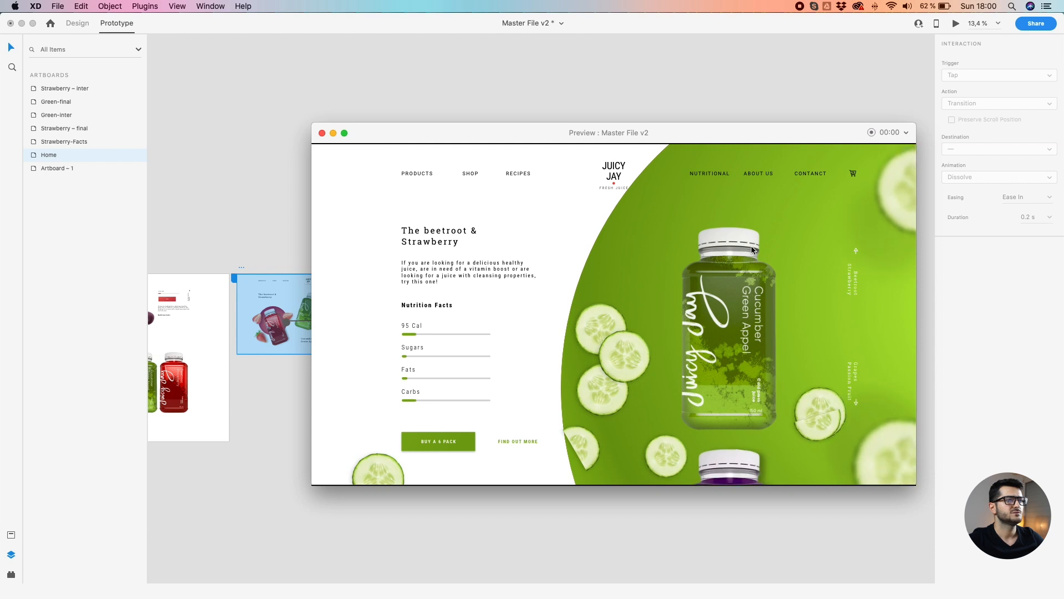
left_click(322, 133)
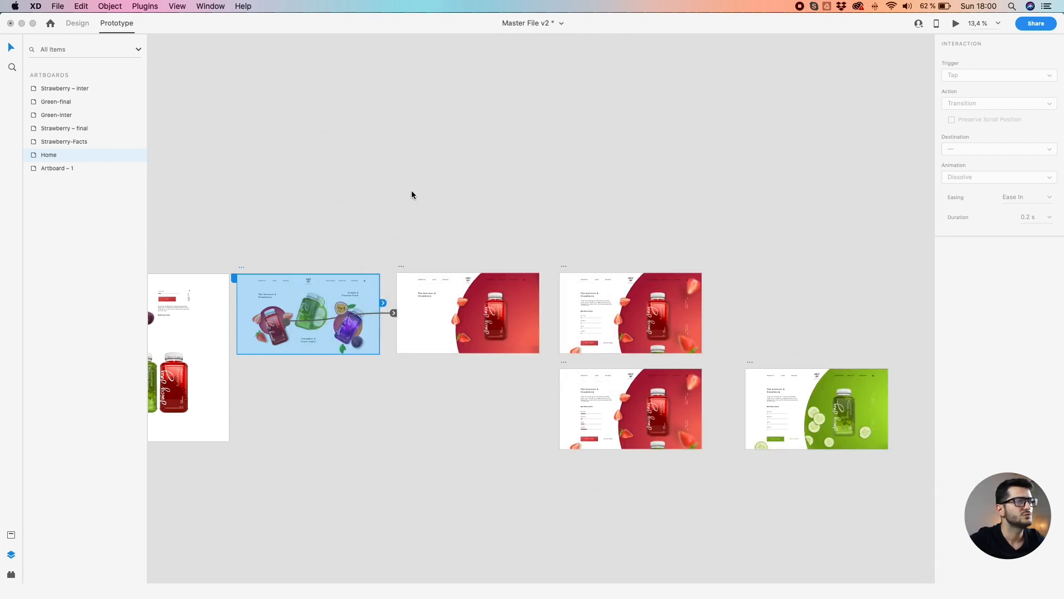
Set the duration of the Green-inter transition to Green-final to 1 s and deselect the artboard
scroll(720, 446, "right", 10)
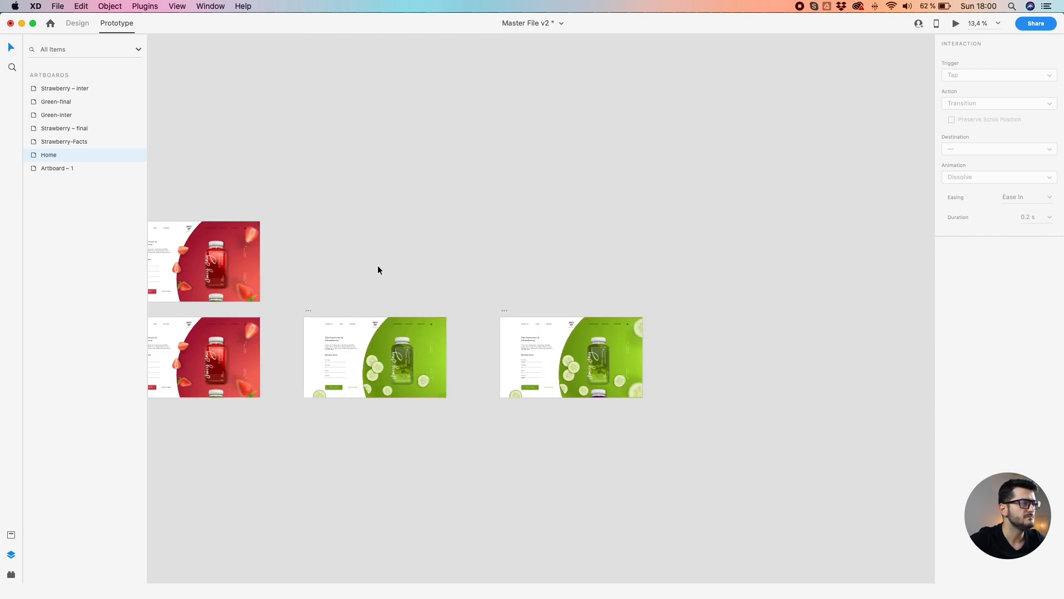
scroll(326, 322, "up", 5)
left_click(295, 302)
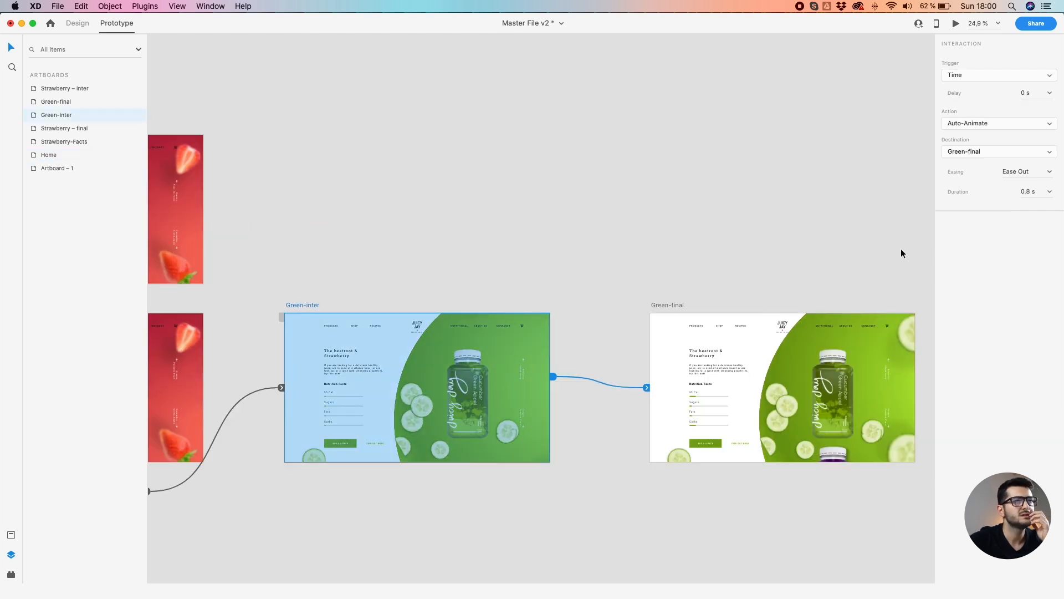
left_click(1049, 192)
left_click(1027, 240)
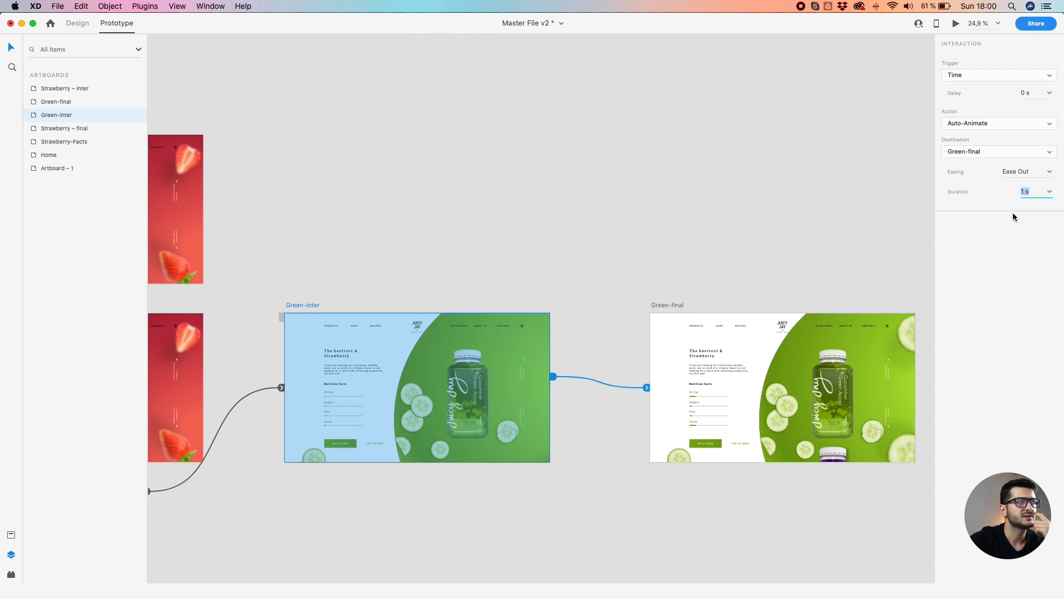
left_click(456, 270)
Check the easing and duration of the Strawberry – inter transition to Strawberry-Facts
scroll(374, 283, "left", 10)
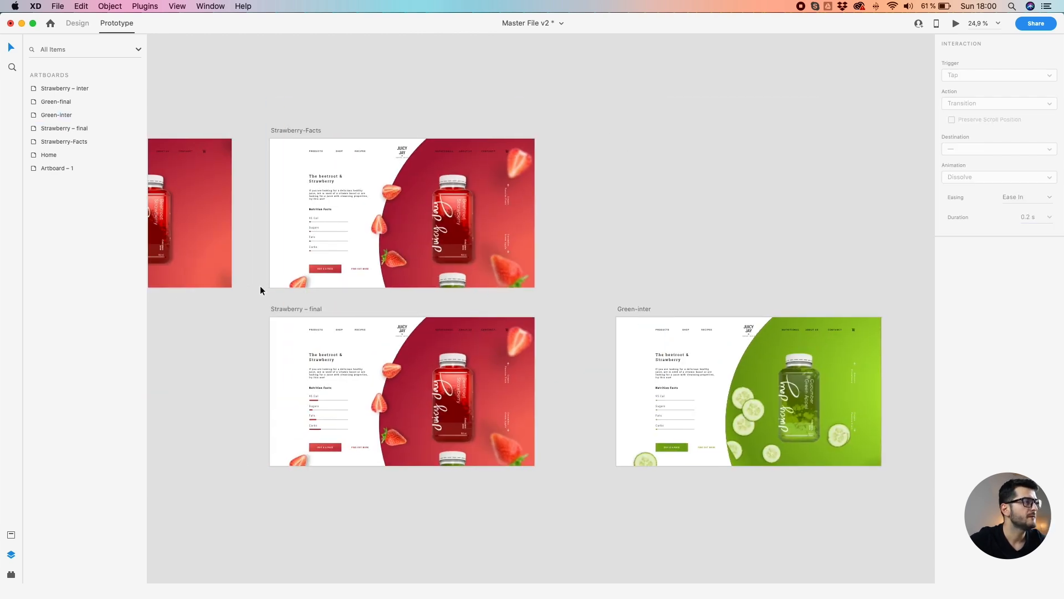
scroll(260, 285, "left", 5)
left_click(152, 141)
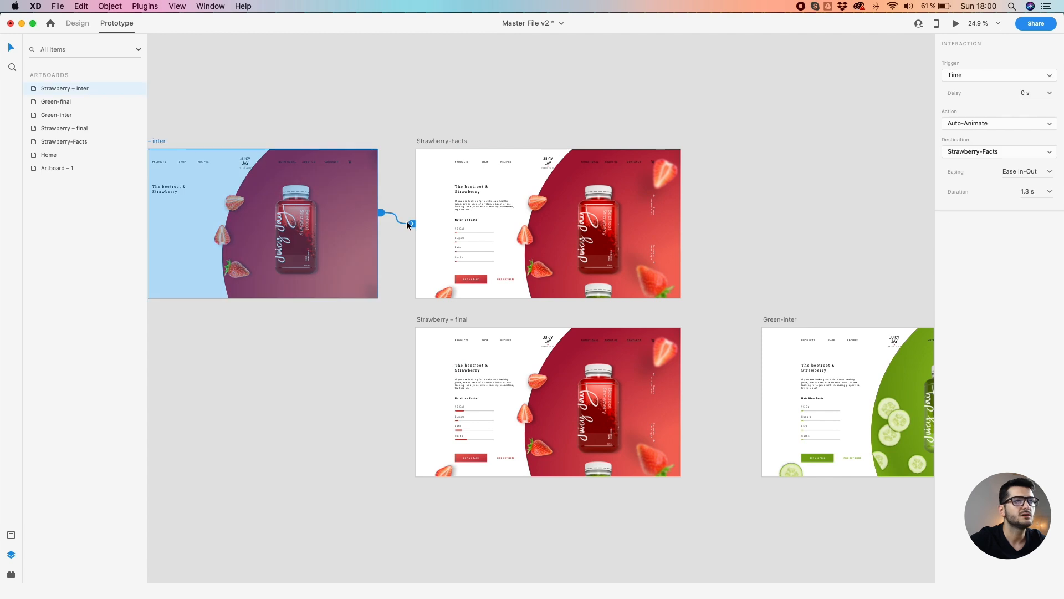
left_click(848, 247)
Set the duration of the Green-inter transition to Green-final to 1.3 s
scroll(475, 214, "right", 10)
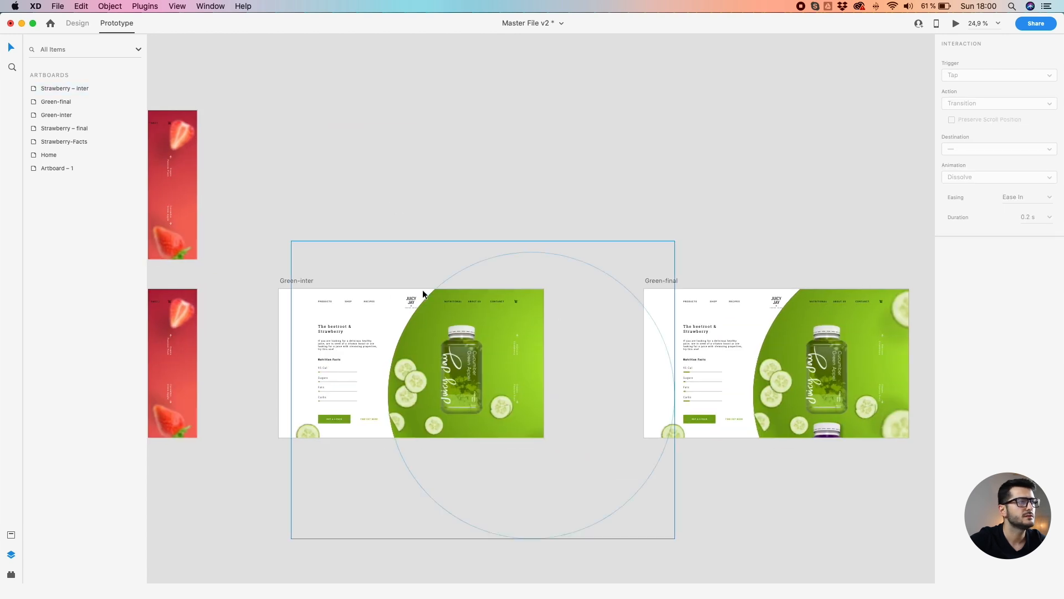
left_click(298, 279)
left_click(1029, 191)
type("1.3")
key("Return")
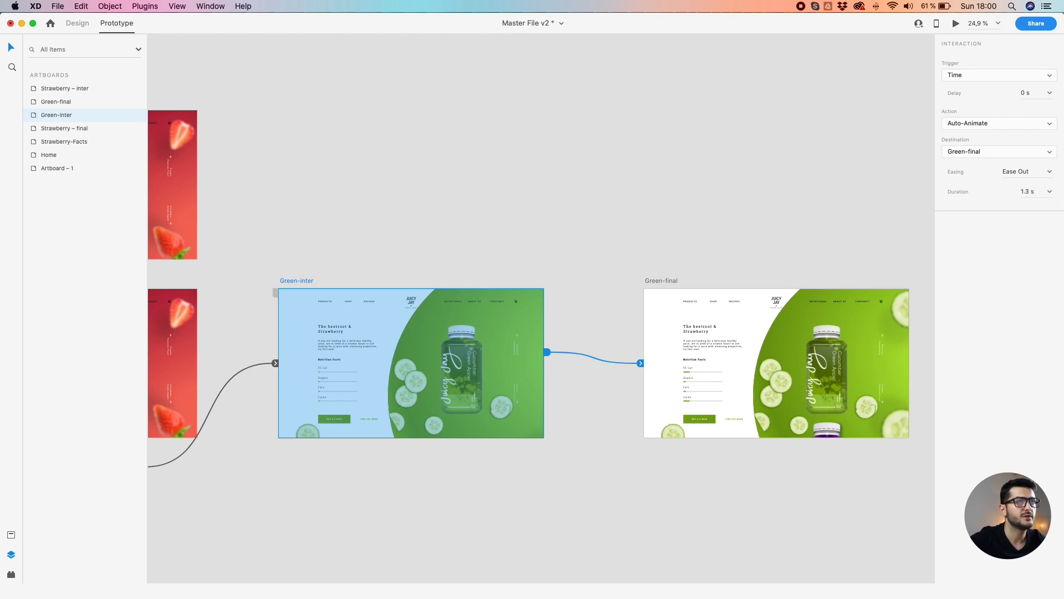
Move the Green-final artboard closer to Green-inter so the gaps between the artboards in the lower row are equal at 592
left_click(579, 206)
scroll(565, 208, "down", 6)
left_click_drag(499, 208, 631, 243)
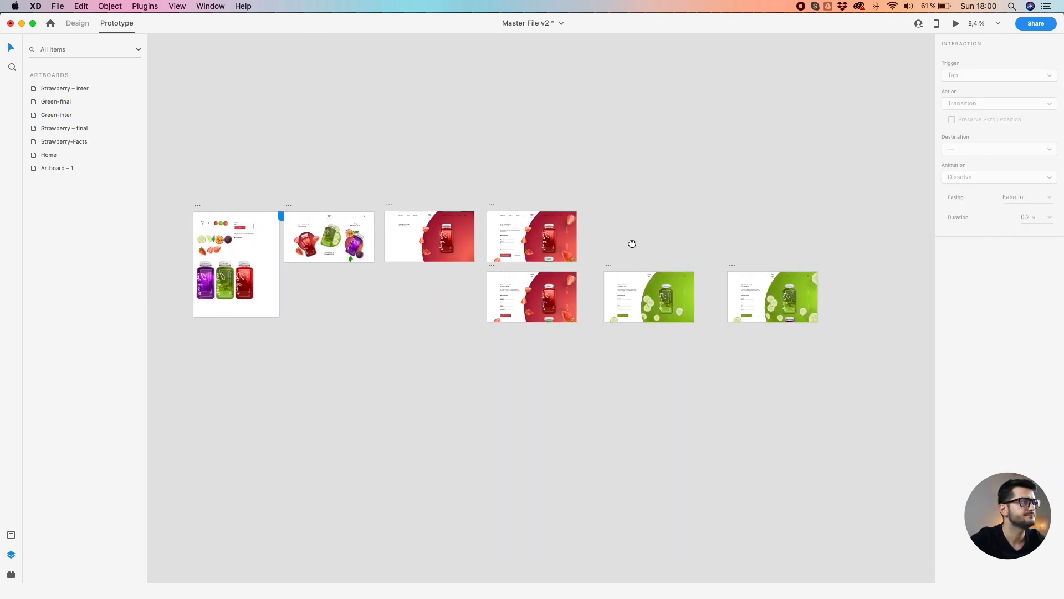
left_click(733, 266)
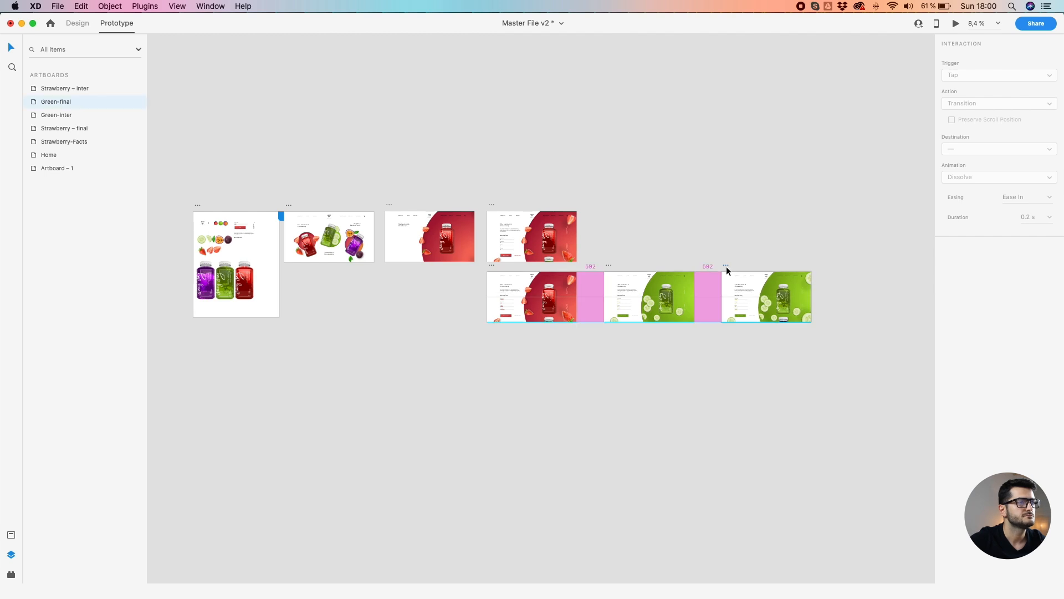
scroll(576, 235, "up", 2)
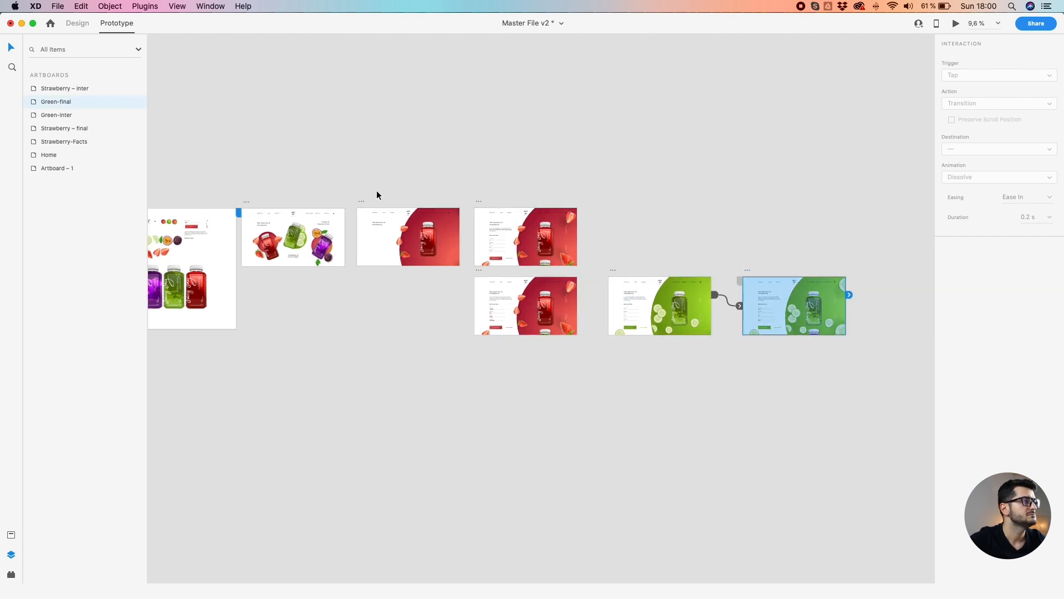
left_click(244, 202)
left_click(955, 23)
left_click_drag(373, 34, 326, 67)
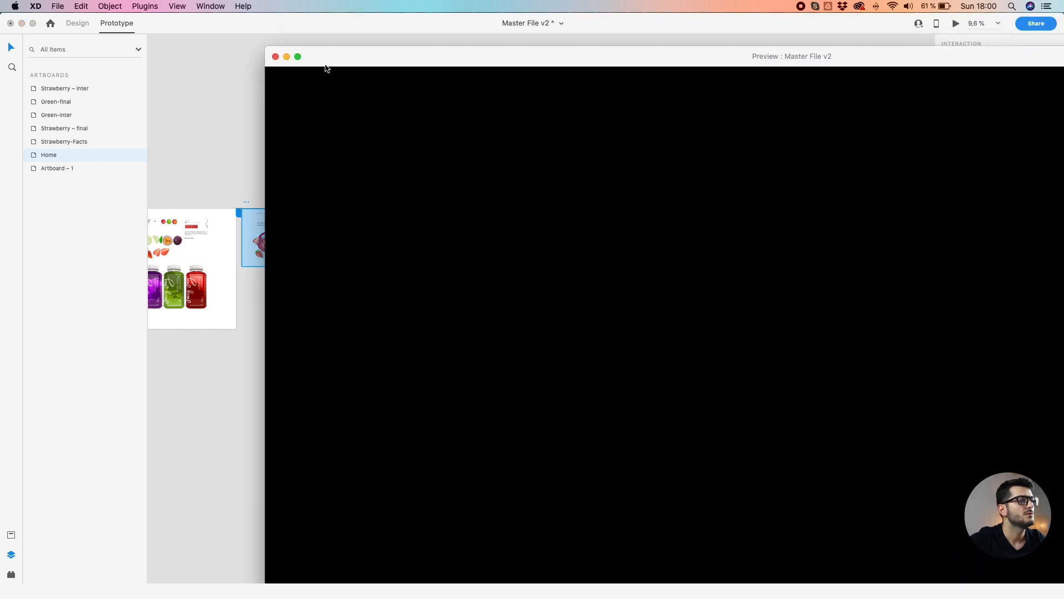
left_click(275, 57)
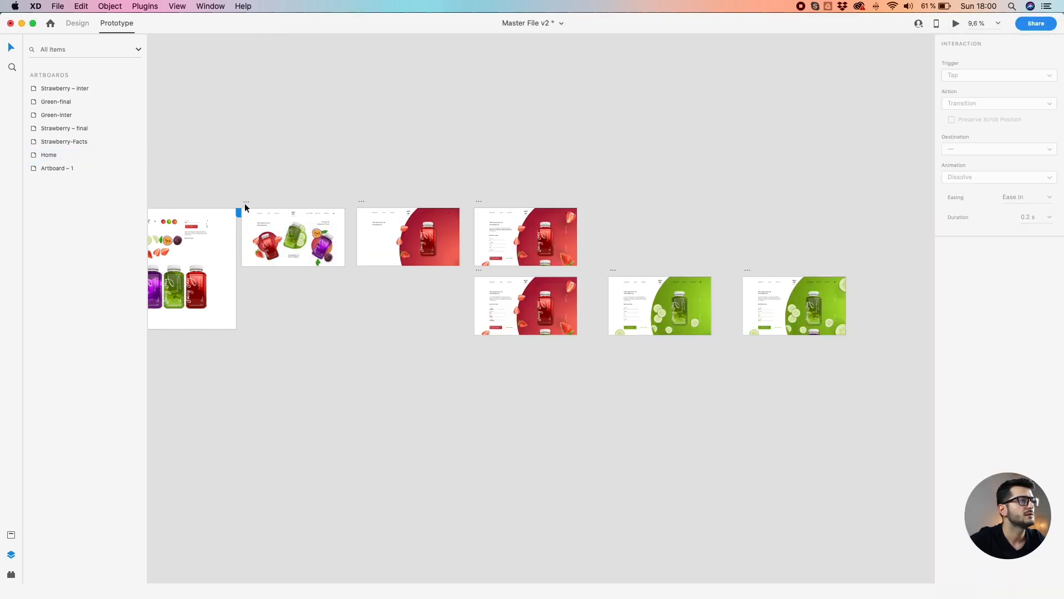
Preview the prototype from Home in a smaller, repositioned window and play the transitions through strawberry to green
left_click(245, 201)
left_click(957, 23)
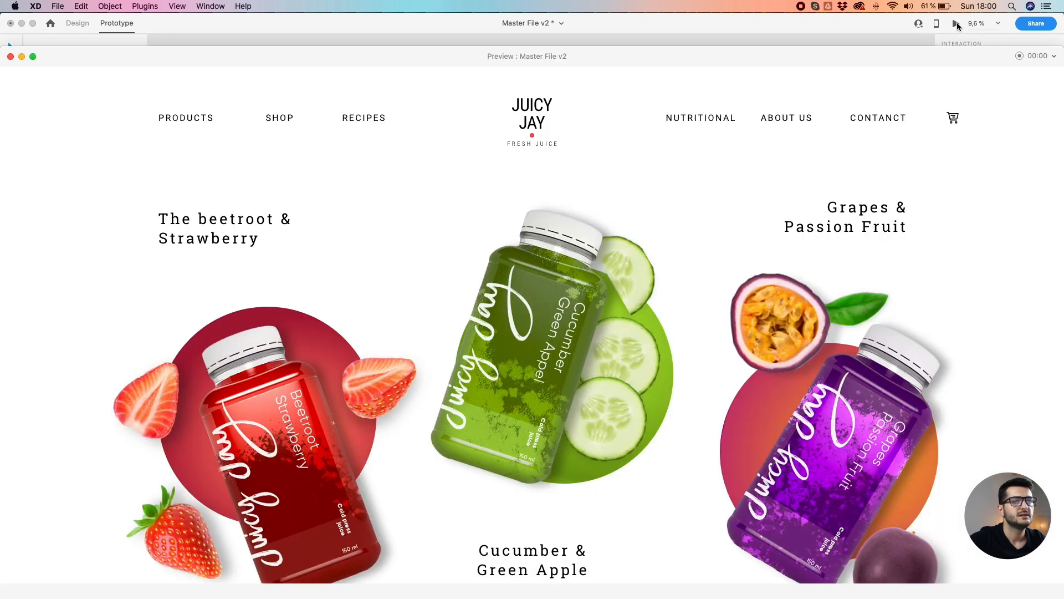
left_click_drag(8, 49, 500, 330)
left_click_drag(581, 341, 397, 147)
left_click(606, 239)
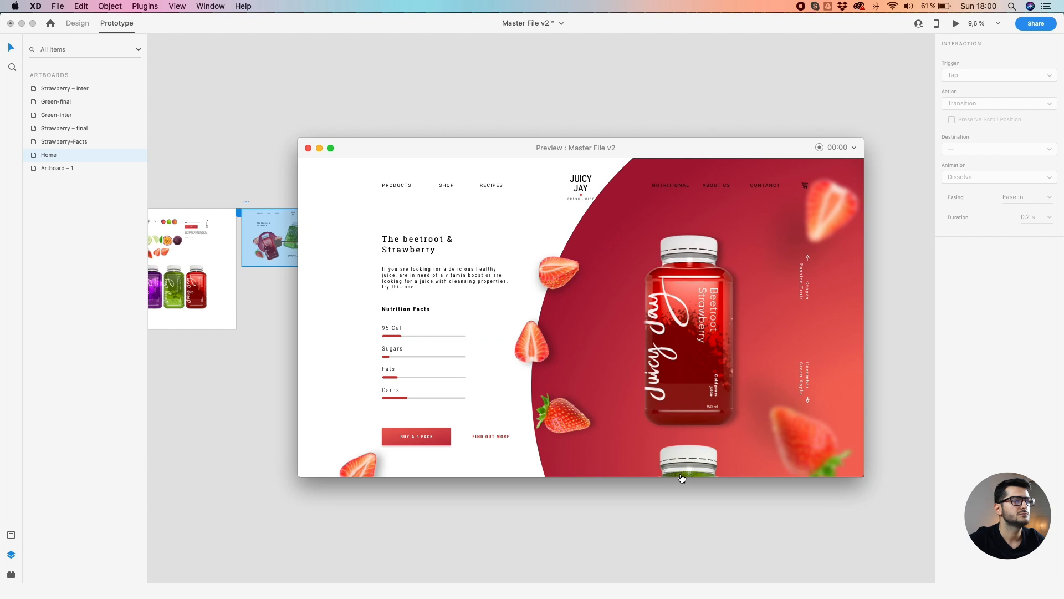
left_click(681, 478)
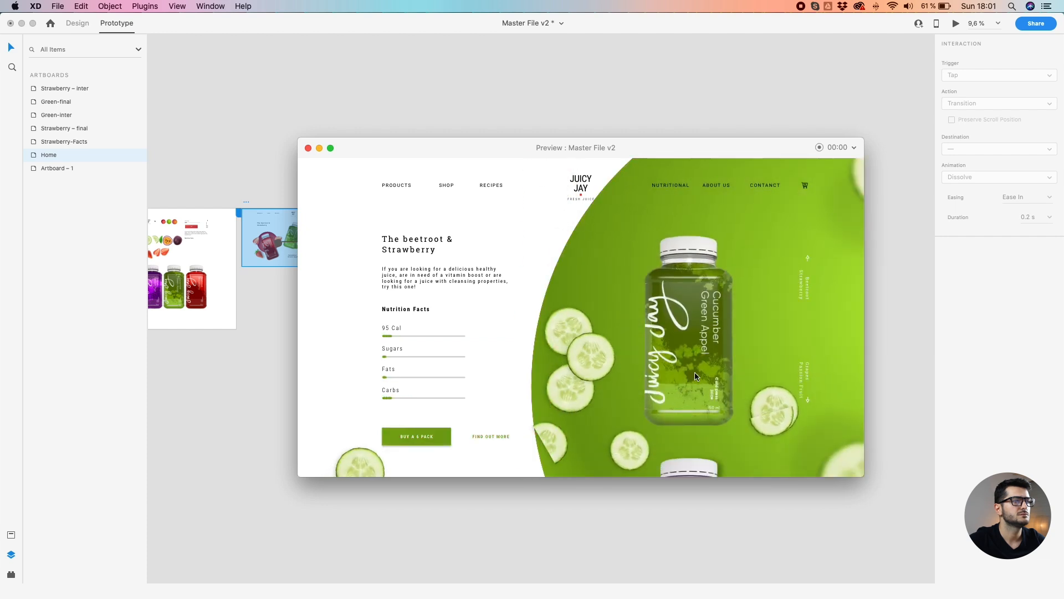